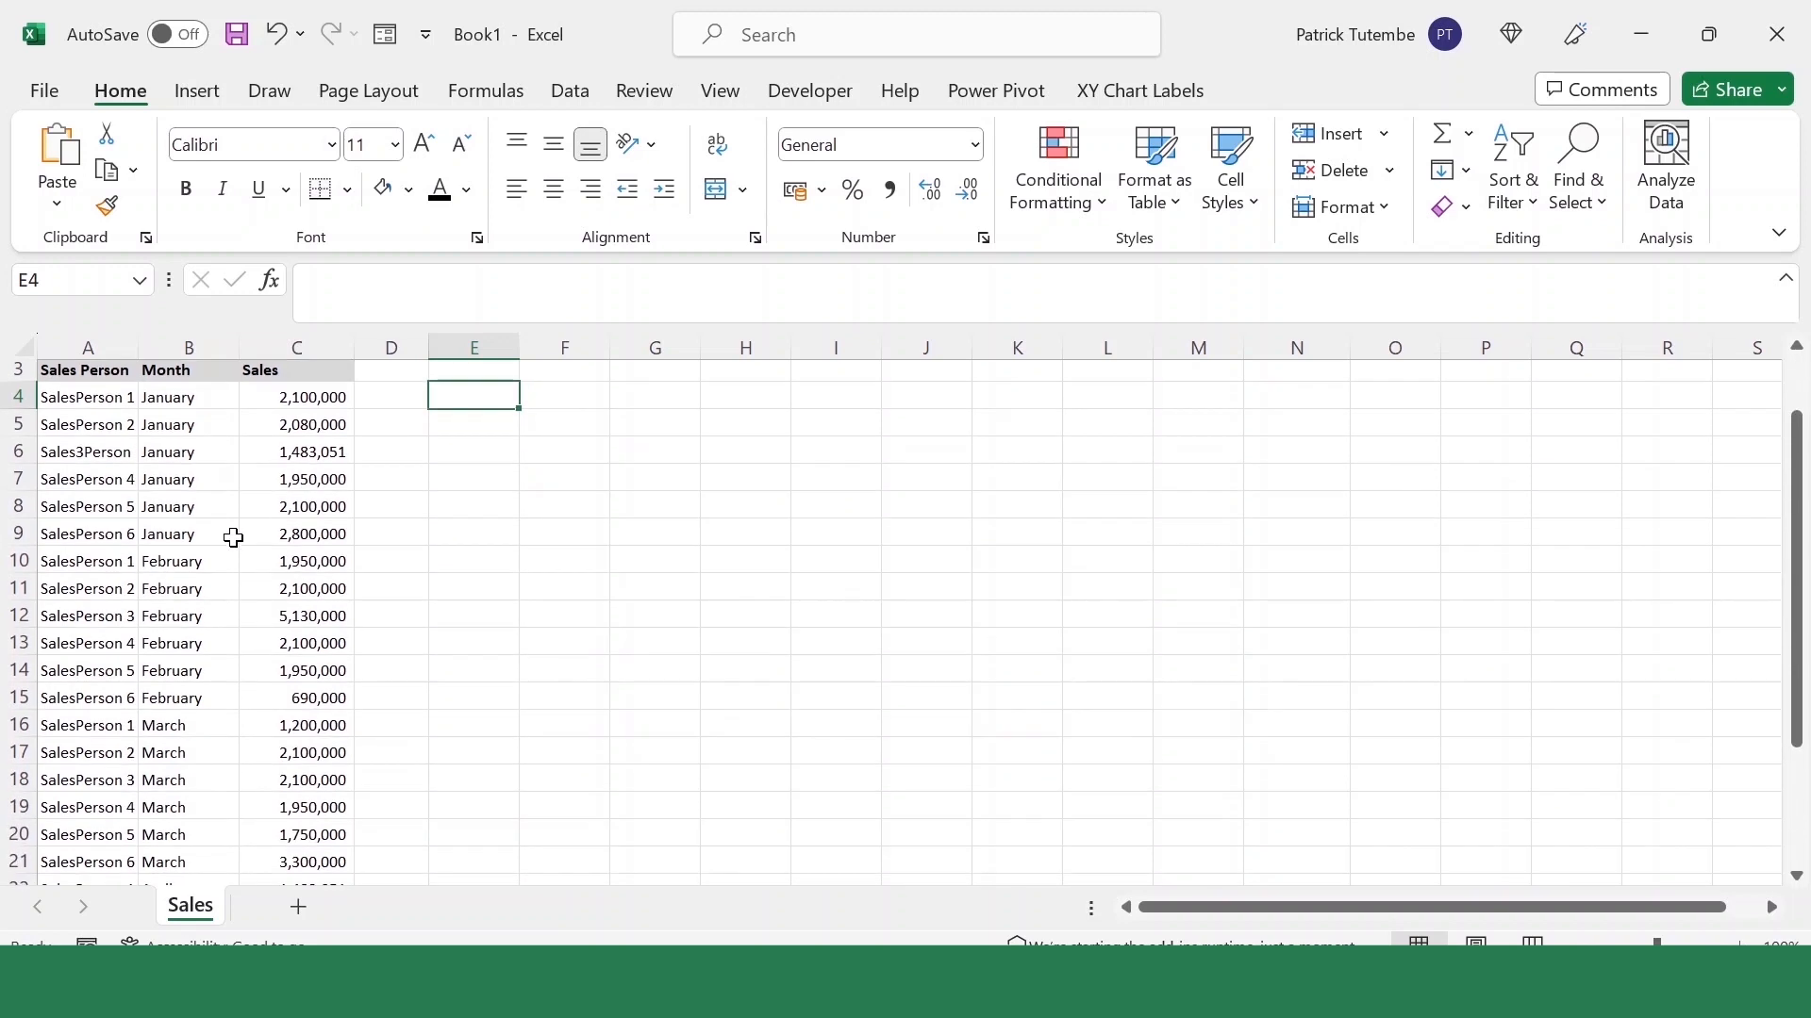
# Set up a Greater Than highlight rule for the sales values in C4:C27 with 1000000 as the threshold
pyautogui.scroll(1, 251, 529)
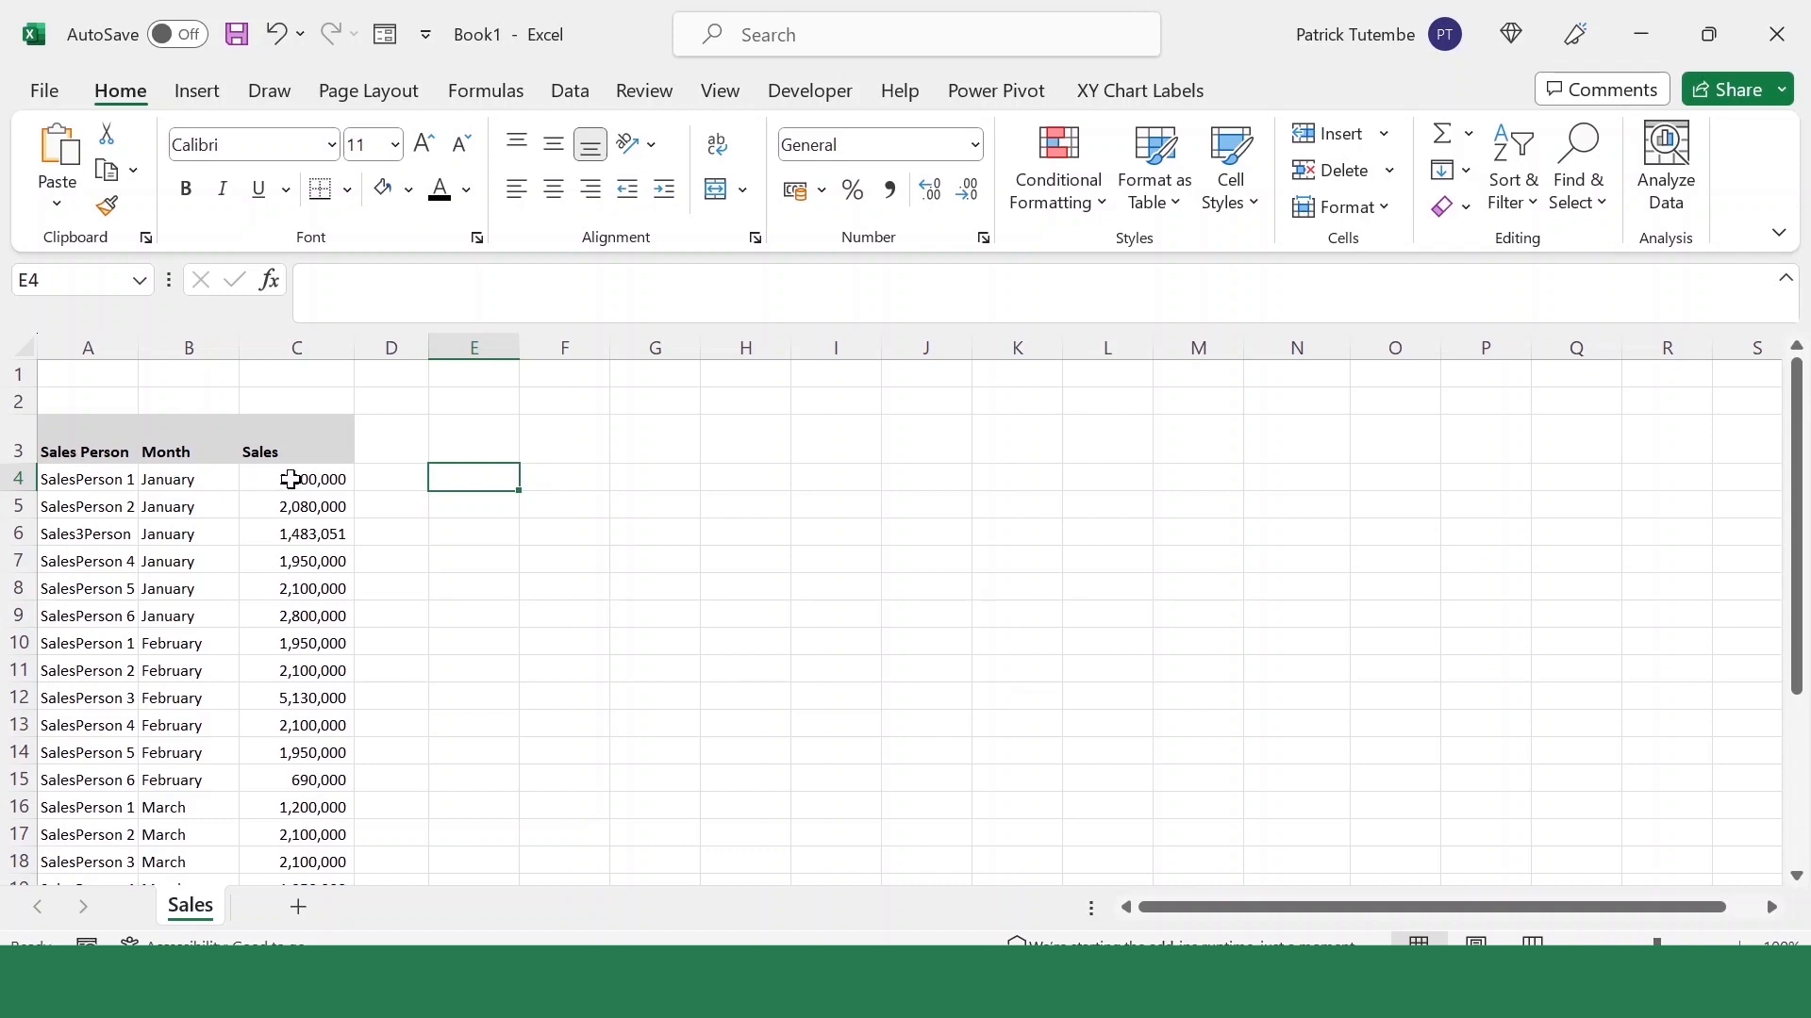
pyautogui.moveTo(299, 477); pyautogui.dragTo(297, 845)
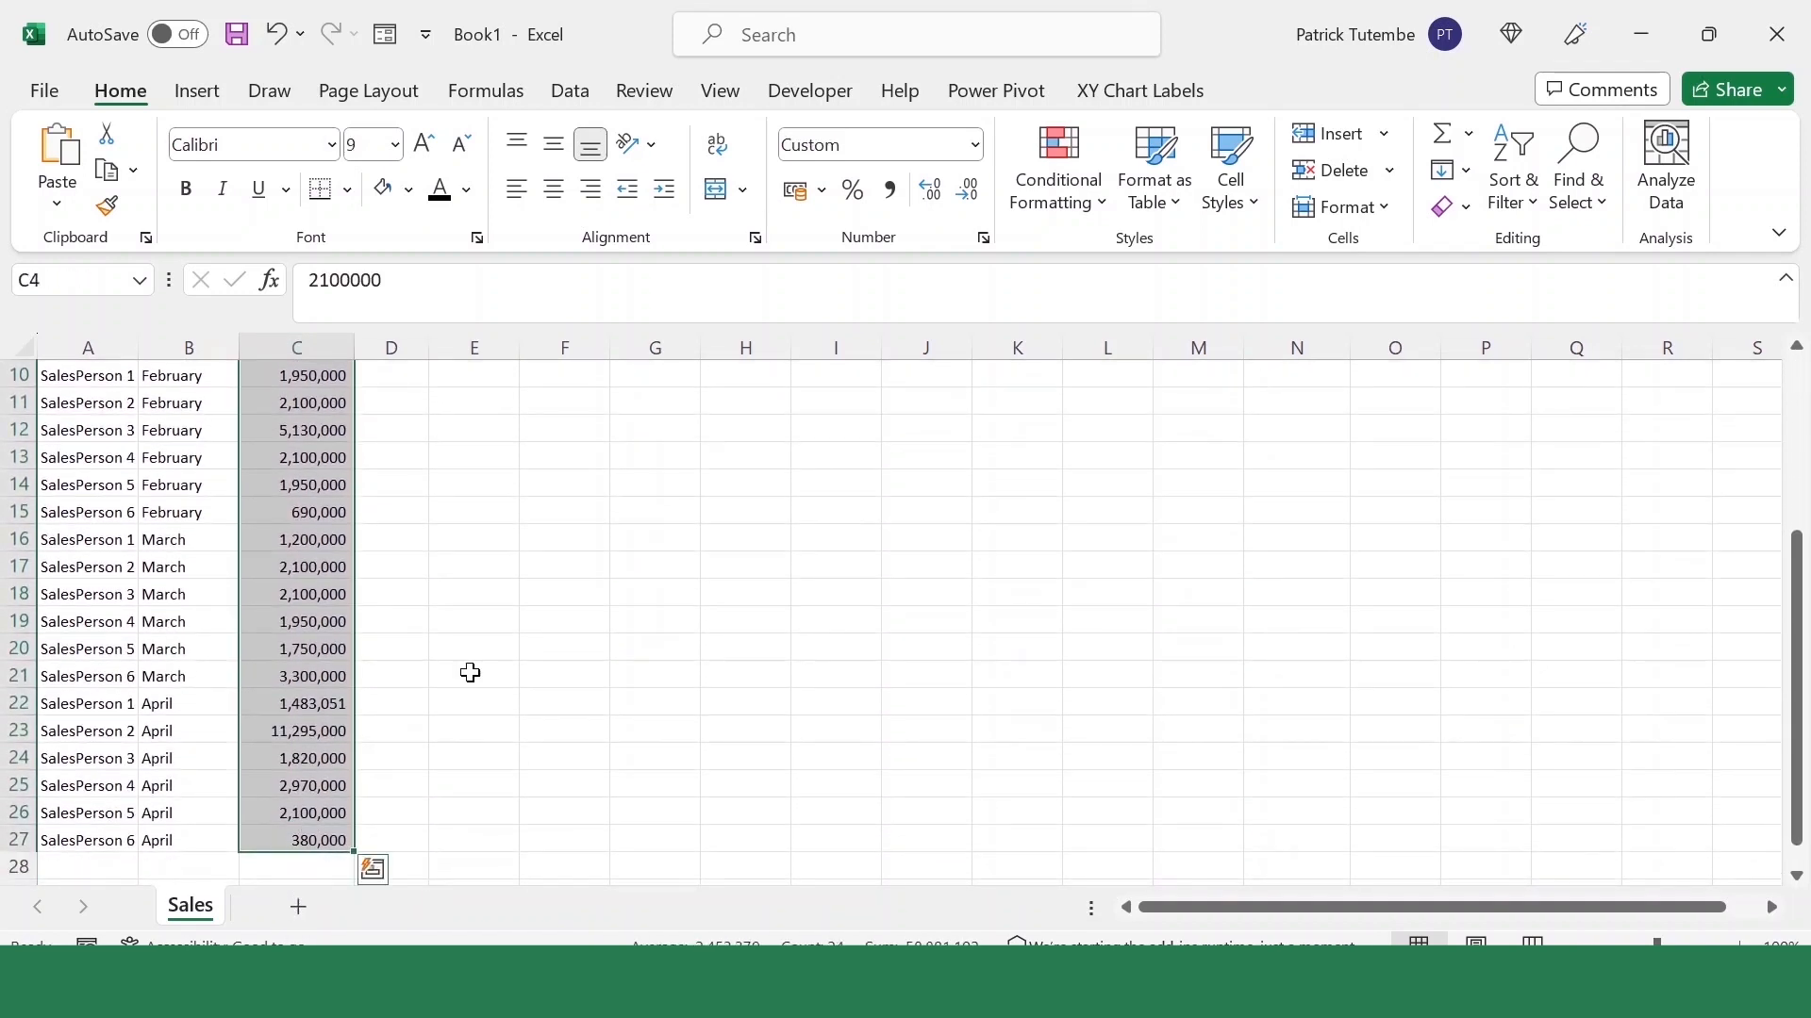
pyautogui.scroll(3, 671, 574)
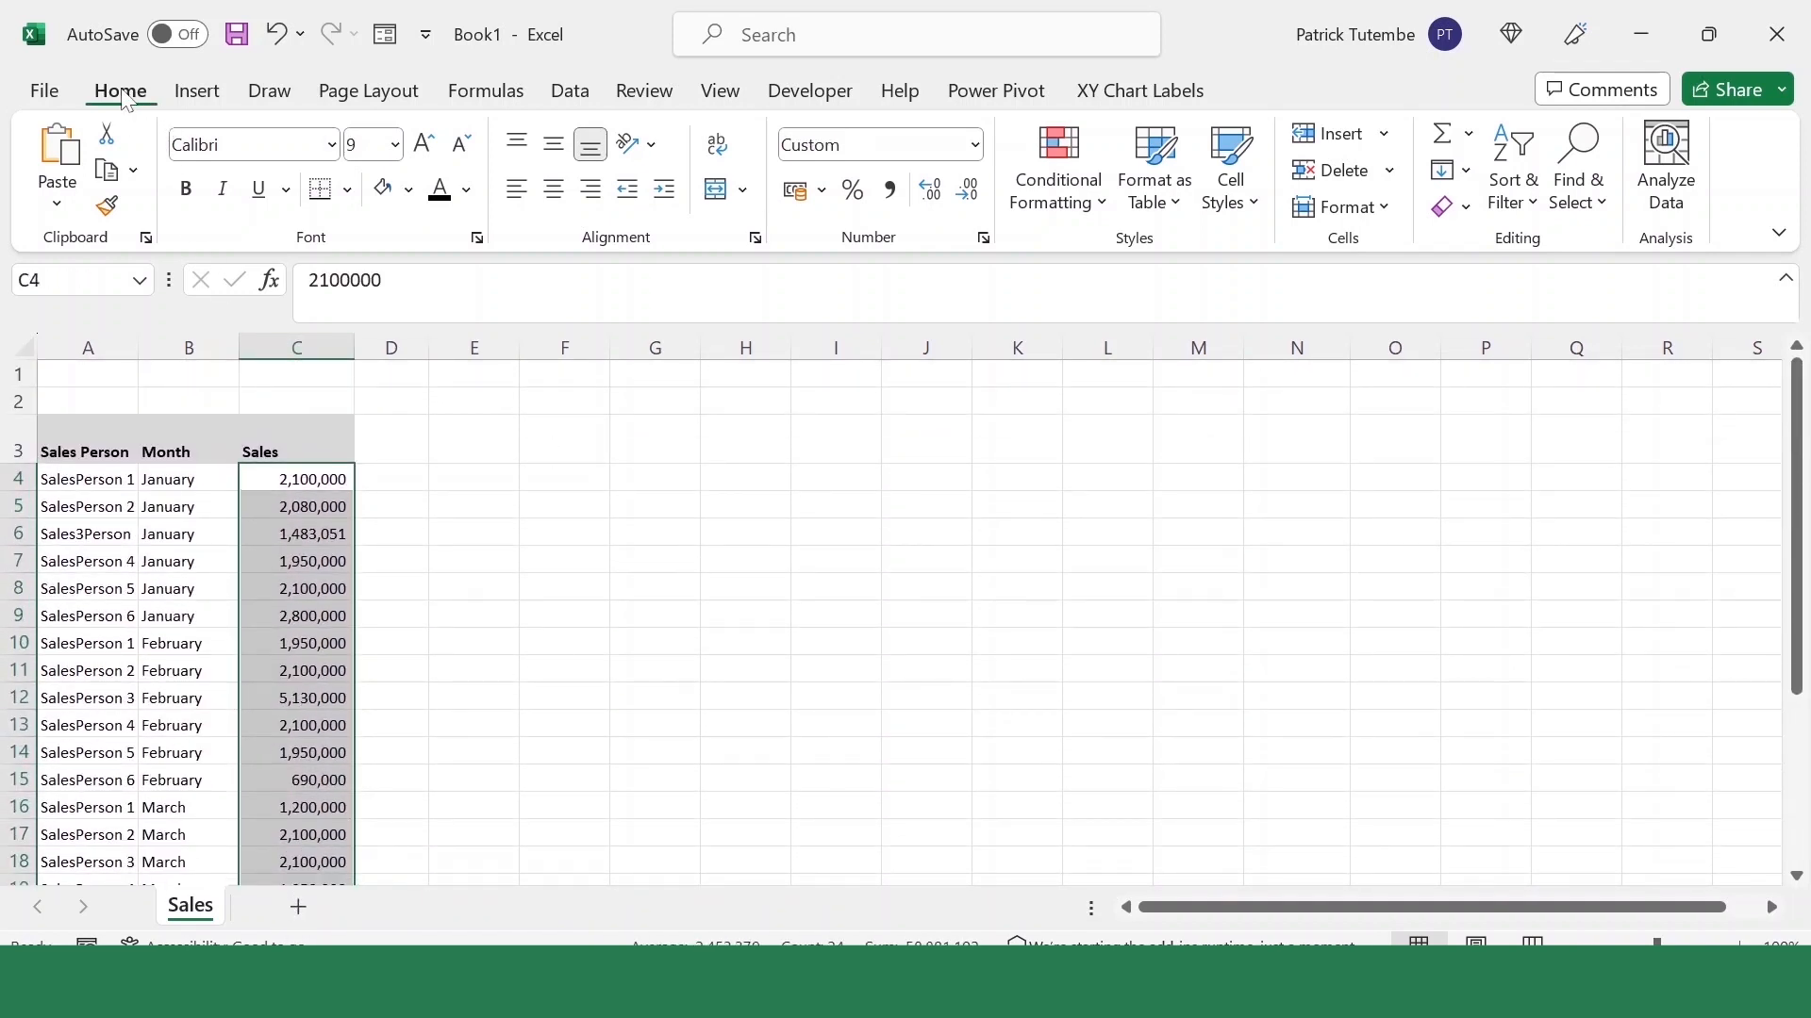
pyautogui.click(1105, 206)
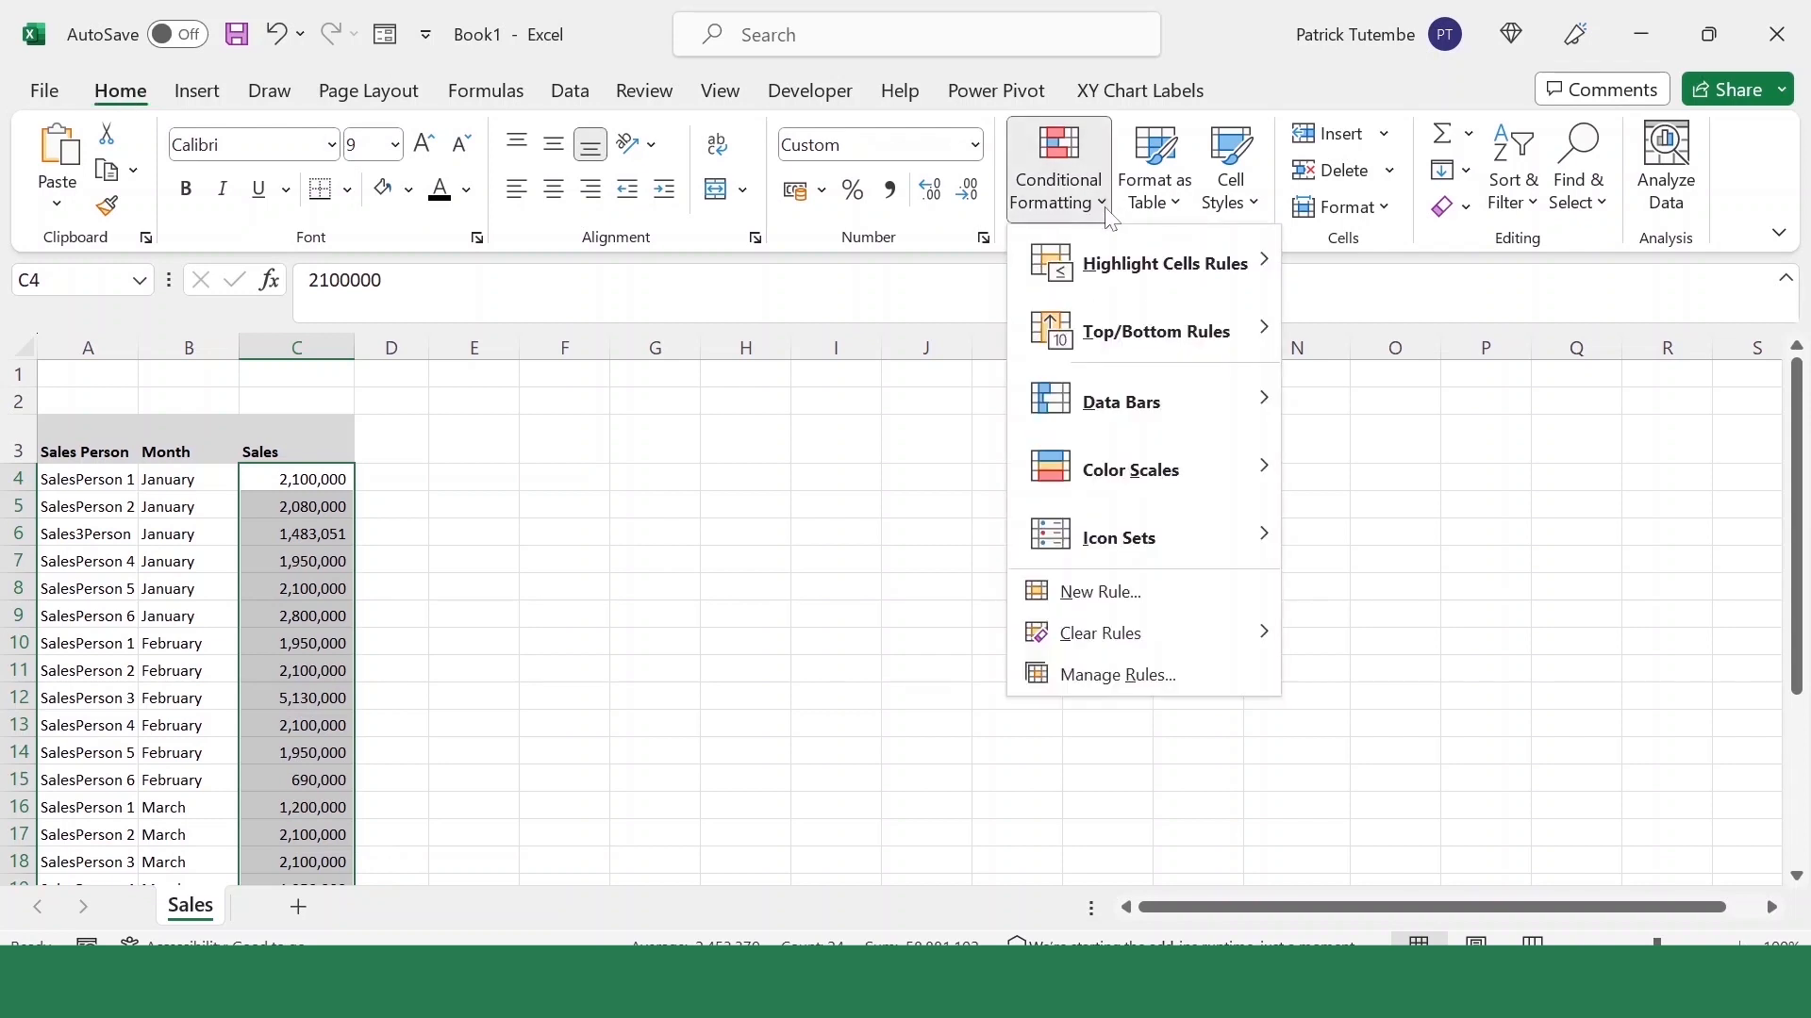
pyautogui.moveTo(1155, 274)
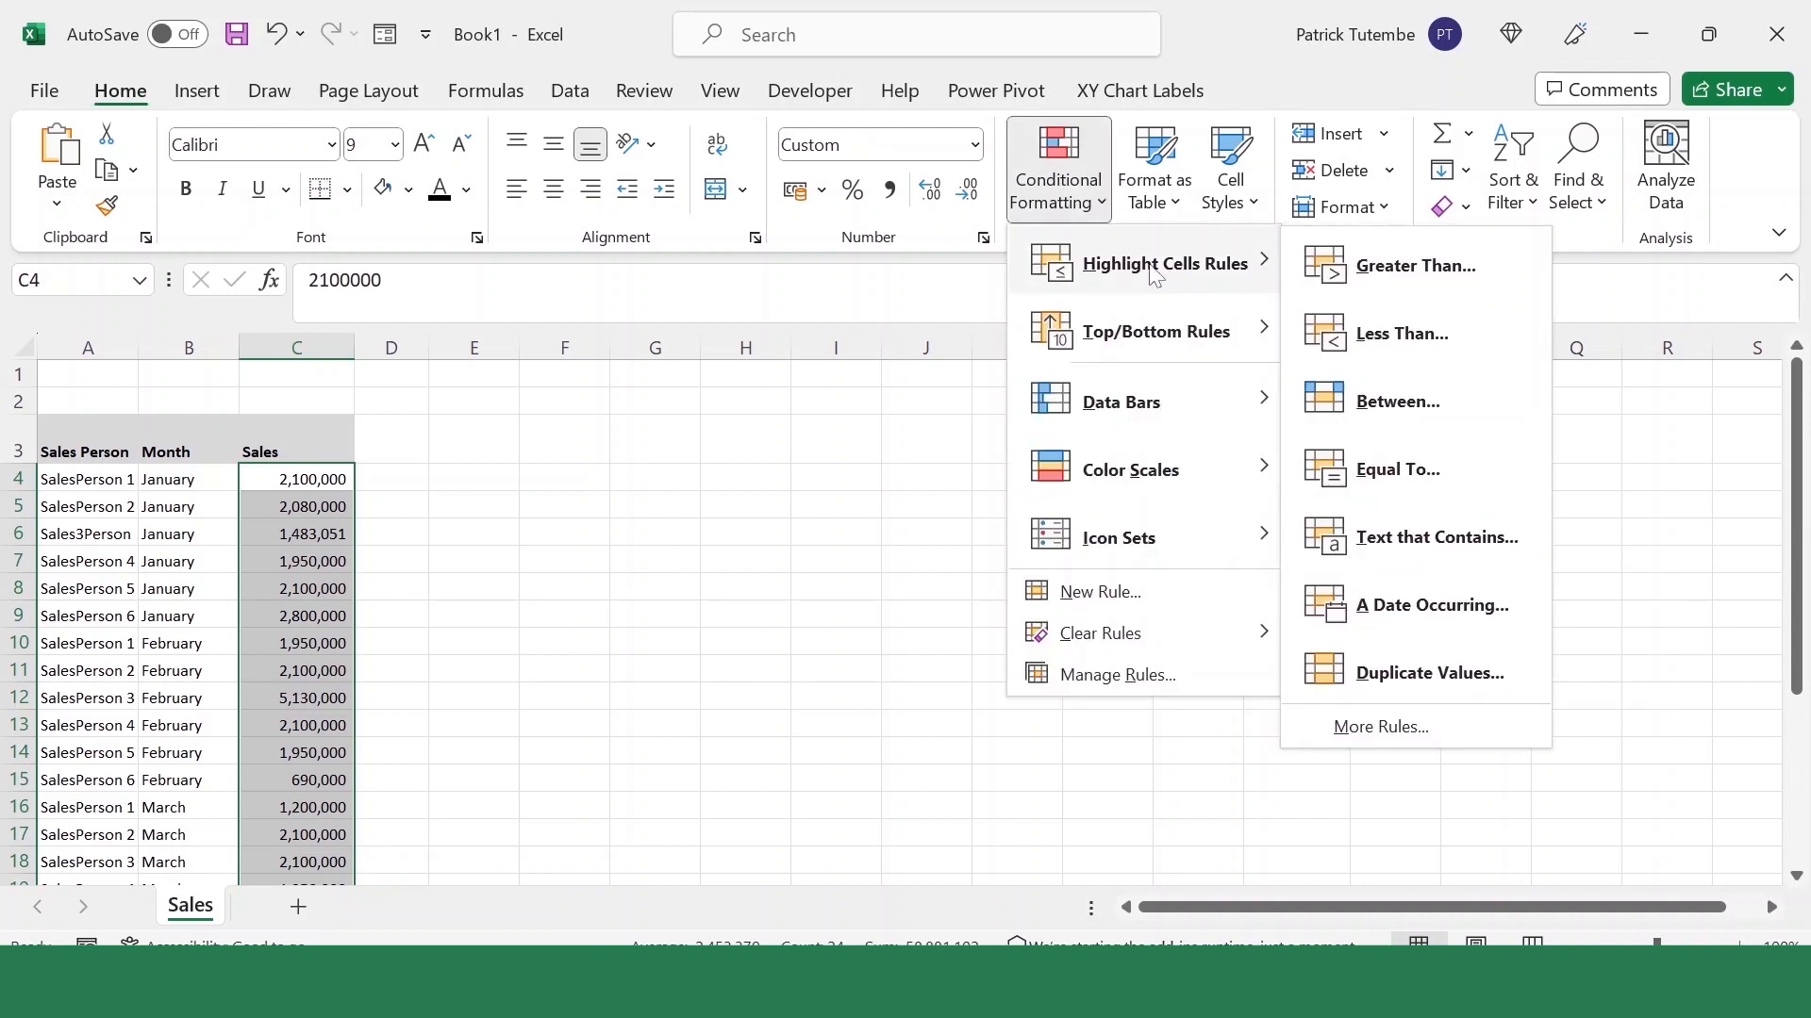
pyautogui.click(1457, 272)
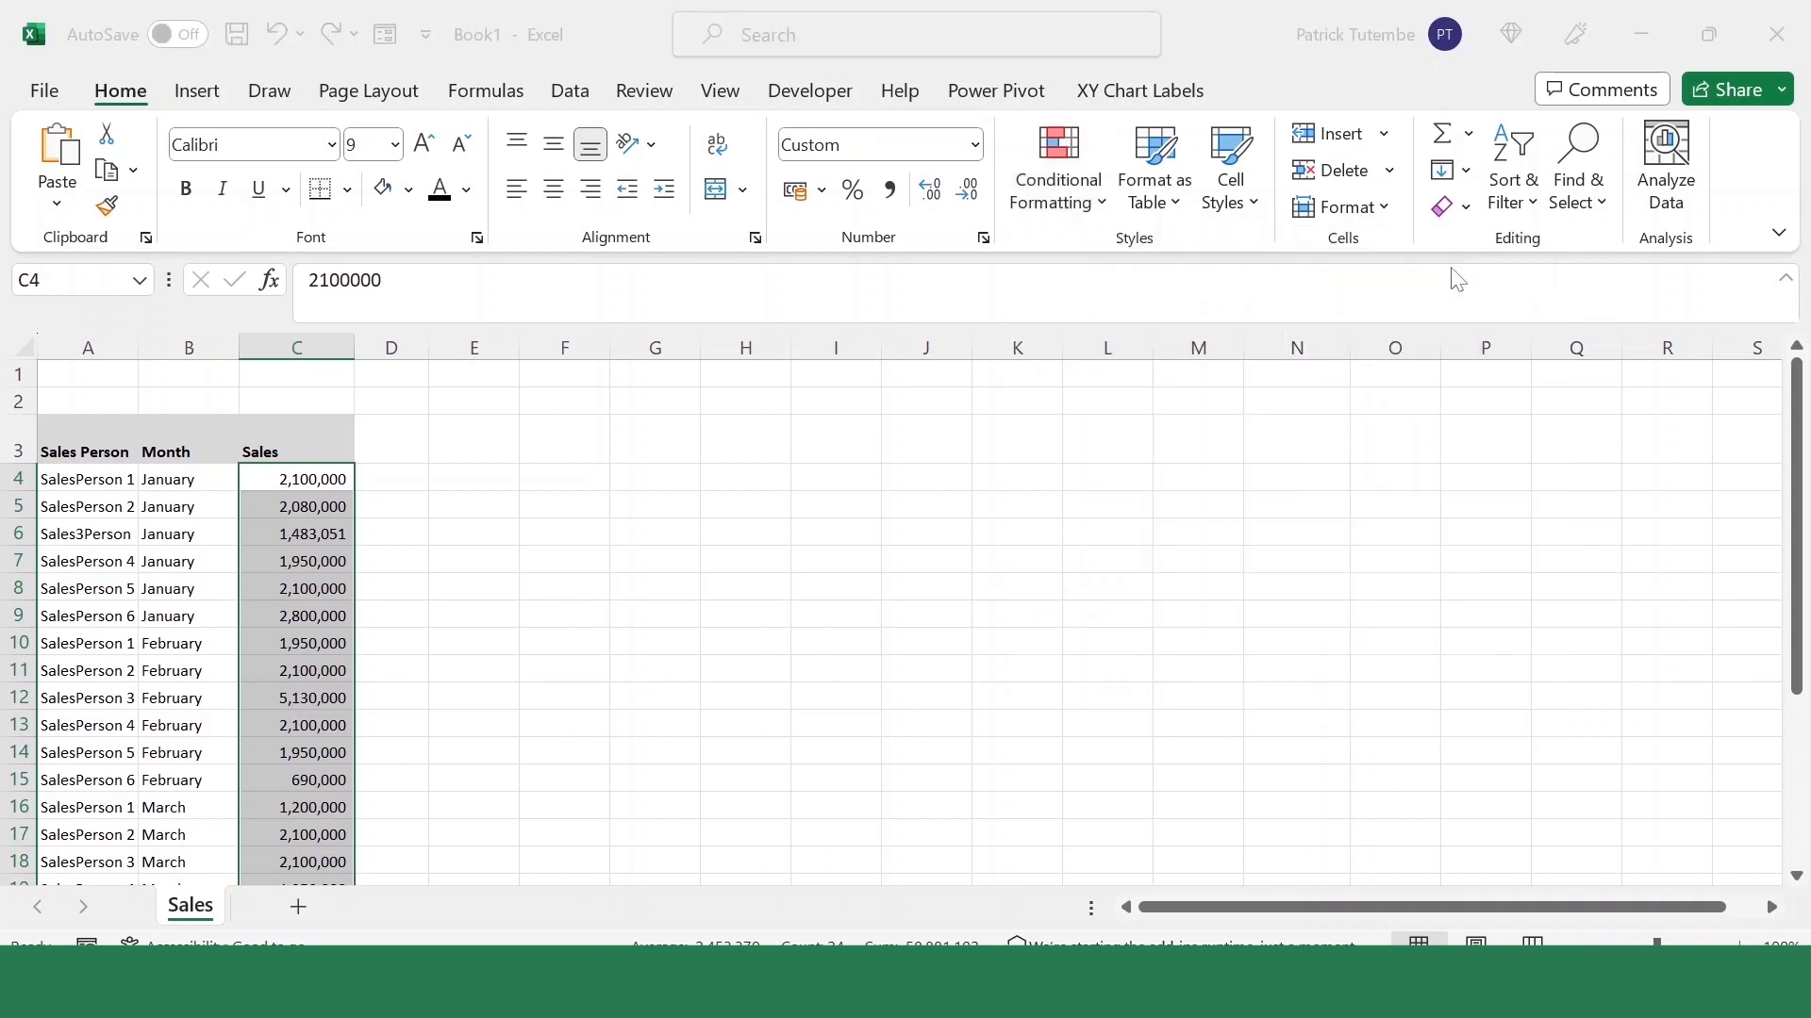
pyautogui.write('1000000')
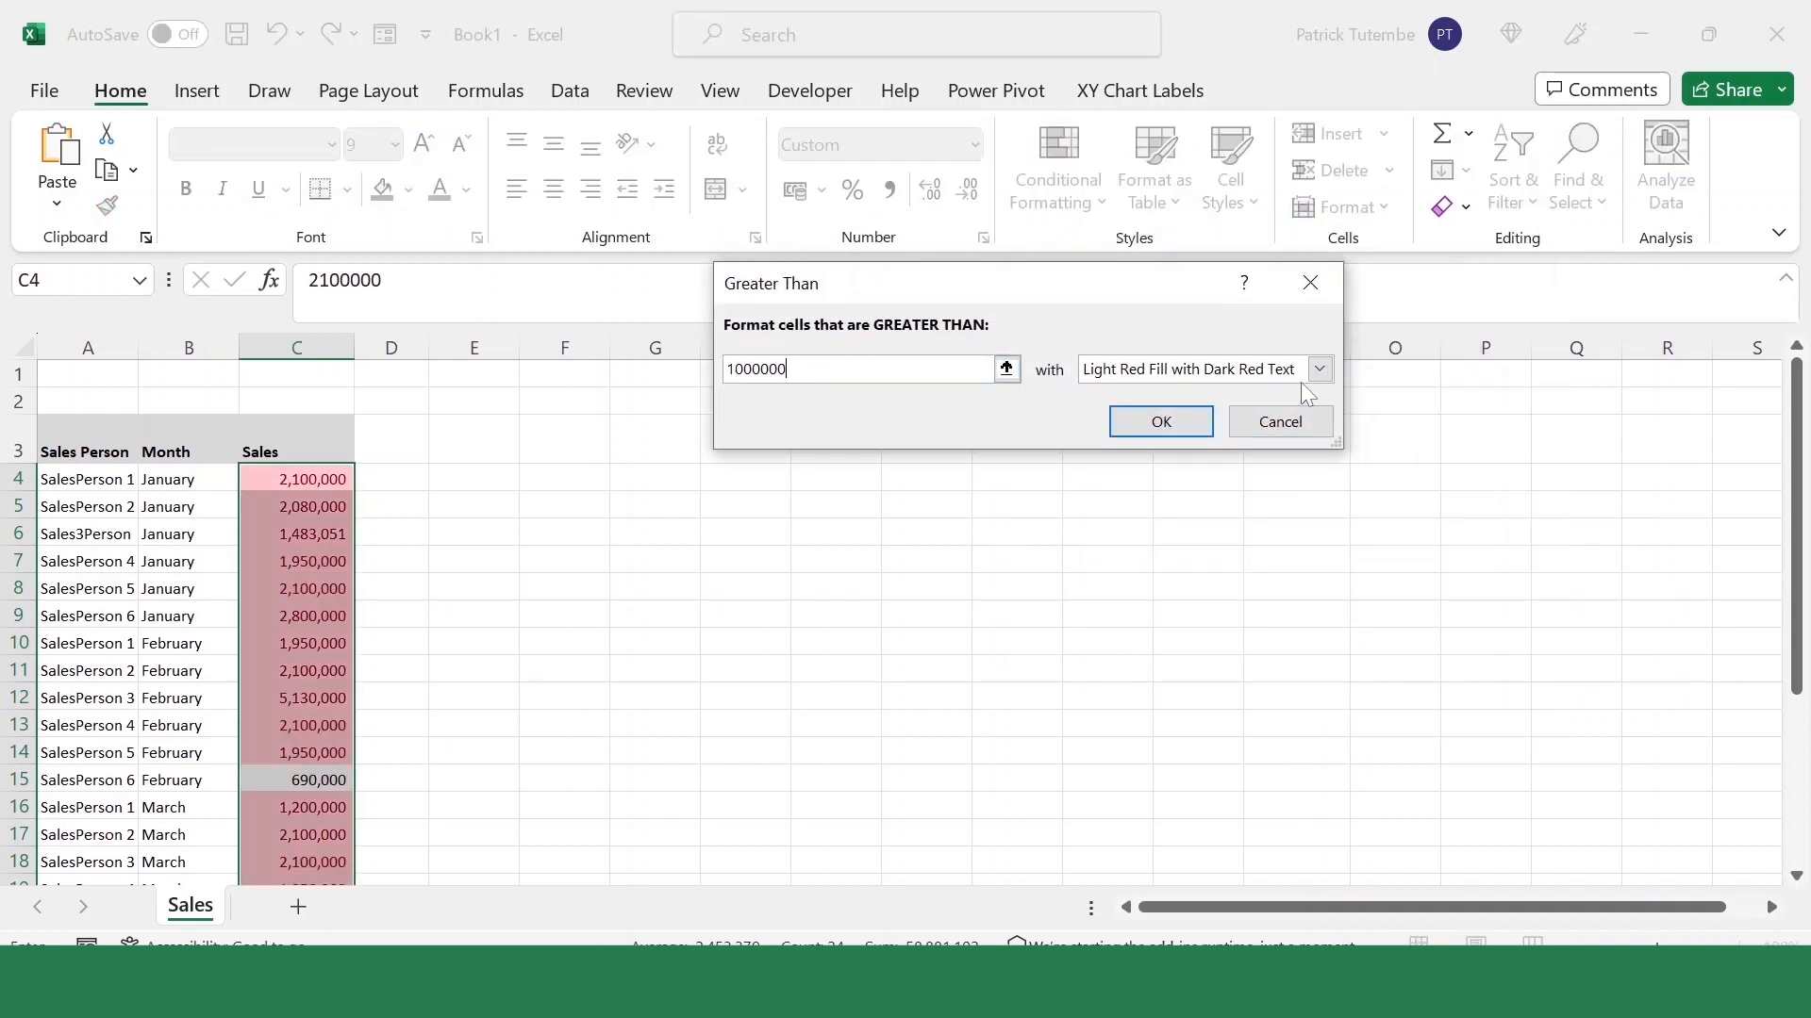
# Try Red Border as the rule's format, settle on Yellow Fill with Dark Yellow Text, and apply the rule
pyautogui.click(1319, 369)
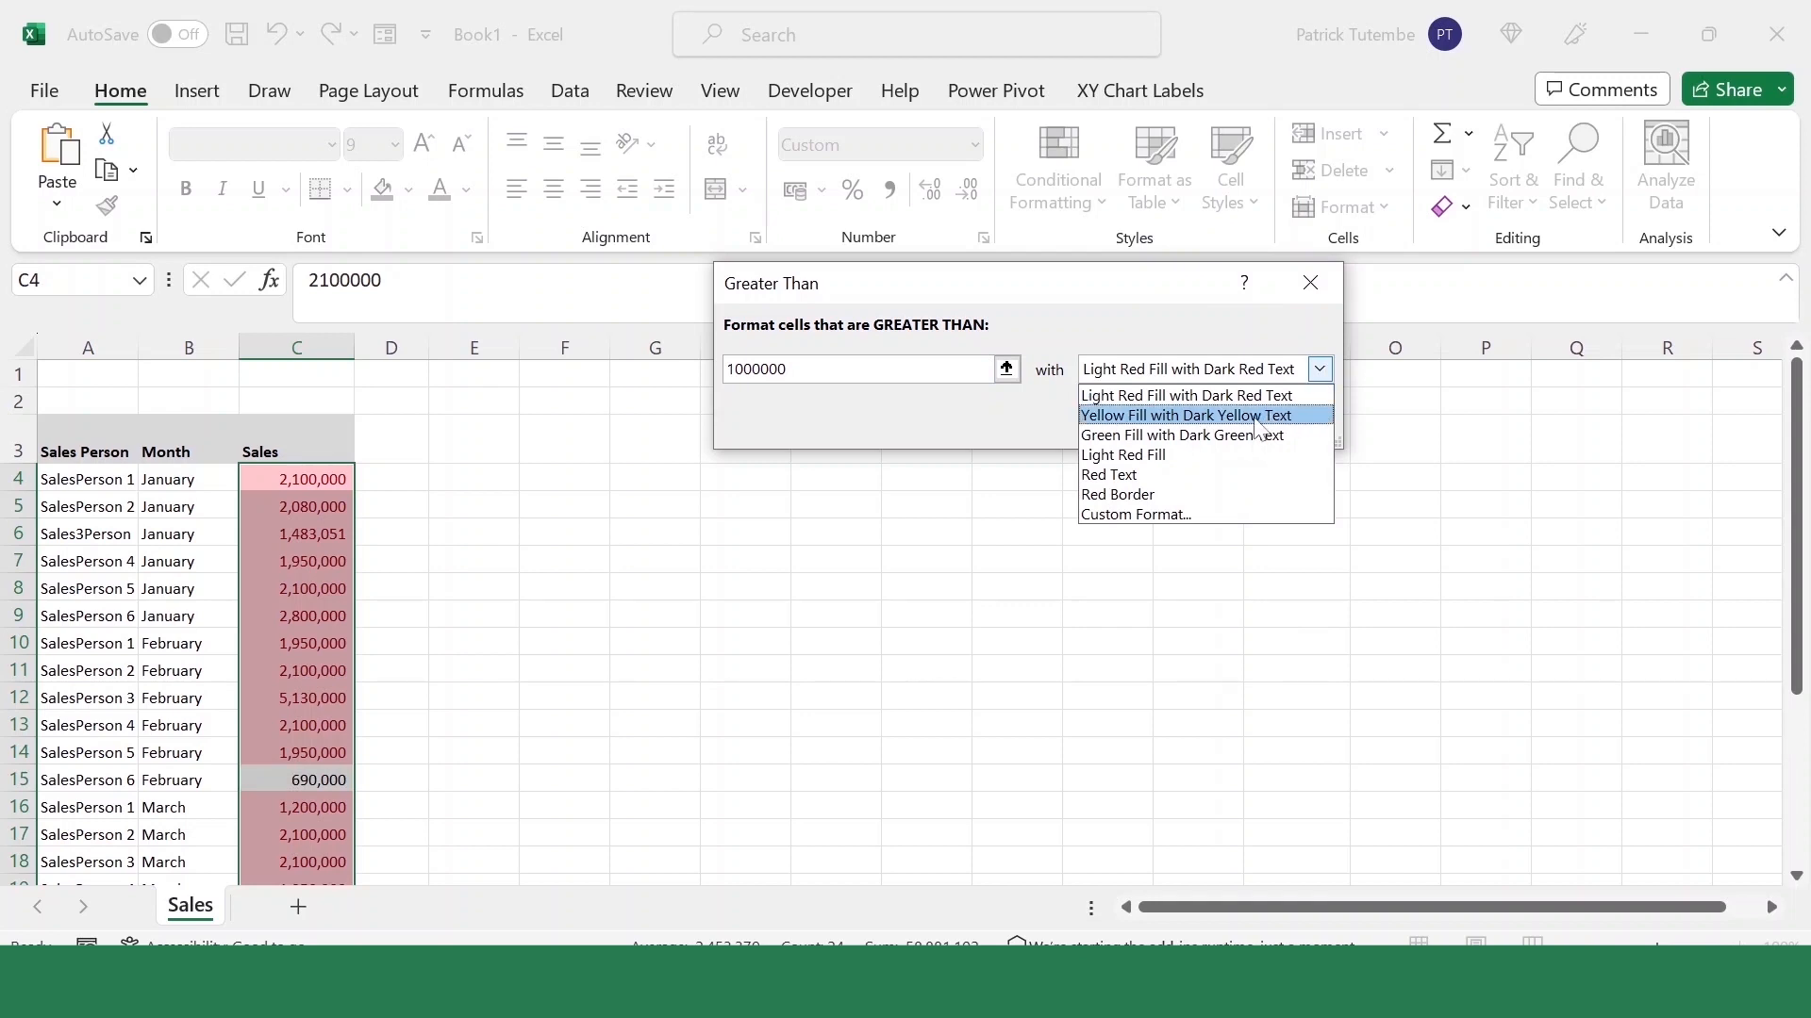
pyautogui.click(1169, 494)
pyautogui.click(1320, 370)
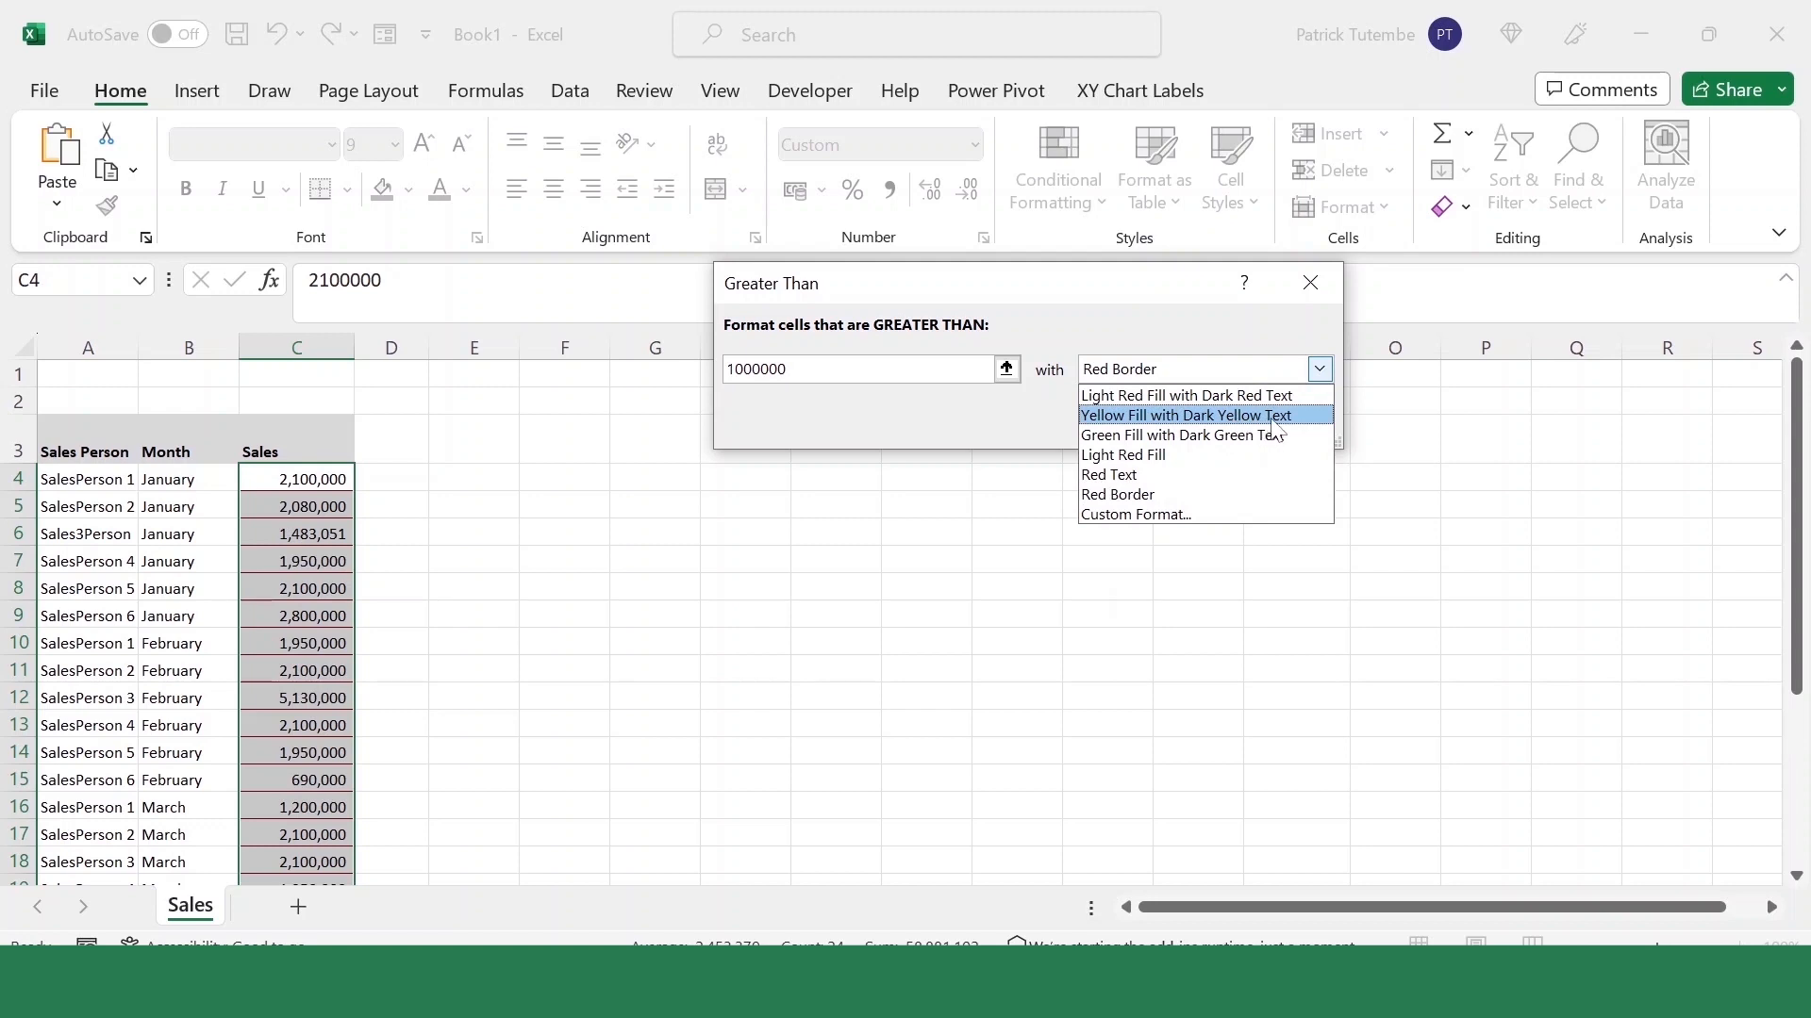
pyautogui.click(1273, 417)
pyautogui.press('Return')
pyautogui.scroll(-4, 489, 675)
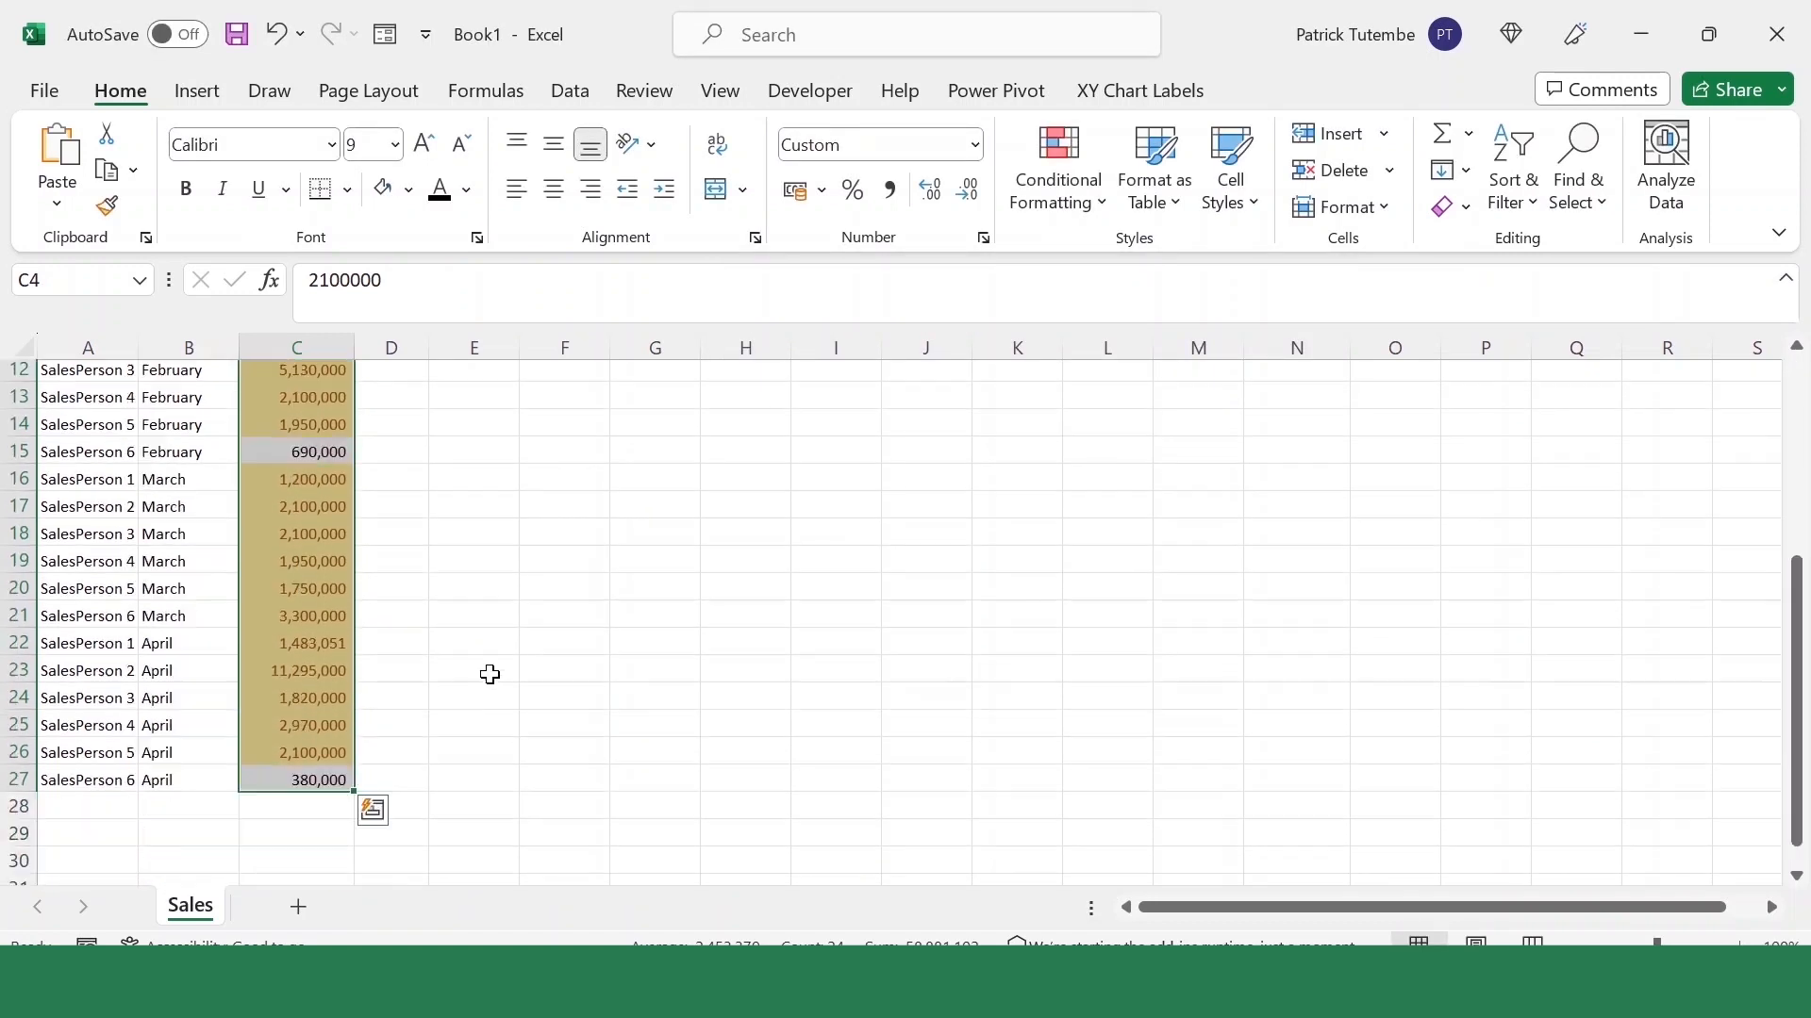
pyautogui.scroll(4, 489, 674)
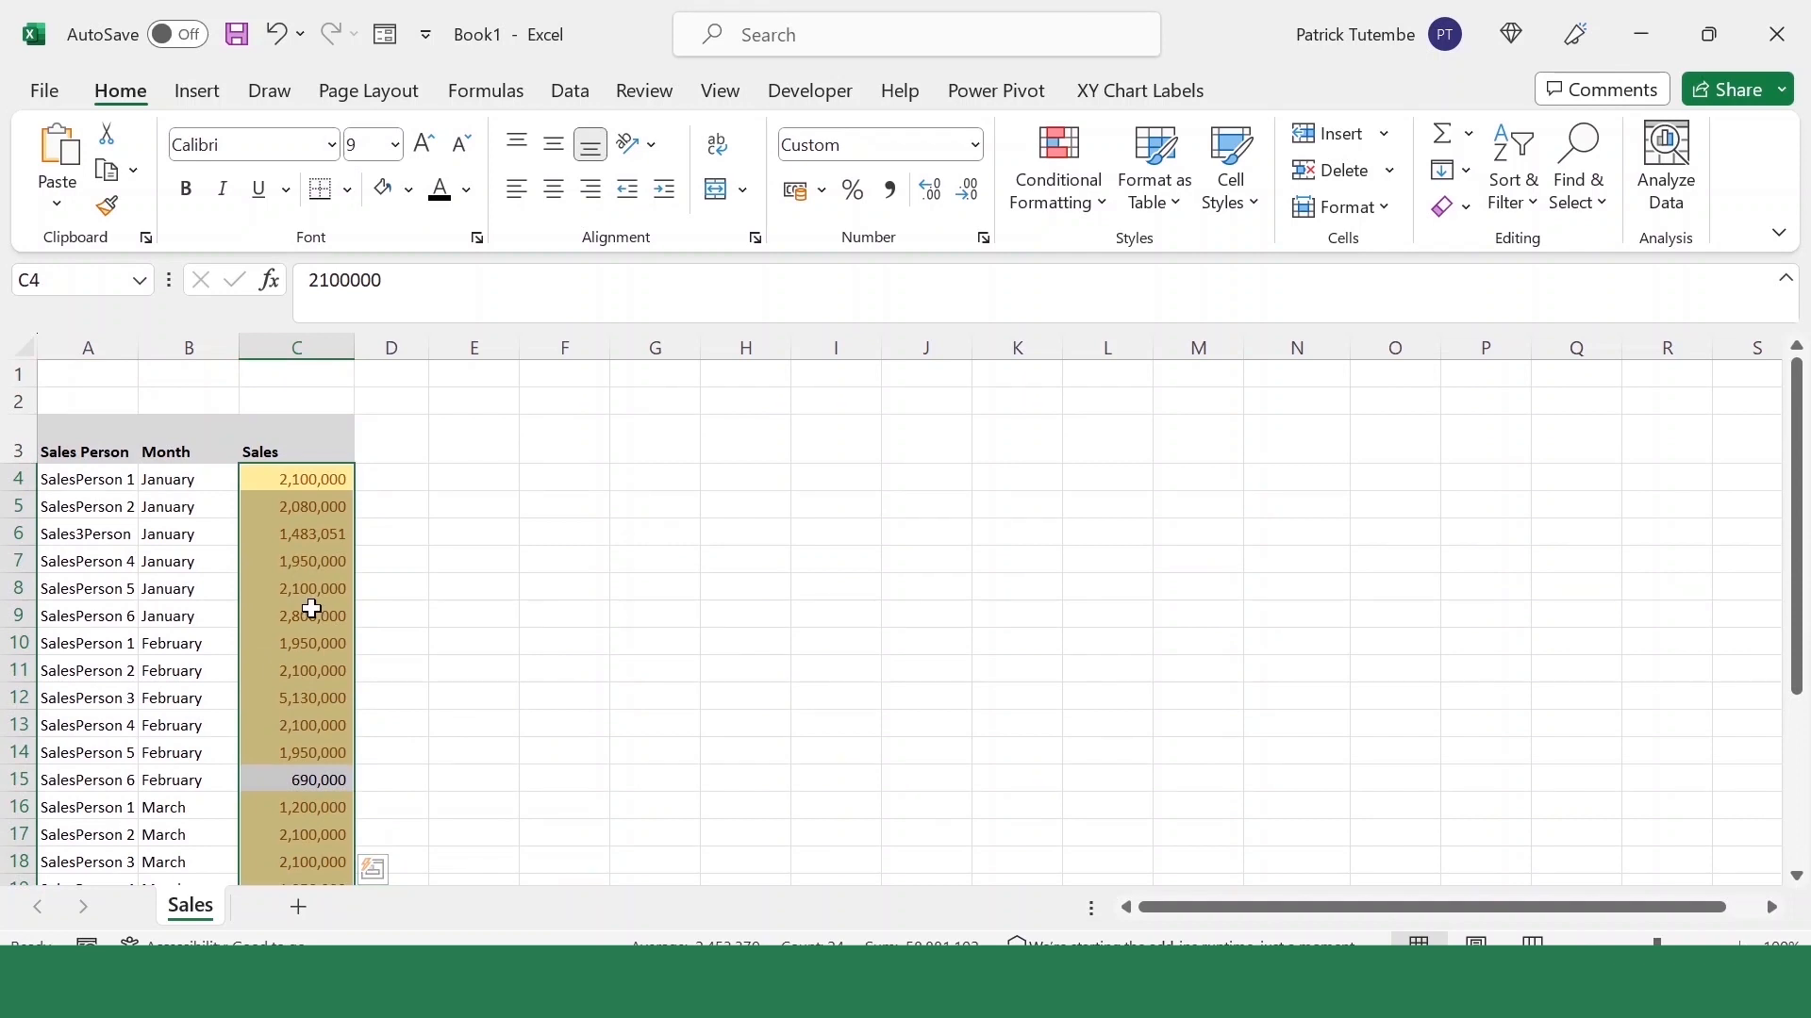
pyautogui.scroll(-3, 310, 618)
pyautogui.scroll(3, 331, 614)
pyautogui.click(1075, 151)
pyautogui.moveTo(1202, 267)
pyautogui.click(1318, 266)
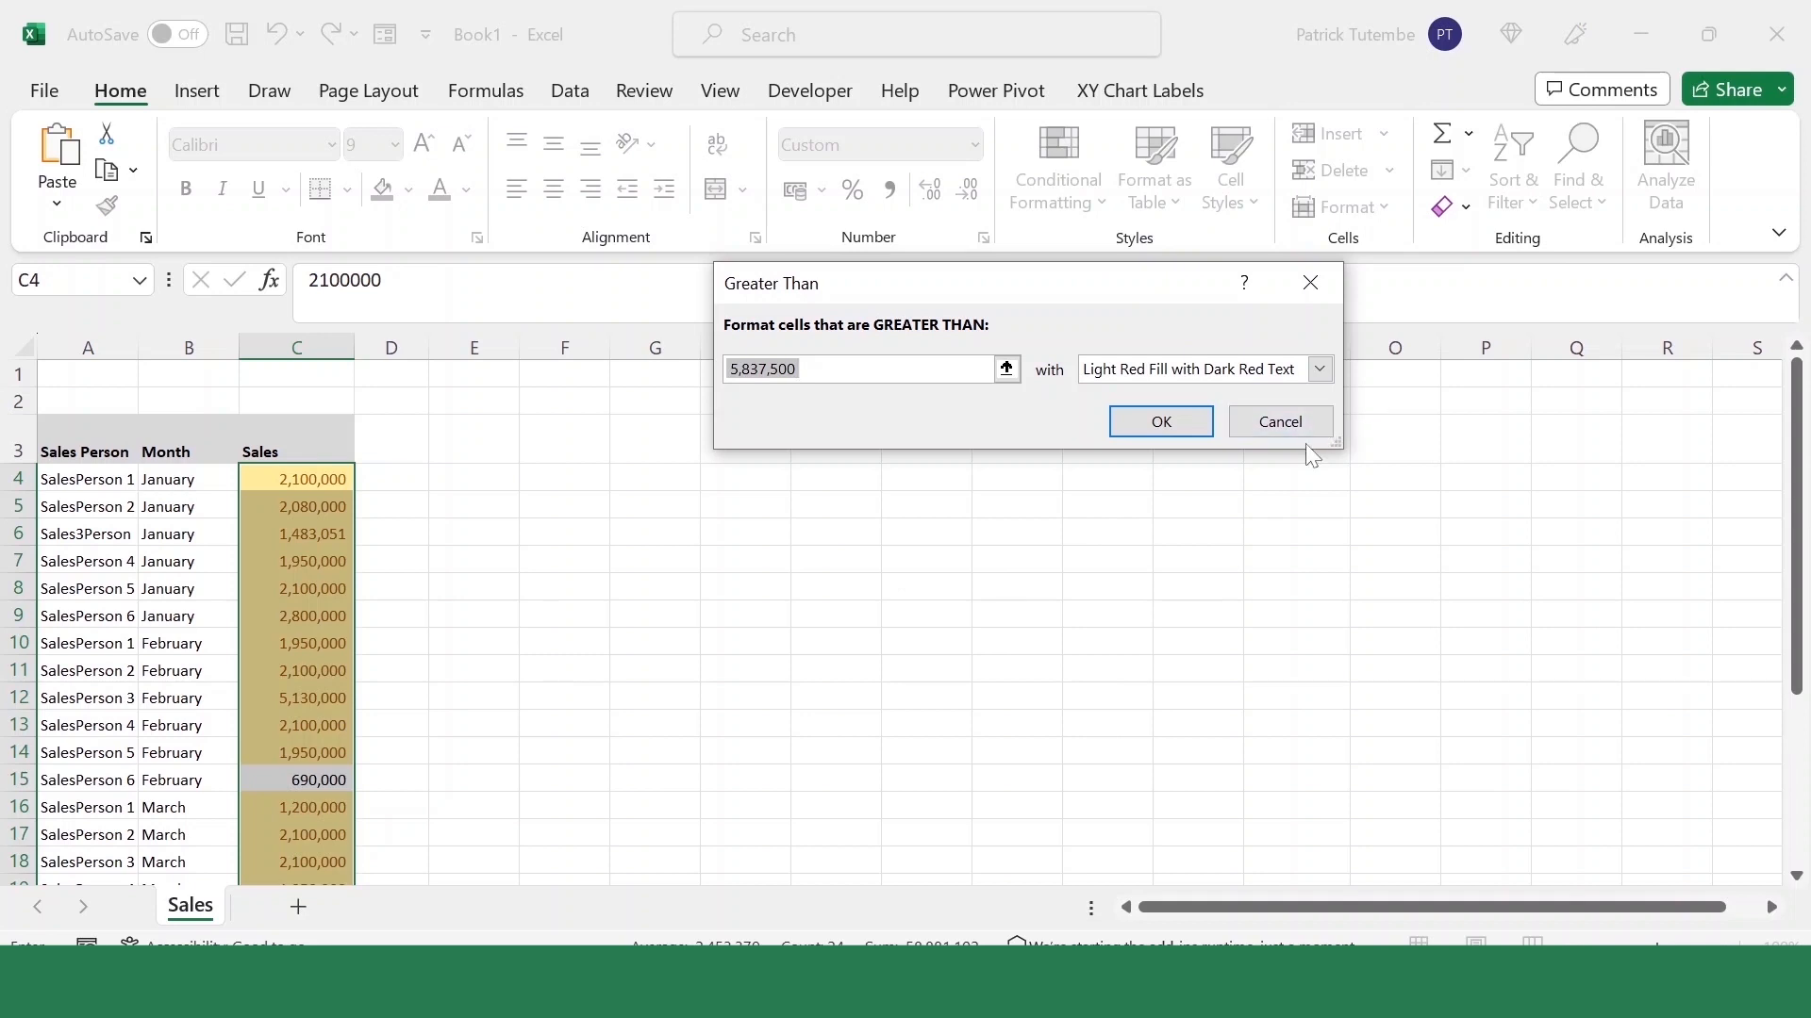
pyautogui.click(1283, 424)
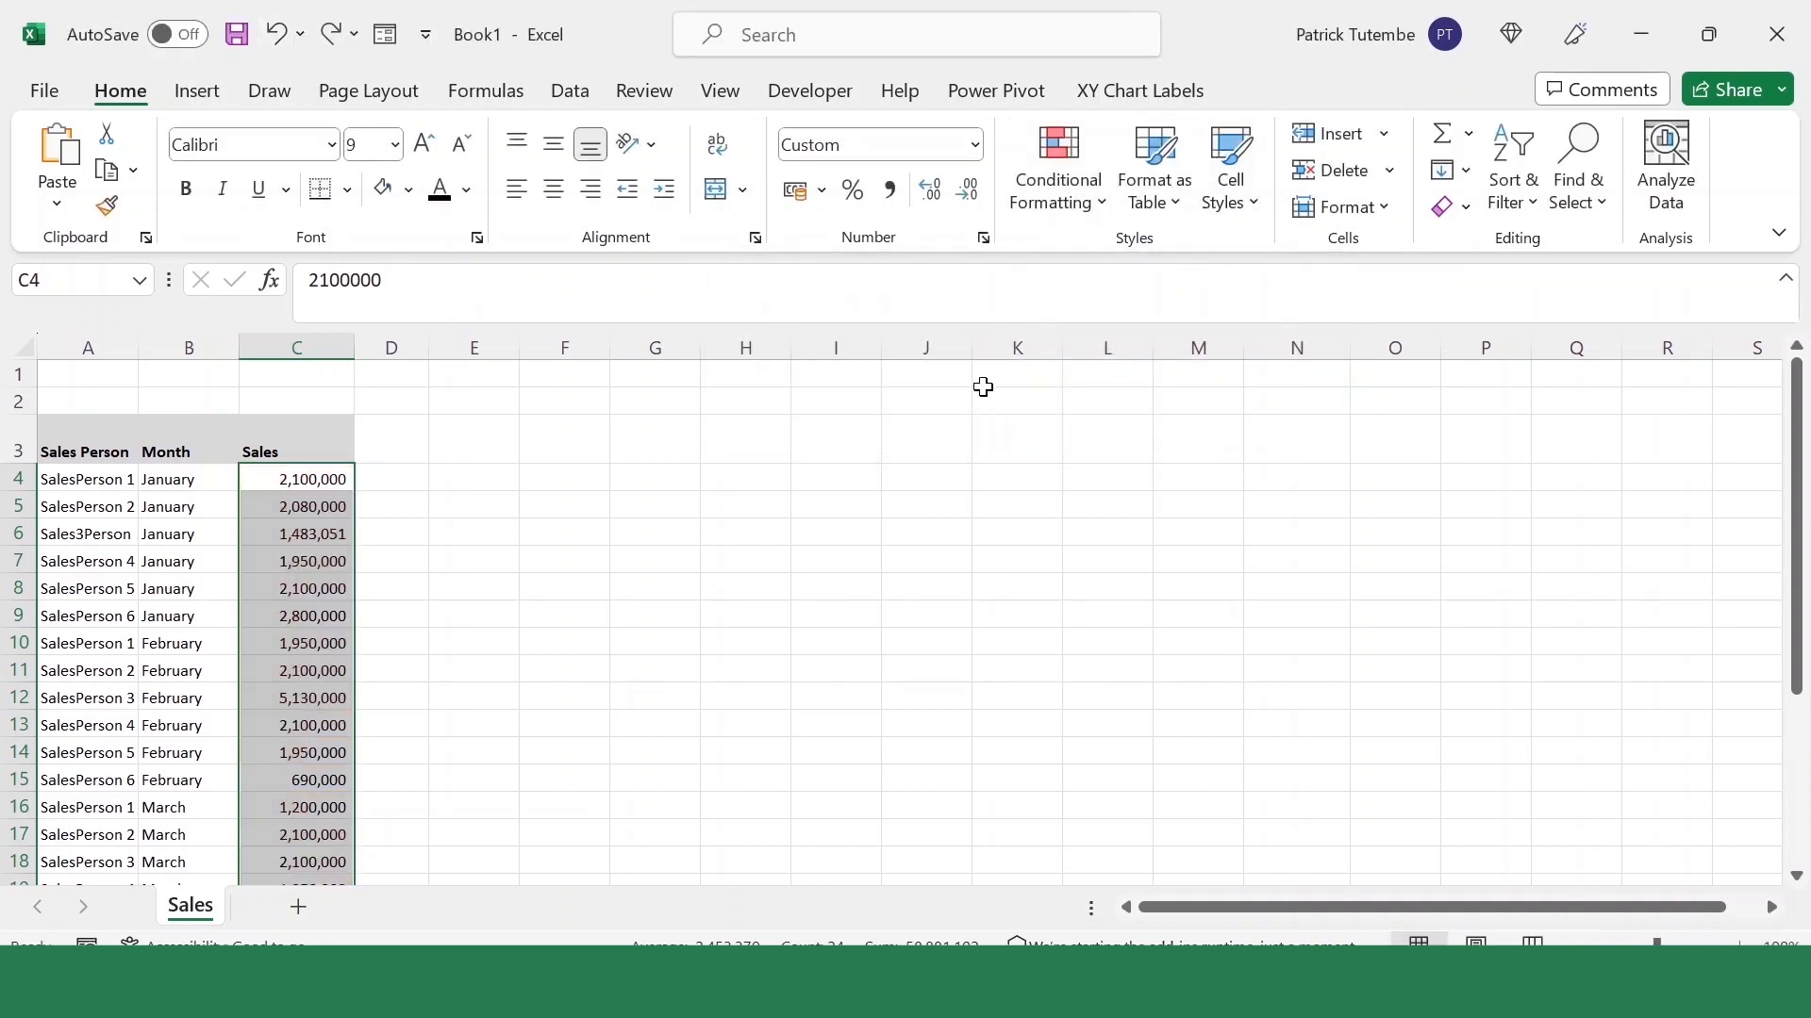
# Start a Top 10 Items conditional formatting rule for the sales values in C4:C27 and choose a custom format
pyautogui.click(1098, 200)
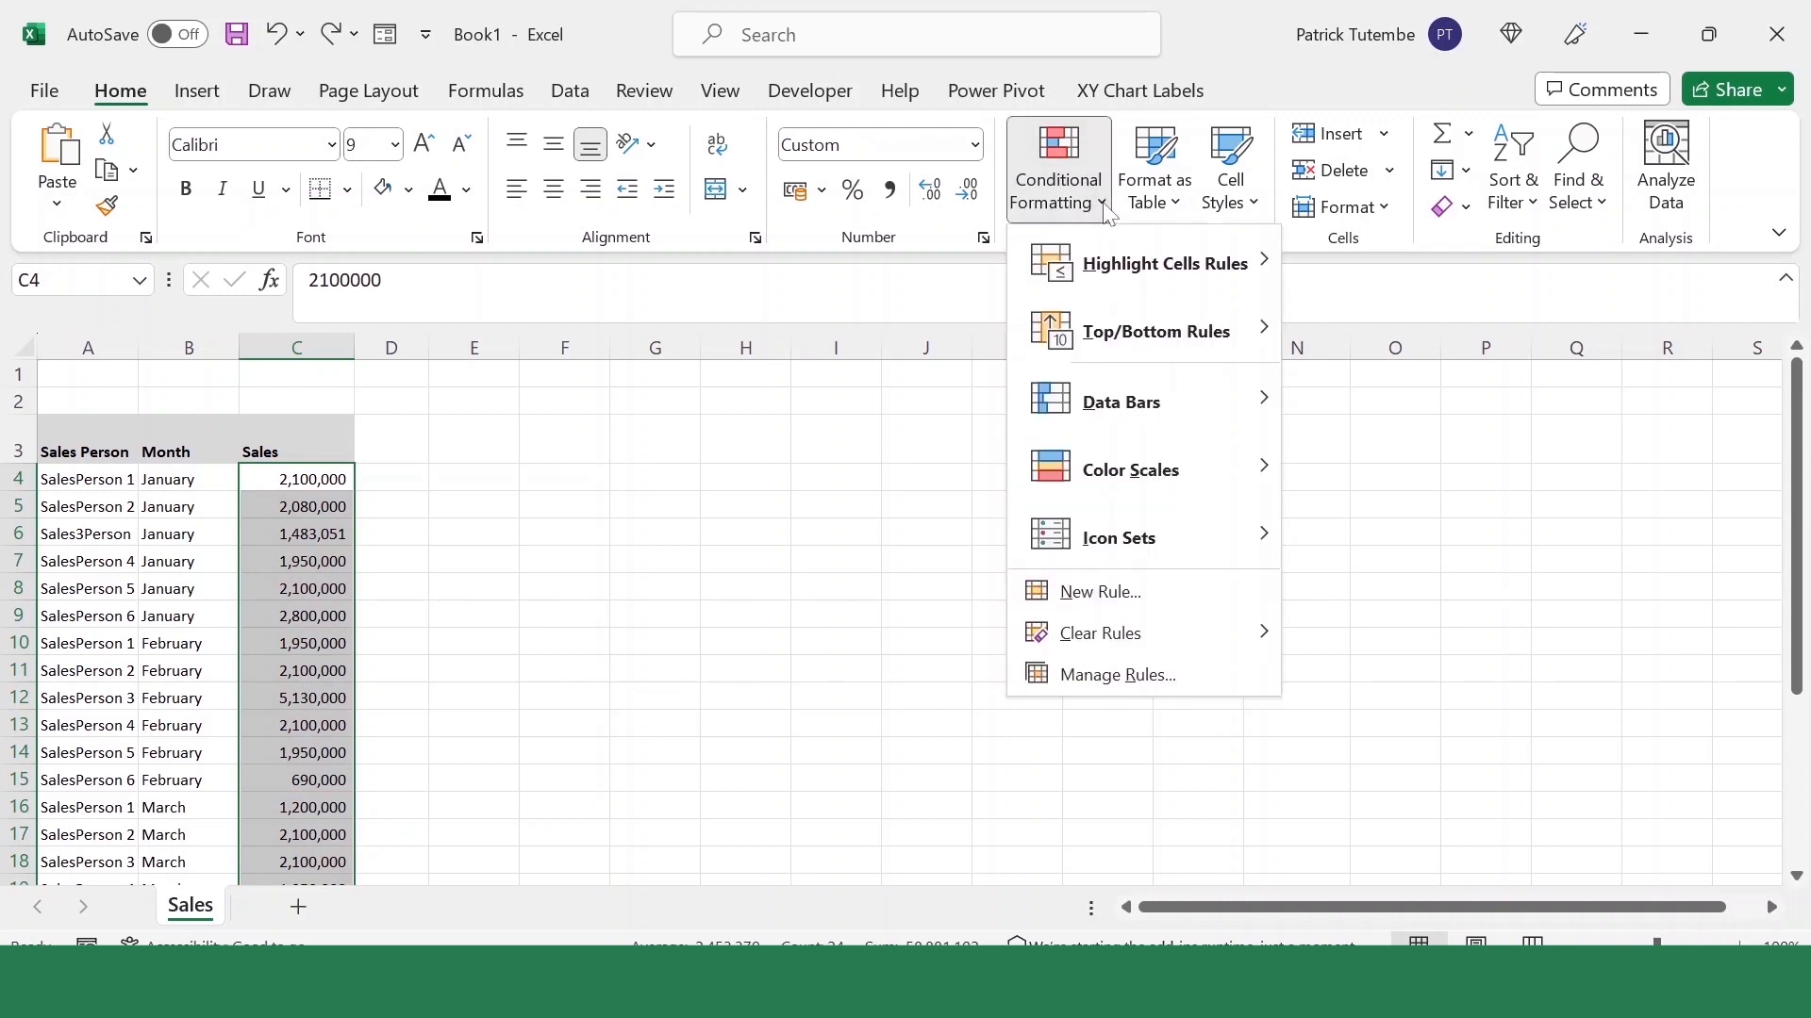
pyautogui.moveTo(1156, 351)
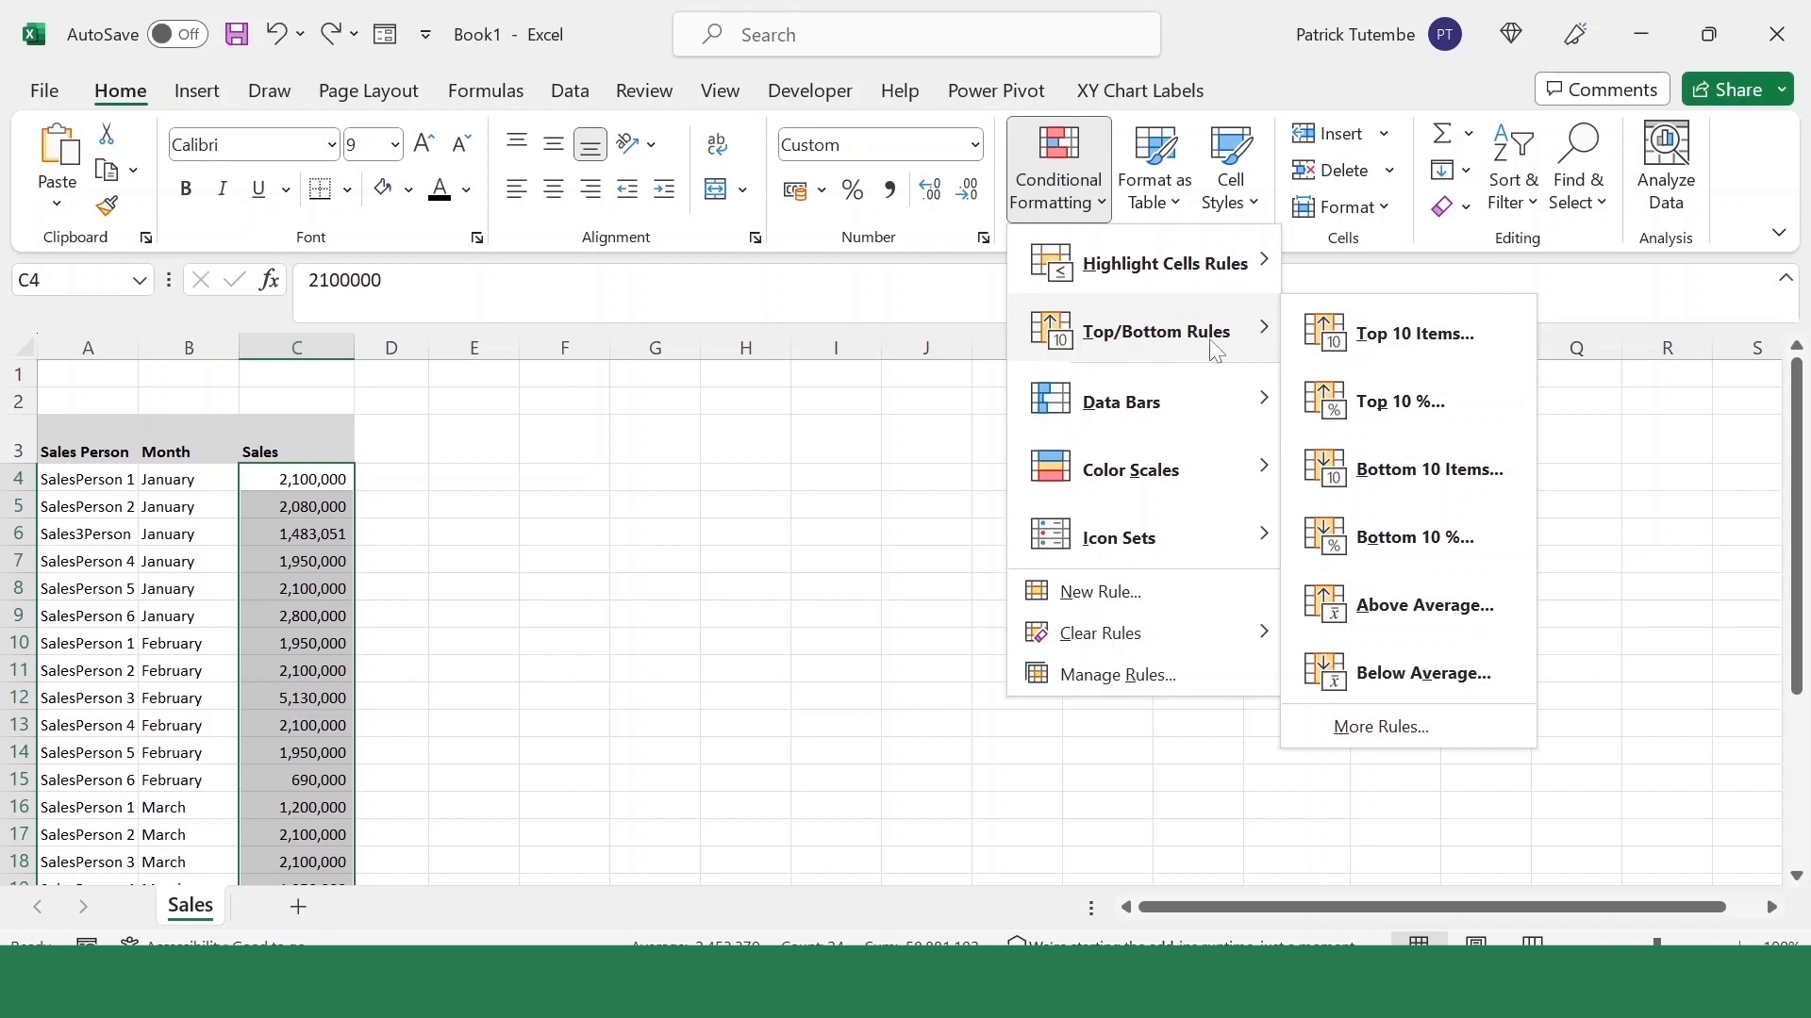
pyautogui.click(1461, 349)
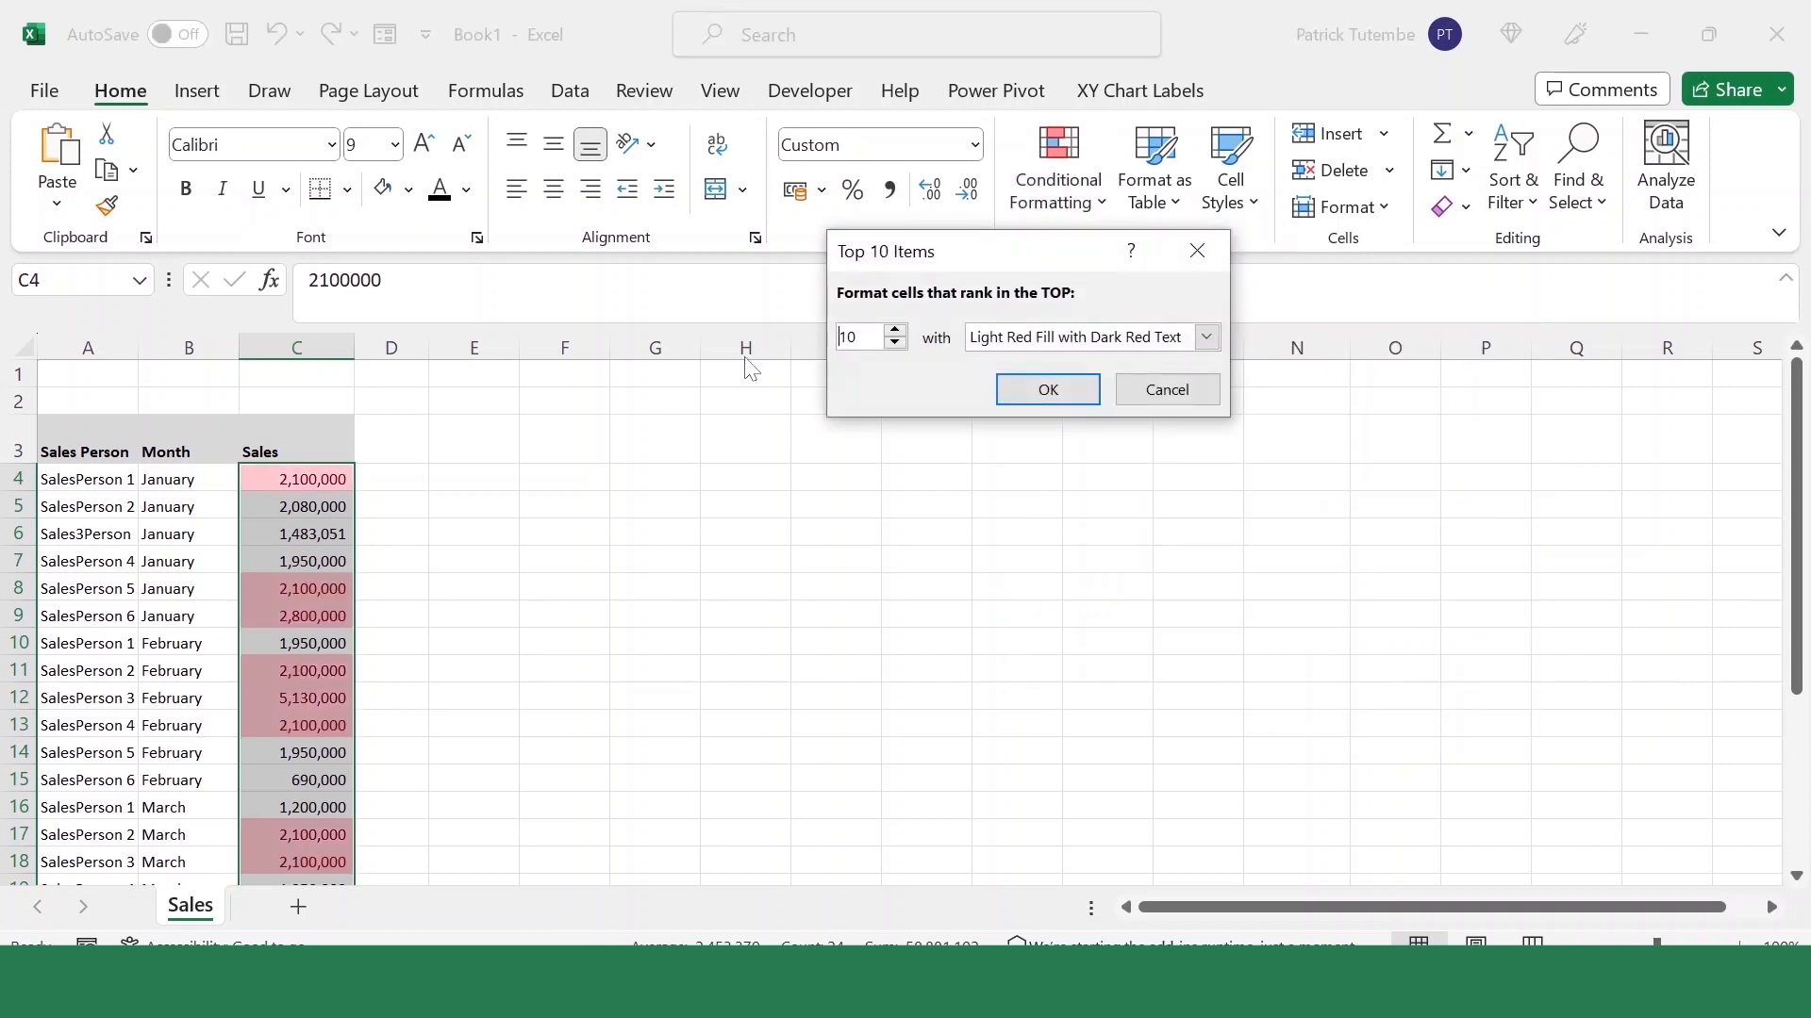
pyautogui.click(1206, 336)
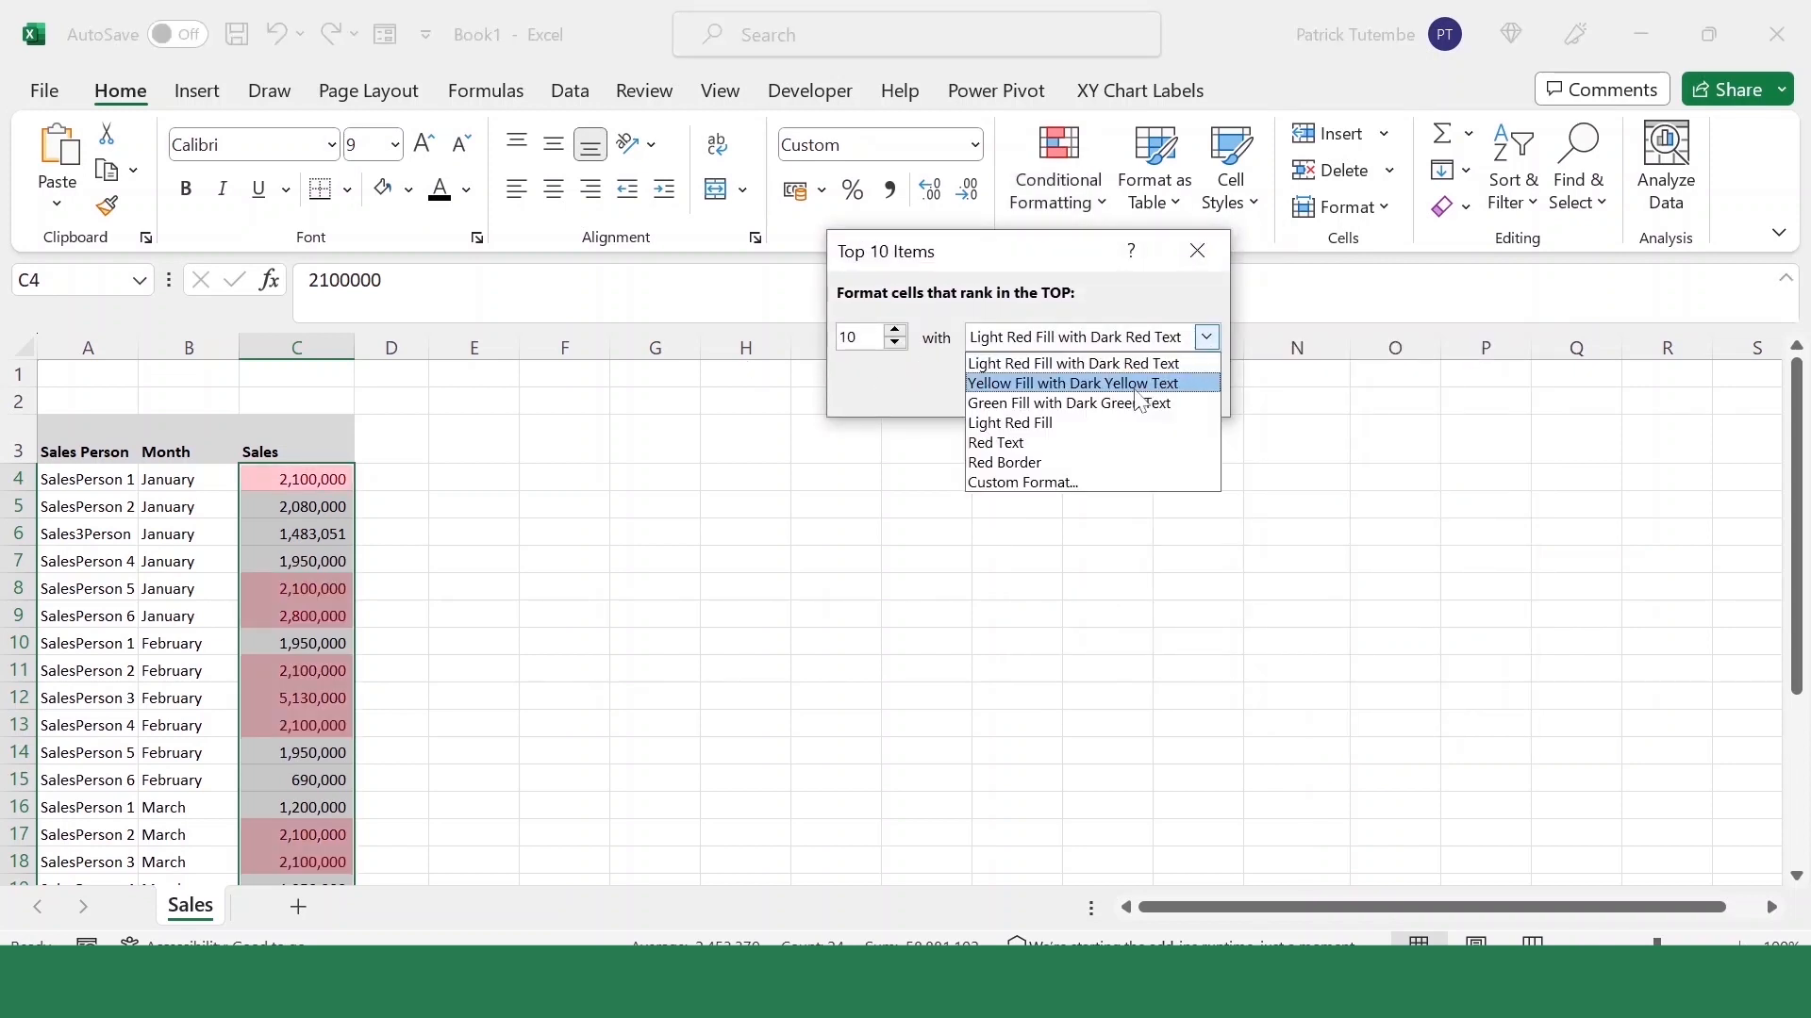
pyautogui.click(1028, 482)
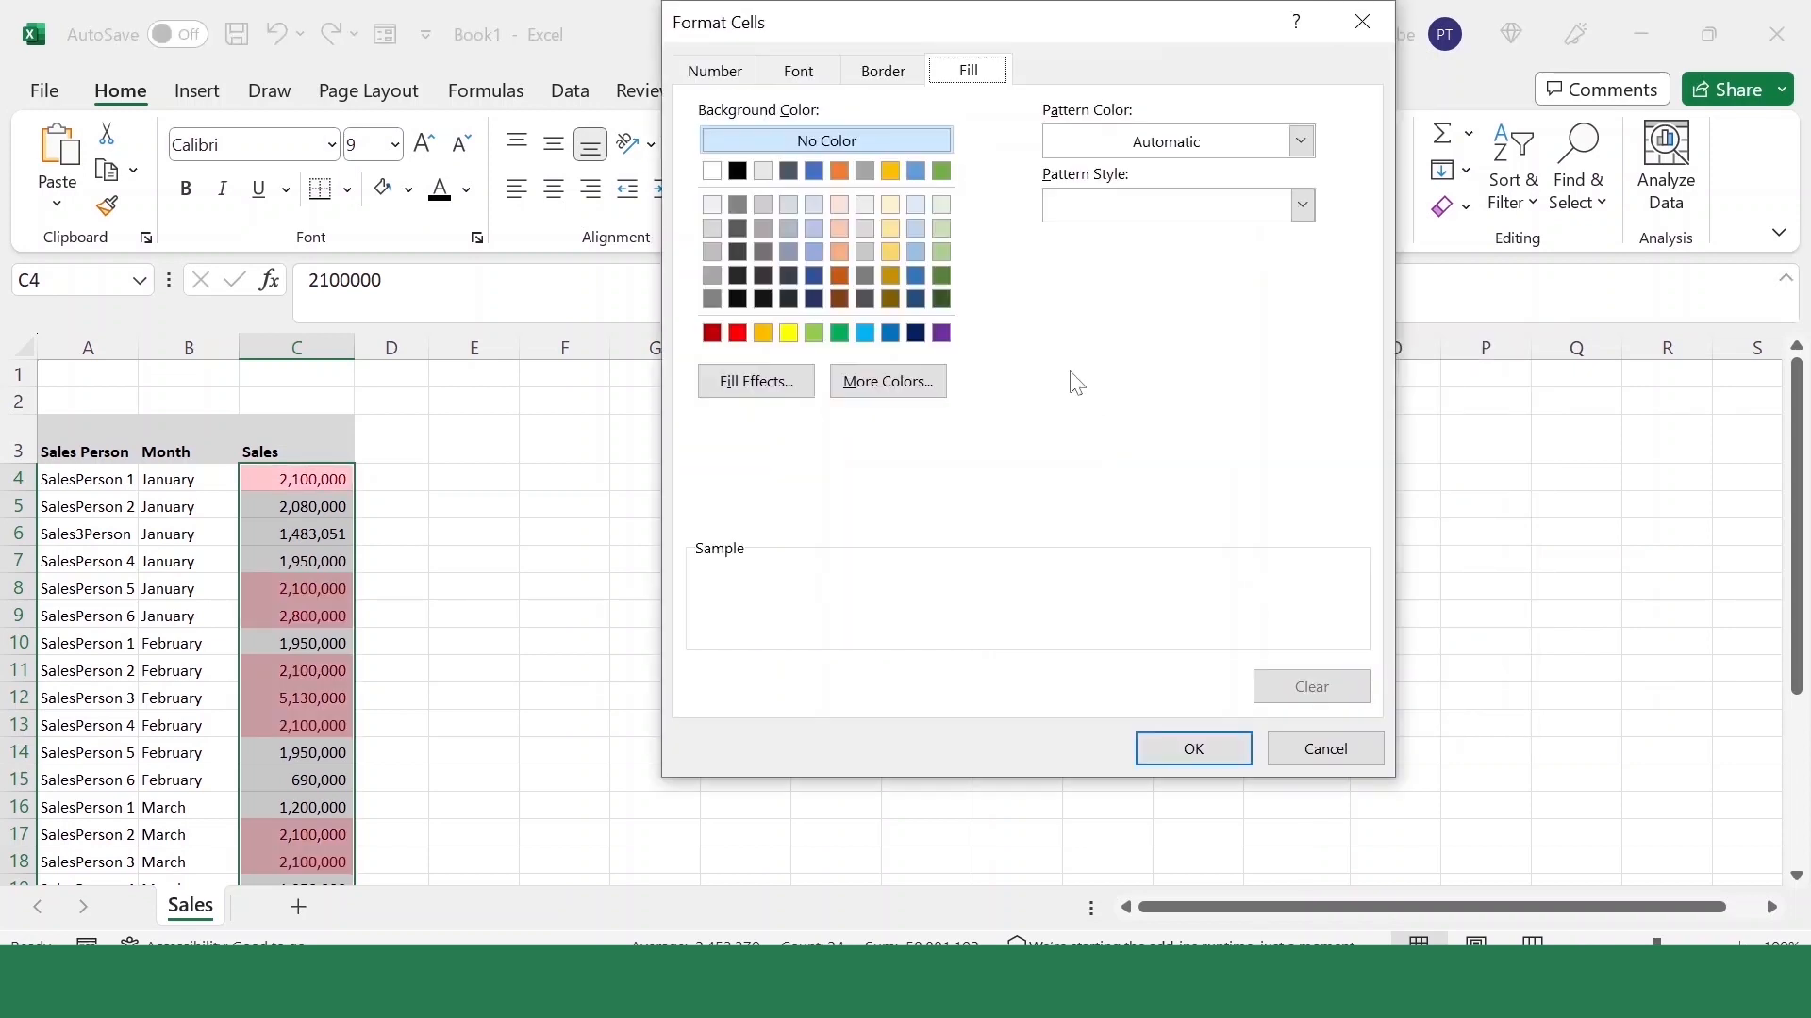
# Define the custom format with an italic, standard purple font and a light gray background fill
pyautogui.click(798, 73)
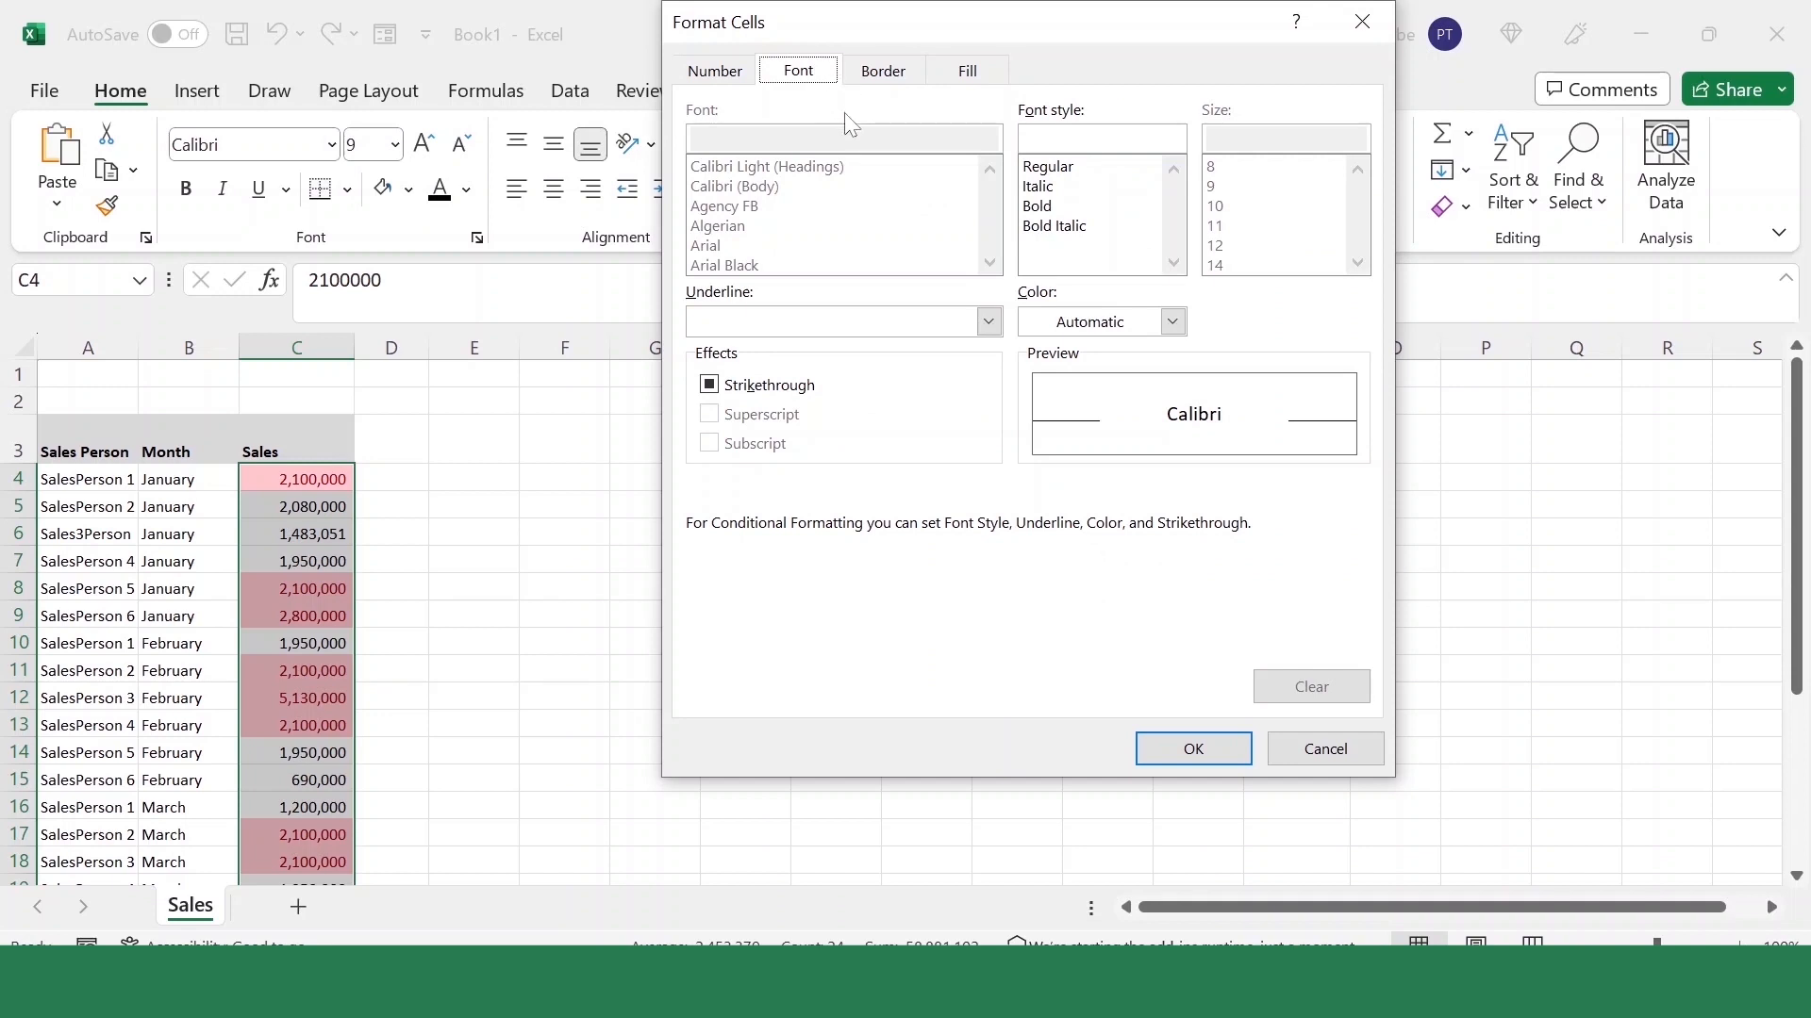
pyautogui.click(1038, 188)
pyautogui.click(1172, 321)
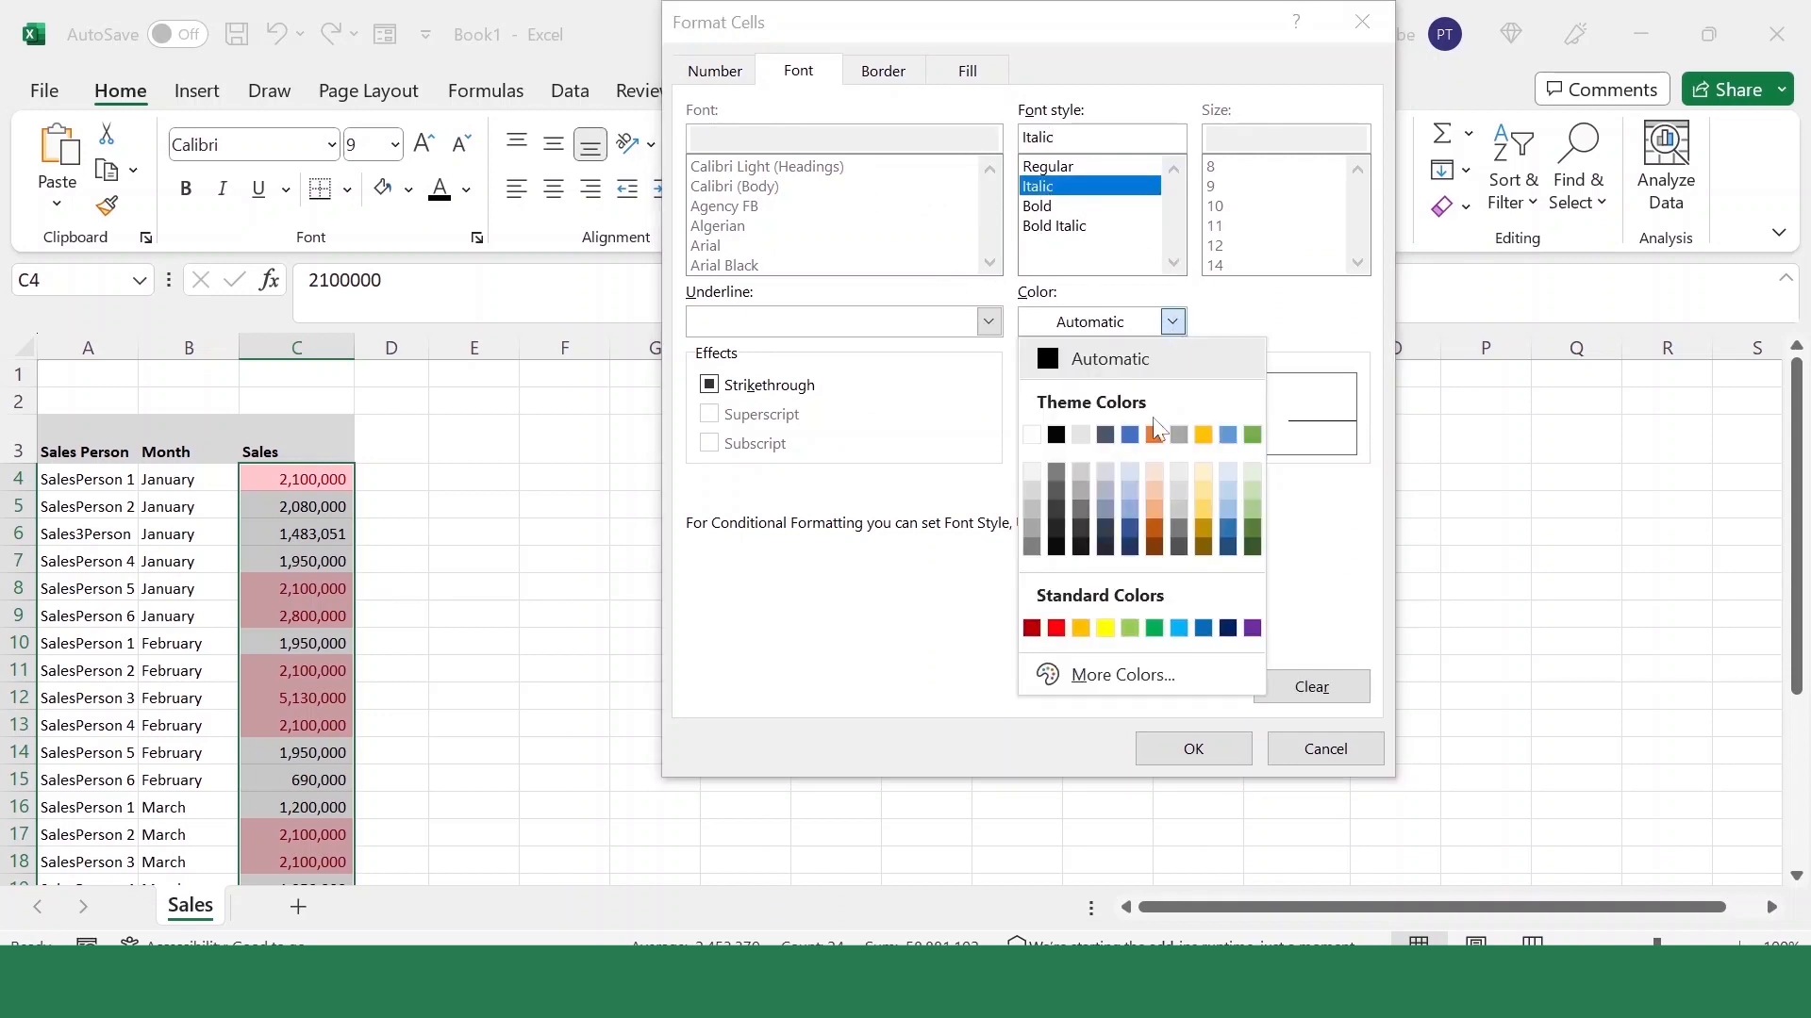
pyautogui.click(1252, 628)
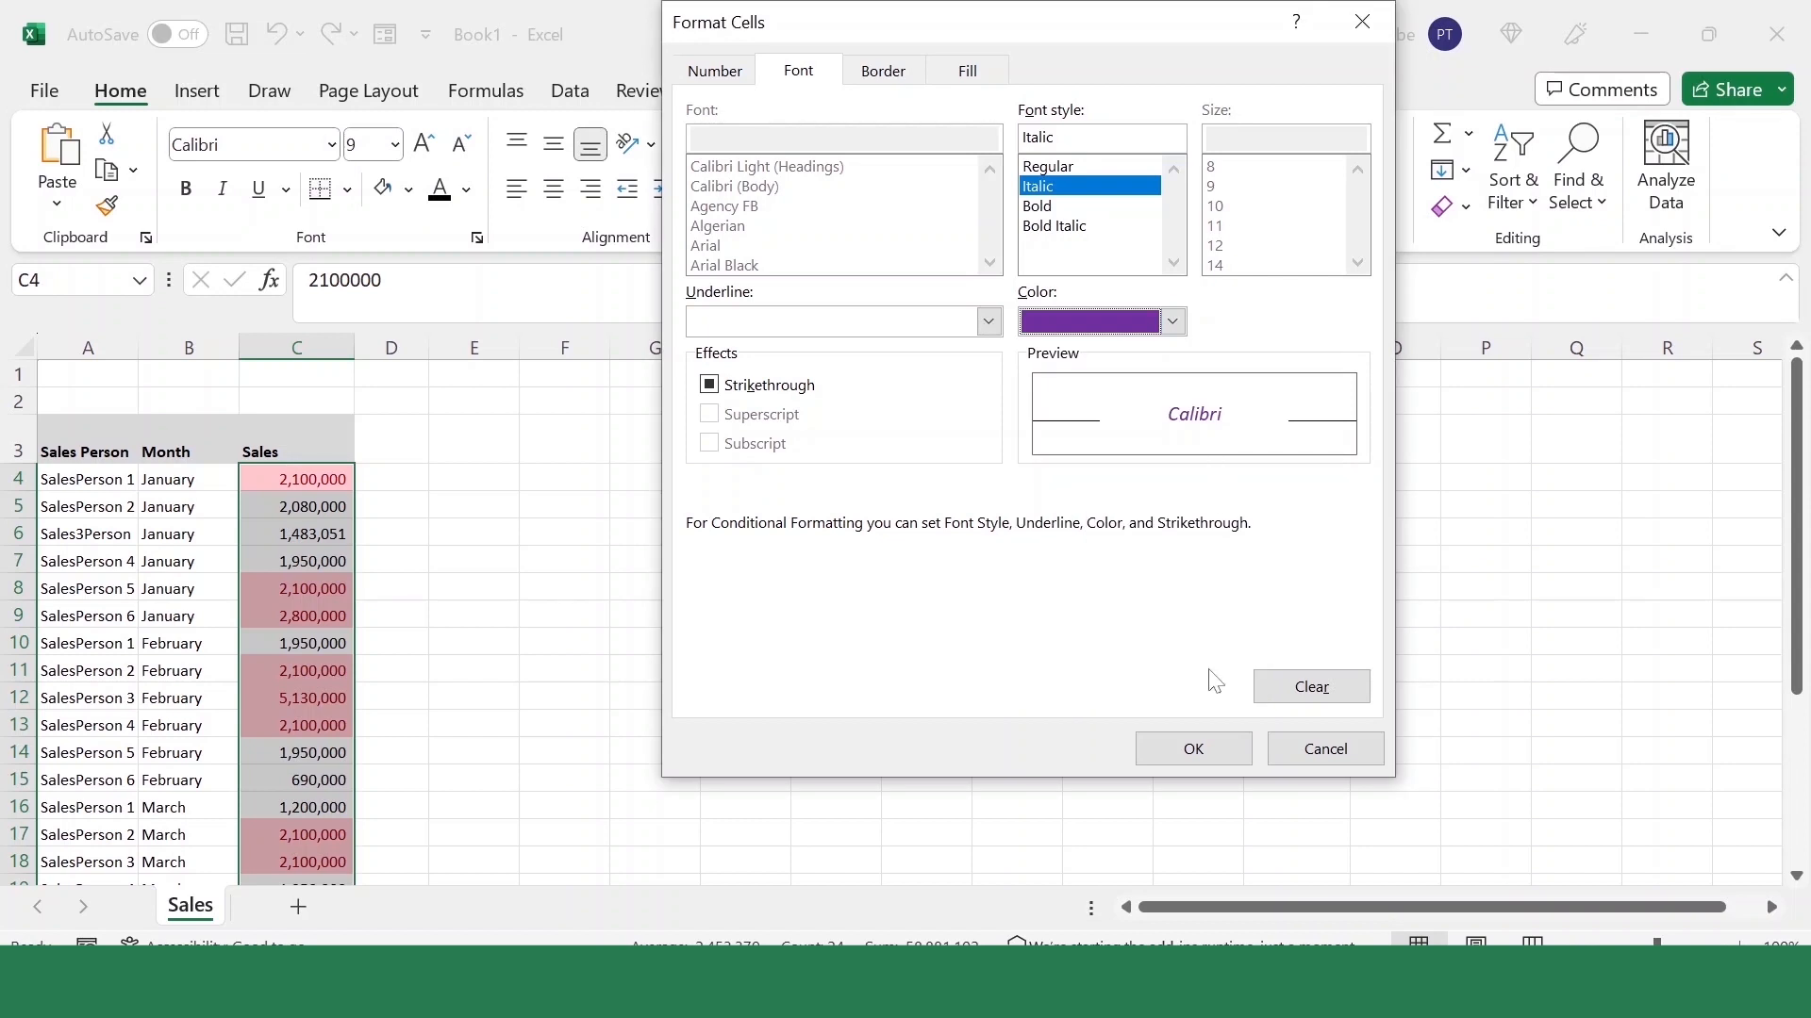
pyautogui.click(968, 70)
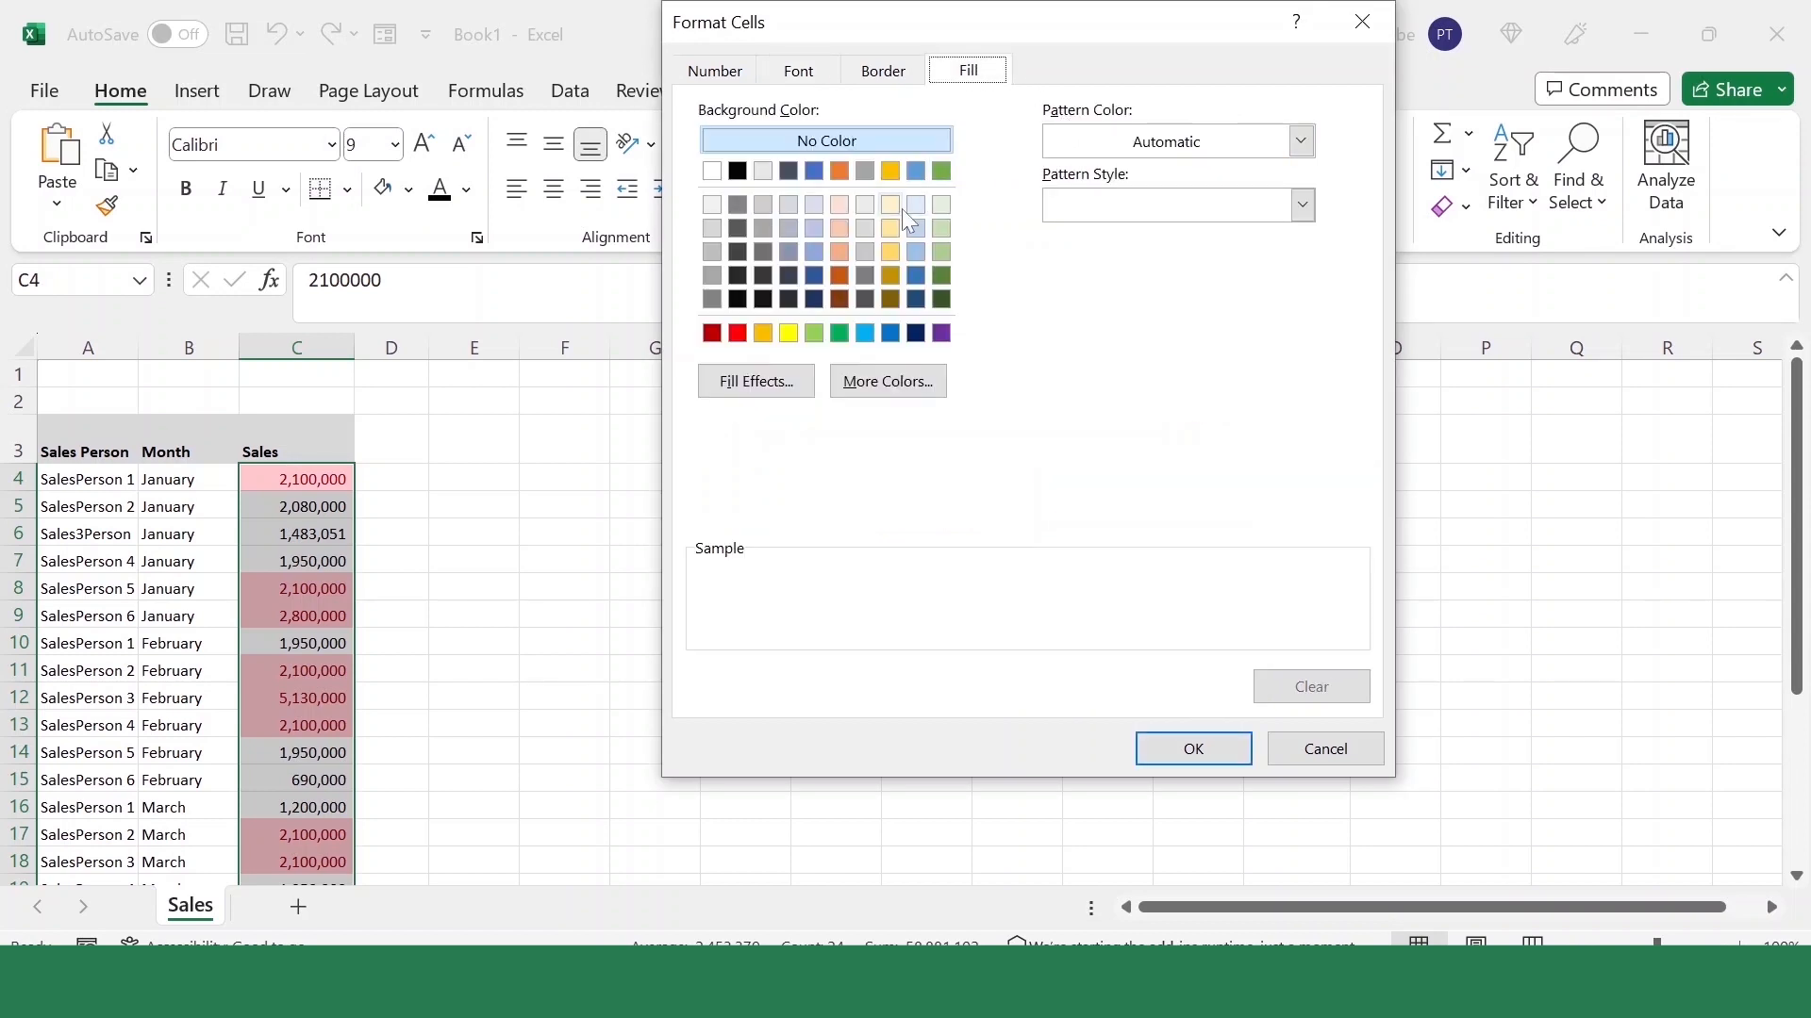
pyautogui.click(865, 205)
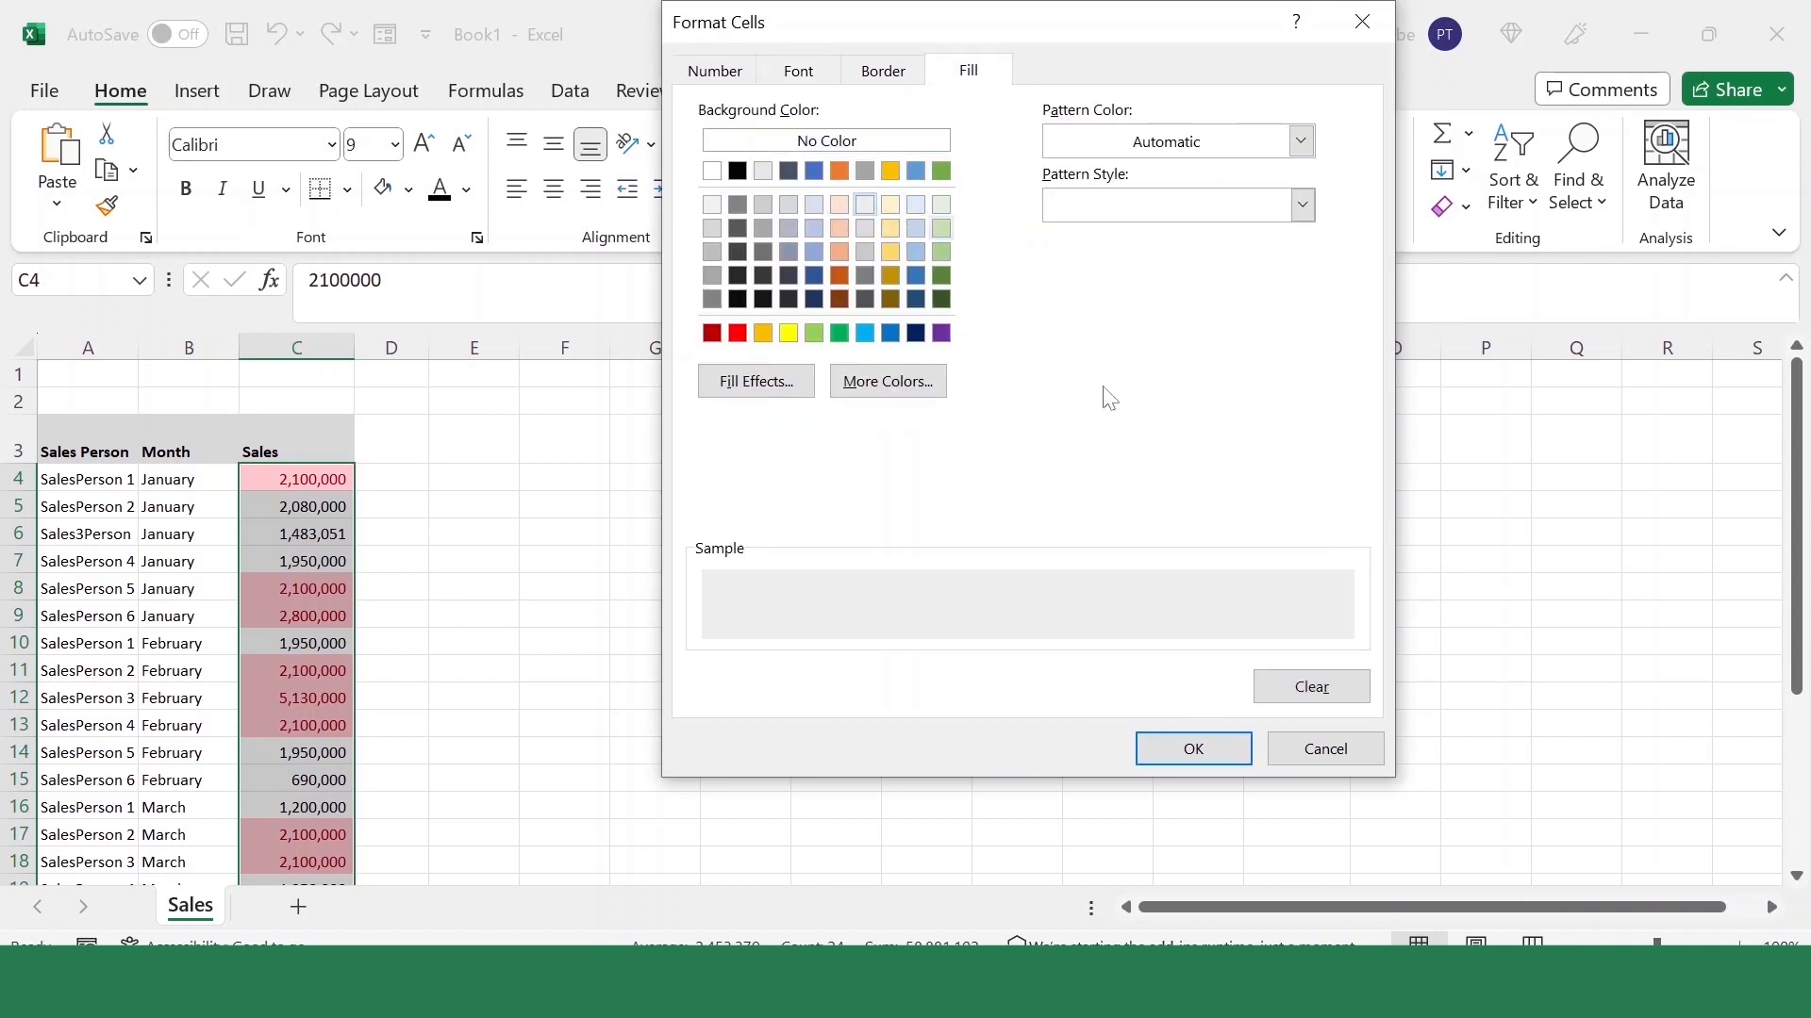
pyautogui.click(1217, 748)
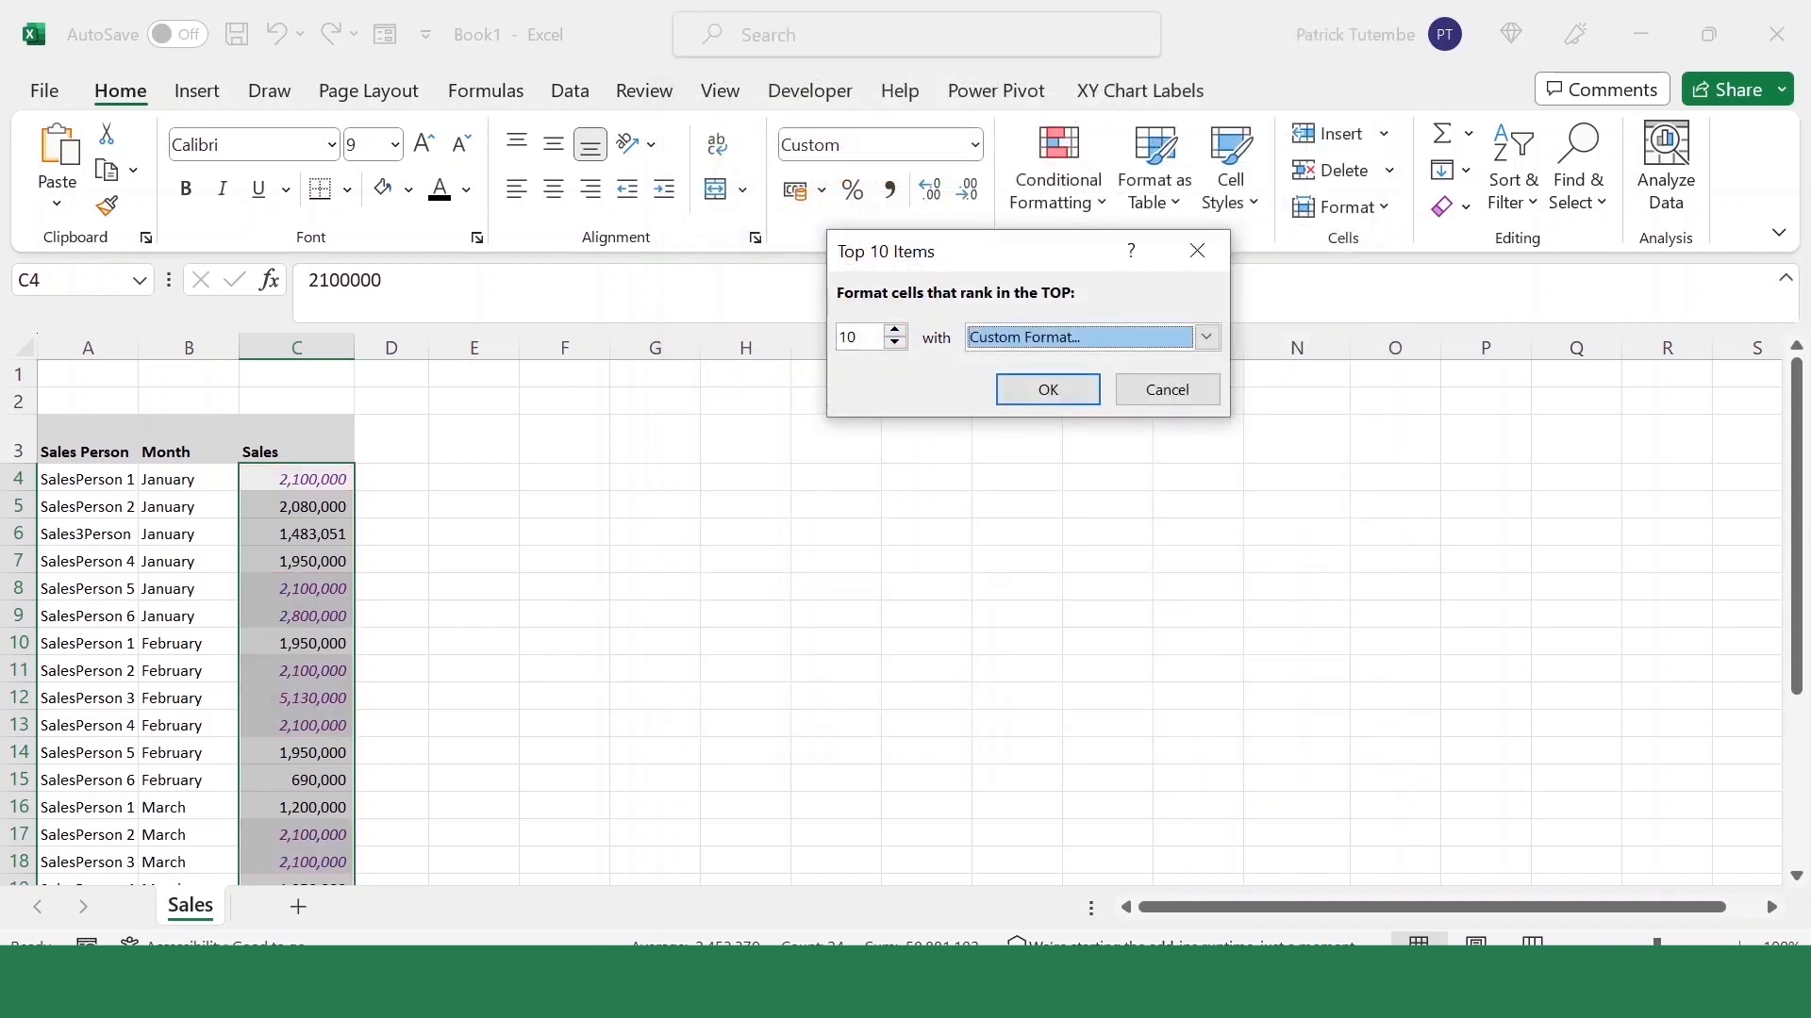
# Limit the top-ranked rule to the top 4 values and apply it to the sales column
pyautogui.doubleClick(857, 336)
pyautogui.write('4')
pyautogui.click(1073, 389)
pyautogui.click(474, 561)
pyautogui.scroll(-5, 396, 564)
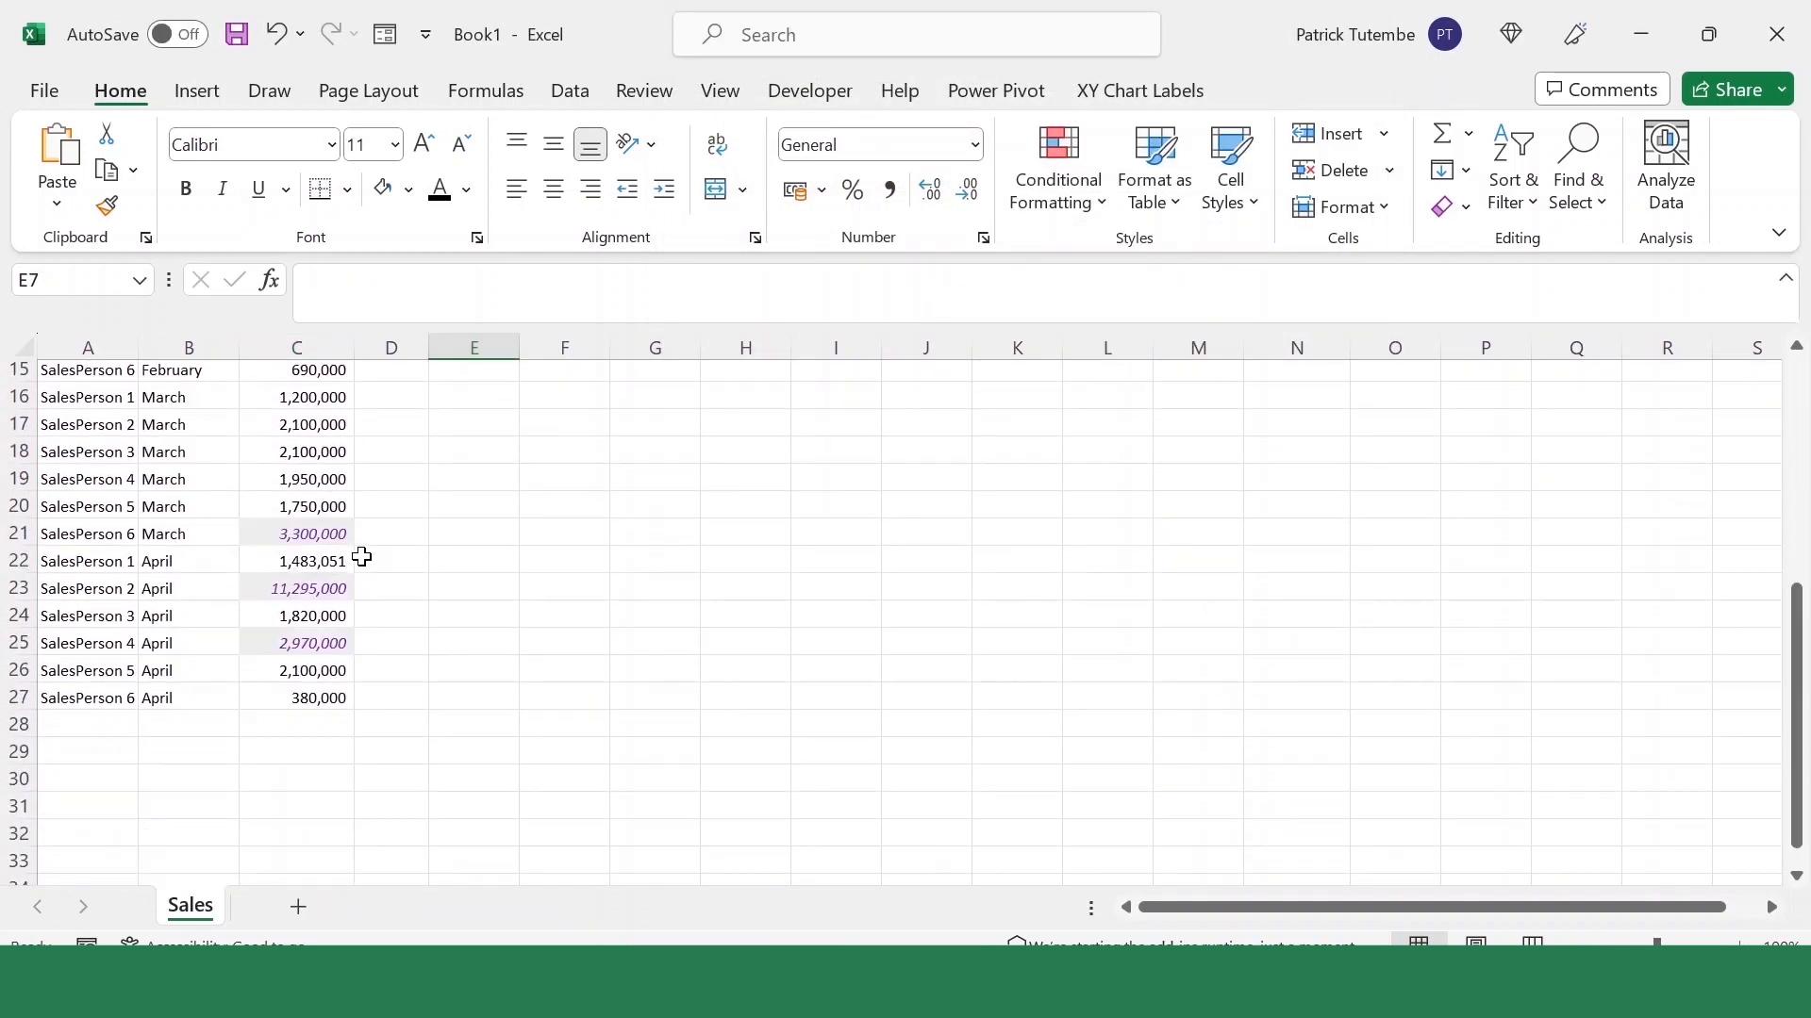
pyautogui.scroll(5, 303, 519)
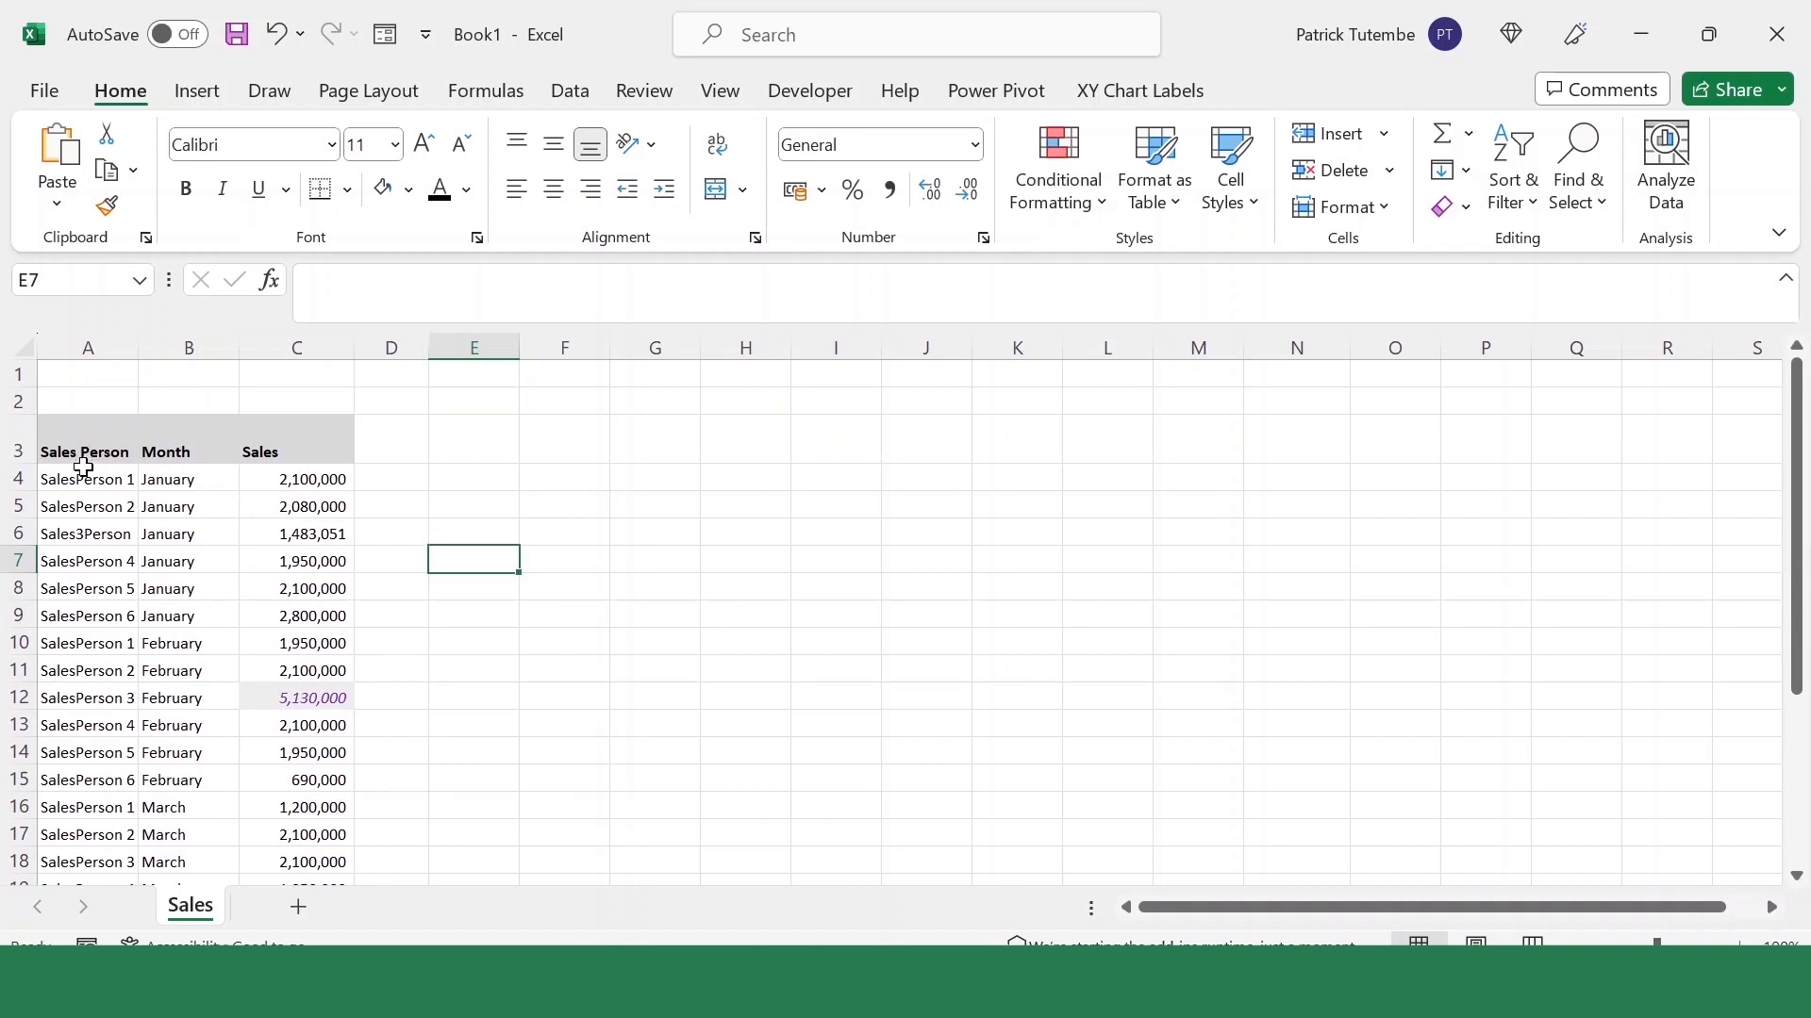
# Clear the conditional formatting rules from the selected data cells A4:C27
pyautogui.moveTo(83, 468); pyautogui.dragTo(302, 829)
pyautogui.click(1101, 196)
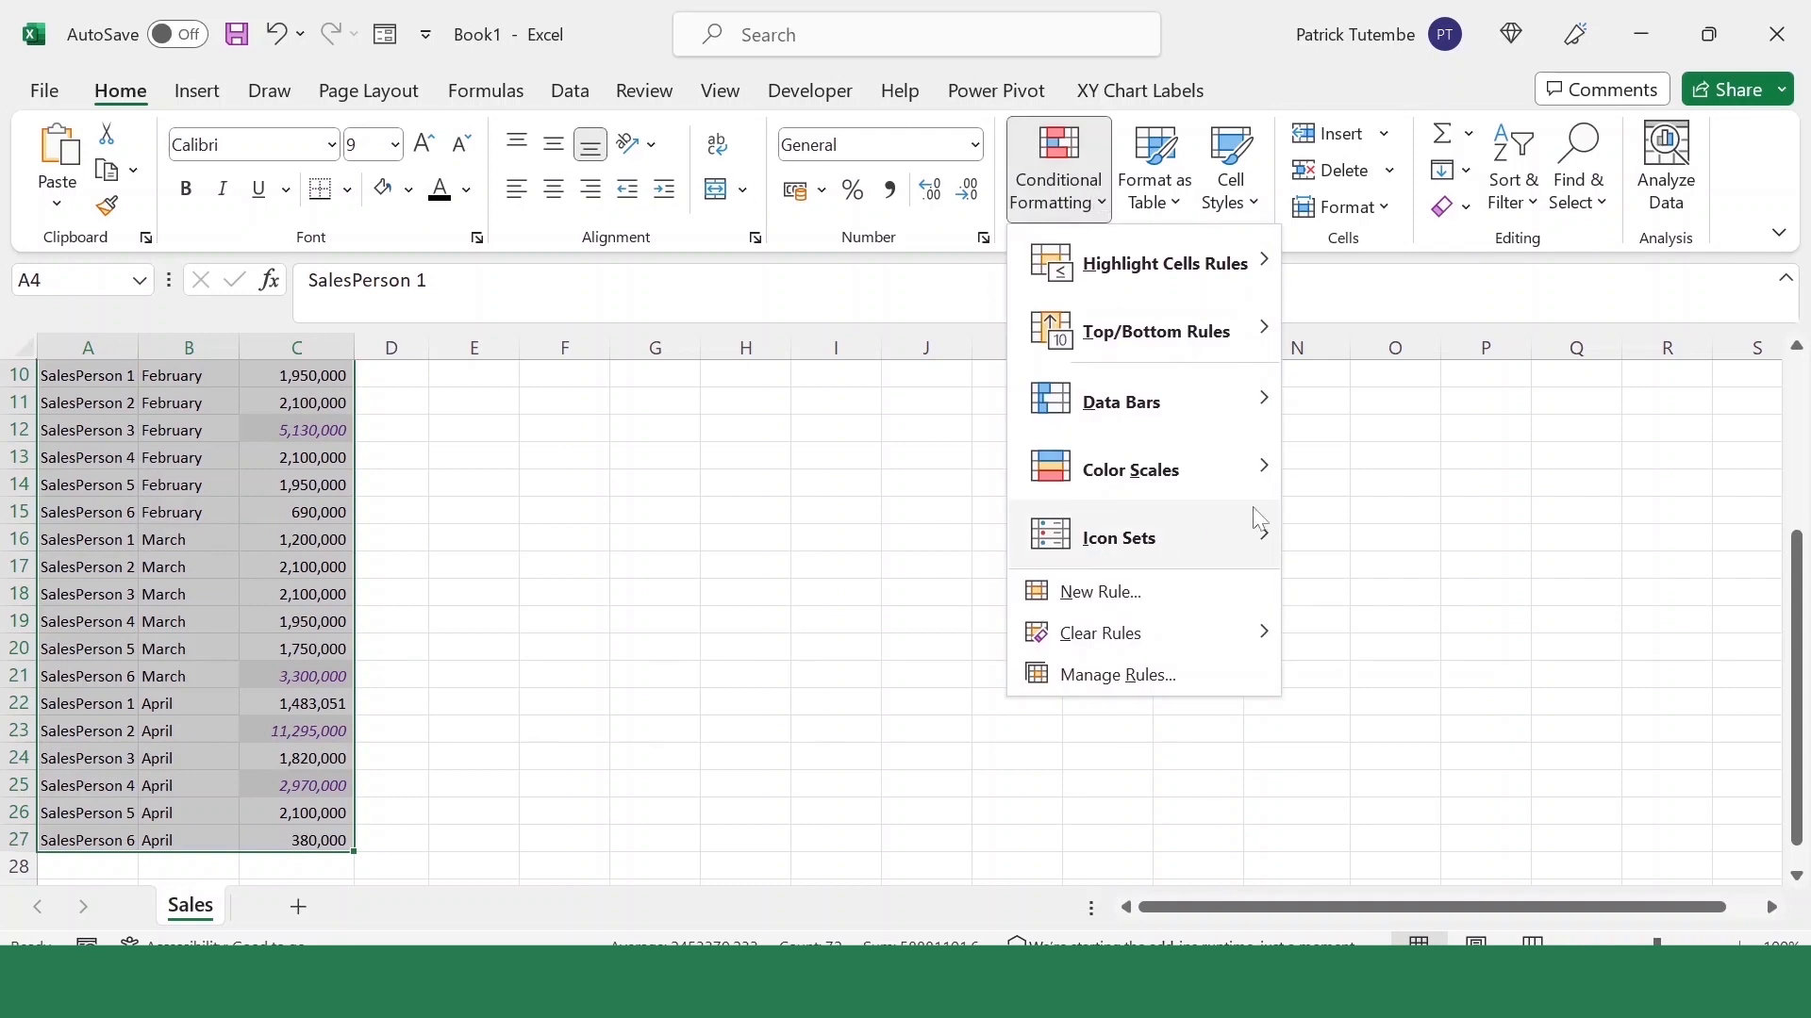
pyautogui.moveTo(1254, 538)
pyautogui.click(252, 450)
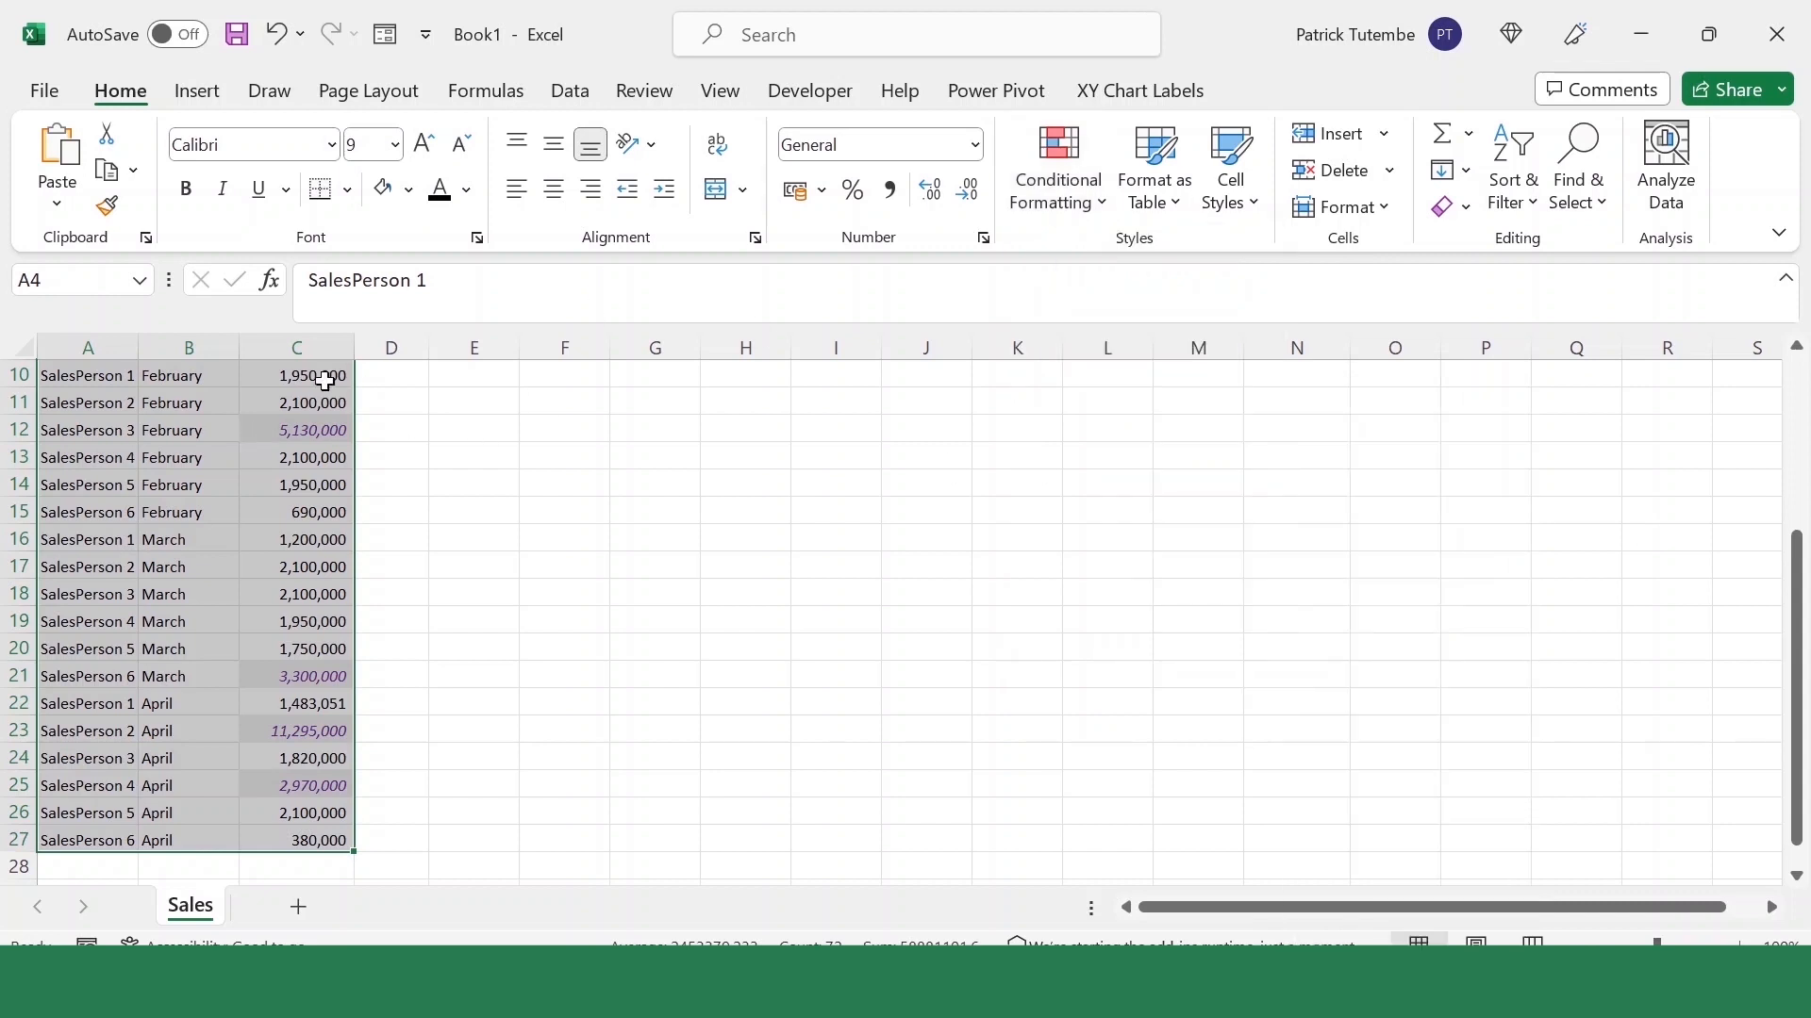
pyautogui.scroll(3, 321, 406)
pyautogui.scroll(-5, 267, 408)
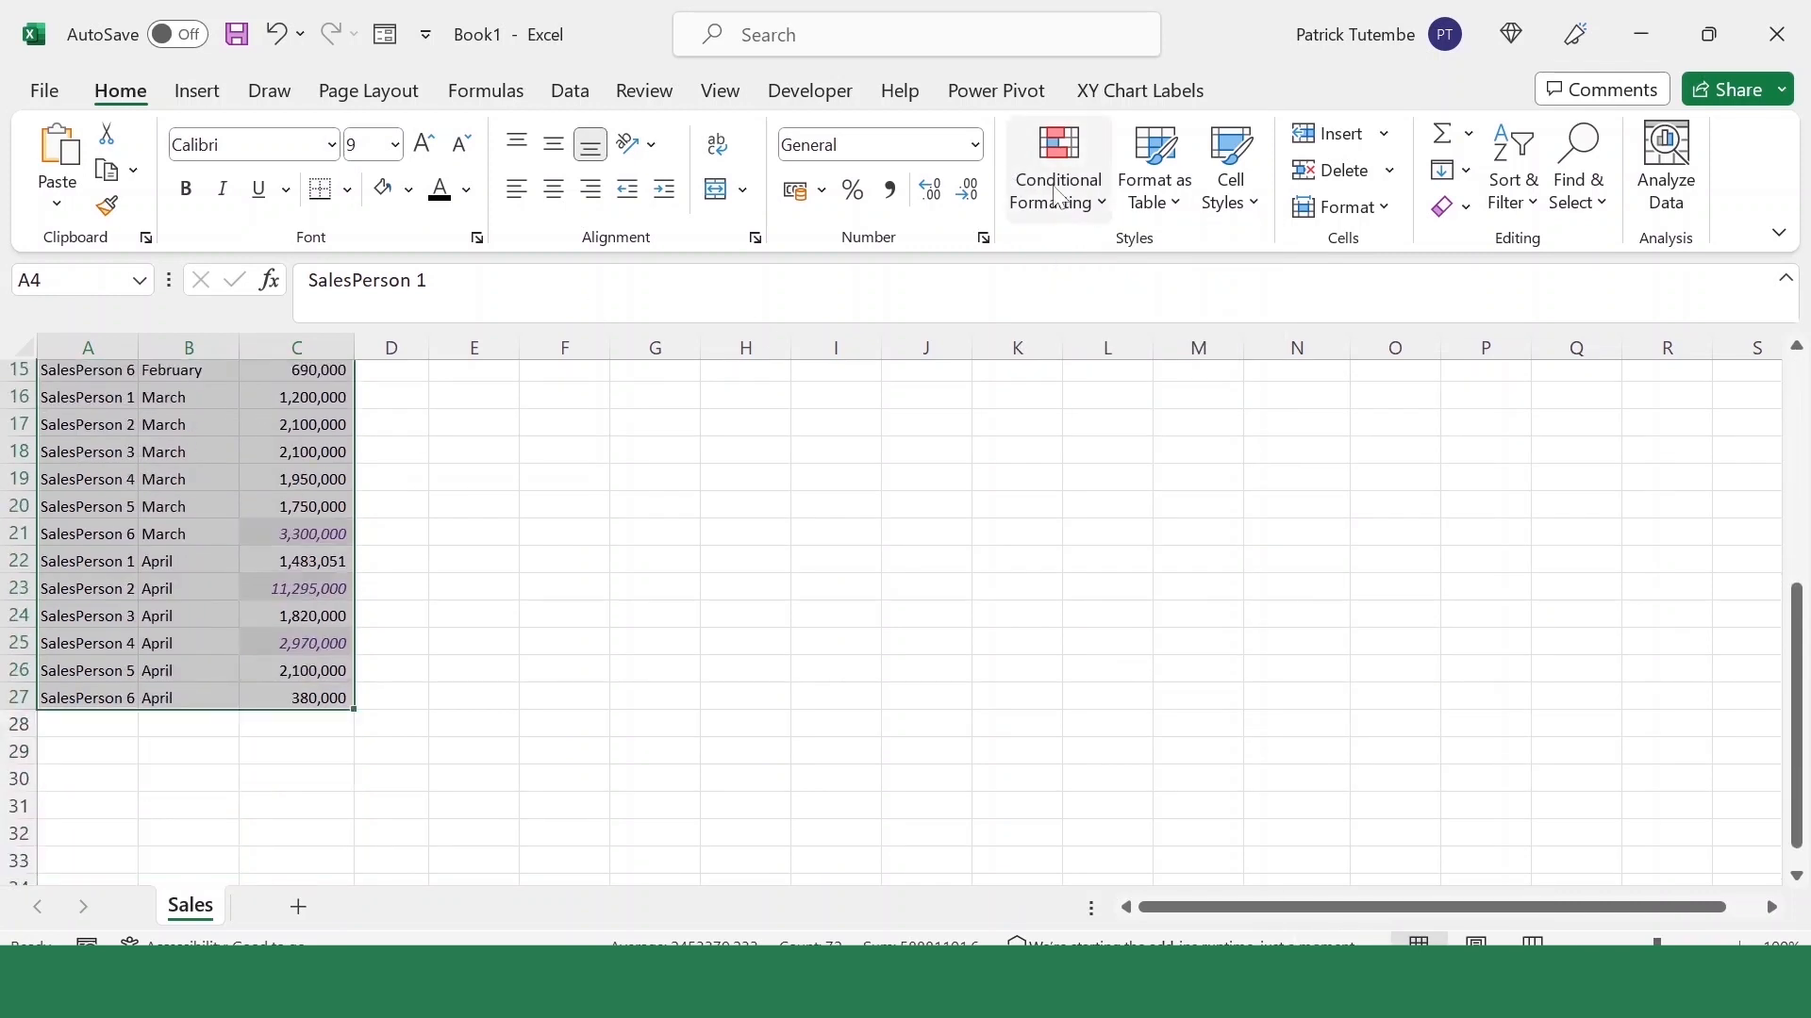
pyautogui.click(1085, 200)
pyautogui.click(1072, 165)
pyautogui.click(1091, 186)
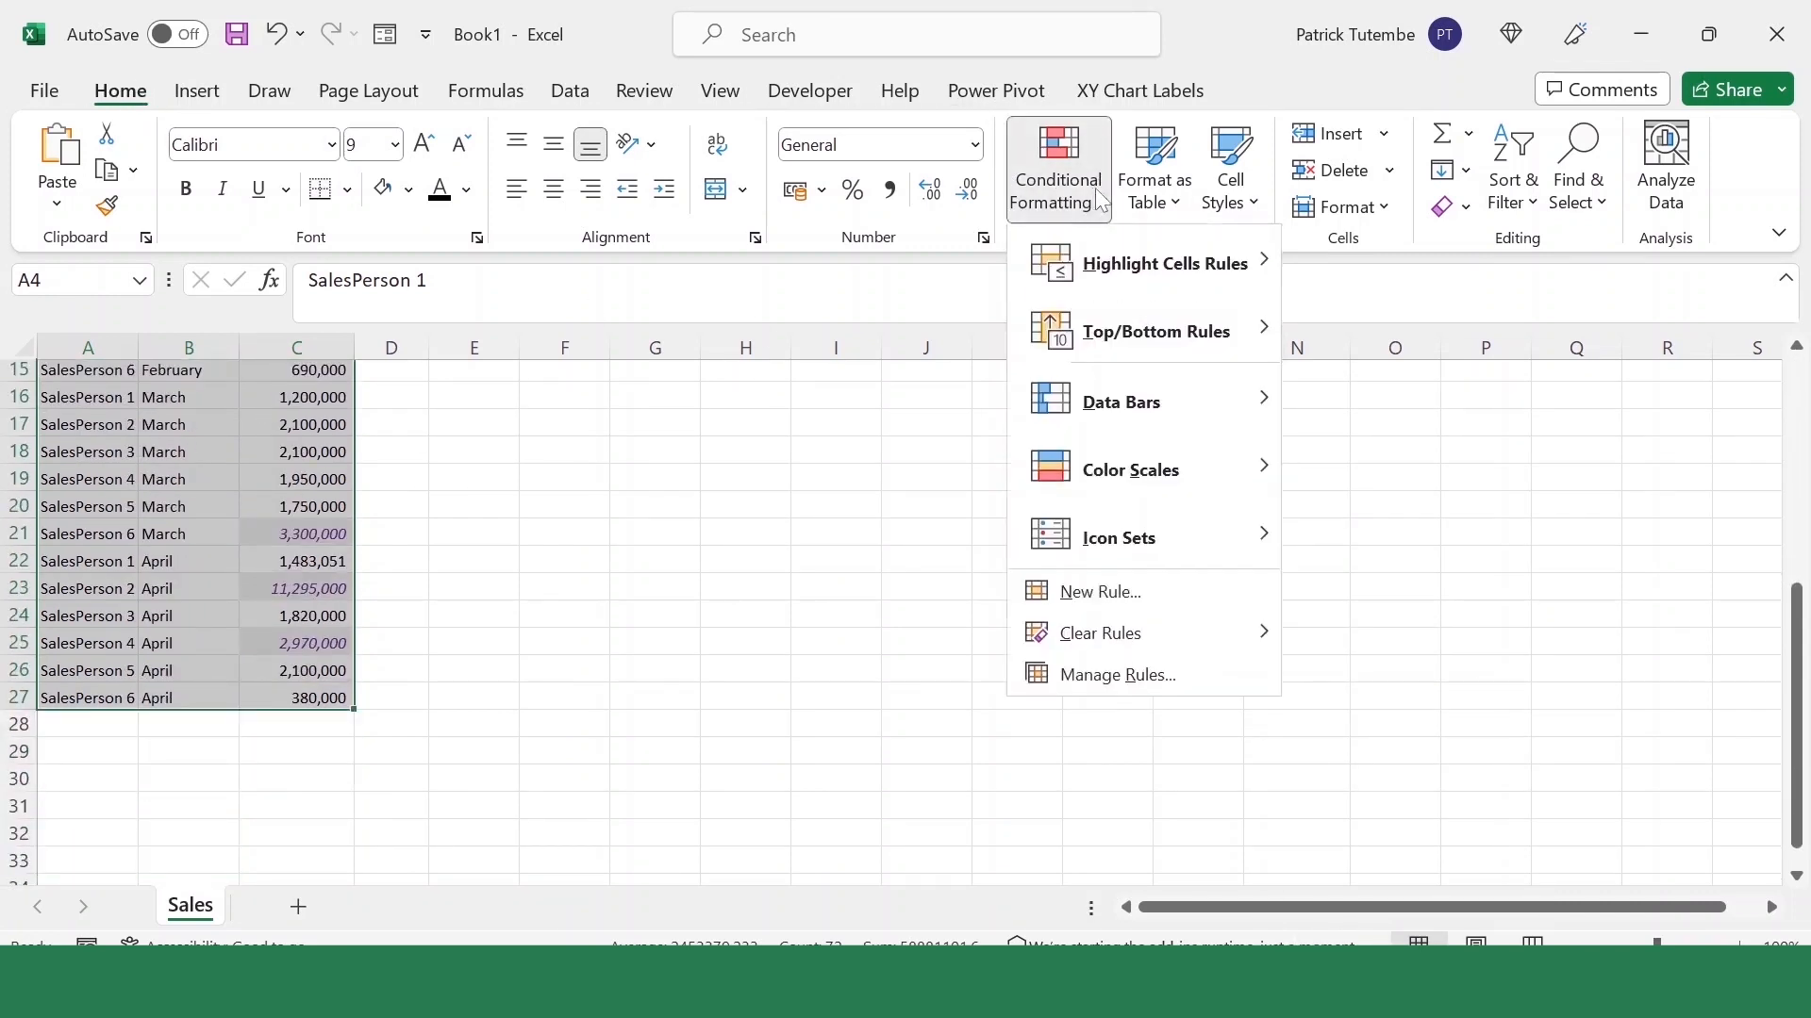
pyautogui.moveTo(1155, 642)
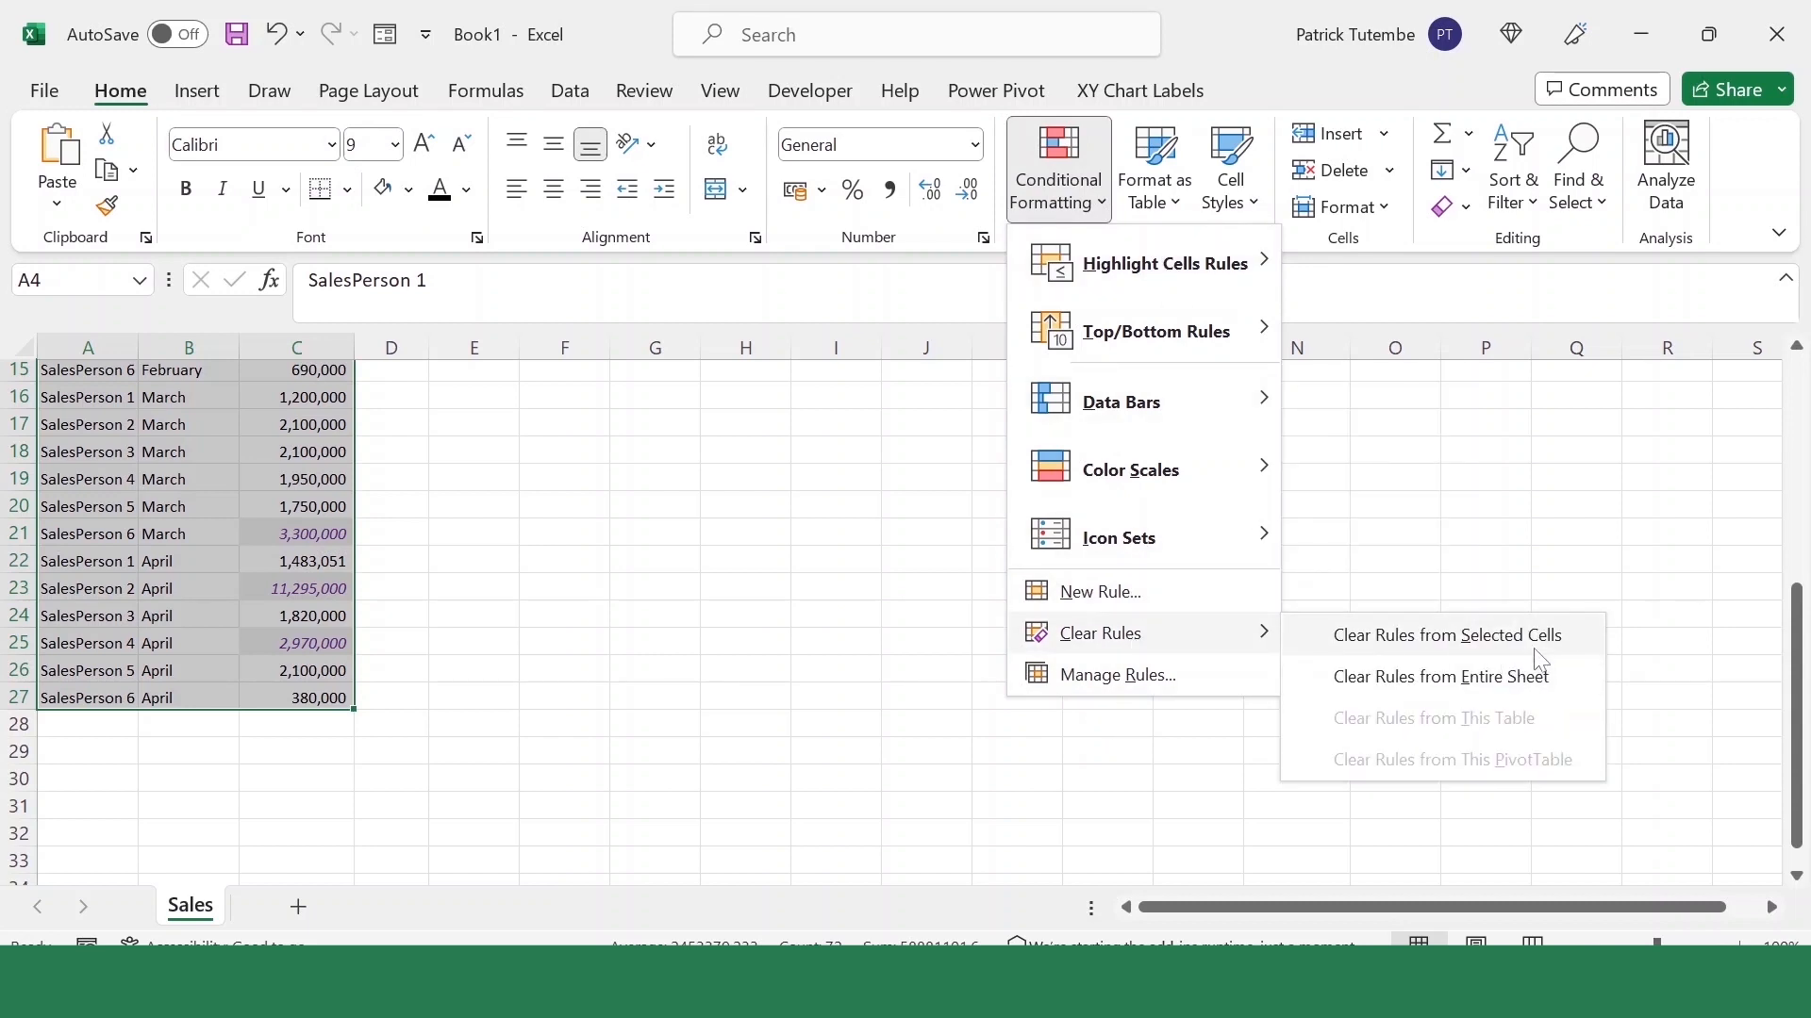
pyautogui.click(1558, 642)
pyautogui.scroll(5, 344, 529)
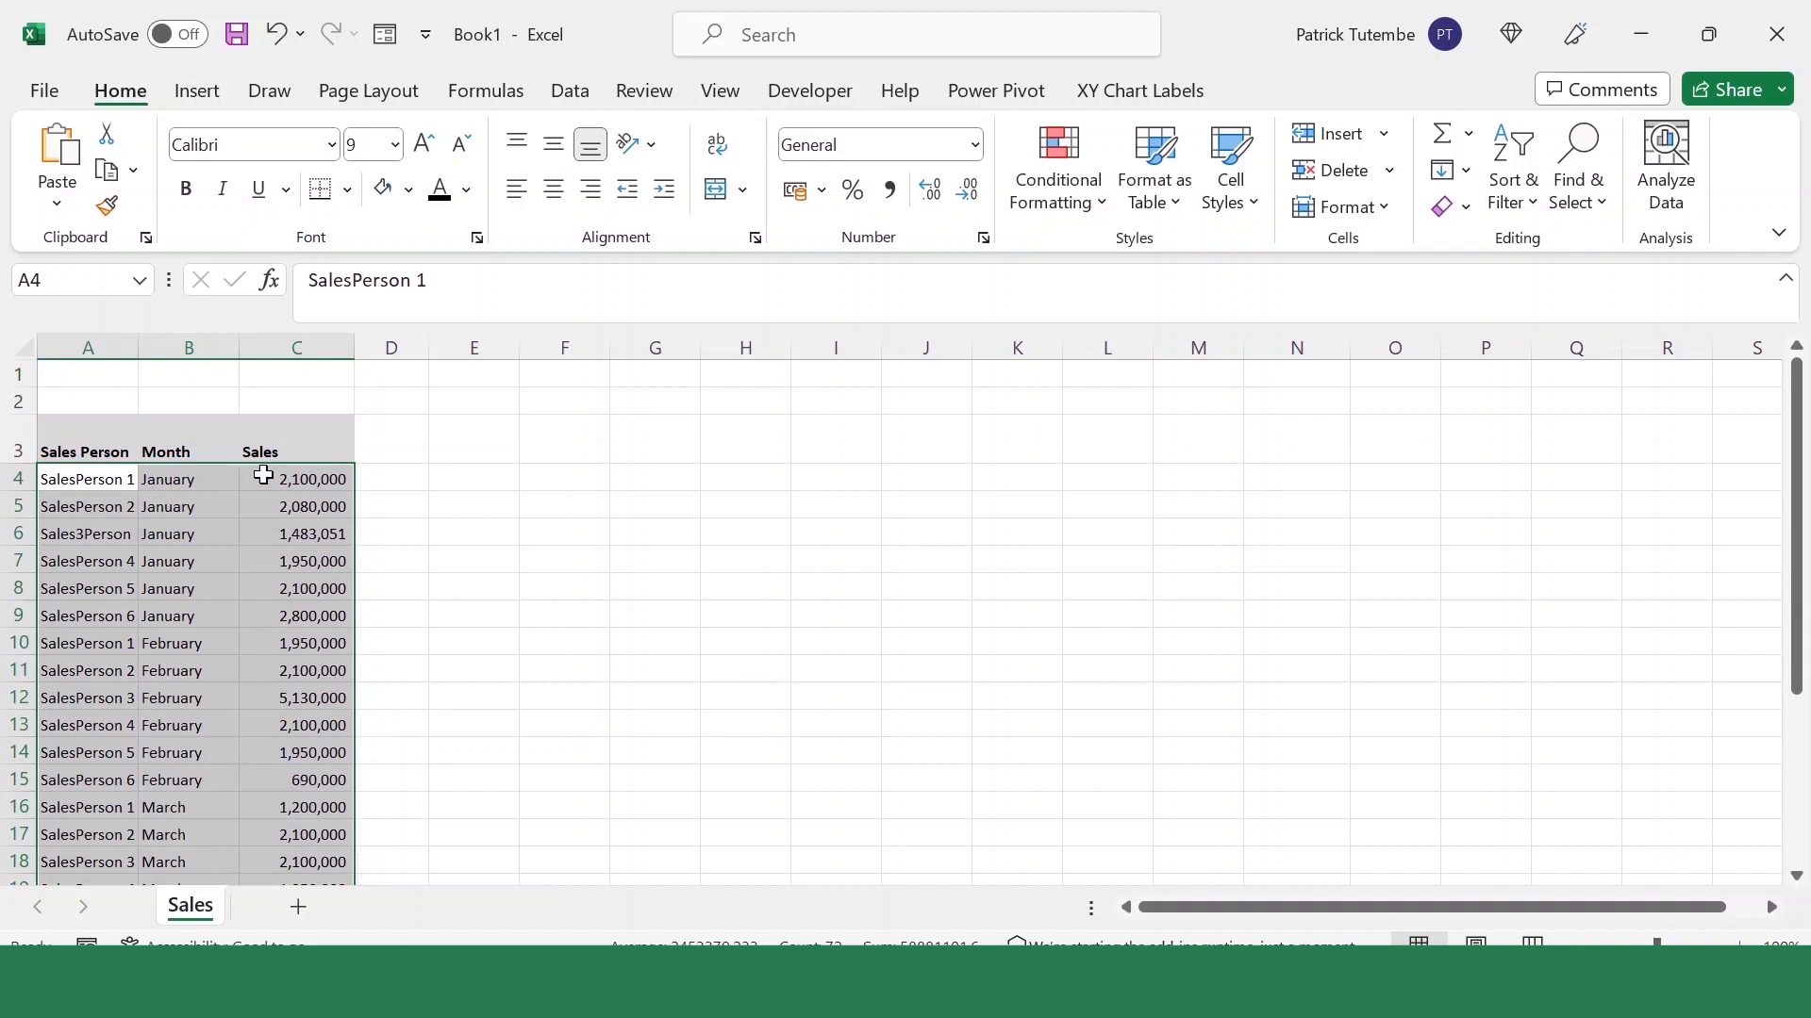
# Apply light blue gradient-fill data bars to the sales values in C4:C27
pyautogui.moveTo(310, 470); pyautogui.dragTo(302, 847)
pyautogui.scroll(3, 599, 502)
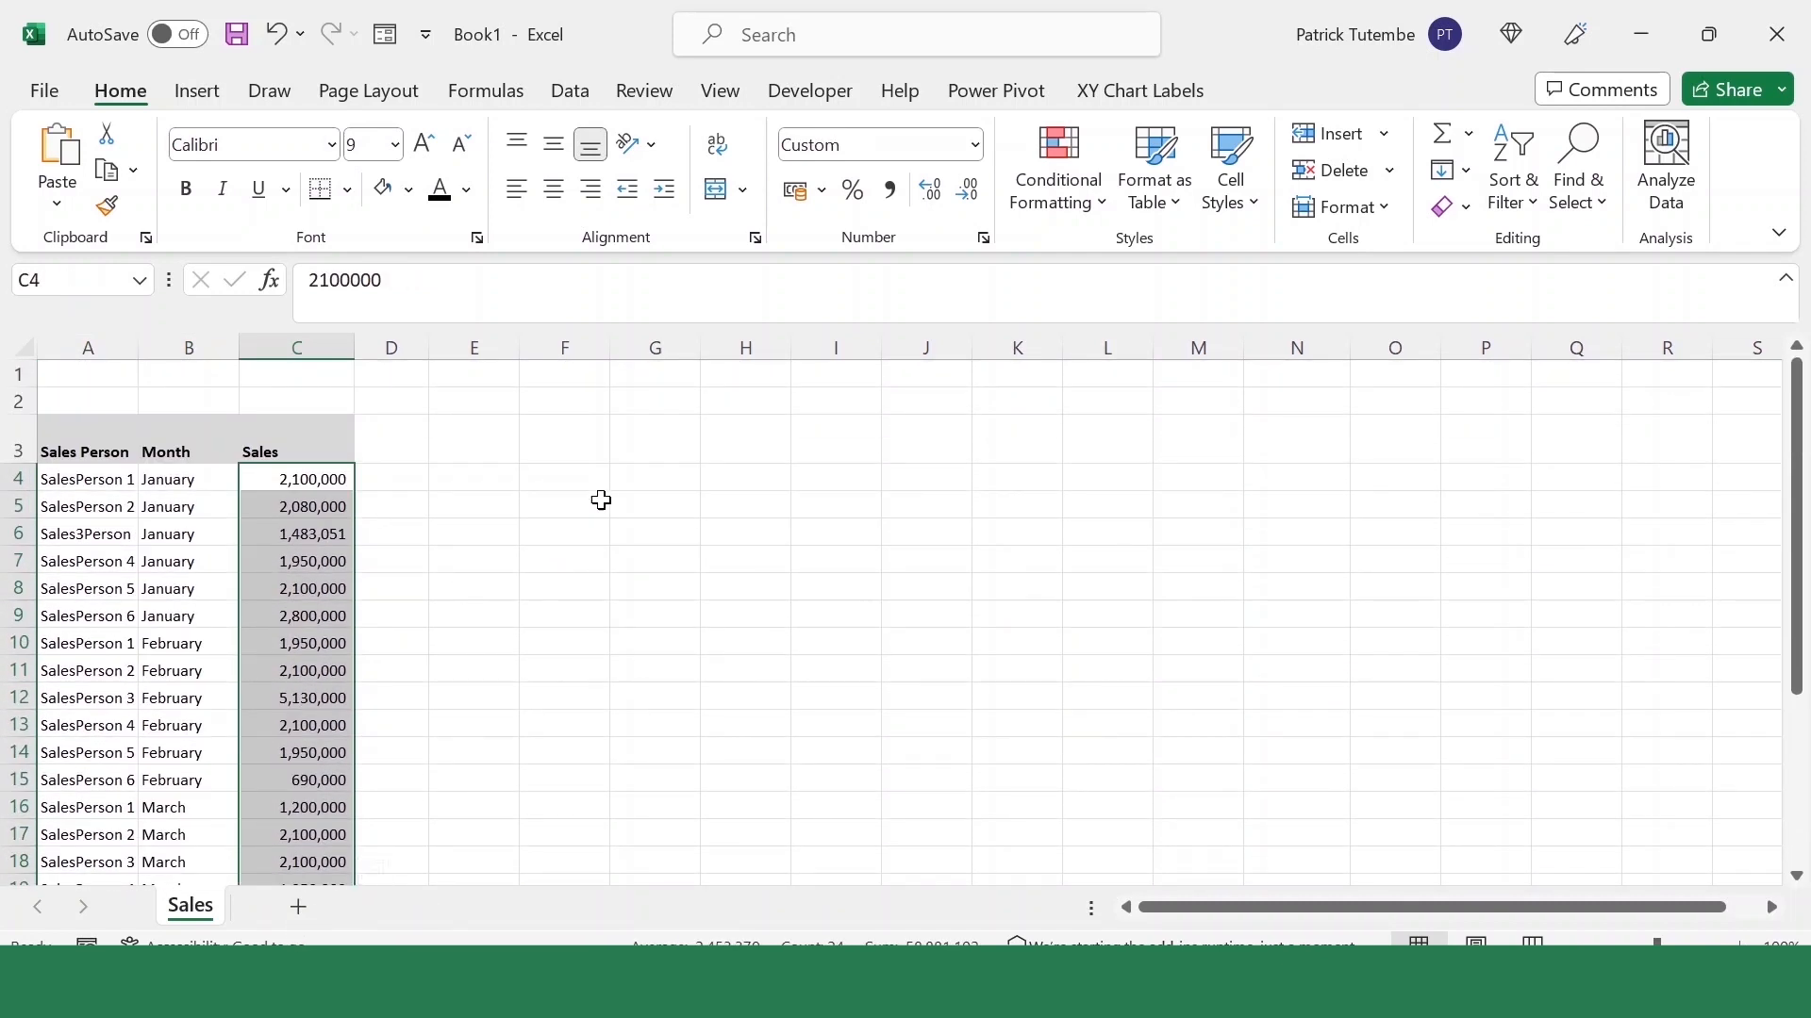
pyautogui.click(1058, 188)
pyautogui.moveTo(1173, 281)
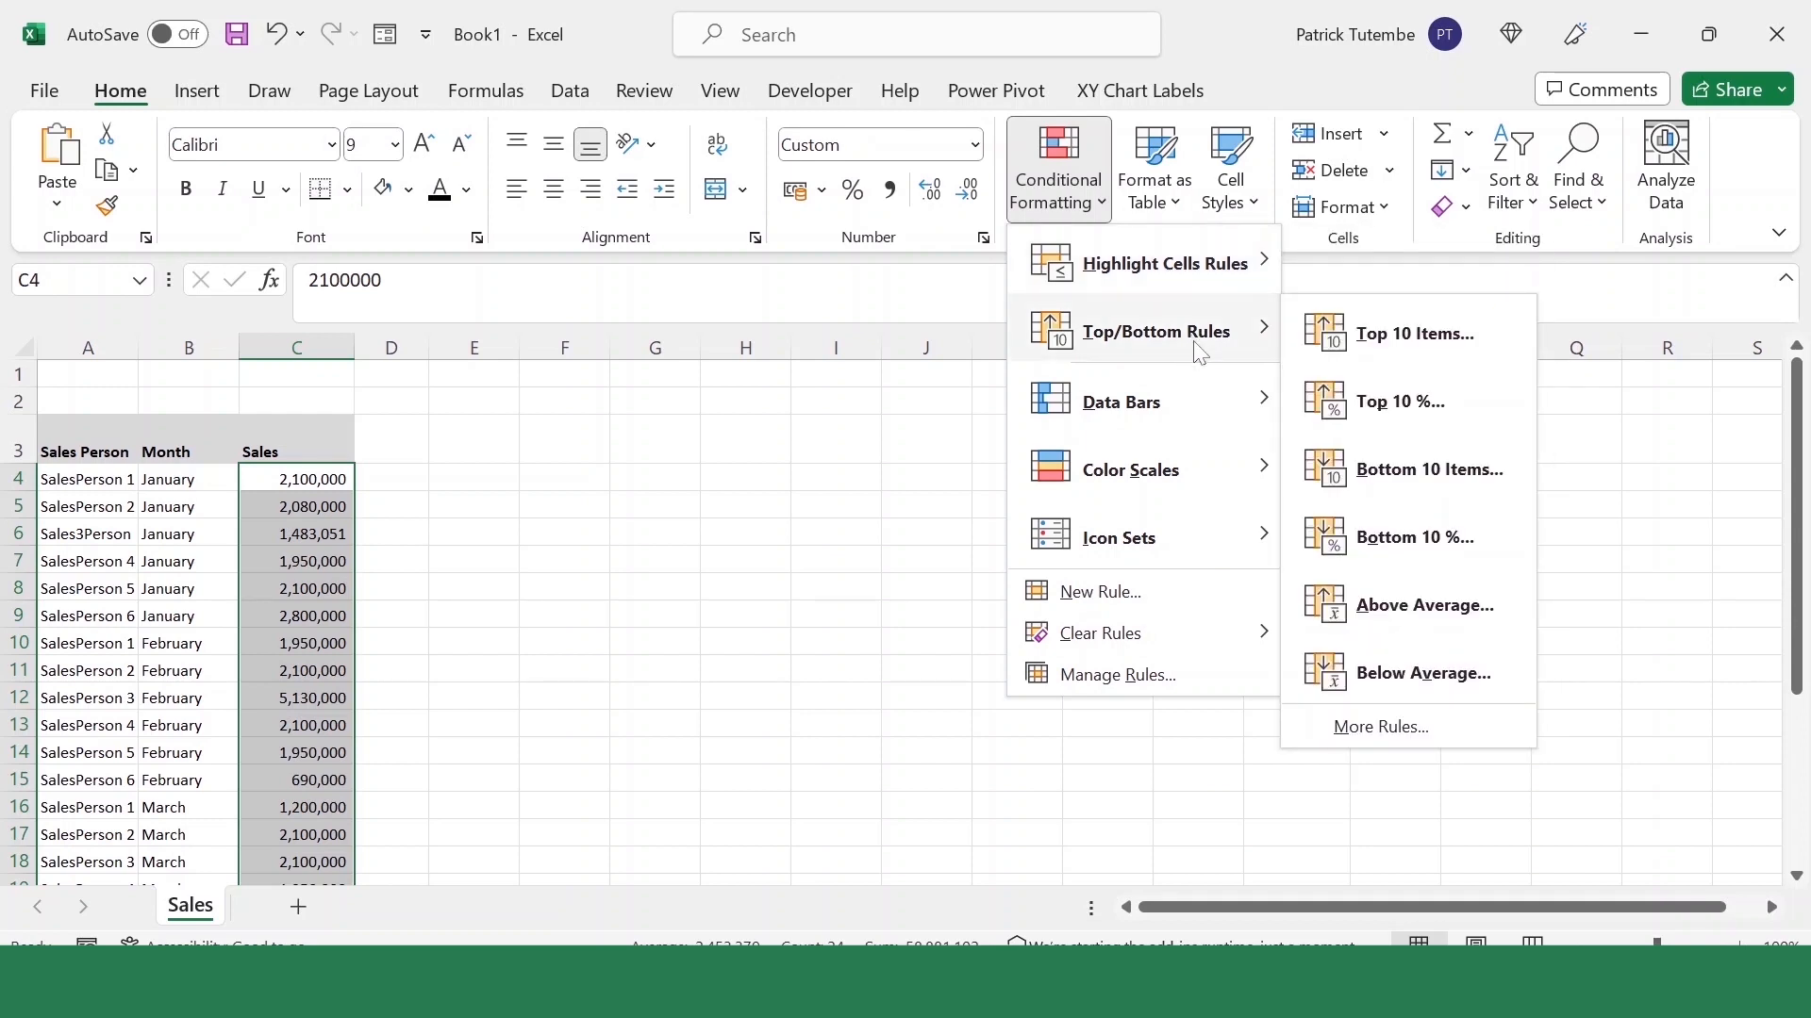
pyautogui.moveTo(1226, 406)
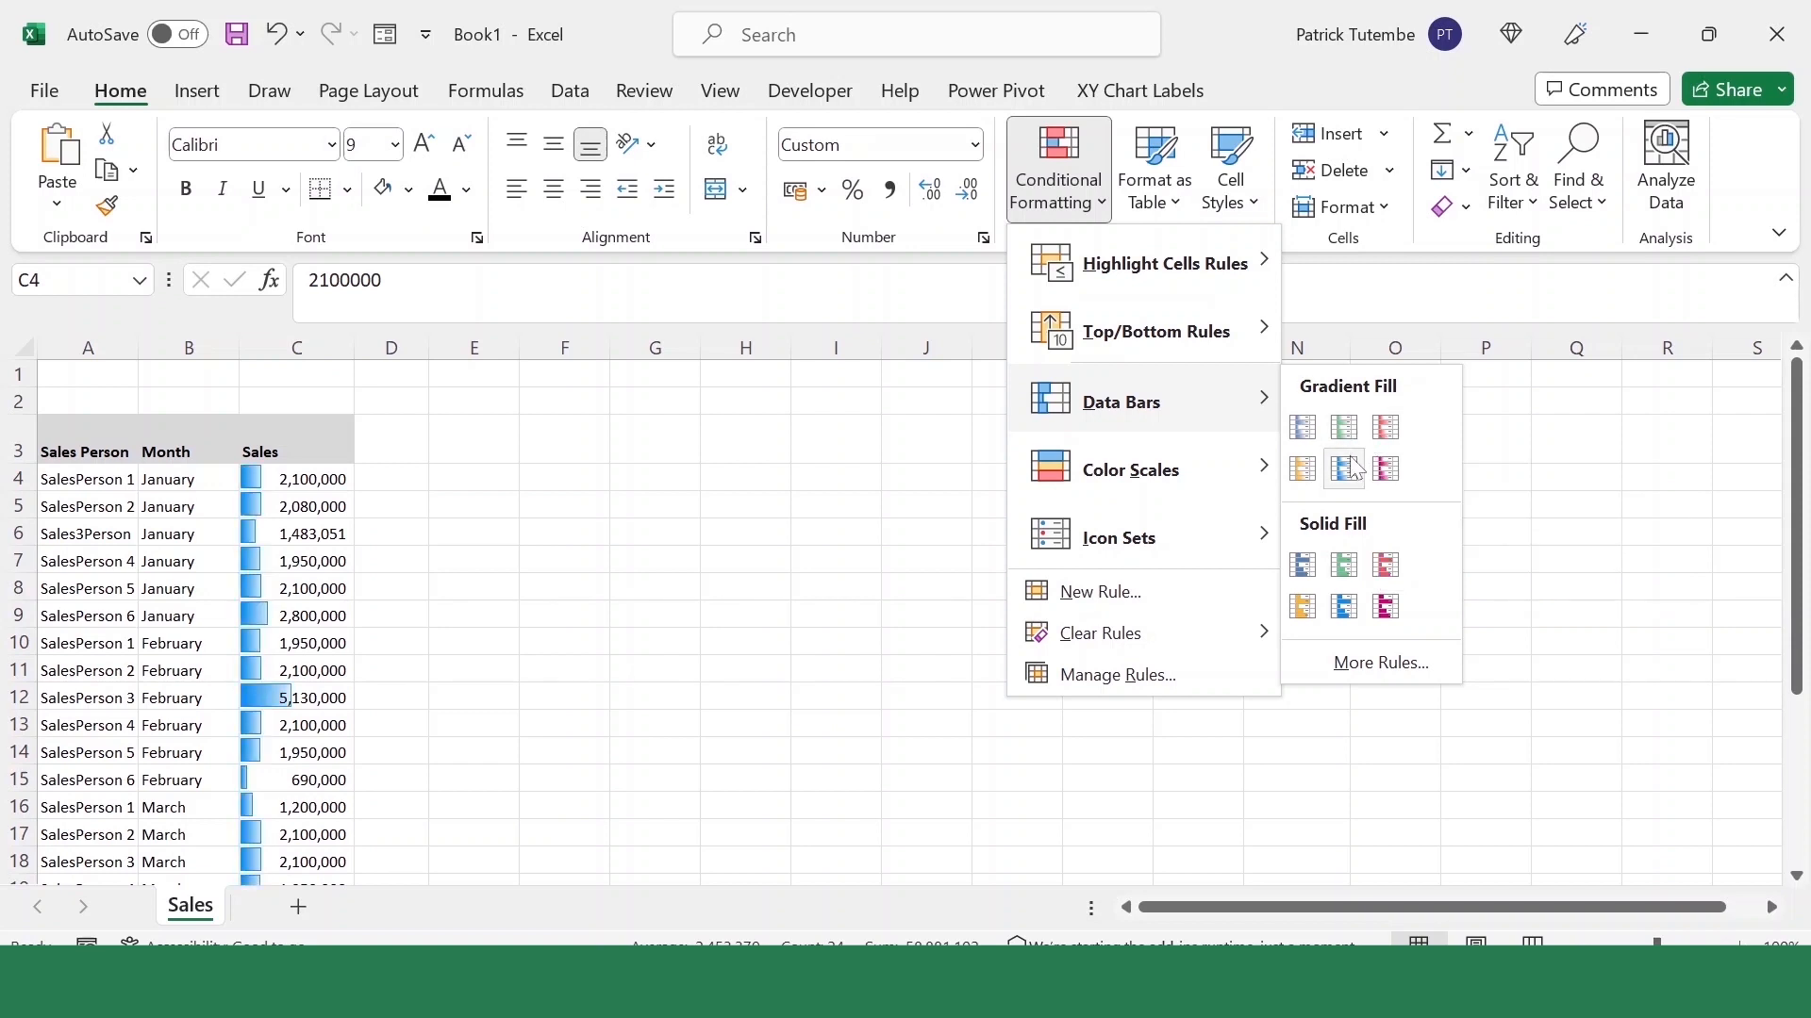
pyautogui.click(1302, 427)
pyautogui.scroll(-4, 651, 534)
pyautogui.scroll(4, 650, 533)
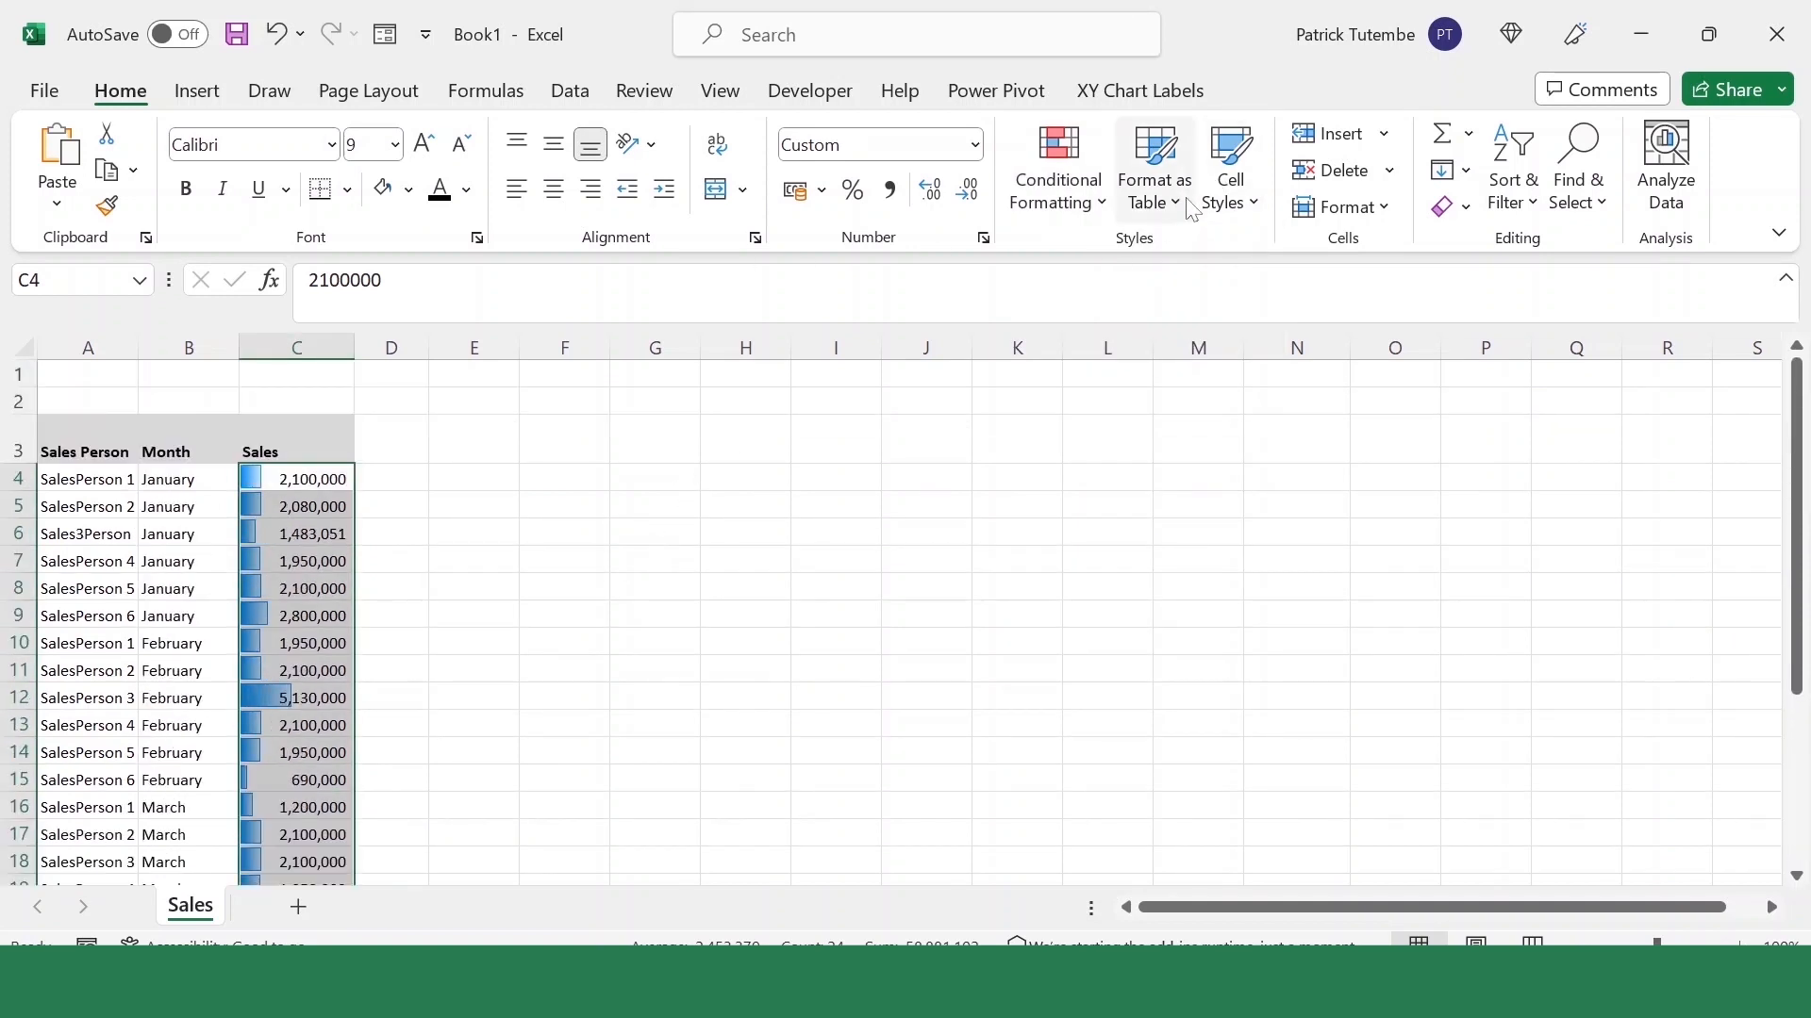
pyautogui.scroll(-5, 396, 590)
pyautogui.scroll(5, 387, 578)
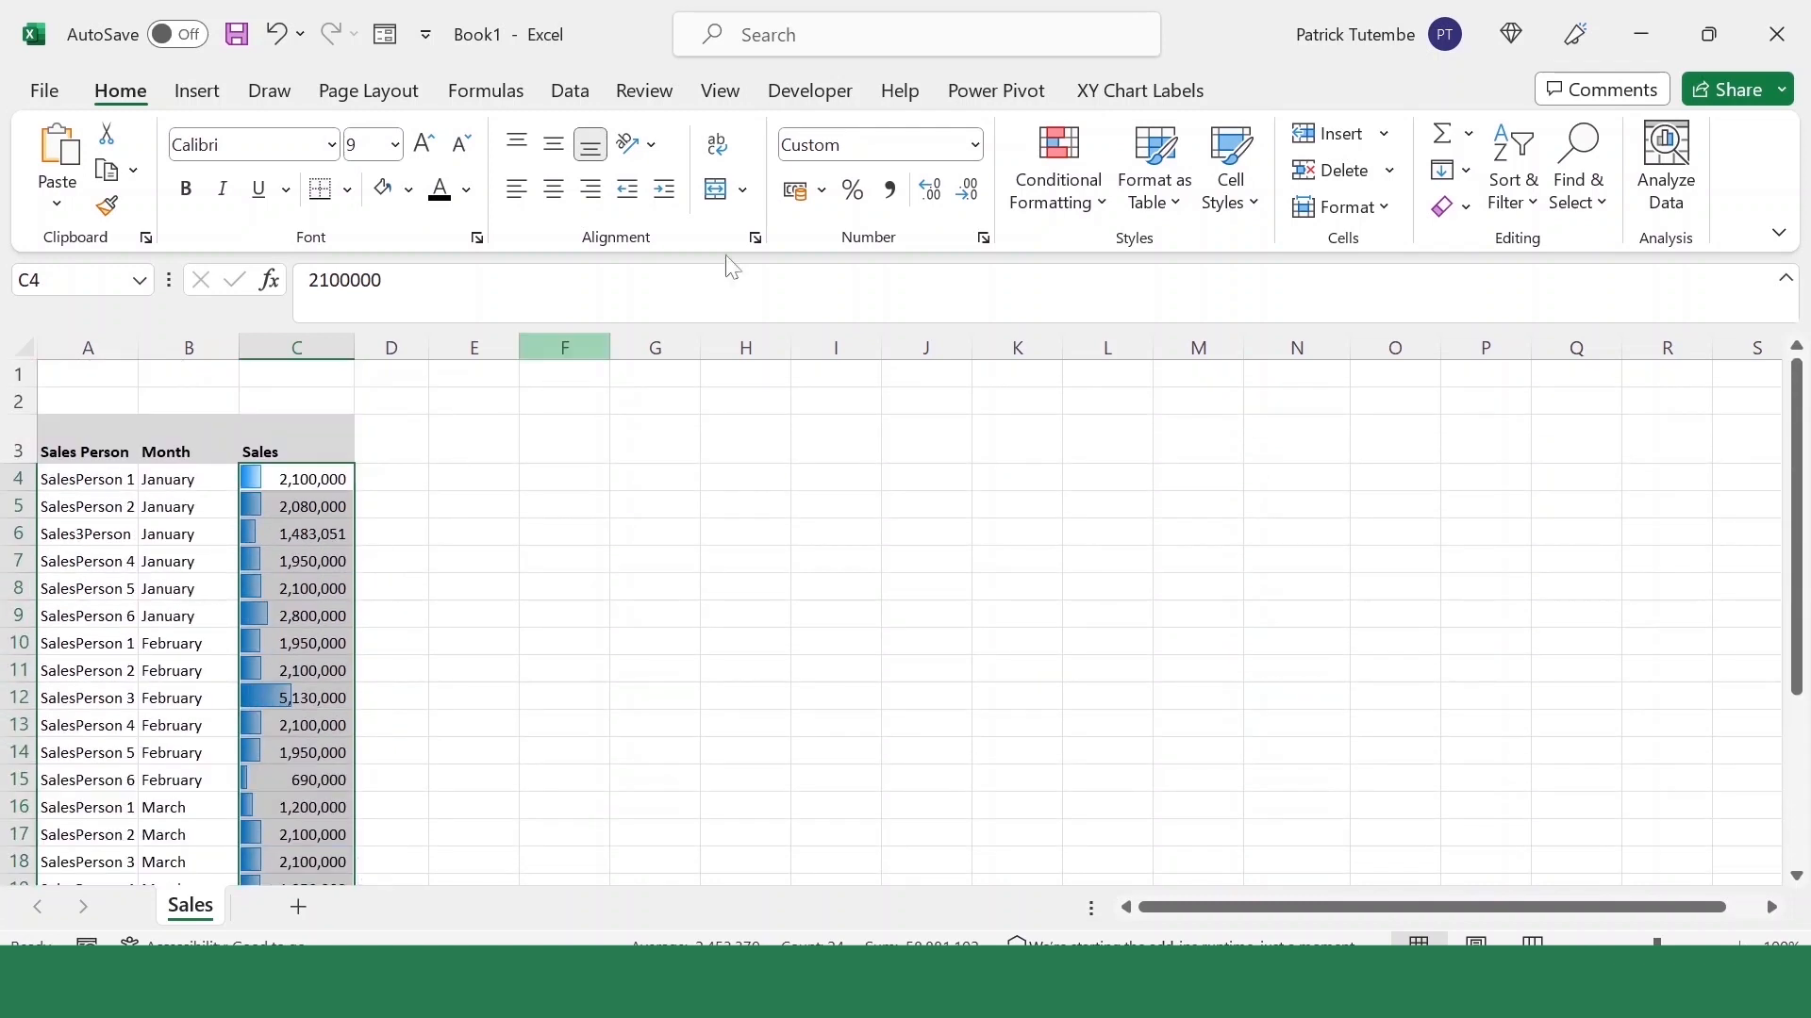
# Edit the data bar rule for C4:C27 so its gradient fill uses the standard green color, and apply it
pyautogui.click(1095, 202)
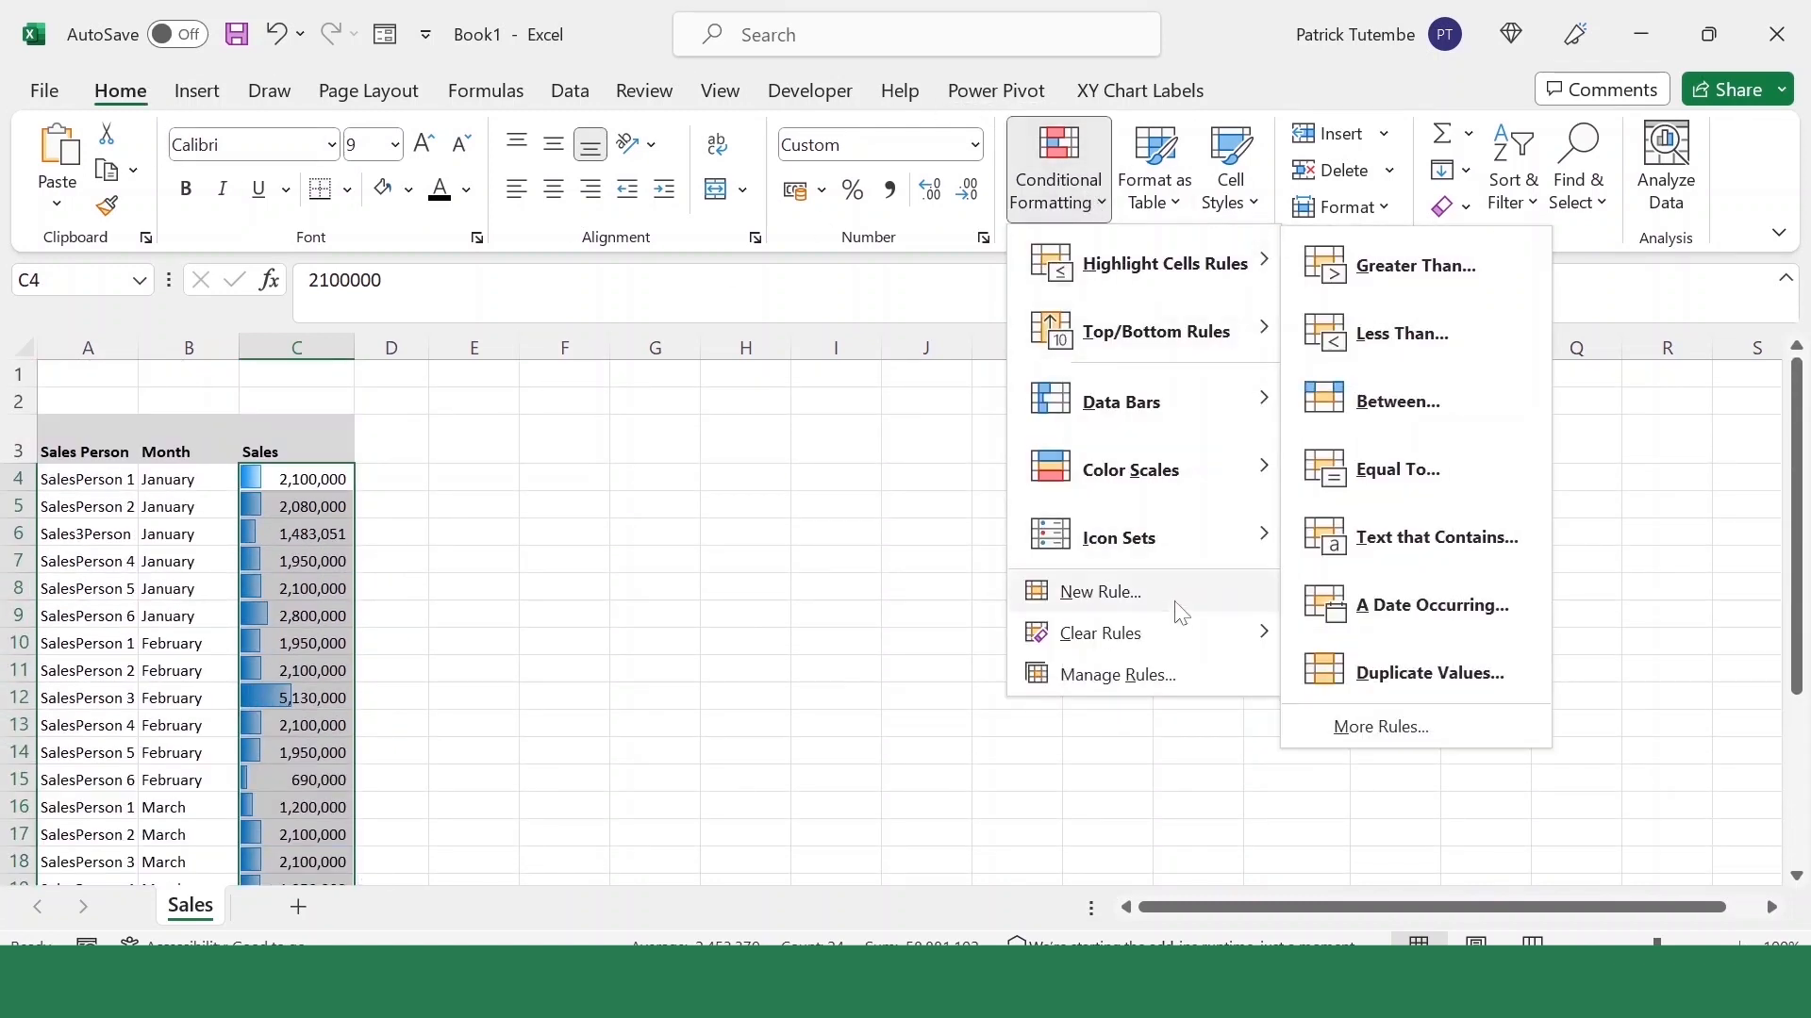
pyautogui.click(1124, 679)
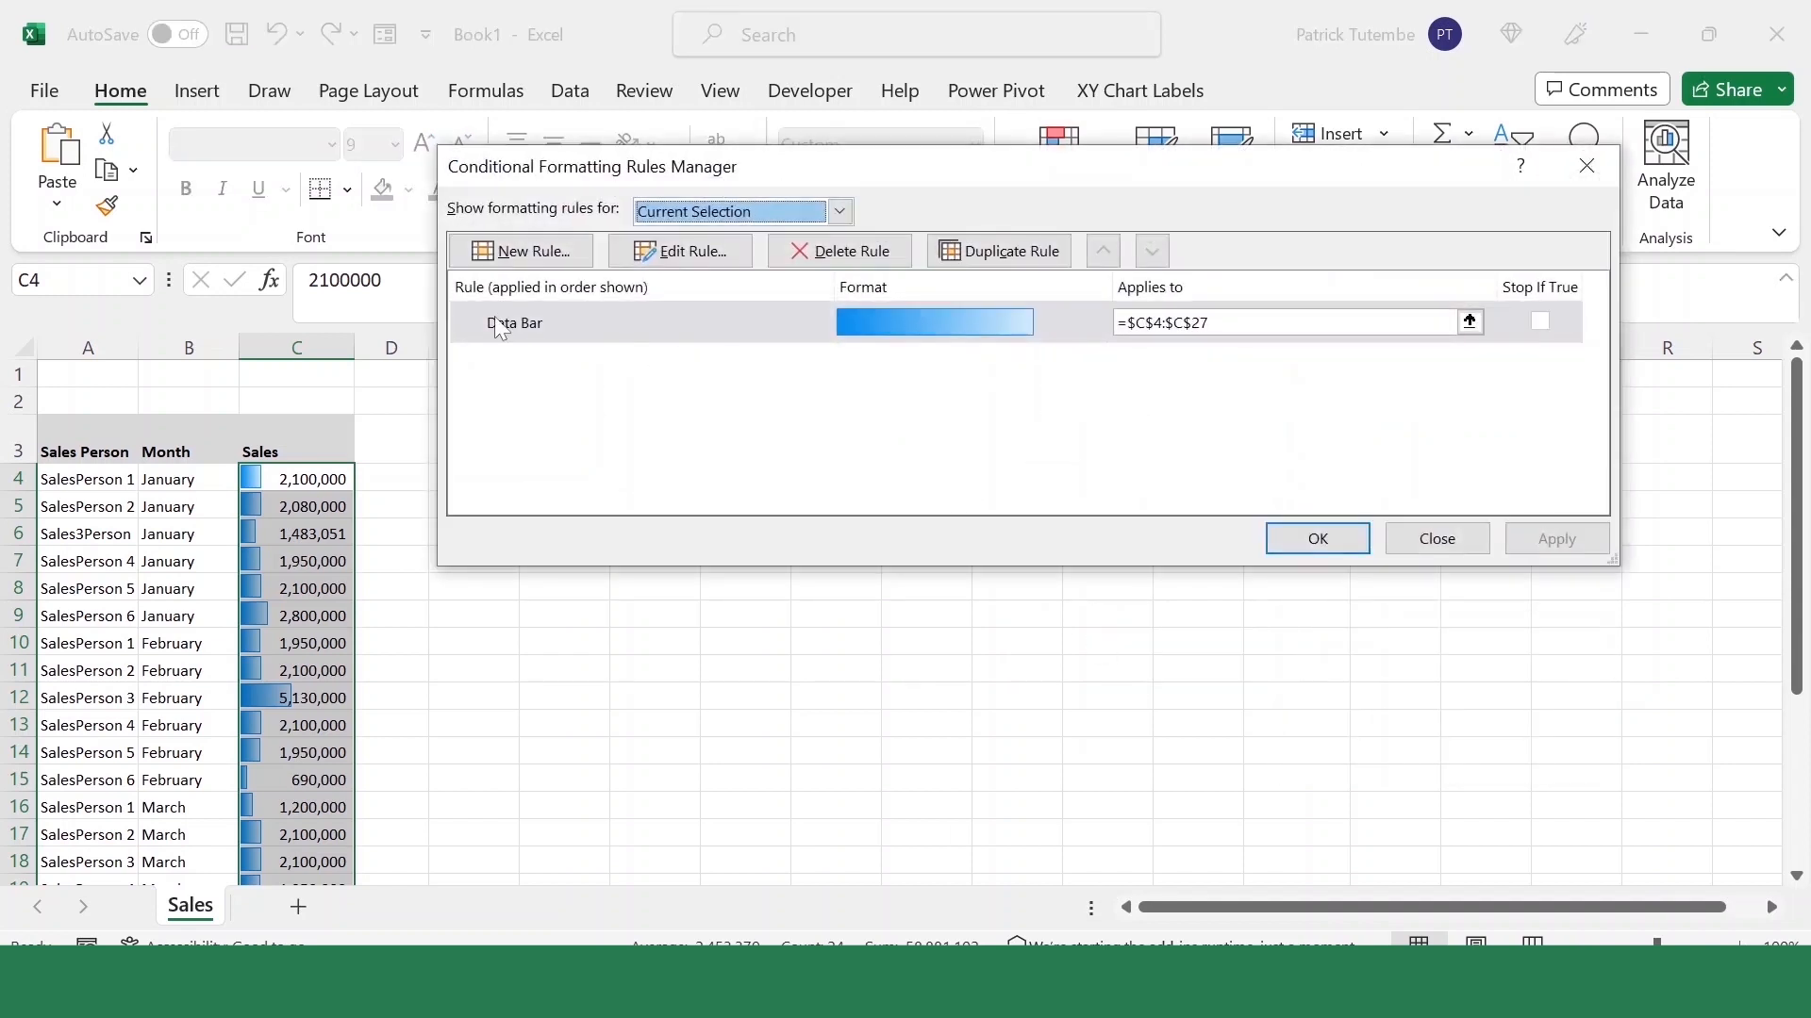
pyautogui.click(565, 320)
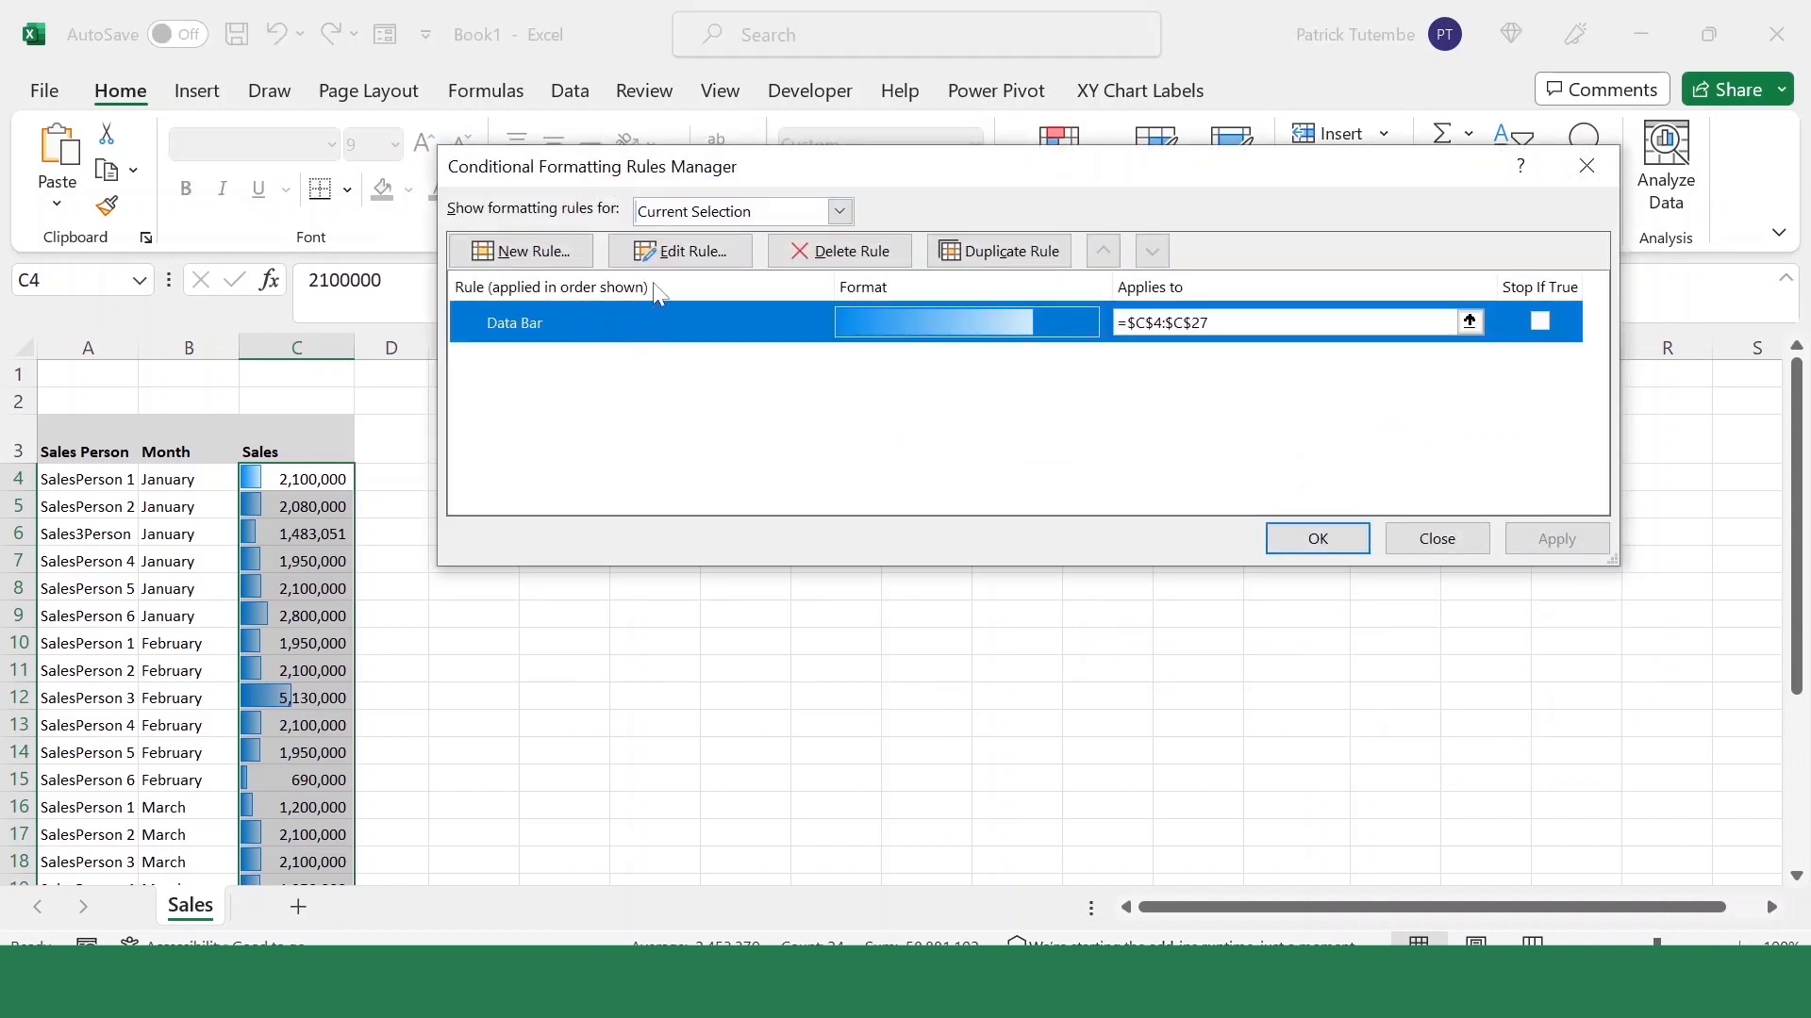
pyautogui.click(691, 253)
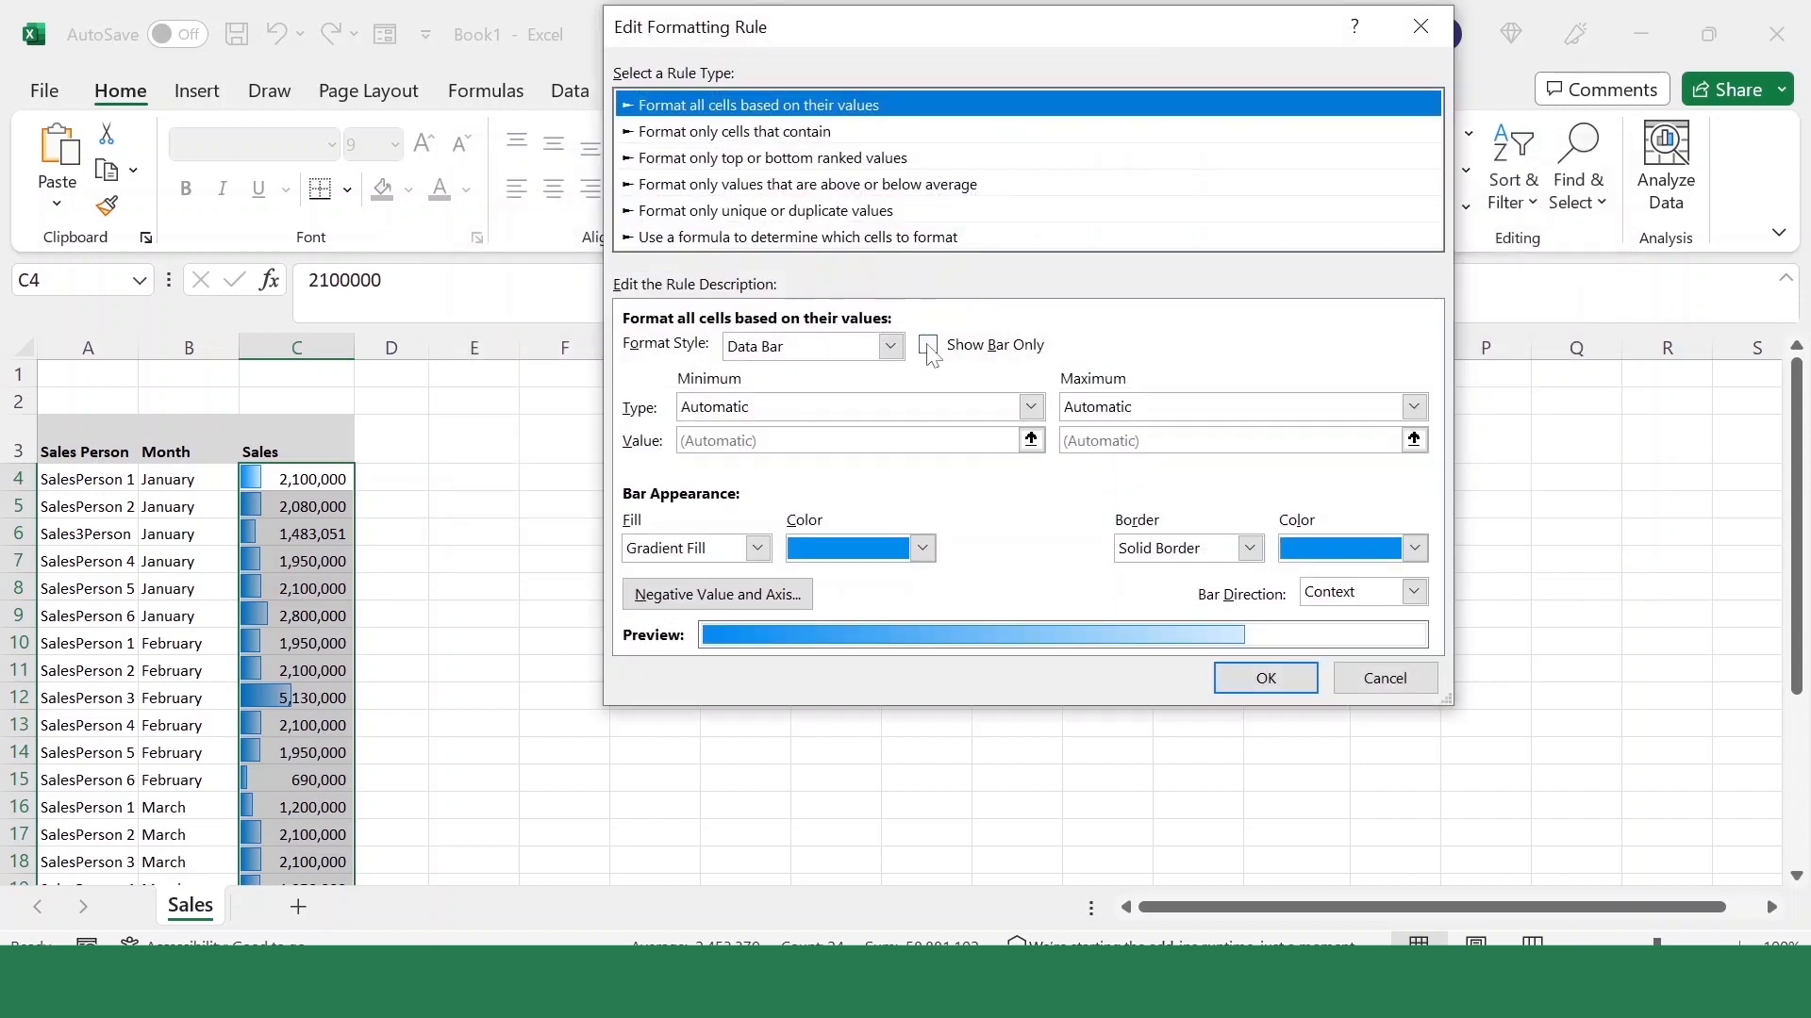
pyautogui.click(921, 549)
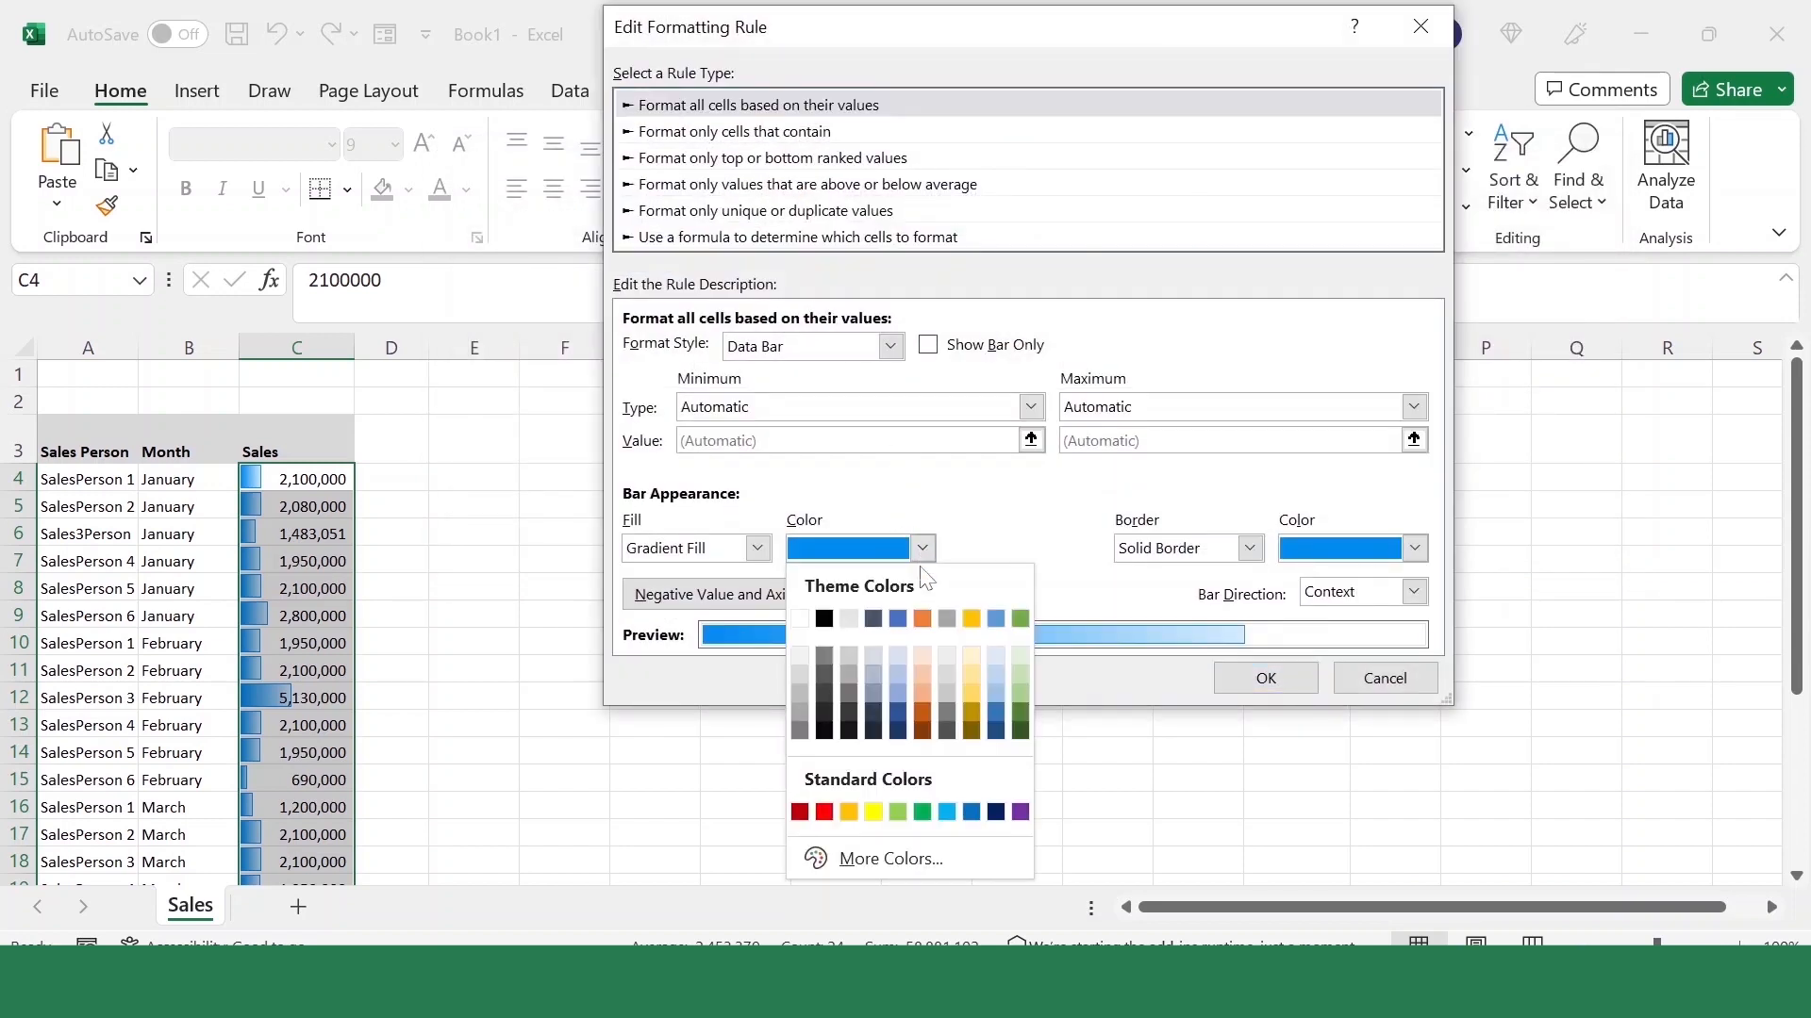
pyautogui.click(922, 812)
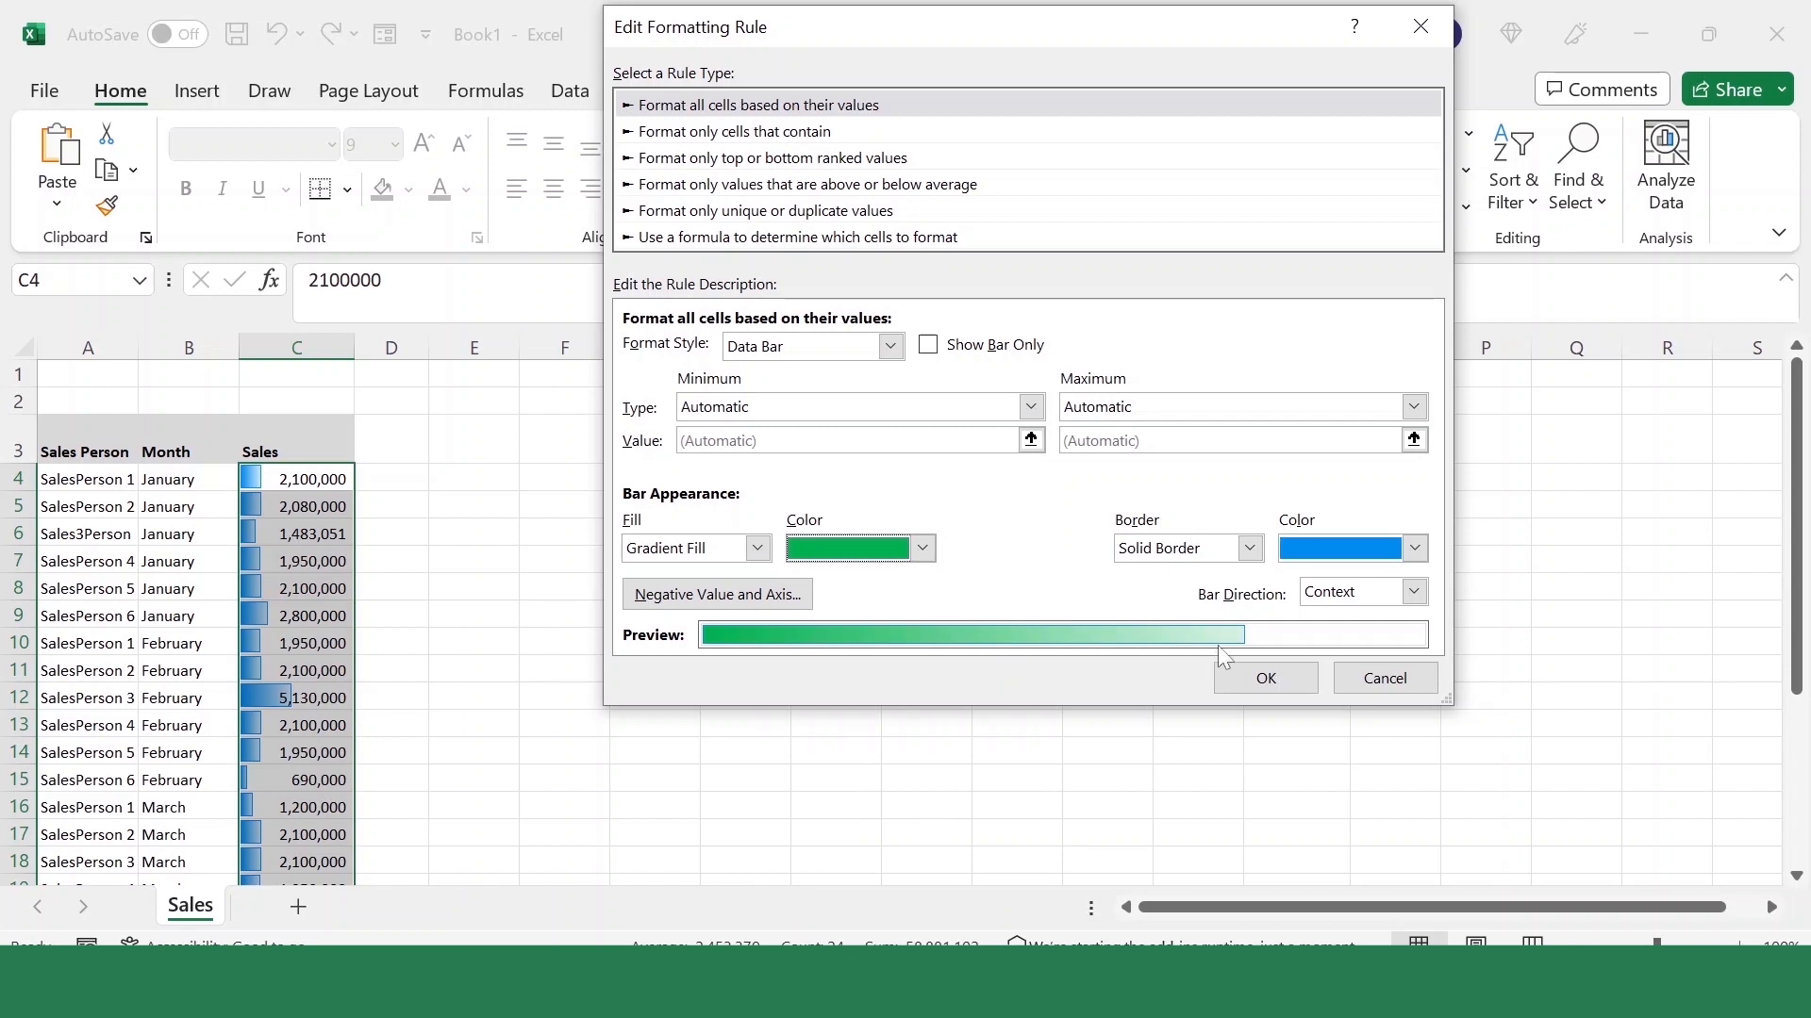
pyautogui.click(1265, 678)
pyautogui.click(1557, 539)
pyautogui.click(1317, 539)
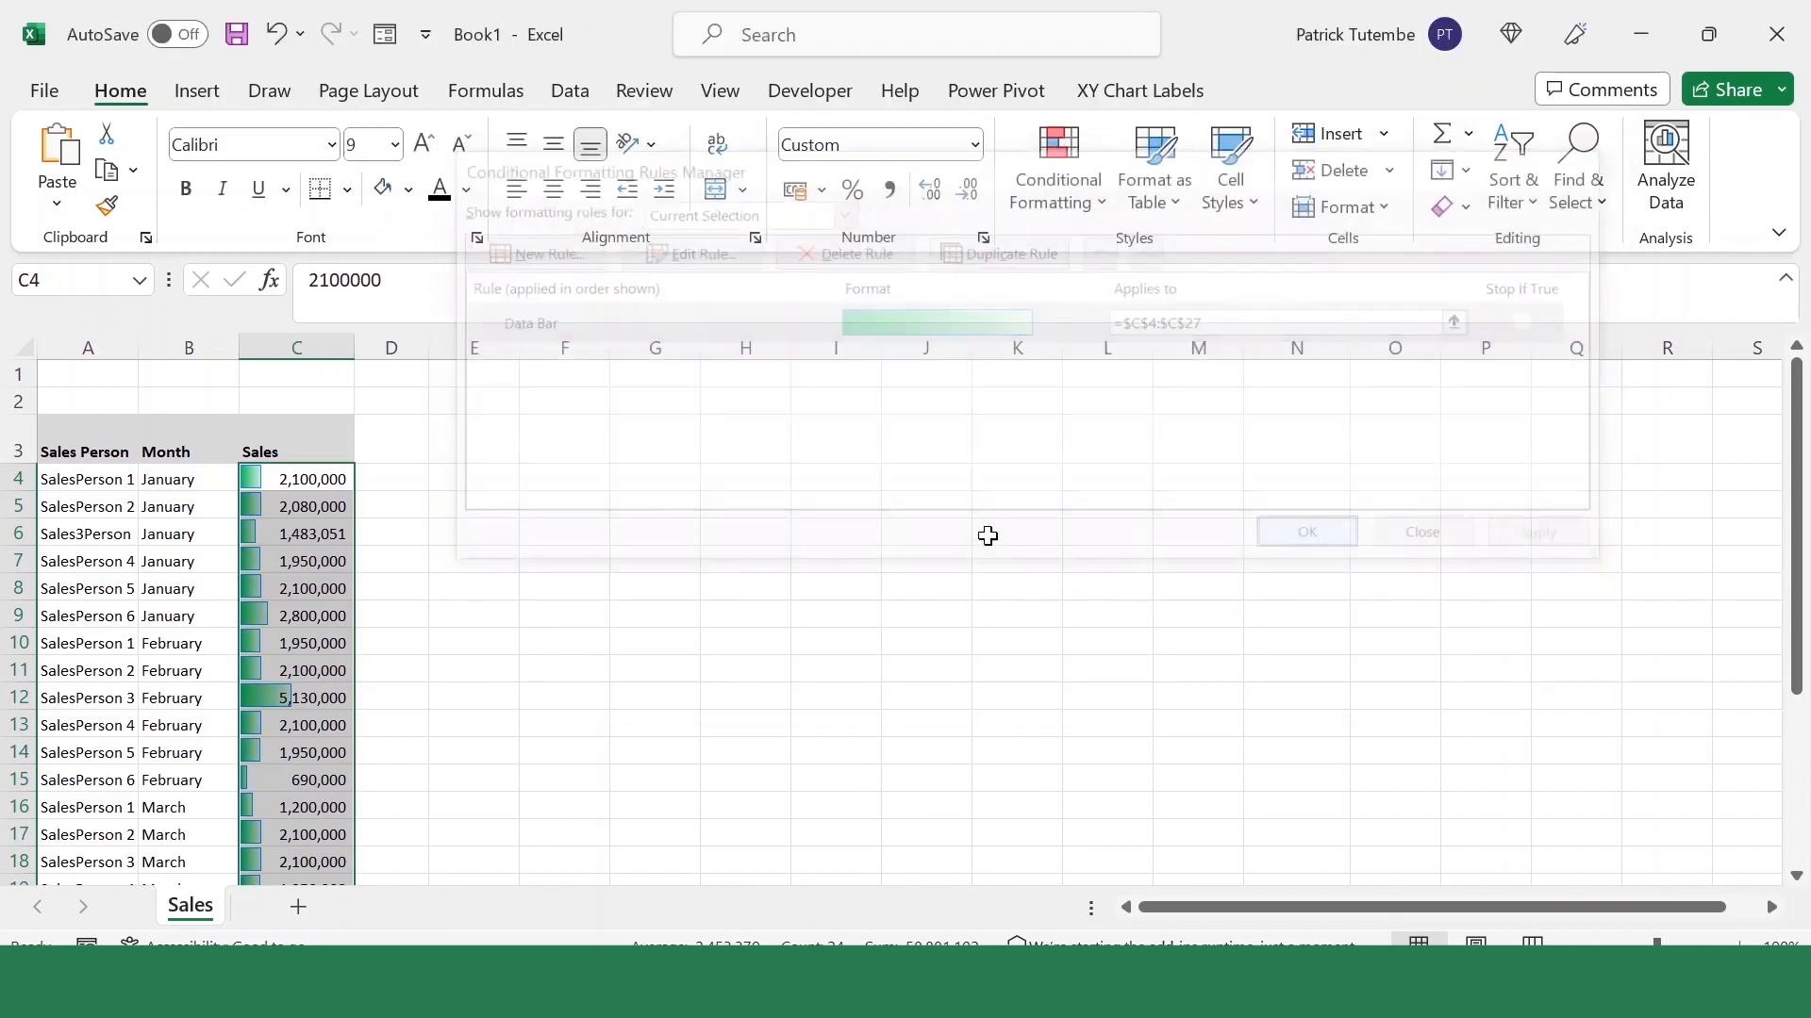
# Examine how the green data bars compare across the sales column, including the value in C23
pyautogui.scroll(-4, 987, 534)
pyautogui.click(274, 670)
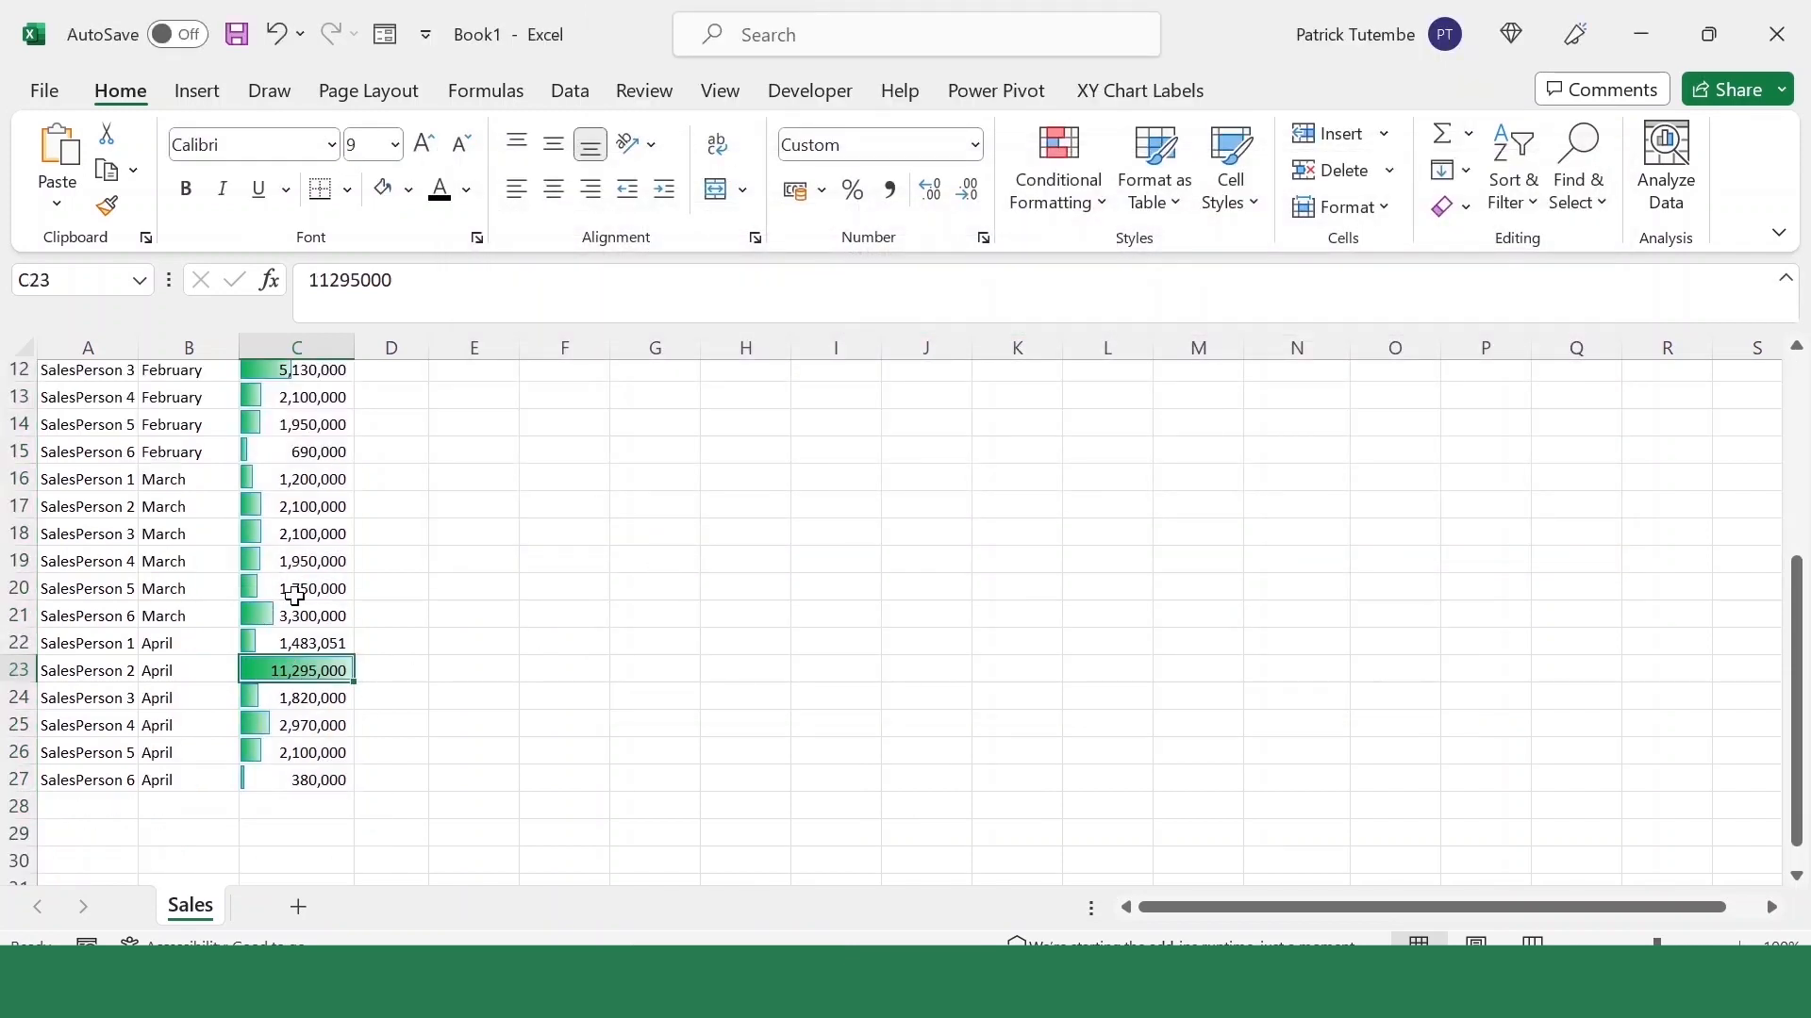
pyautogui.scroll(2, 295, 596)
pyautogui.scroll(-3, 320, 603)
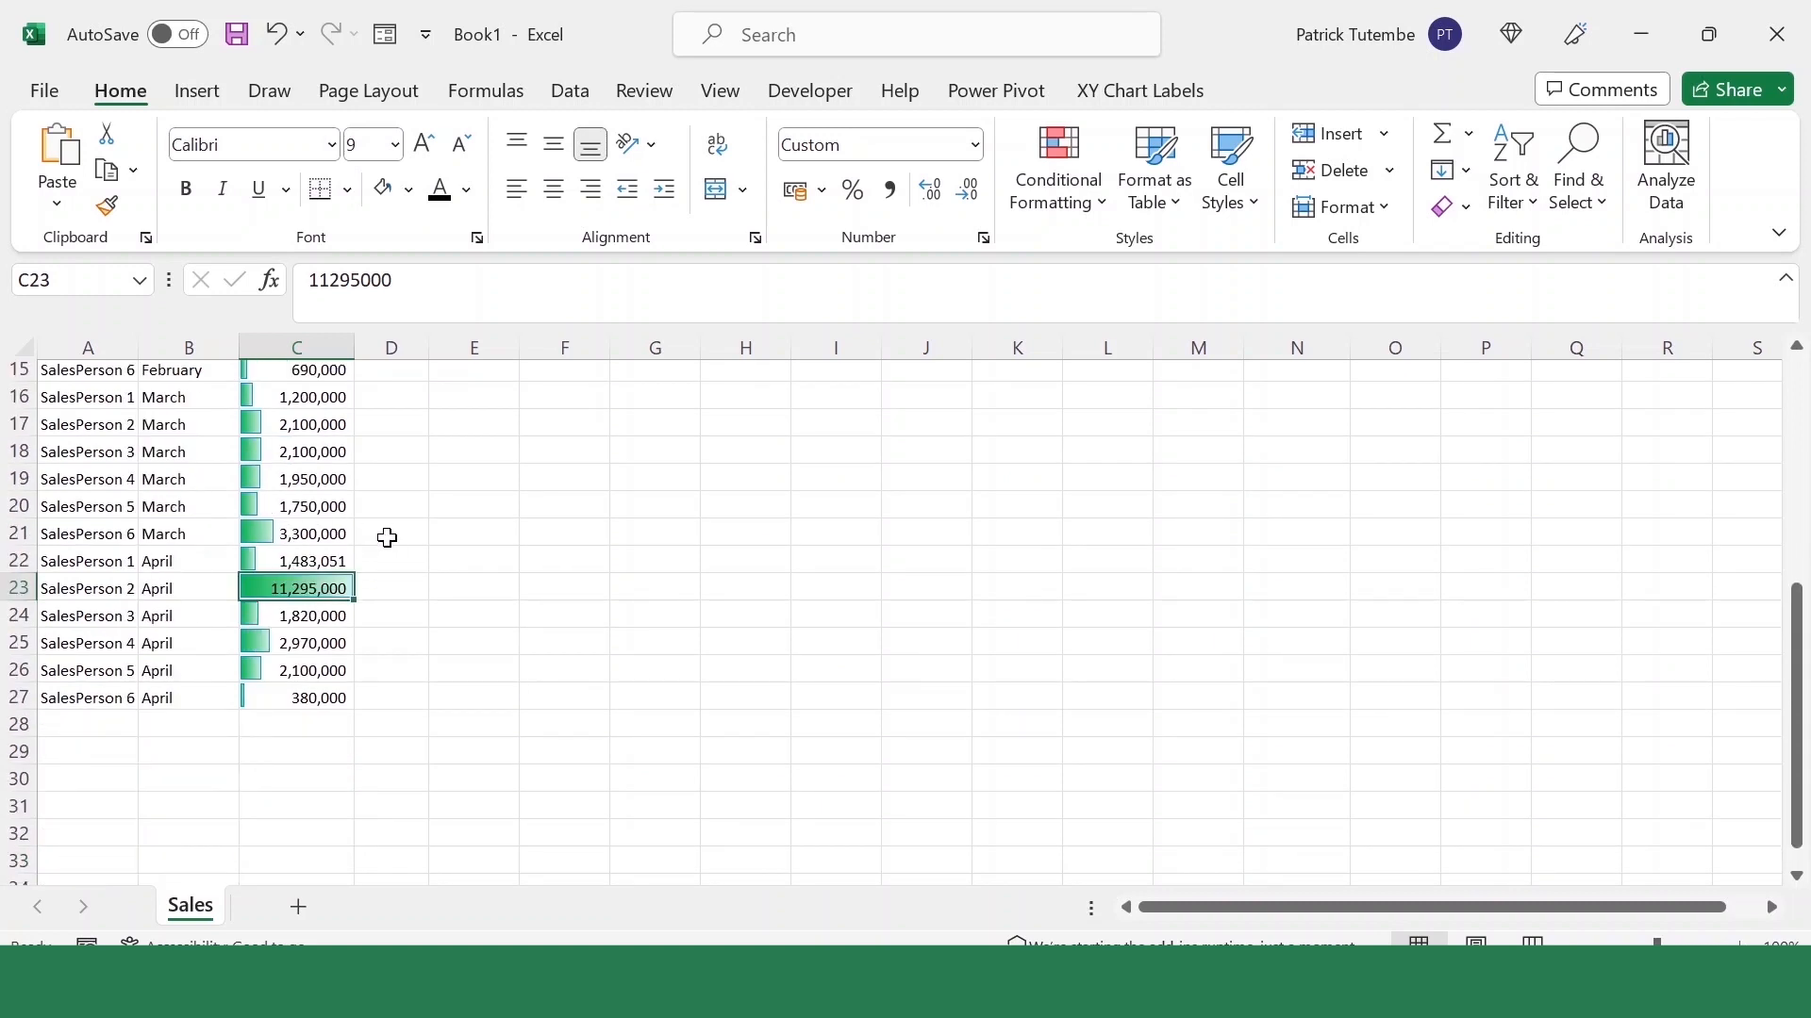
pyautogui.scroll(2, 387, 537)
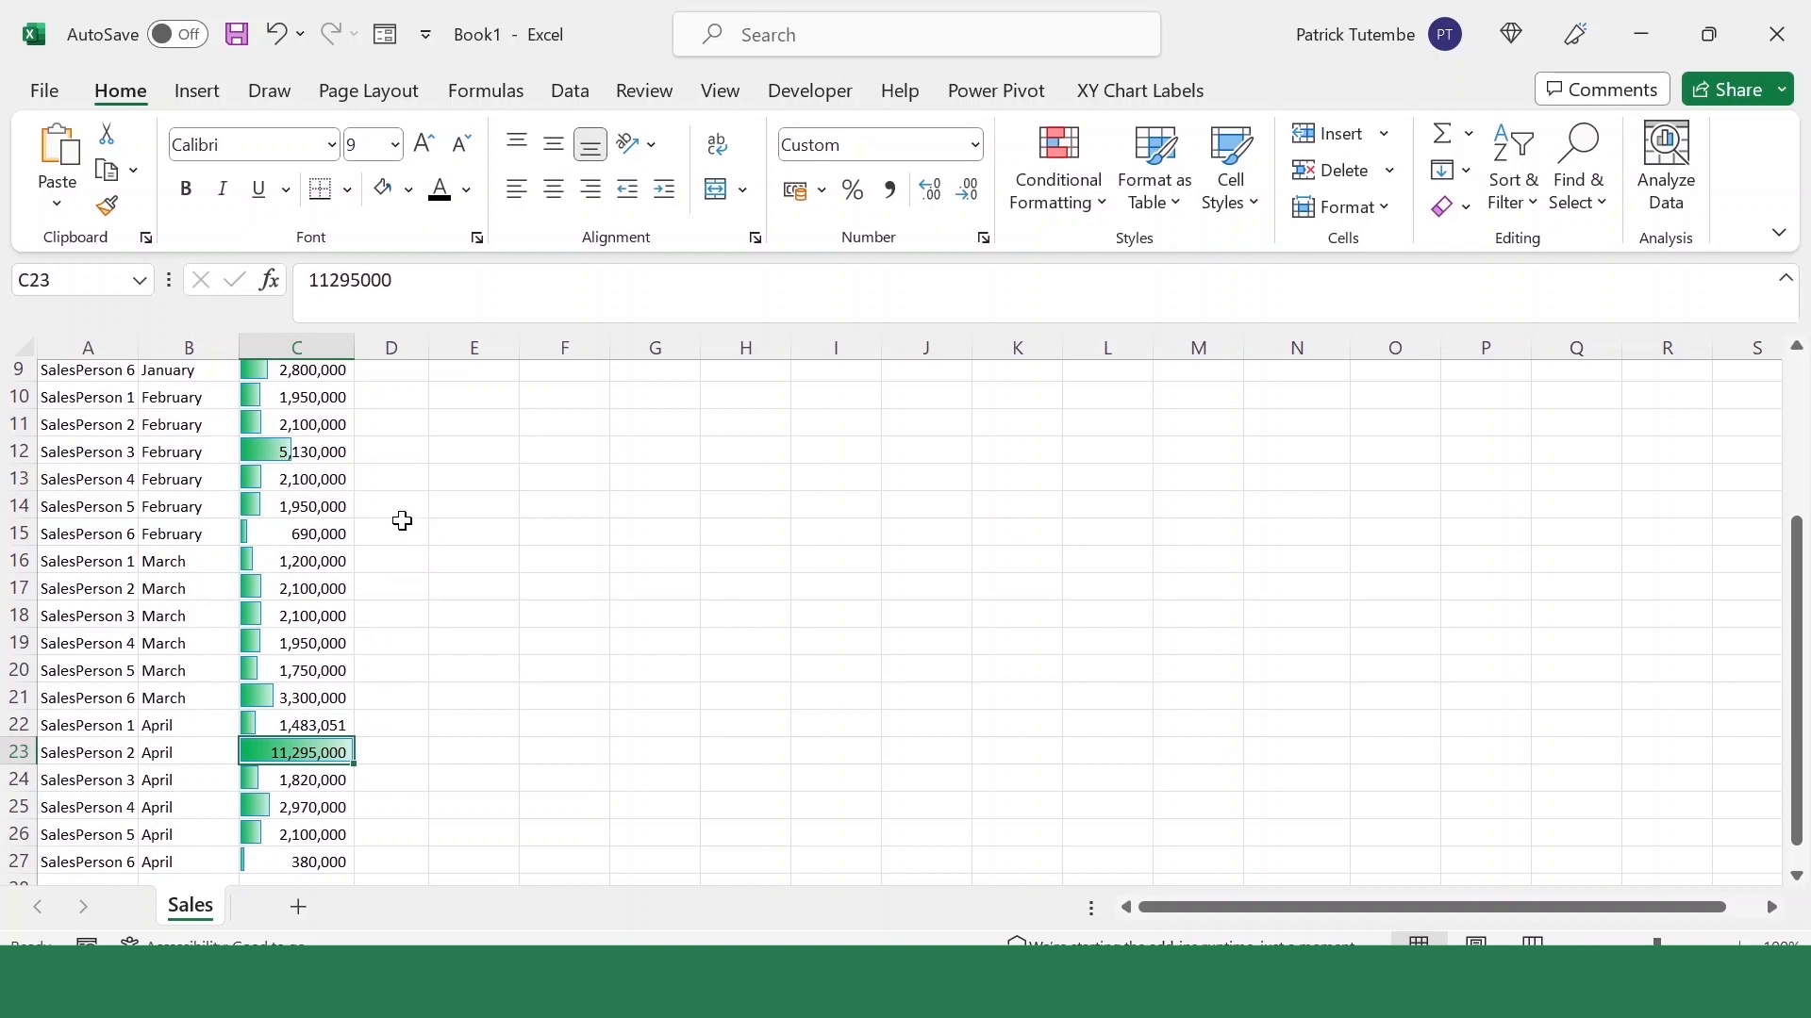
pyautogui.scroll(1, 403, 521)
pyautogui.scroll(-2, 404, 521)
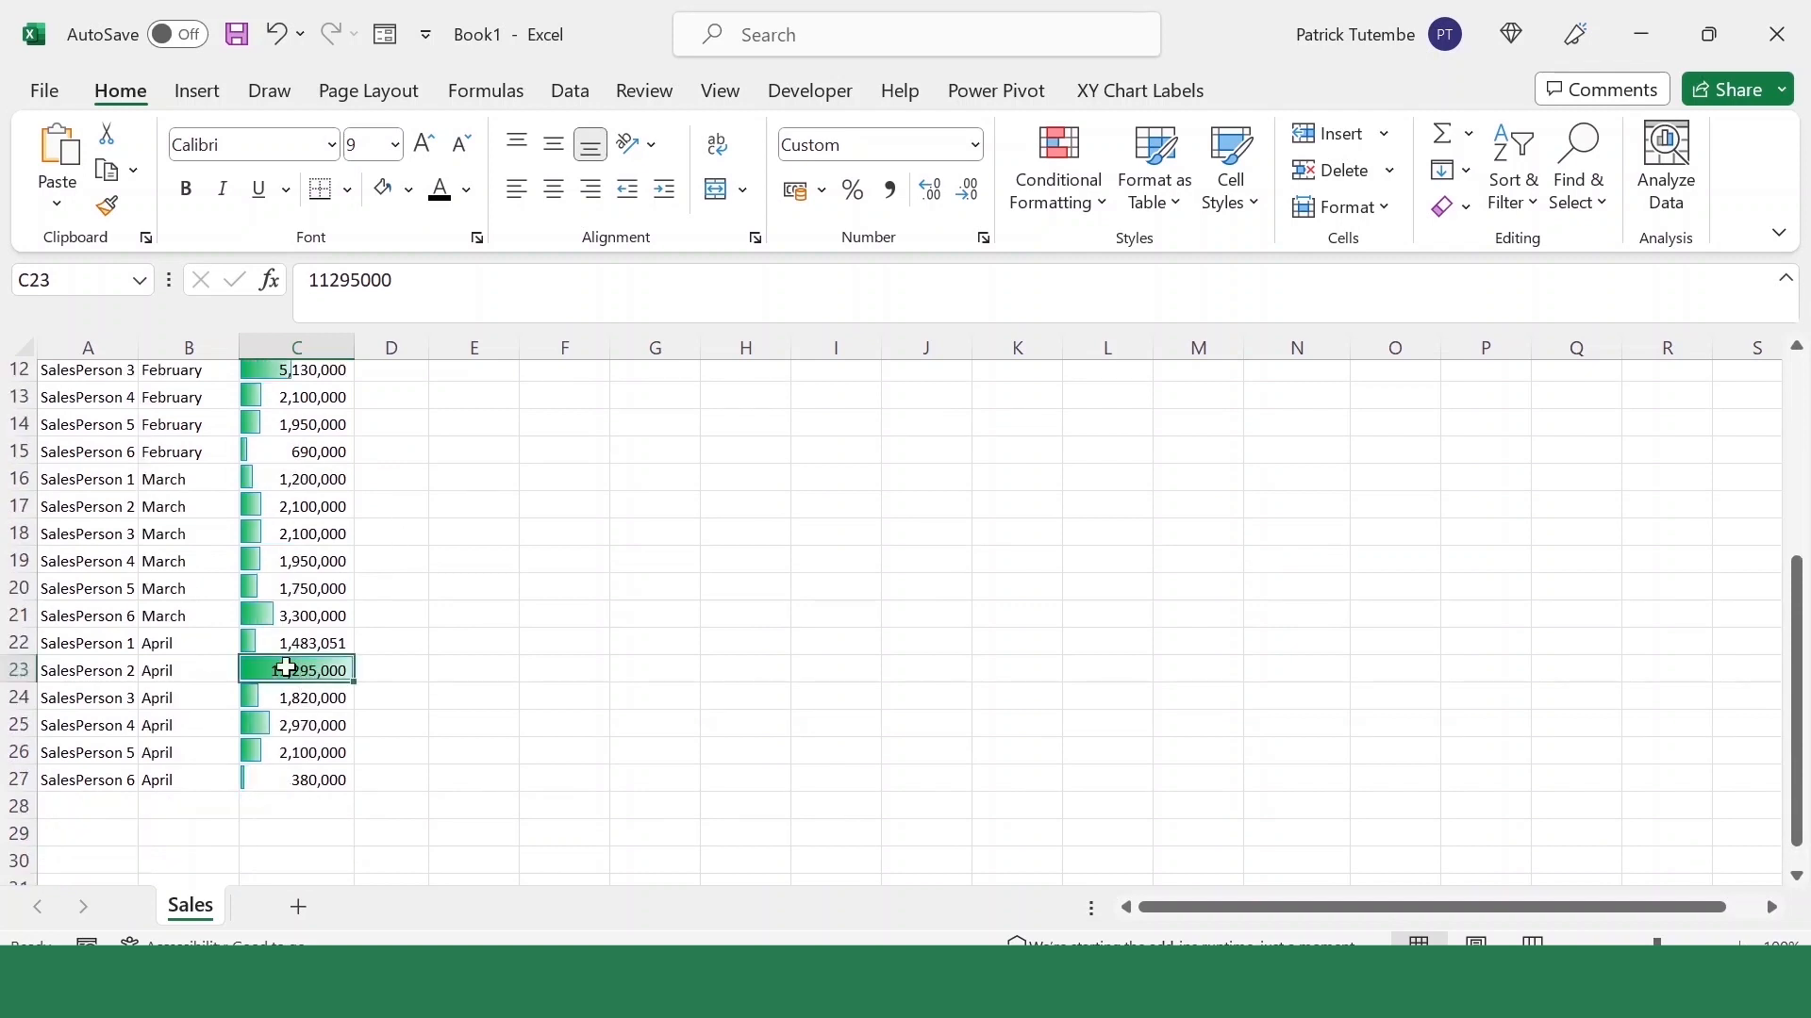
pyautogui.scroll(4, 372, 556)
pyautogui.scroll(-2, 368, 555)
pyautogui.scroll(-2, 340, 500)
# Edit the sales column's data bar rule so its maximum is of type Number with value 15000000, and apply it
pyautogui.click(334, 452)
pyautogui.click(1056, 189)
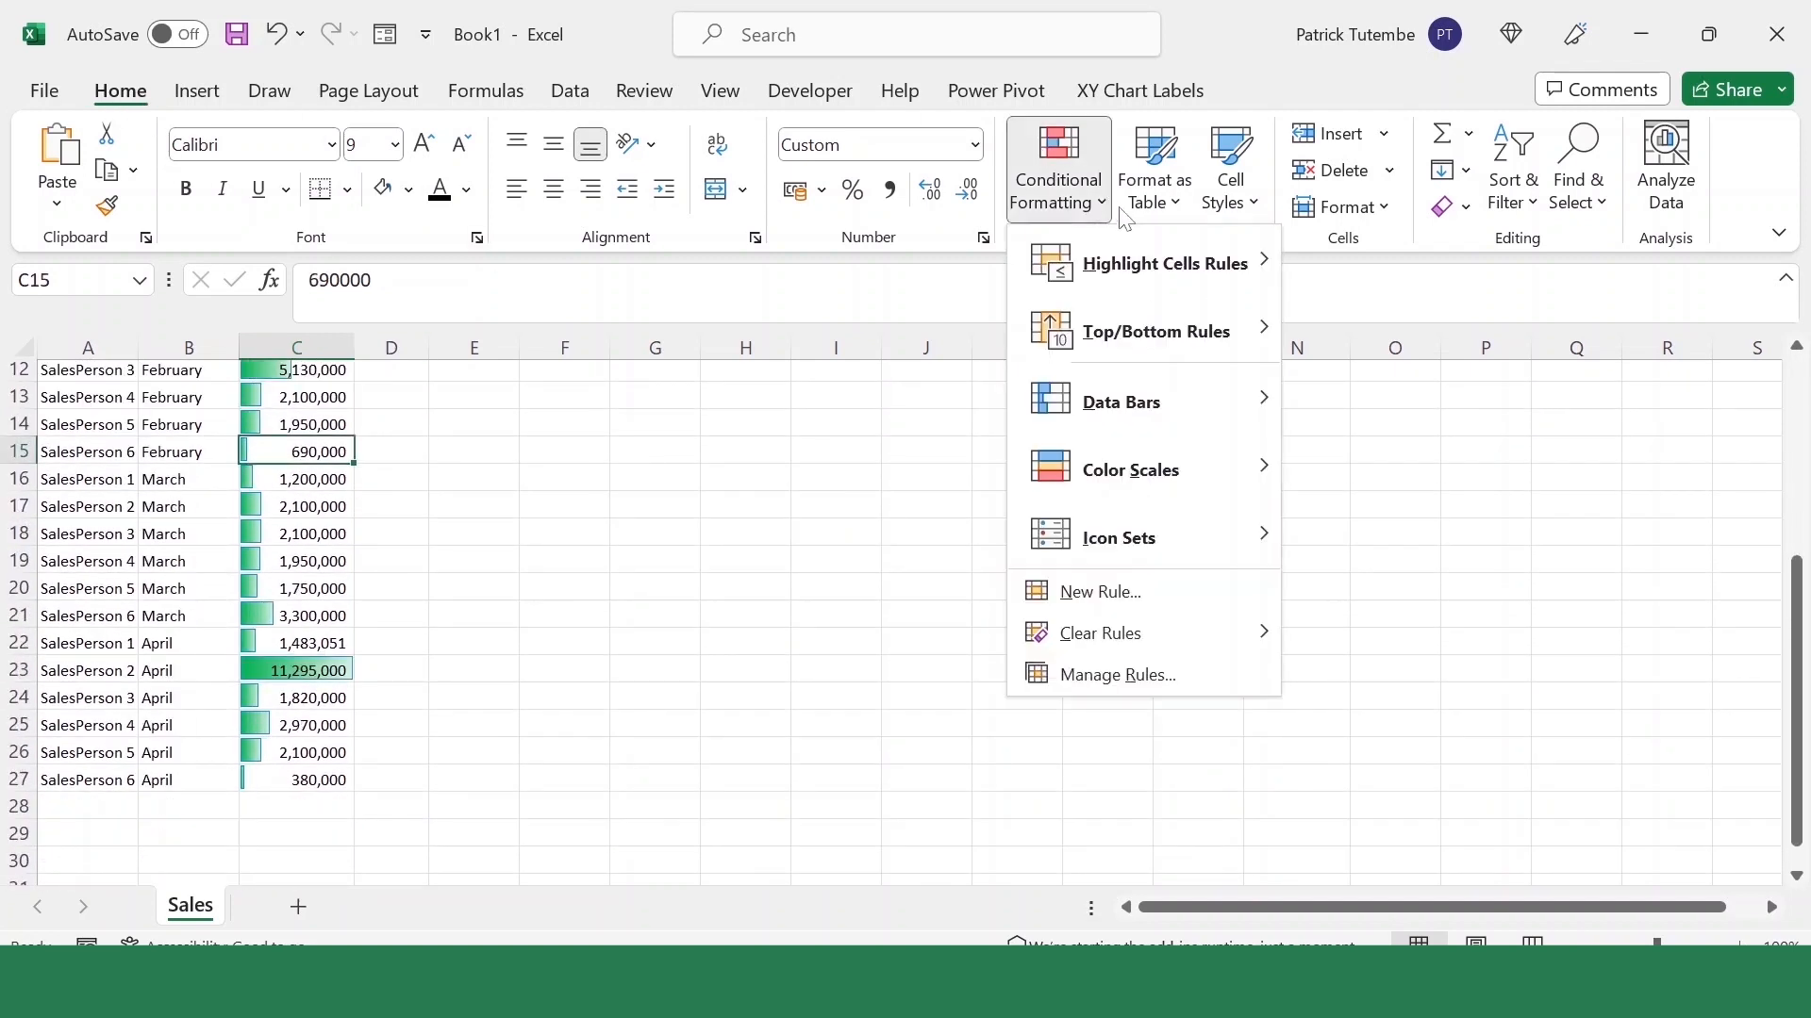
pyautogui.click(1141, 674)
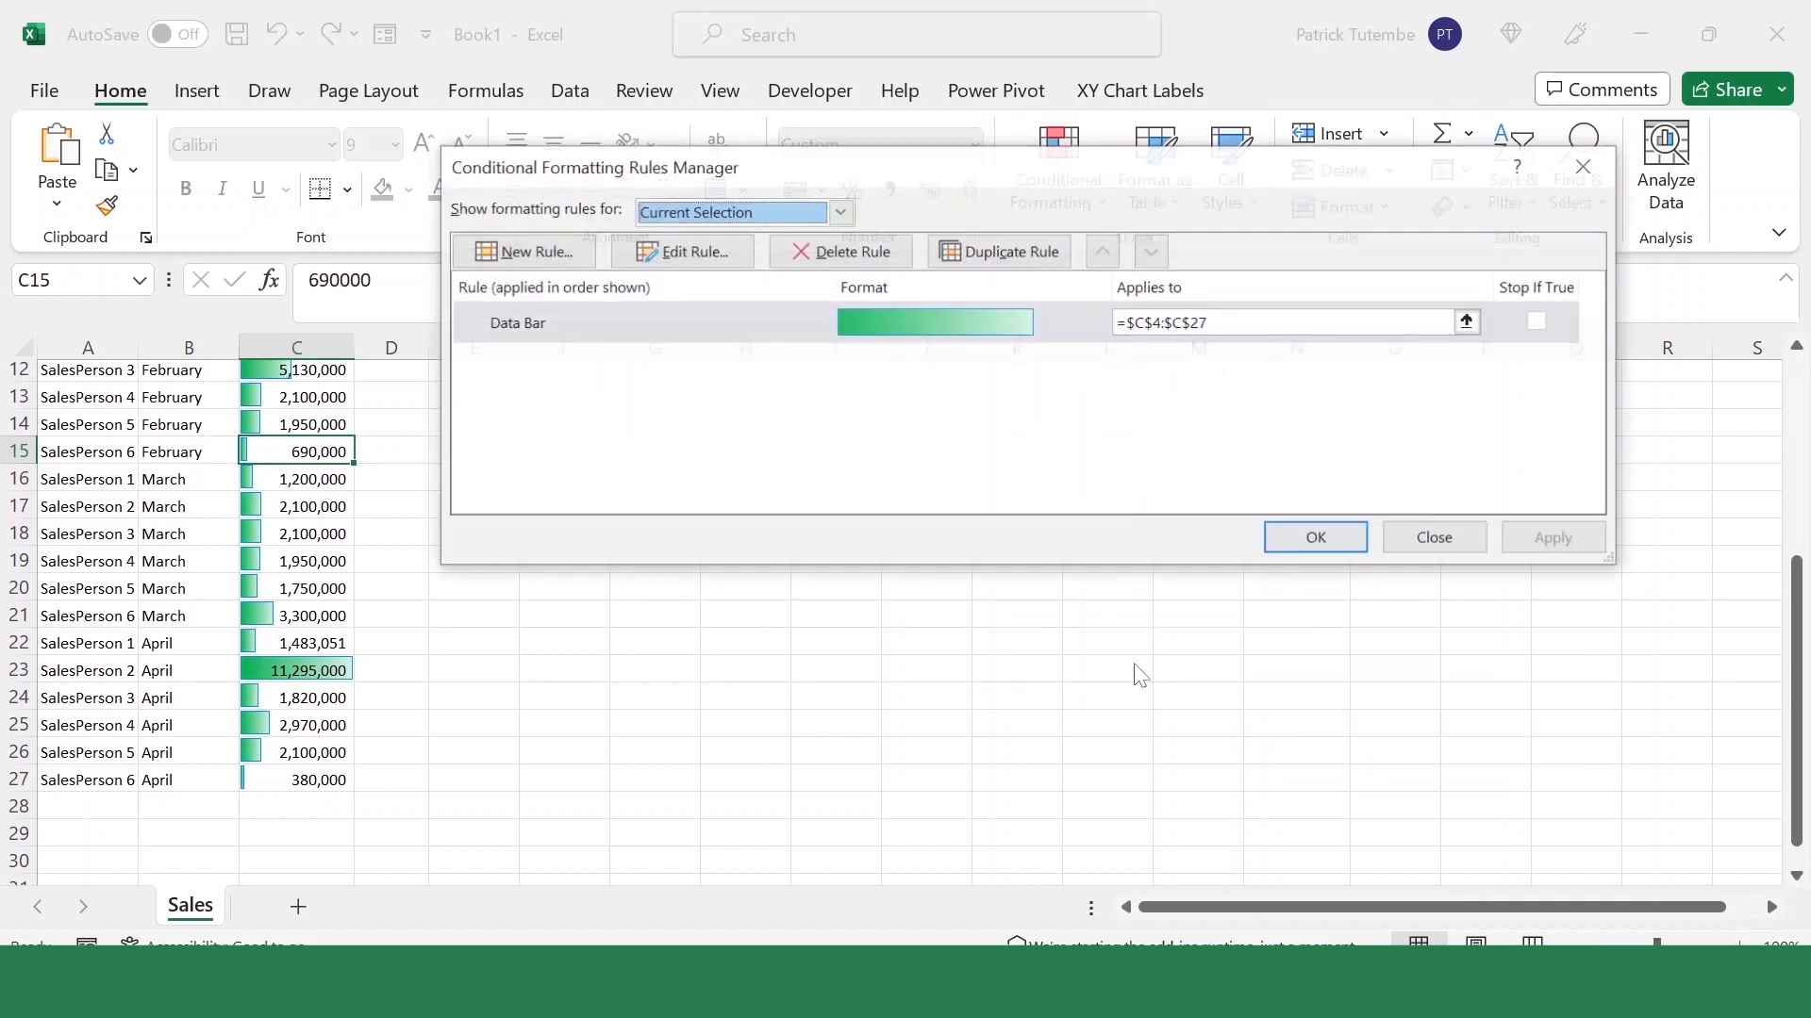
pyautogui.click(679, 250)
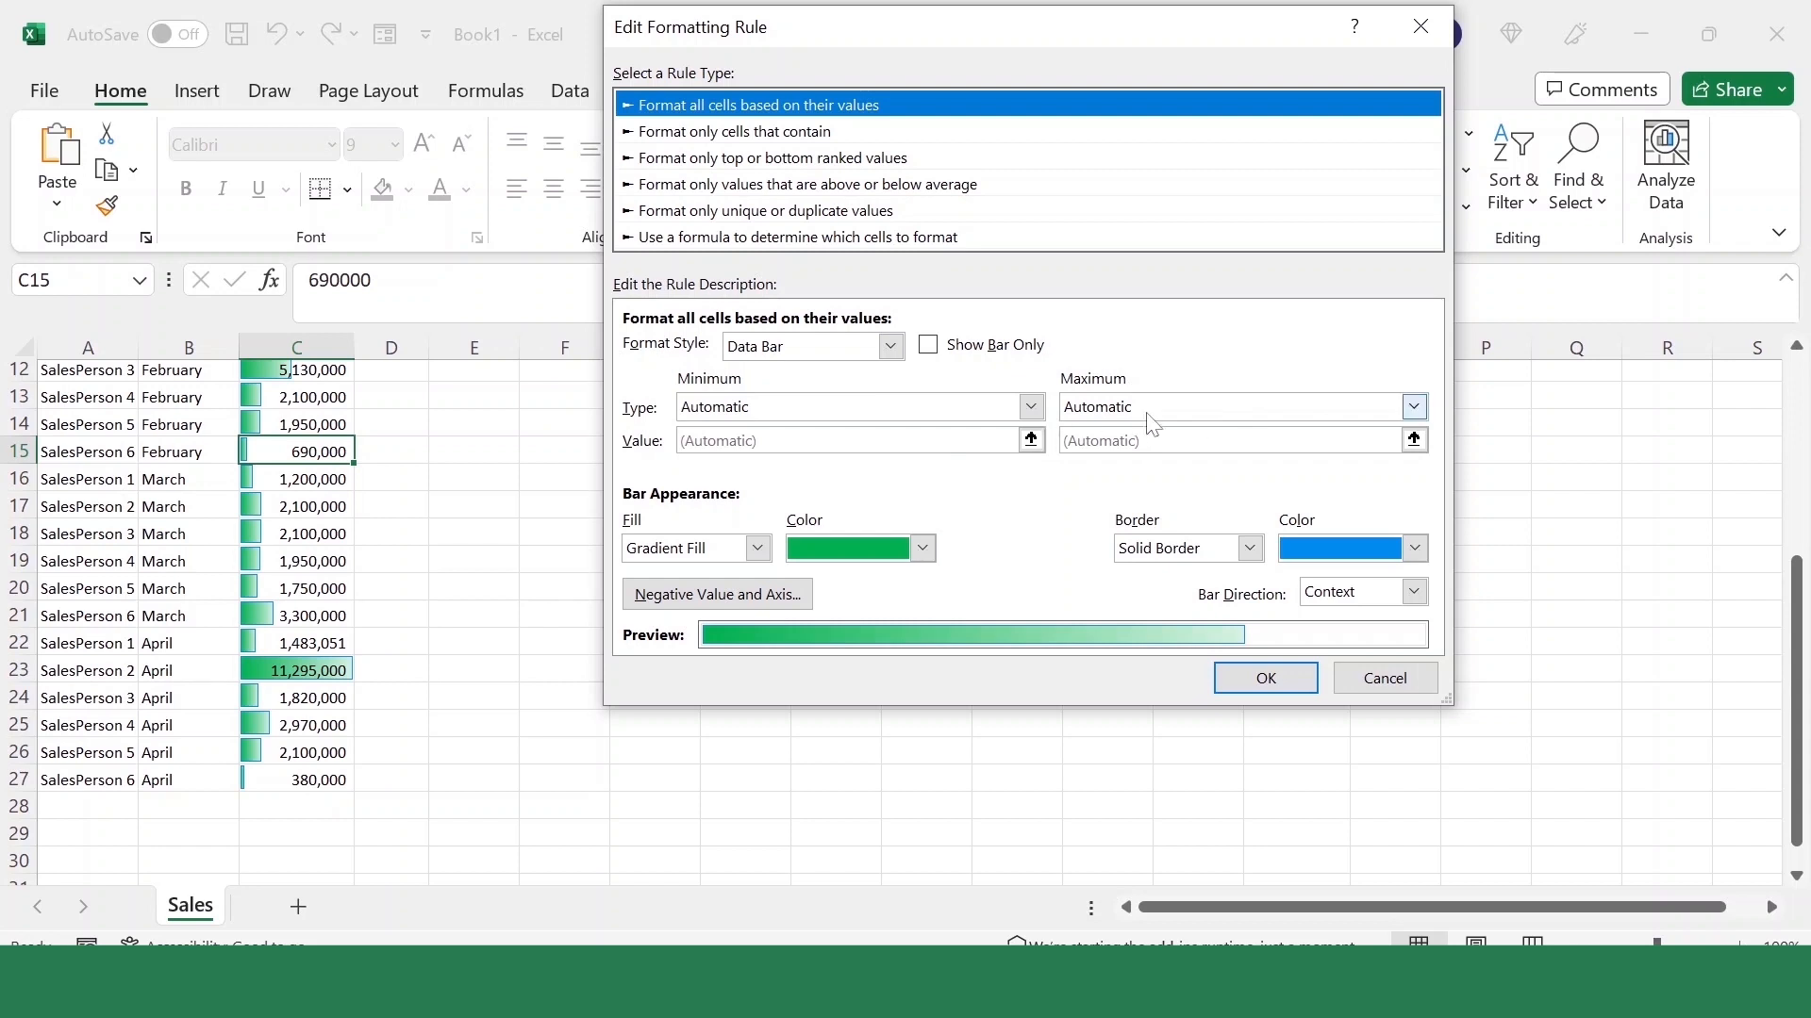
pyautogui.click(1414, 407)
pyautogui.click(1255, 454)
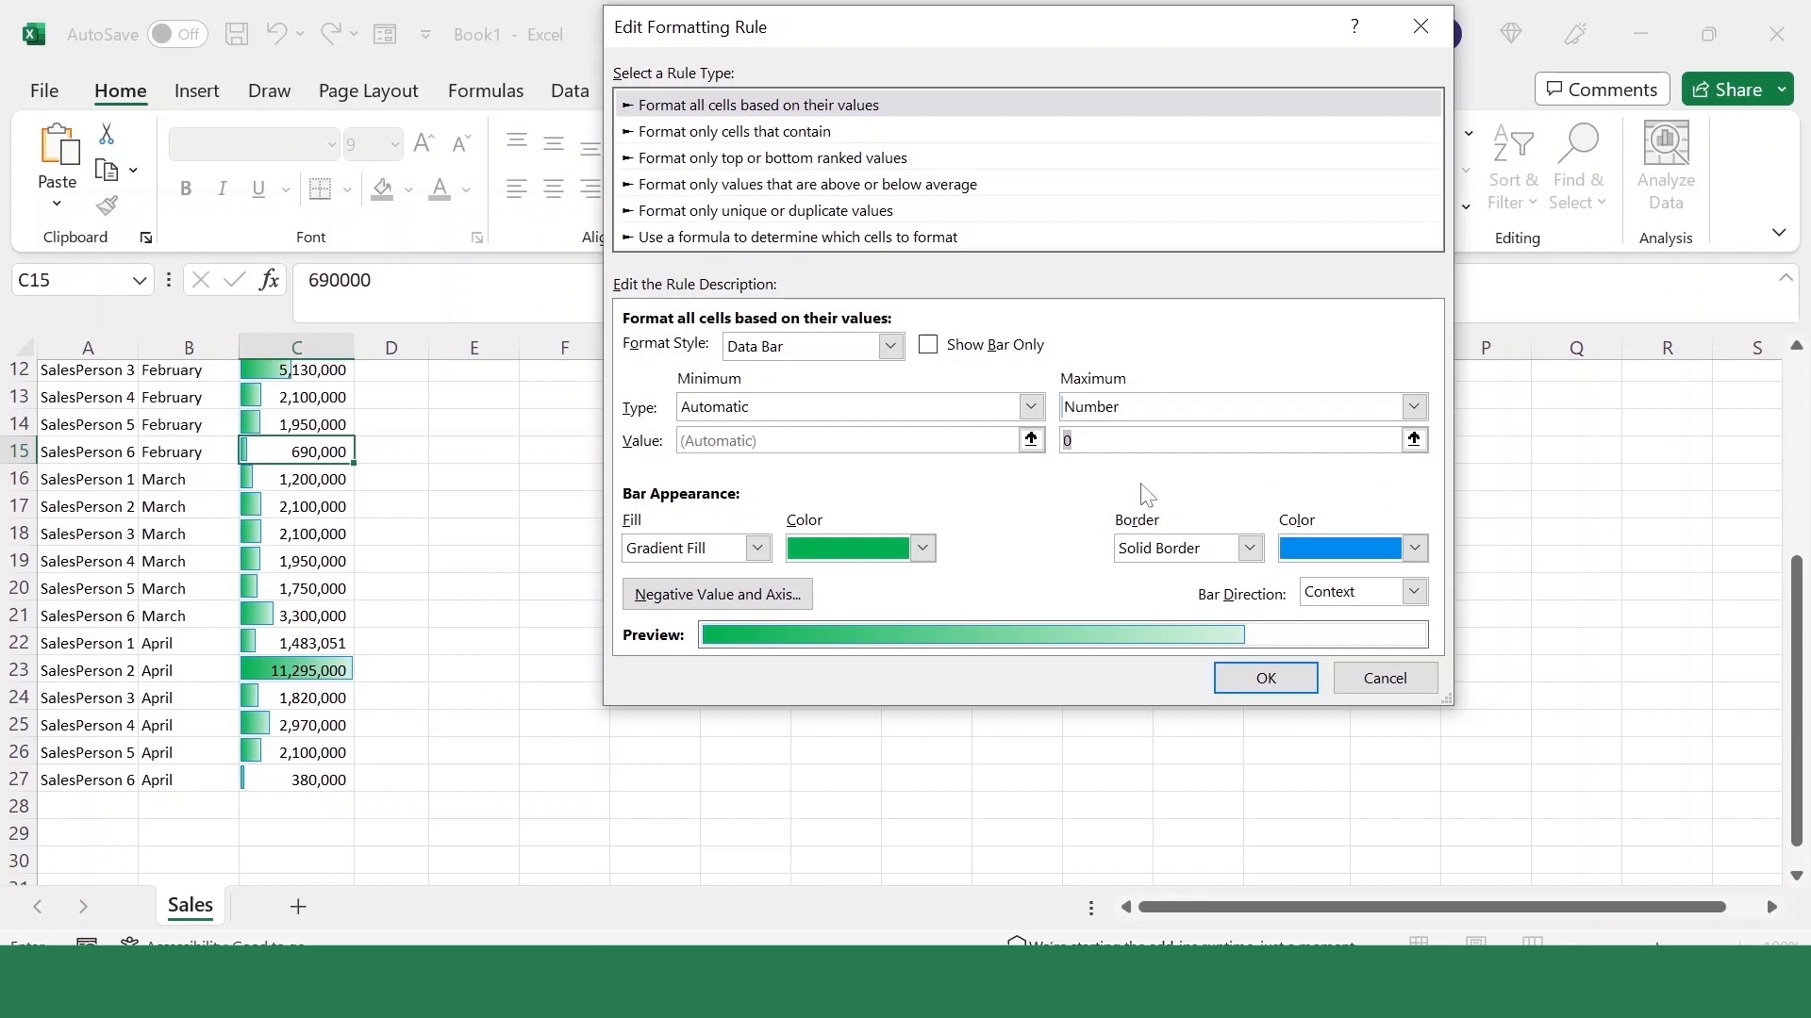
pyautogui.write('15000000')
pyautogui.click(1266, 678)
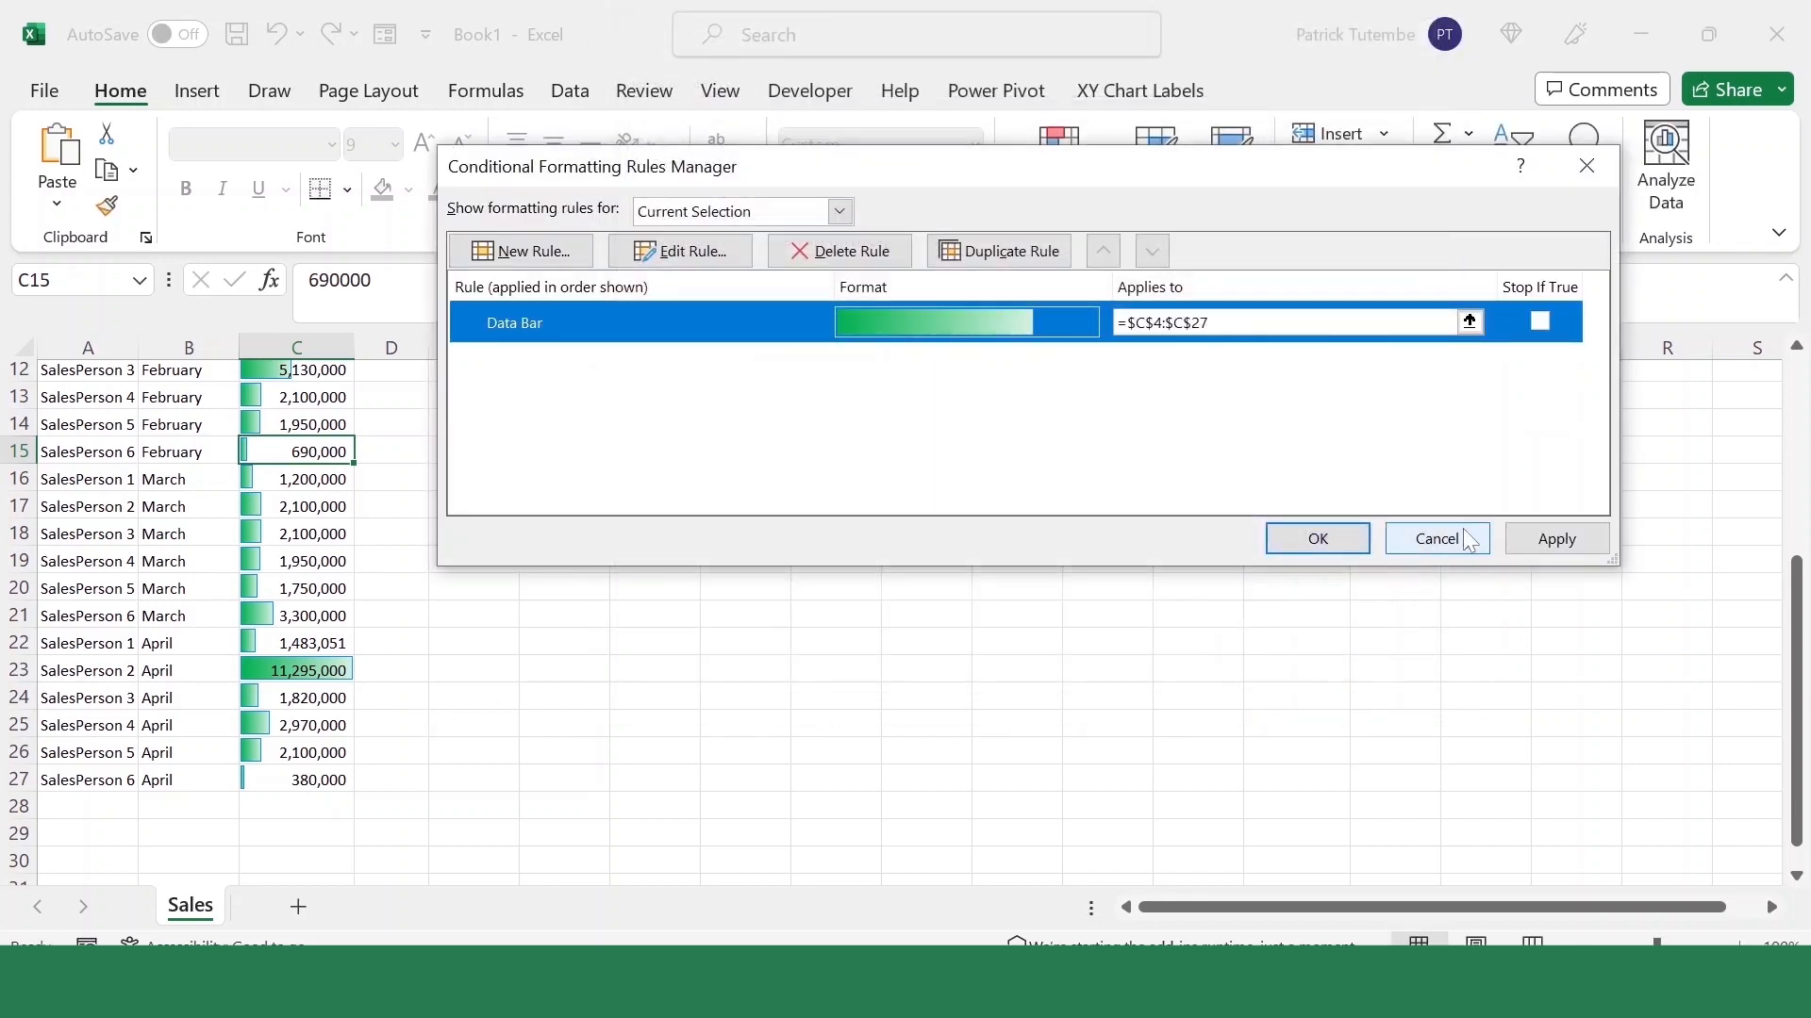
pyautogui.click(1557, 540)
pyautogui.click(1301, 543)
# Review the length of the rescaled data bars throughout the sales column
pyautogui.scroll(3, 579, 638)
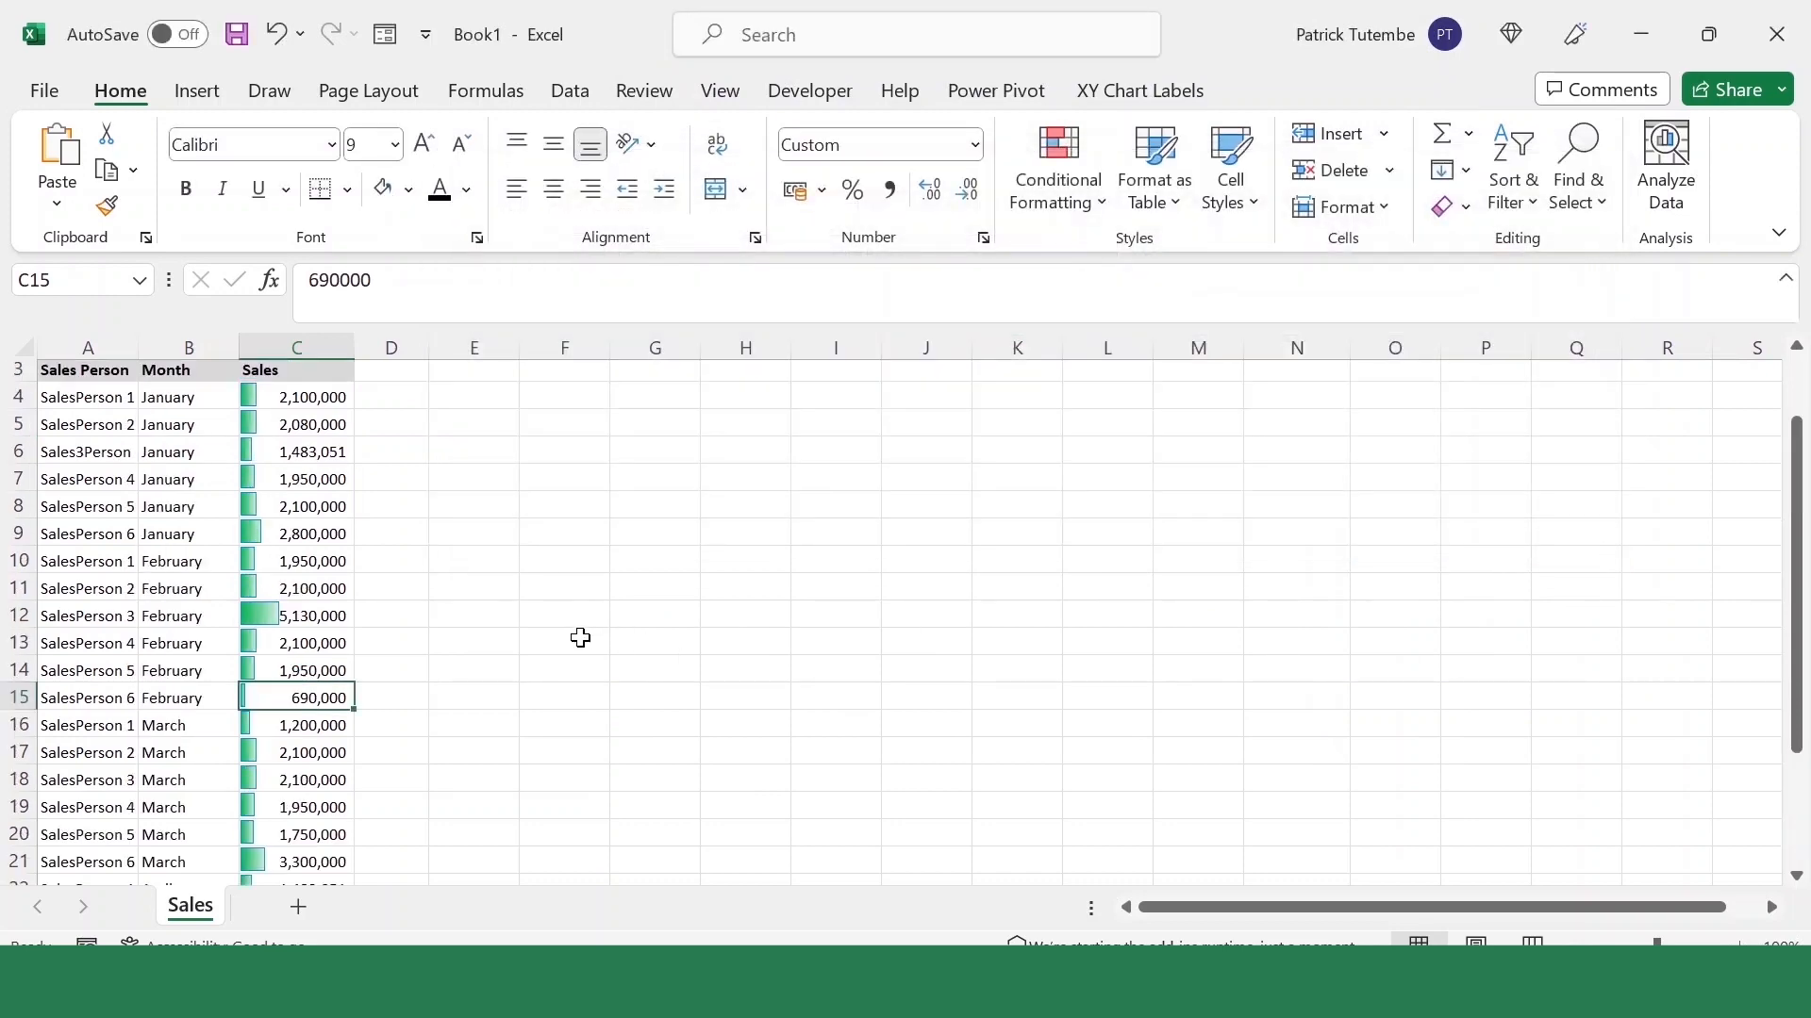
pyautogui.scroll(1, 461, 626)
pyautogui.scroll(-2, 485, 660)
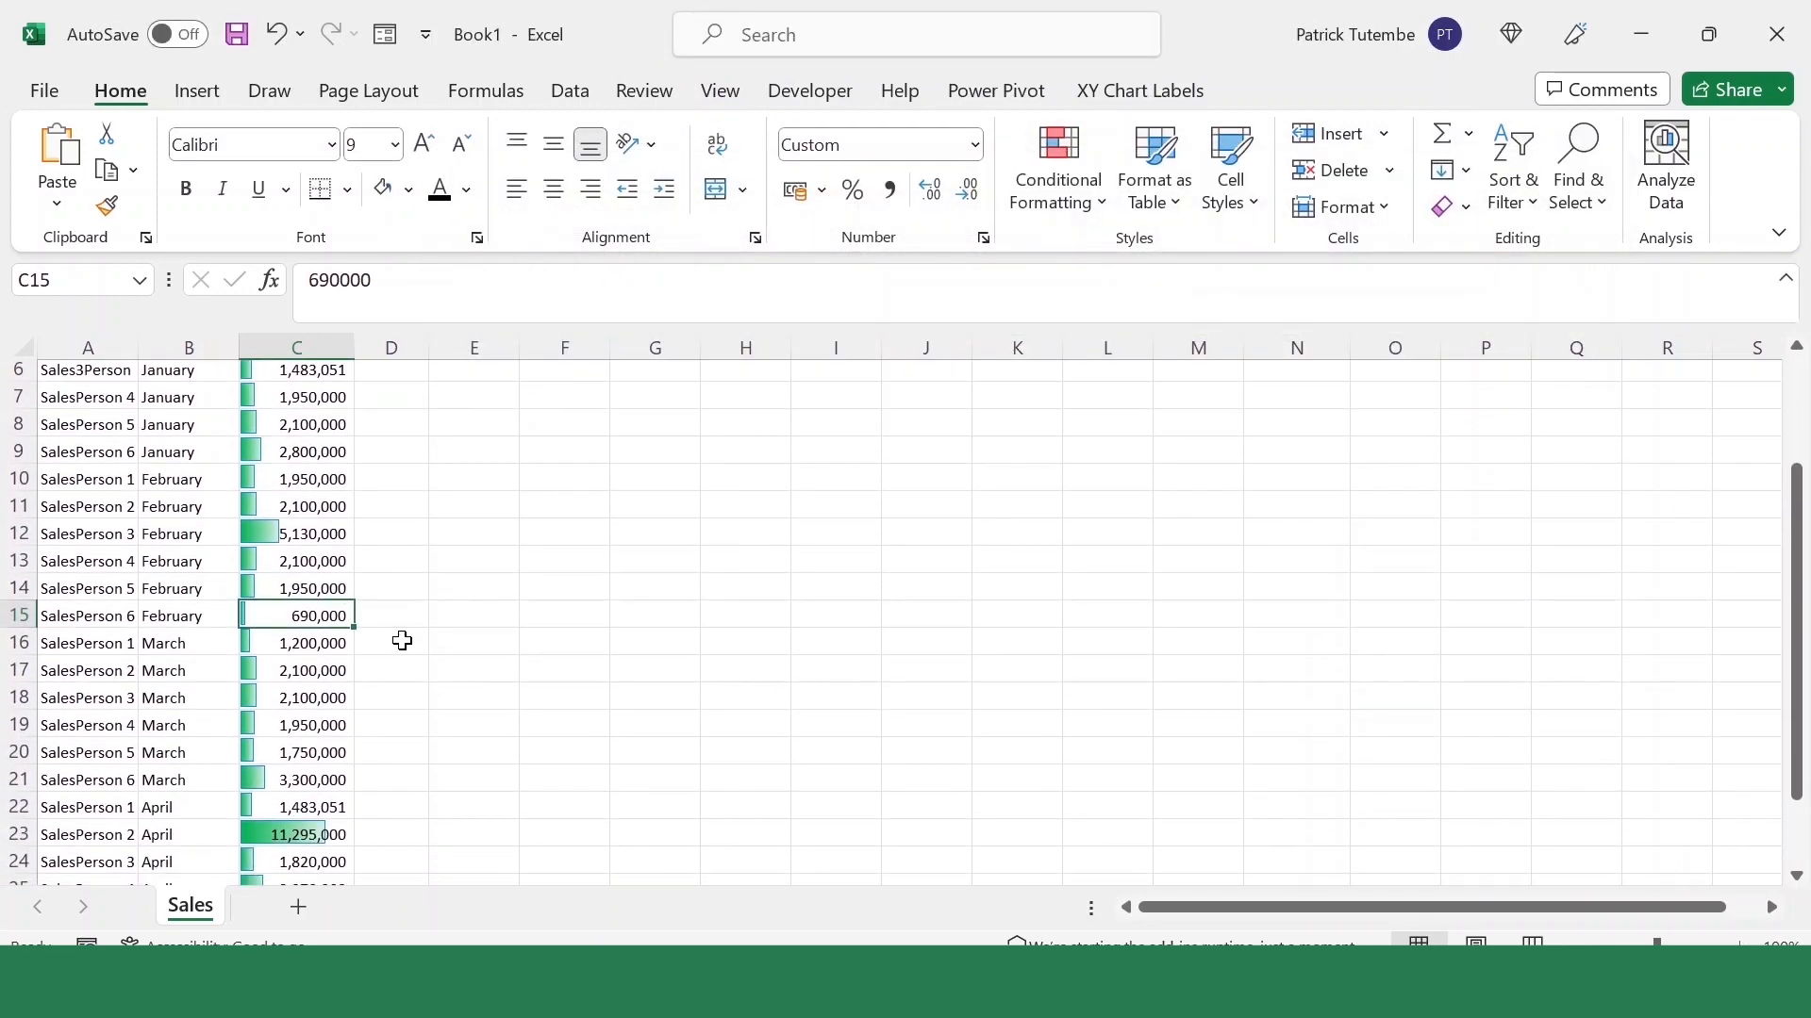
pyautogui.scroll(-1, 402, 642)
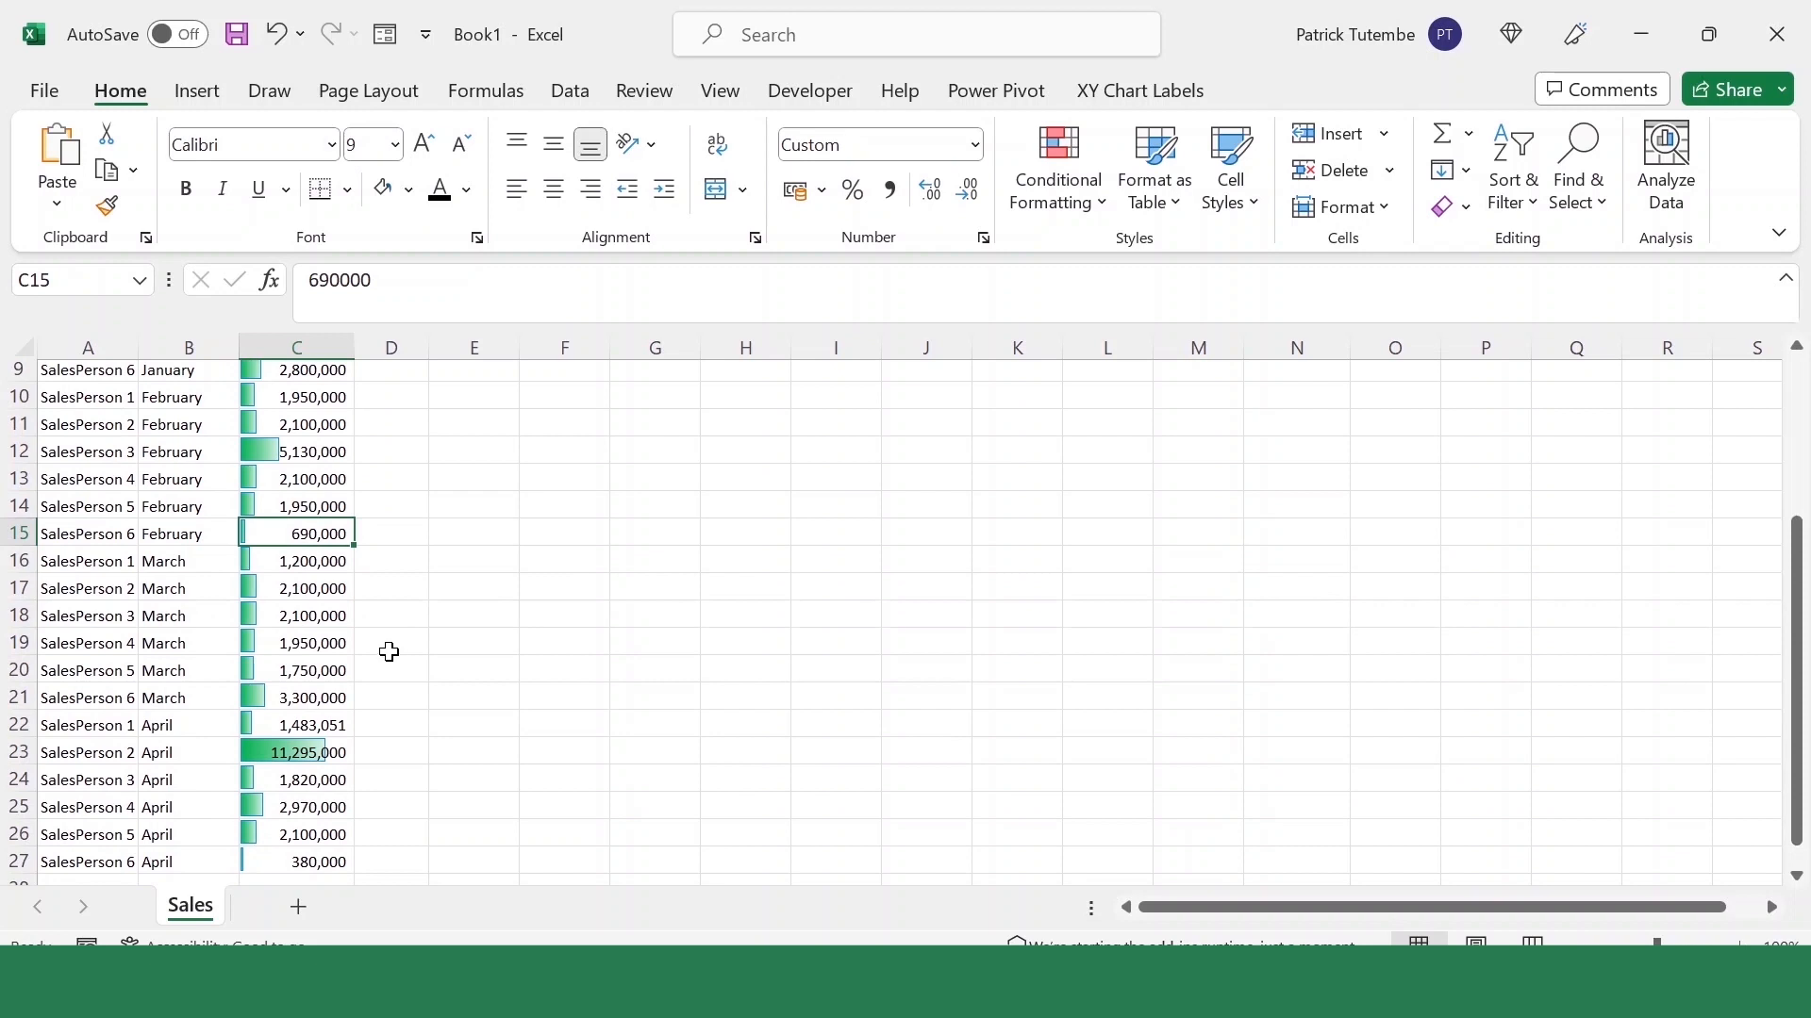
pyautogui.scroll(-2, 389, 652)
pyautogui.scroll(5, 390, 652)
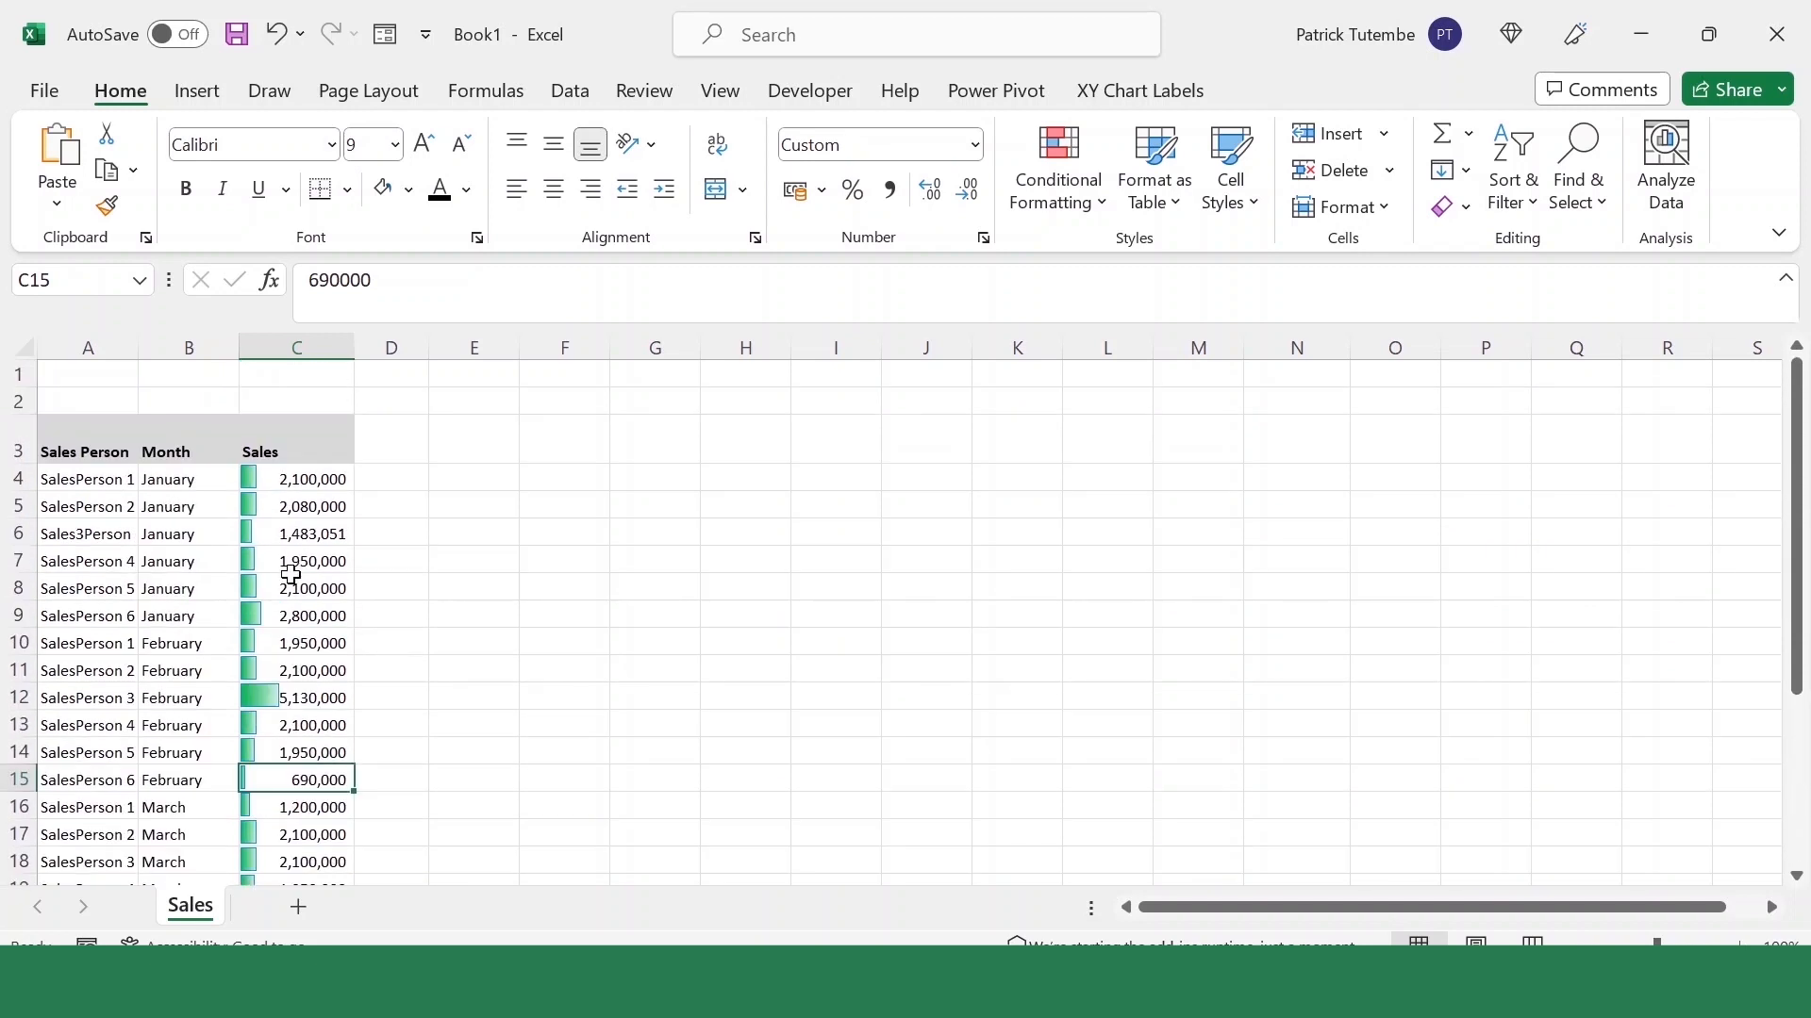
pyautogui.scroll(-1, 293, 579)
pyautogui.scroll(1, 295, 584)
pyautogui.scroll(-2, 686, 382)
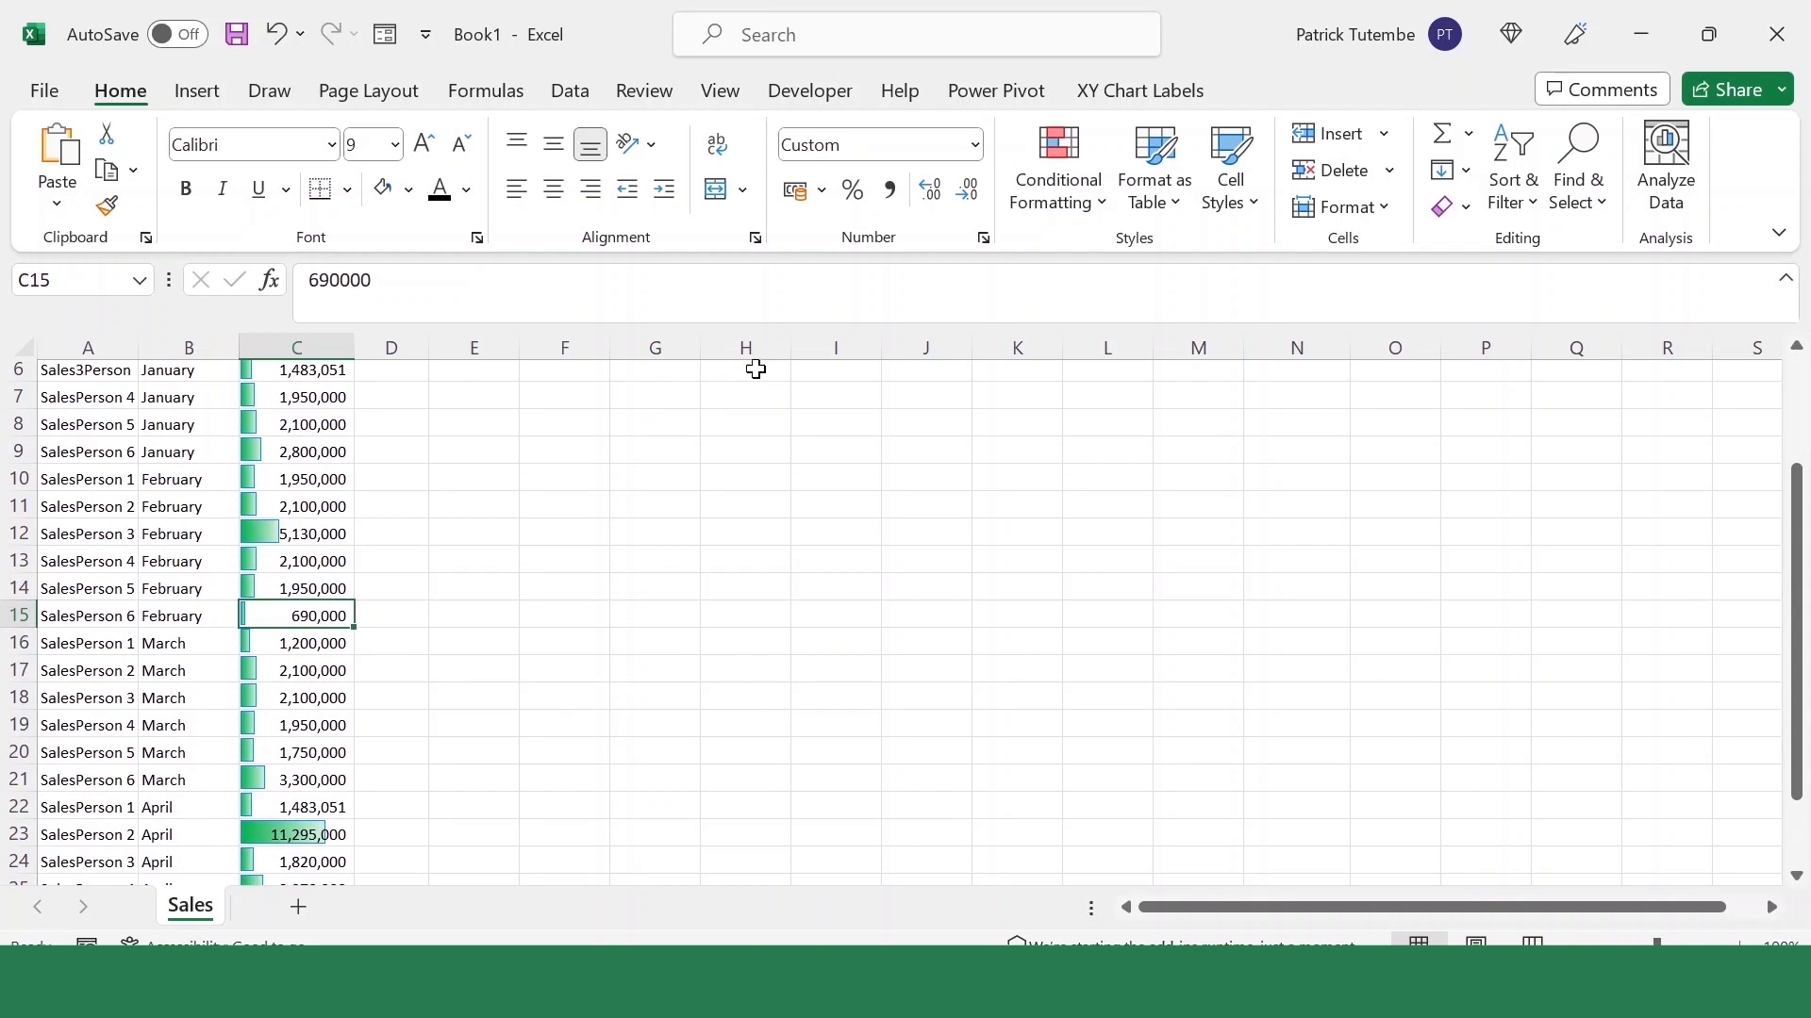
pyautogui.scroll(2, 481, 509)
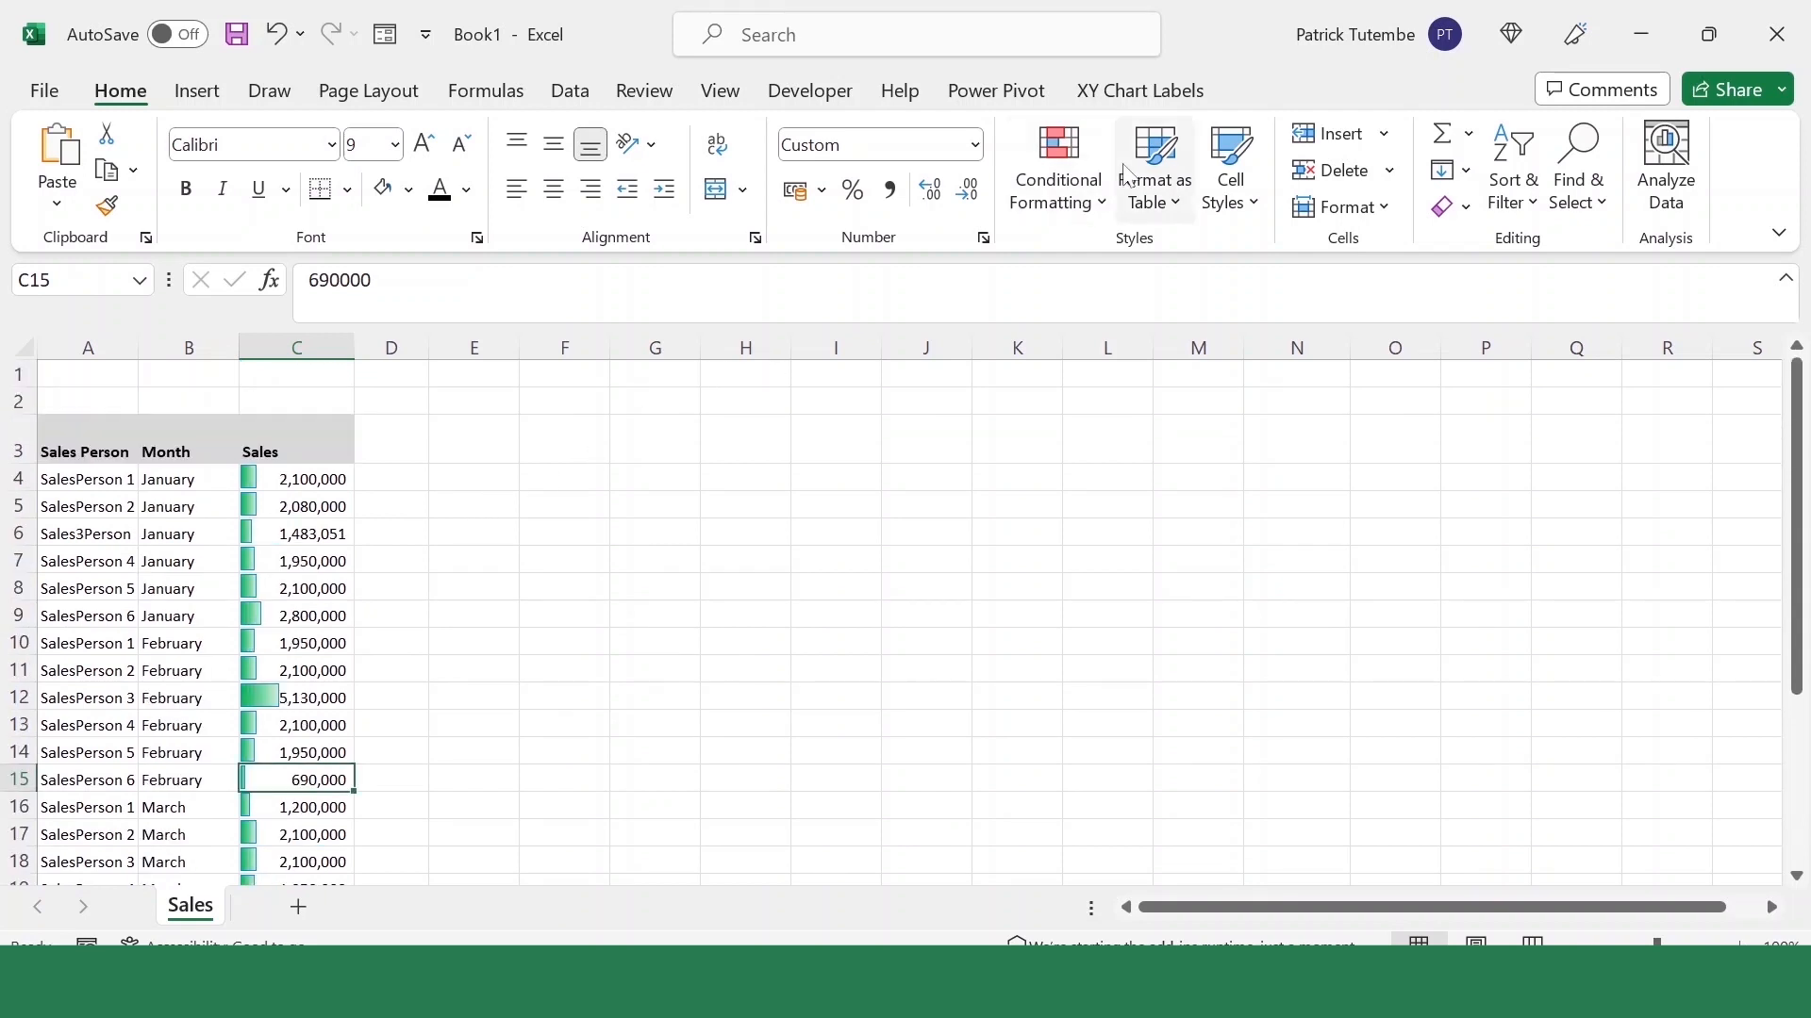
pyautogui.click(1089, 191)
pyautogui.moveTo(1123, 271)
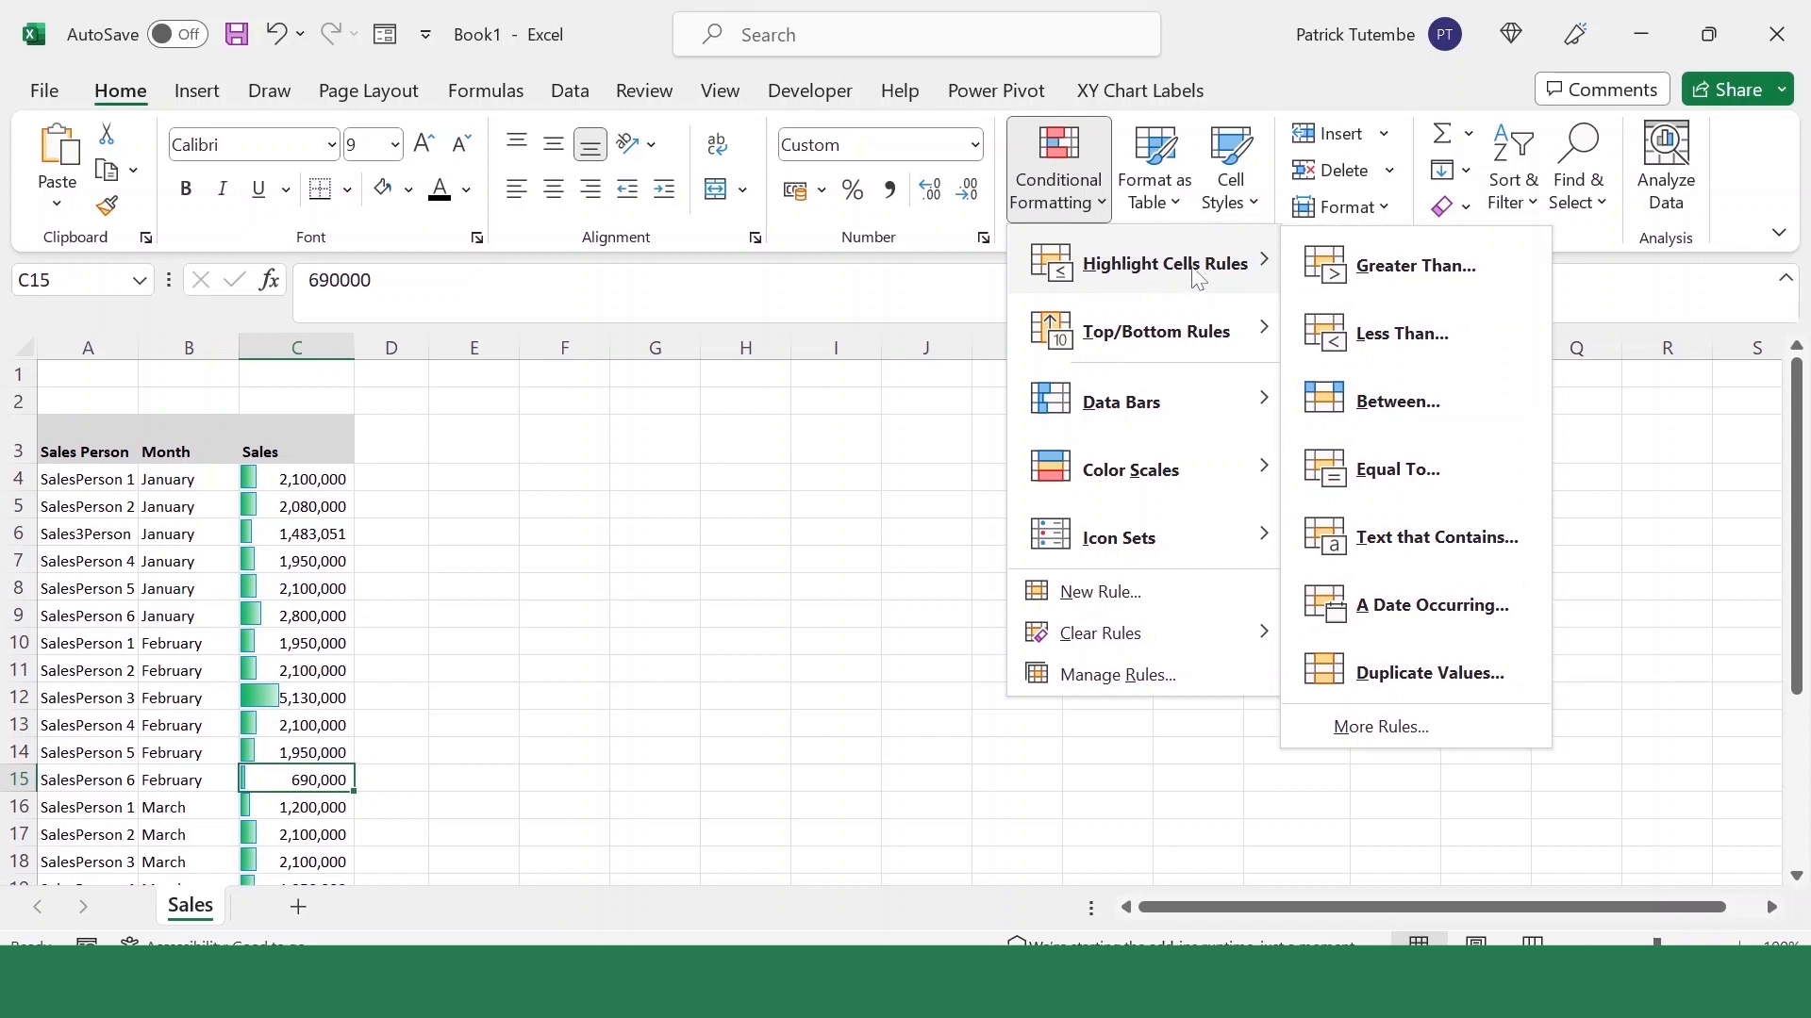
pyautogui.moveTo(1226, 331)
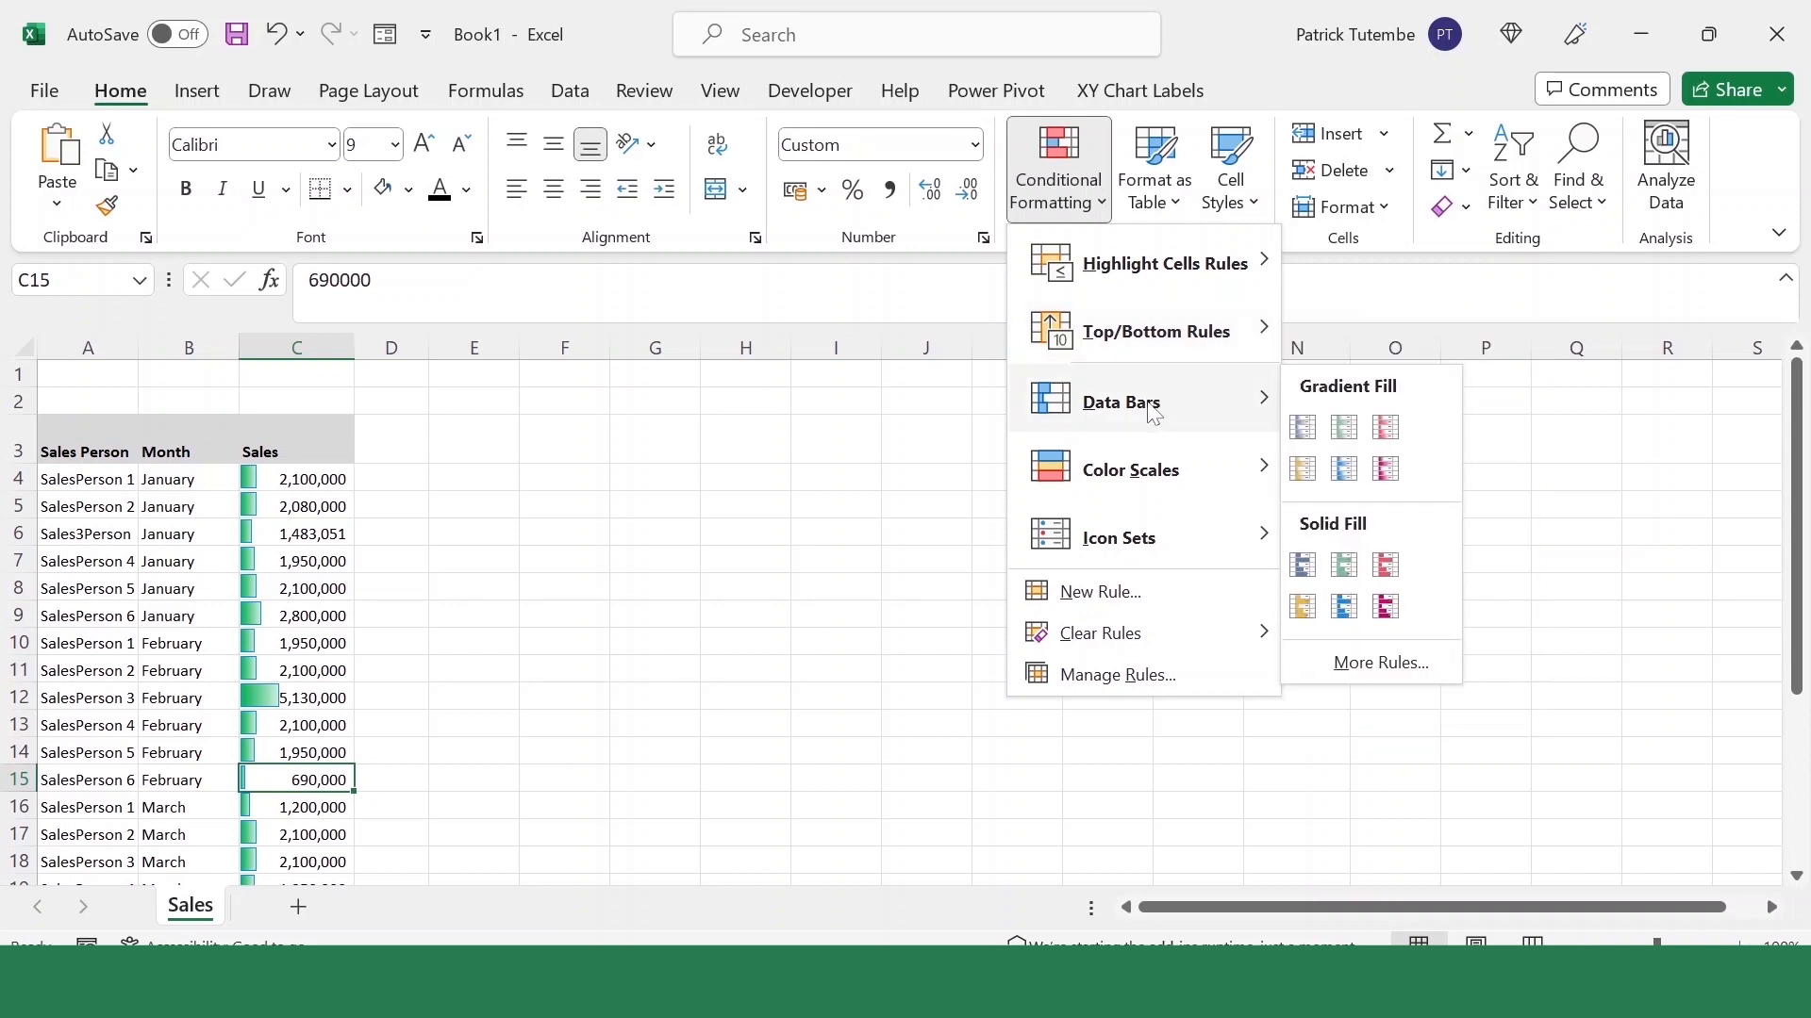
pyautogui.moveTo(1141, 474)
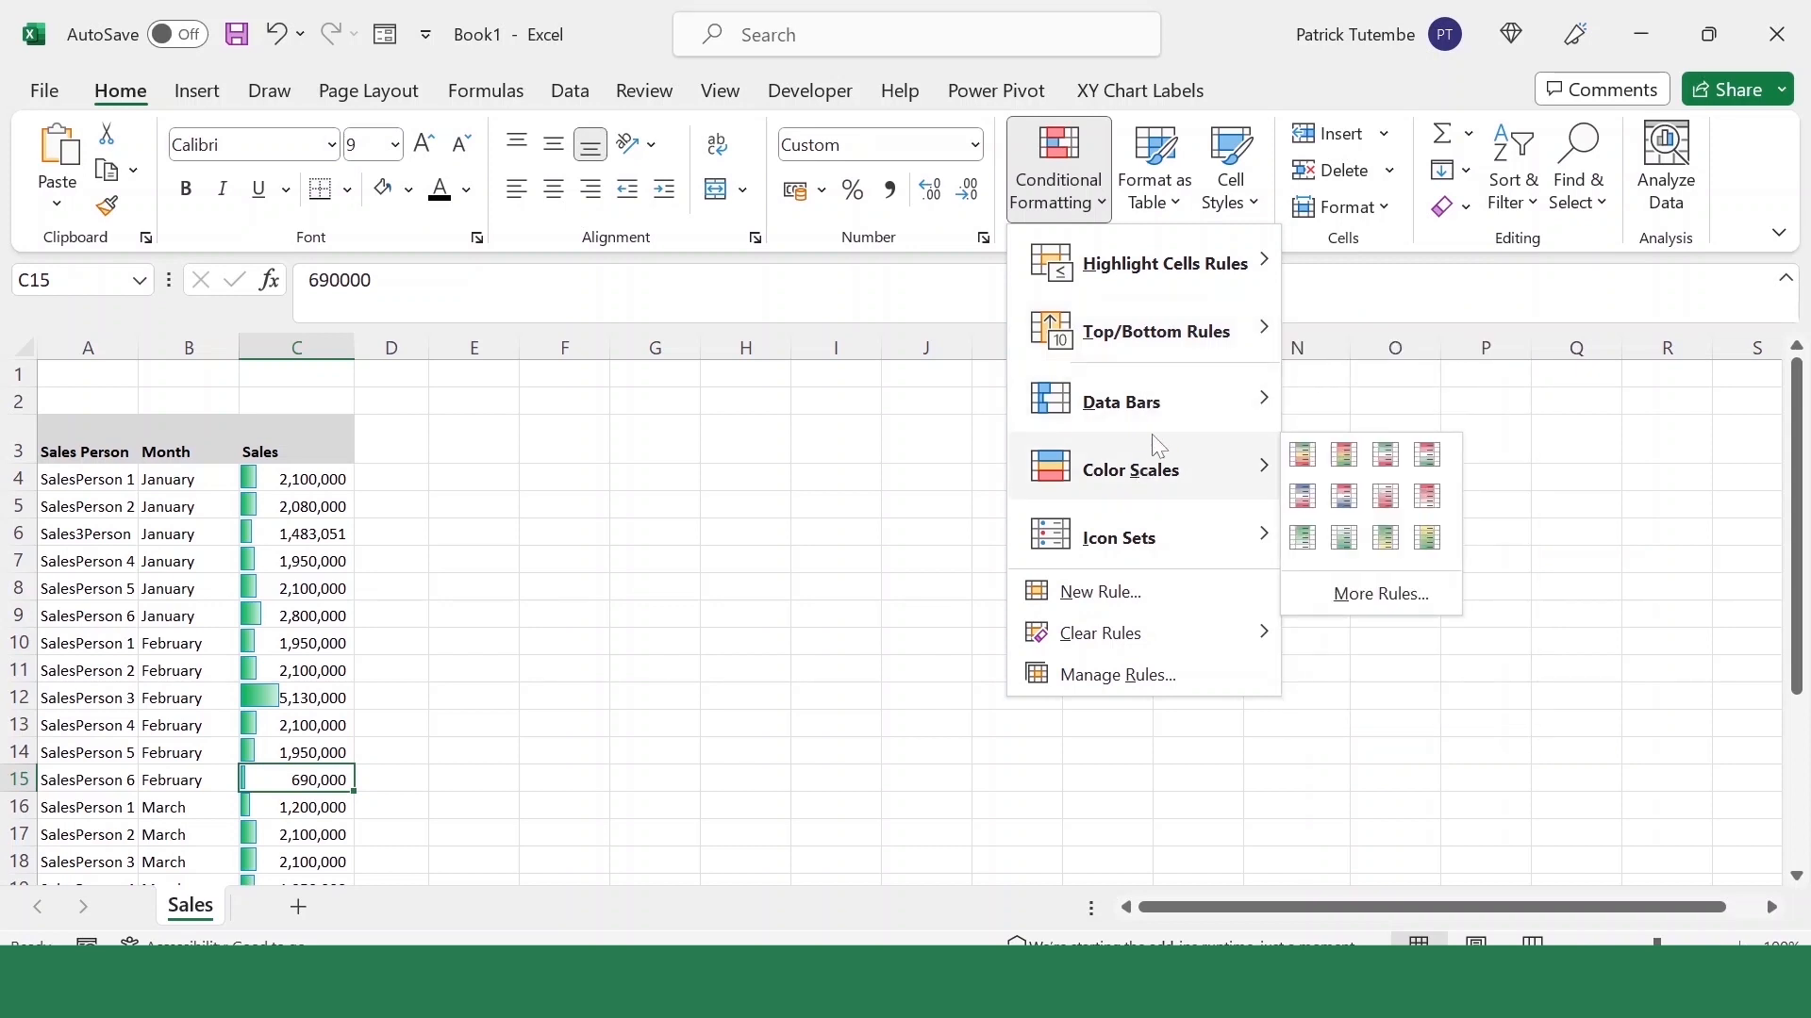
pyautogui.click(317, 487)
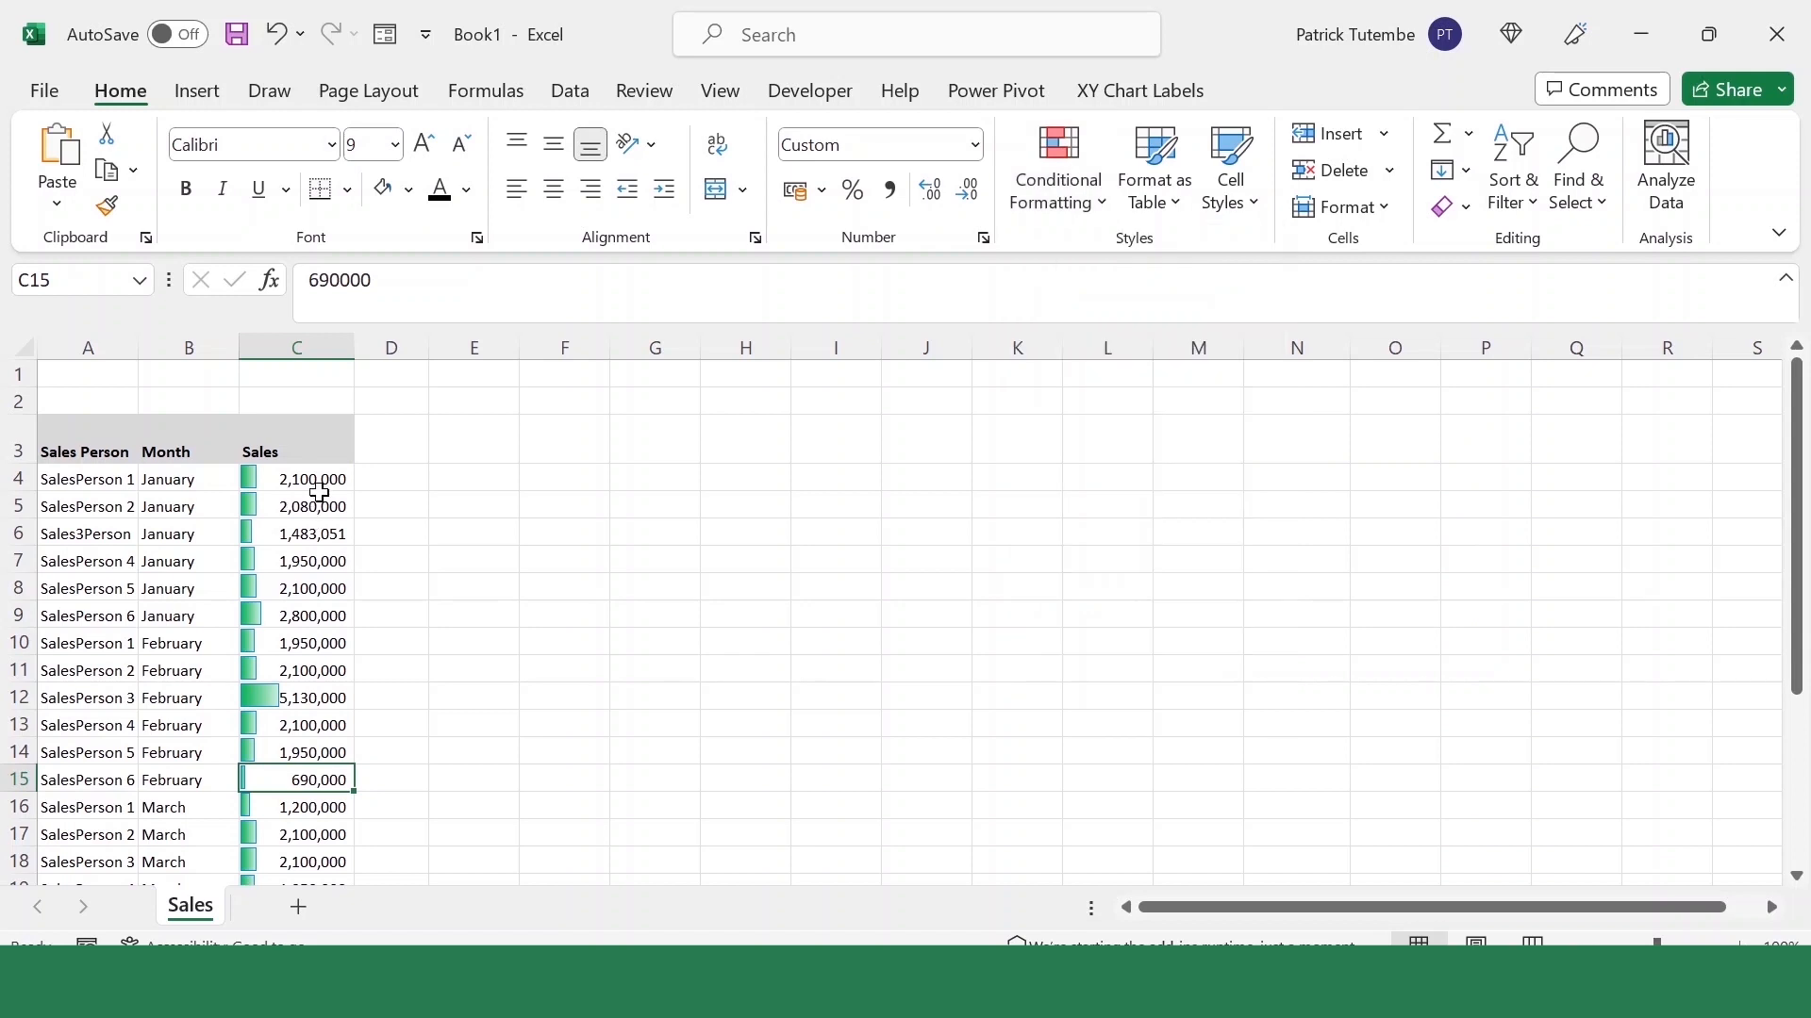
pyautogui.click(1095, 208)
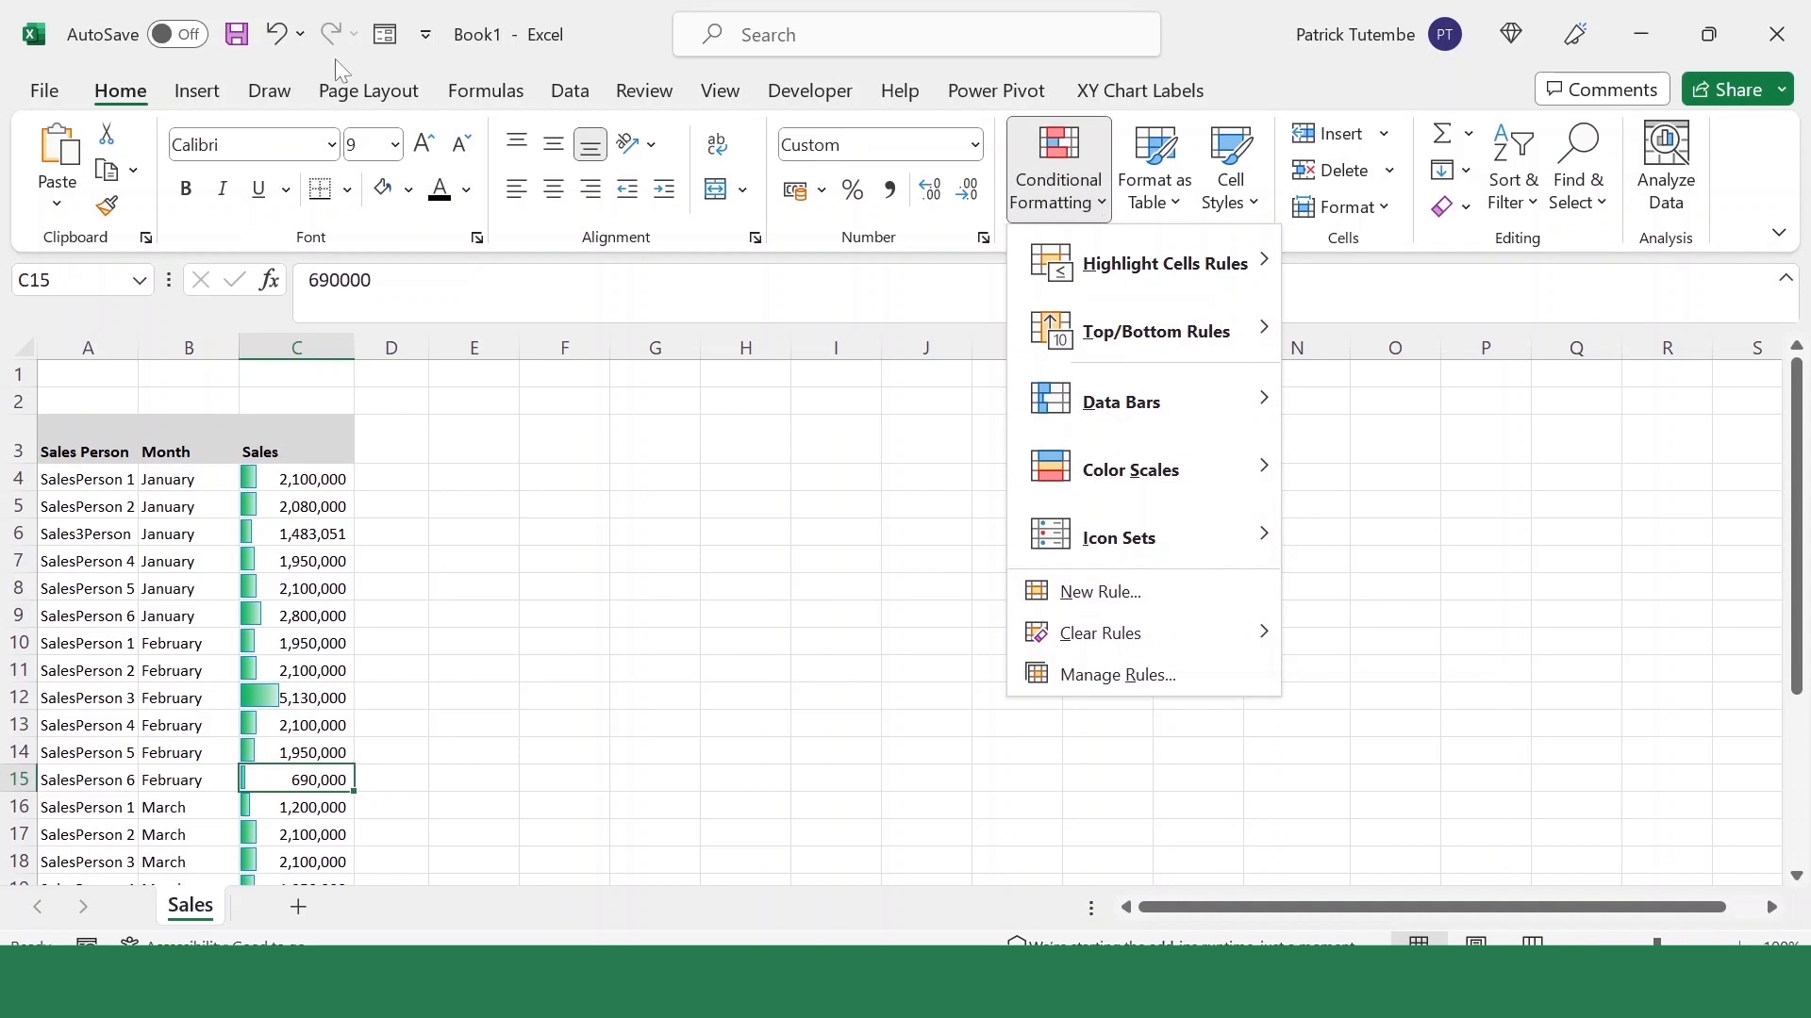
pyautogui.click(108, 83)
# Edit the sales column's data bar rule to show bars only, apply it, and check the column without its numbers
pyautogui.click(1065, 184)
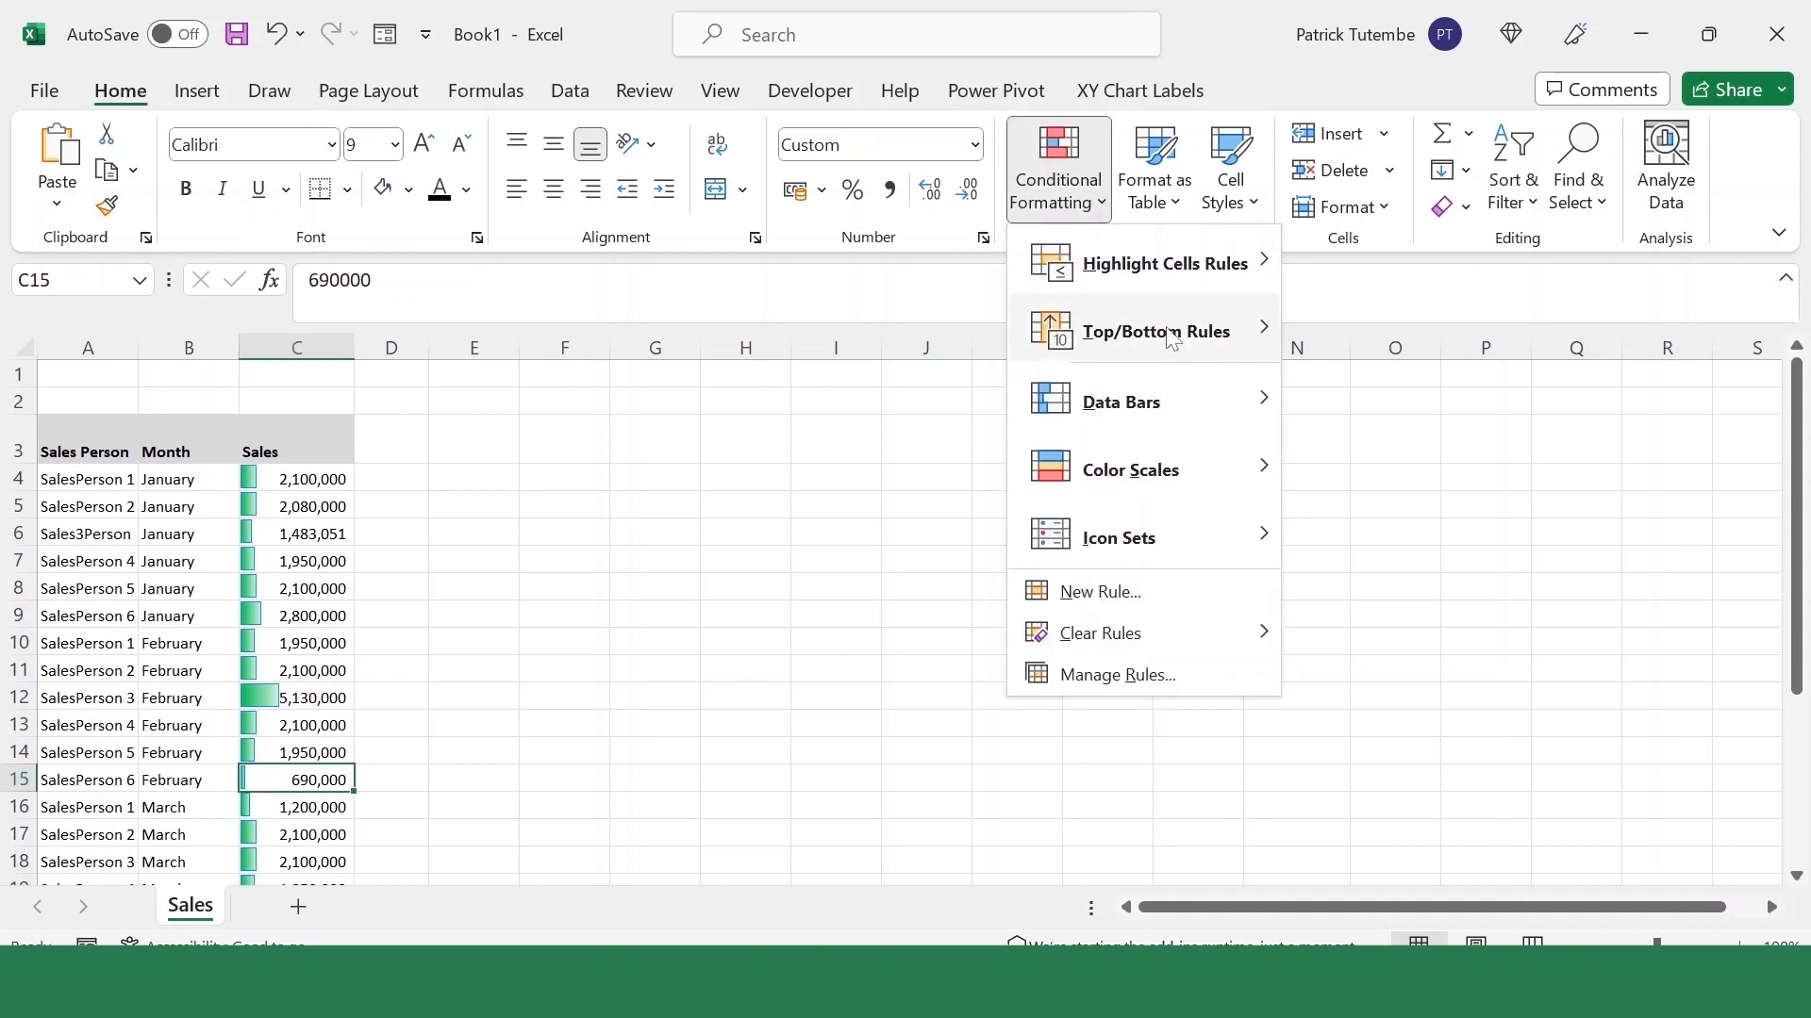
pyautogui.click(1115, 680)
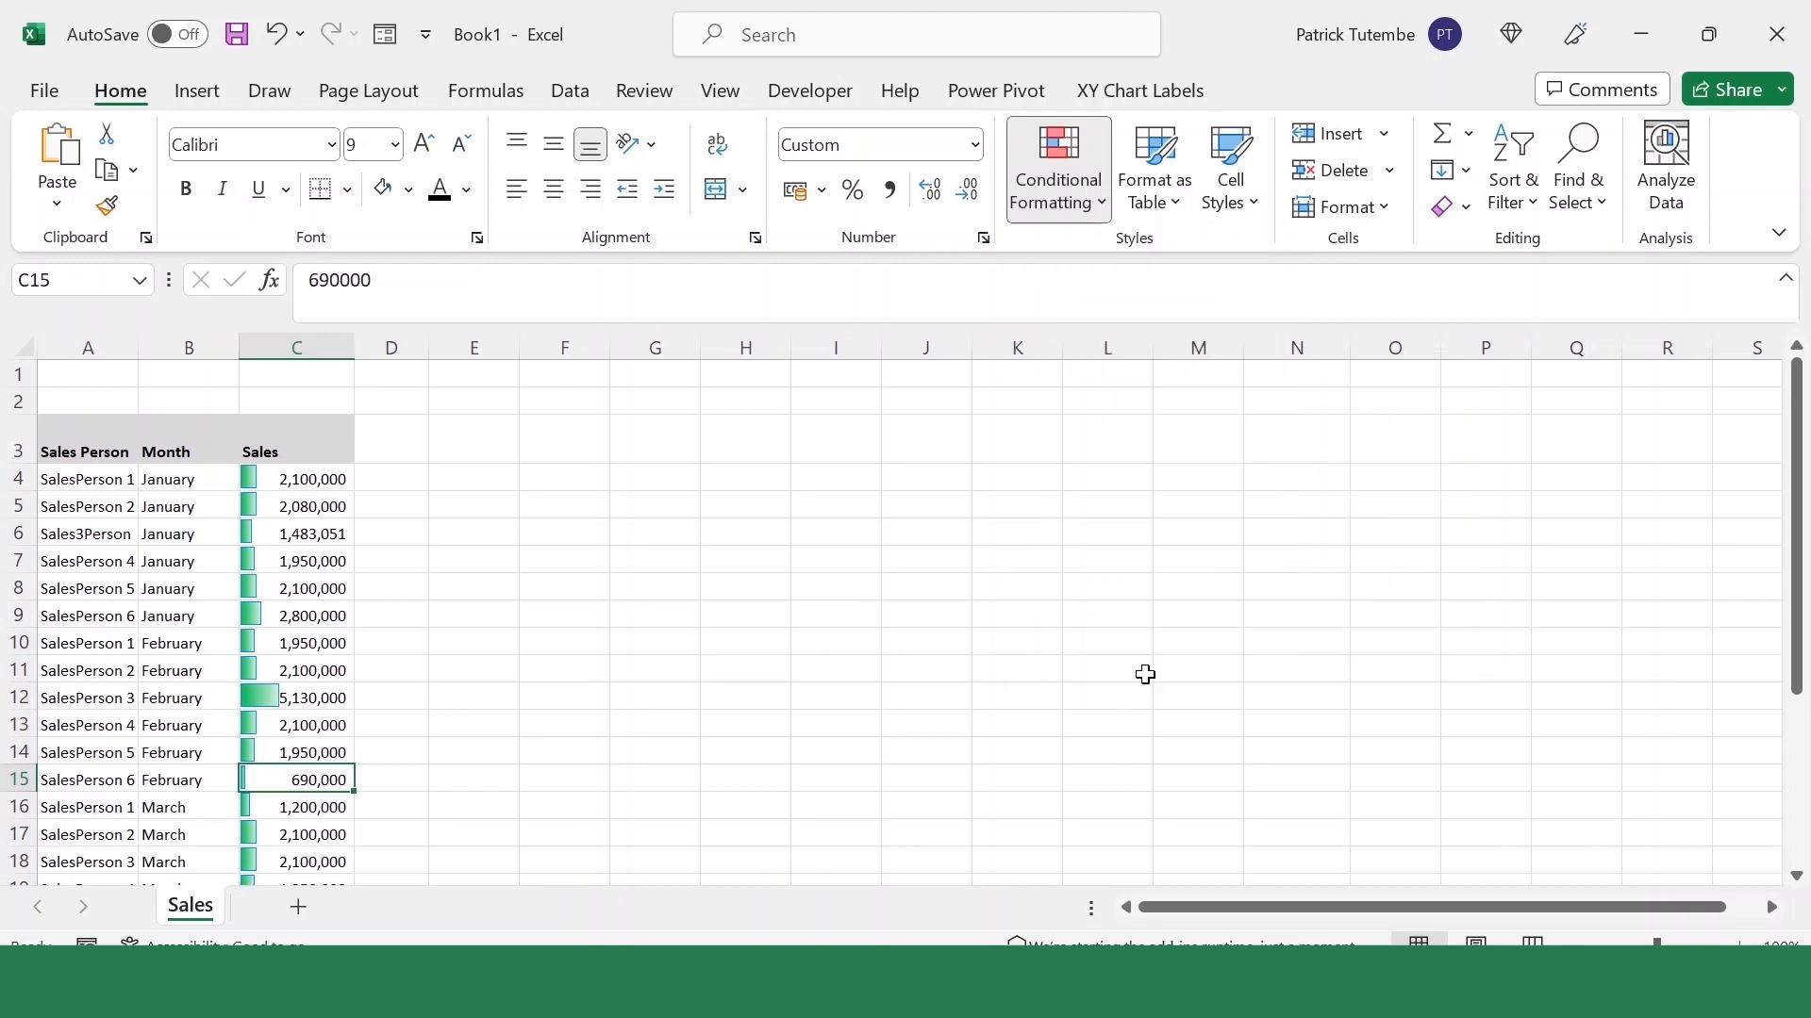
pyautogui.click(693, 249)
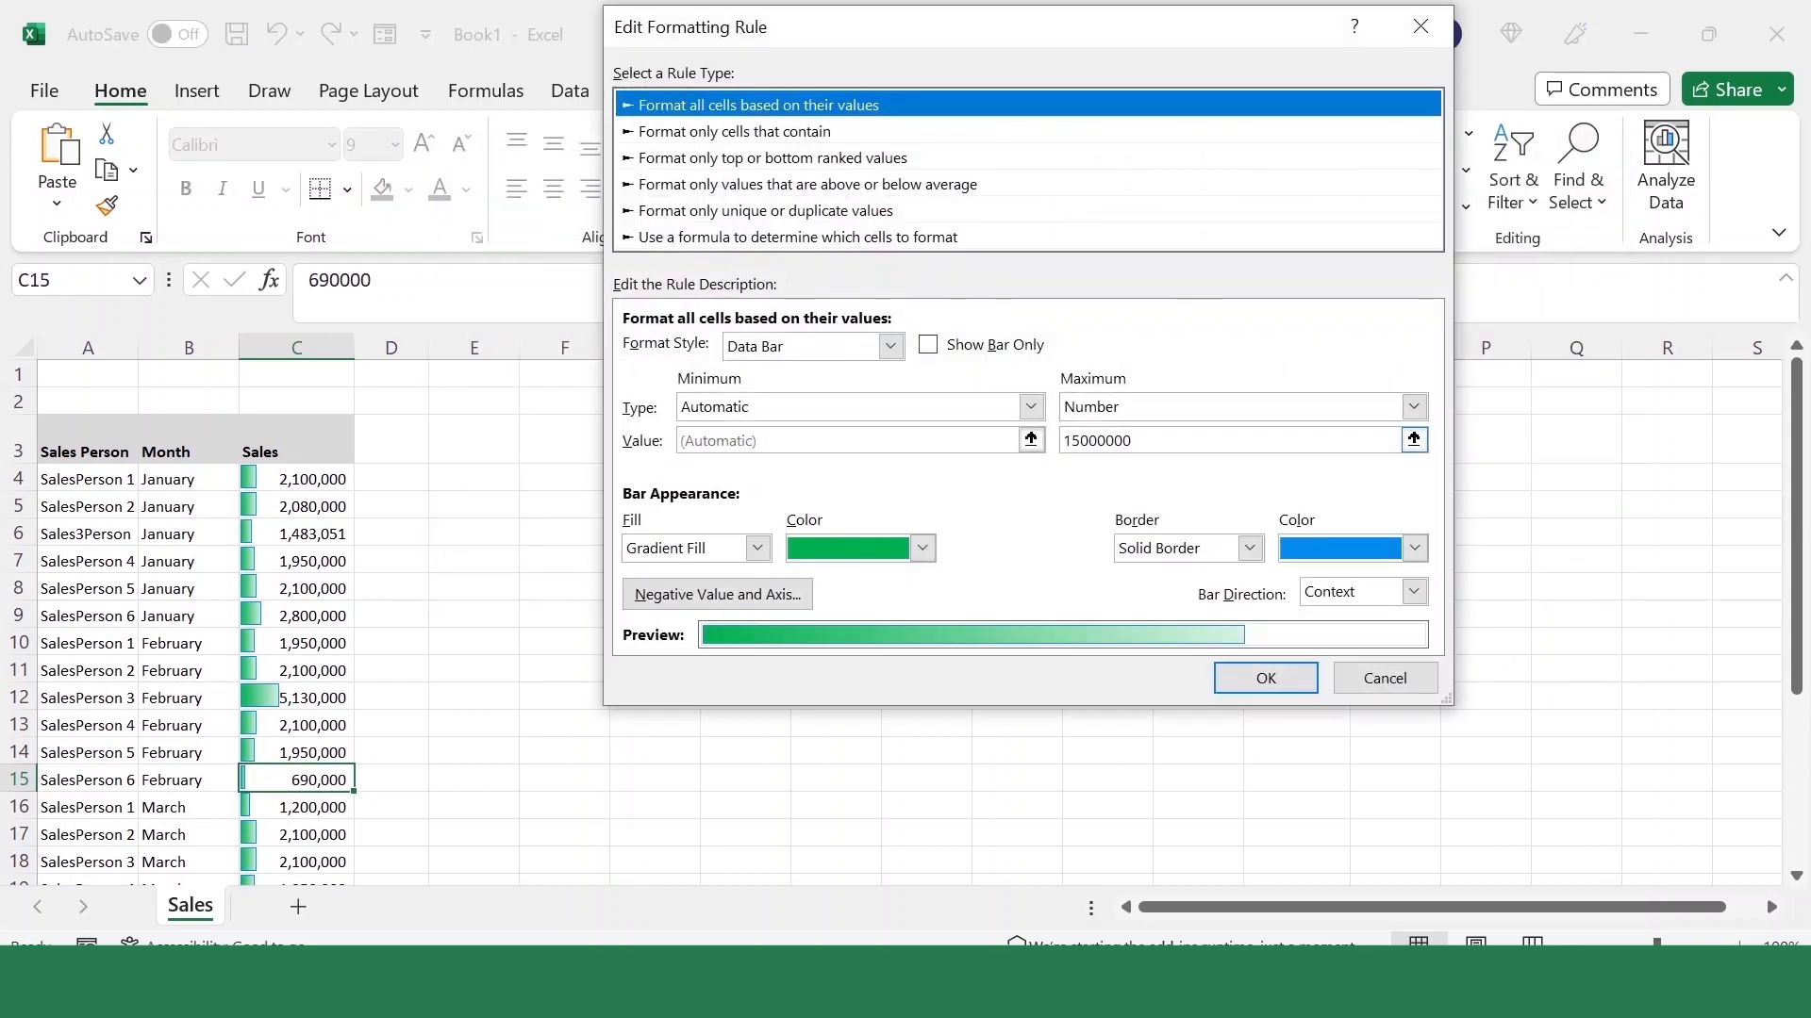
pyautogui.click(930, 346)
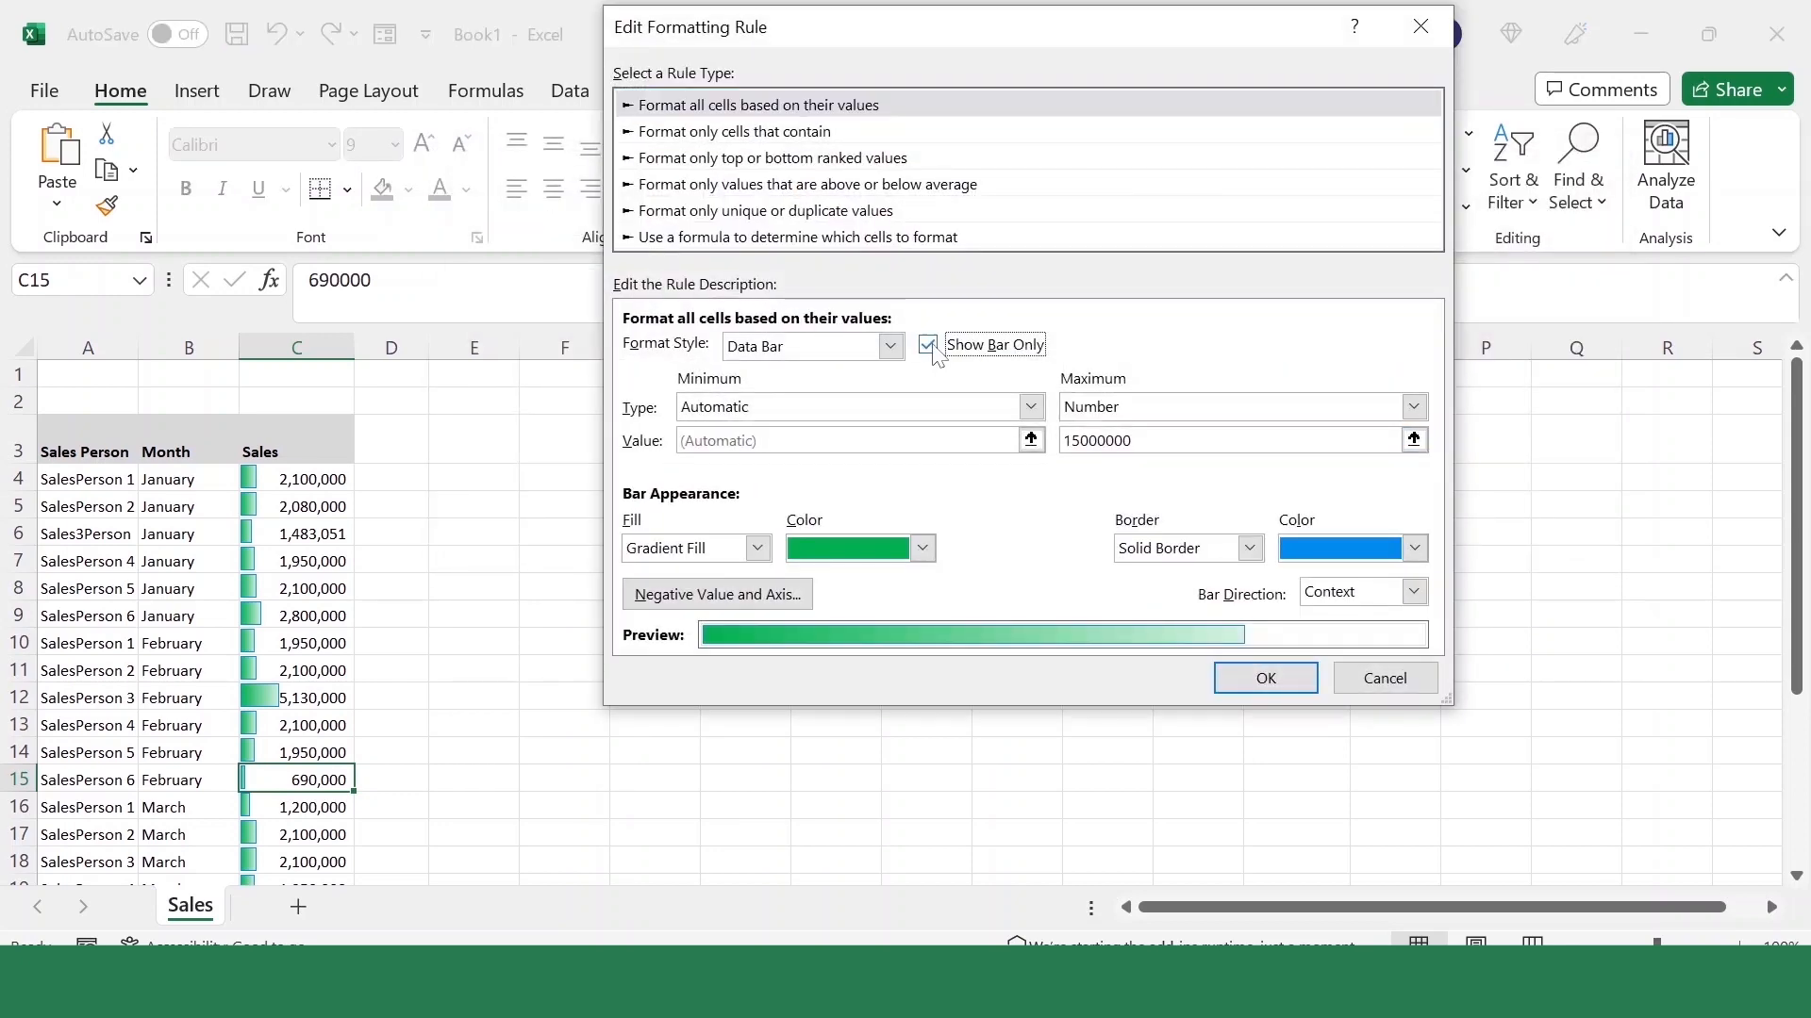
pyautogui.click(1265, 679)
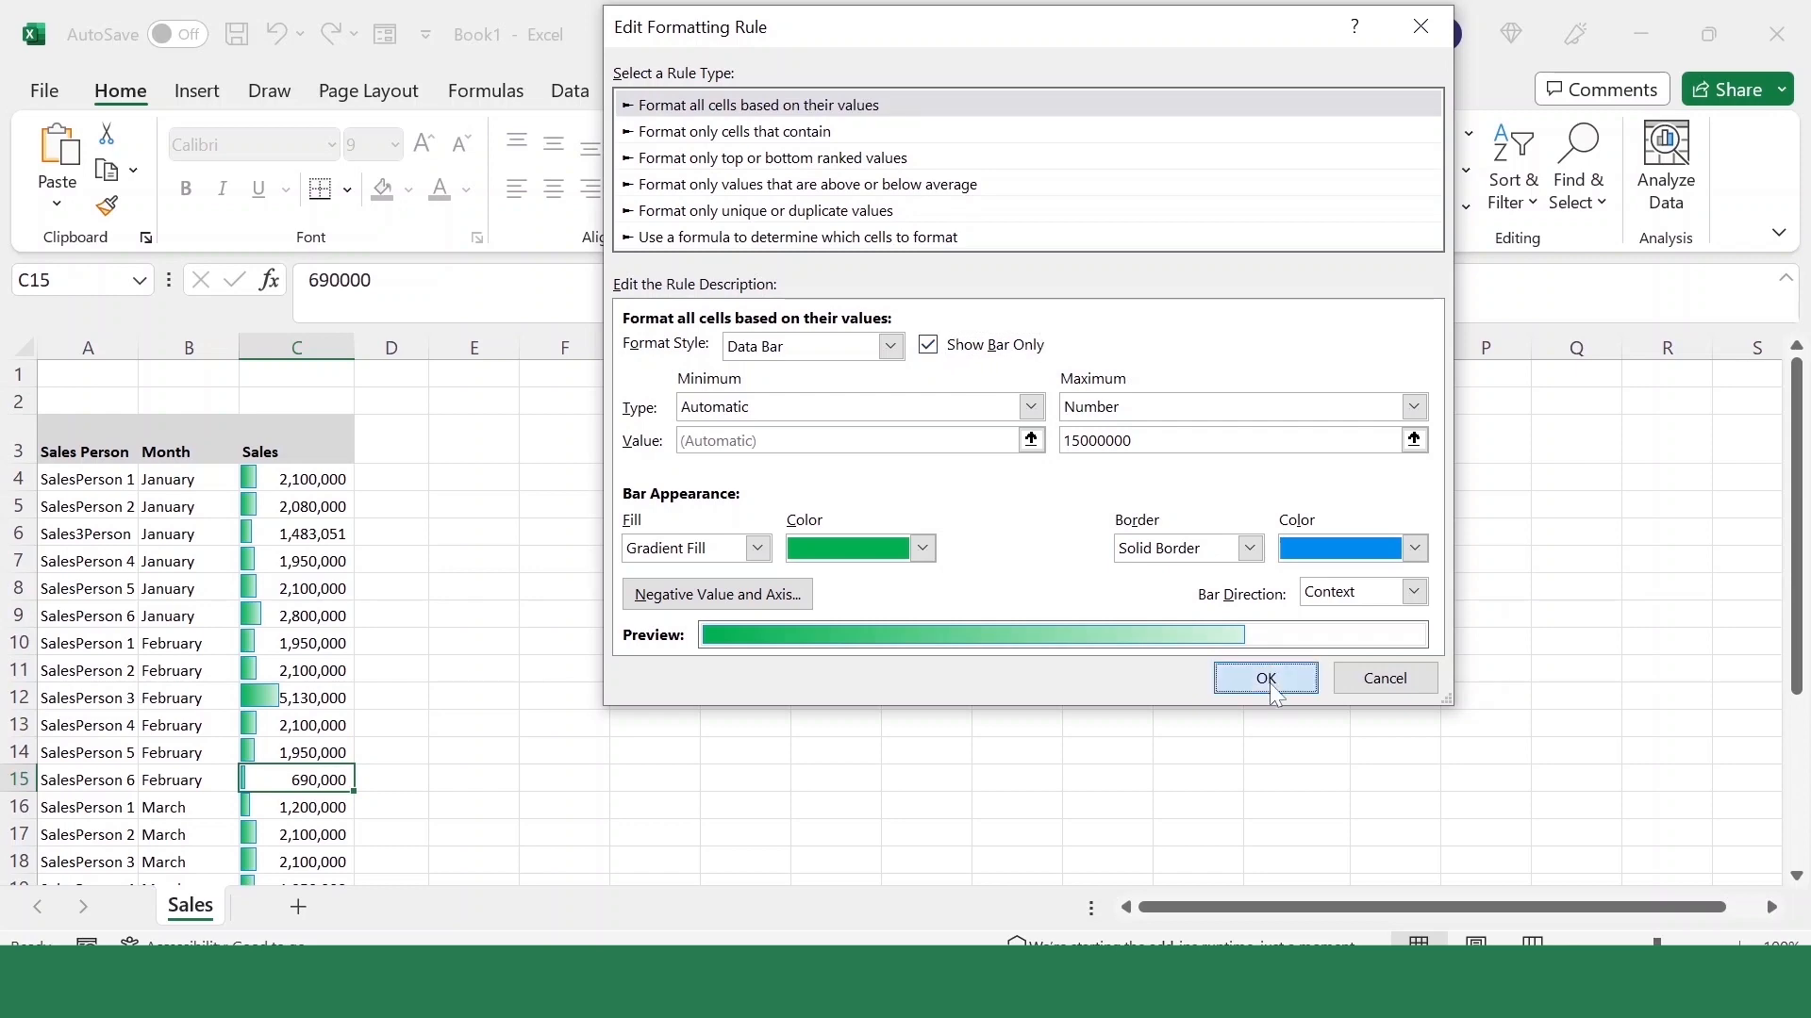
pyautogui.click(1349, 547)
pyautogui.scroll(-2, 317, 627)
pyautogui.scroll(-4, 317, 627)
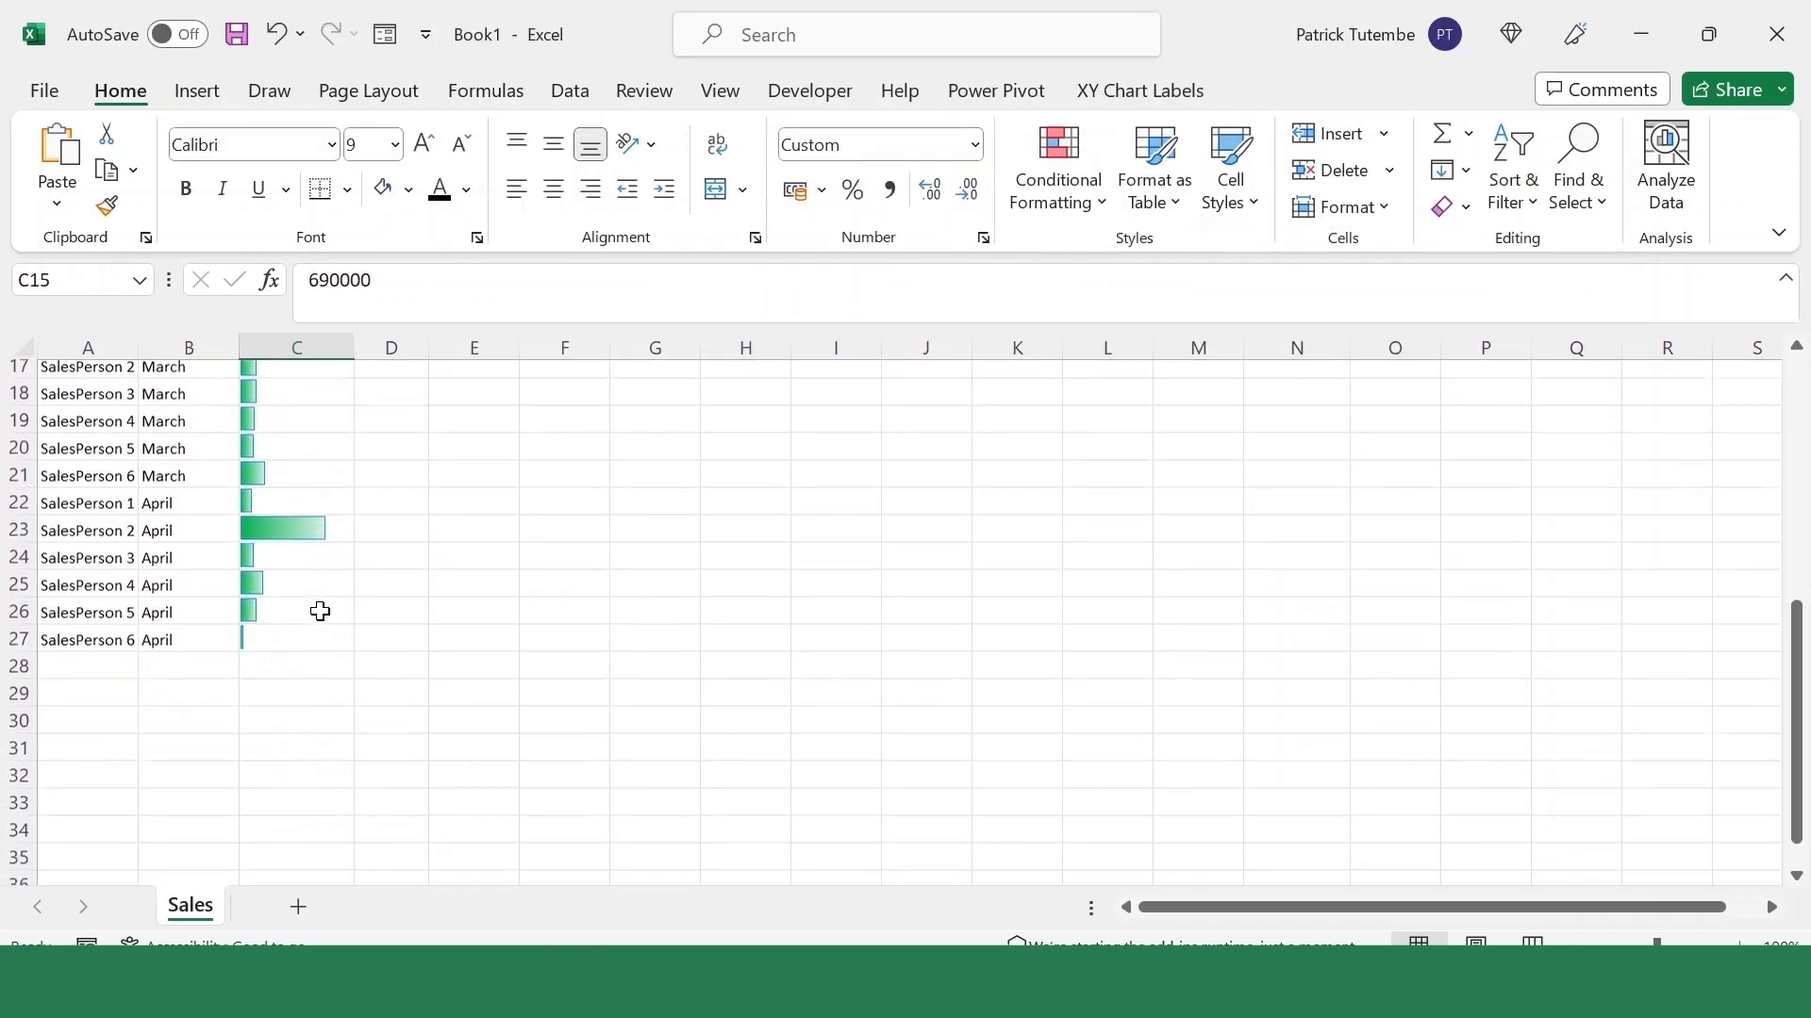
pyautogui.scroll(6, 355, 589)
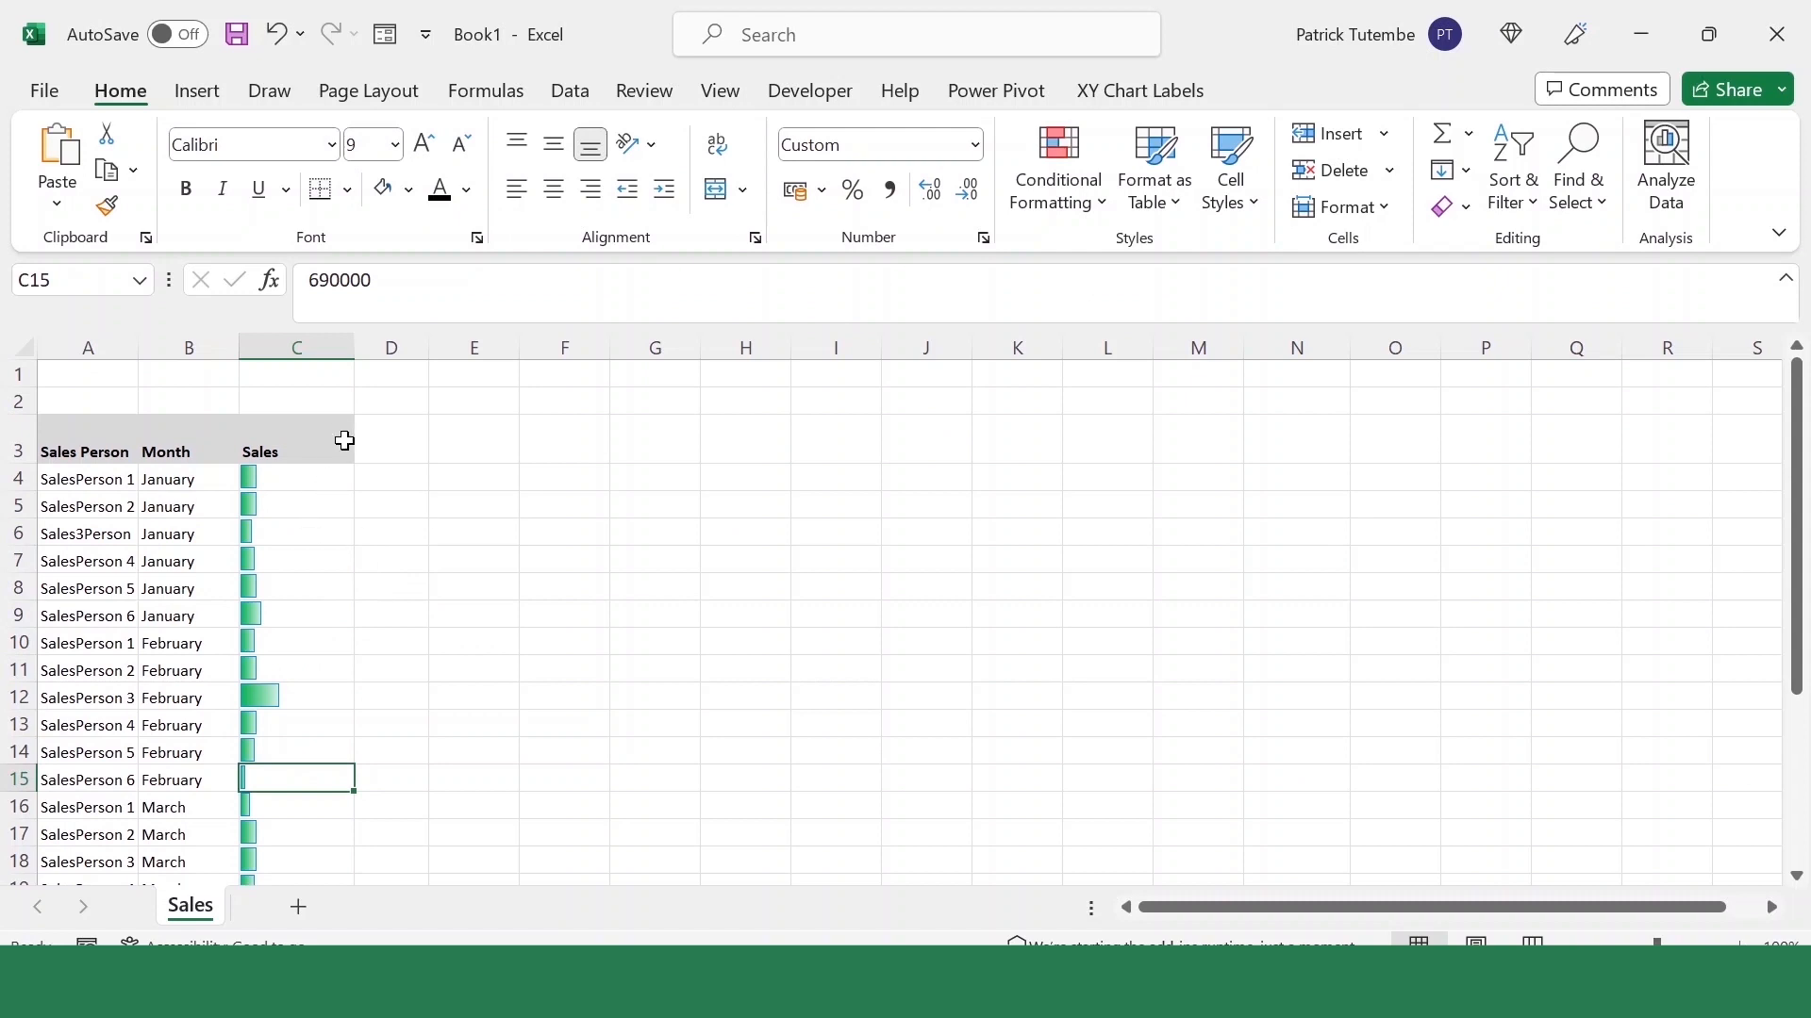
pyautogui.scroll(-2, 299, 498)
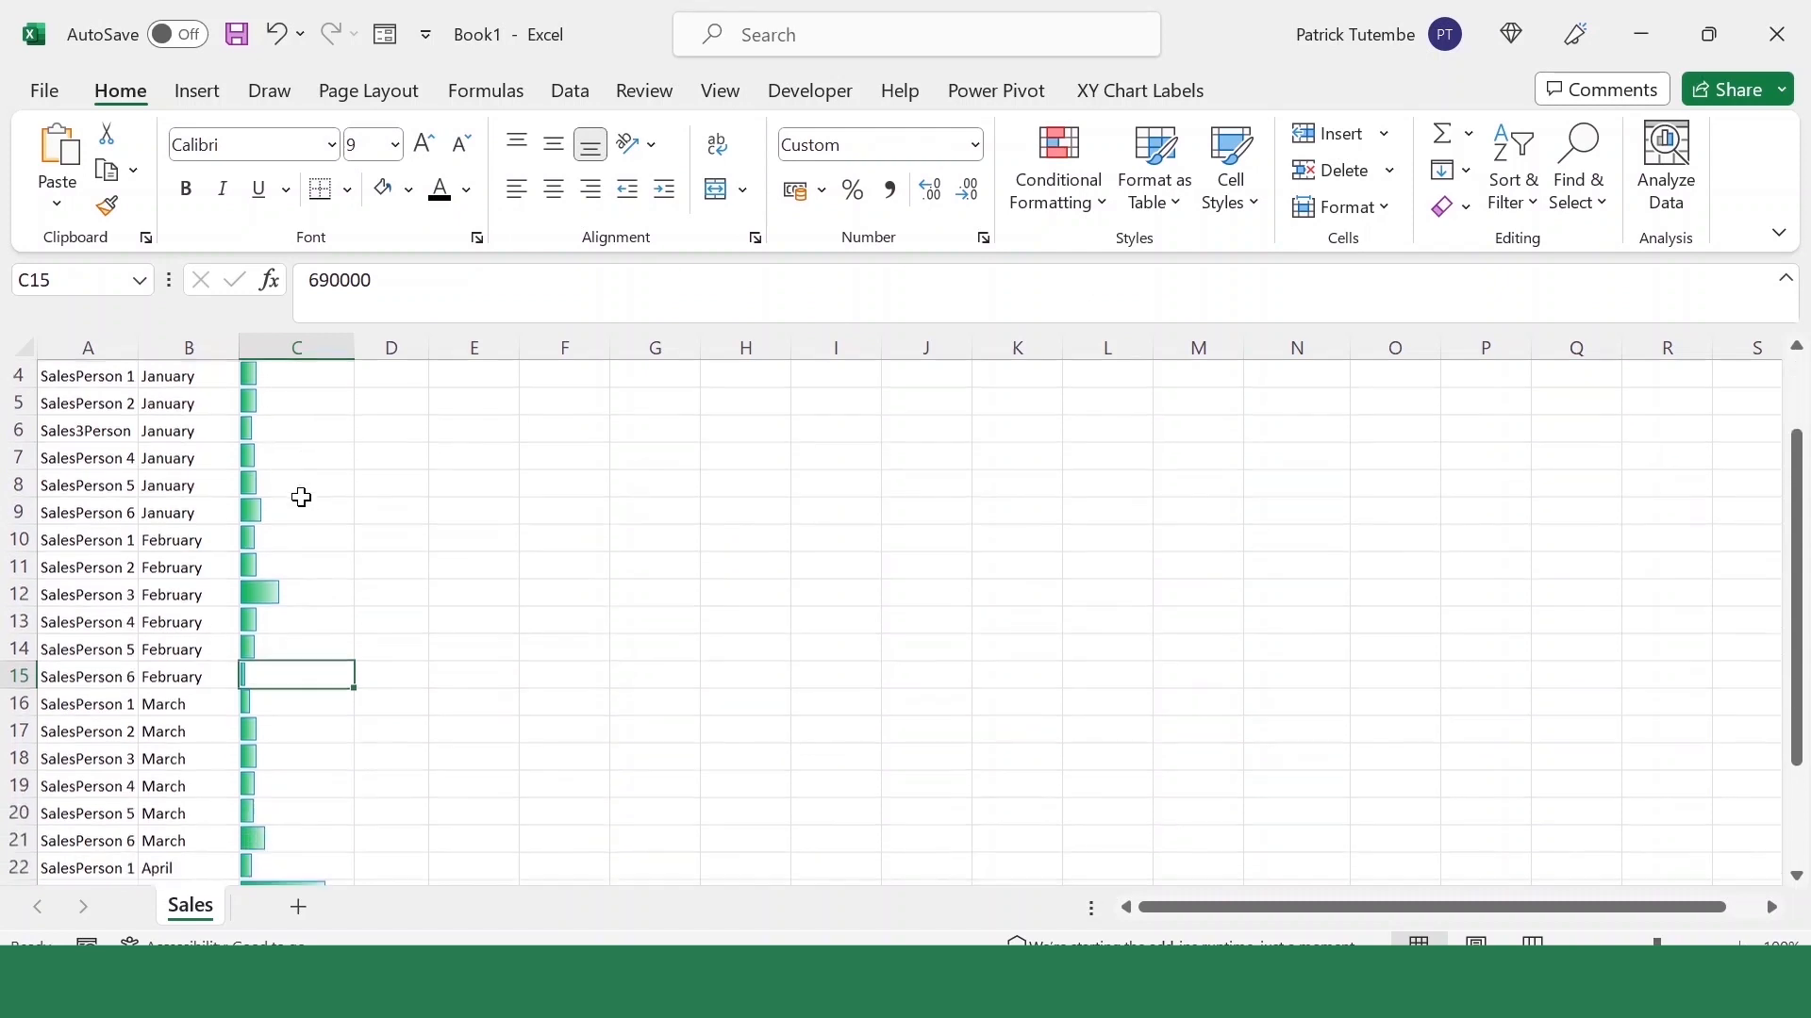
pyautogui.scroll(2, 301, 498)
# Open the data bar rule covering cell C5 for editing and change its format style to Icon Sets
pyautogui.click(301, 501)
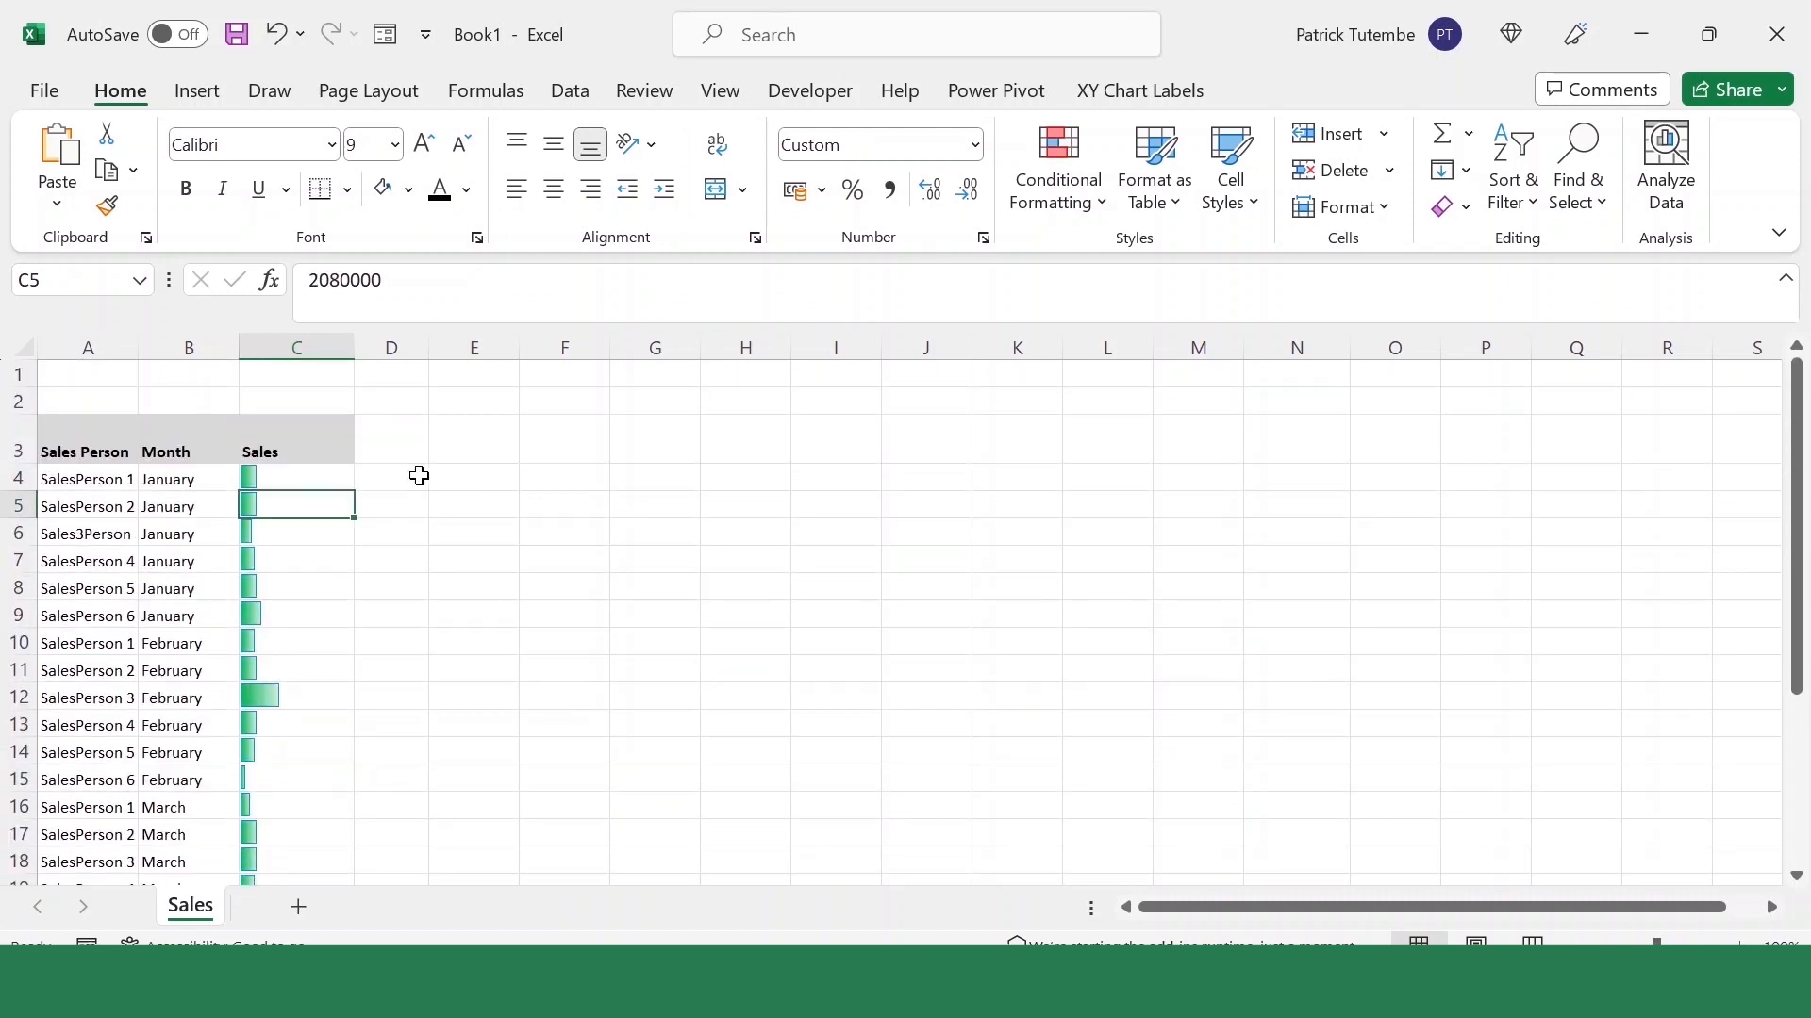
pyautogui.click(1108, 206)
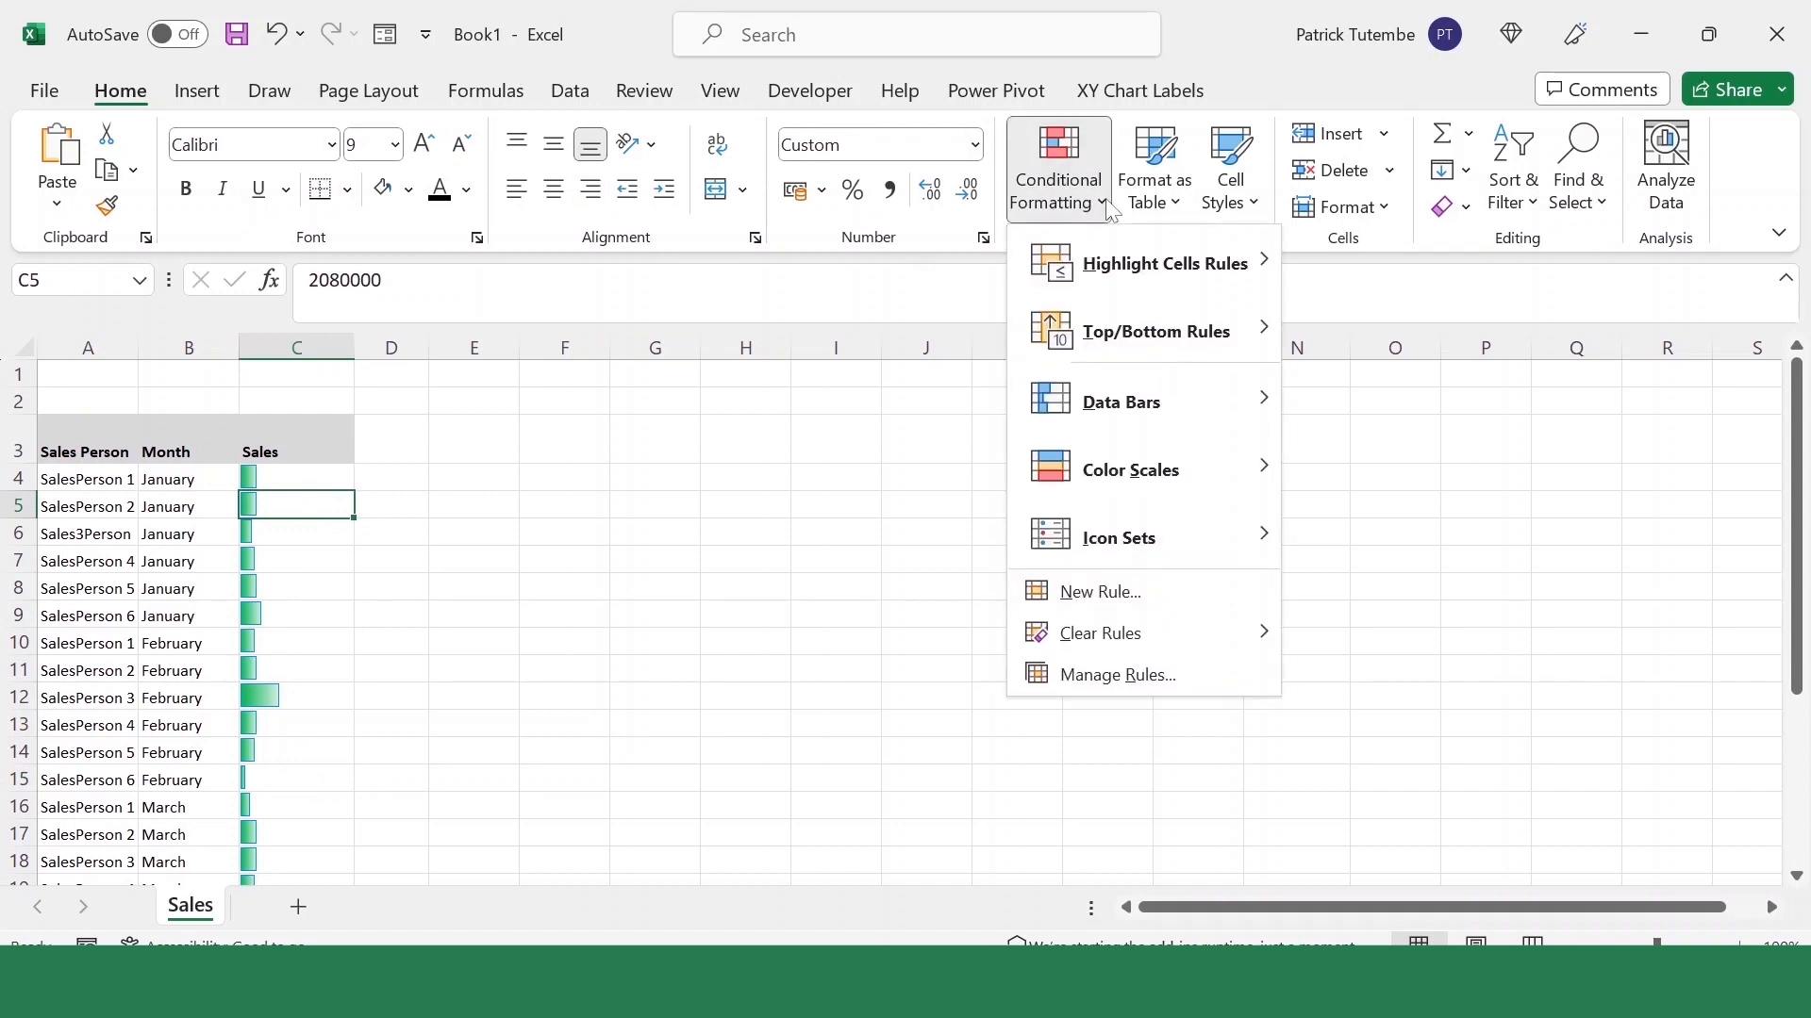
pyautogui.click(1123, 675)
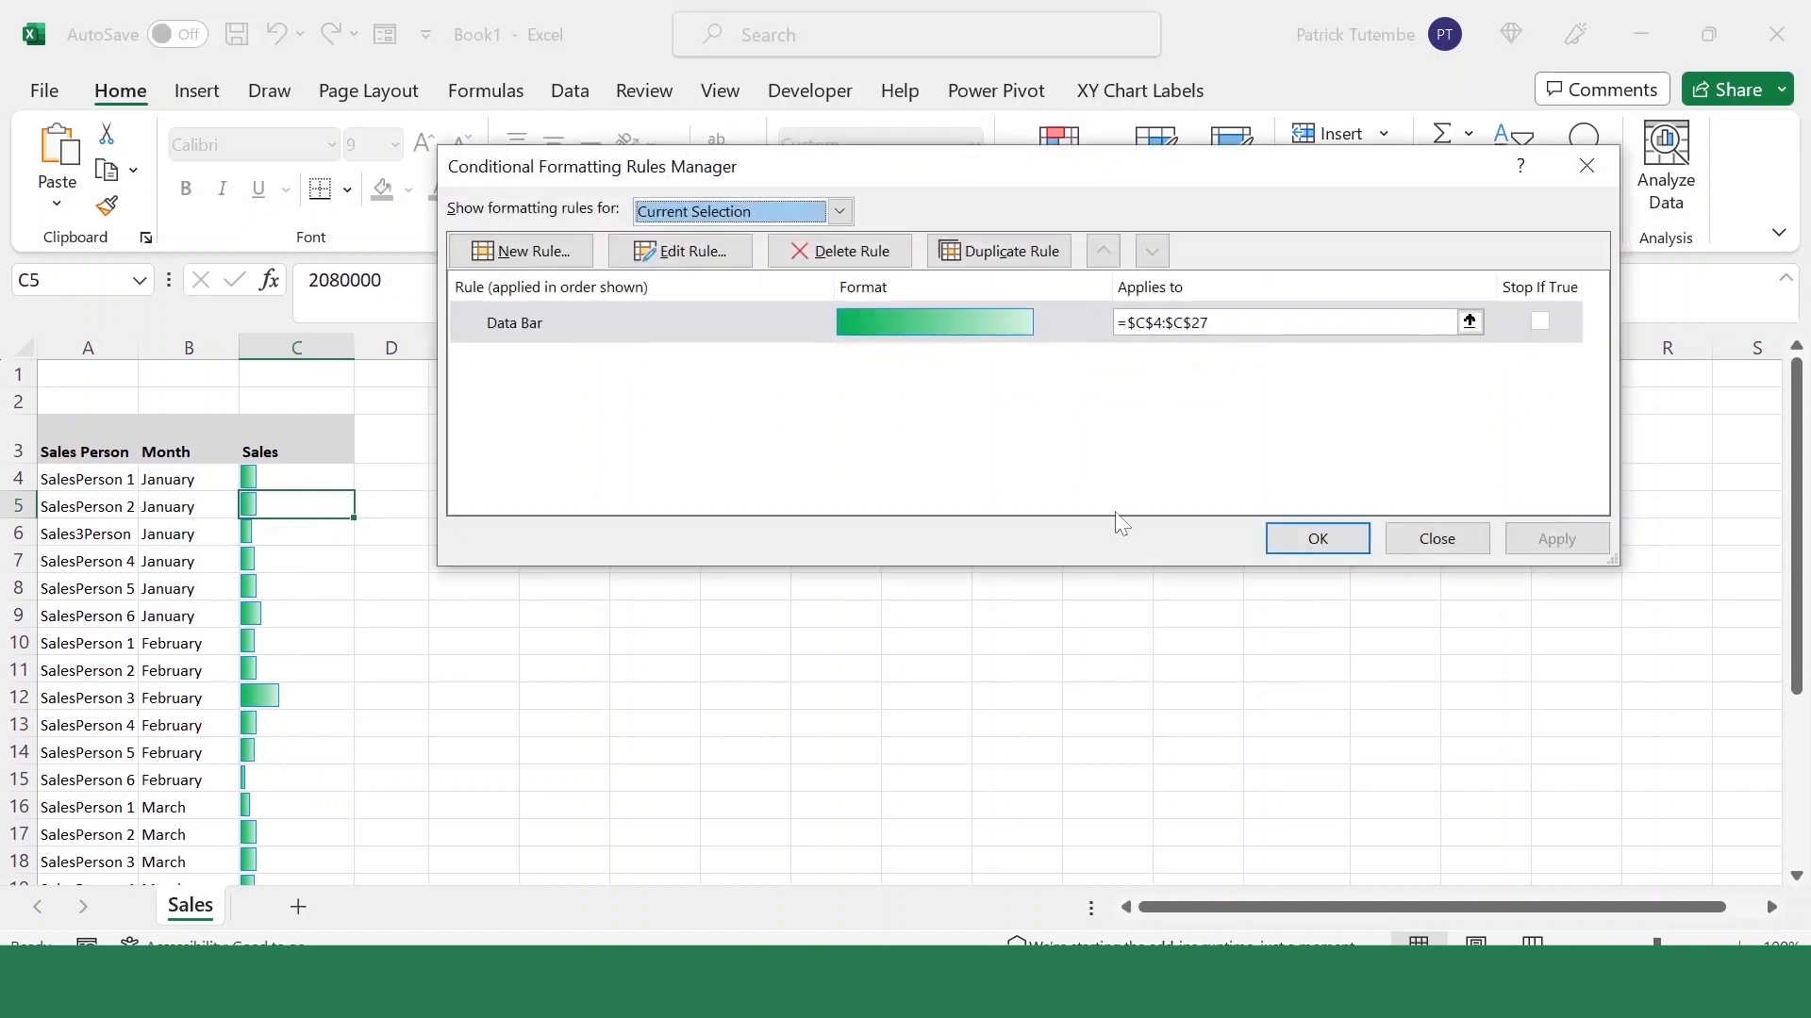
pyautogui.click(628, 309)
pyautogui.click(679, 251)
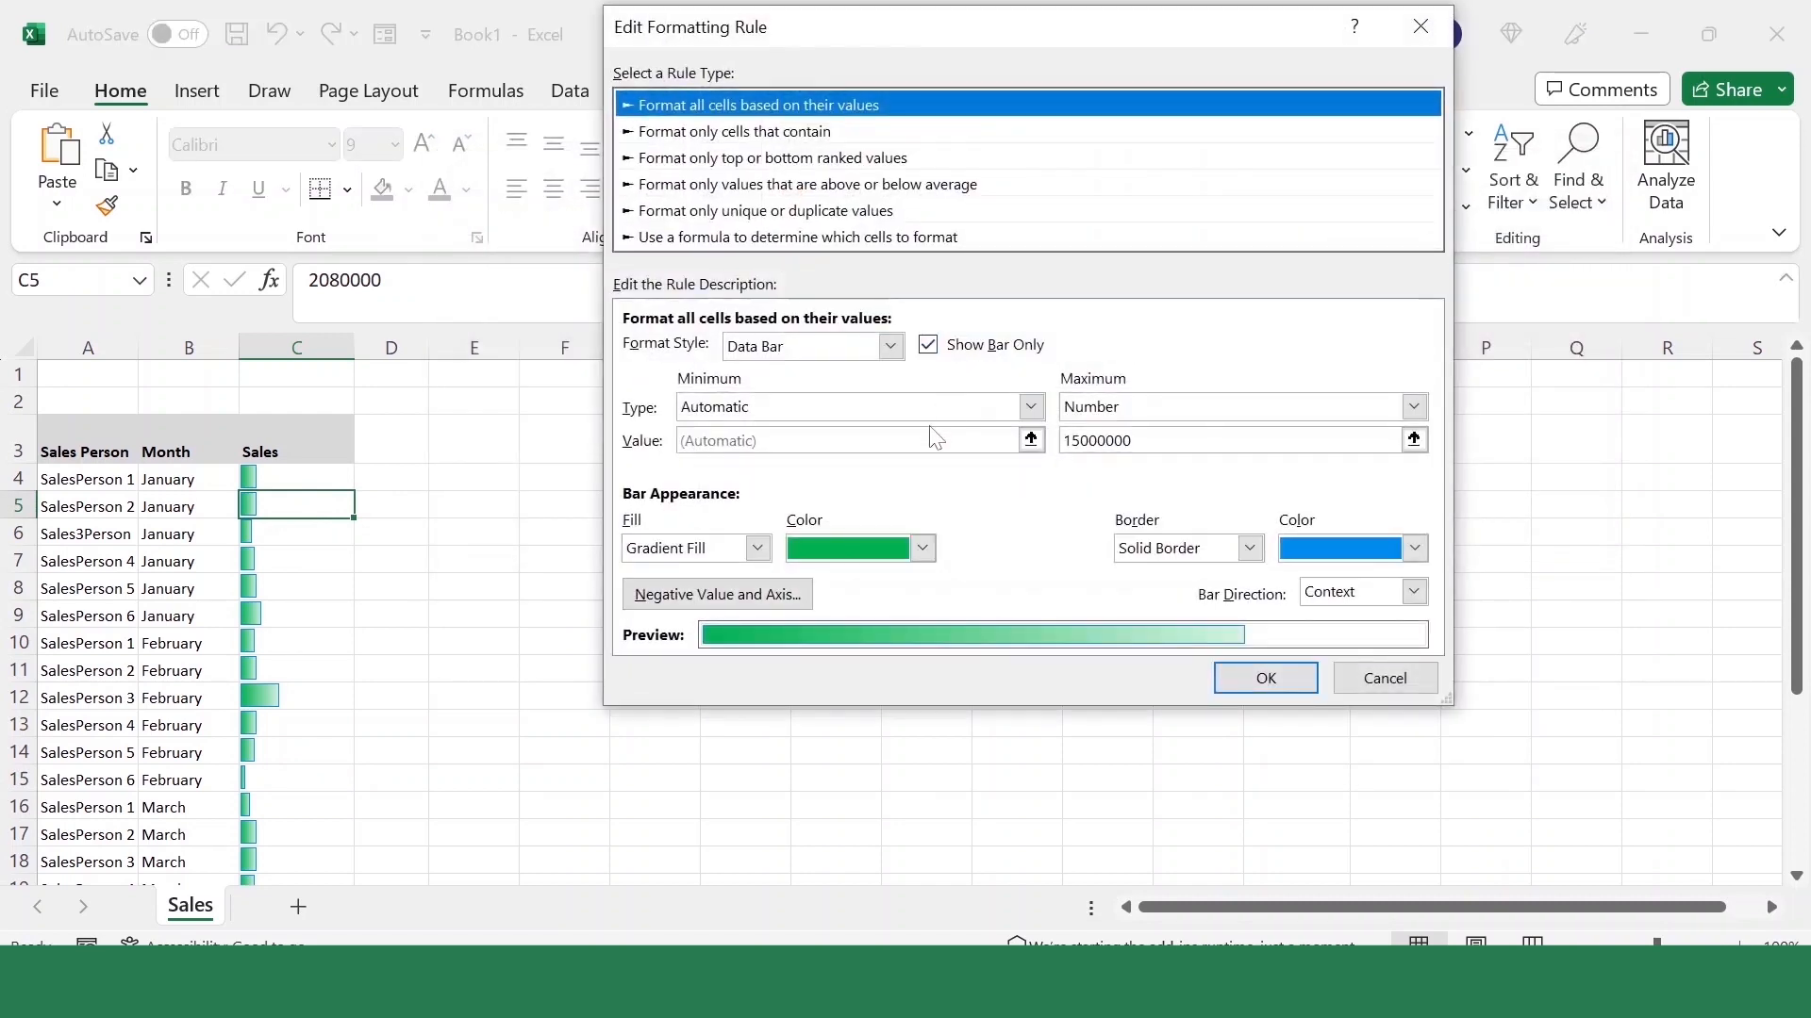
pyautogui.click(890, 347)
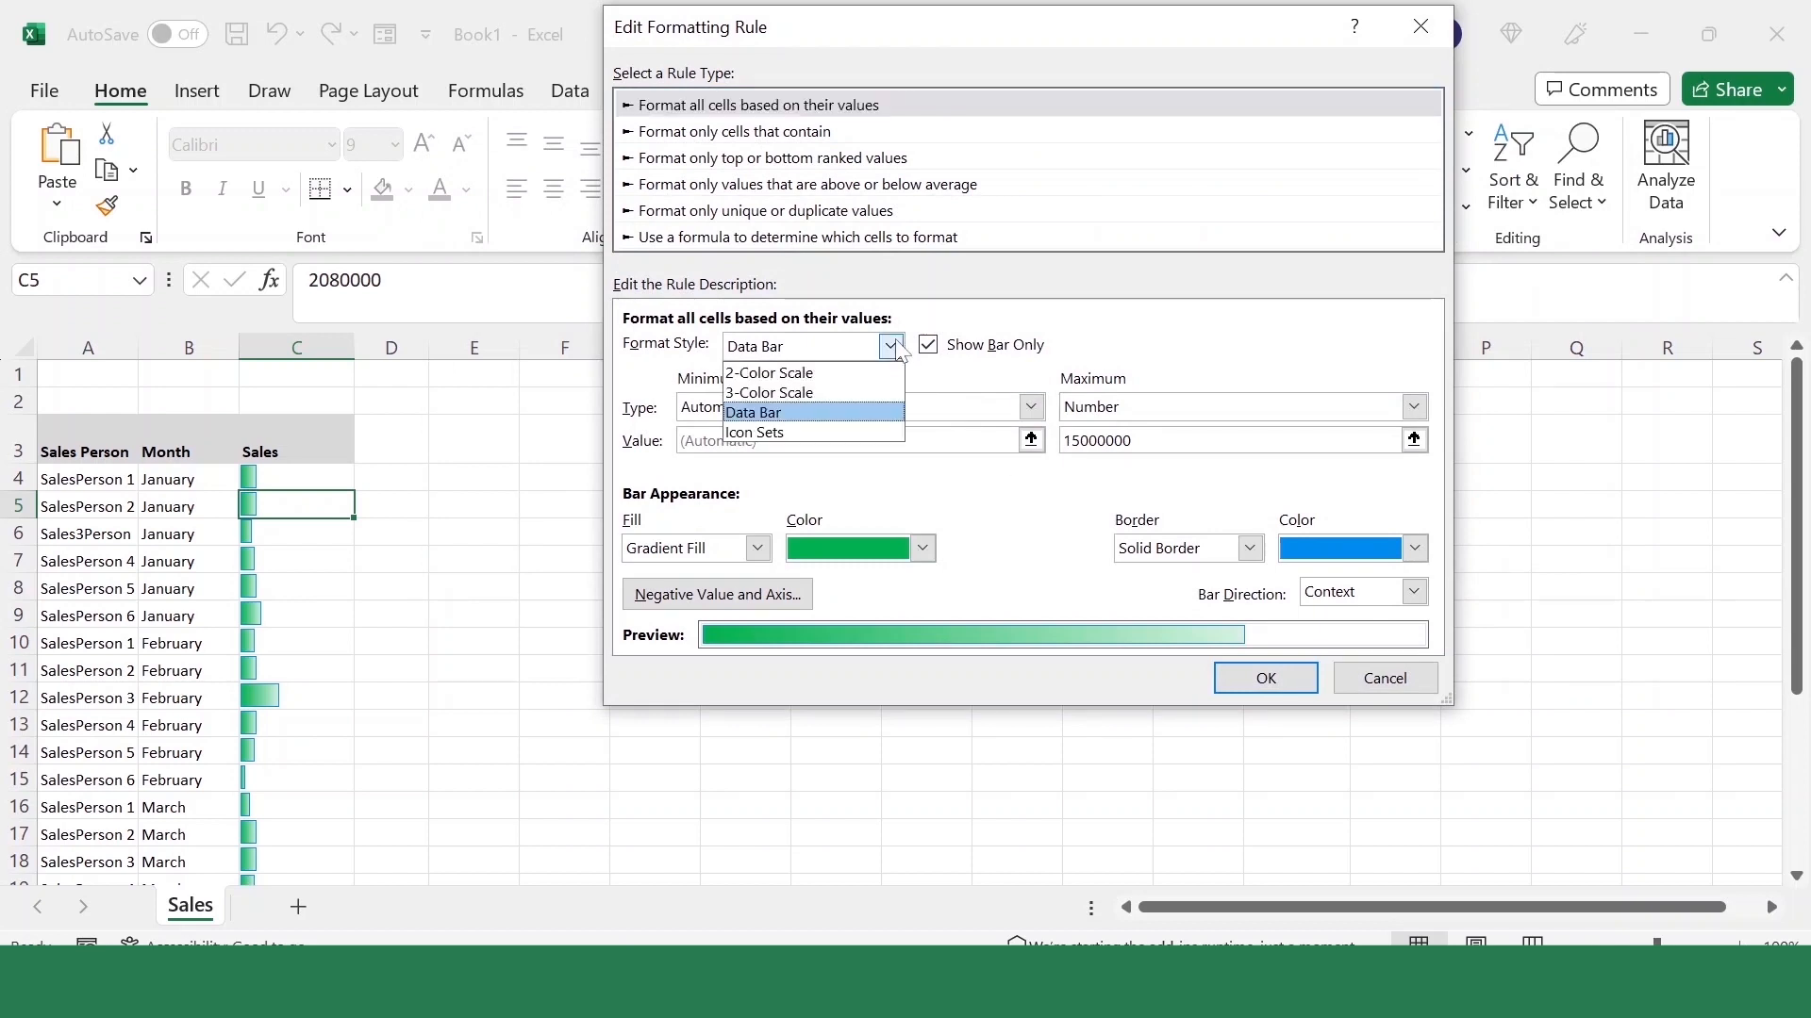
pyautogui.click(815, 432)
# Choose the red diamond, yellow triangle and green circle icon style, apply the rule to C4:C27, and check the icons
pyautogui.click(888, 393)
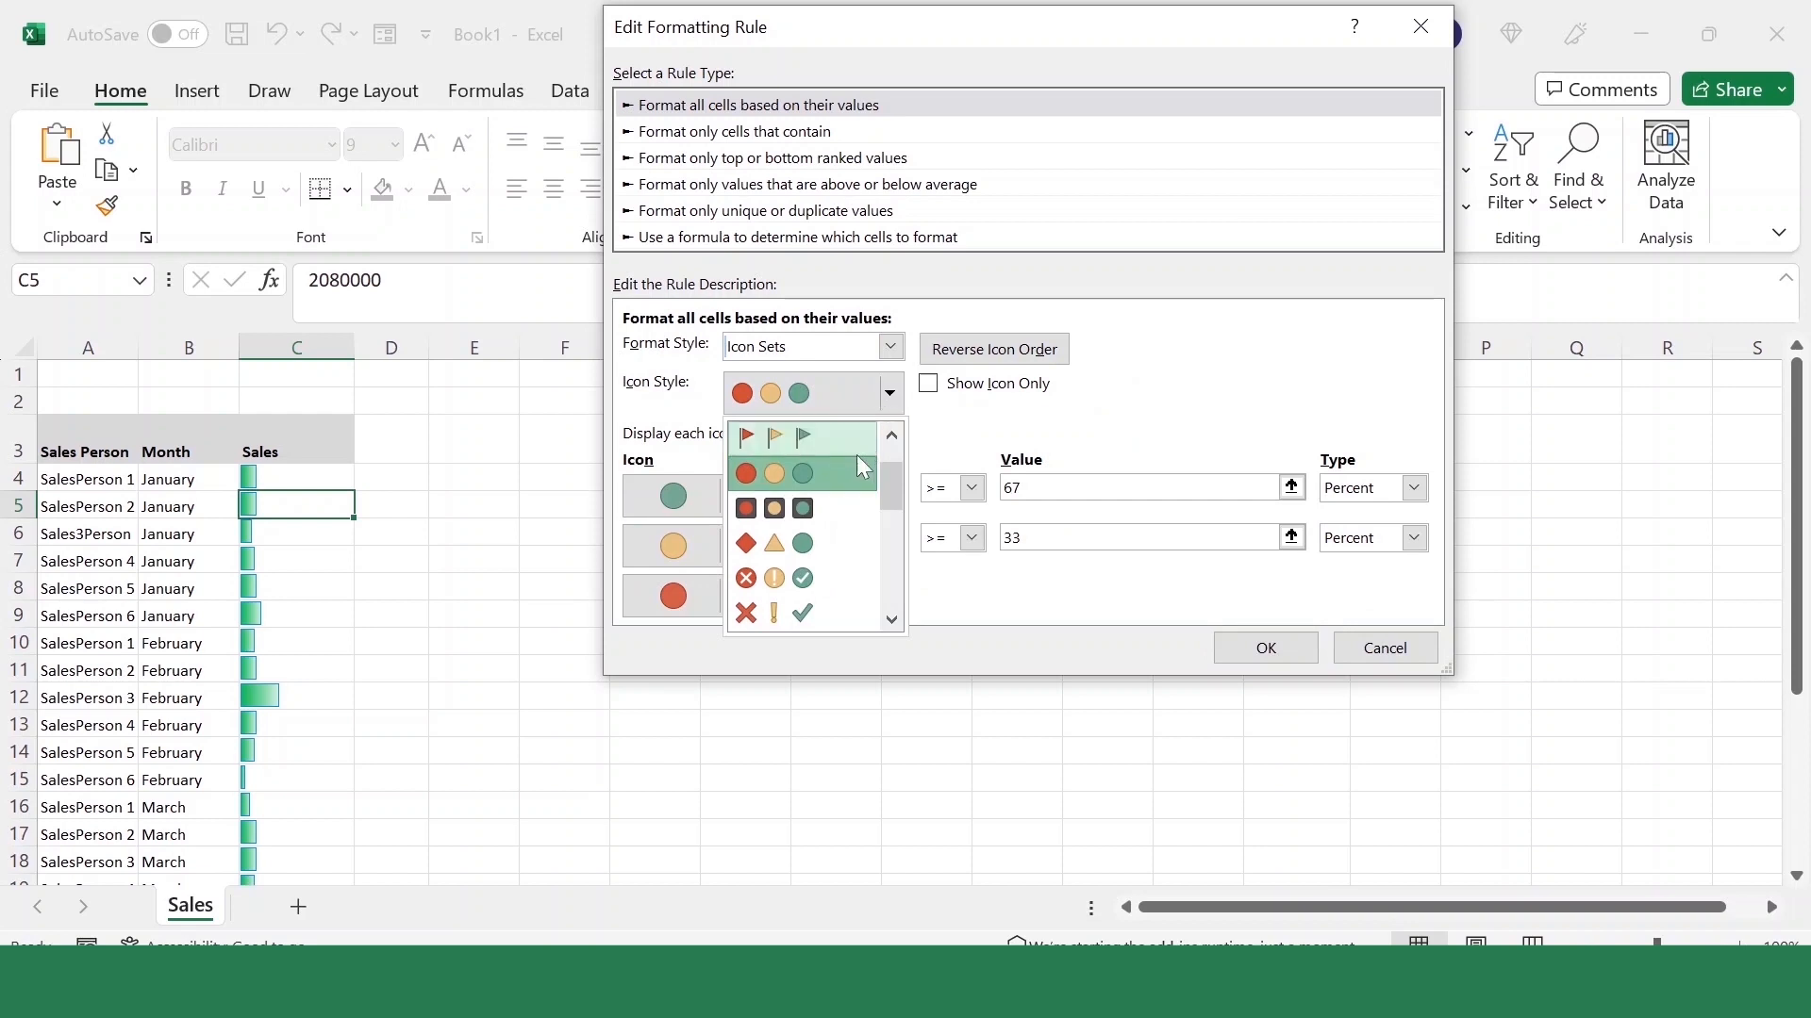
pyautogui.click(806, 546)
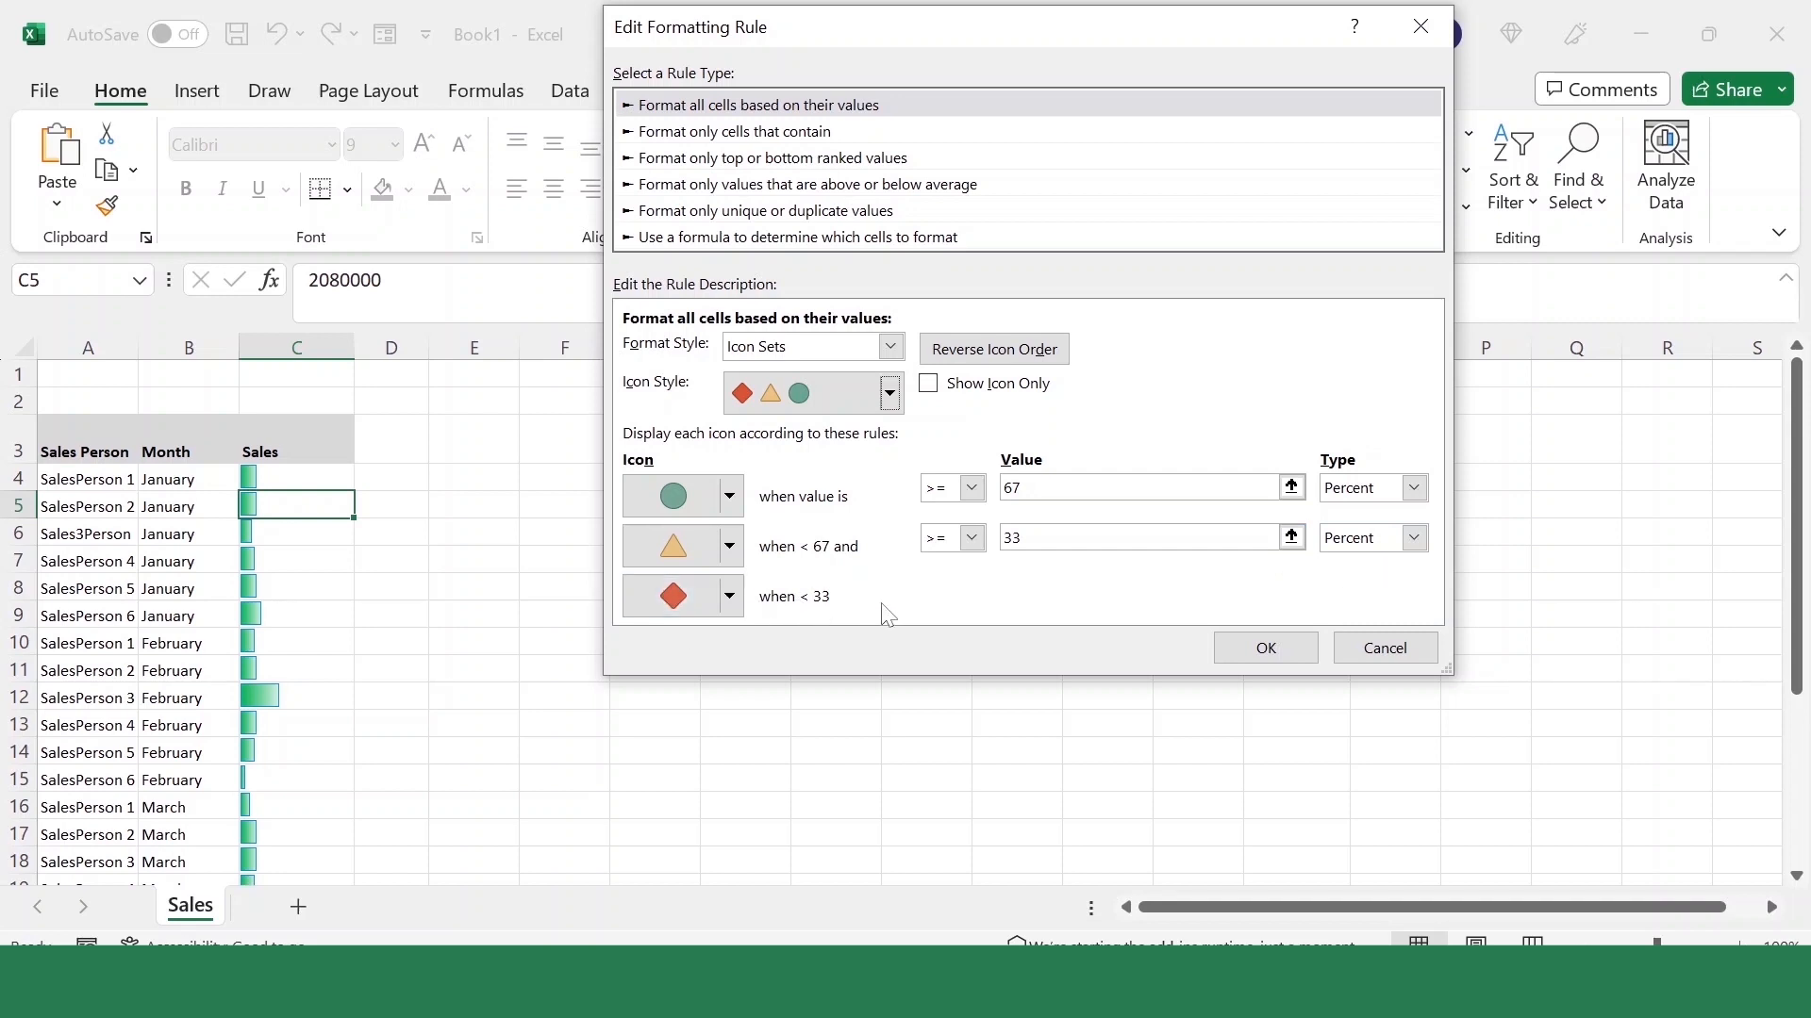
pyautogui.click(1288, 645)
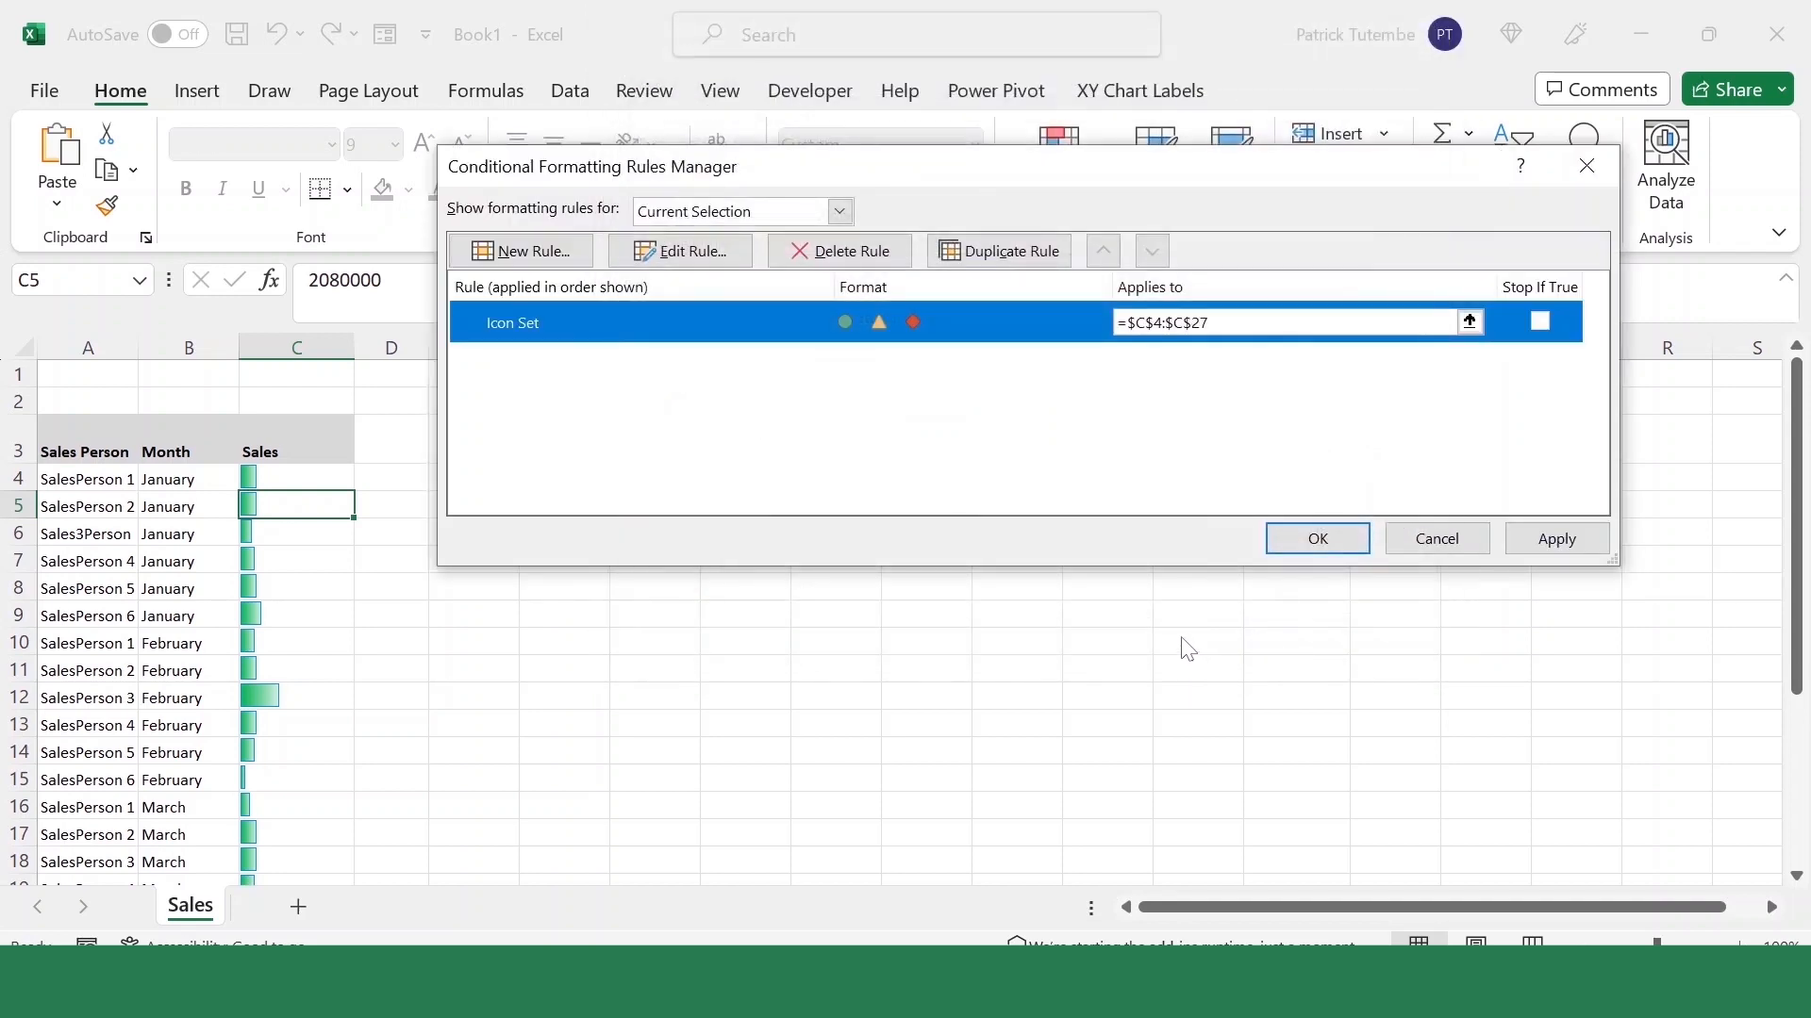
pyautogui.click(1556, 538)
pyautogui.click(1317, 538)
pyautogui.scroll(-3, 314, 706)
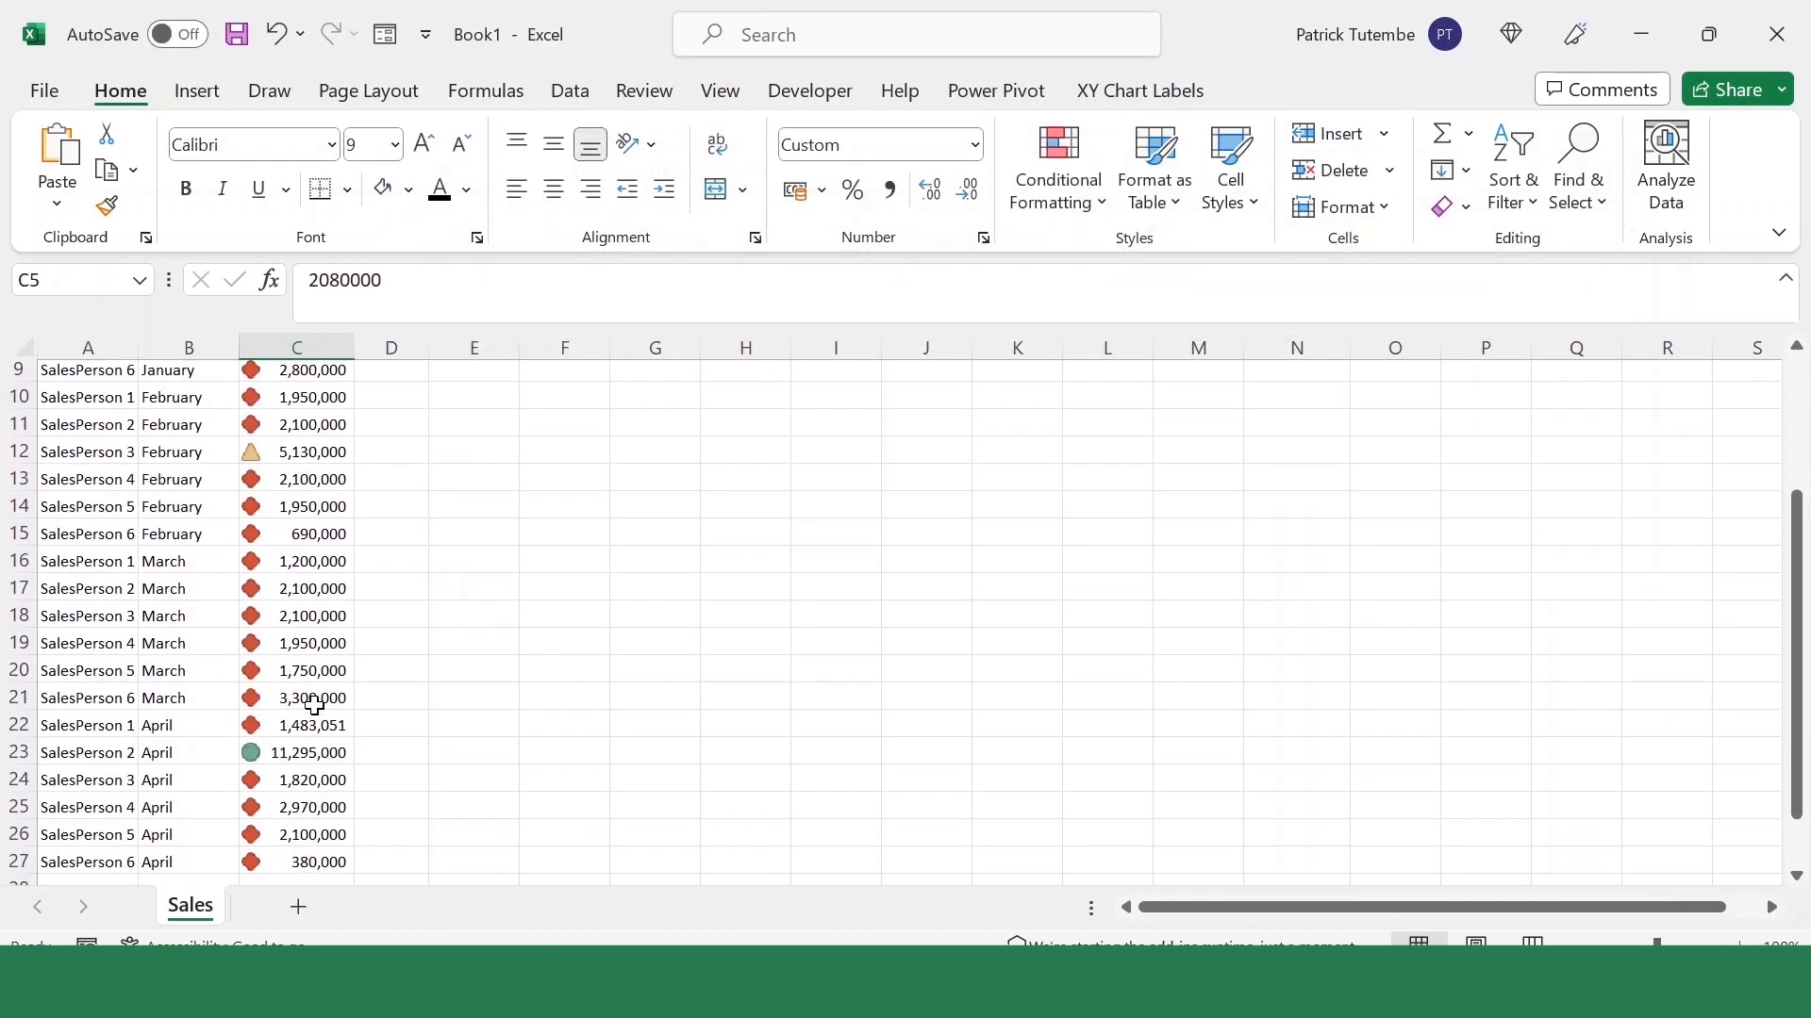
pyautogui.scroll(-2, 320, 698)
pyautogui.scroll(5, 359, 679)
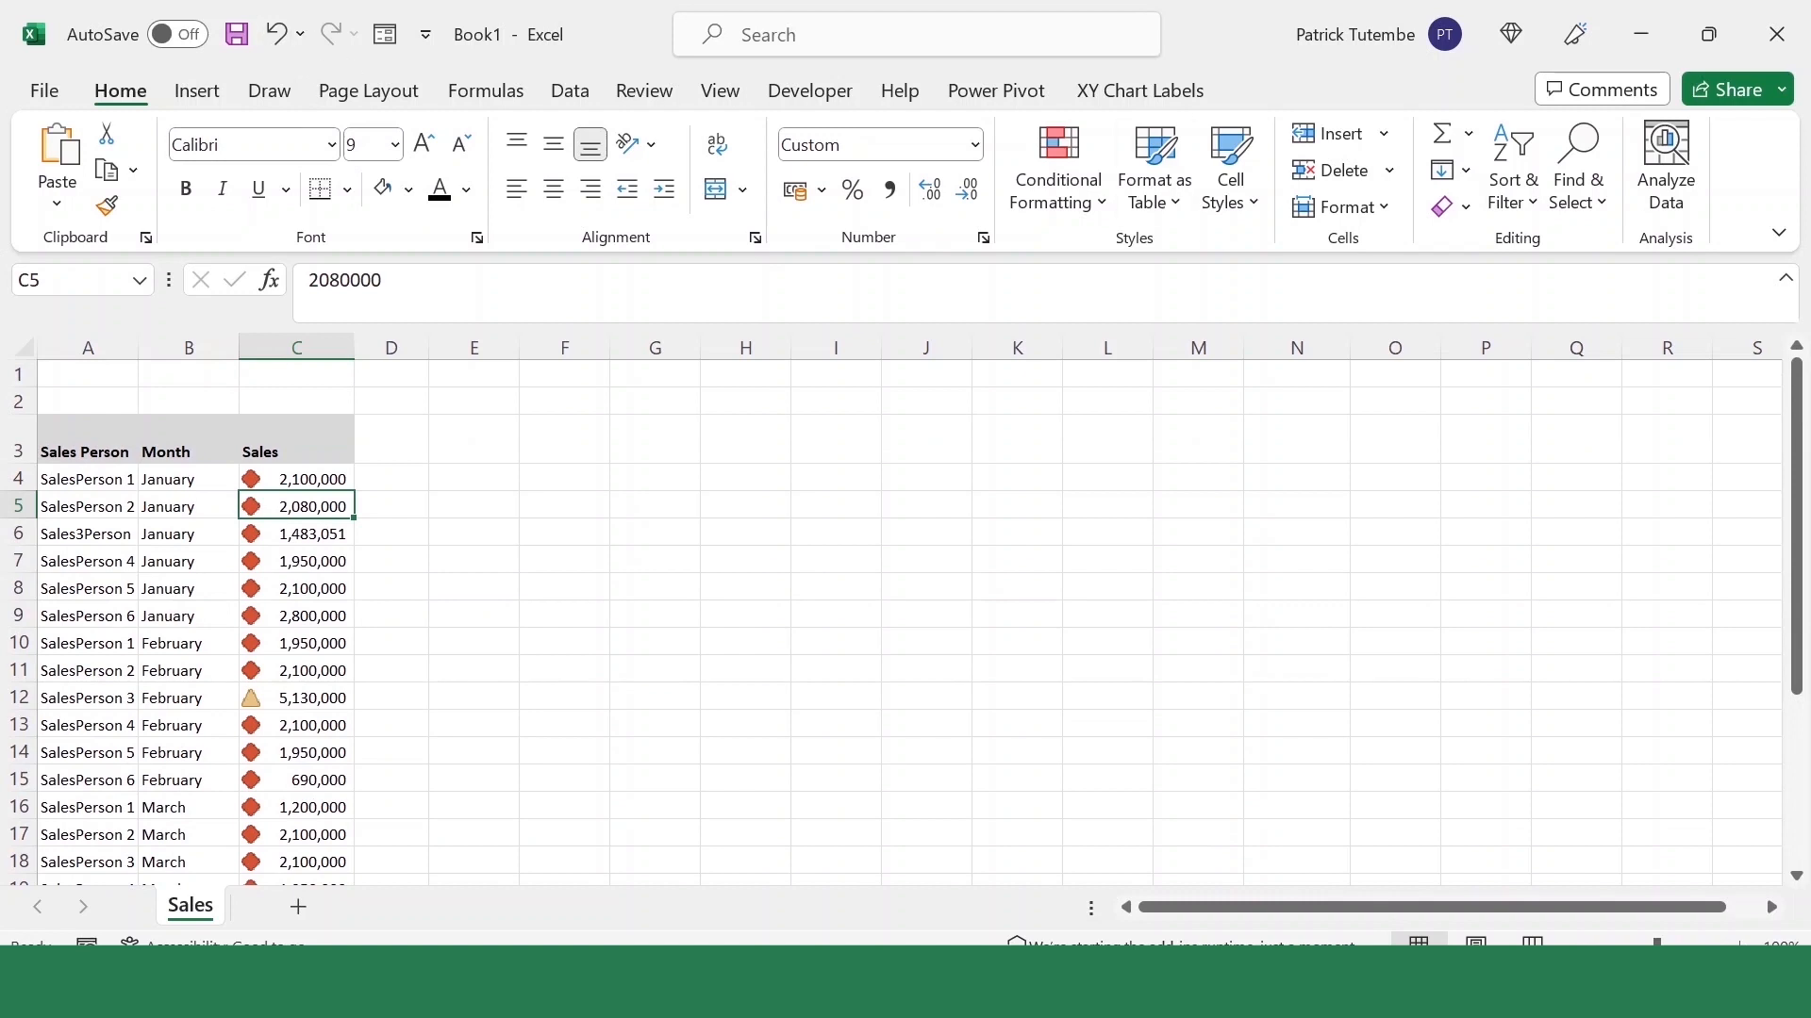
# Clear the conditional formatting rules from the entire sheet
pyautogui.click(1100, 204)
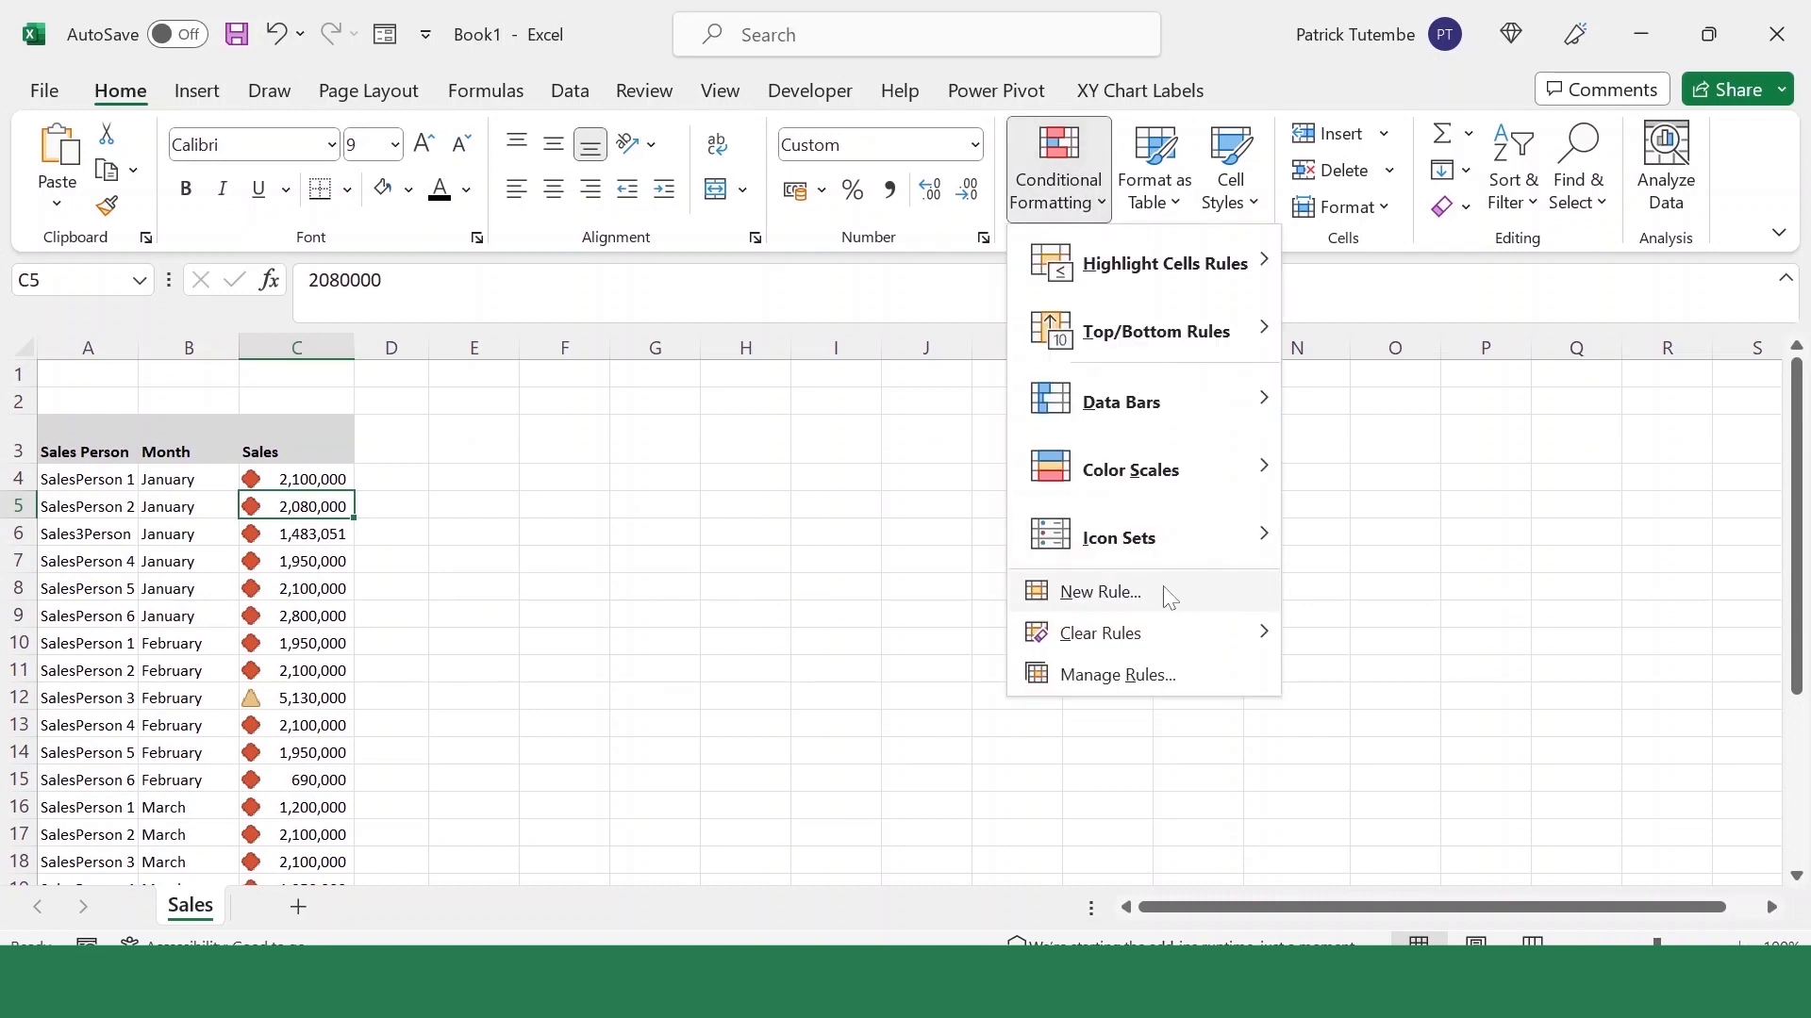
pyautogui.moveTo(1116, 640)
pyautogui.click(1367, 675)
# Apply the green circle, yellow triangle and red diamond icon set to cell C5
pyautogui.click(1099, 202)
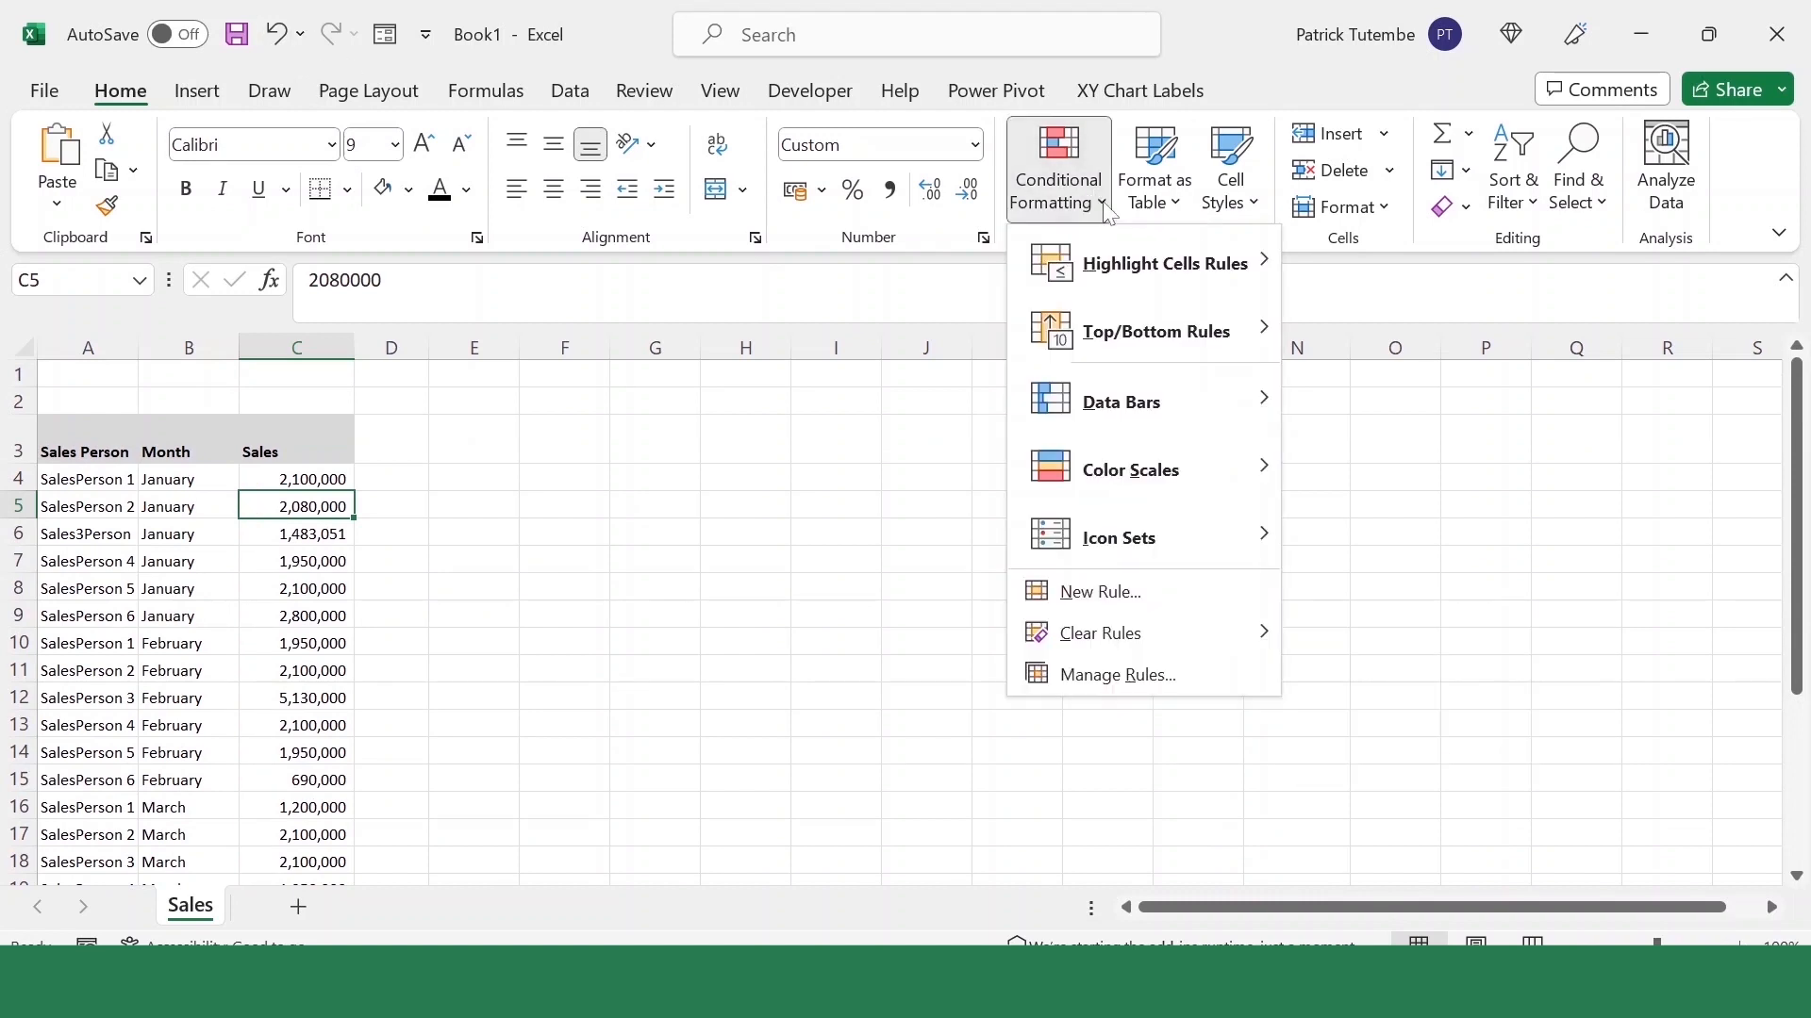
pyautogui.moveTo(1217, 546)
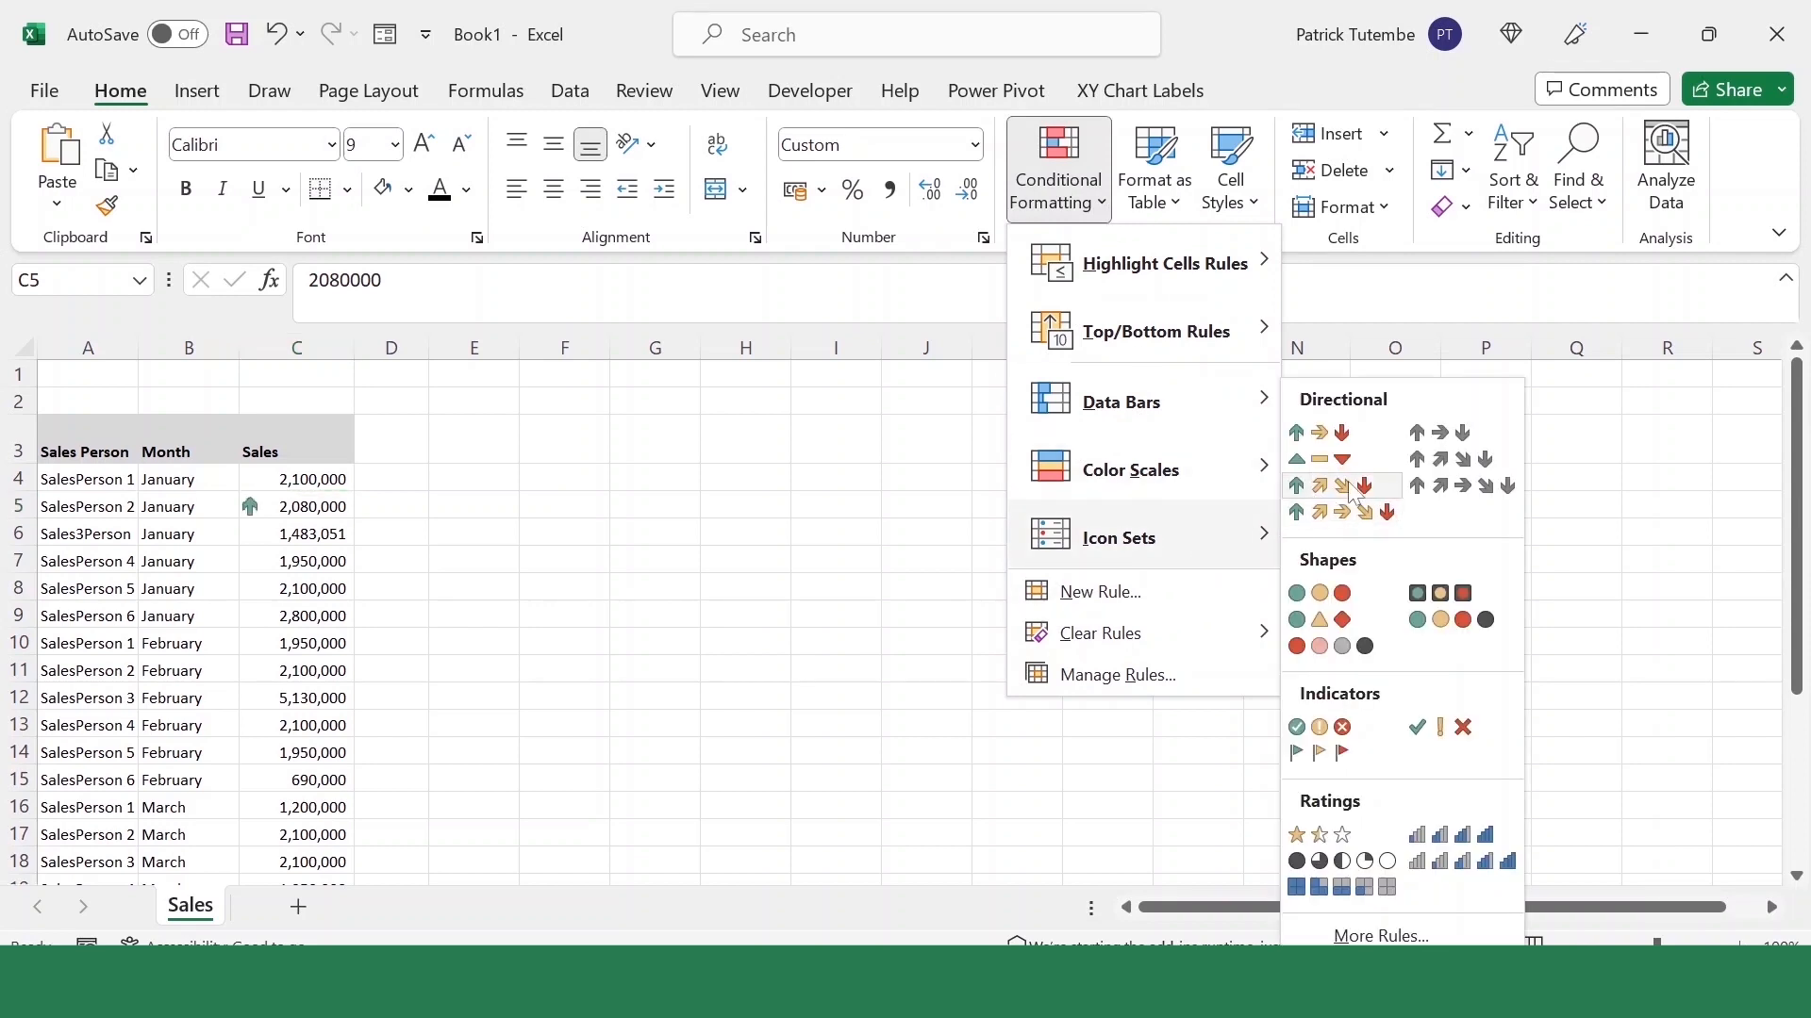
pyautogui.click(1344, 623)
# Select the sales values C4:C27 and apply the green circle, yellow triangle and red diamond icon set
pyautogui.moveTo(303, 479); pyautogui.dragTo(302, 841)
pyautogui.click(1103, 212)
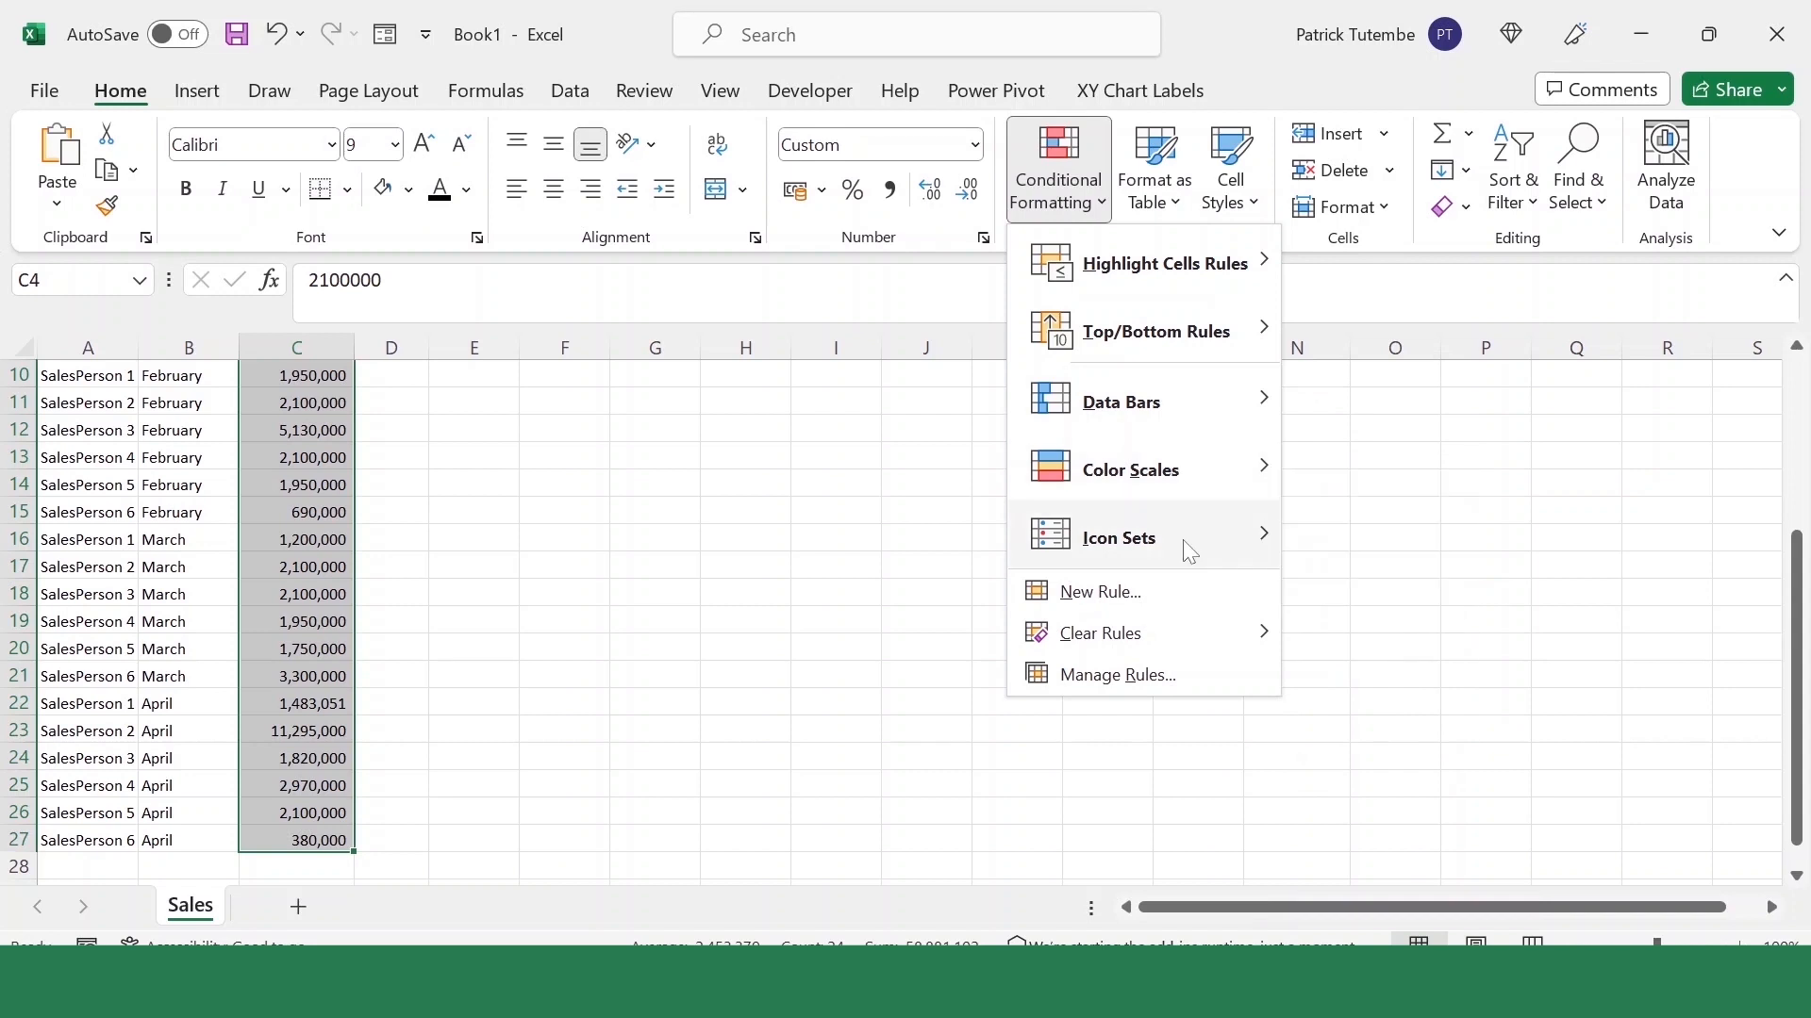
pyautogui.moveTo(1185, 542)
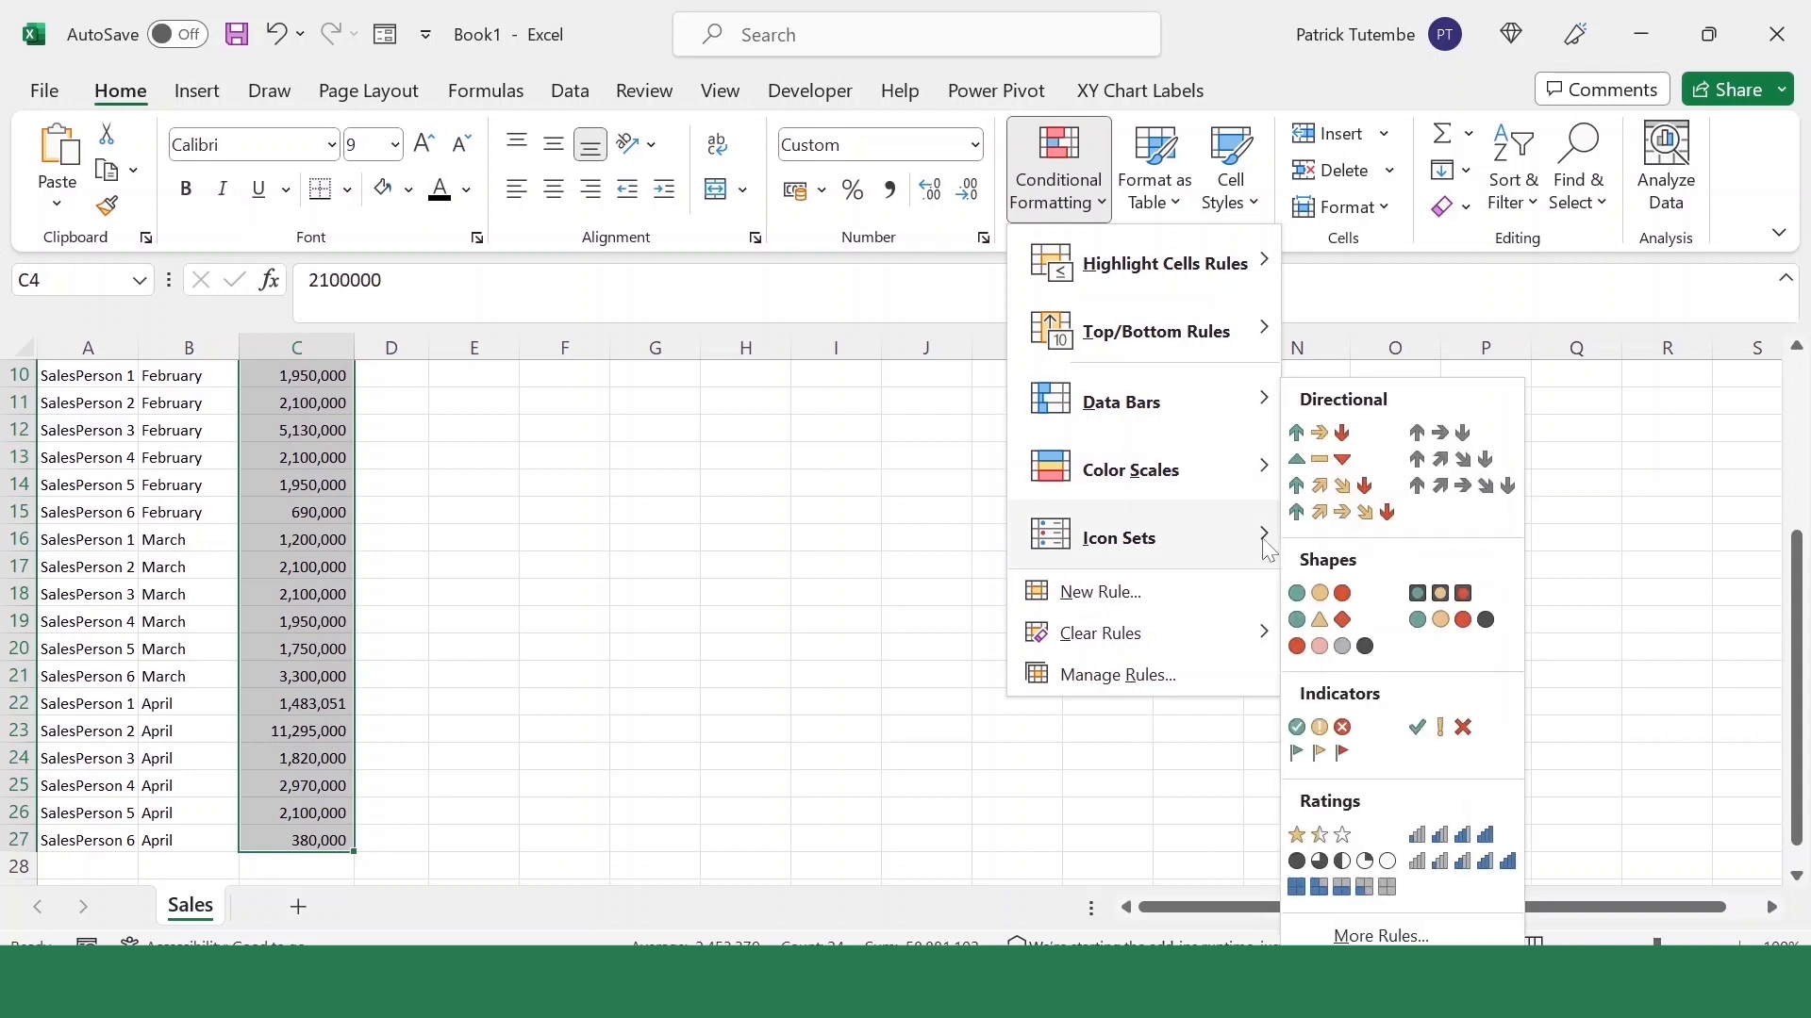
pyautogui.click(1323, 624)
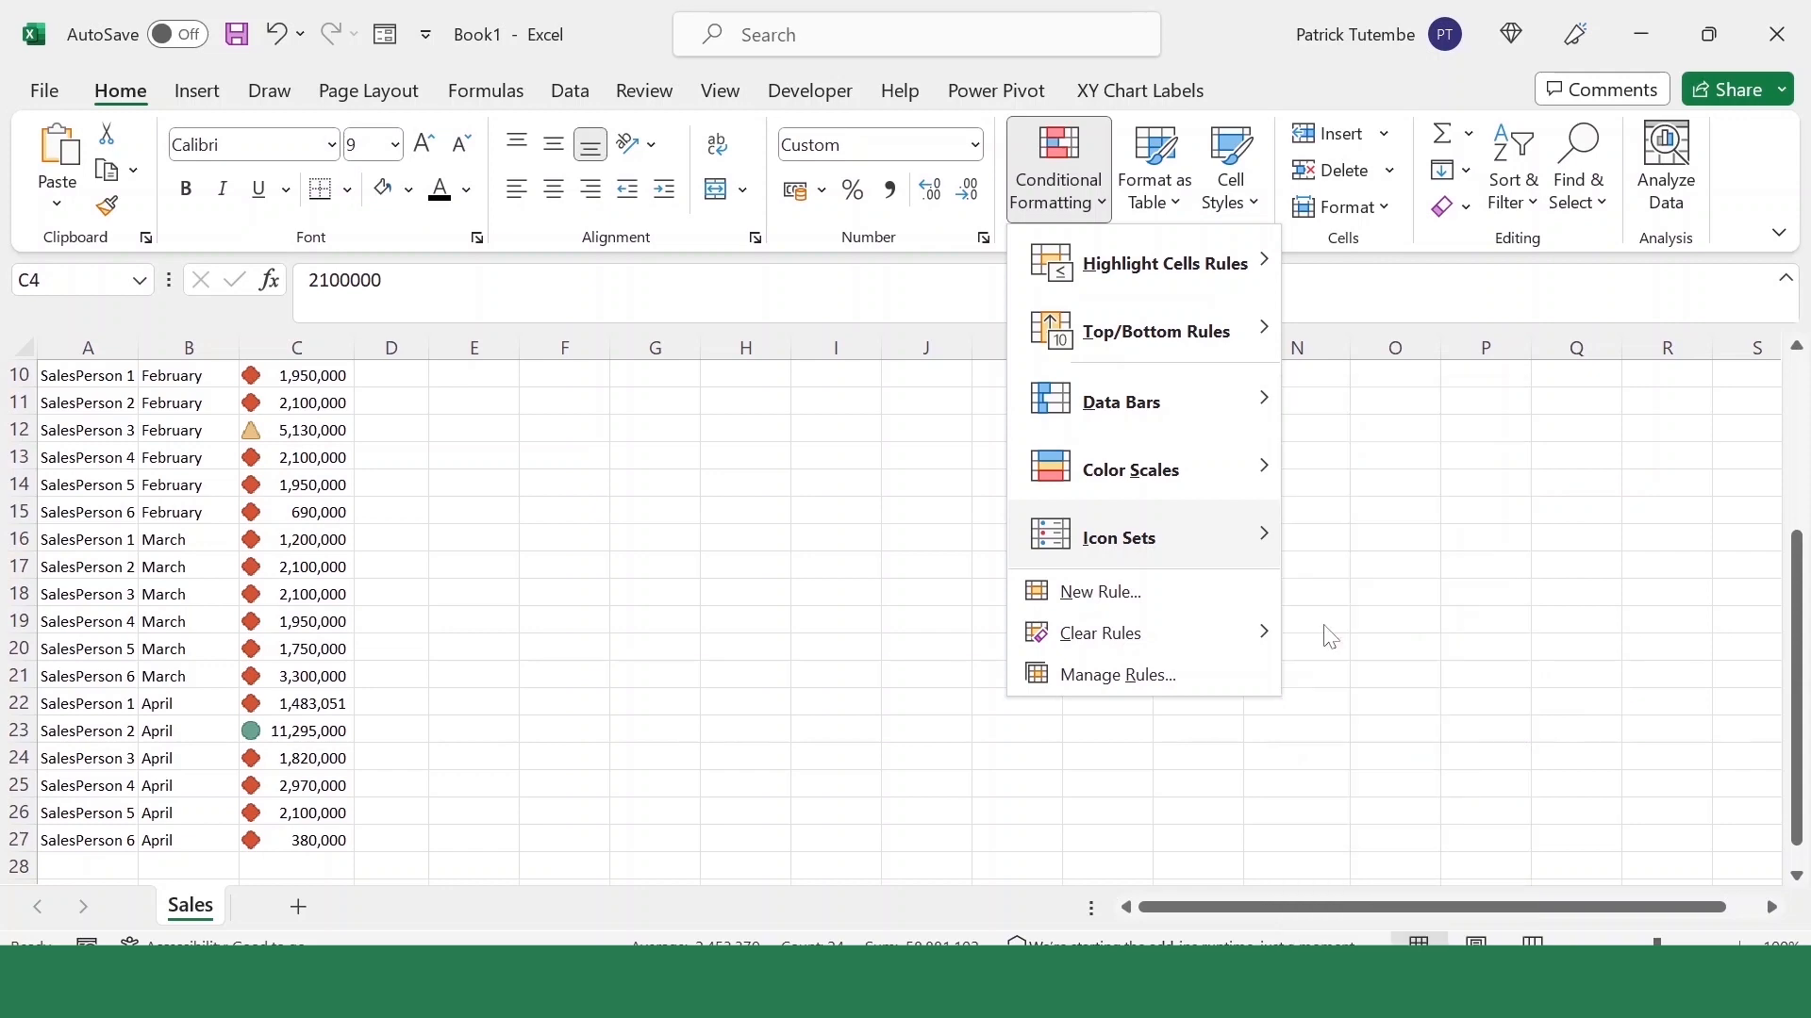
# Inspect the thresholds of the icon set rule for C4:C27 and review the icons assigned throughout the sales column
pyautogui.click(1058, 179)
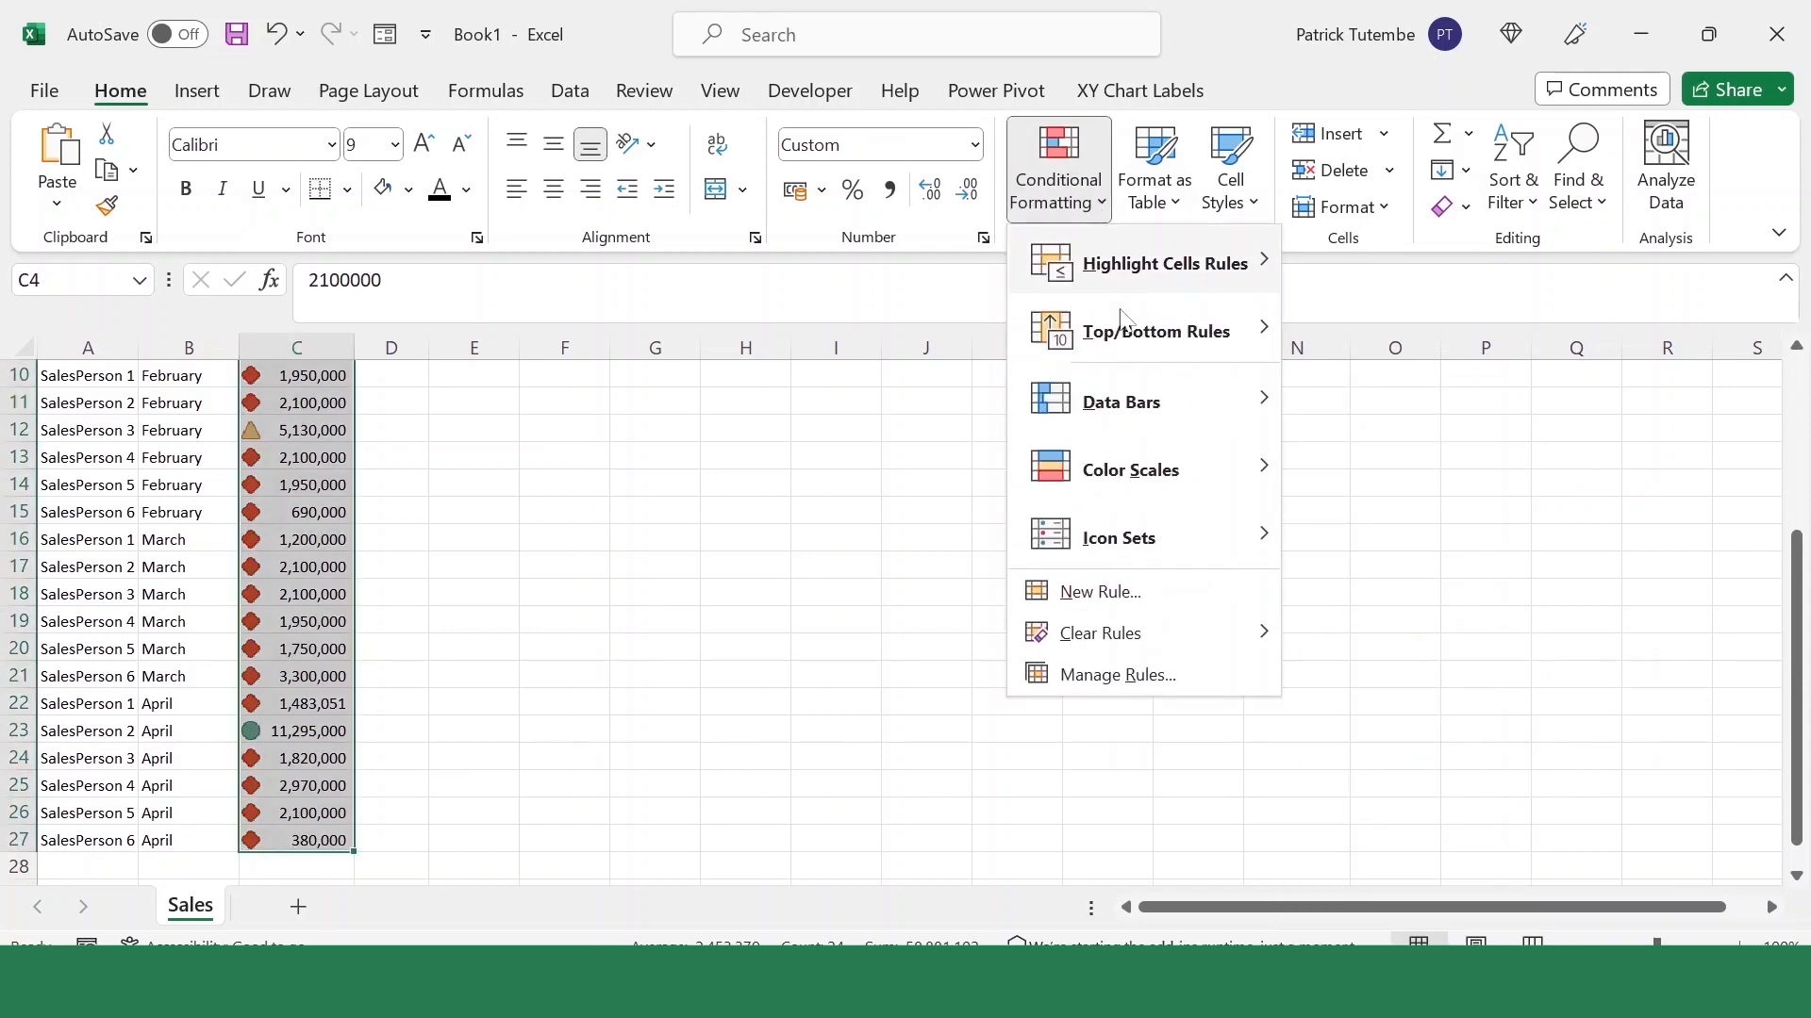
pyautogui.click(1075, 675)
pyautogui.click(705, 251)
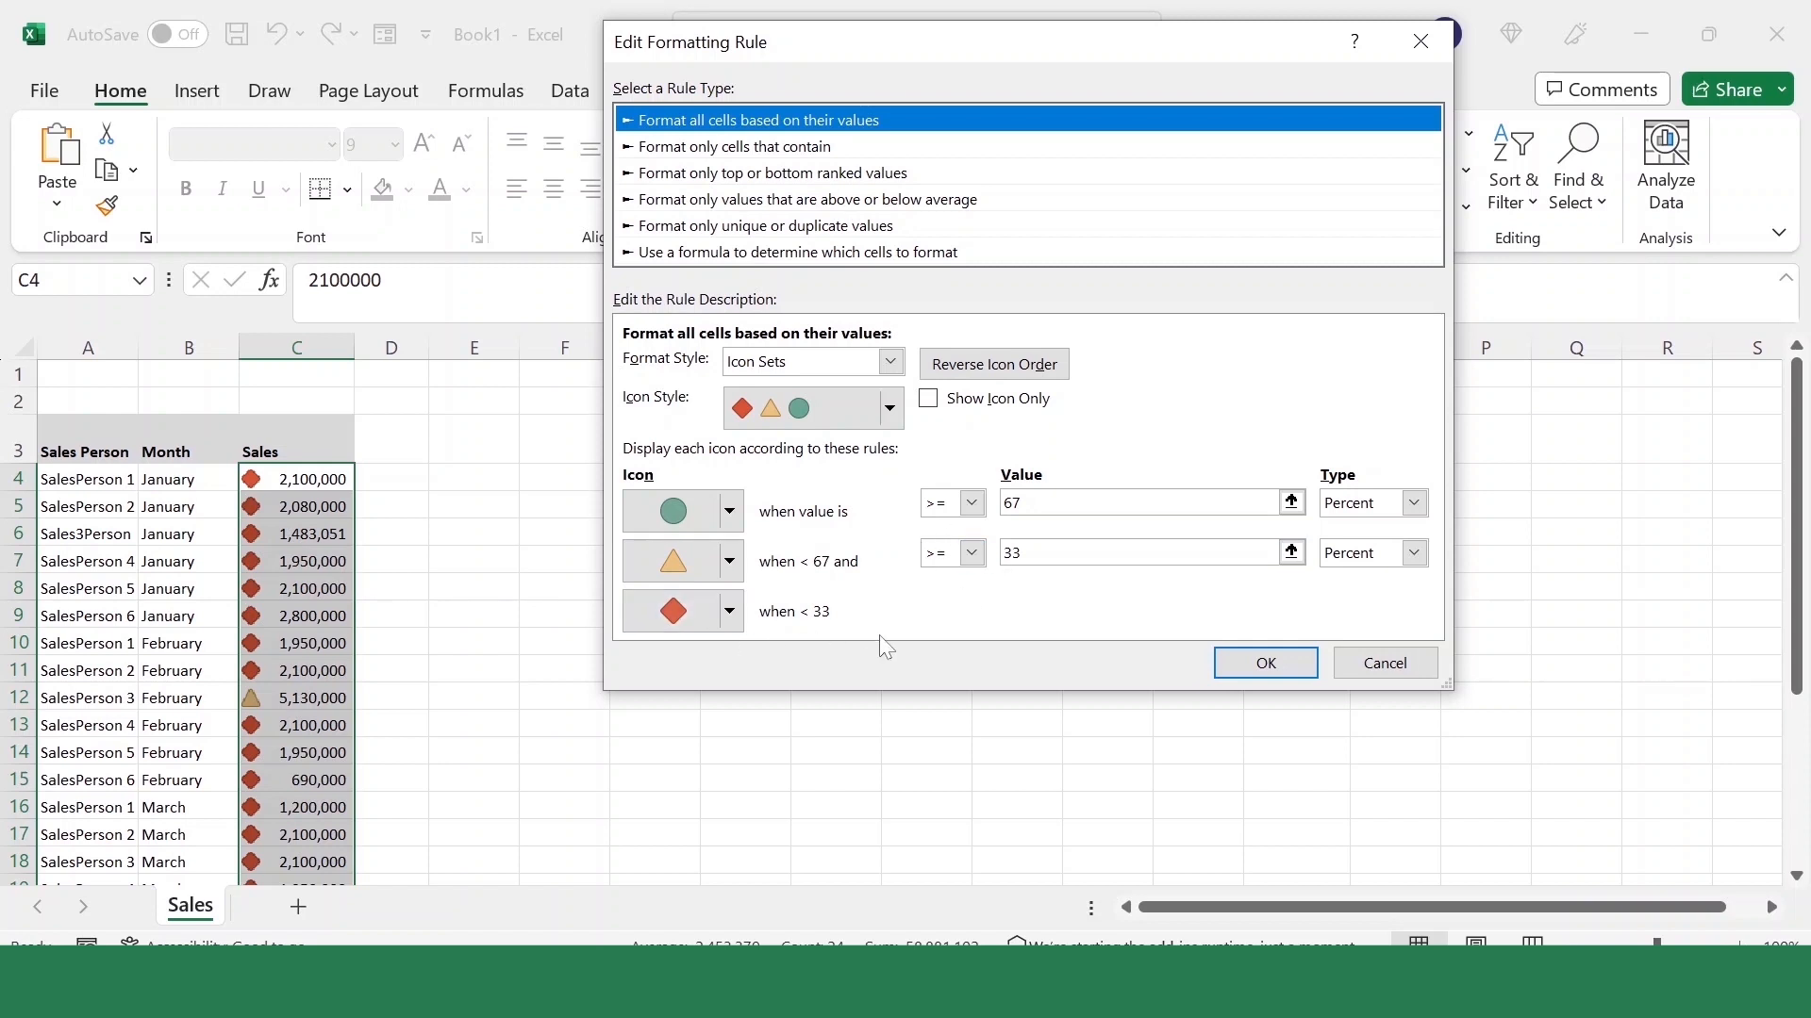
pyautogui.click(1282, 663)
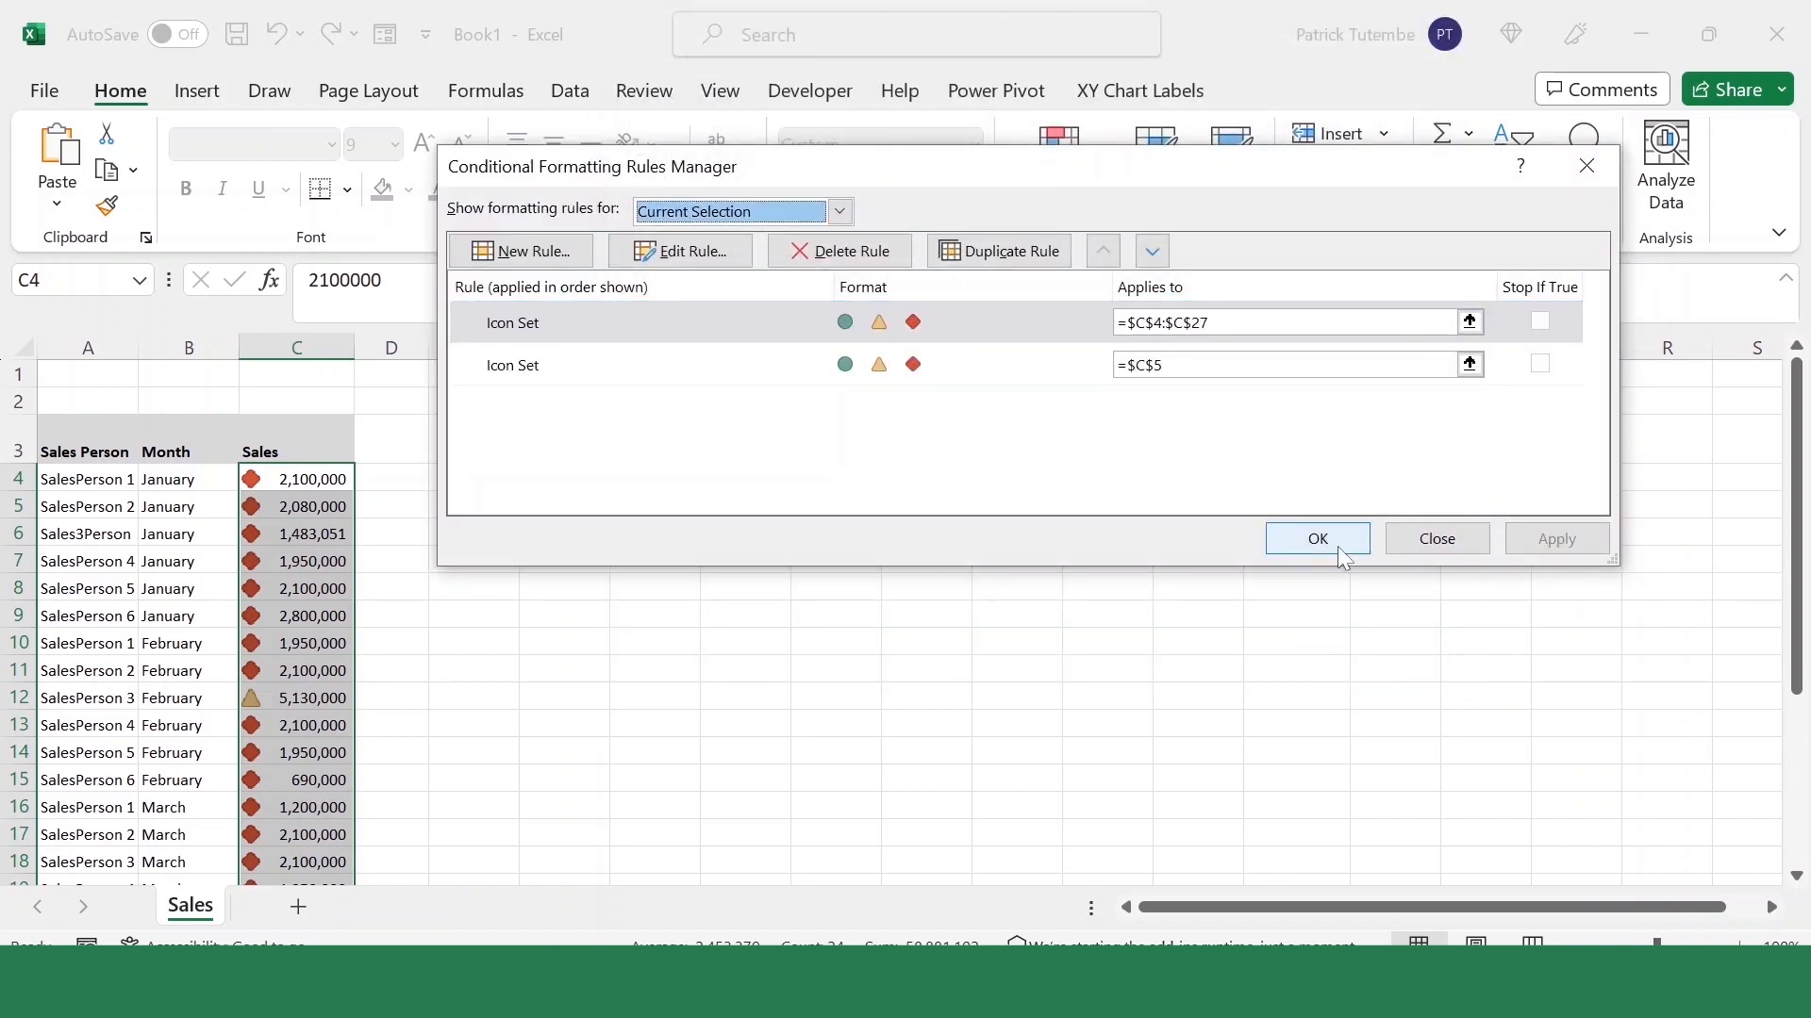
pyautogui.click(1294, 538)
pyautogui.scroll(-5, 428, 658)
pyautogui.scroll(5, 427, 656)
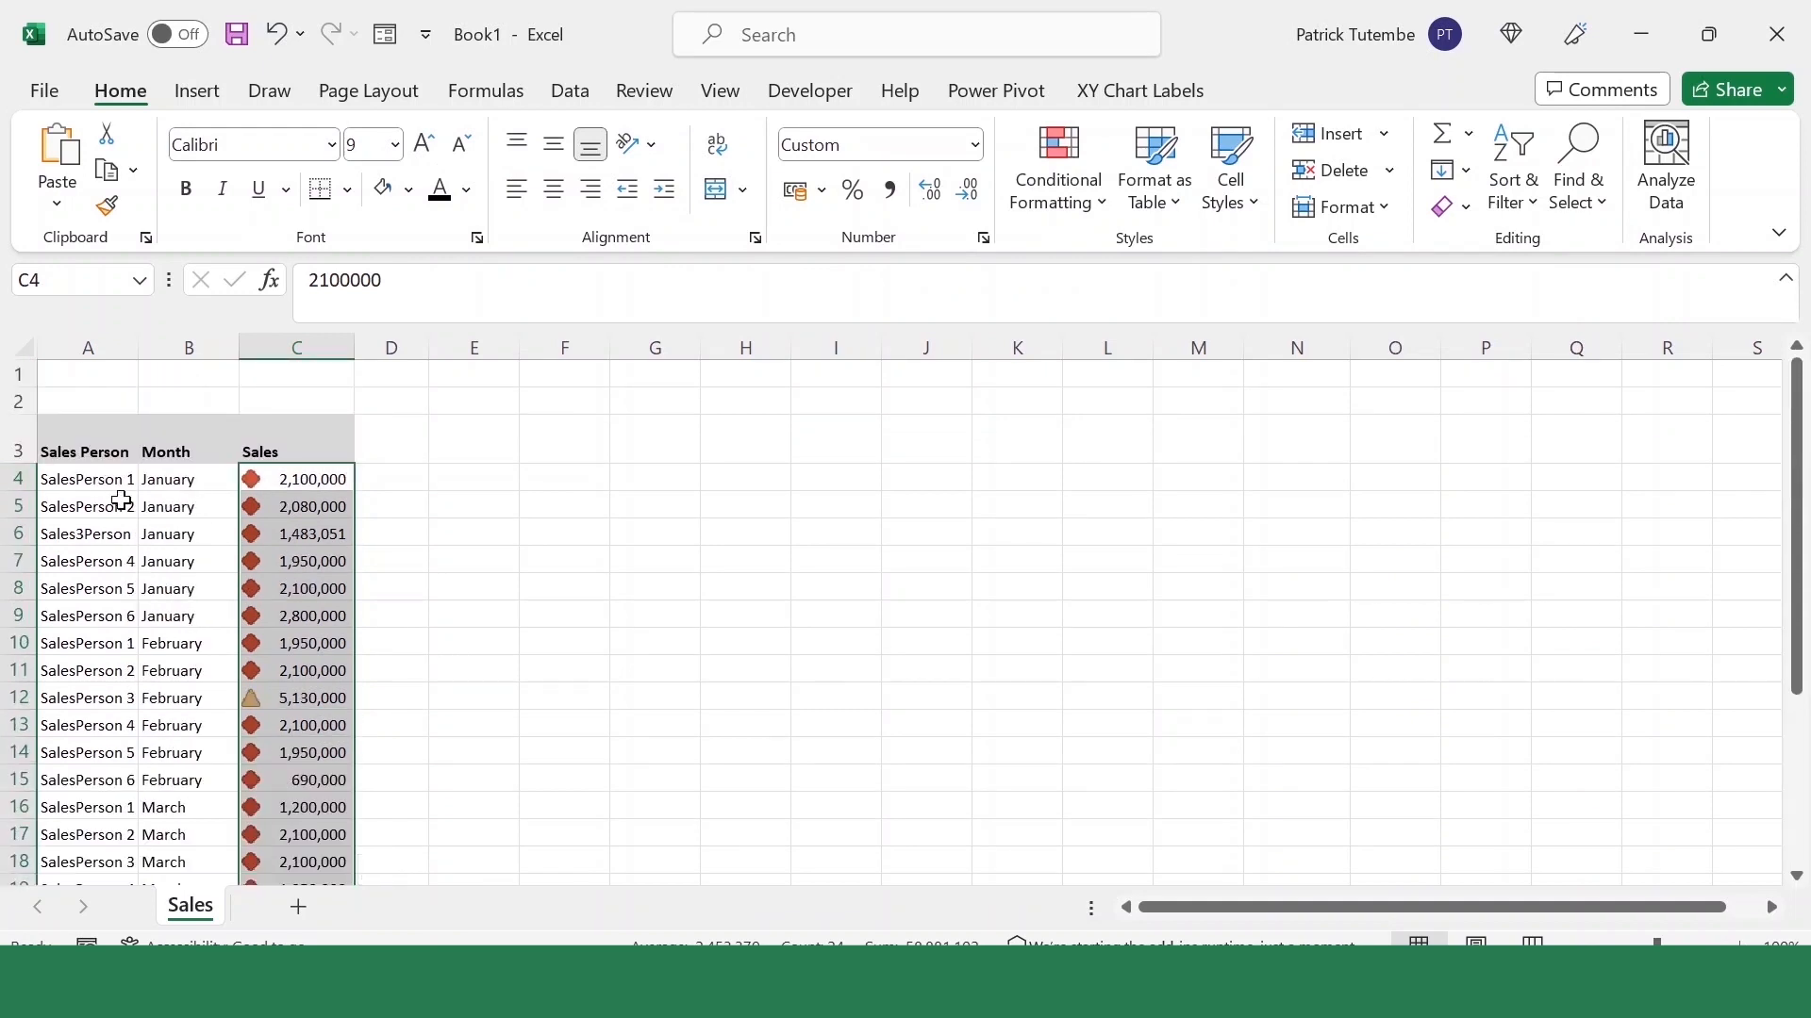
pyautogui.scroll(-3, 161, 525)
pyautogui.scroll(-2, 251, 529)
pyautogui.scroll(5, 249, 530)
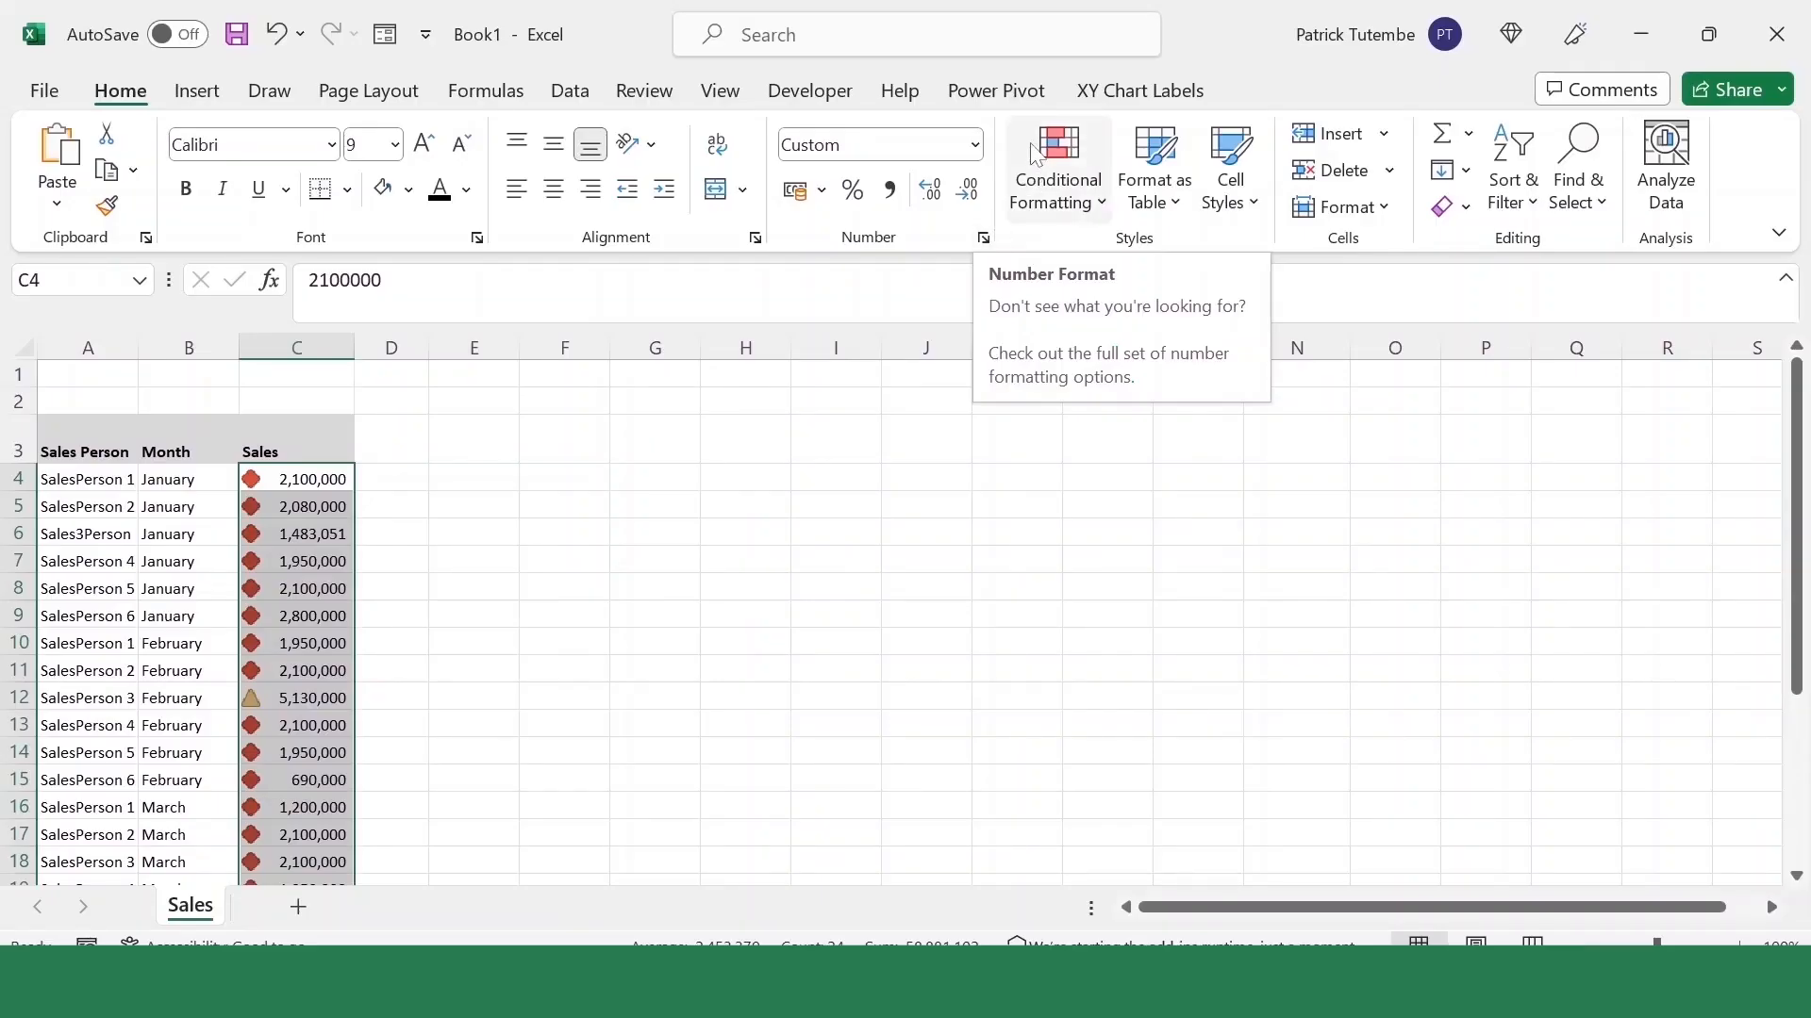
pyautogui.click(1103, 212)
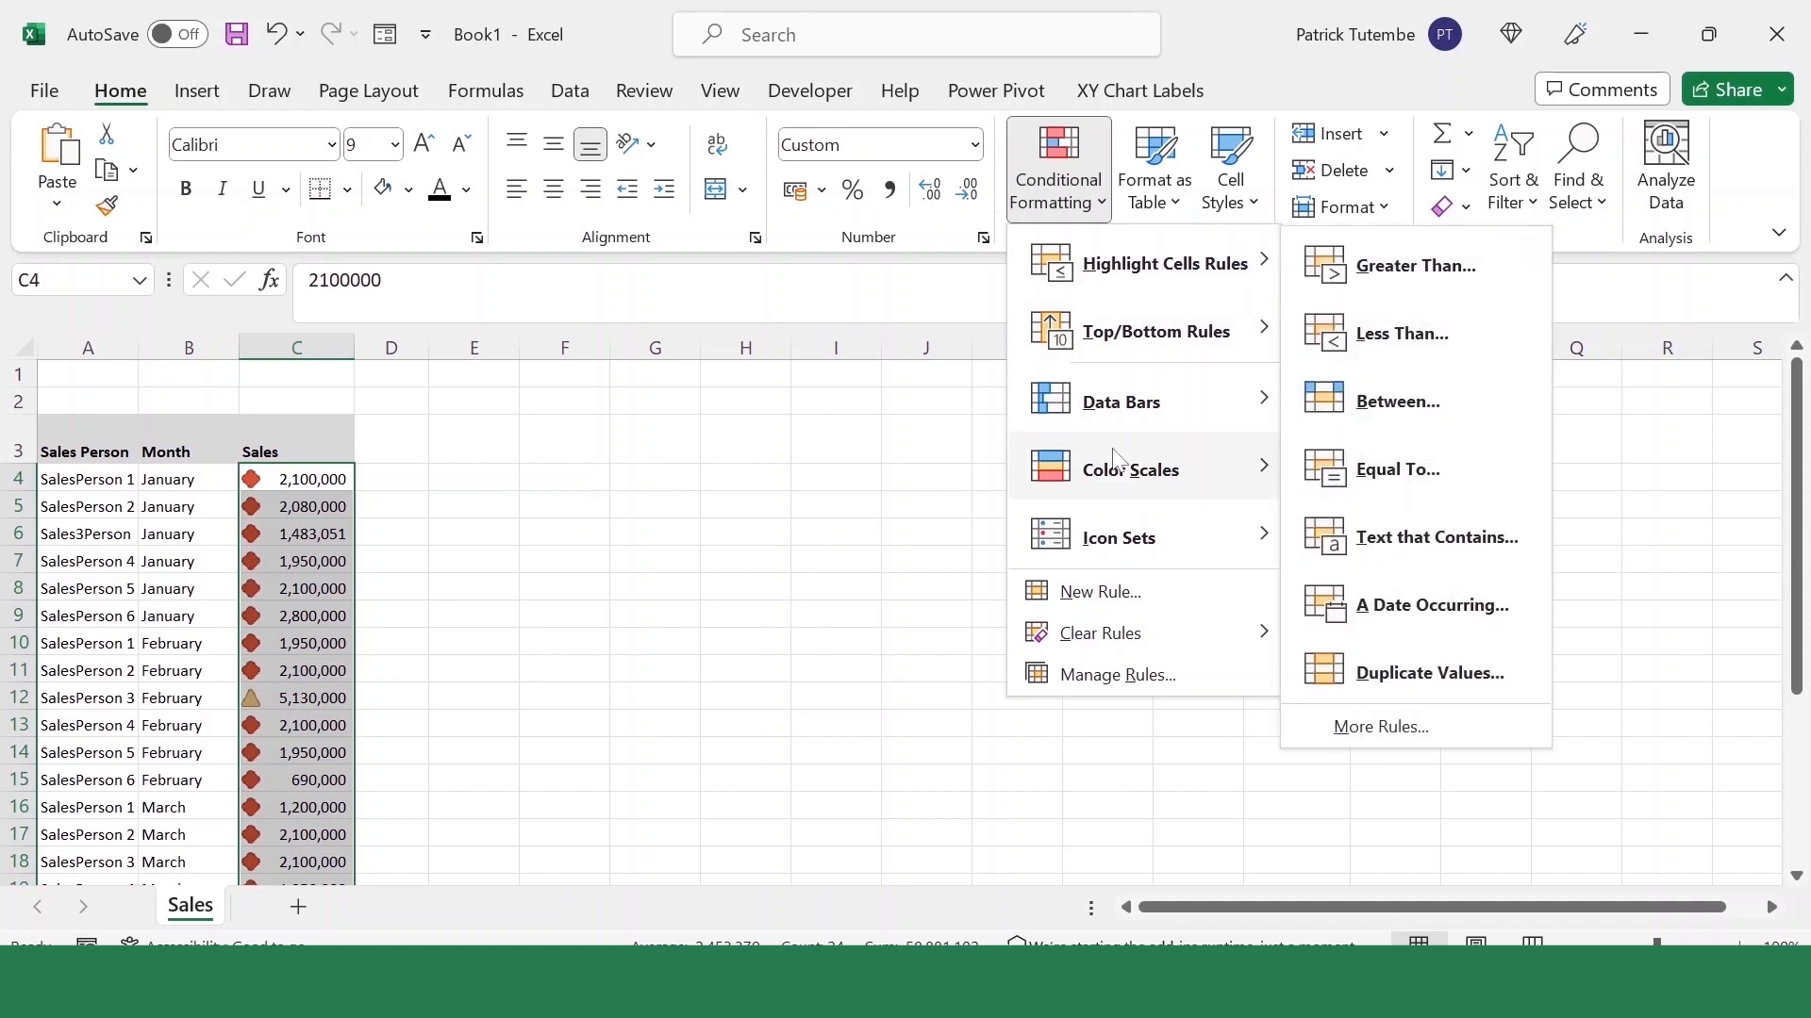
pyautogui.moveTo(1159, 488)
pyautogui.moveTo(1141, 535)
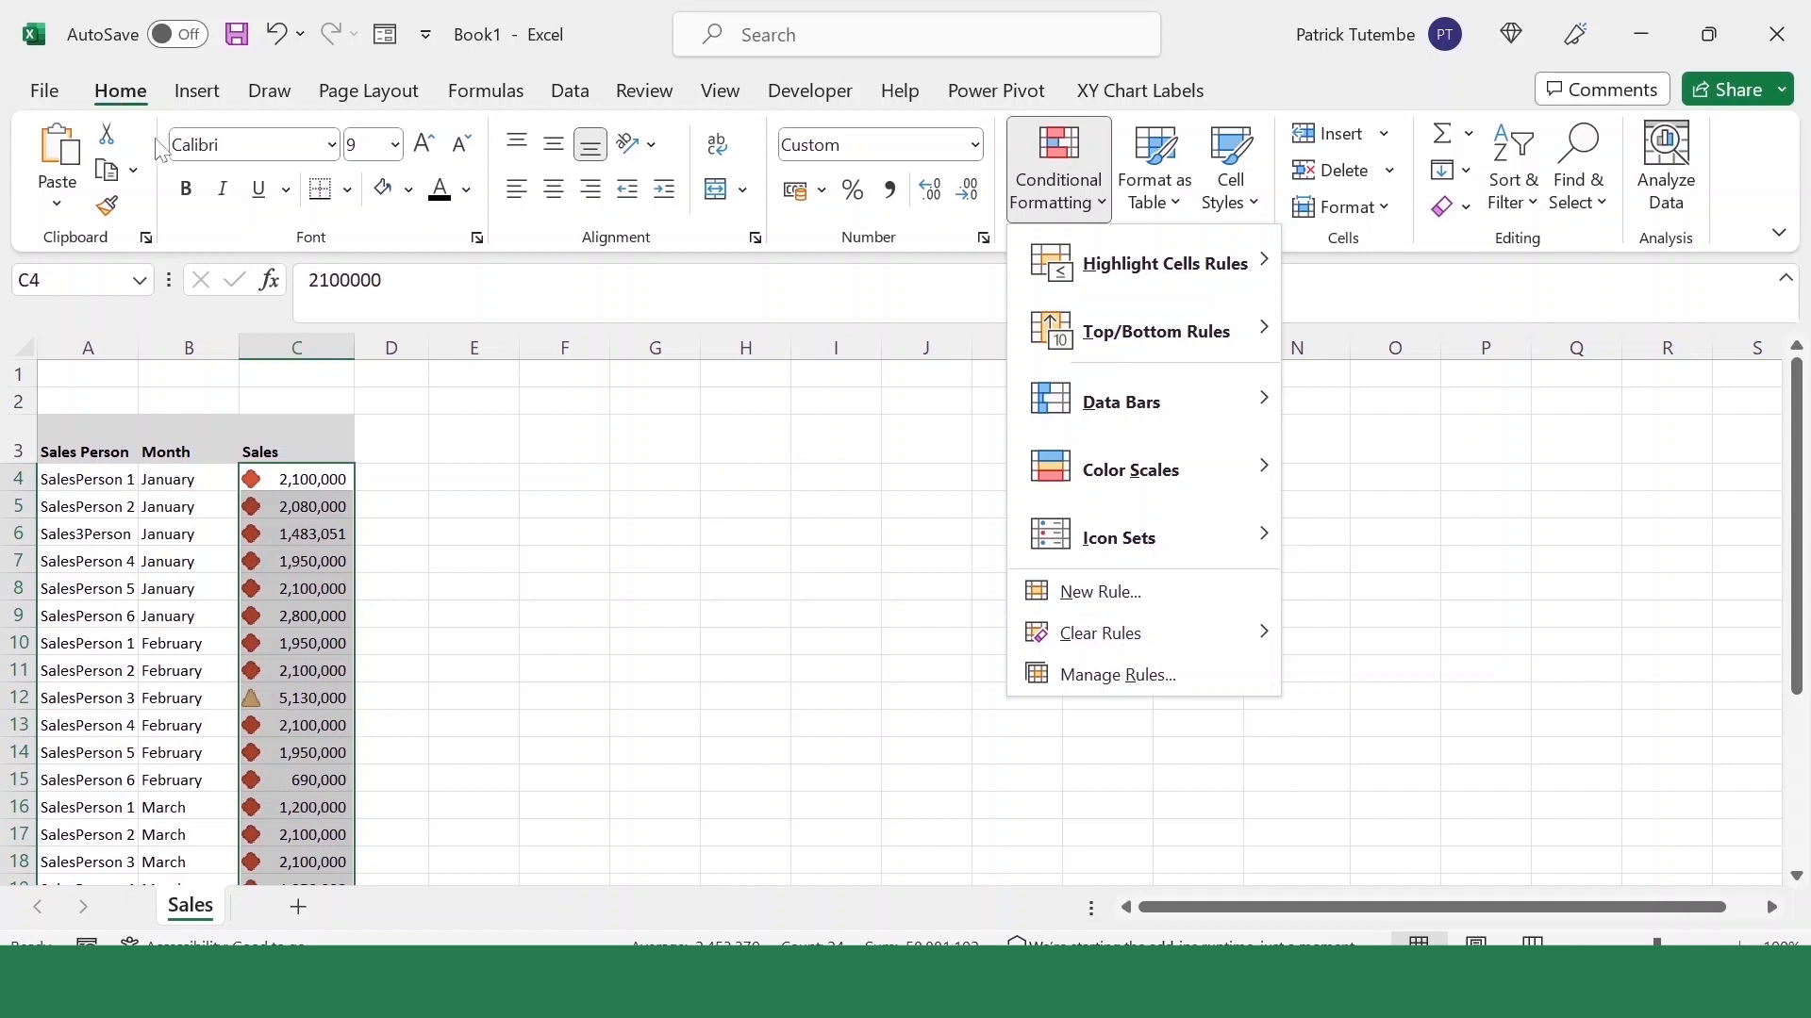
pyautogui.scroll(-5, 186, 367)
pyautogui.scroll(5, 228, 427)
pyautogui.click(133, 107)
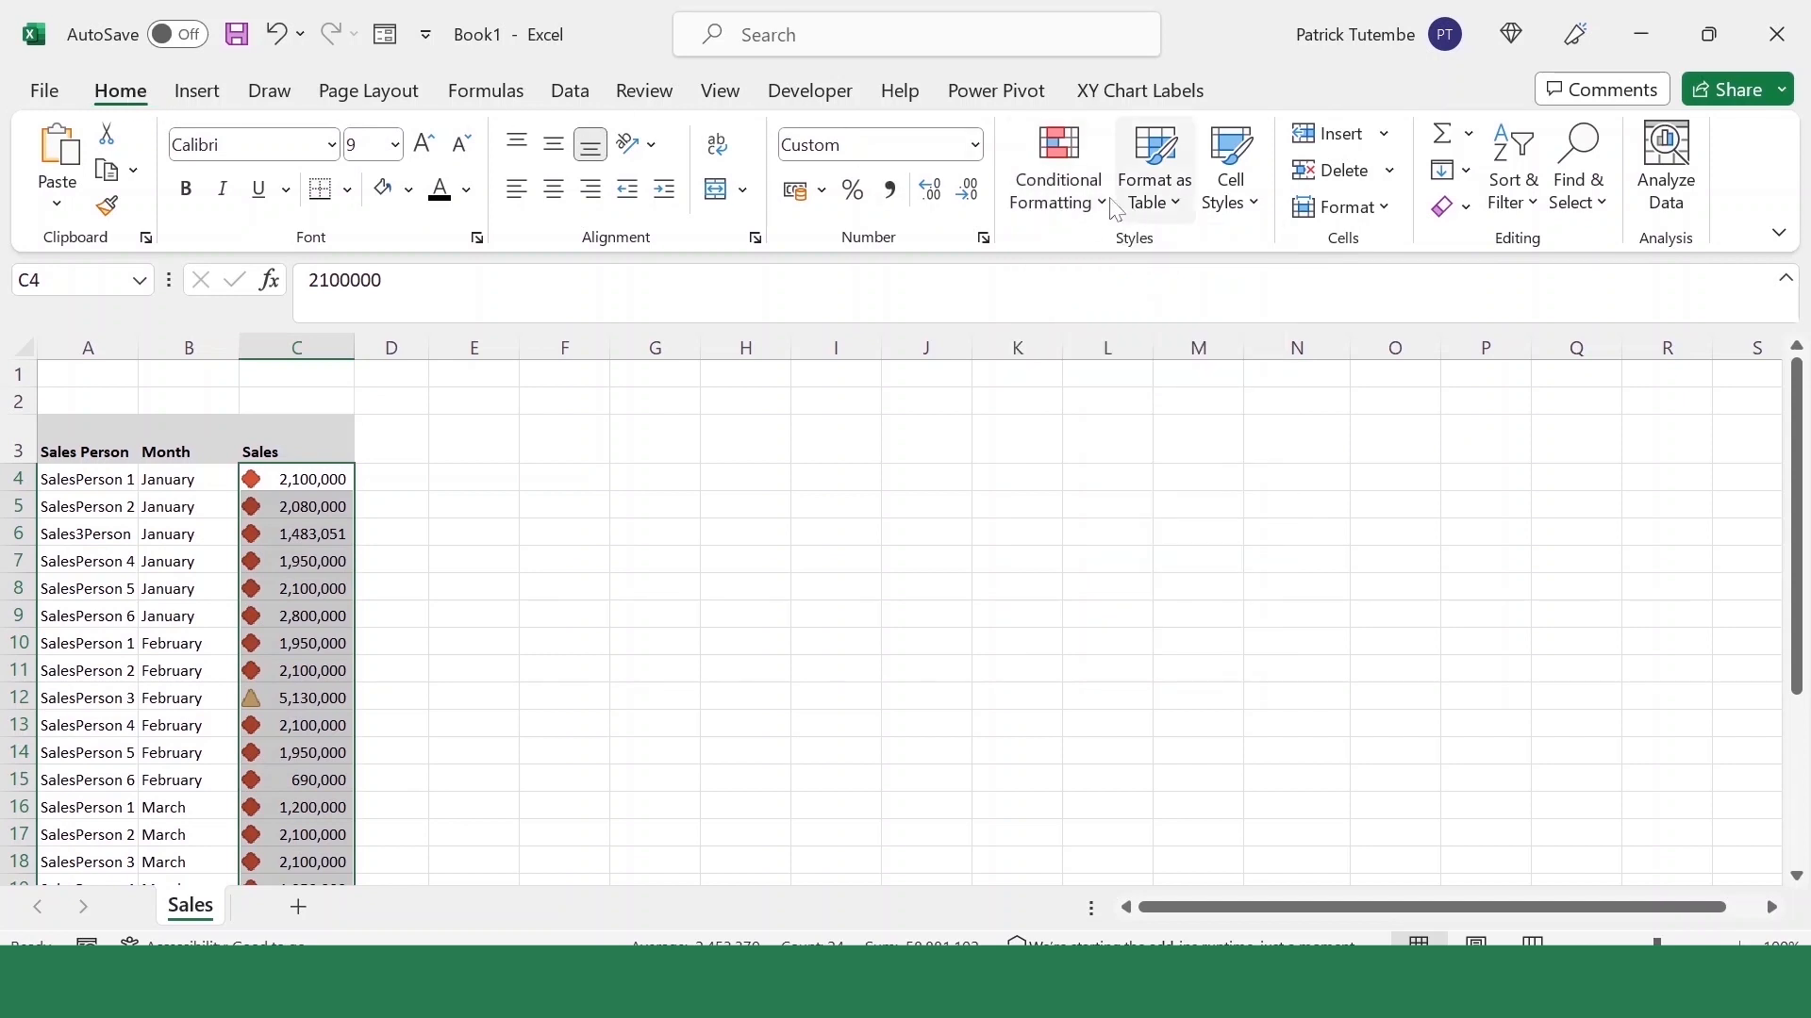
# Clear the conditional formatting rules from the selected sales cells C4:C27
pyautogui.click(1075, 191)
pyautogui.moveTo(1144, 634)
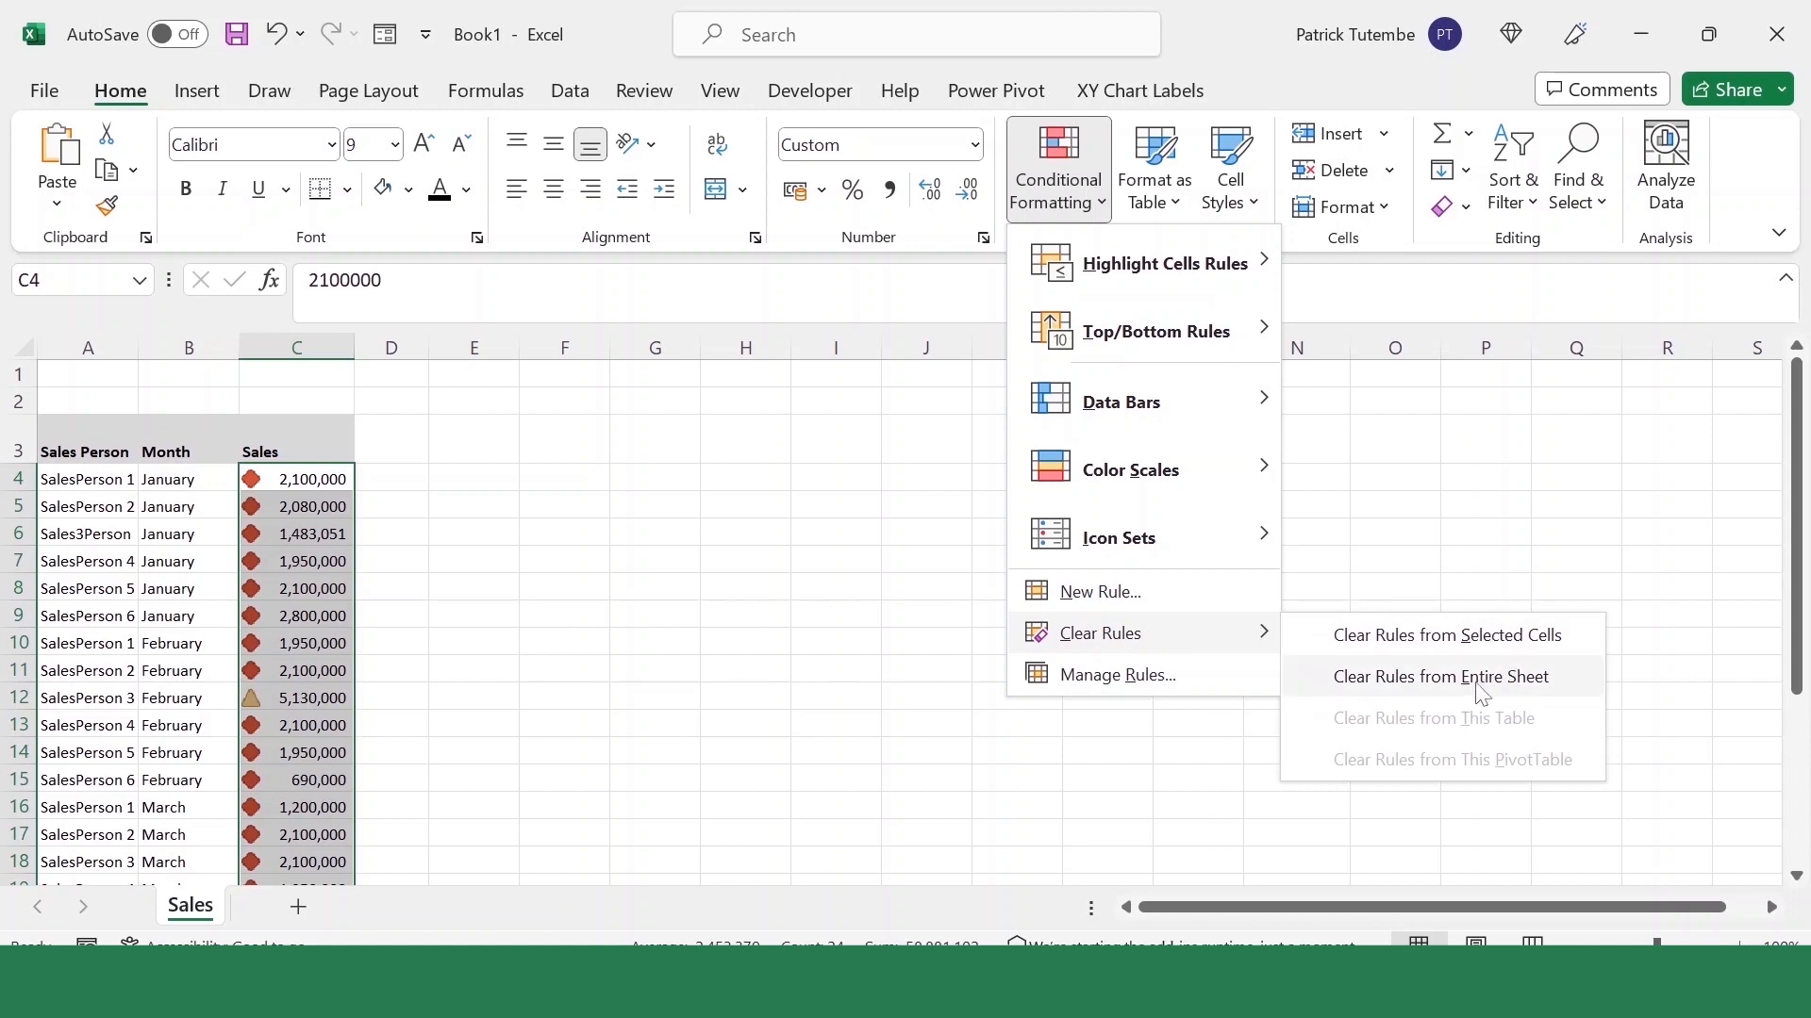
pyautogui.click(1510, 645)
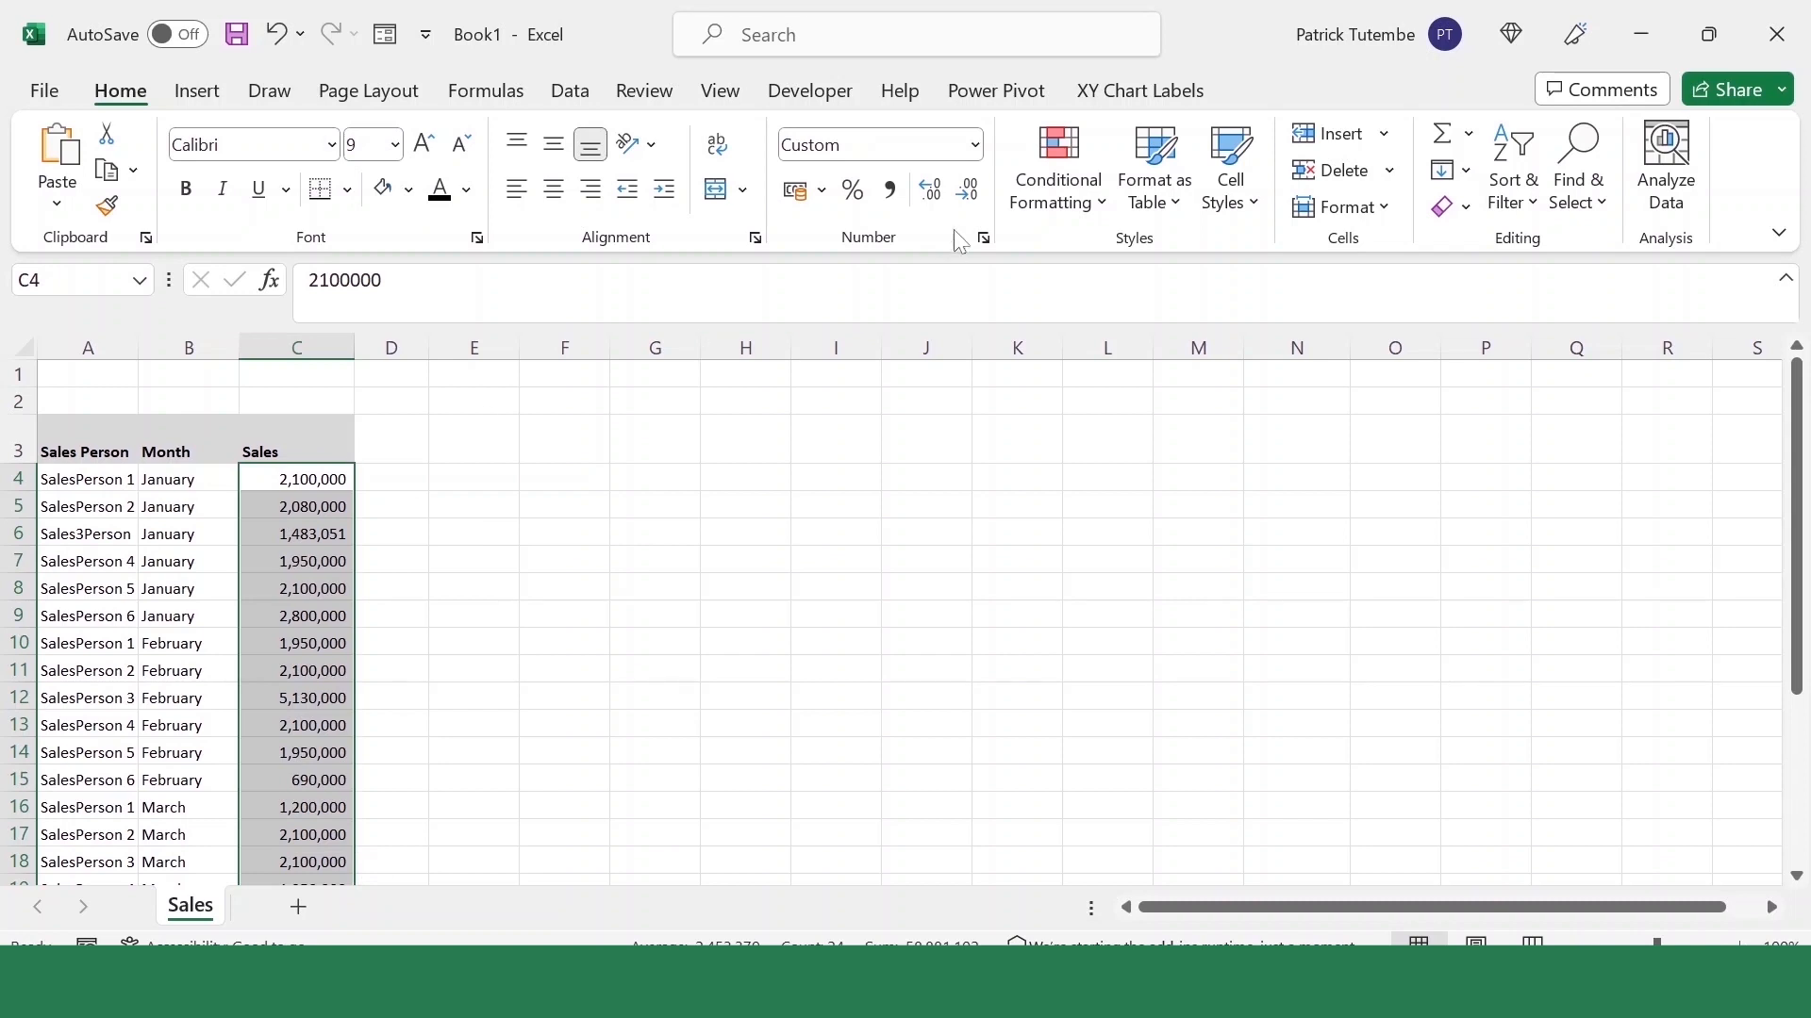
# Examine the salesperson records and their sales values in the table, row by row and down the Sales column
pyautogui.moveTo(291, 483); pyautogui.dragTo(299, 861)
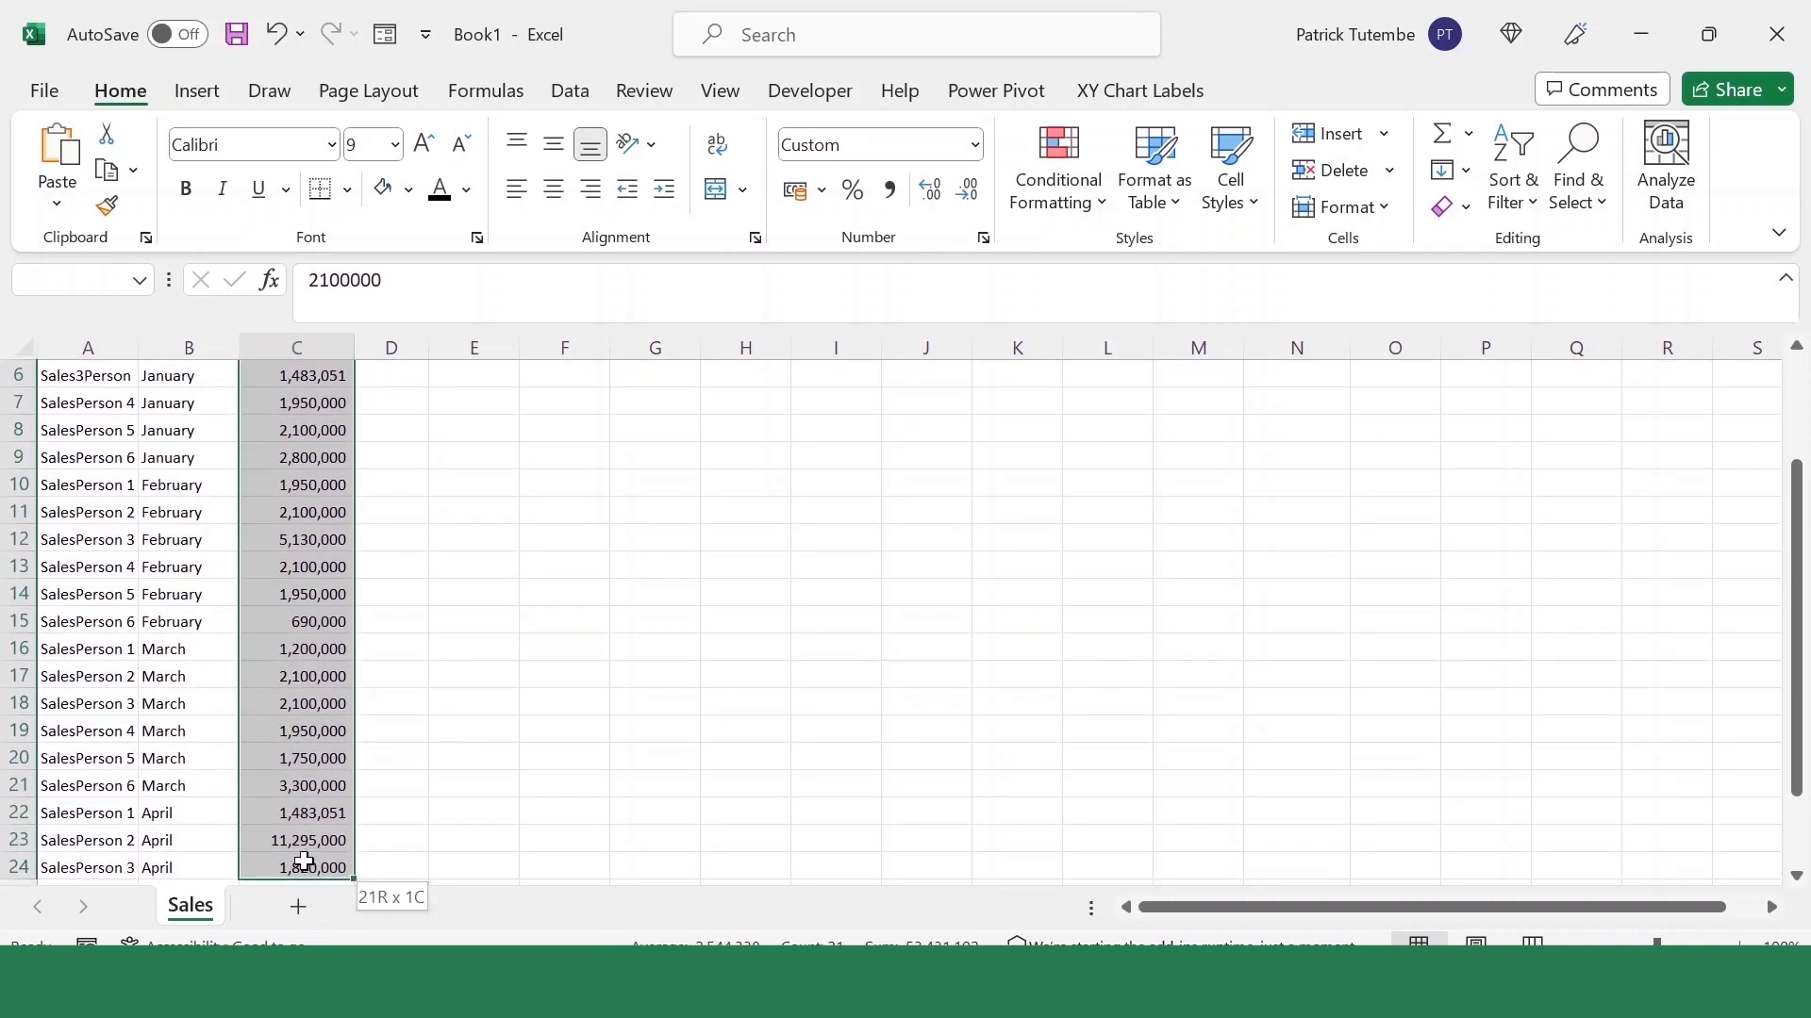
pyautogui.scroll(2, 308, 525)
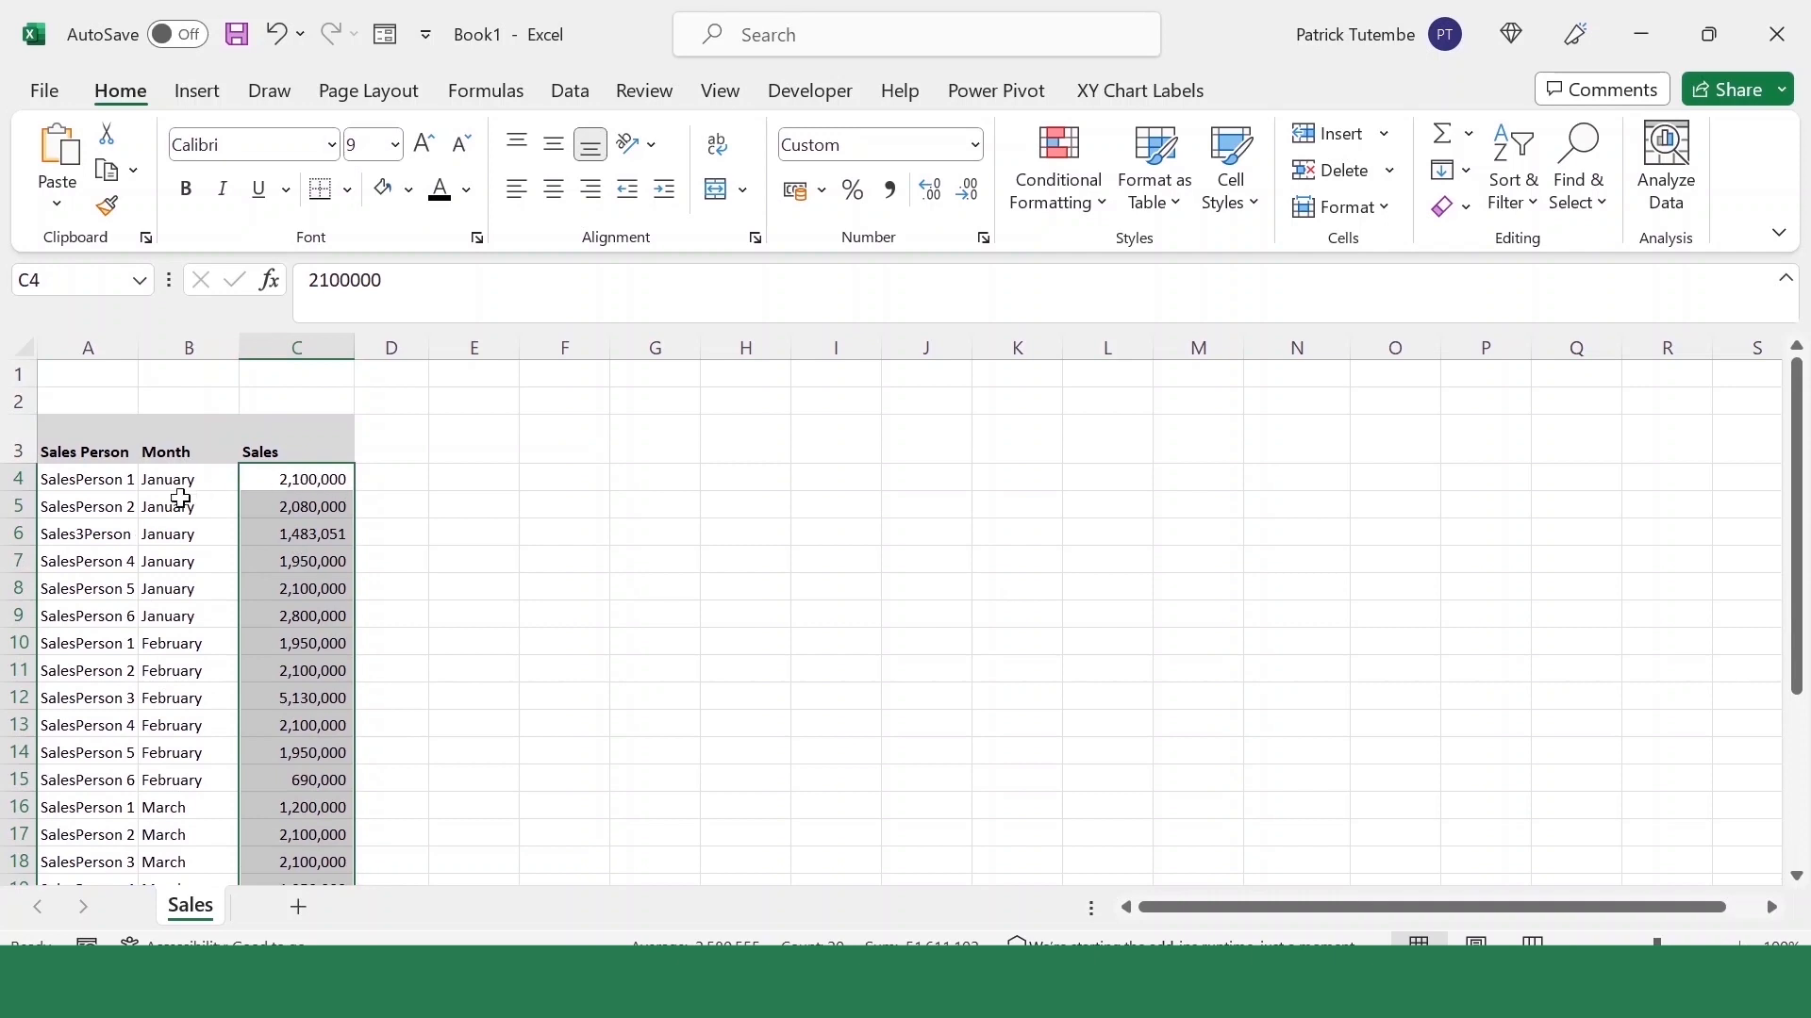
pyautogui.click(35, 485)
pyautogui.moveTo(57, 483); pyautogui.dragTo(353, 482)
pyautogui.click(312, 482)
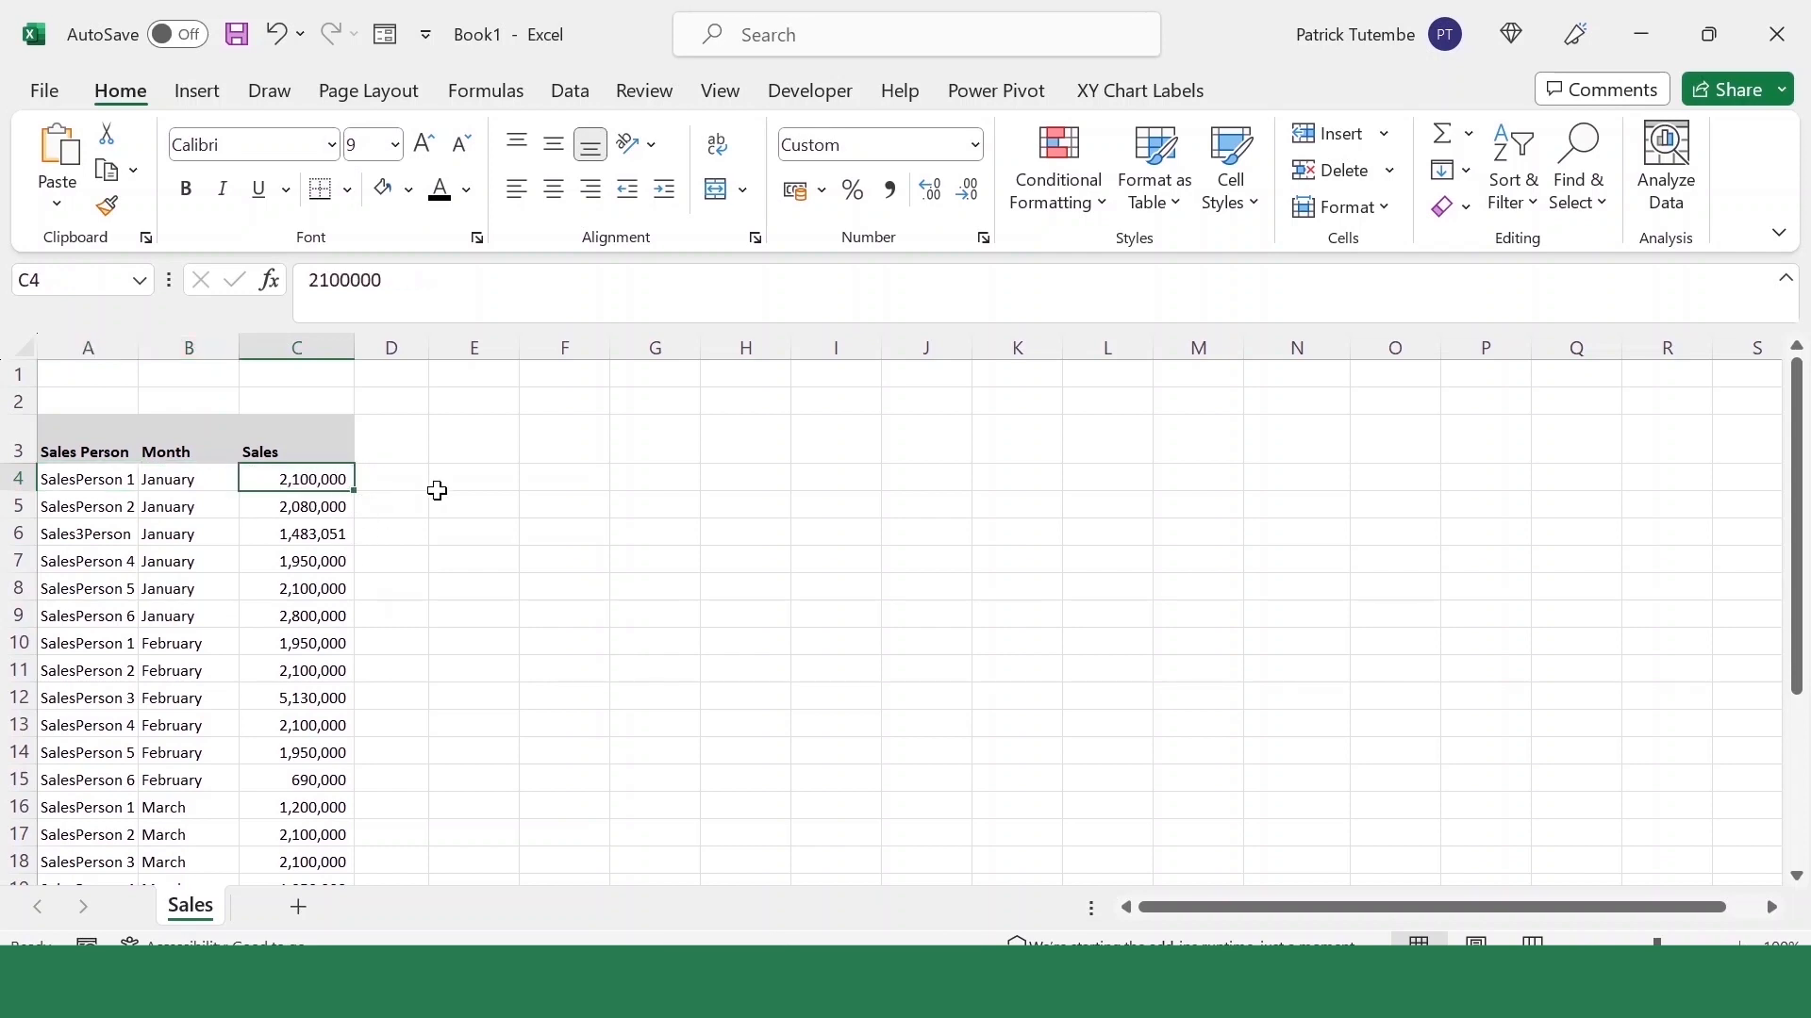
pyautogui.click(297, 347)
pyautogui.click(311, 588)
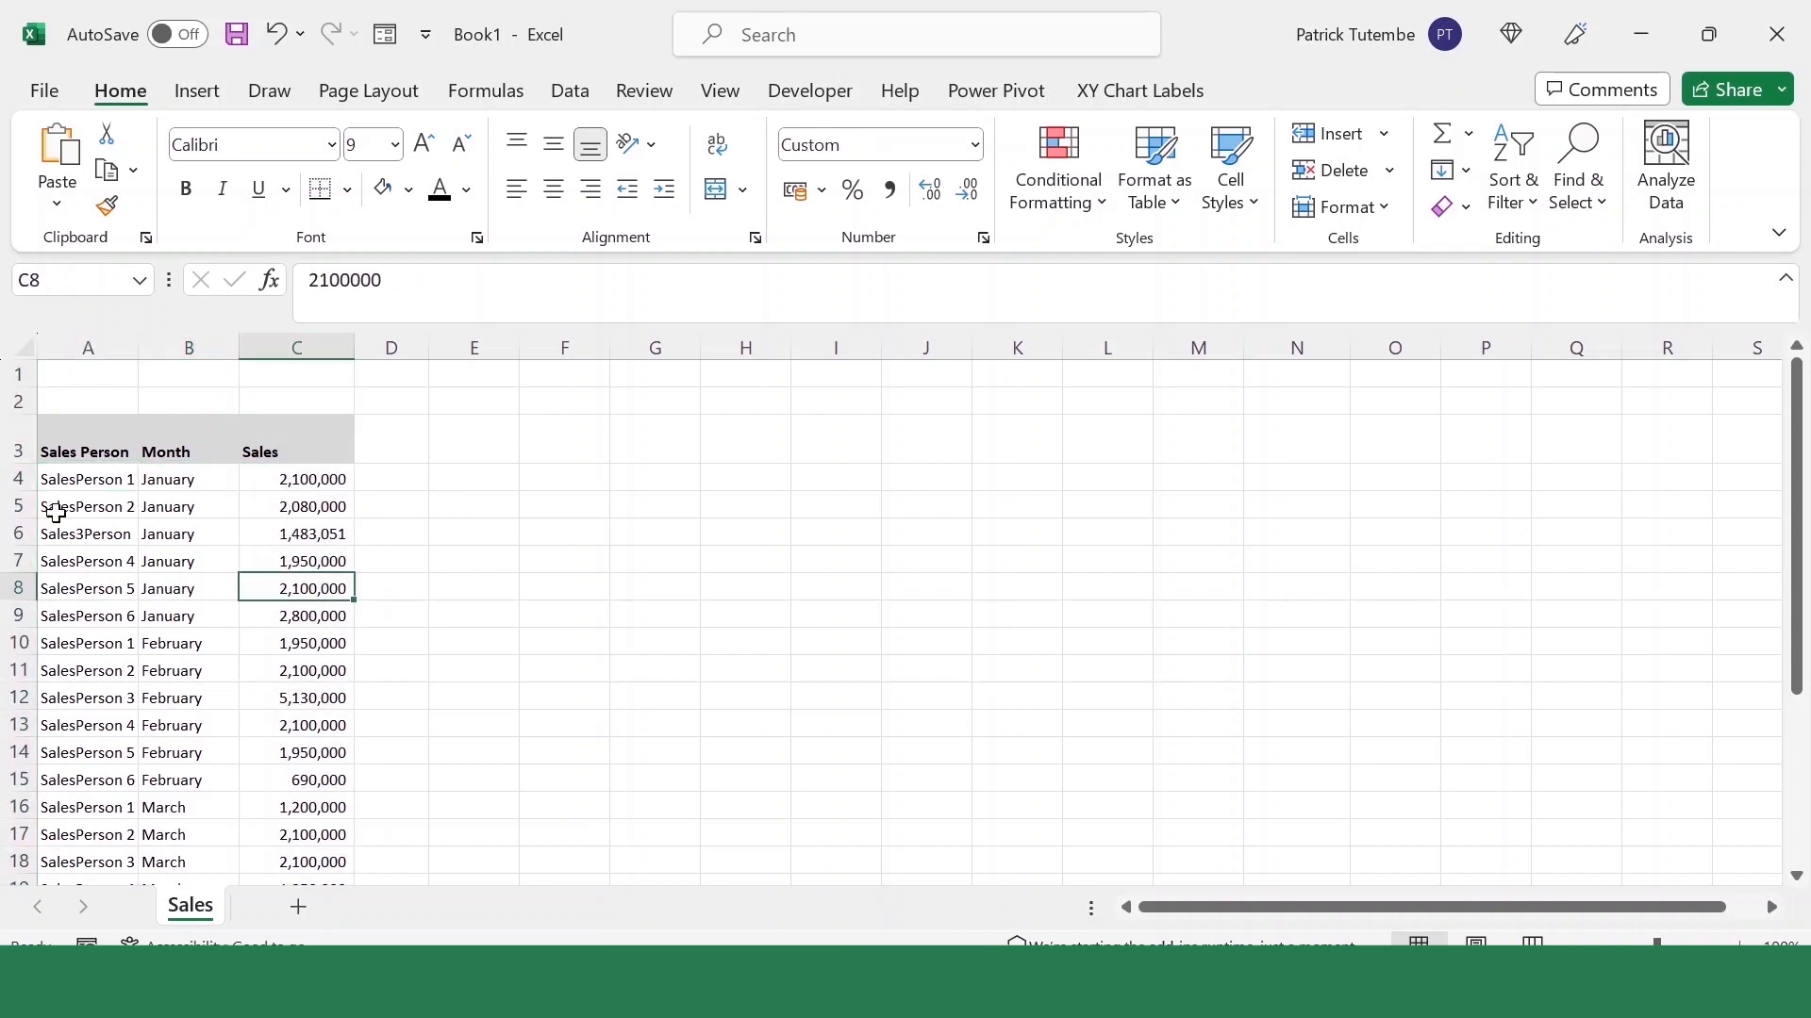
pyautogui.moveTo(67, 480); pyautogui.dragTo(329, 474)
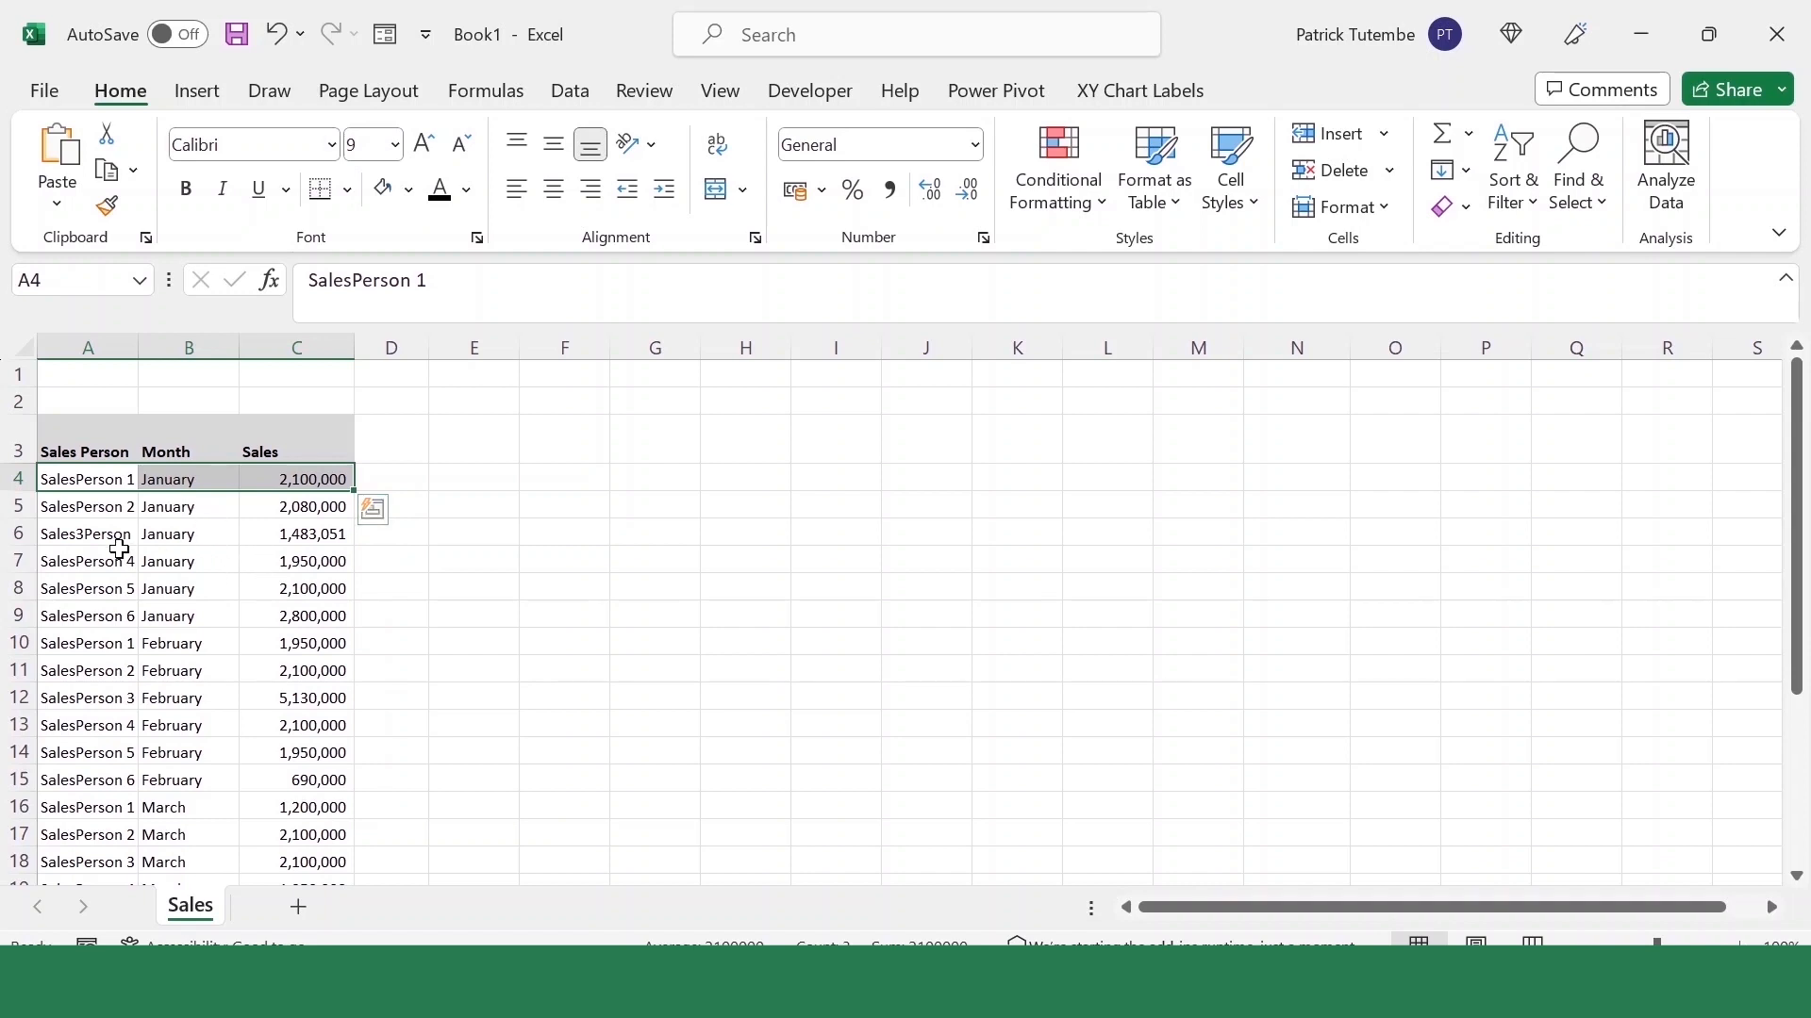
pyautogui.click(55, 517)
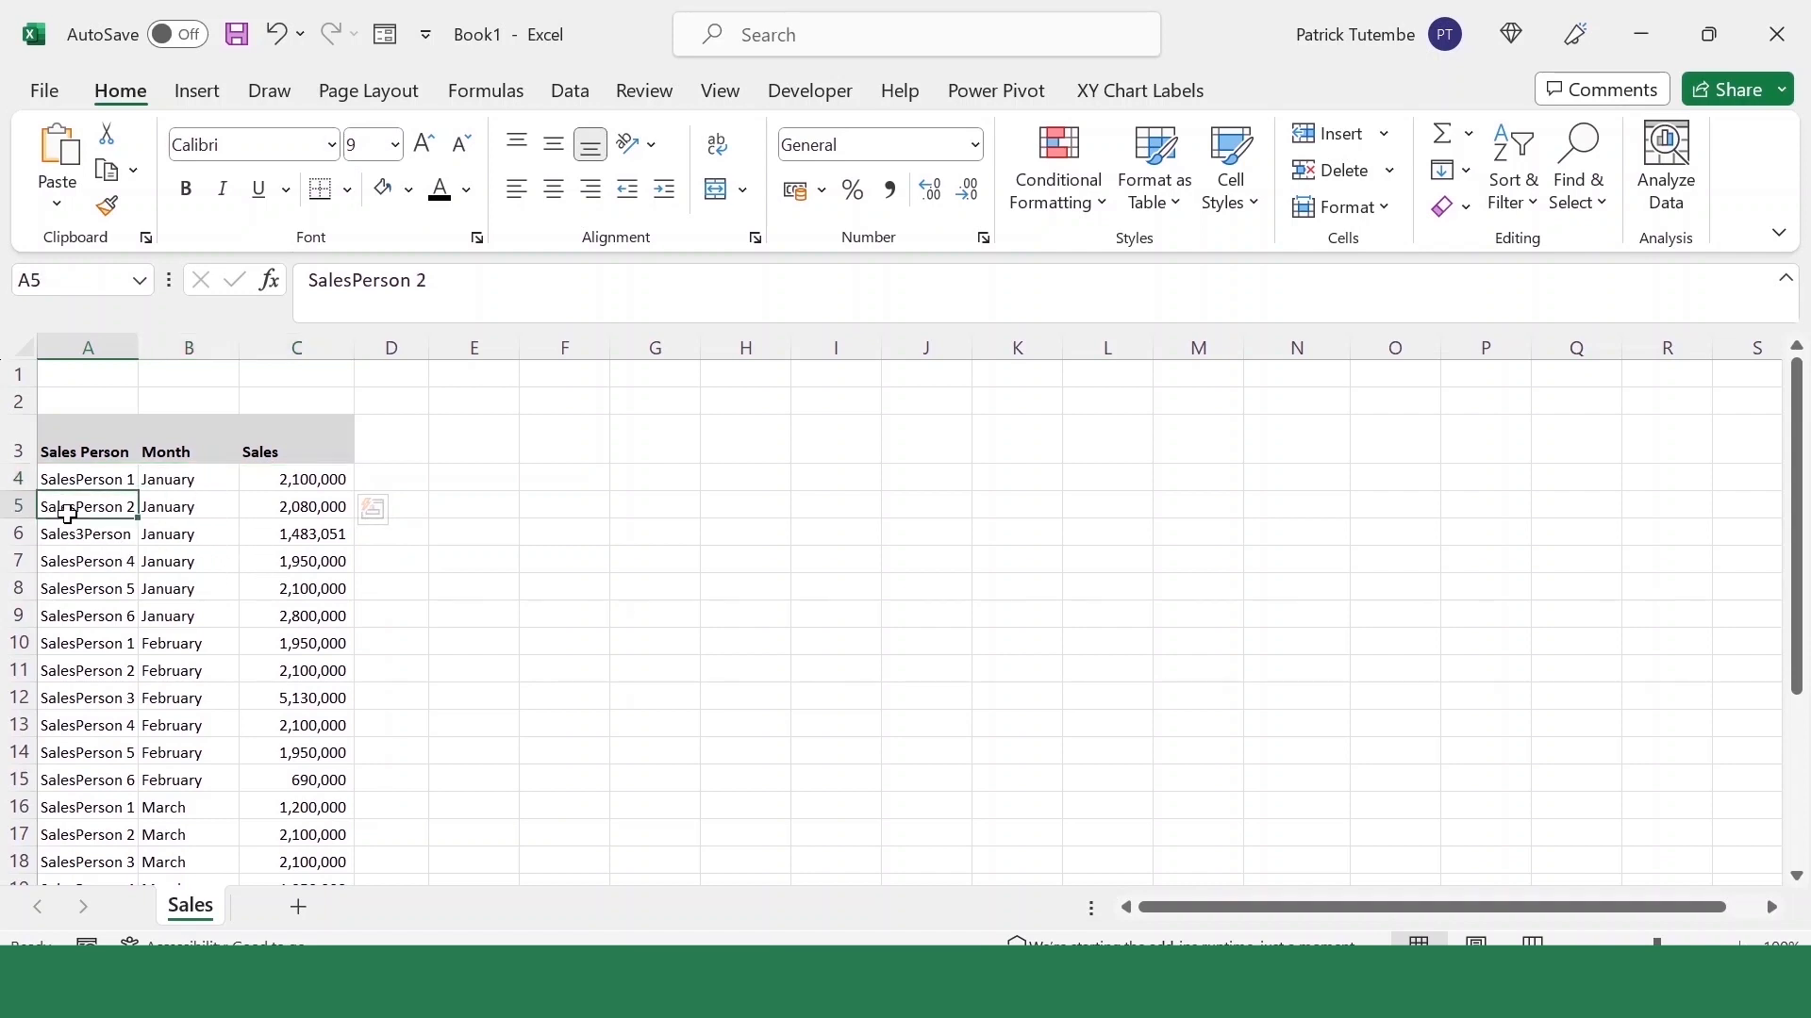
pyautogui.moveTo(69, 538); pyautogui.dragTo(285, 523)
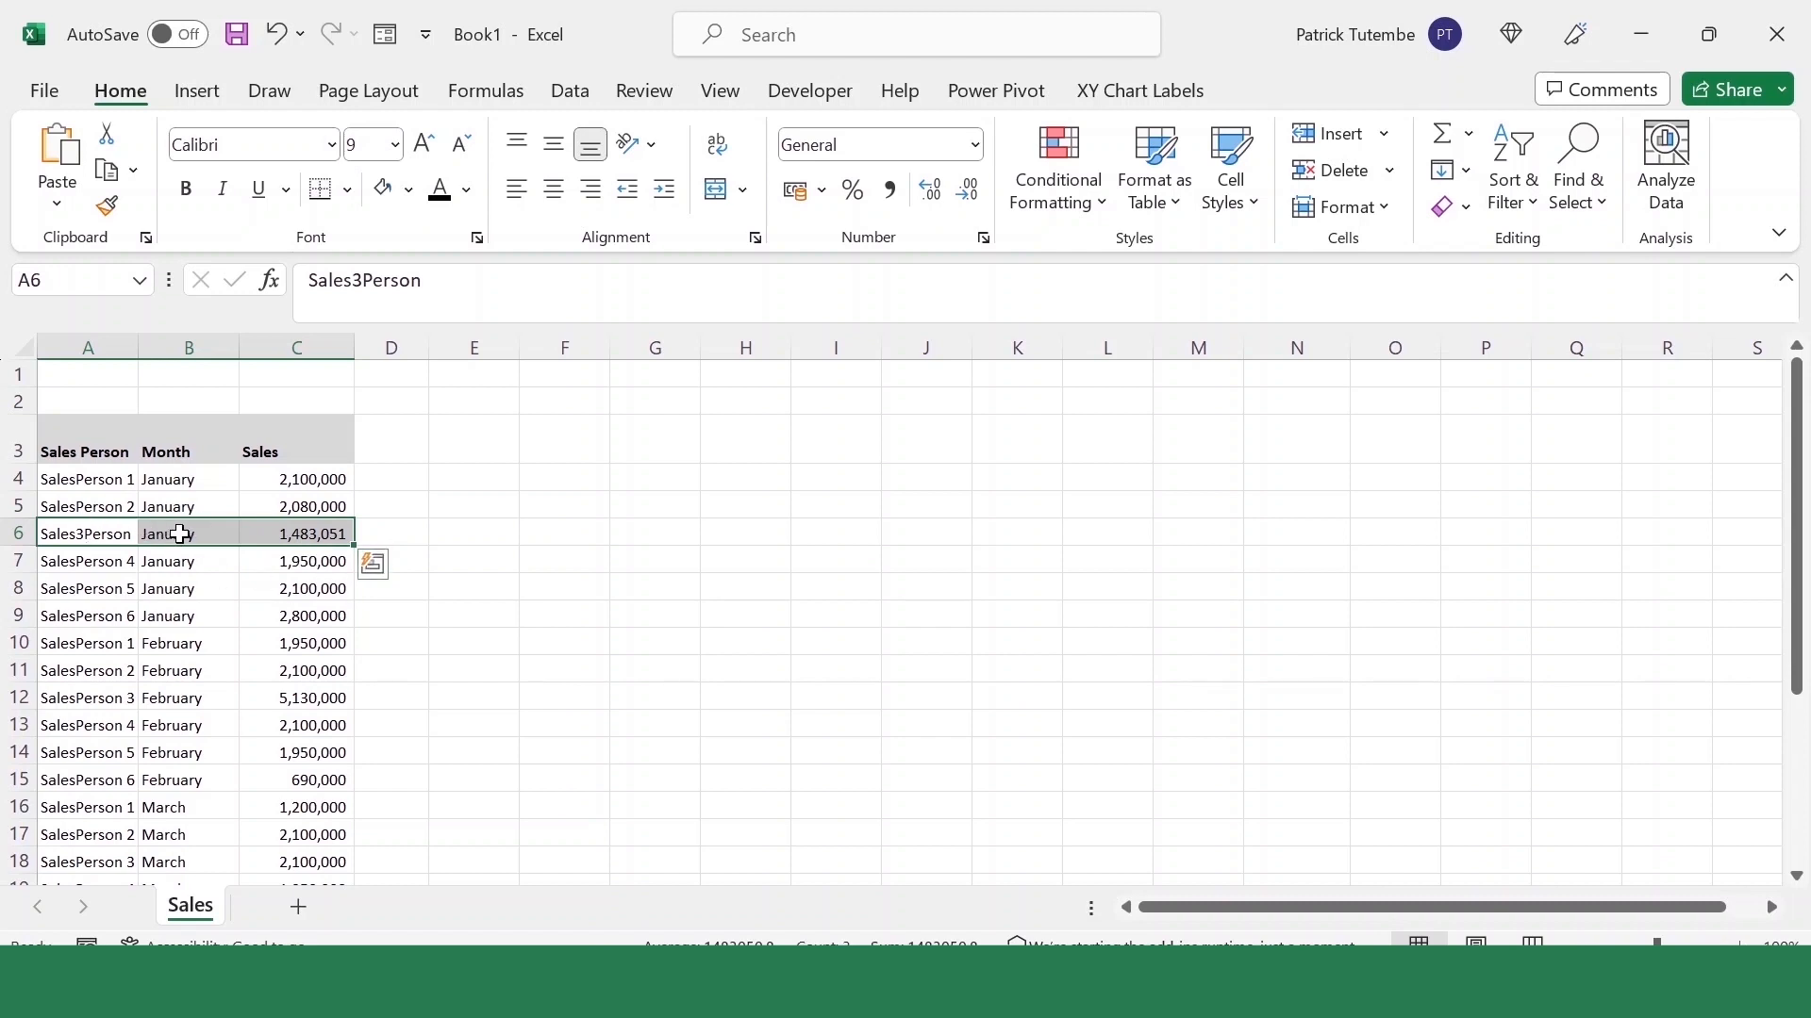
pyautogui.click(196, 536)
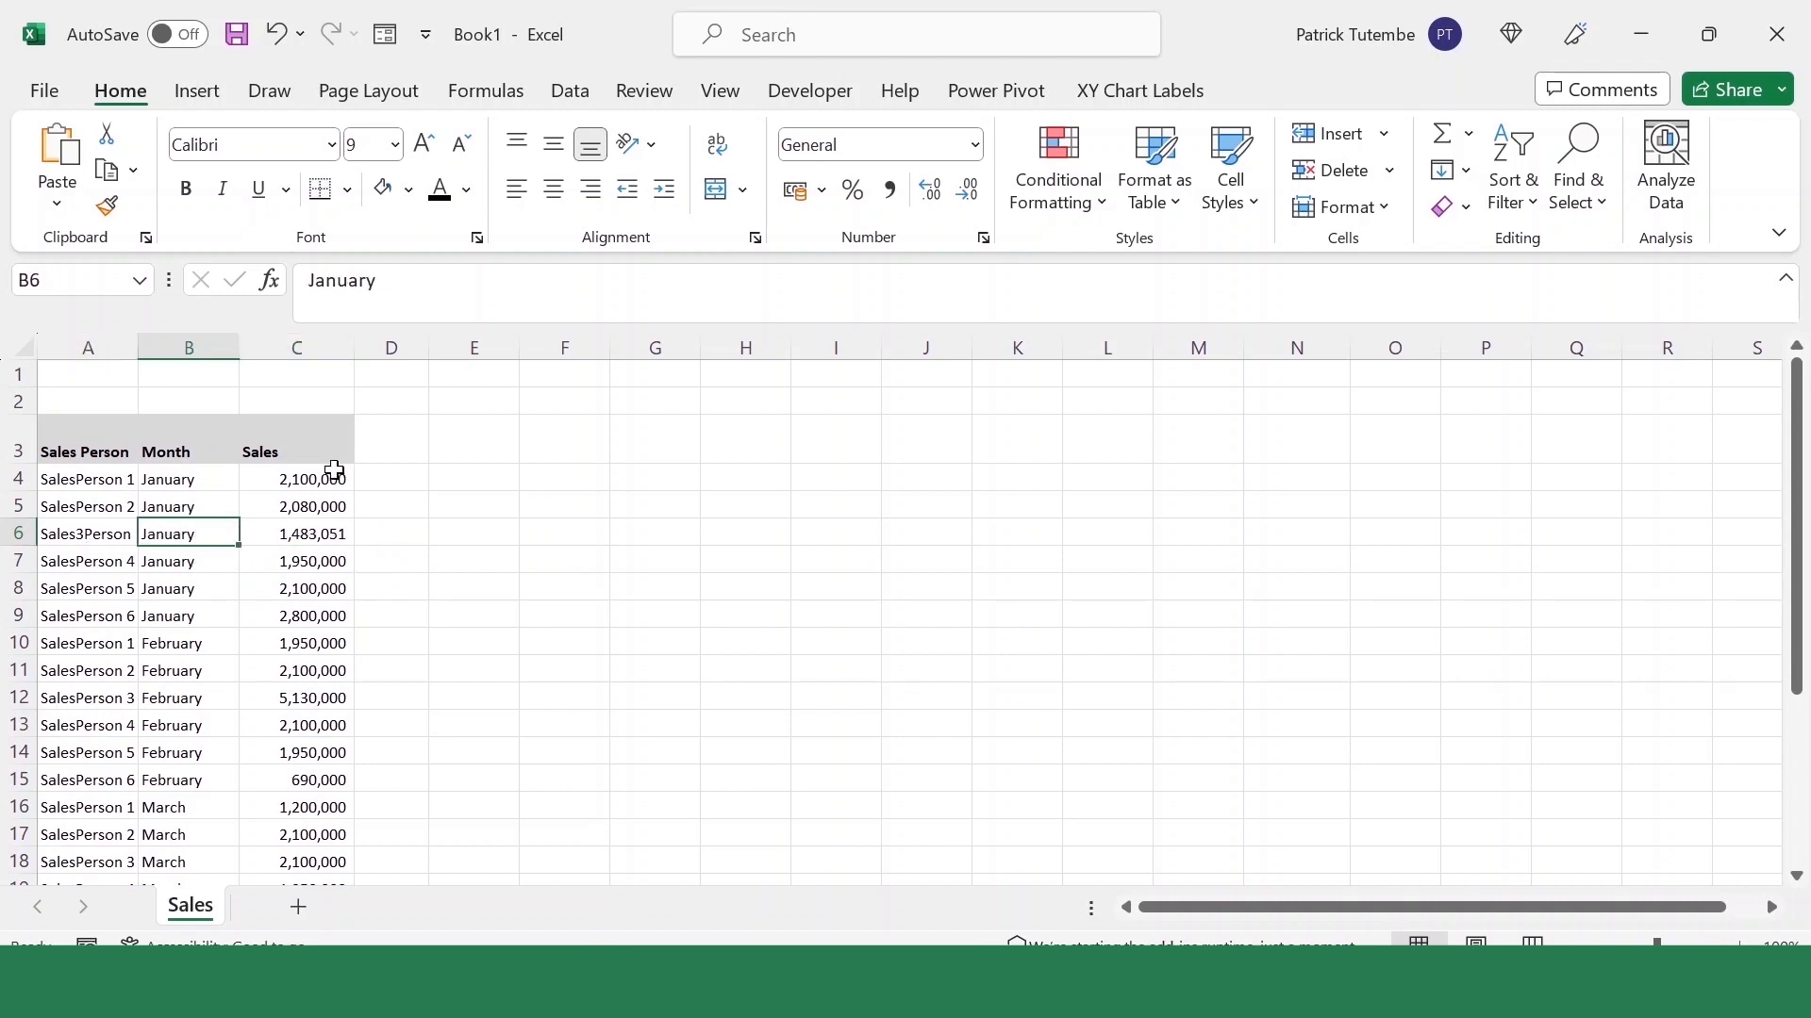
pyautogui.moveTo(40, 508); pyautogui.dragTo(283, 506)
pyautogui.click(293, 396)
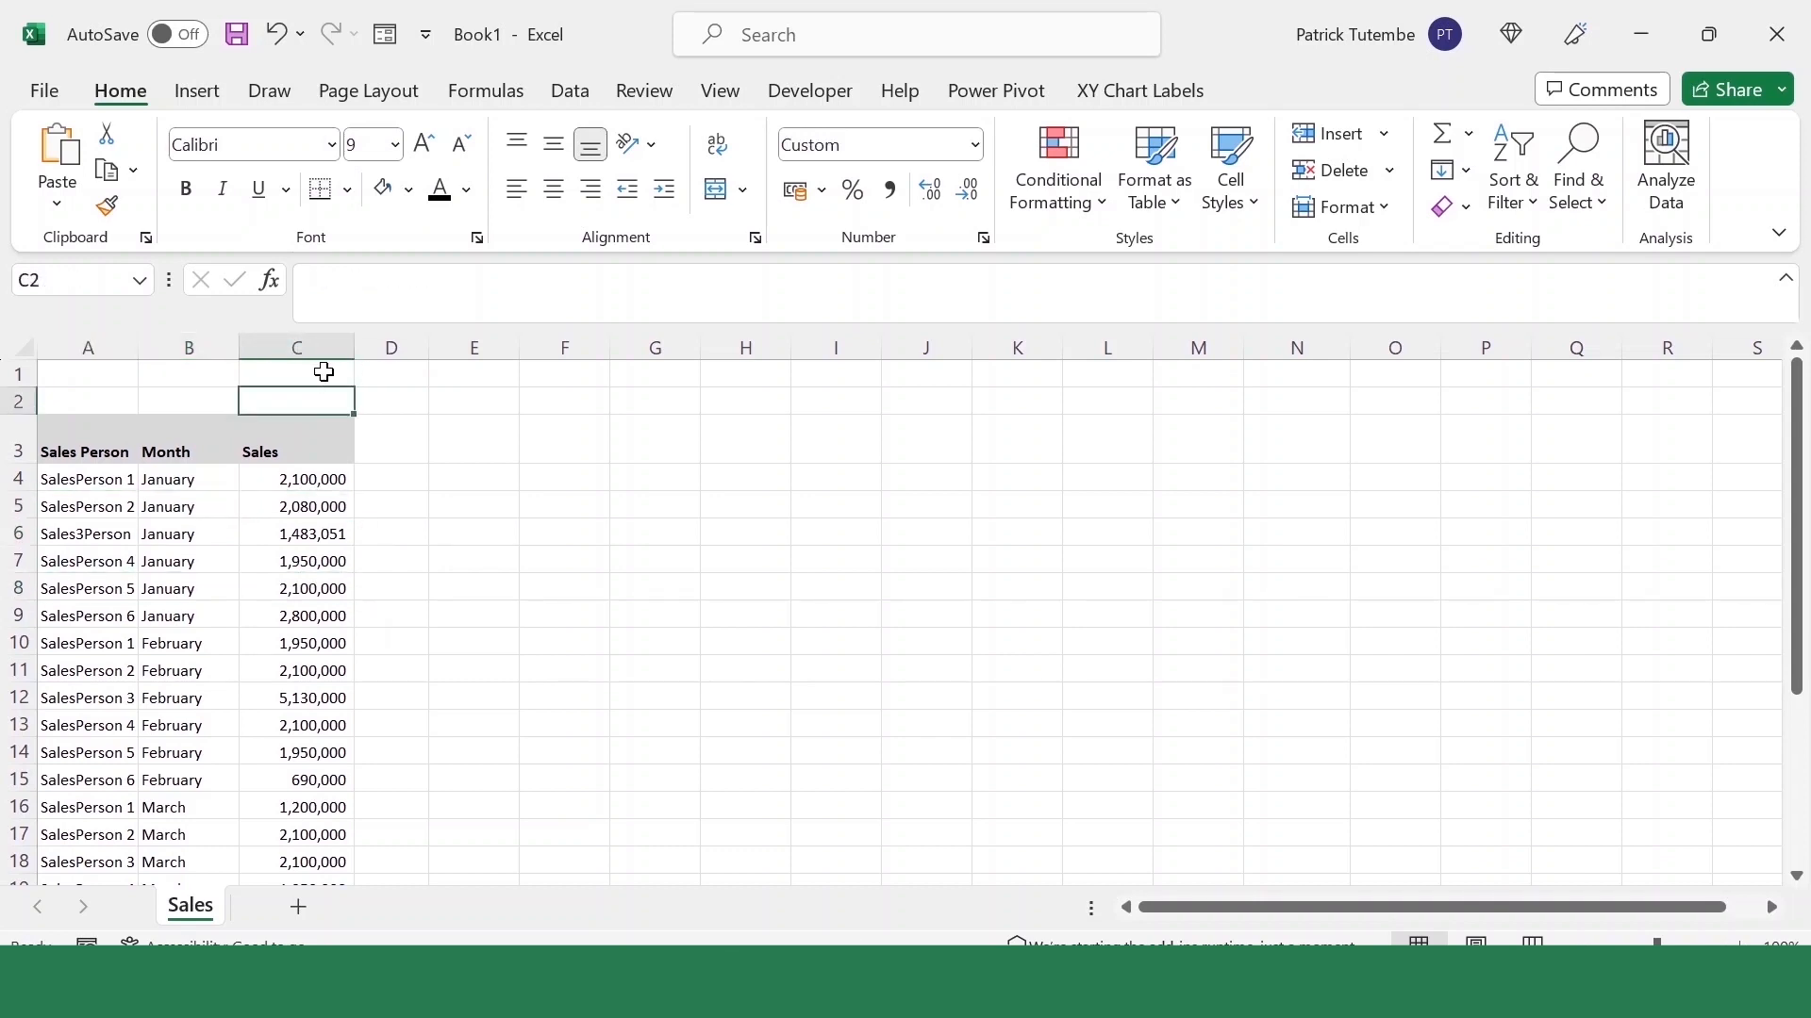
pyautogui.click(330, 479)
pyautogui.click(328, 564)
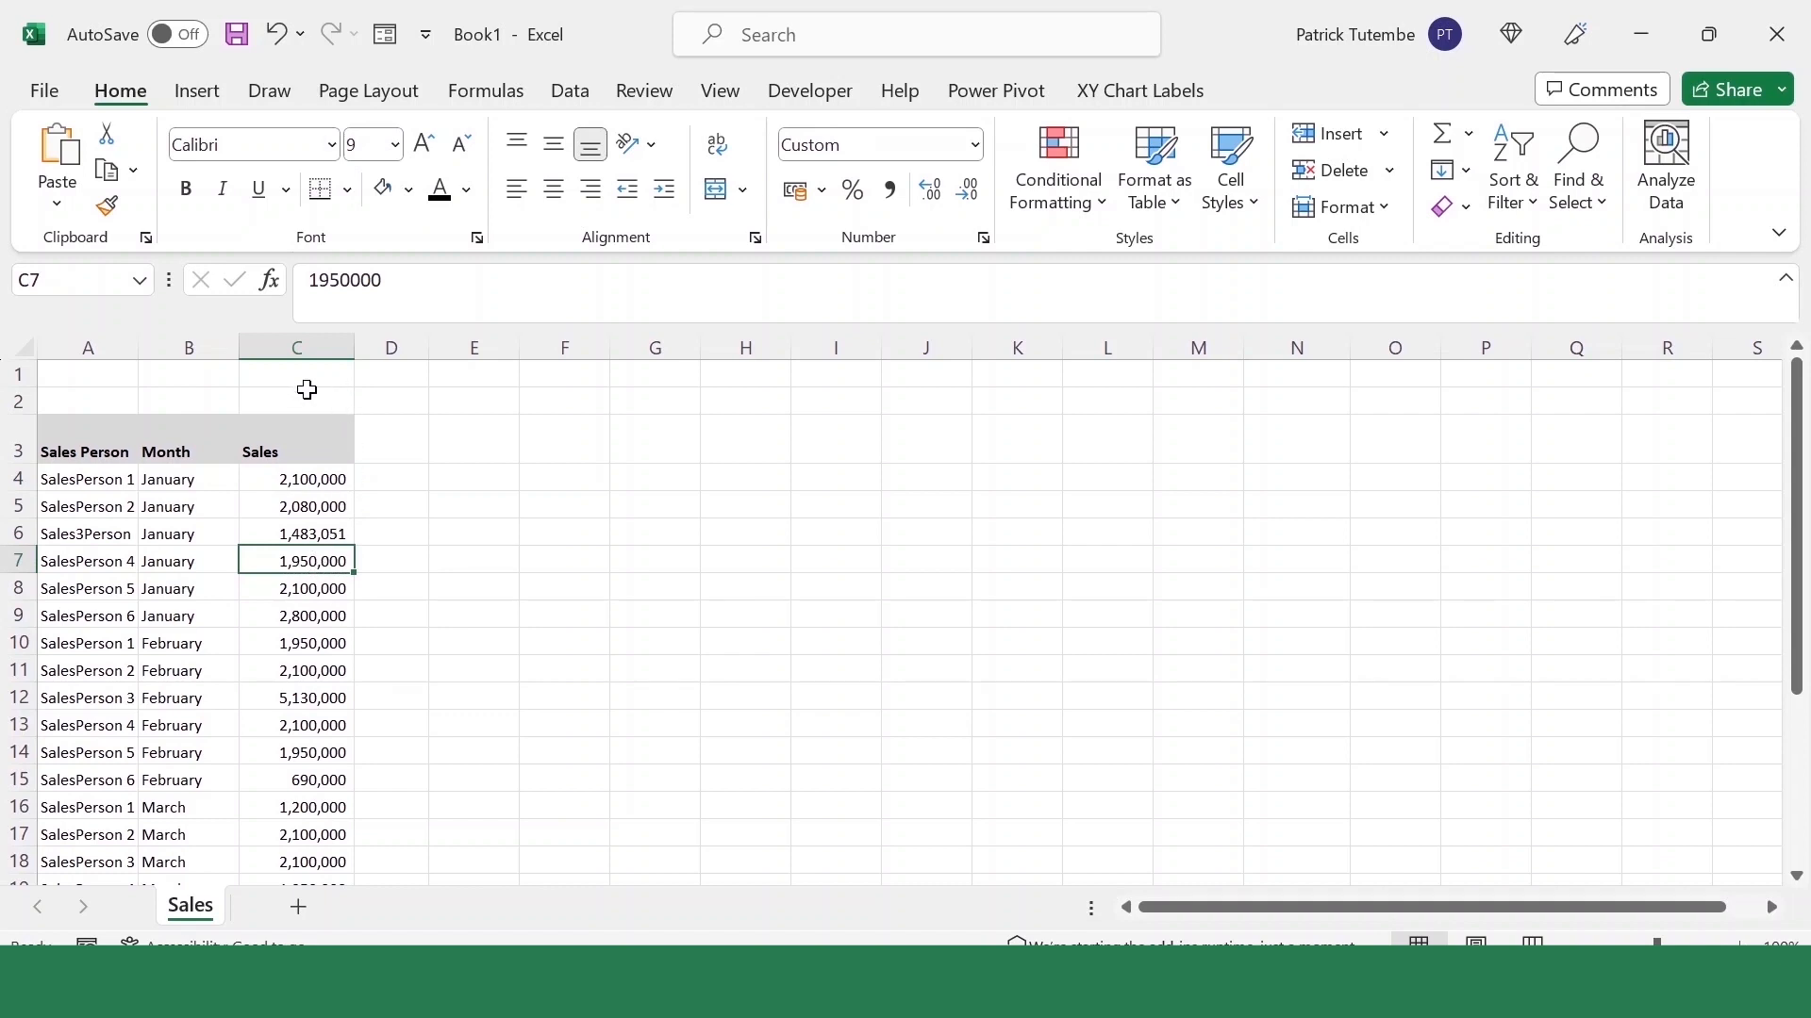
# Calculate the average of the sales values C4:C27 in cell C2 with =AVERAGE(C4:C27)
pyautogui.click(306, 390)
pyautogui.write('=av')
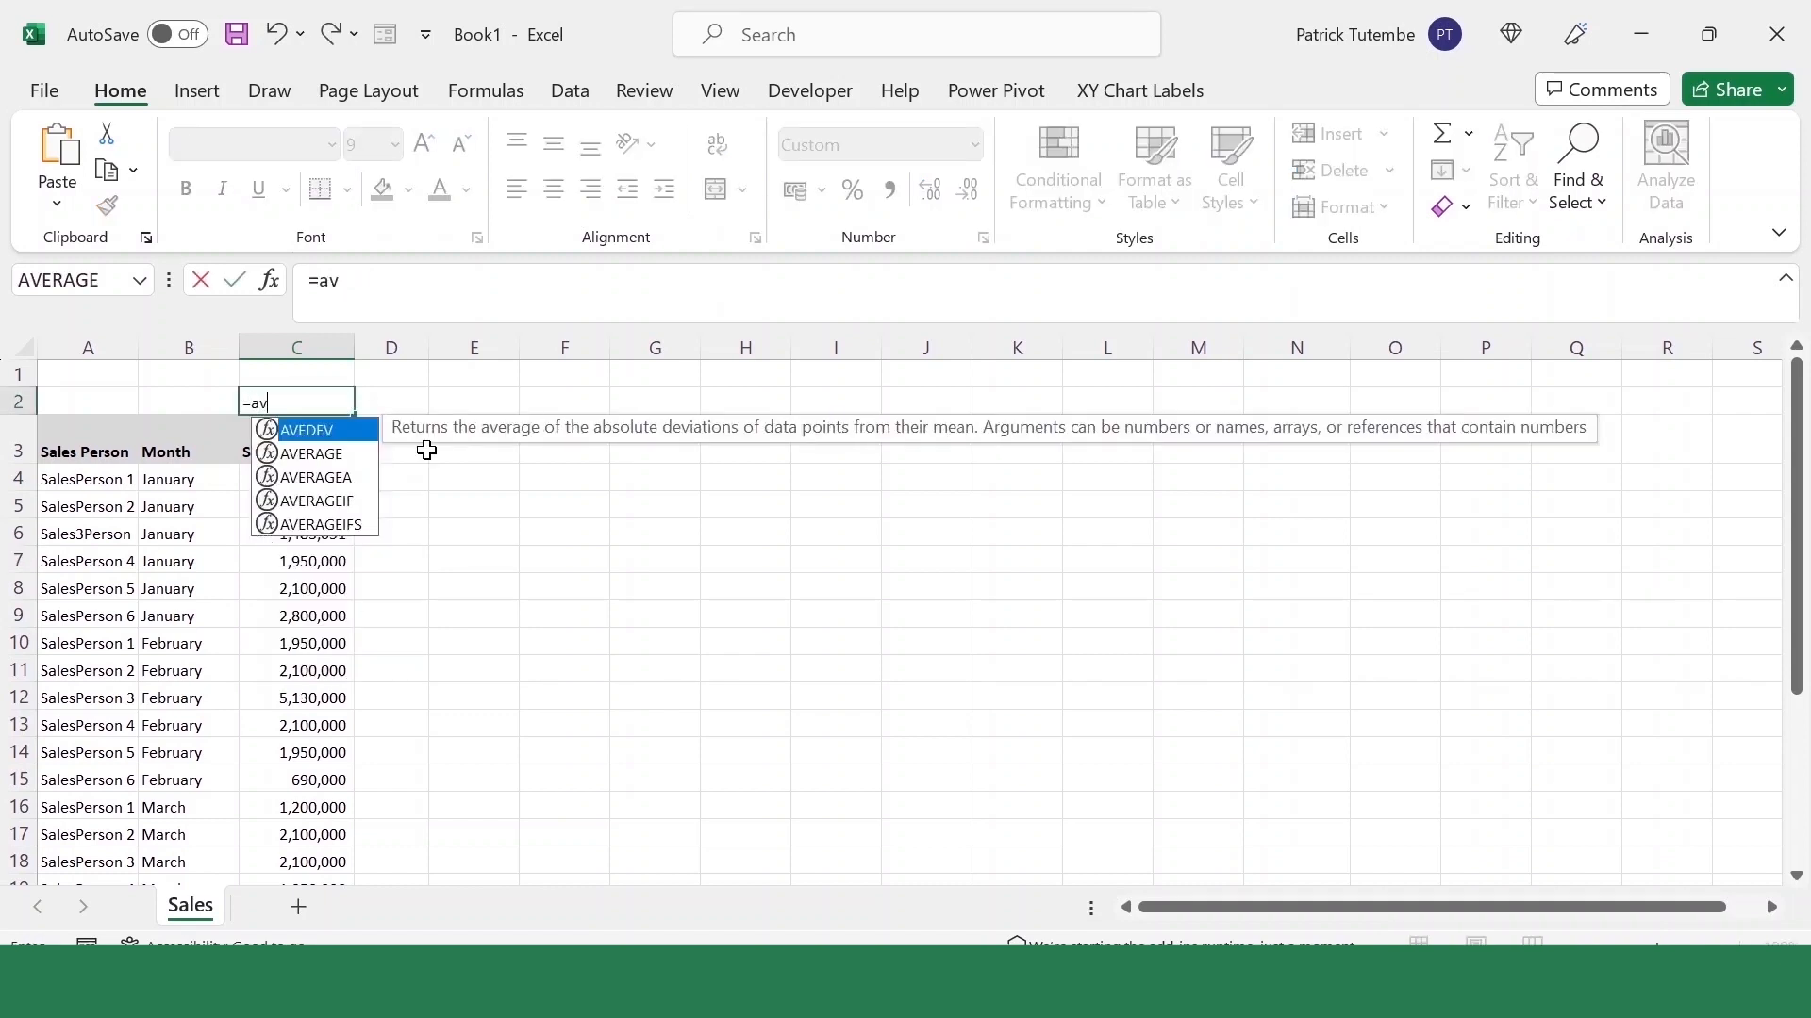
pyautogui.write('era')
pyautogui.press('Tab')
pyautogui.click(320, 478)
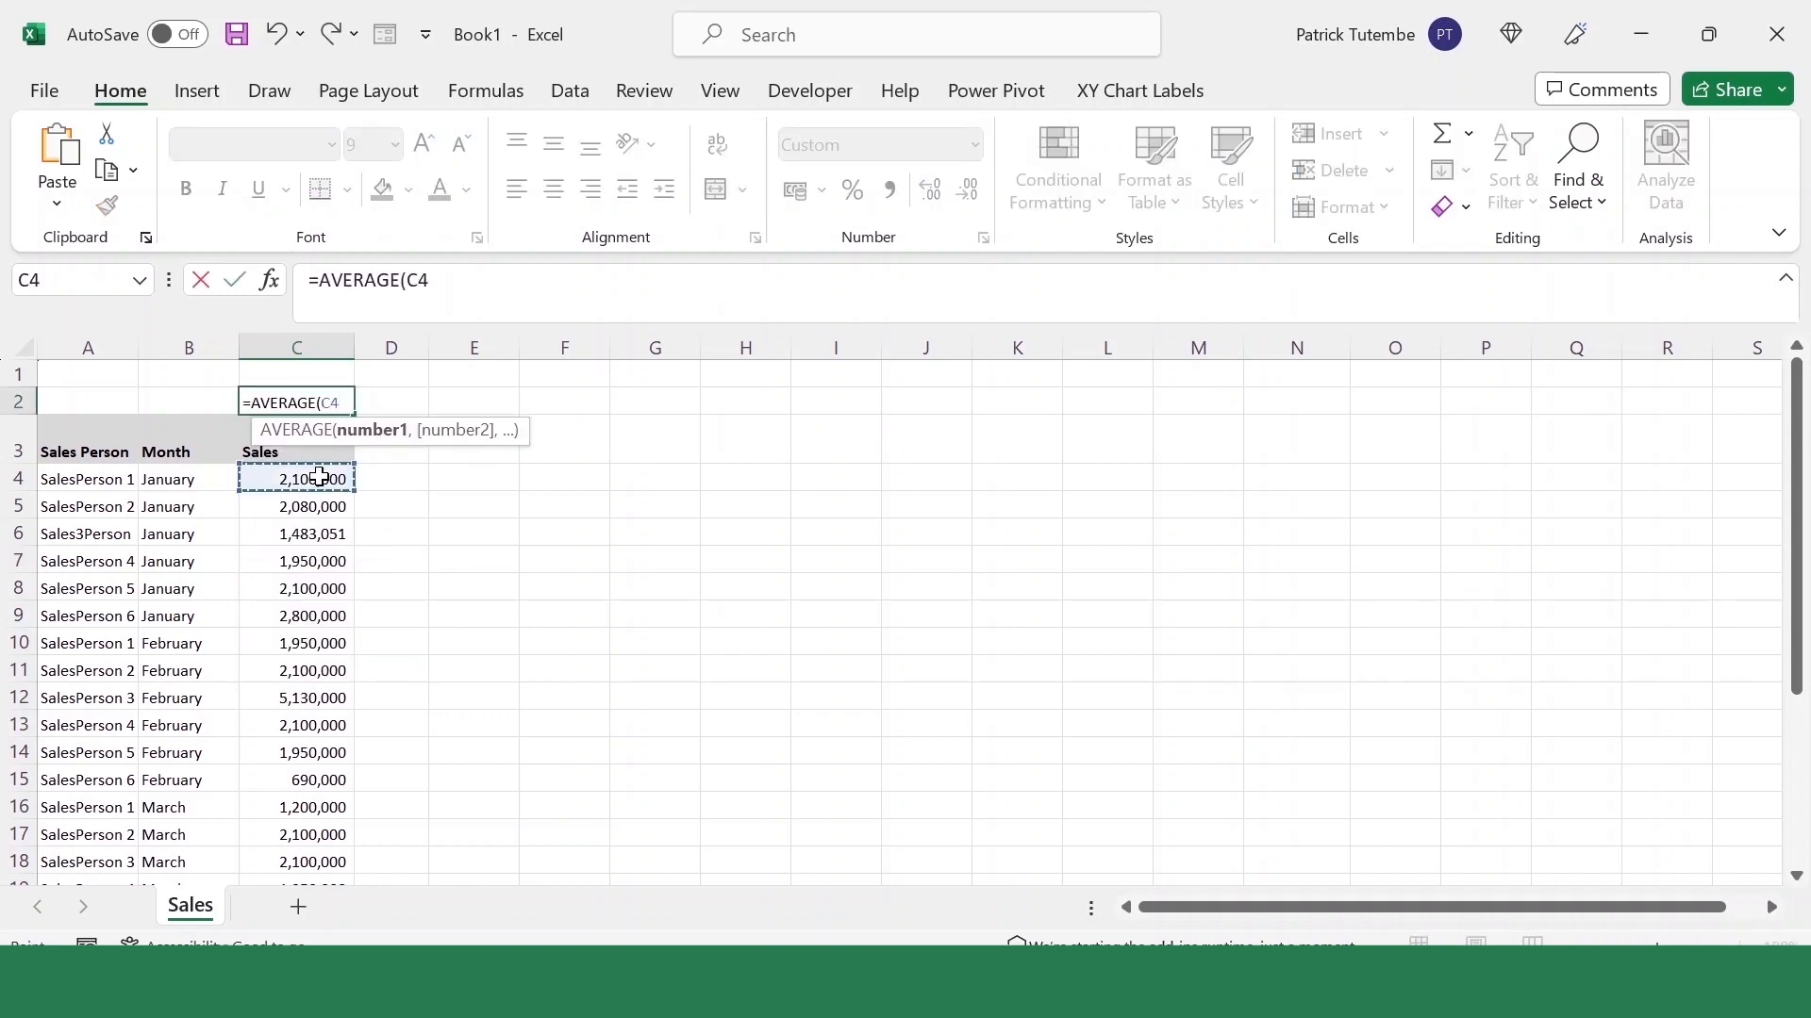
pyautogui.moveTo(320, 478); pyautogui.dragTo(315, 836)
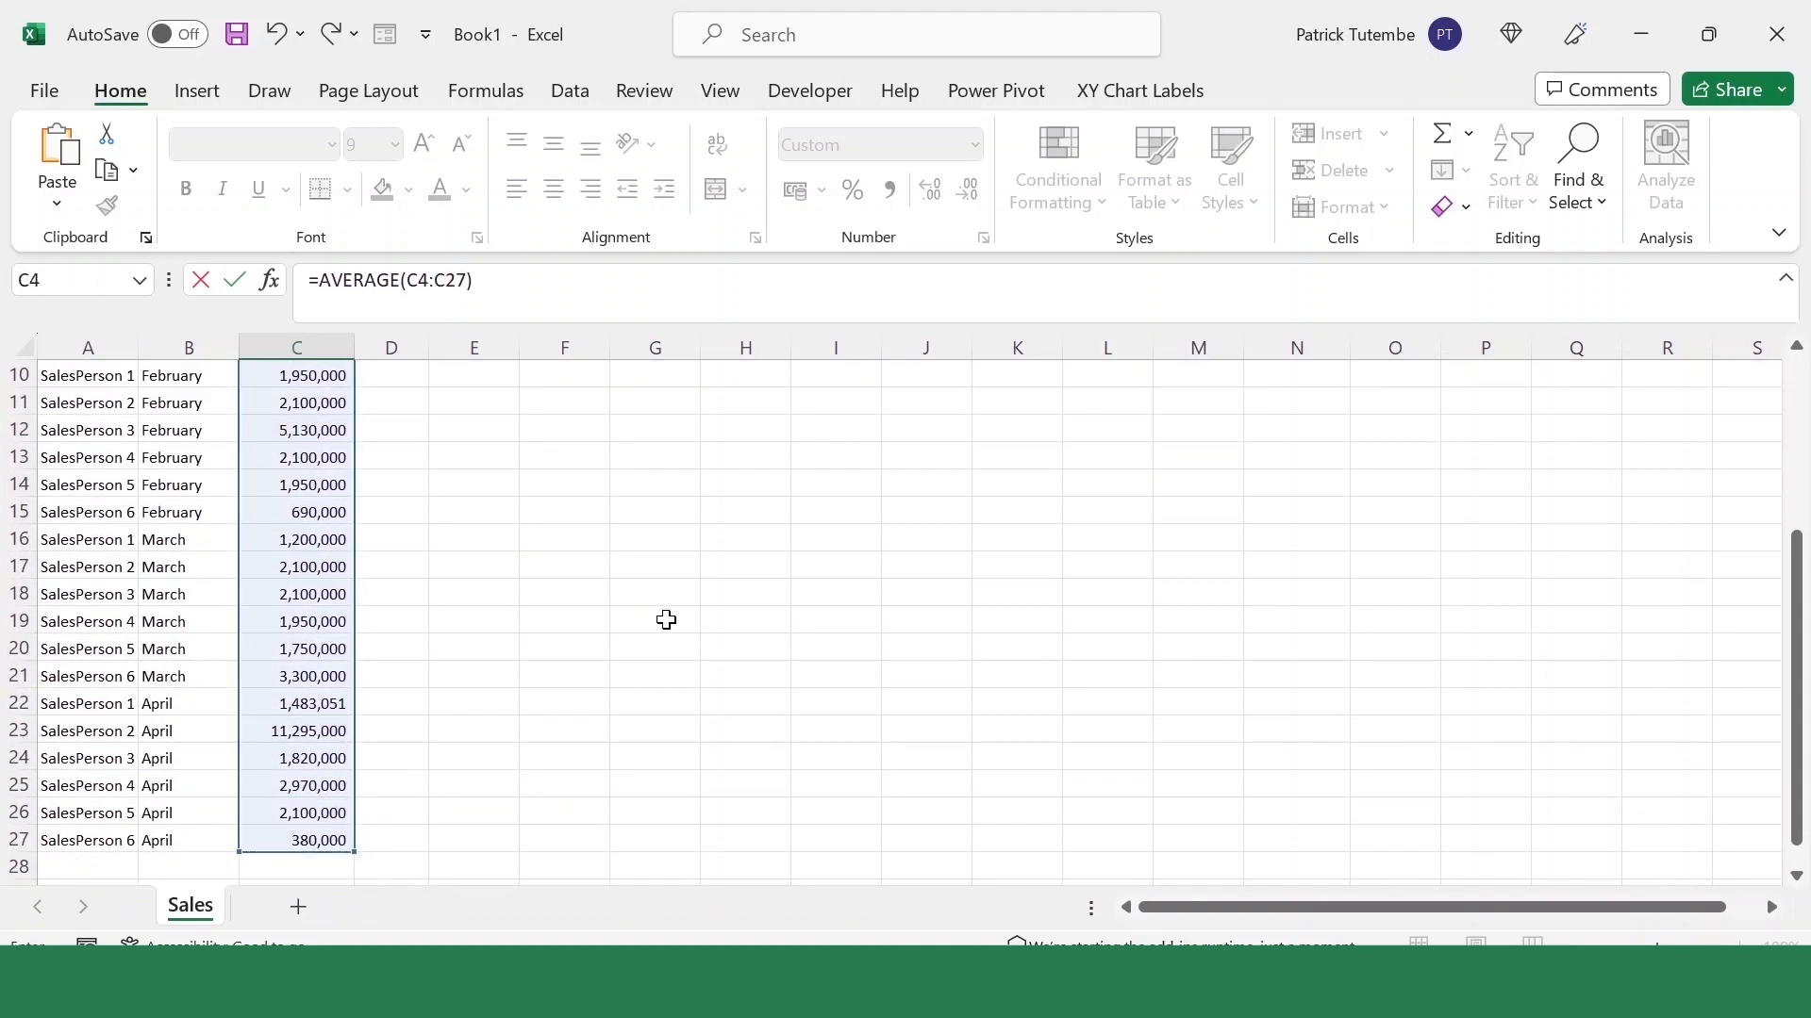
pyautogui.press('Escape')
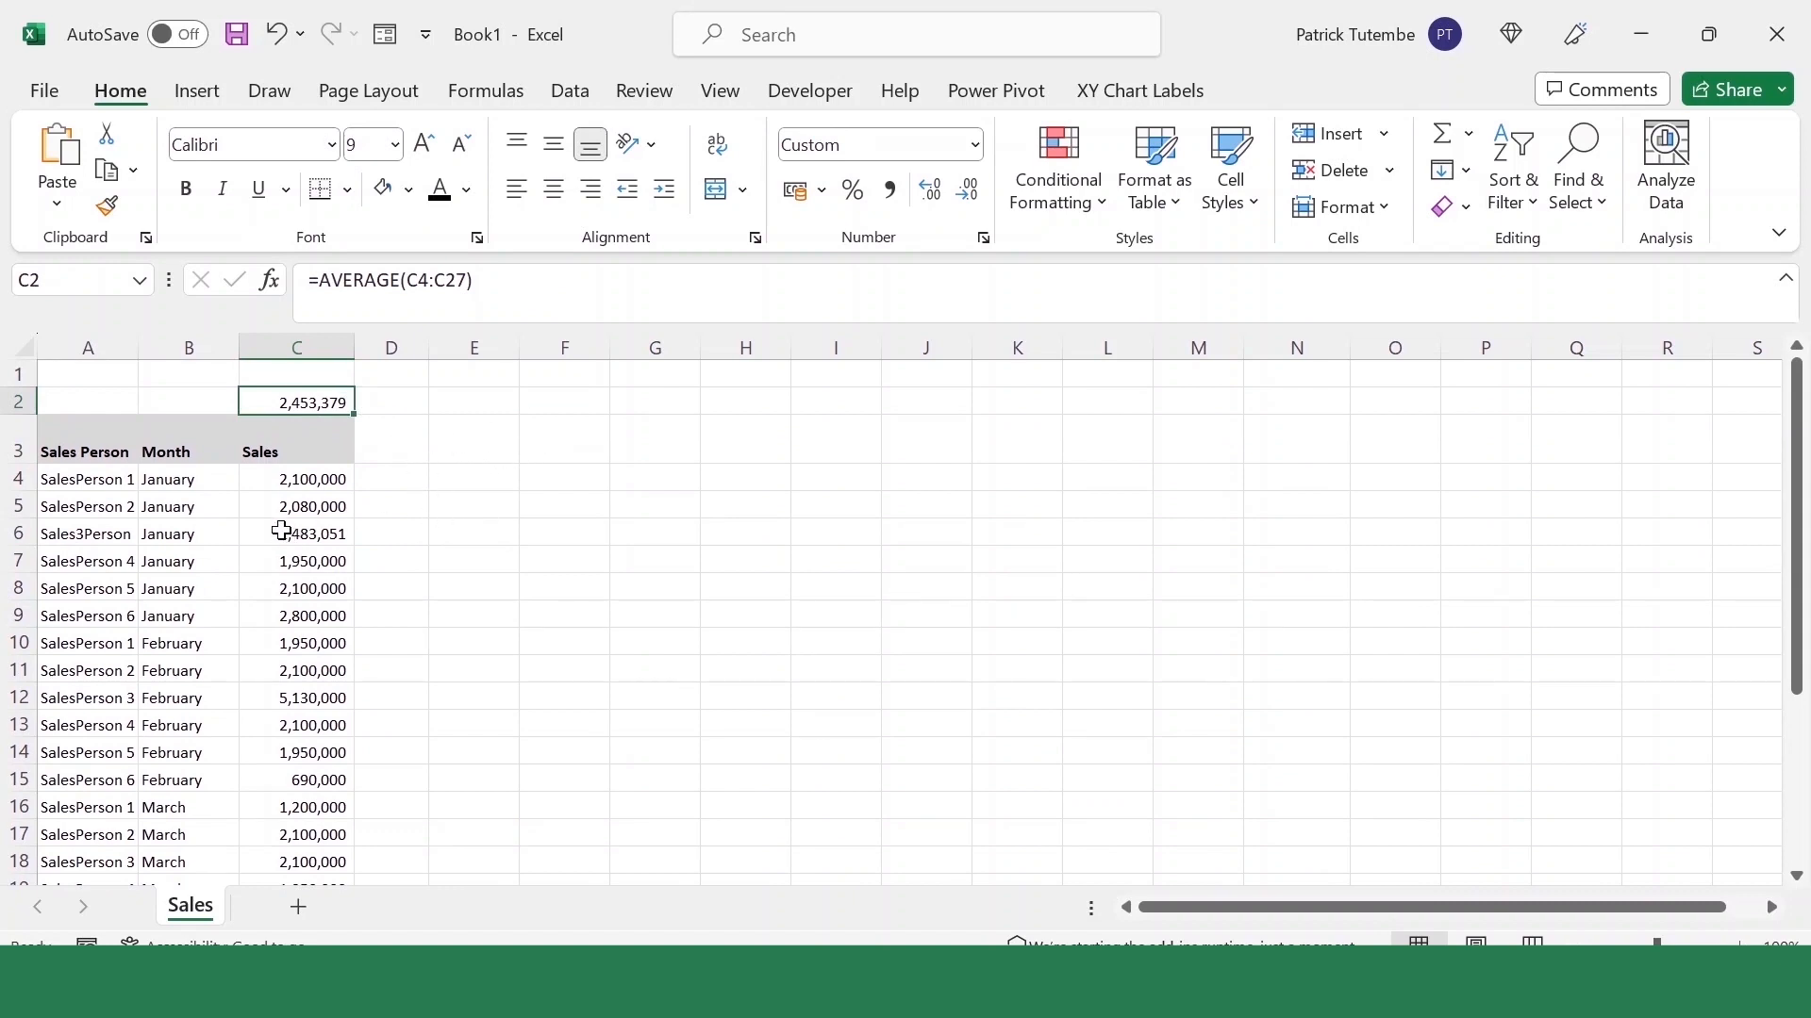
# Select the records A4:C27 and start a formula-based conditional formatting rule with the formula =$C$4>=$C$2
pyautogui.moveTo(89, 479); pyautogui.dragTo(312, 481)
pyautogui.click(190, 563)
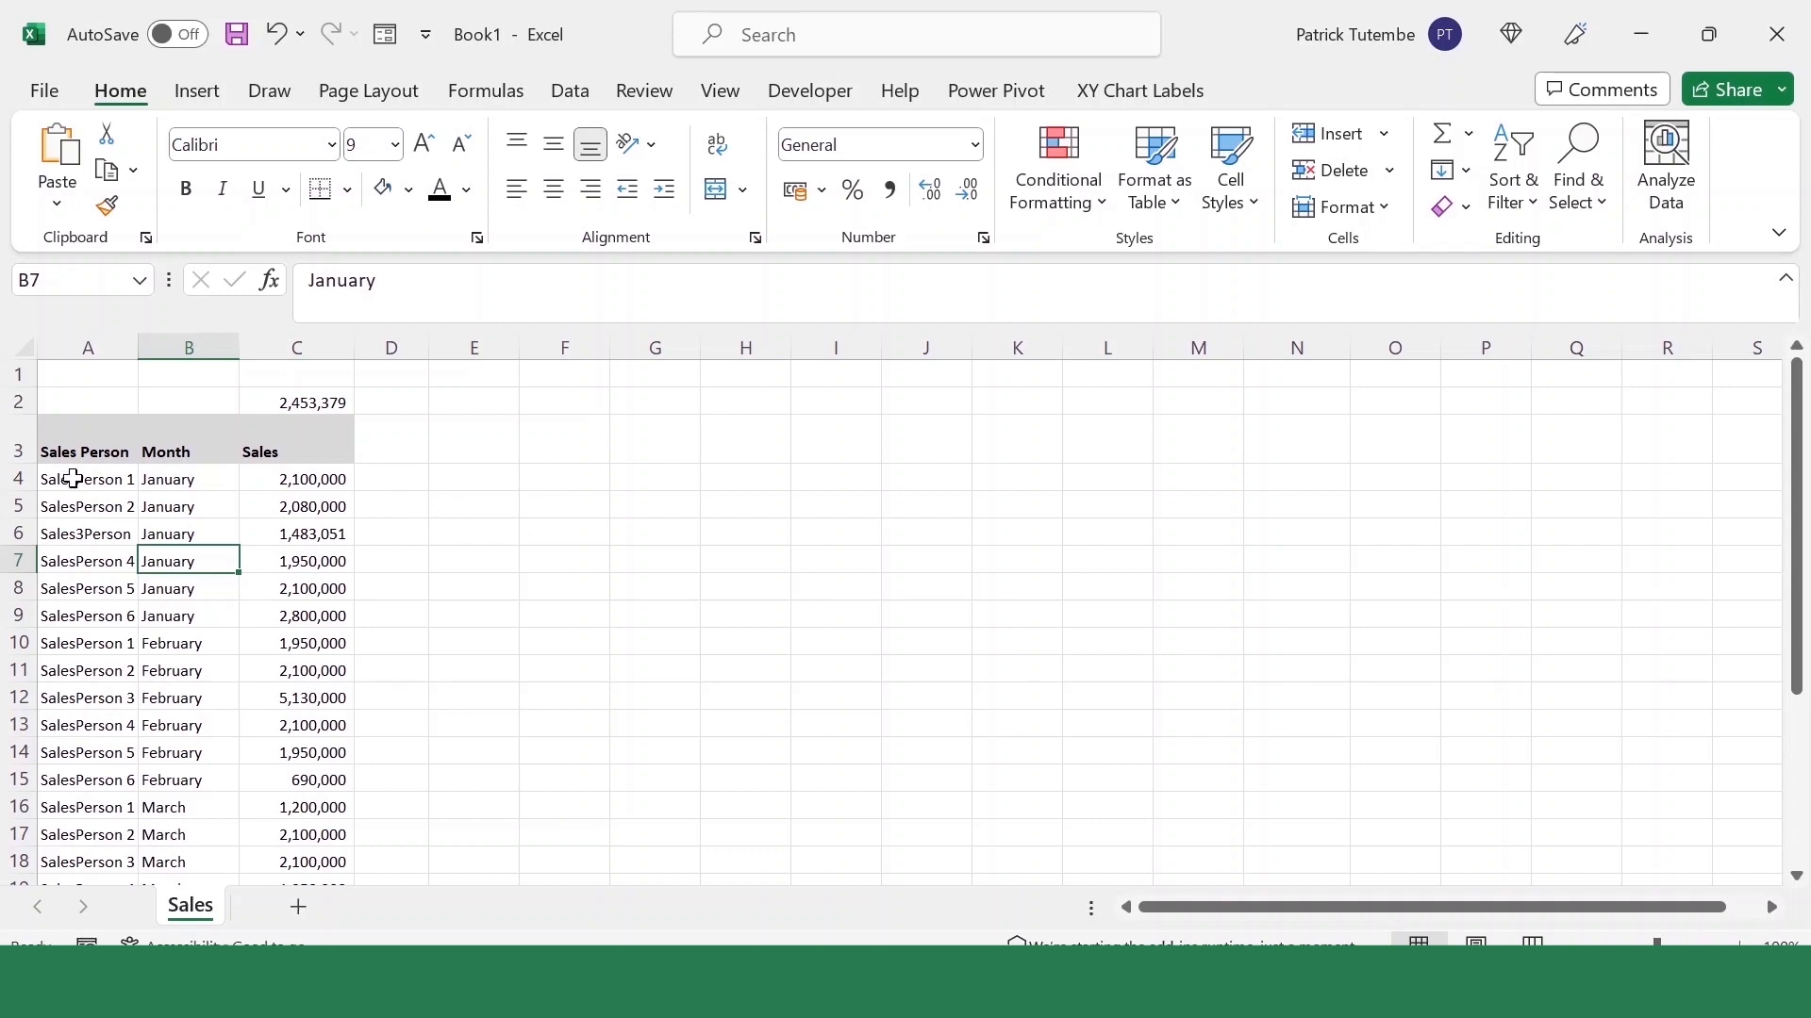
pyautogui.moveTo(61, 479); pyautogui.dragTo(303, 890)
pyautogui.scroll(4, 377, 504)
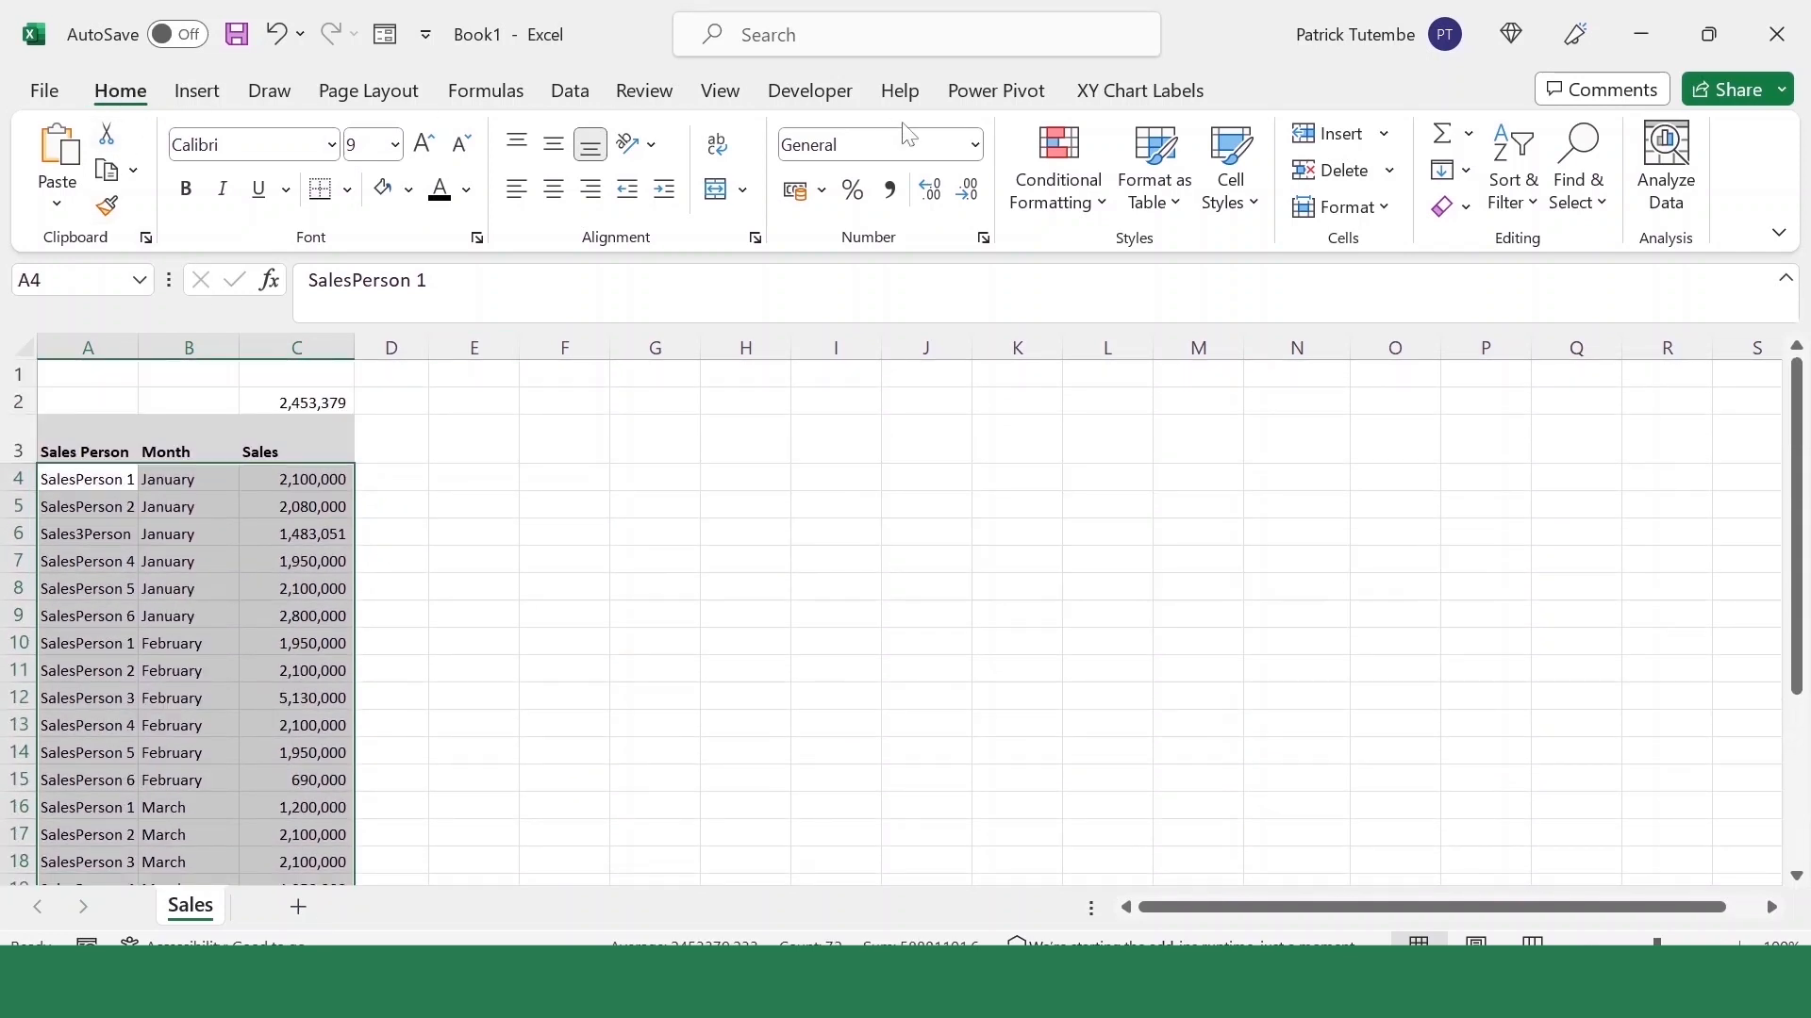
pyautogui.click(1078, 201)
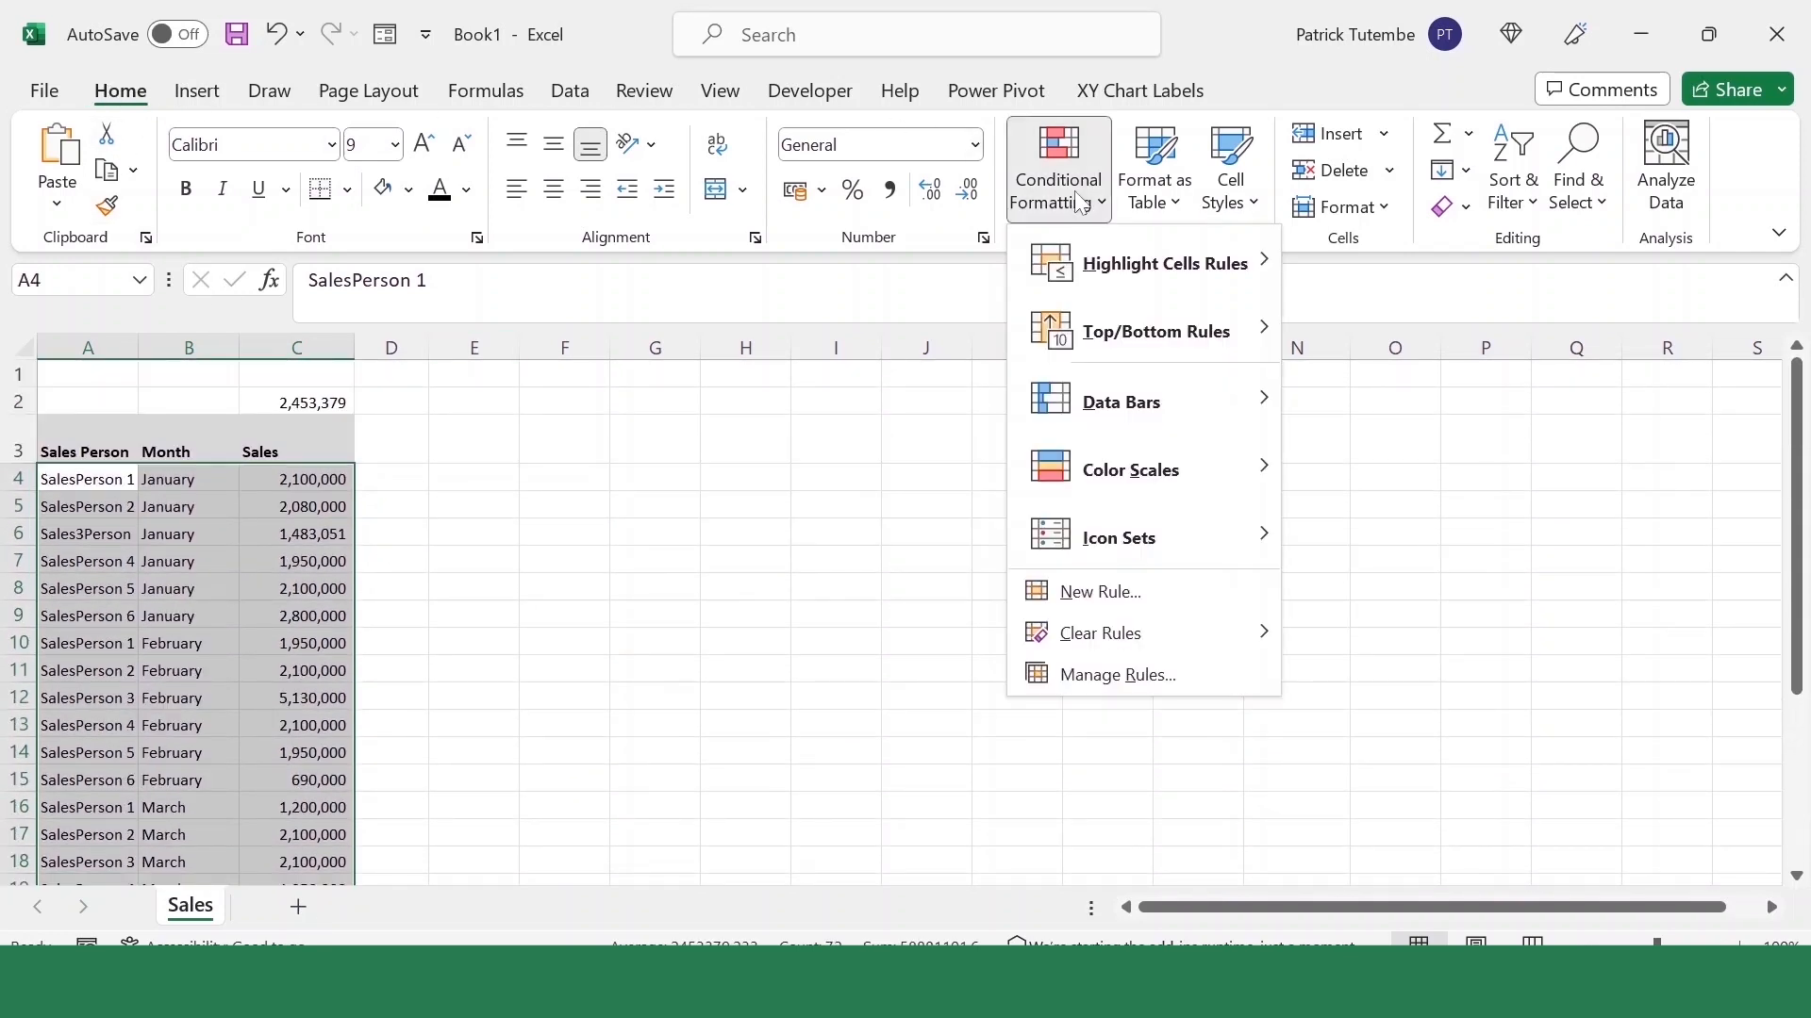
pyautogui.click(1123, 600)
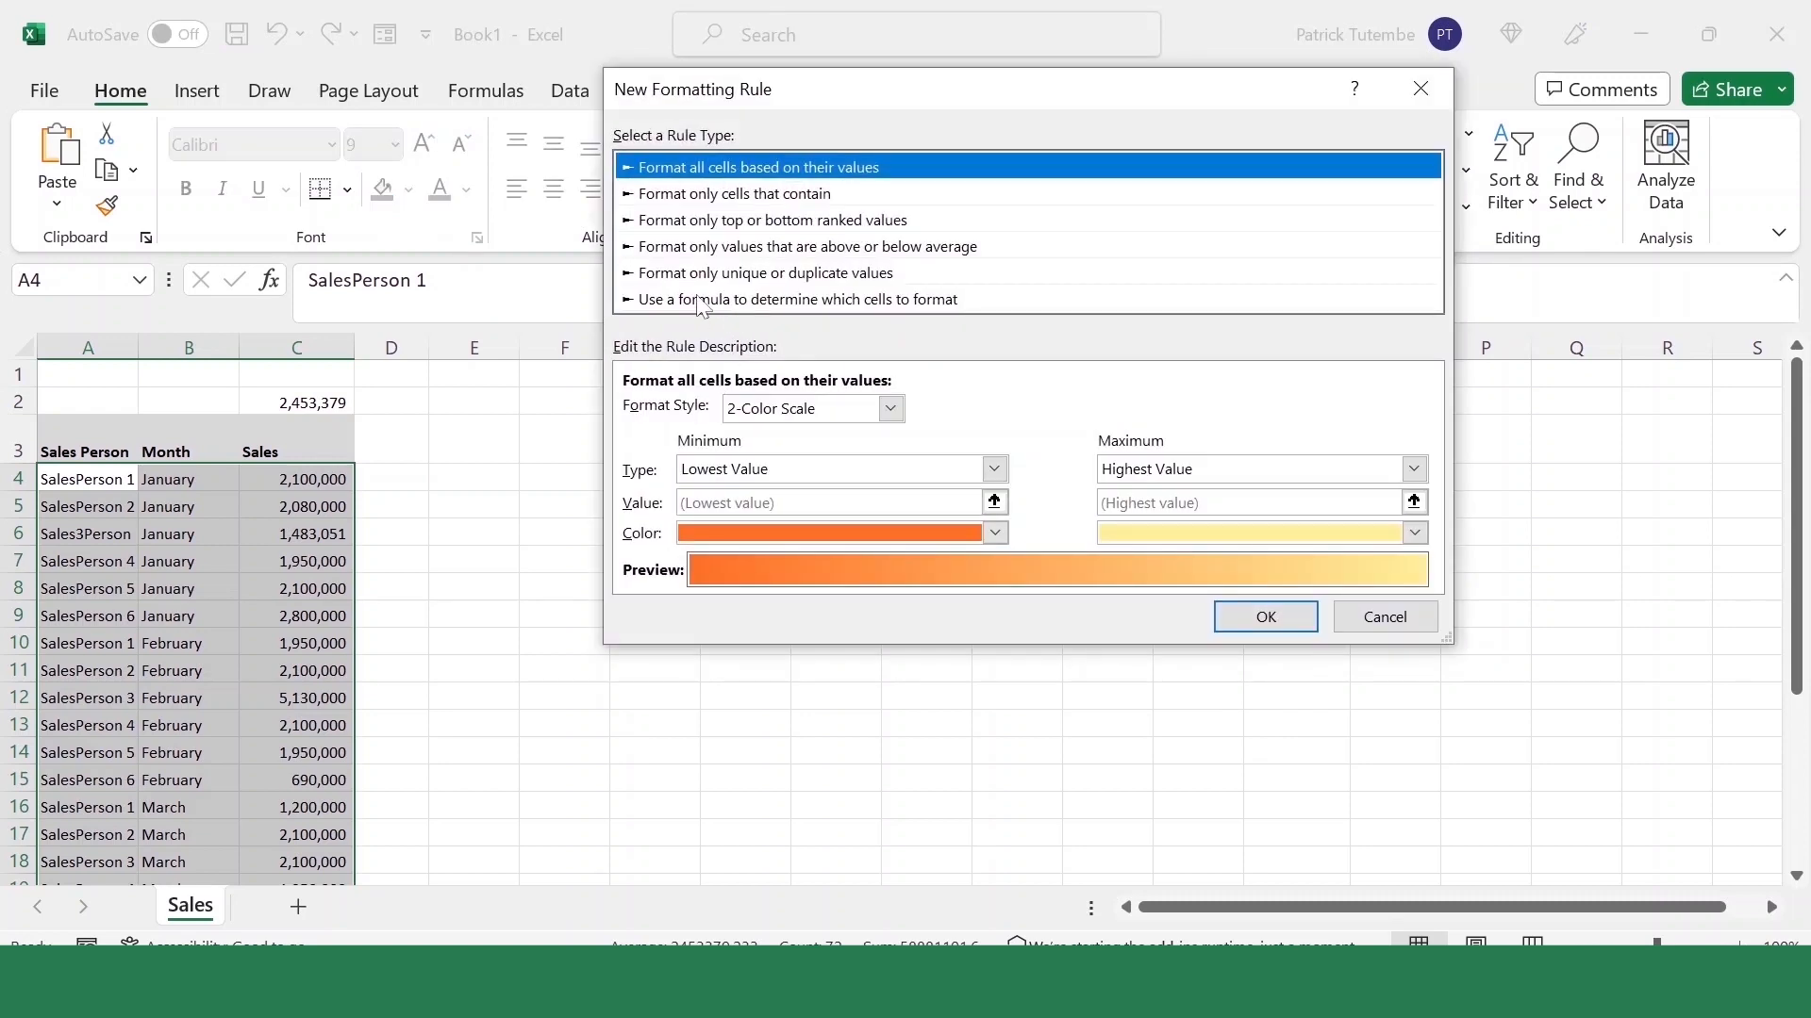
pyautogui.click(698, 300)
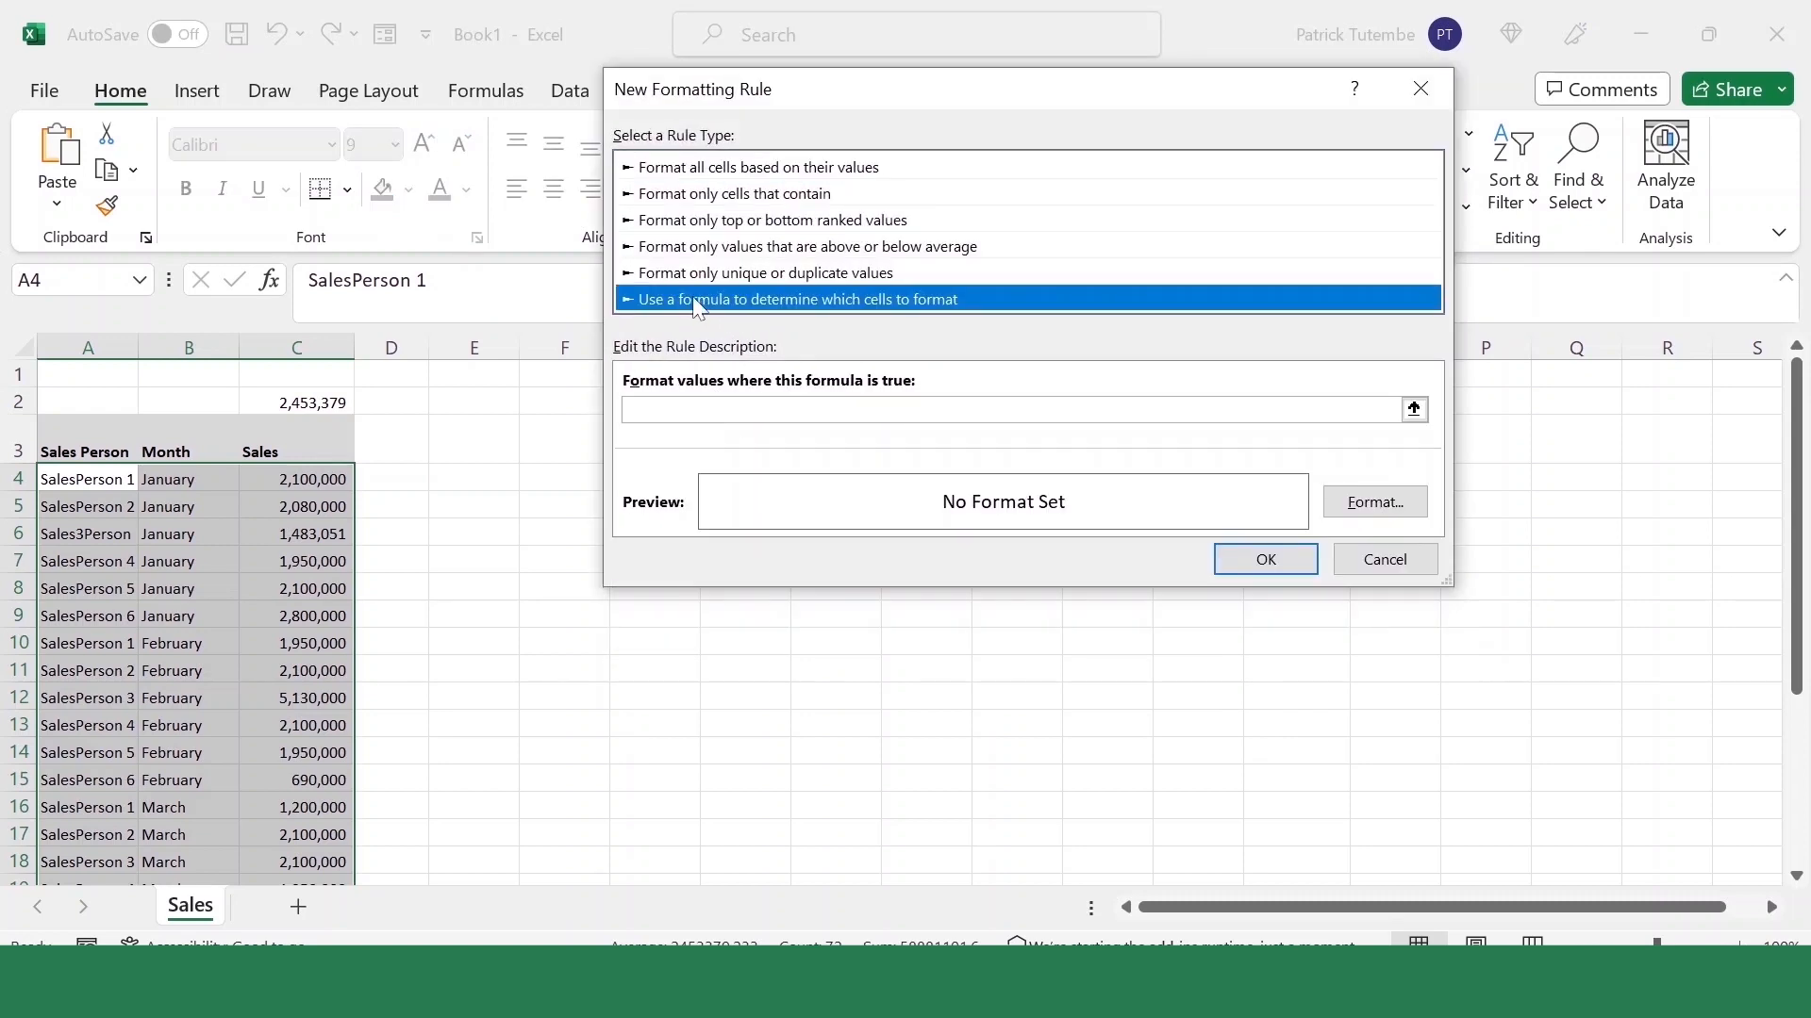
pyautogui.click(933, 410)
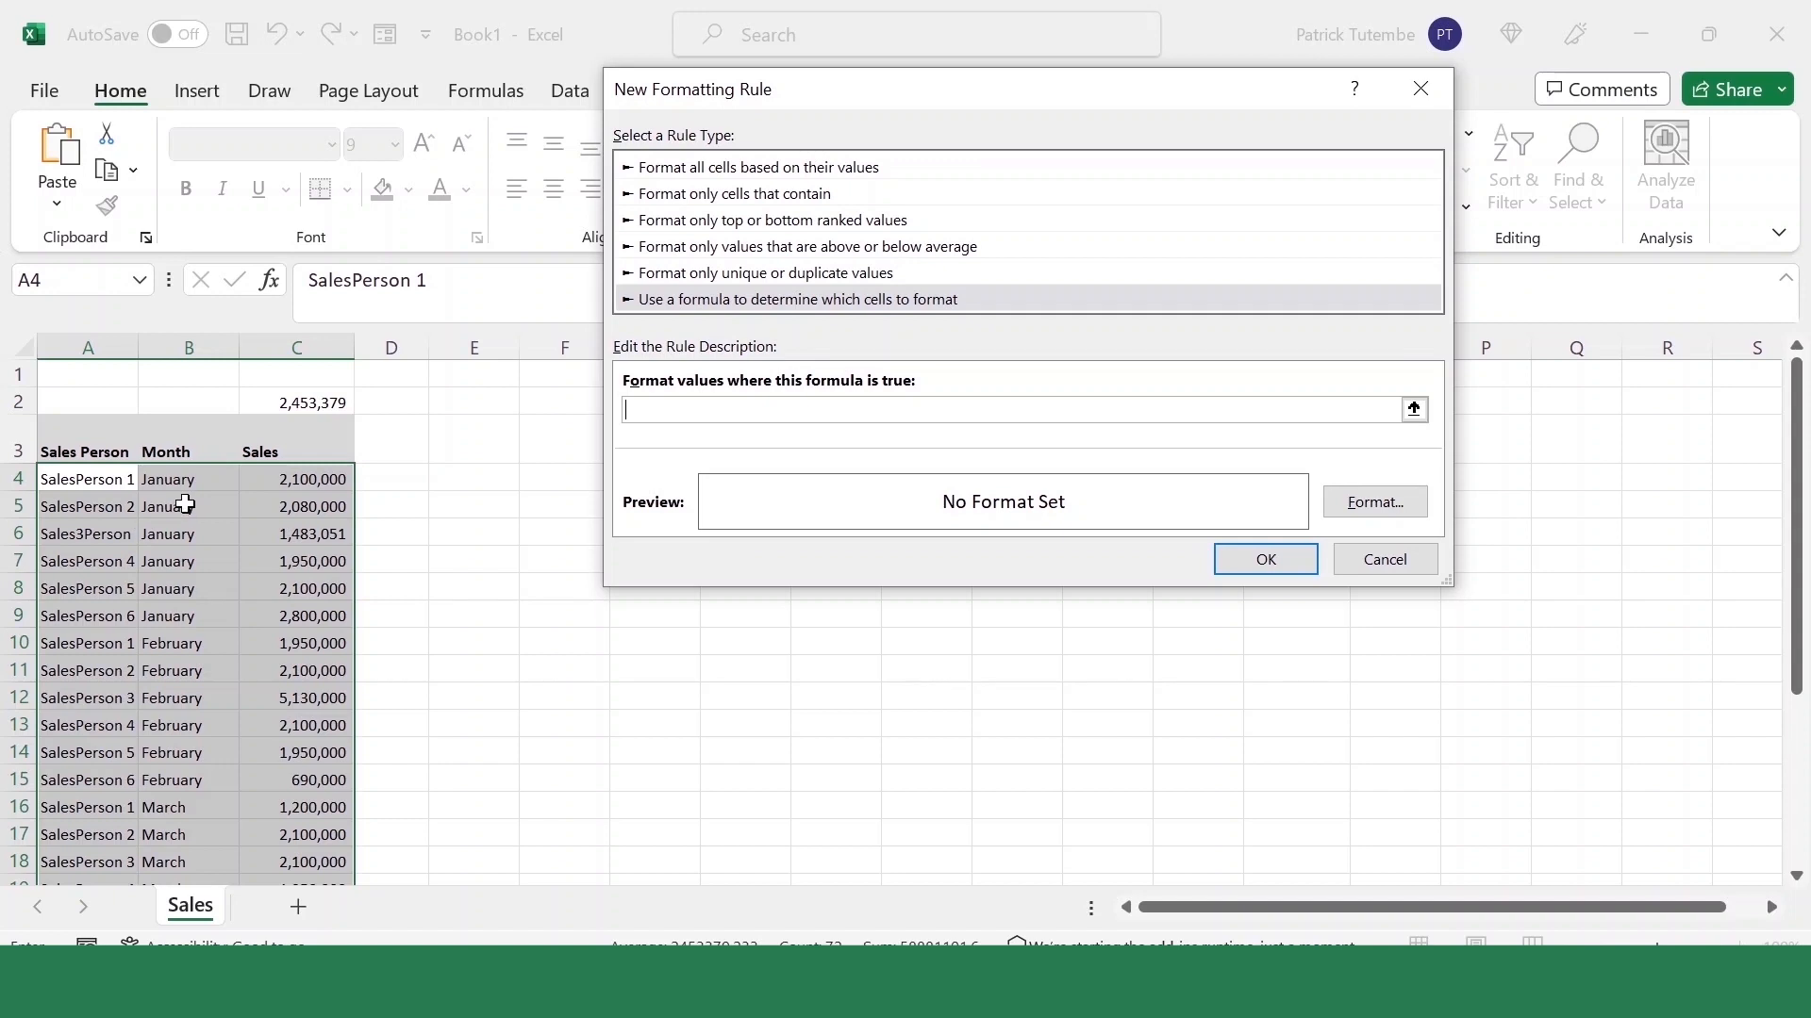
pyautogui.click(311, 479)
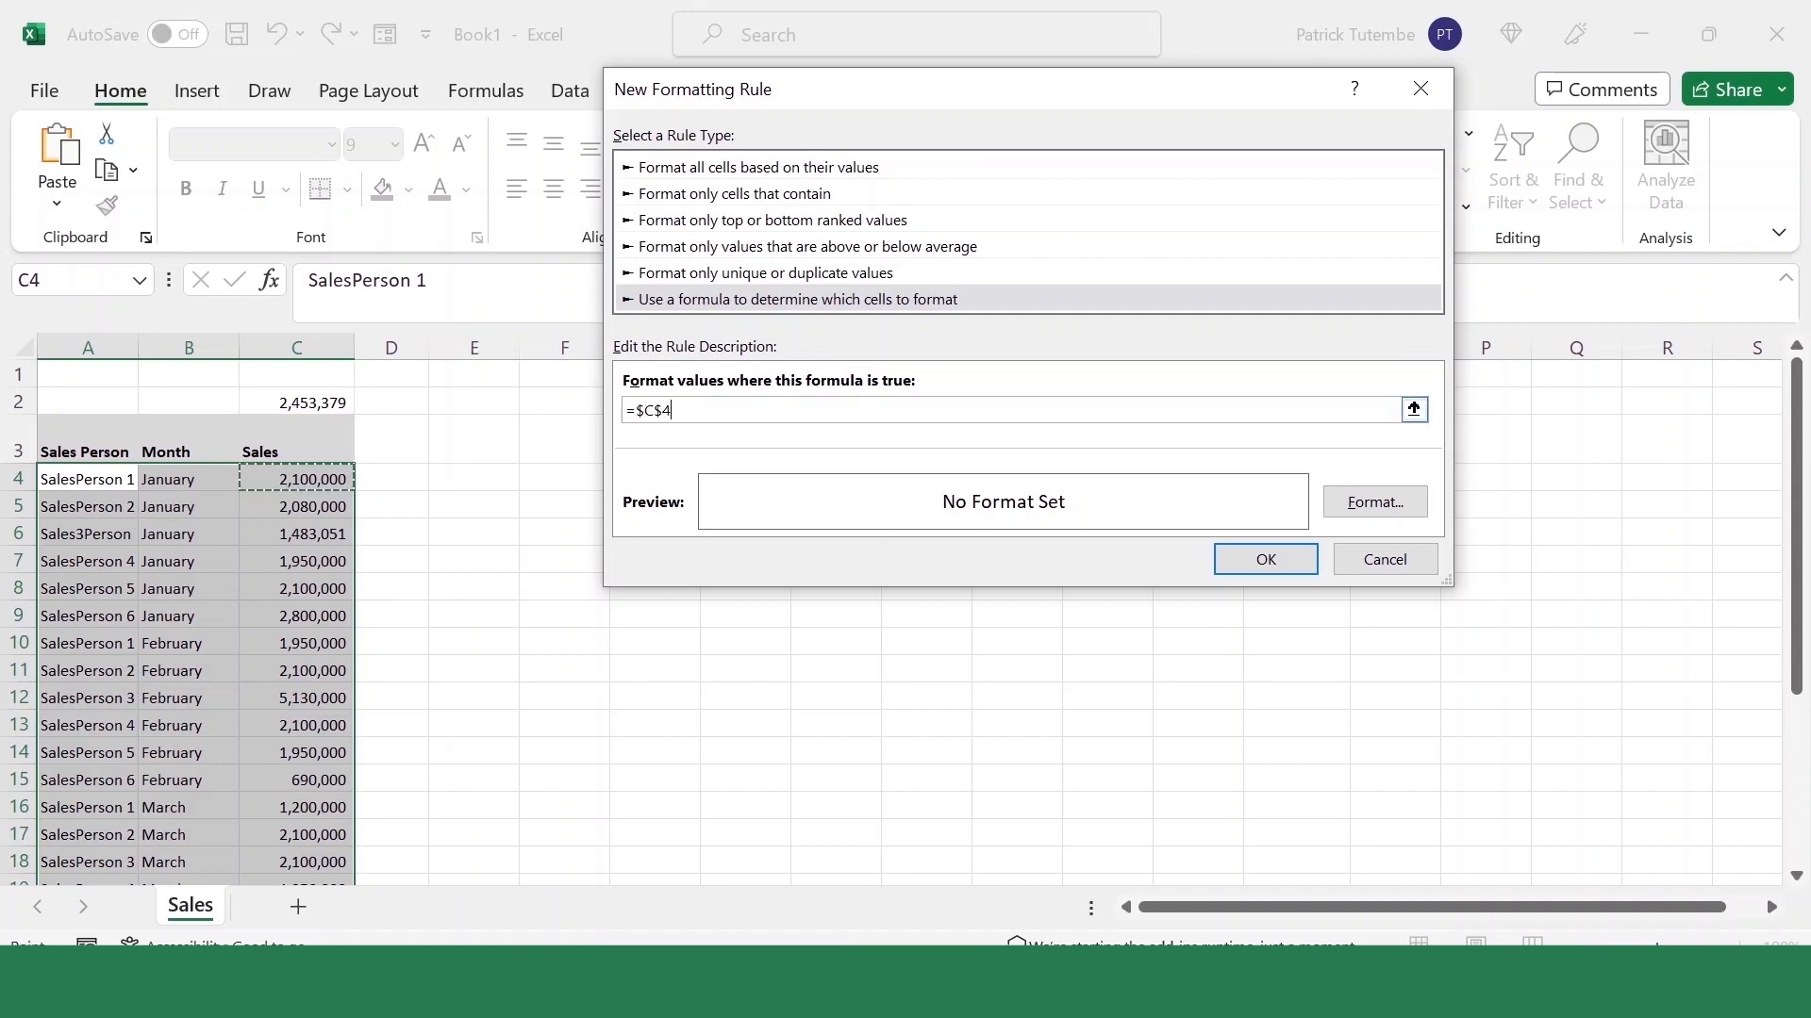
pyautogui.write('>=')
pyautogui.click(302, 403)
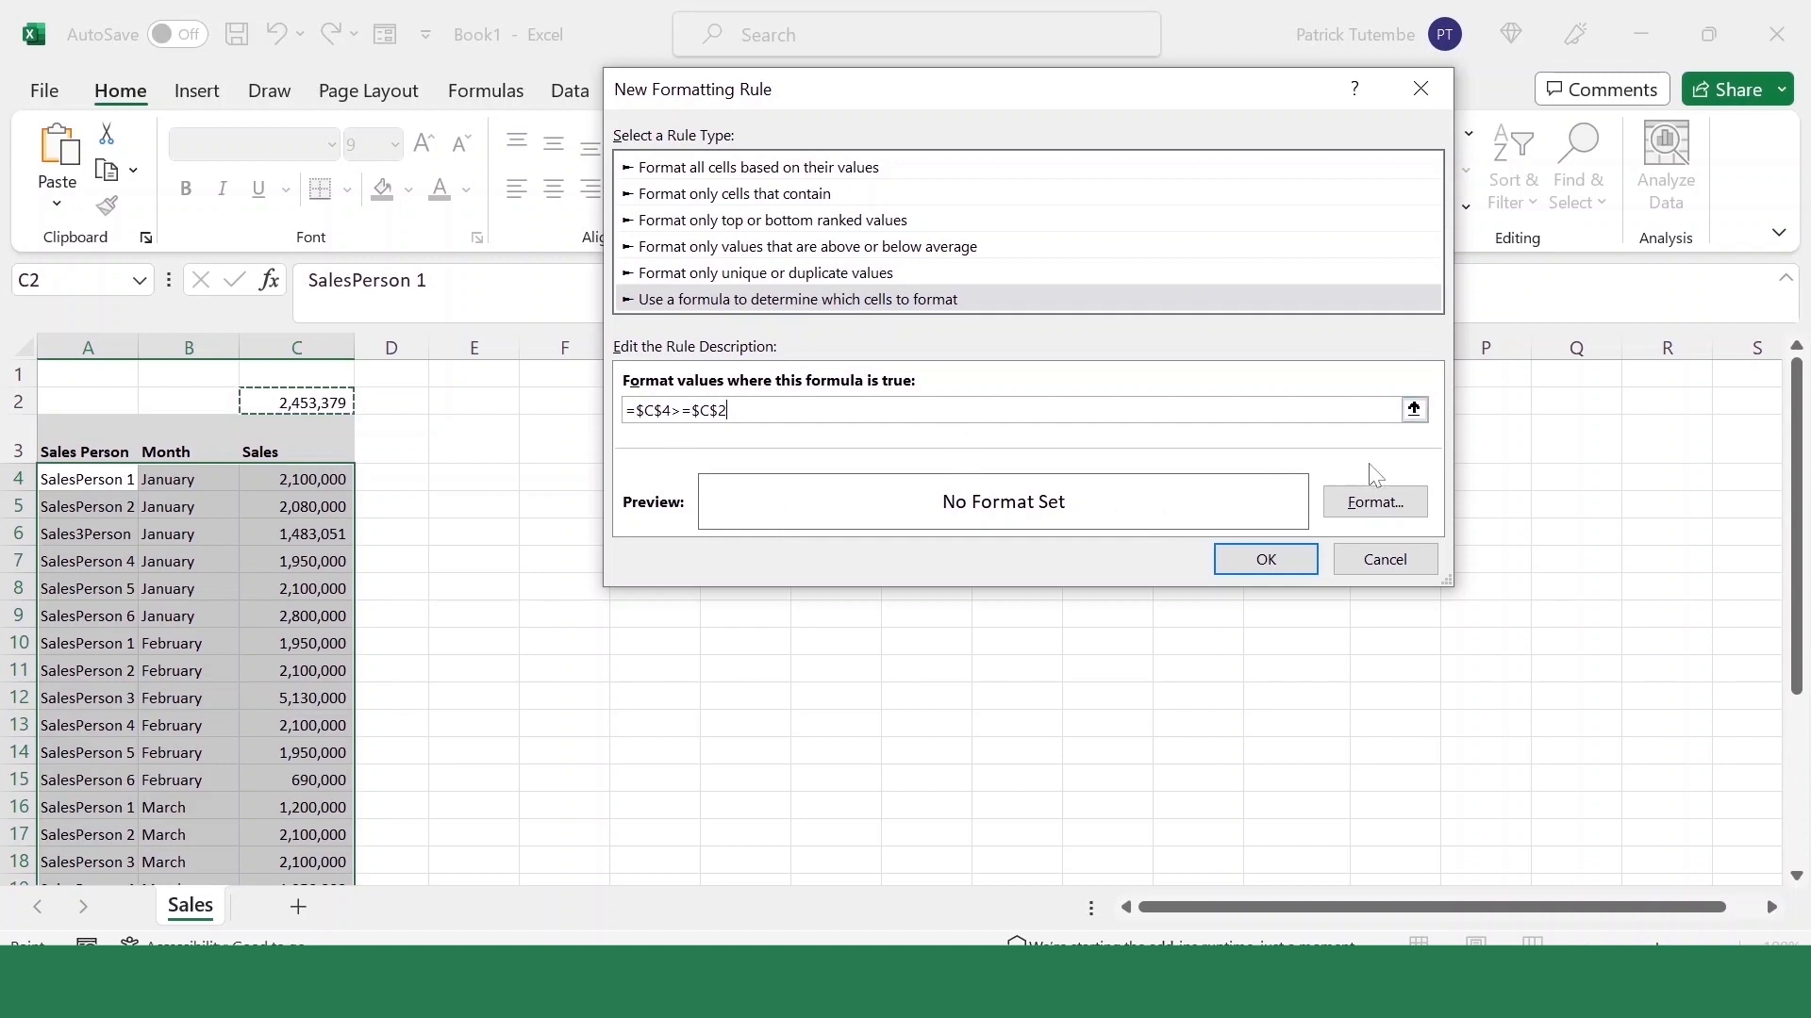
# Give the rule an orange fill, make its first row reference relative so it reads =$C4>=$C$2, and apply it
pyautogui.click(1375, 502)
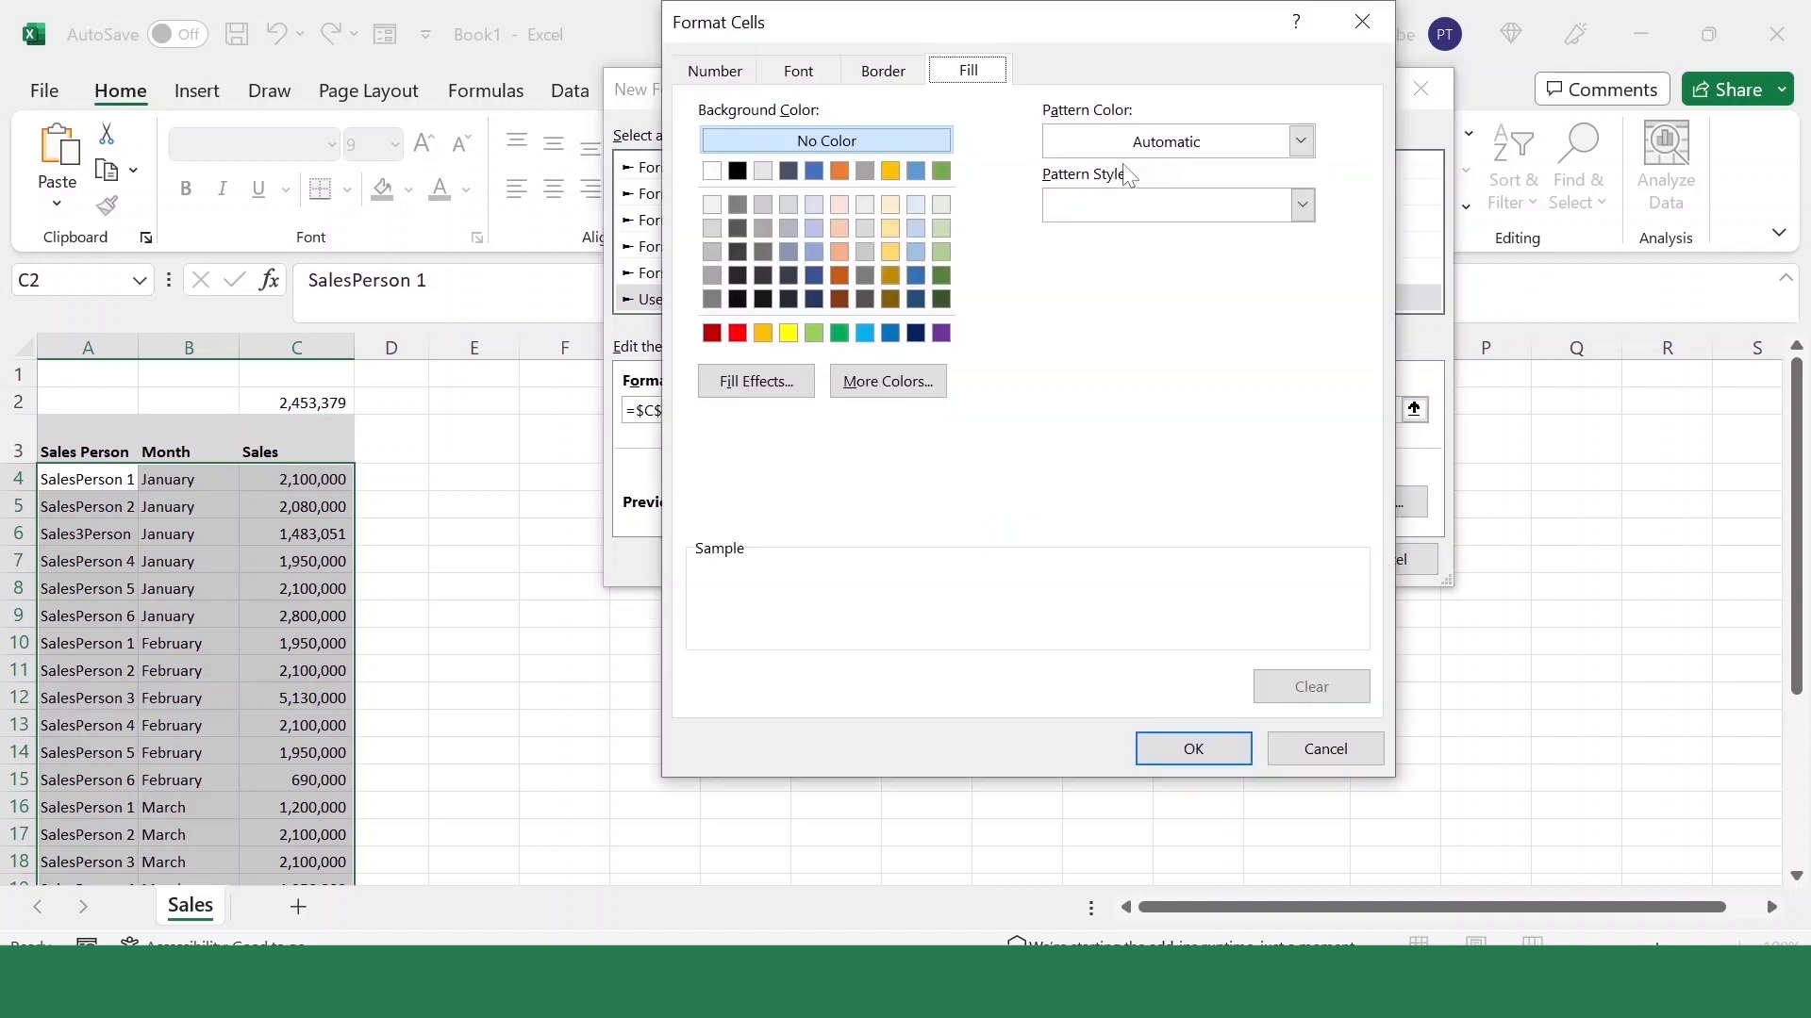
pyautogui.click(763, 332)
pyautogui.click(1186, 747)
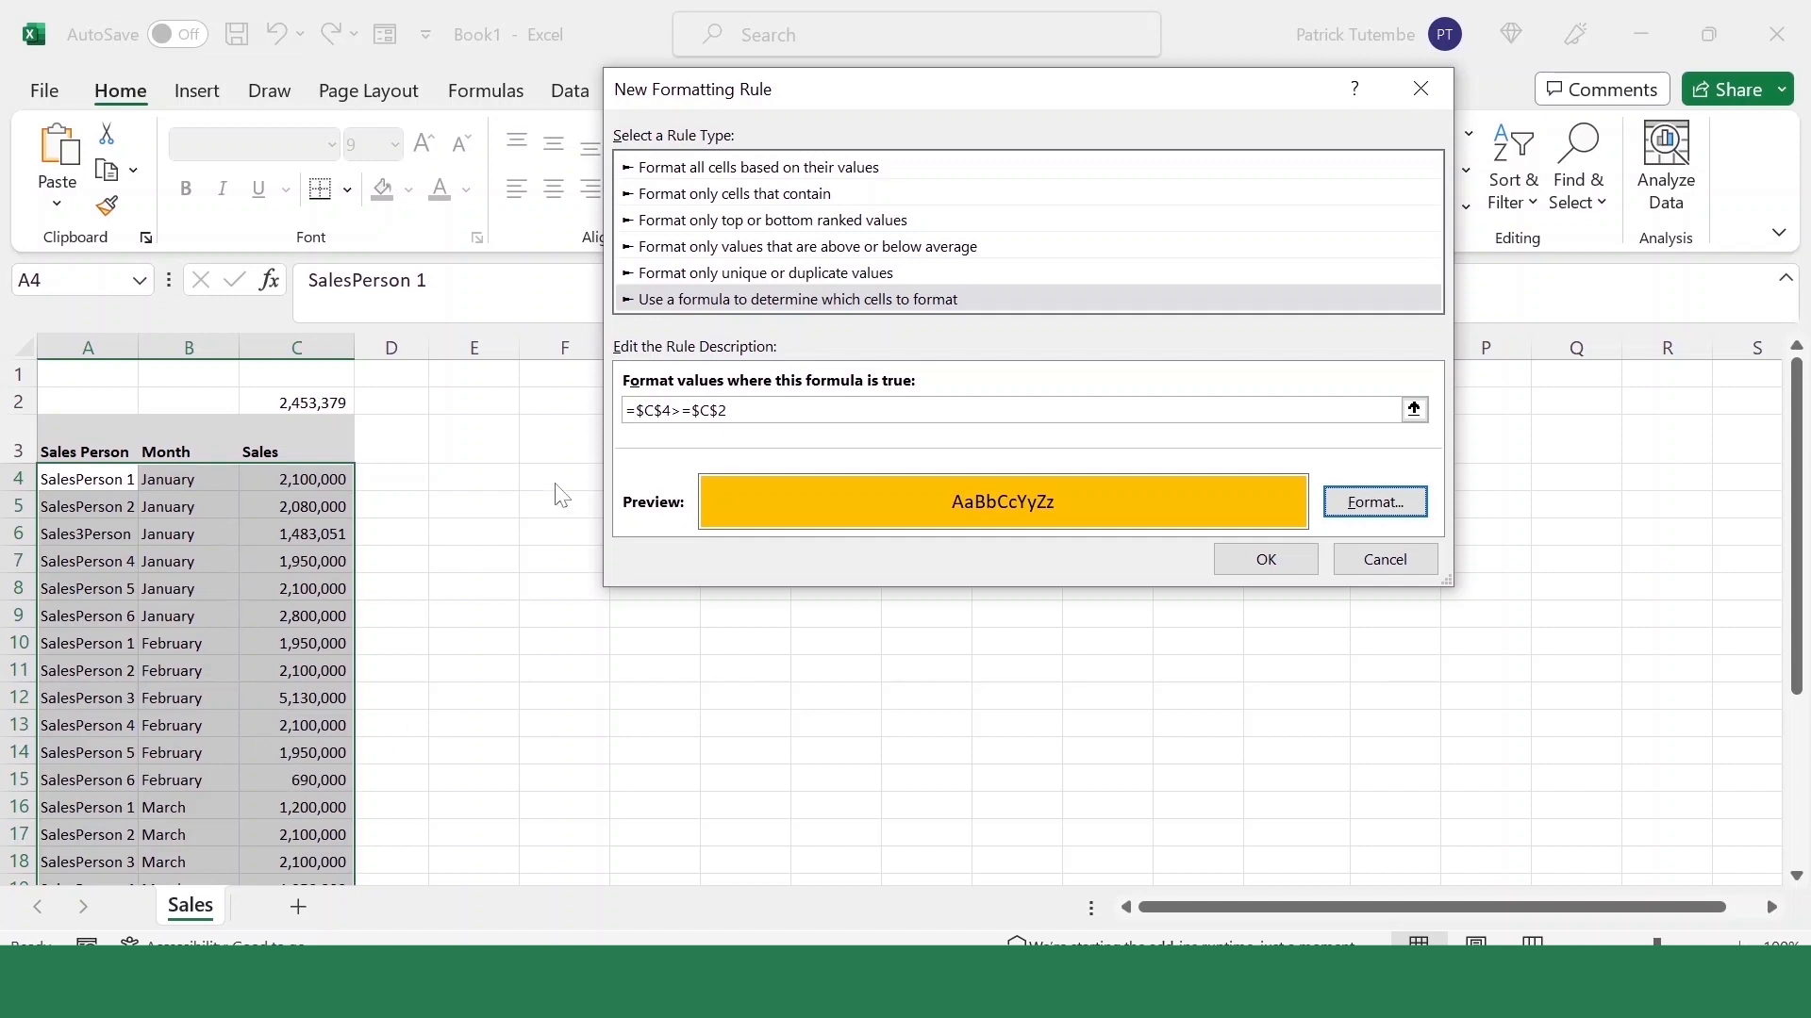
pyautogui.click(683, 411)
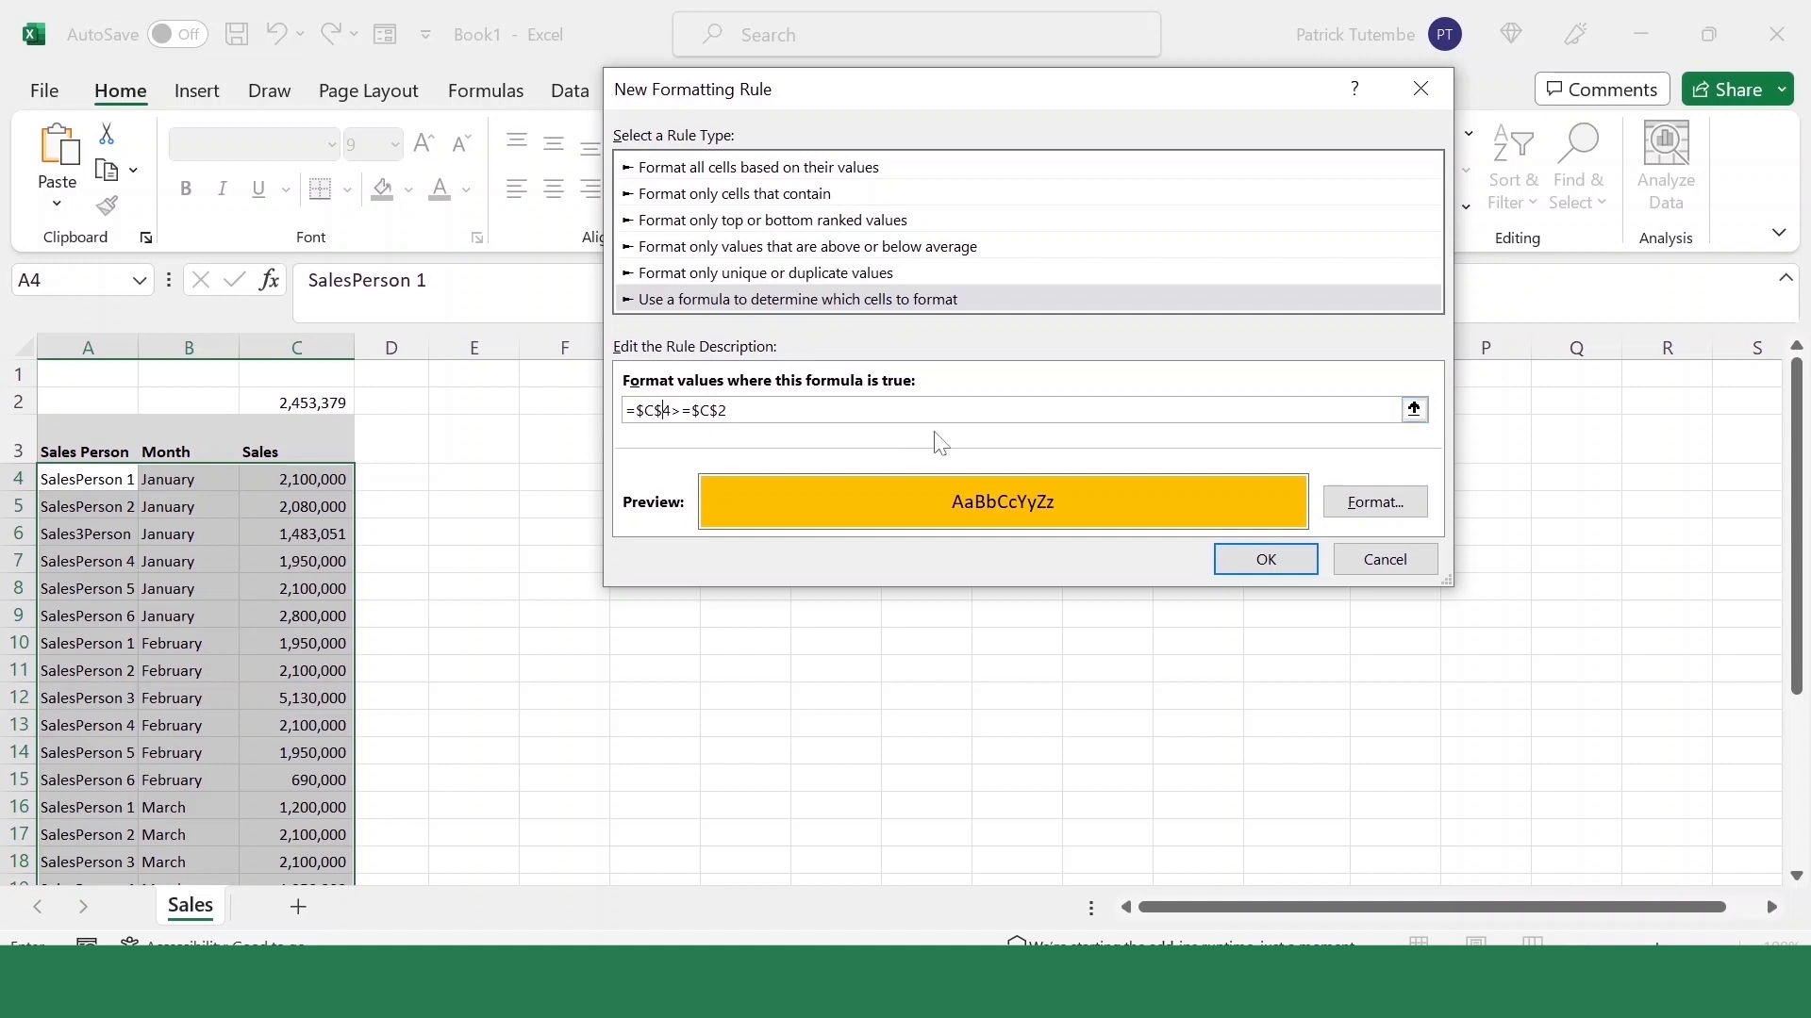
pyautogui.press('BackSpace')
pyautogui.doubleClick(700, 410)
pyautogui.click(718, 410)
pyautogui.click(1266, 559)
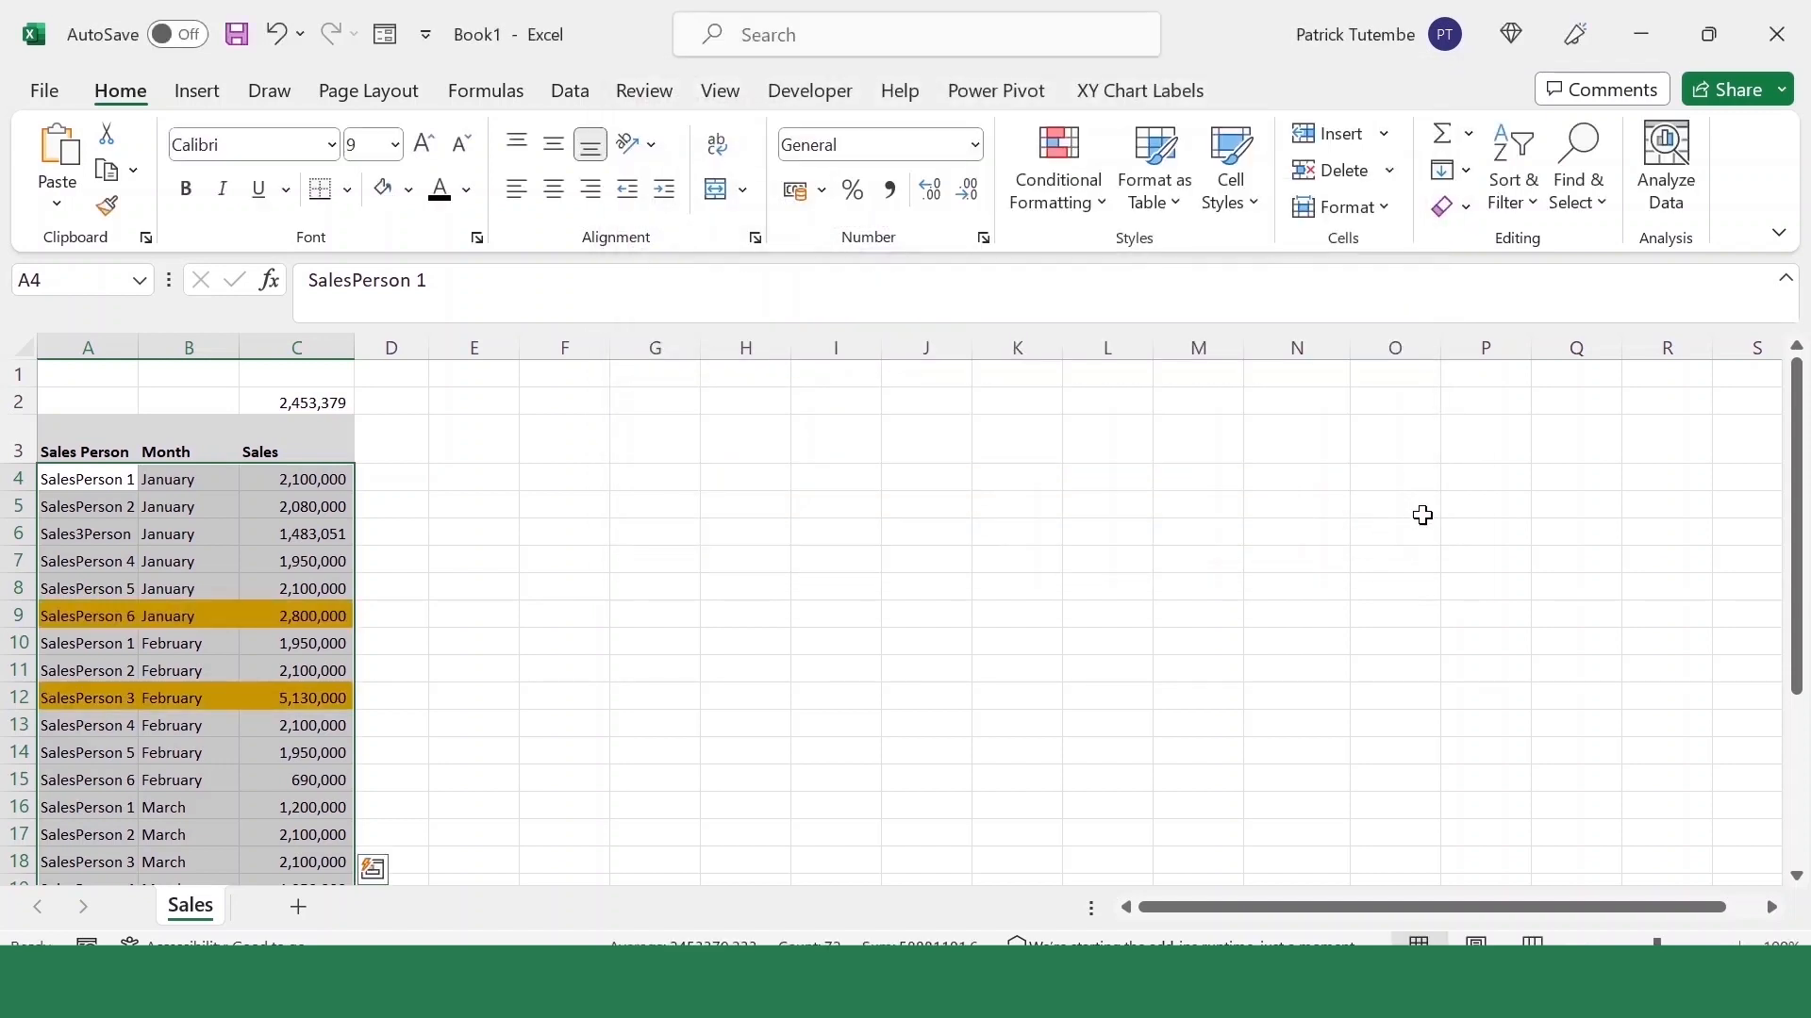
# Examine which records in A4:C27 are highlighted by the above-average sales rule
pyautogui.scroll(-6, 356, 592)
pyautogui.scroll(1, 377, 552)
pyautogui.scroll(5, 395, 527)
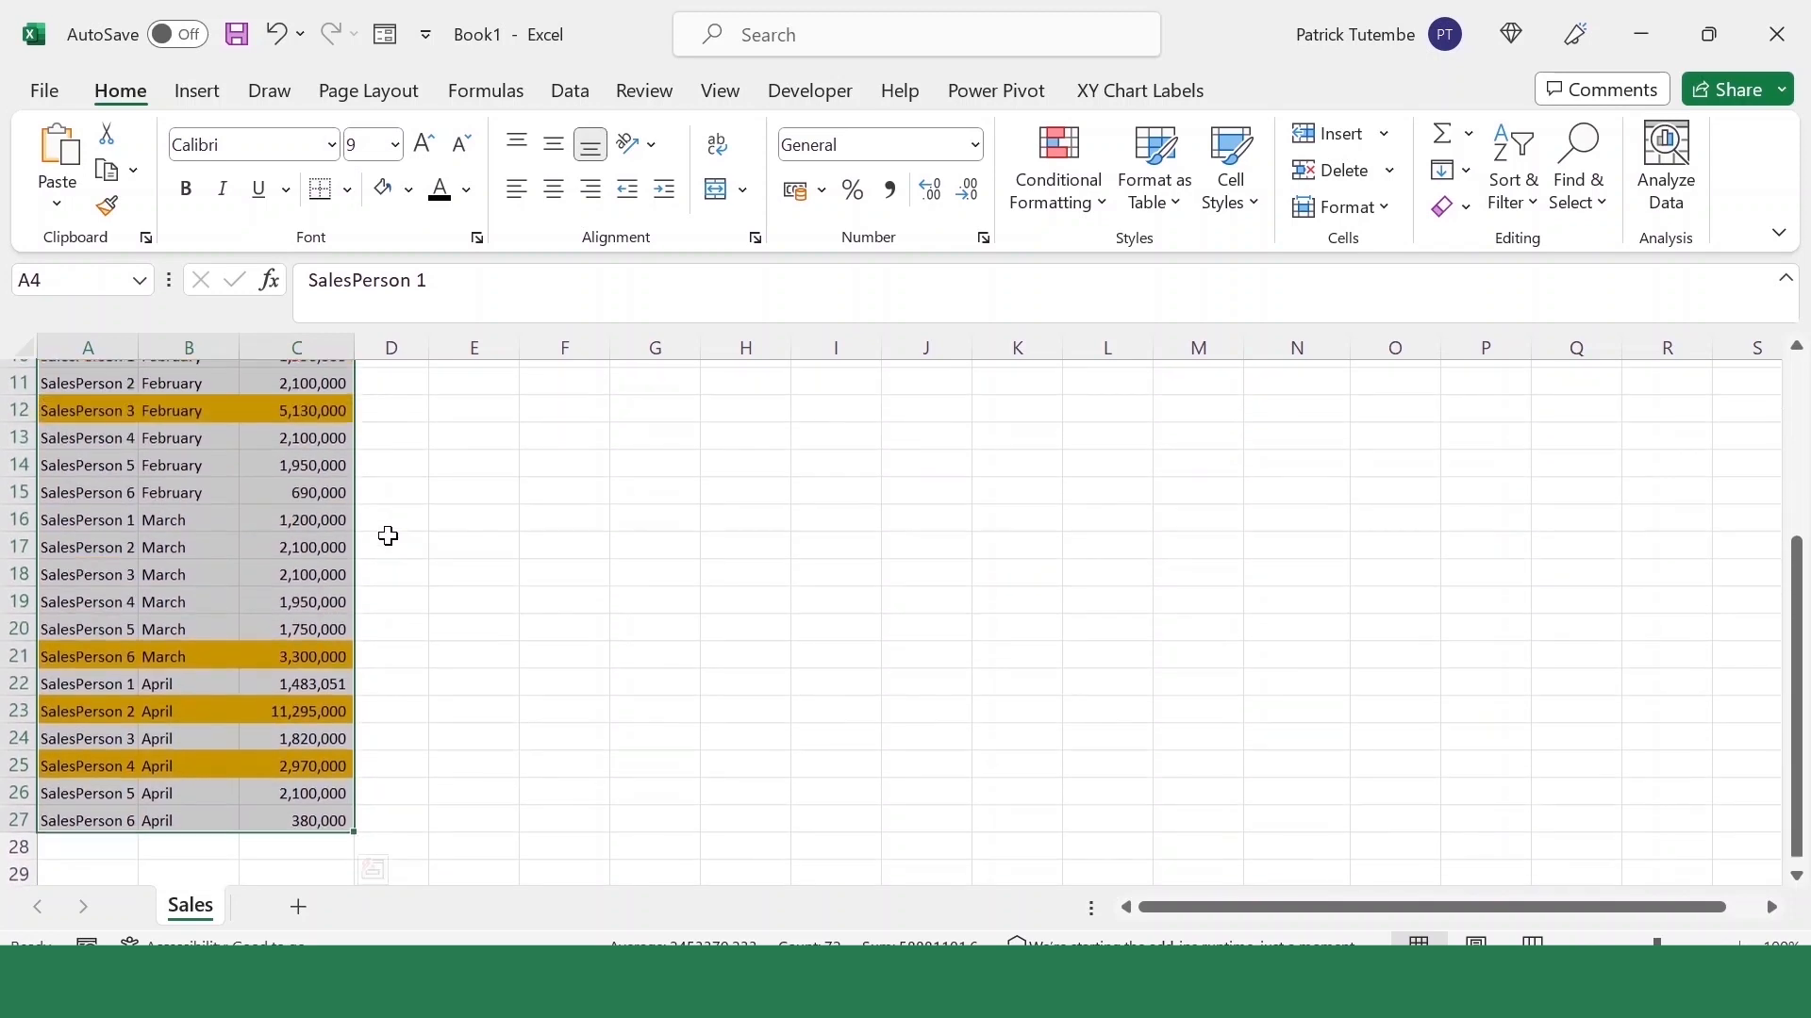
pyautogui.scroll(-5, 380, 537)
pyautogui.scroll(1, 331, 570)
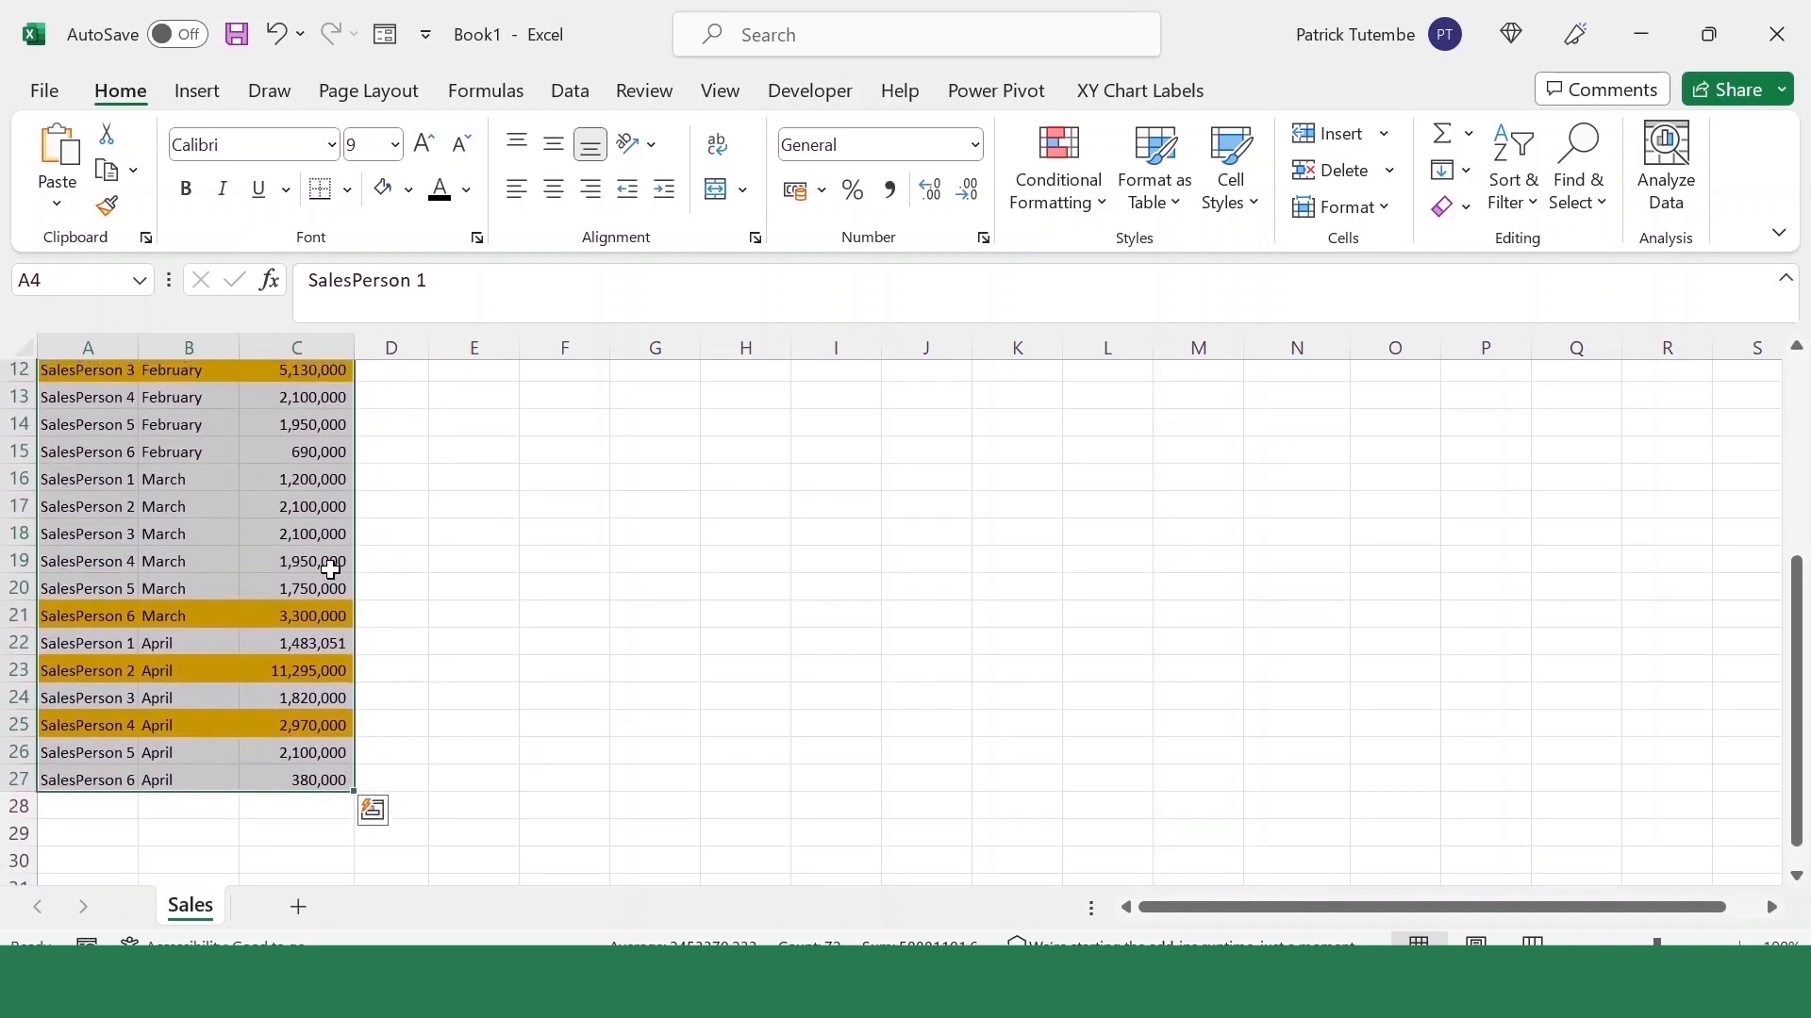
pyautogui.scroll(2, 341, 589)
pyautogui.scroll(2, 341, 589)
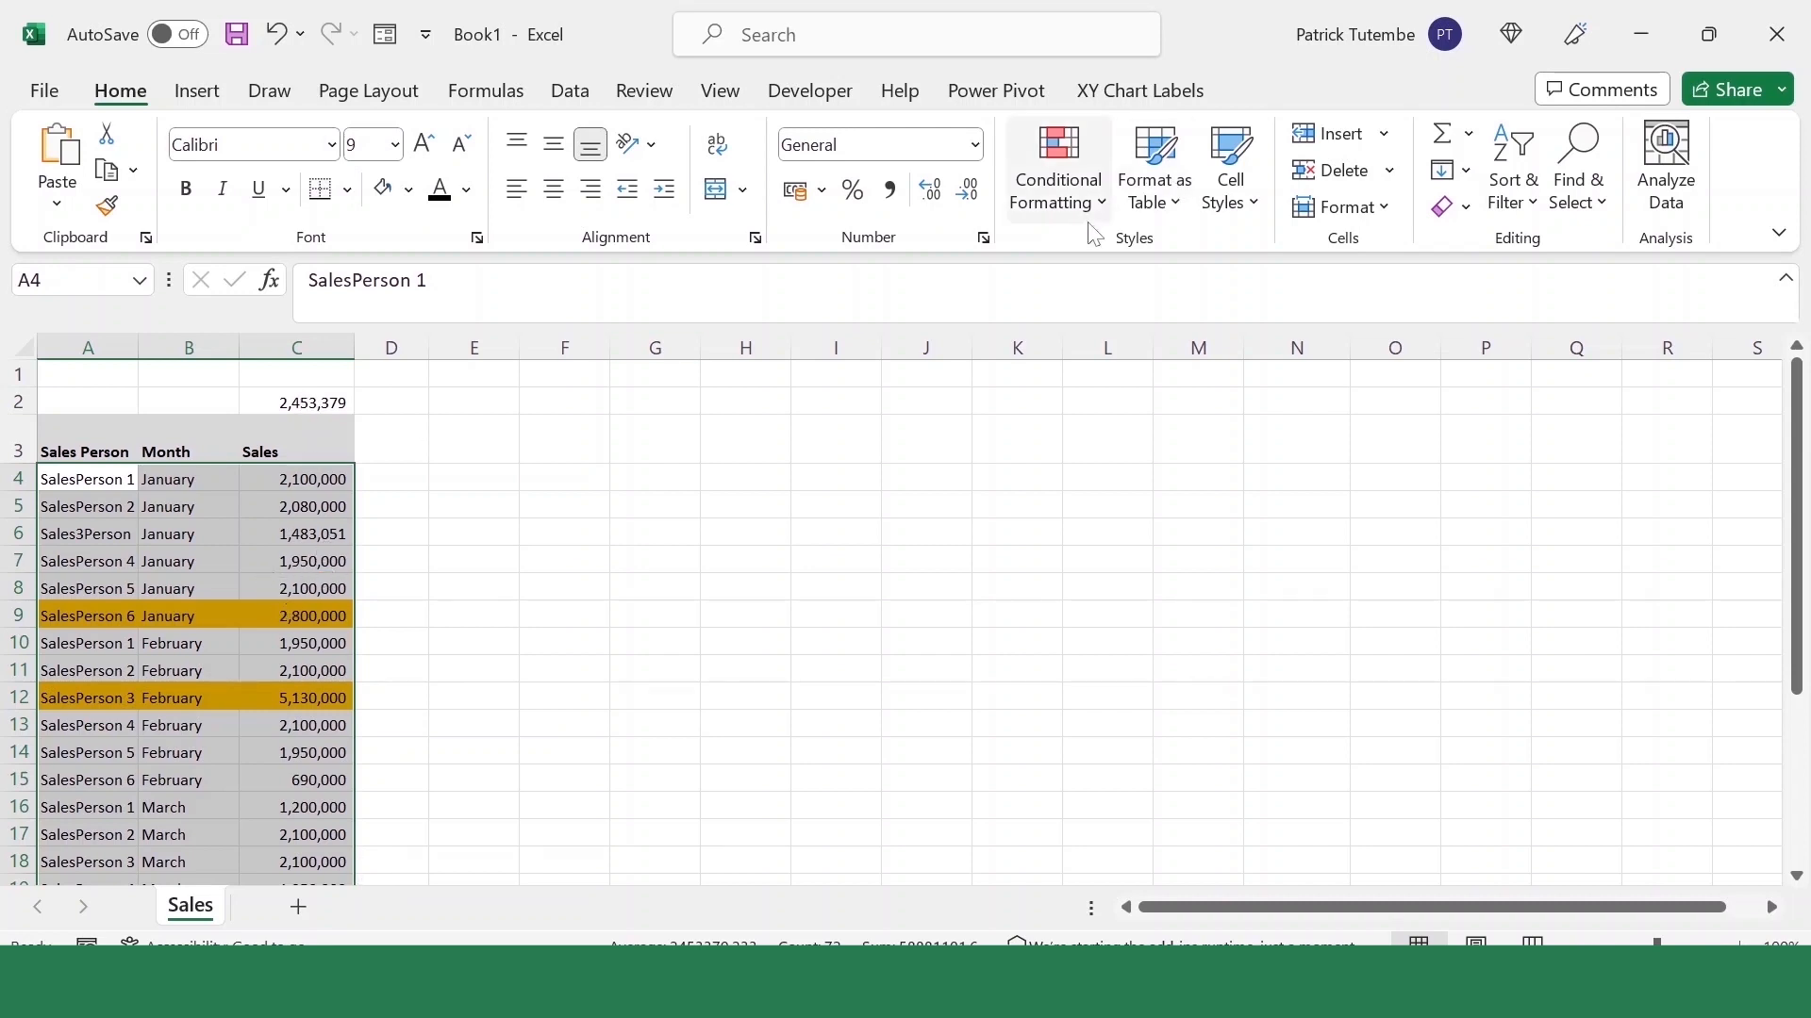
# Clear the conditional formatting rules from the selected records A4:C27
pyautogui.click(1110, 213)
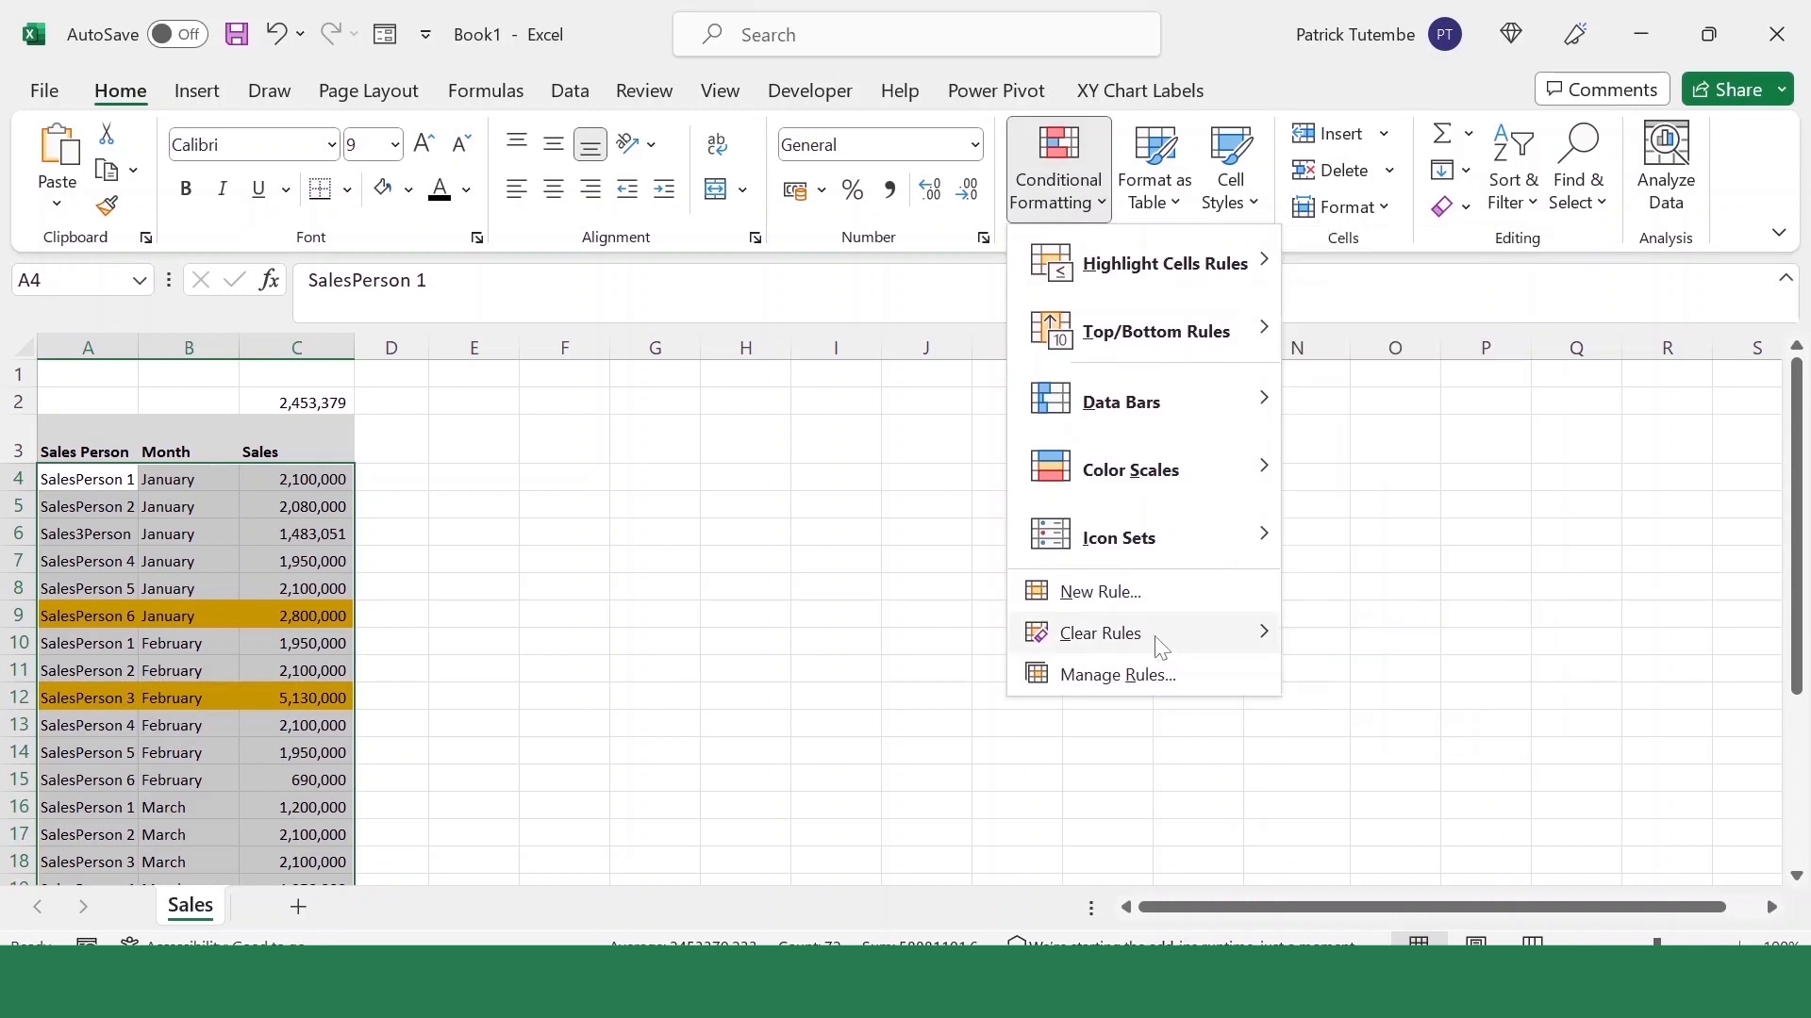
pyautogui.moveTo(1162, 630)
pyautogui.click(1512, 633)
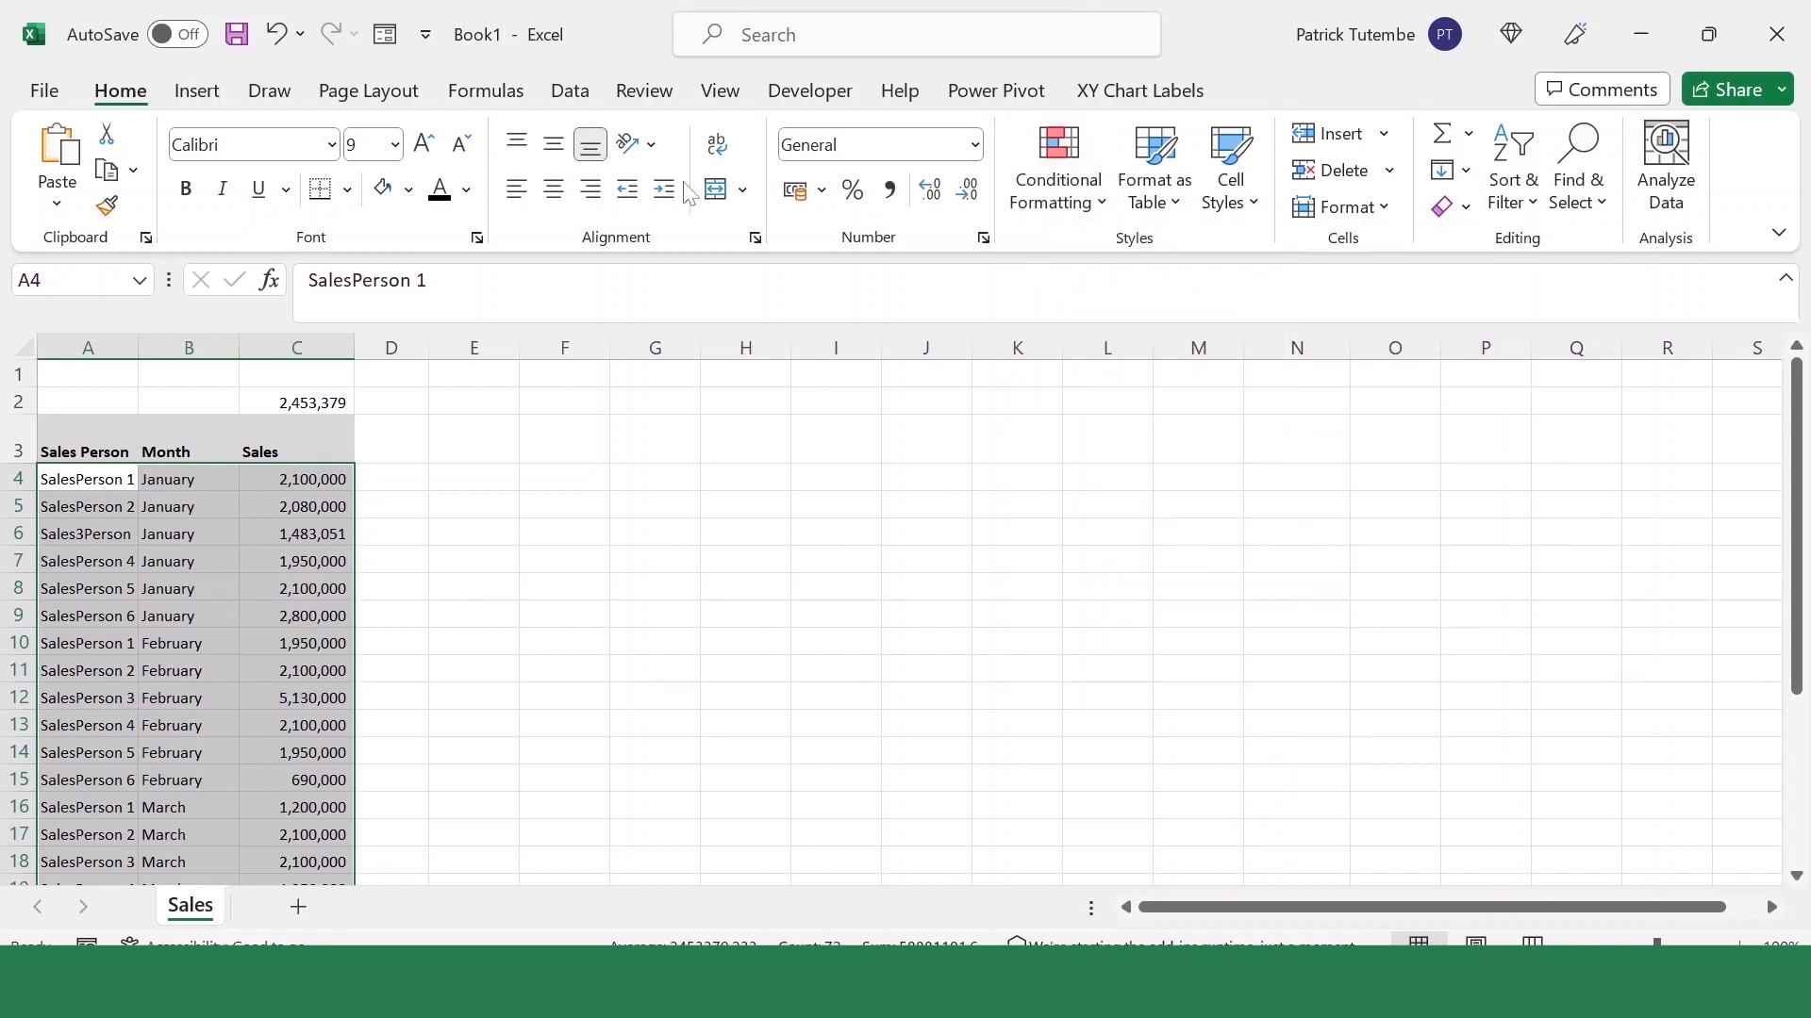
pyautogui.scroll(-5, 332, 556)
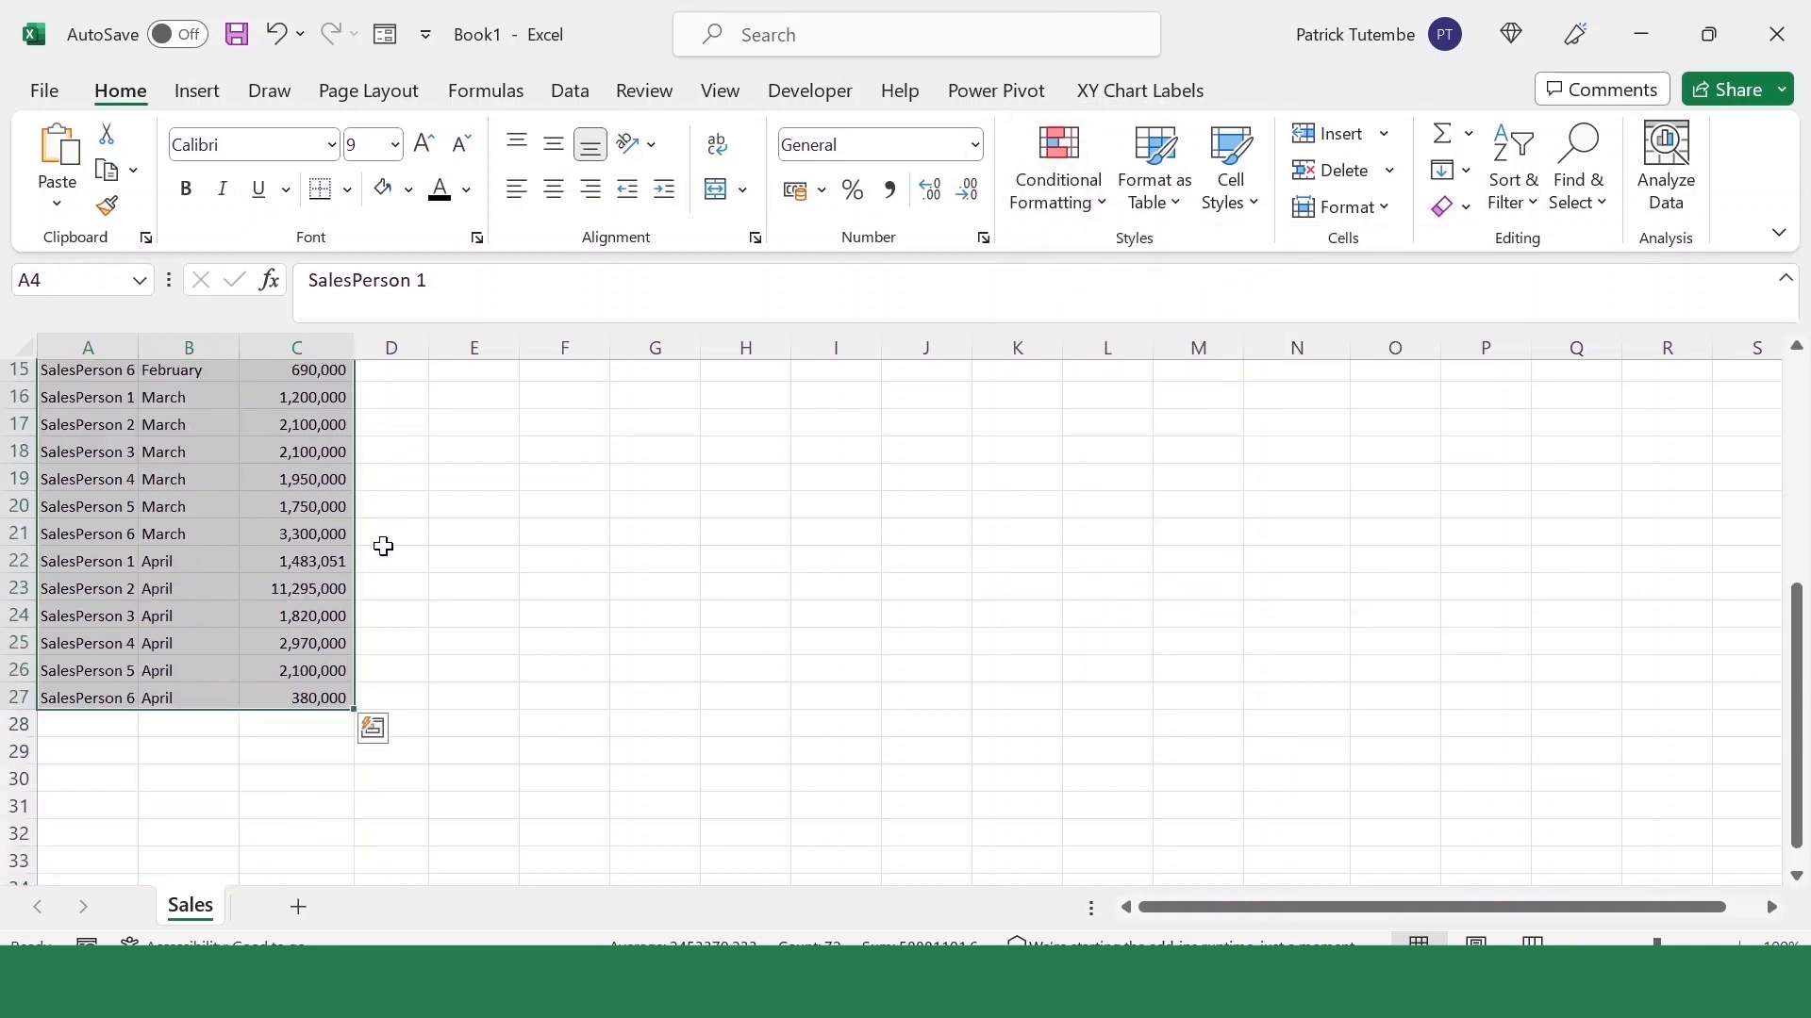
pyautogui.scroll(5, 380, 545)
# Start a formula-based conditional formatting rule for A4:C27 with the formula =C4>=average($C$4:$C$27)
pyautogui.click(1058, 179)
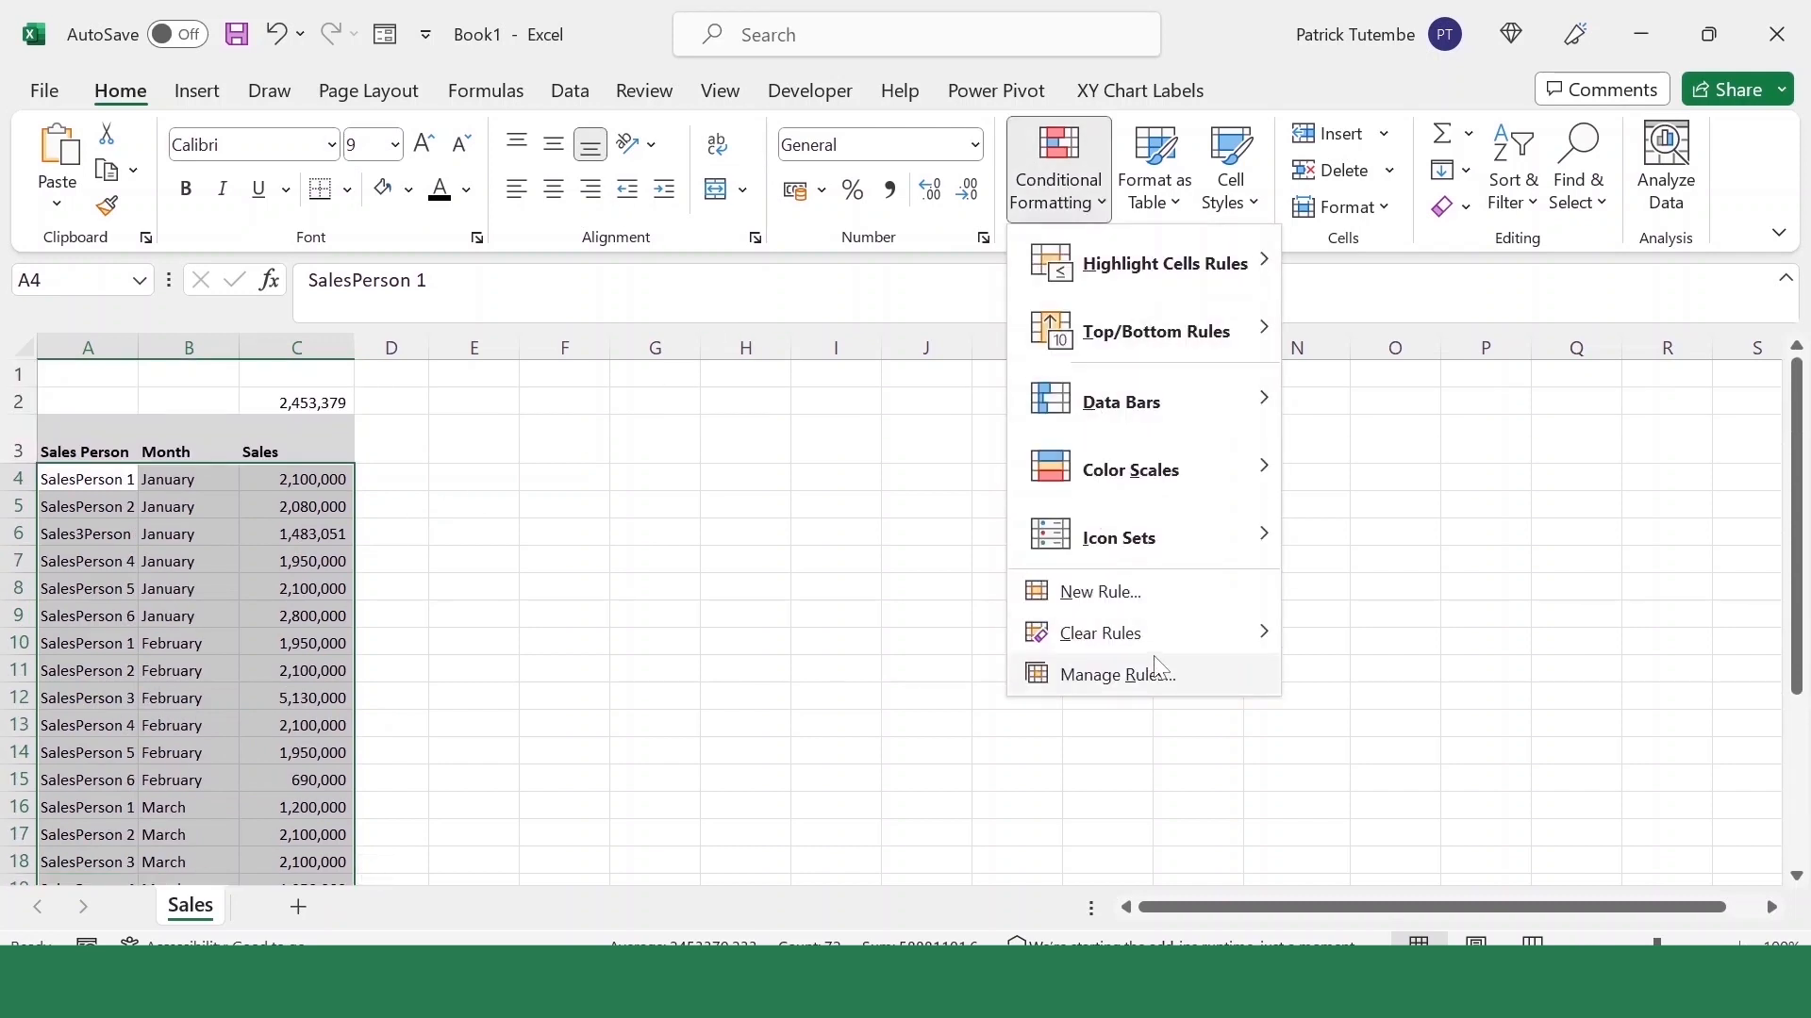
pyautogui.click(1061, 591)
pyautogui.click(797, 271)
pyautogui.click(625, 381)
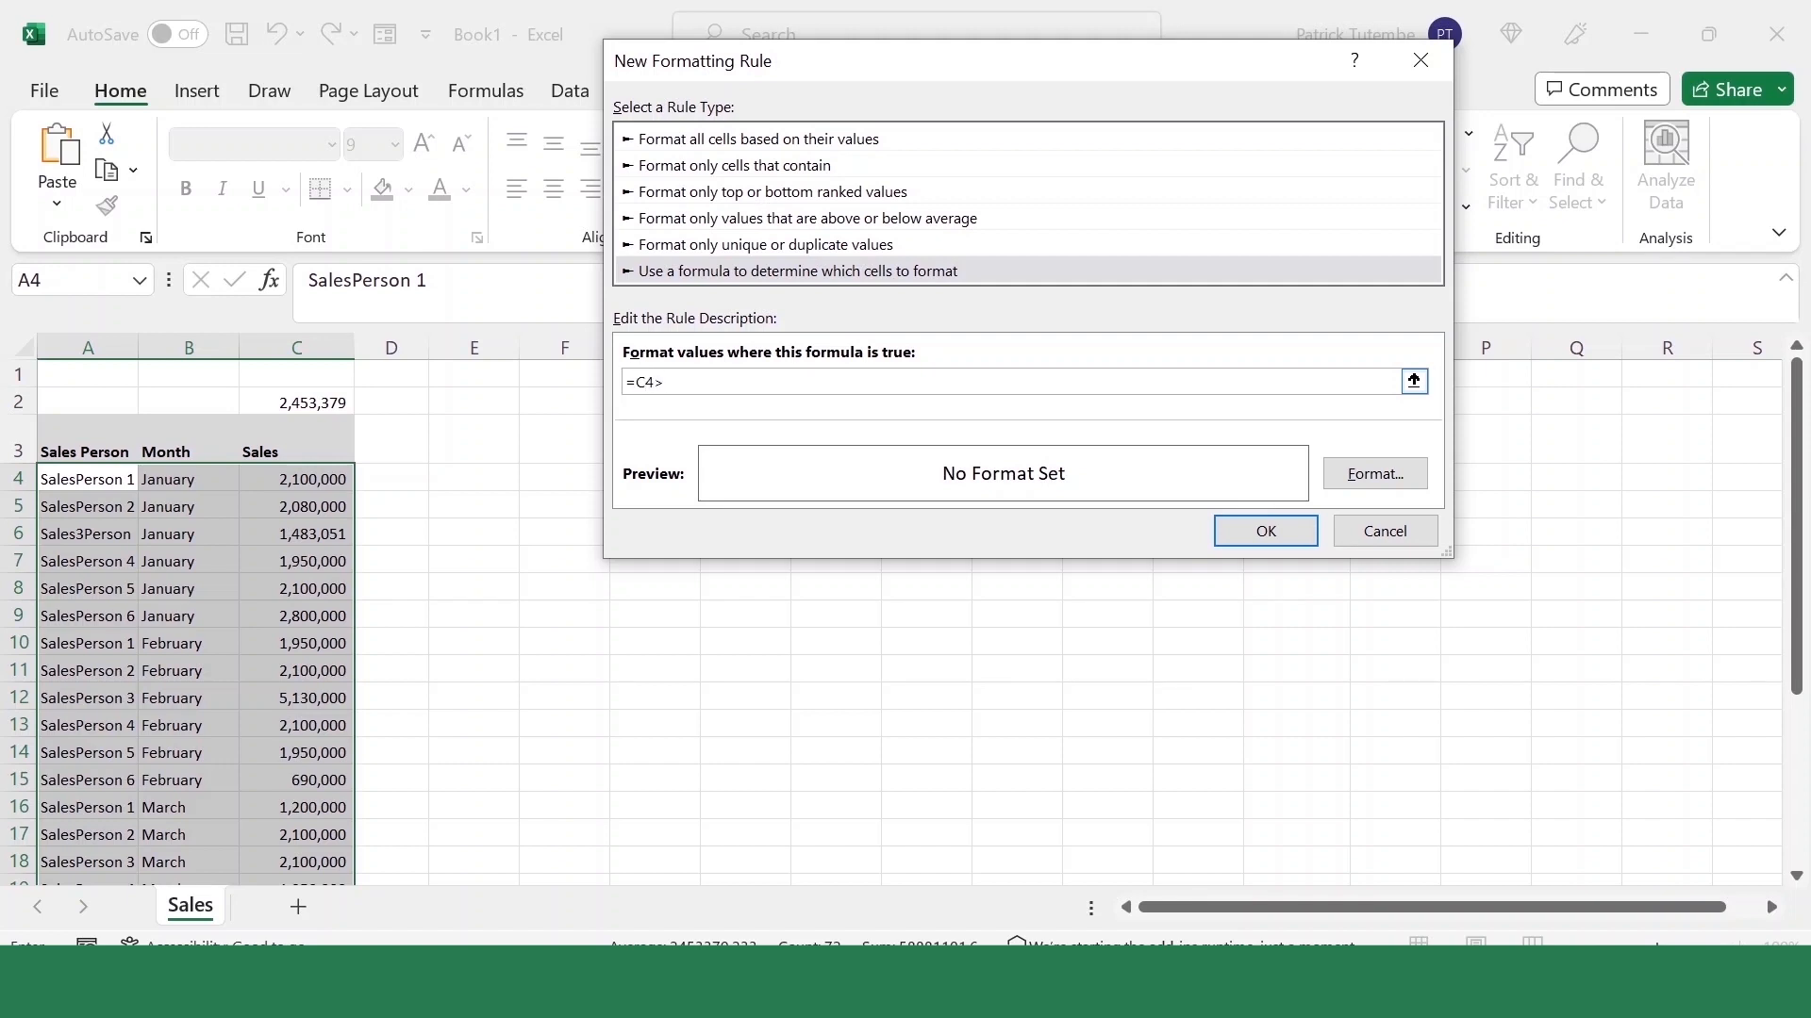
pyautogui.write('=C4>=average(')
pyautogui.moveTo(300, 476); pyautogui.dragTo(332, 844)
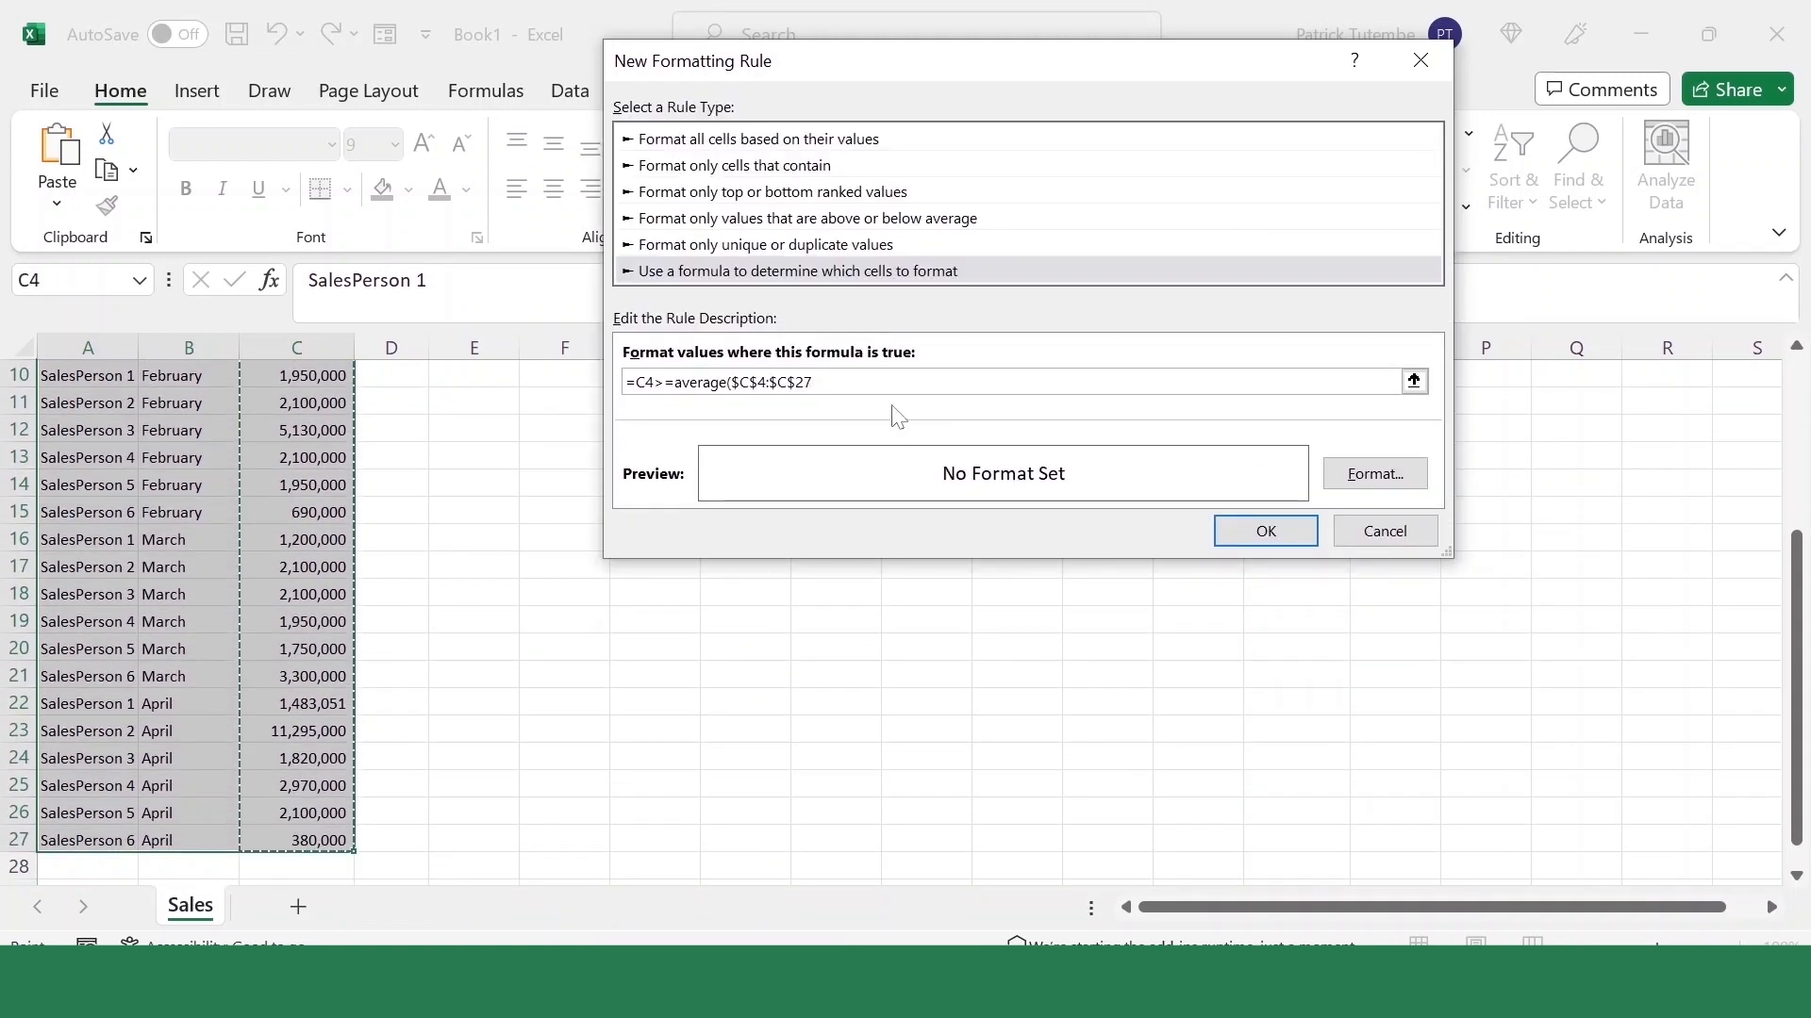
pyautogui.write(')')
# Cycle the first C4 reference through its absolute and mixed forms back to relative, and save the rule without a format
pyautogui.click(654, 382)
pyautogui.scroll(3, 714, 396)
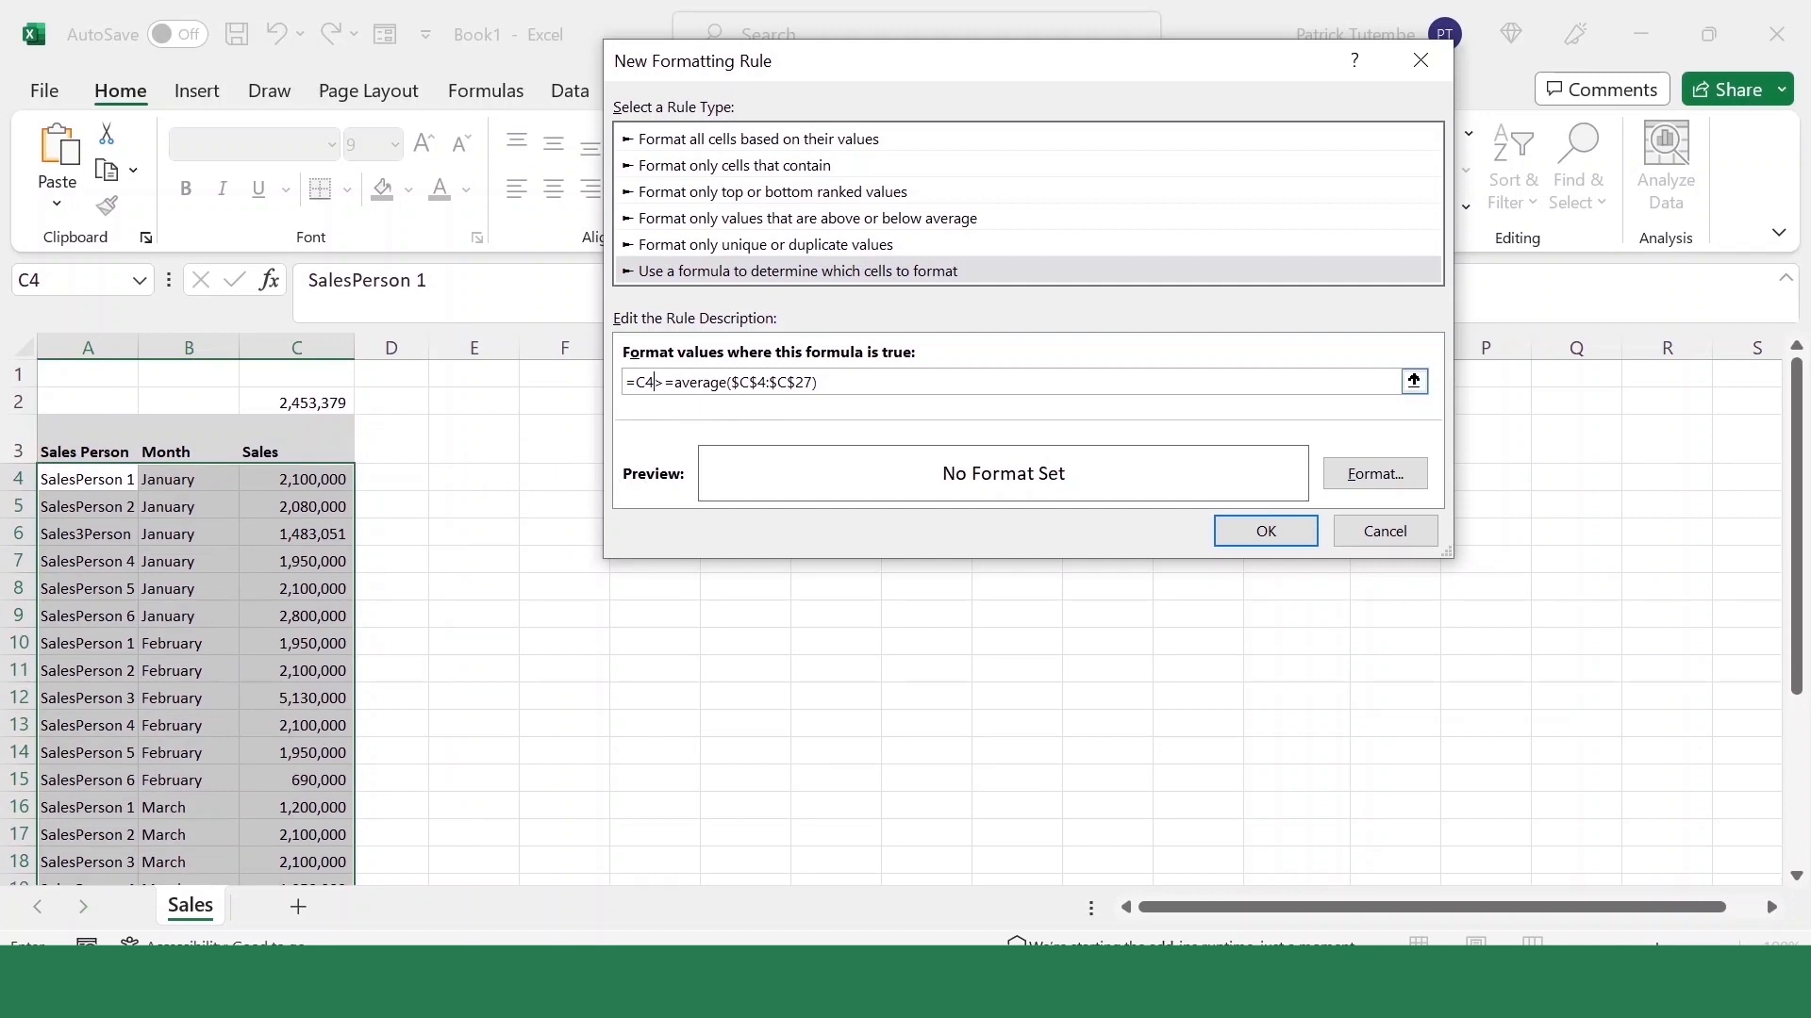
pyautogui.press('F4')
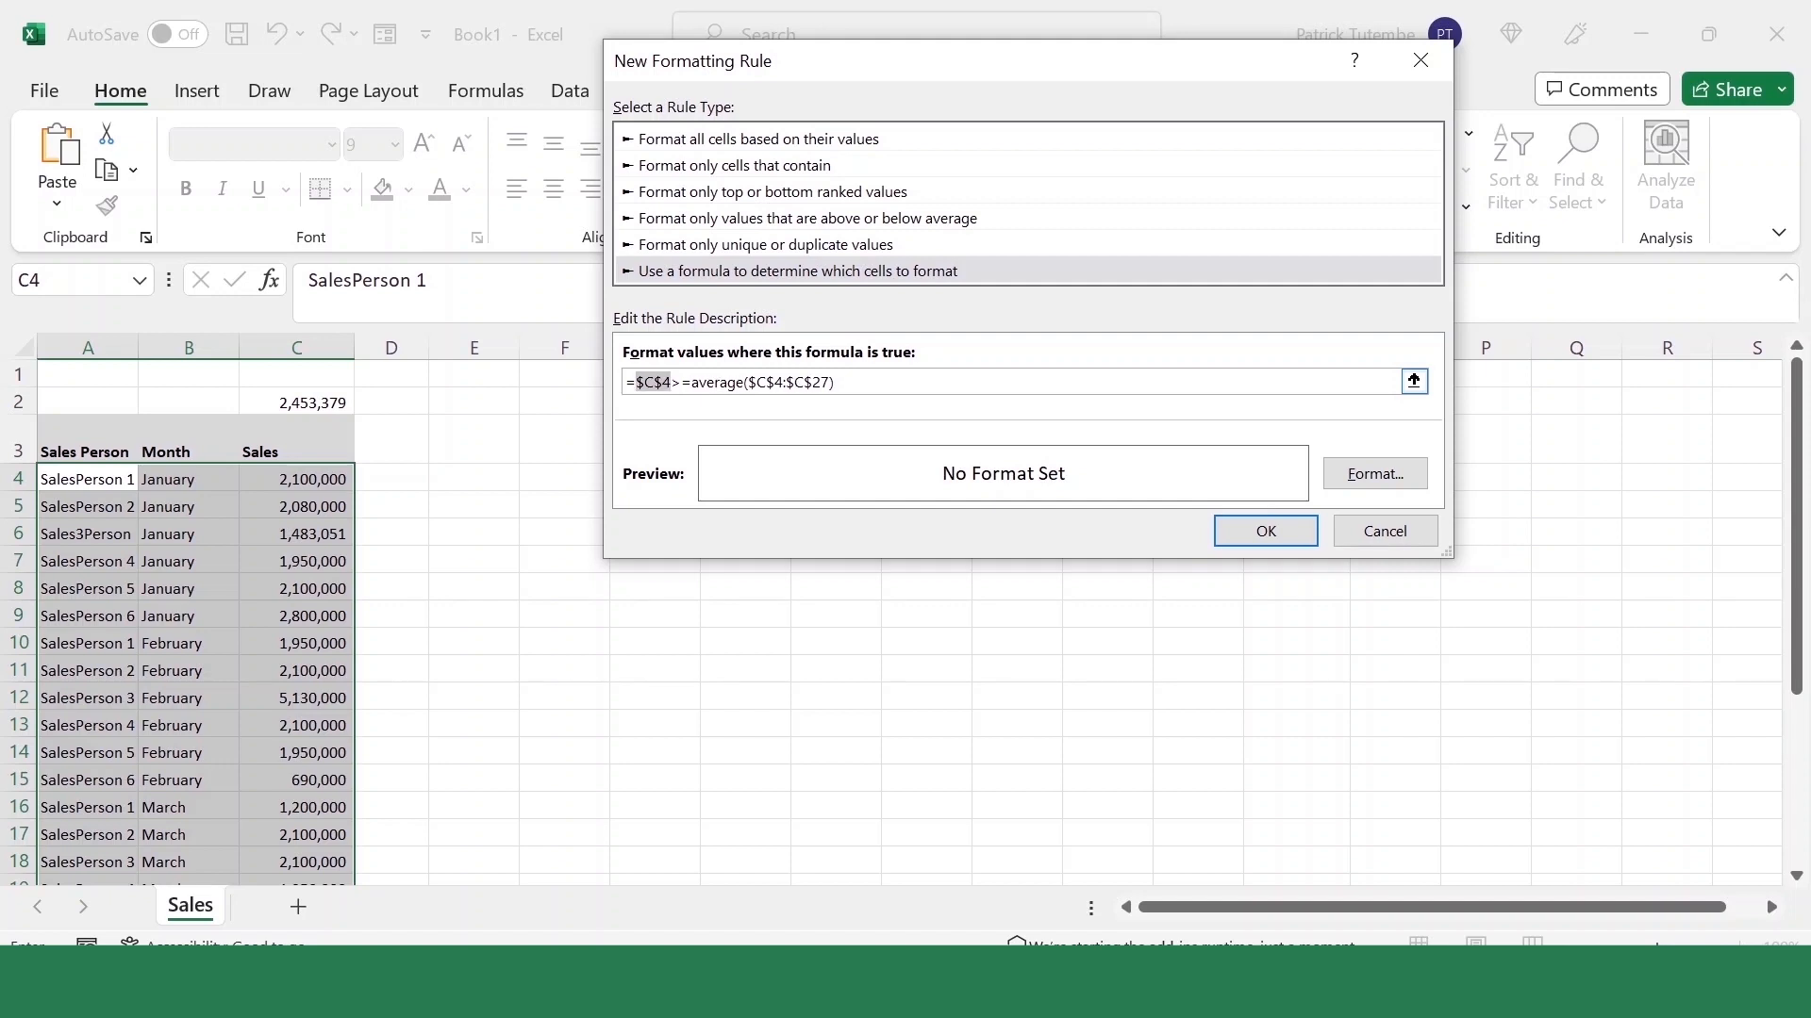
pyautogui.press('F4')
pyautogui.click(664, 382)
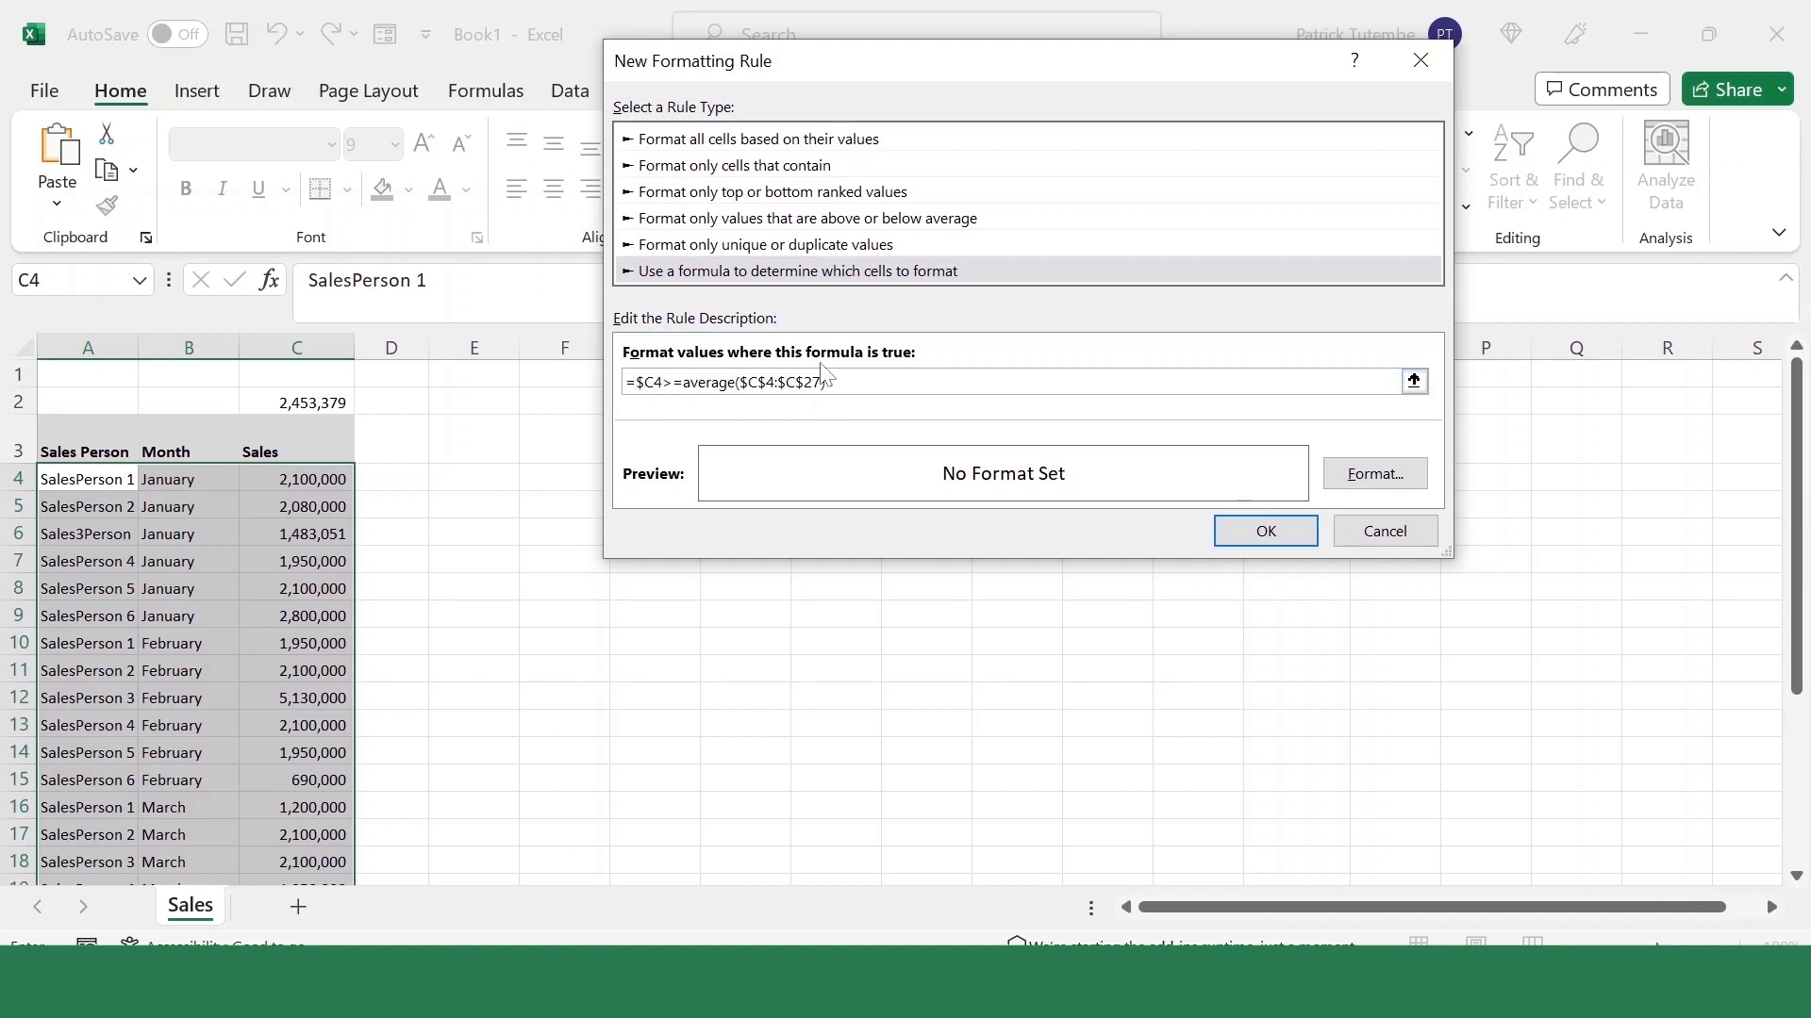
pyautogui.press('F4')
pyautogui.click(1267, 532)
pyautogui.scroll(-7, 457, 608)
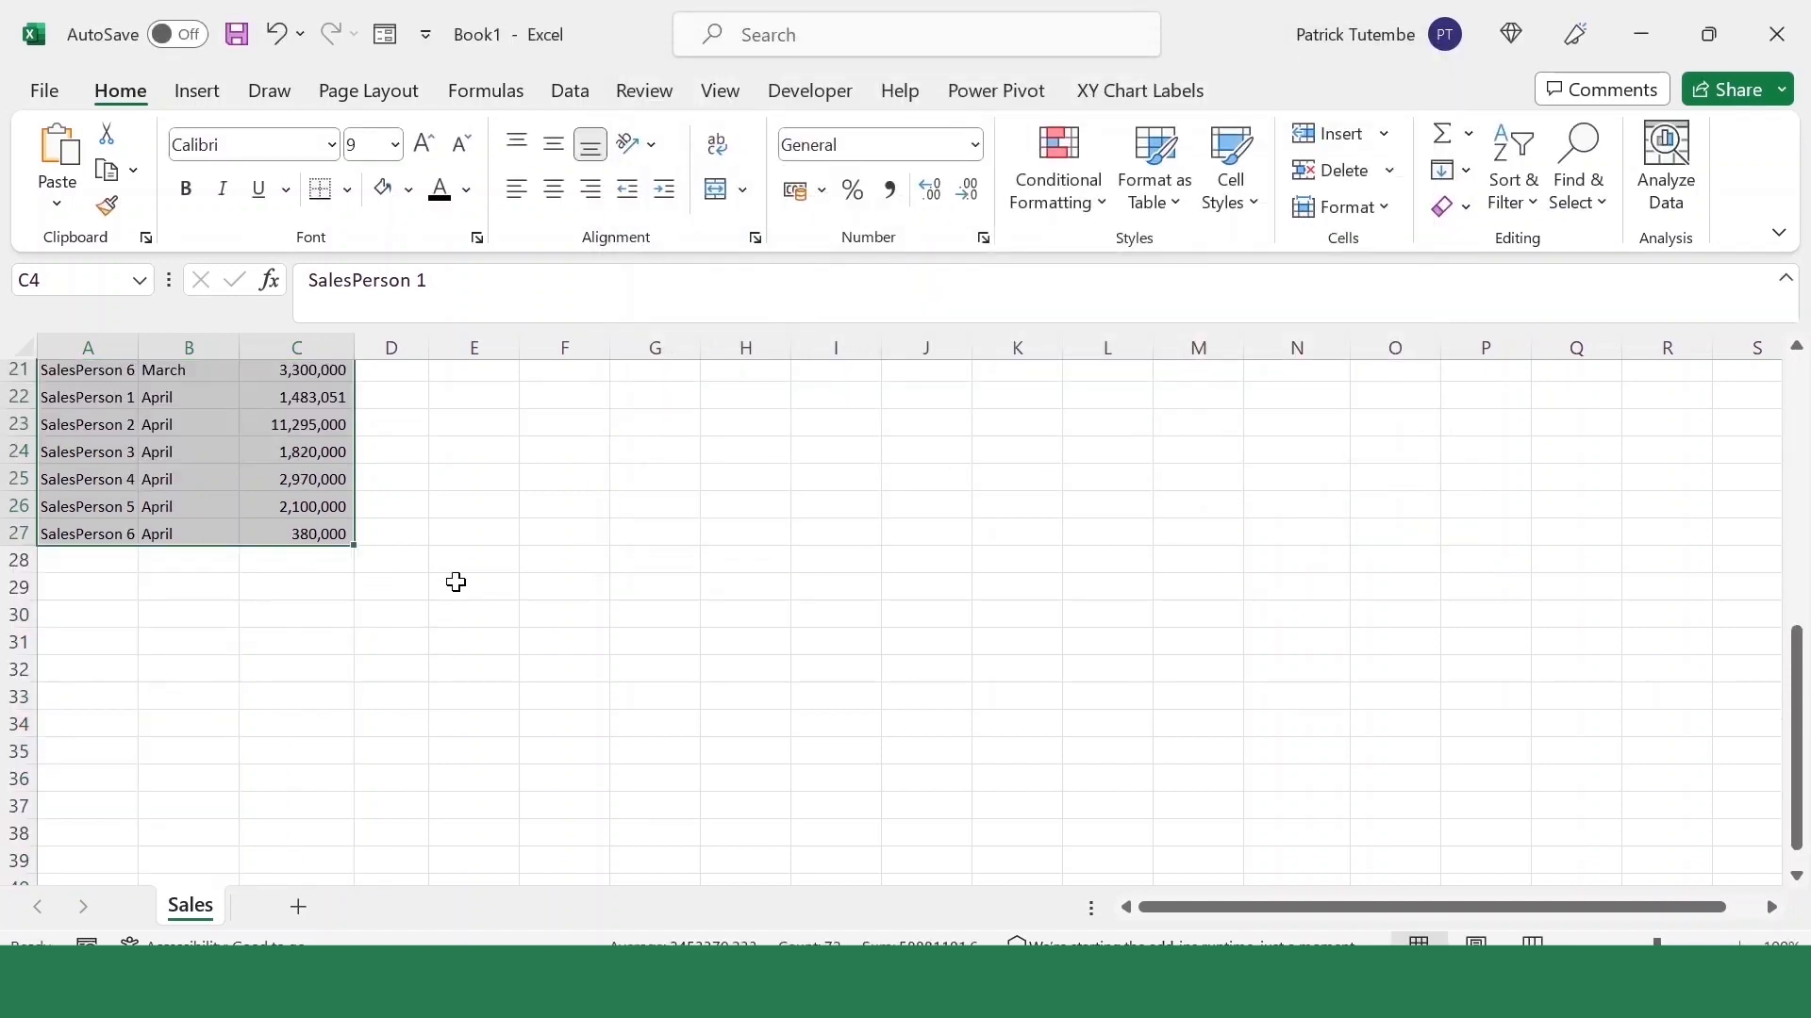
pyautogui.scroll(7, 457, 608)
# Edit the saved rule so its formula reads =$C4>=AVERAGE($C$4:$C$27), and apply the change
pyautogui.click(1028, 212)
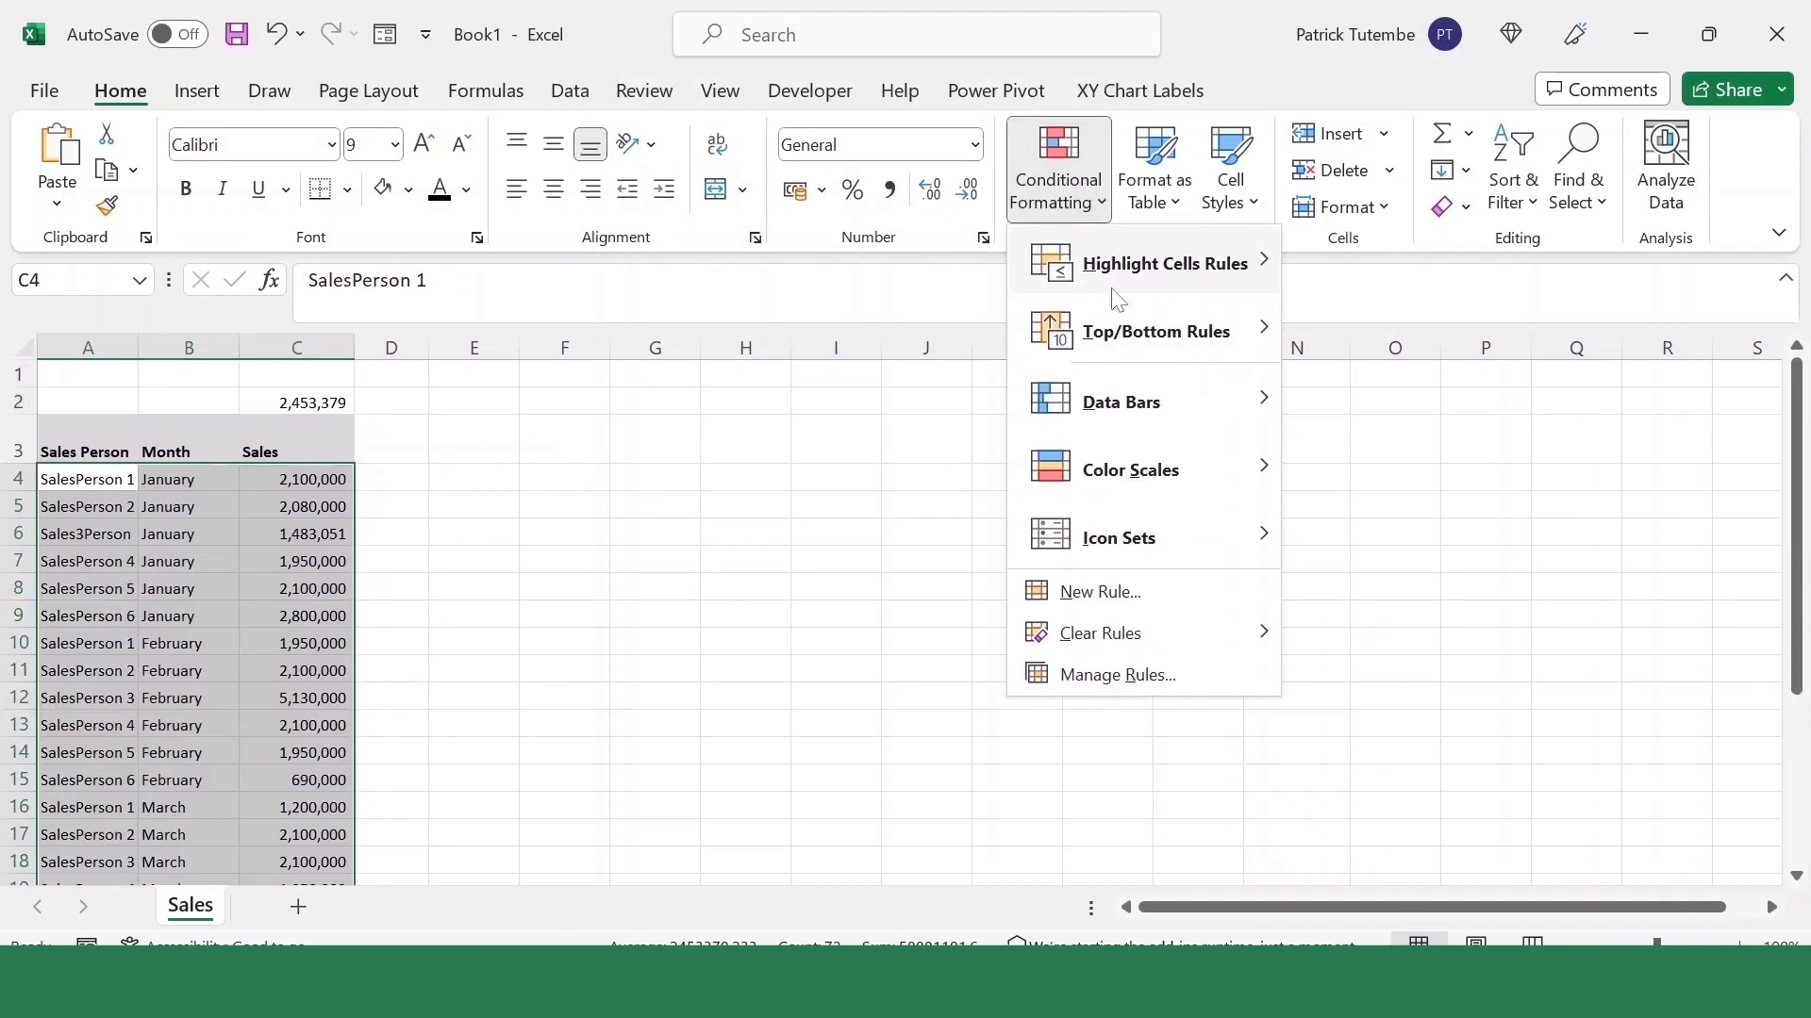
pyautogui.click(1136, 673)
pyautogui.click(613, 273)
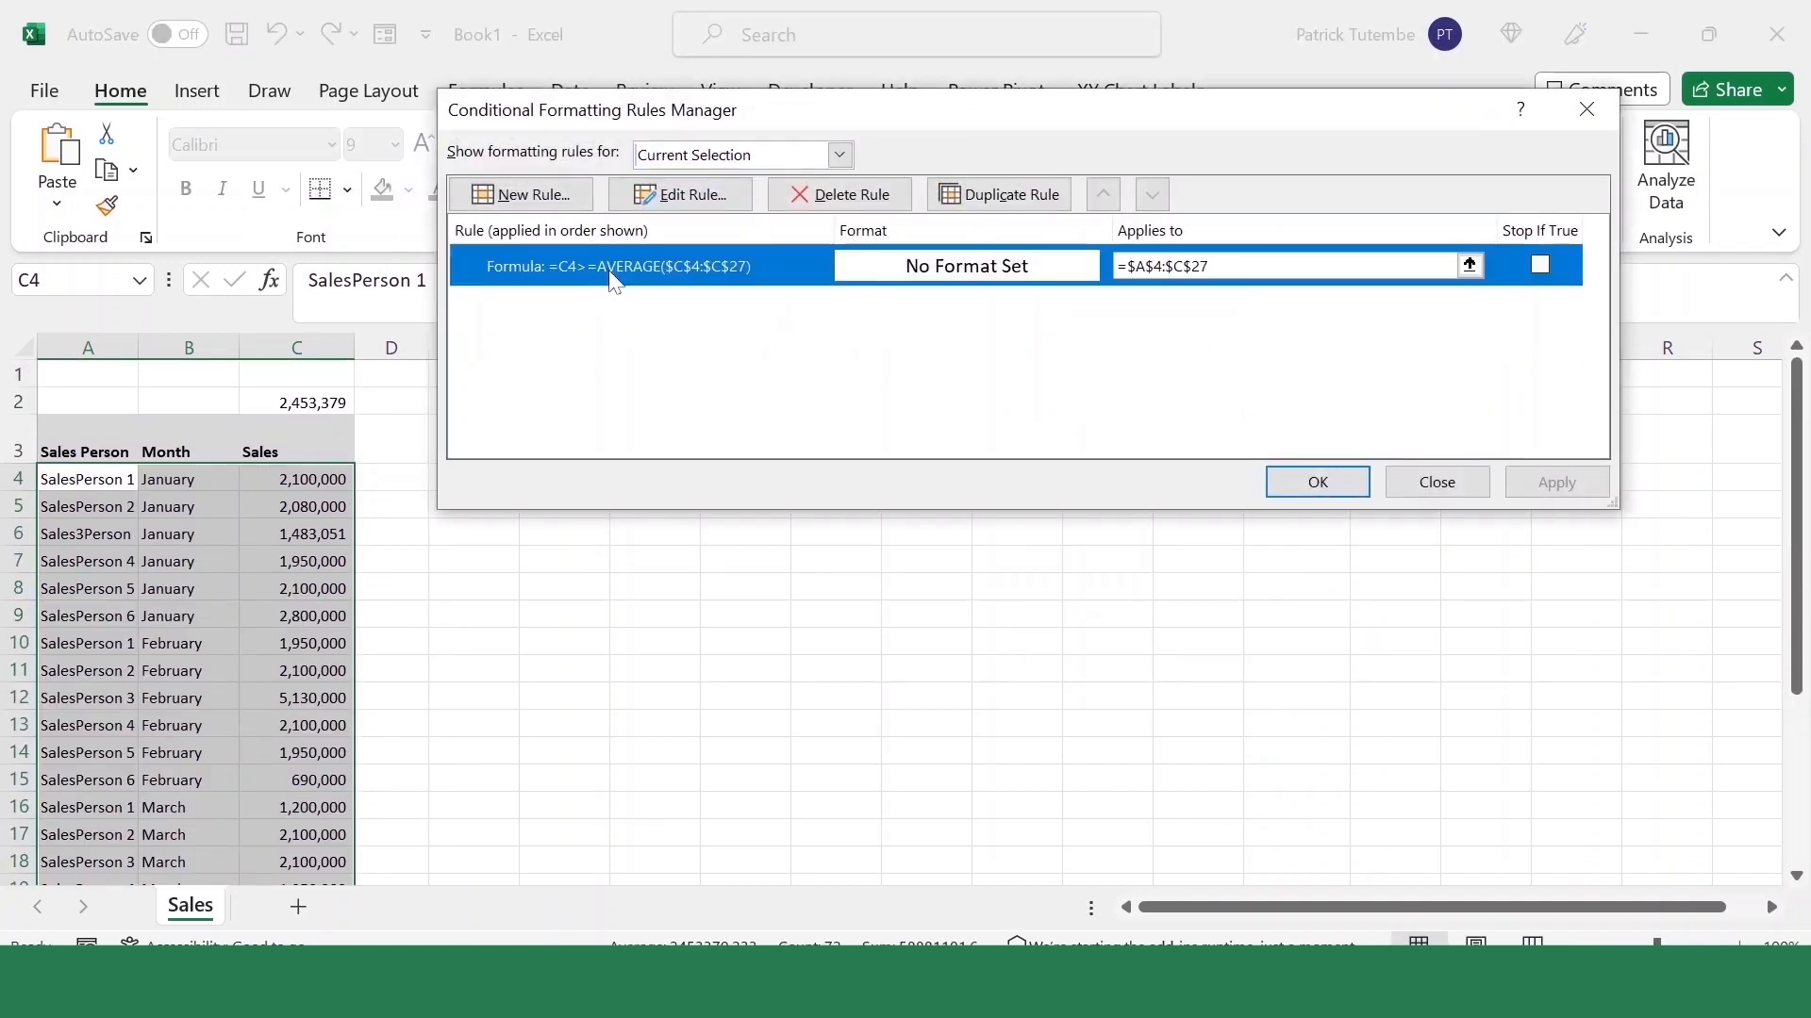
pyautogui.click(682, 195)
pyautogui.click(642, 382)
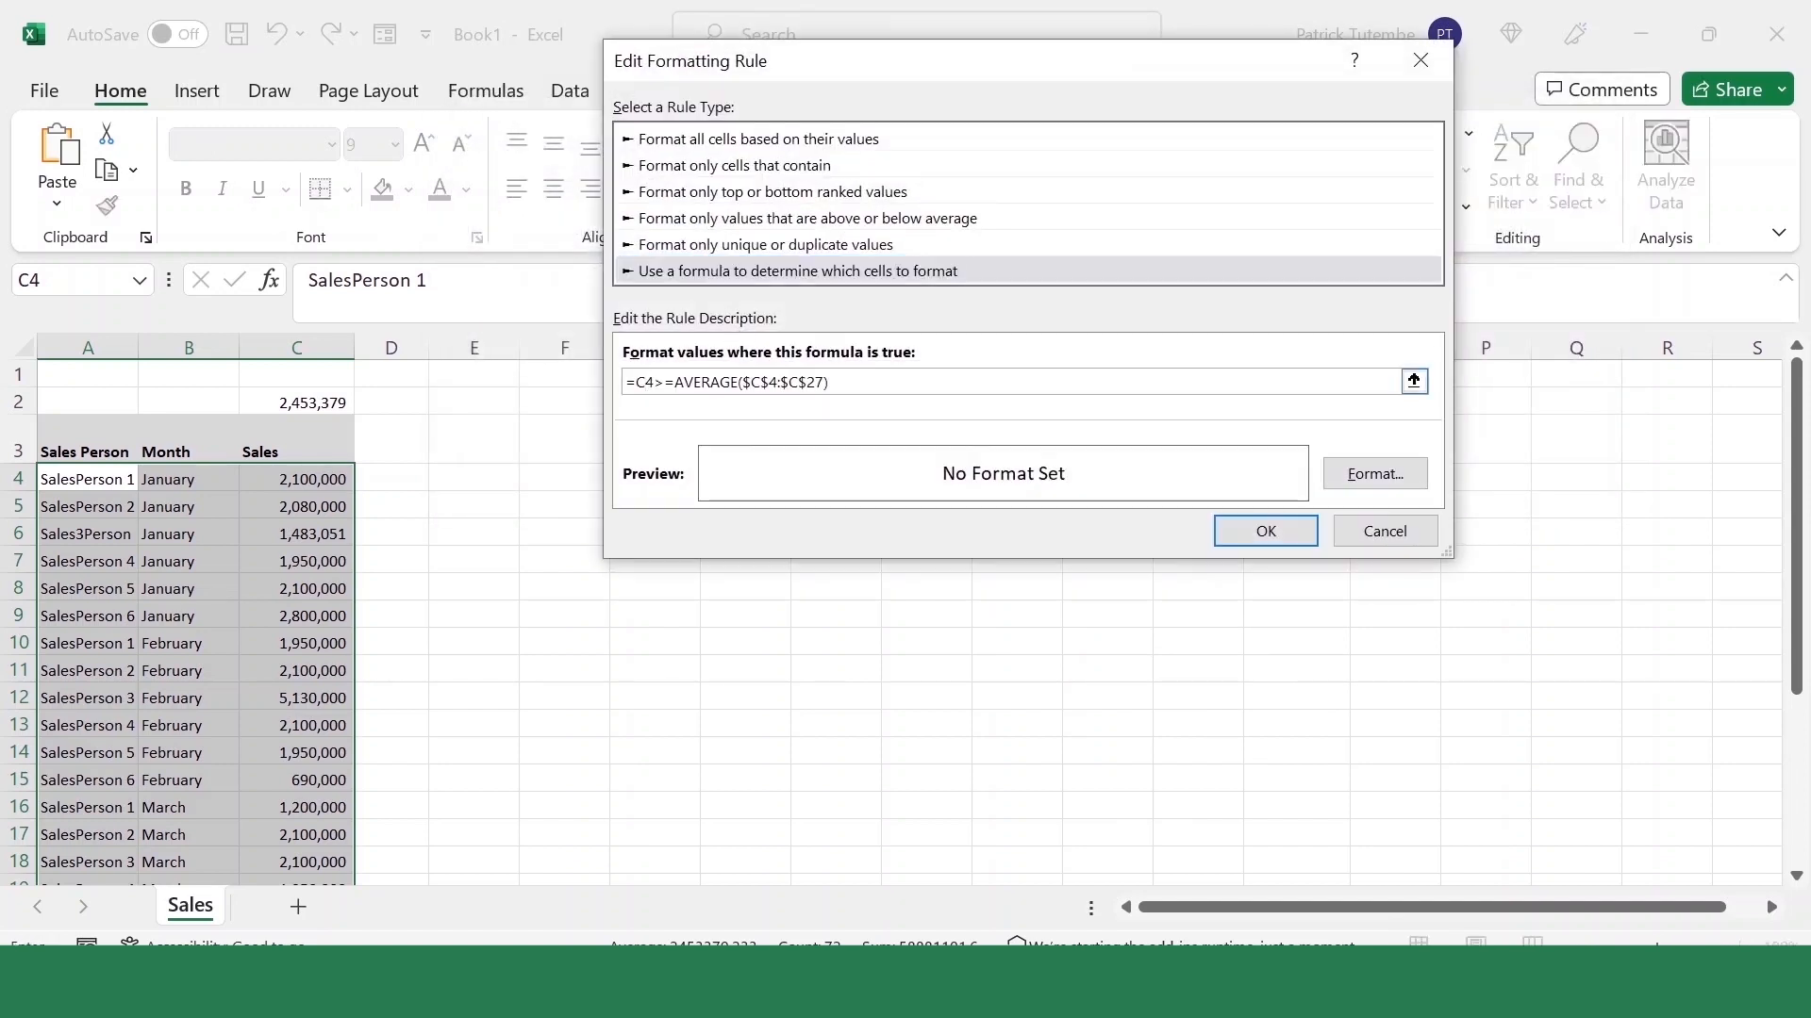
pyautogui.press('F4')
pyautogui.press('F4')
pyautogui.press('F4')
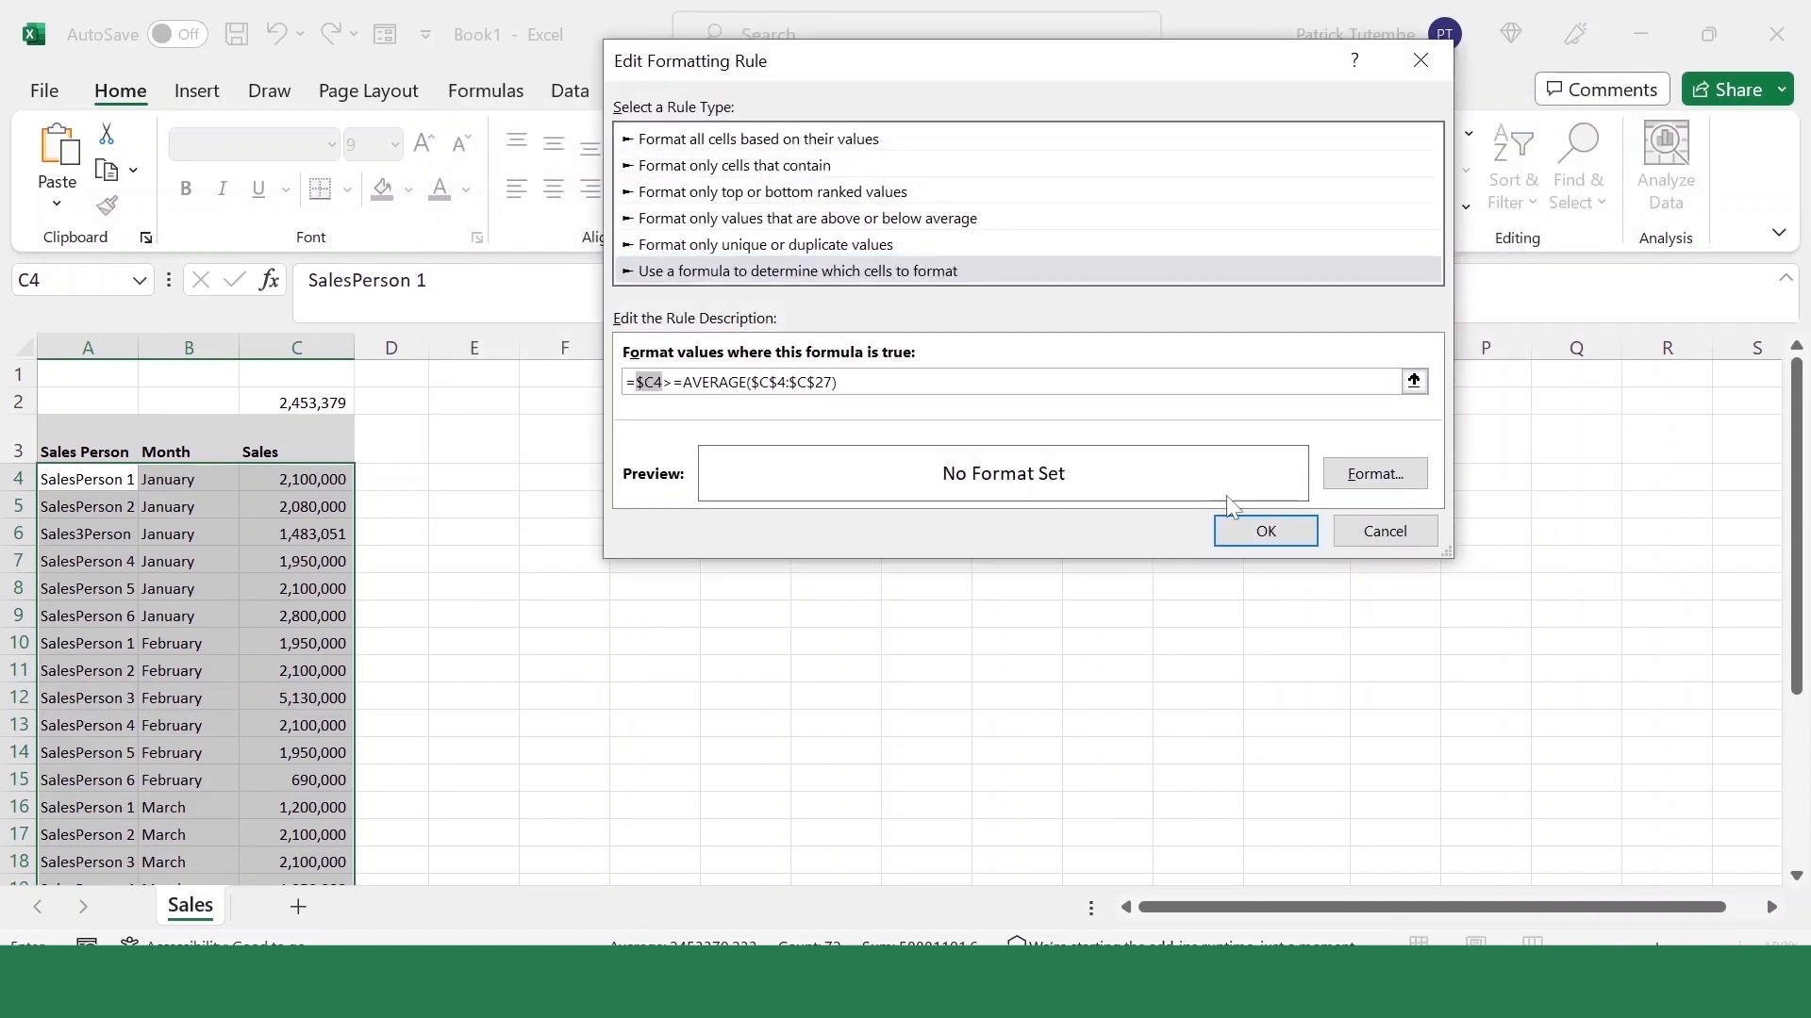
pyautogui.click(1239, 530)
pyautogui.click(1558, 485)
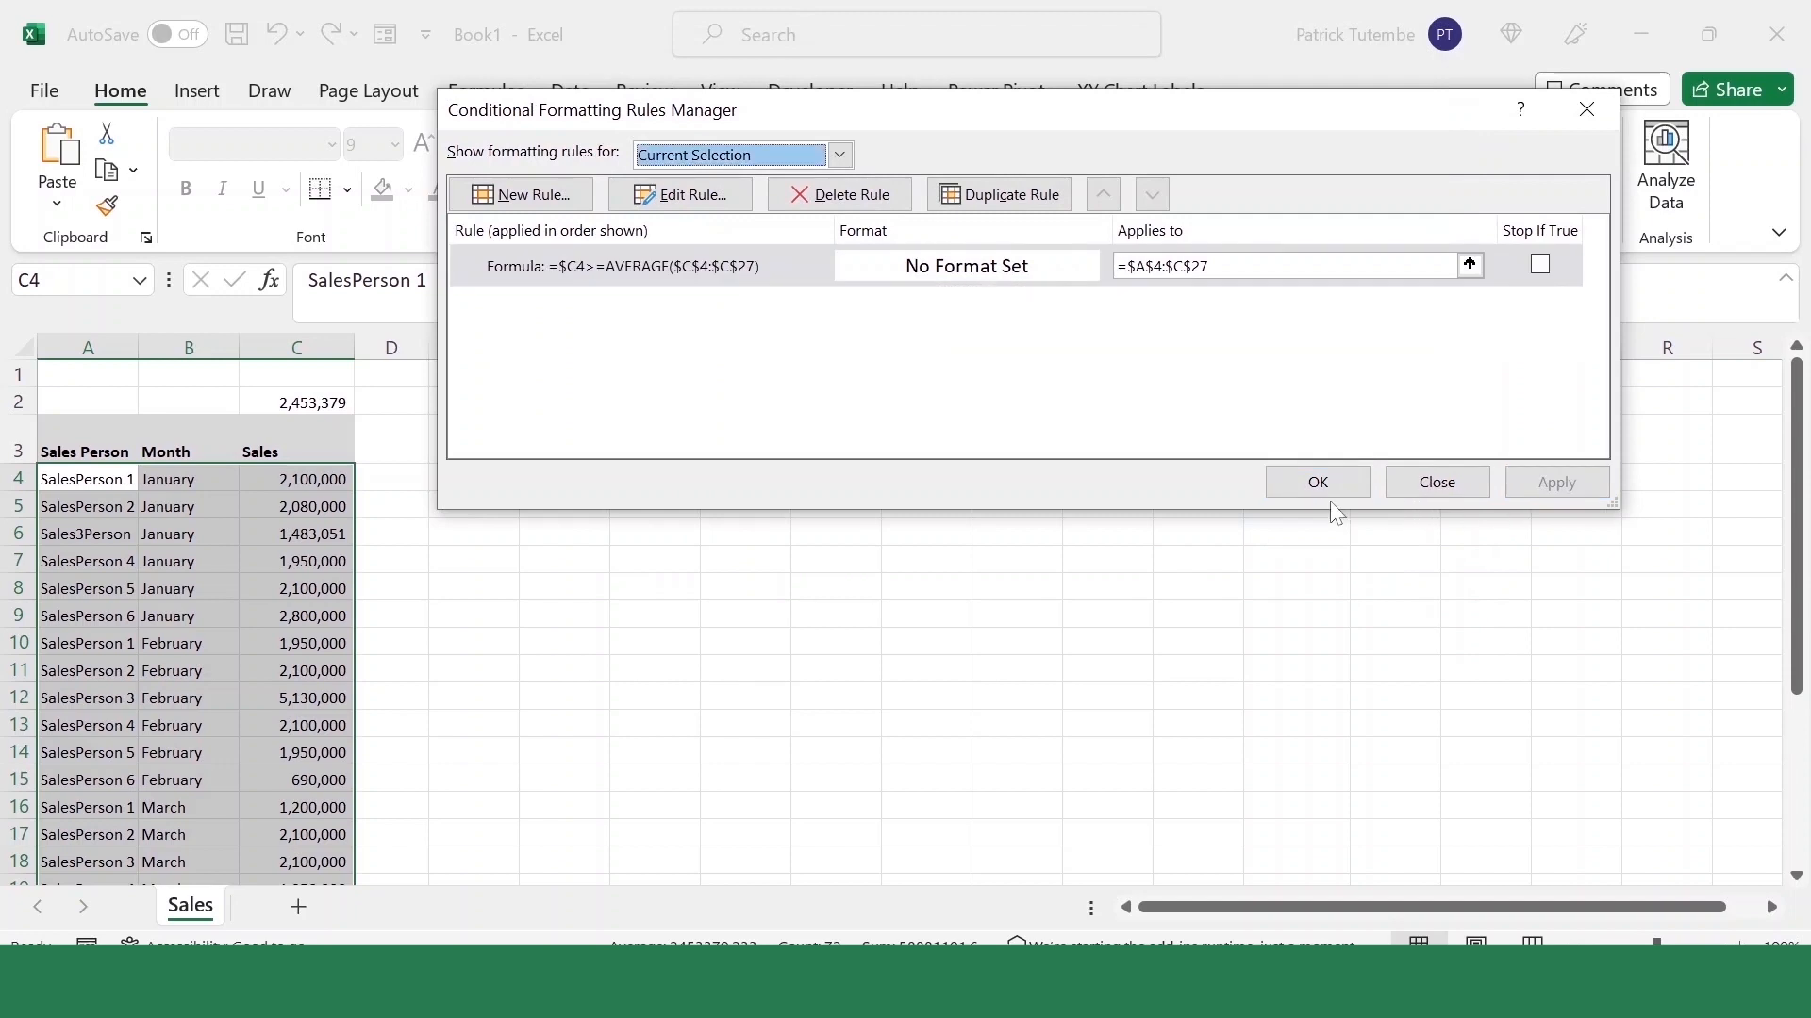
pyautogui.click(1329, 496)
# Give the average-based rule a light blue fill and apply it to A4:C27
pyautogui.click(1058, 169)
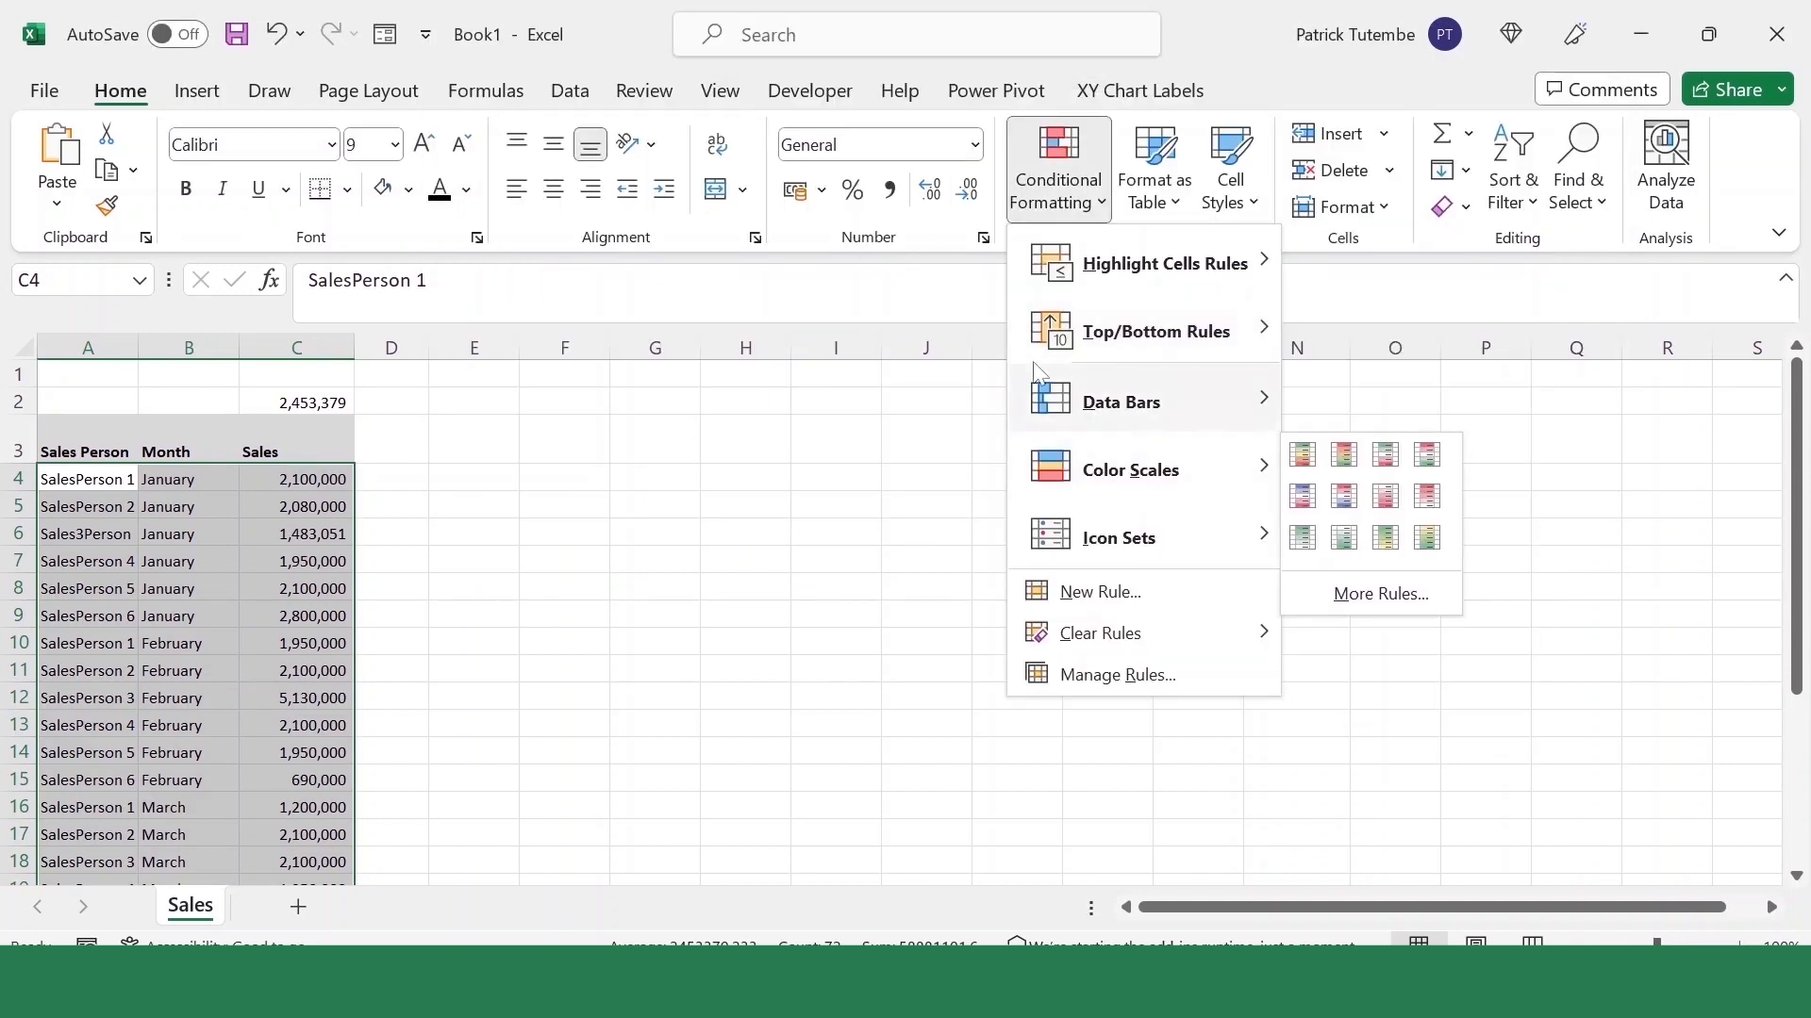
pyautogui.click(1148, 685)
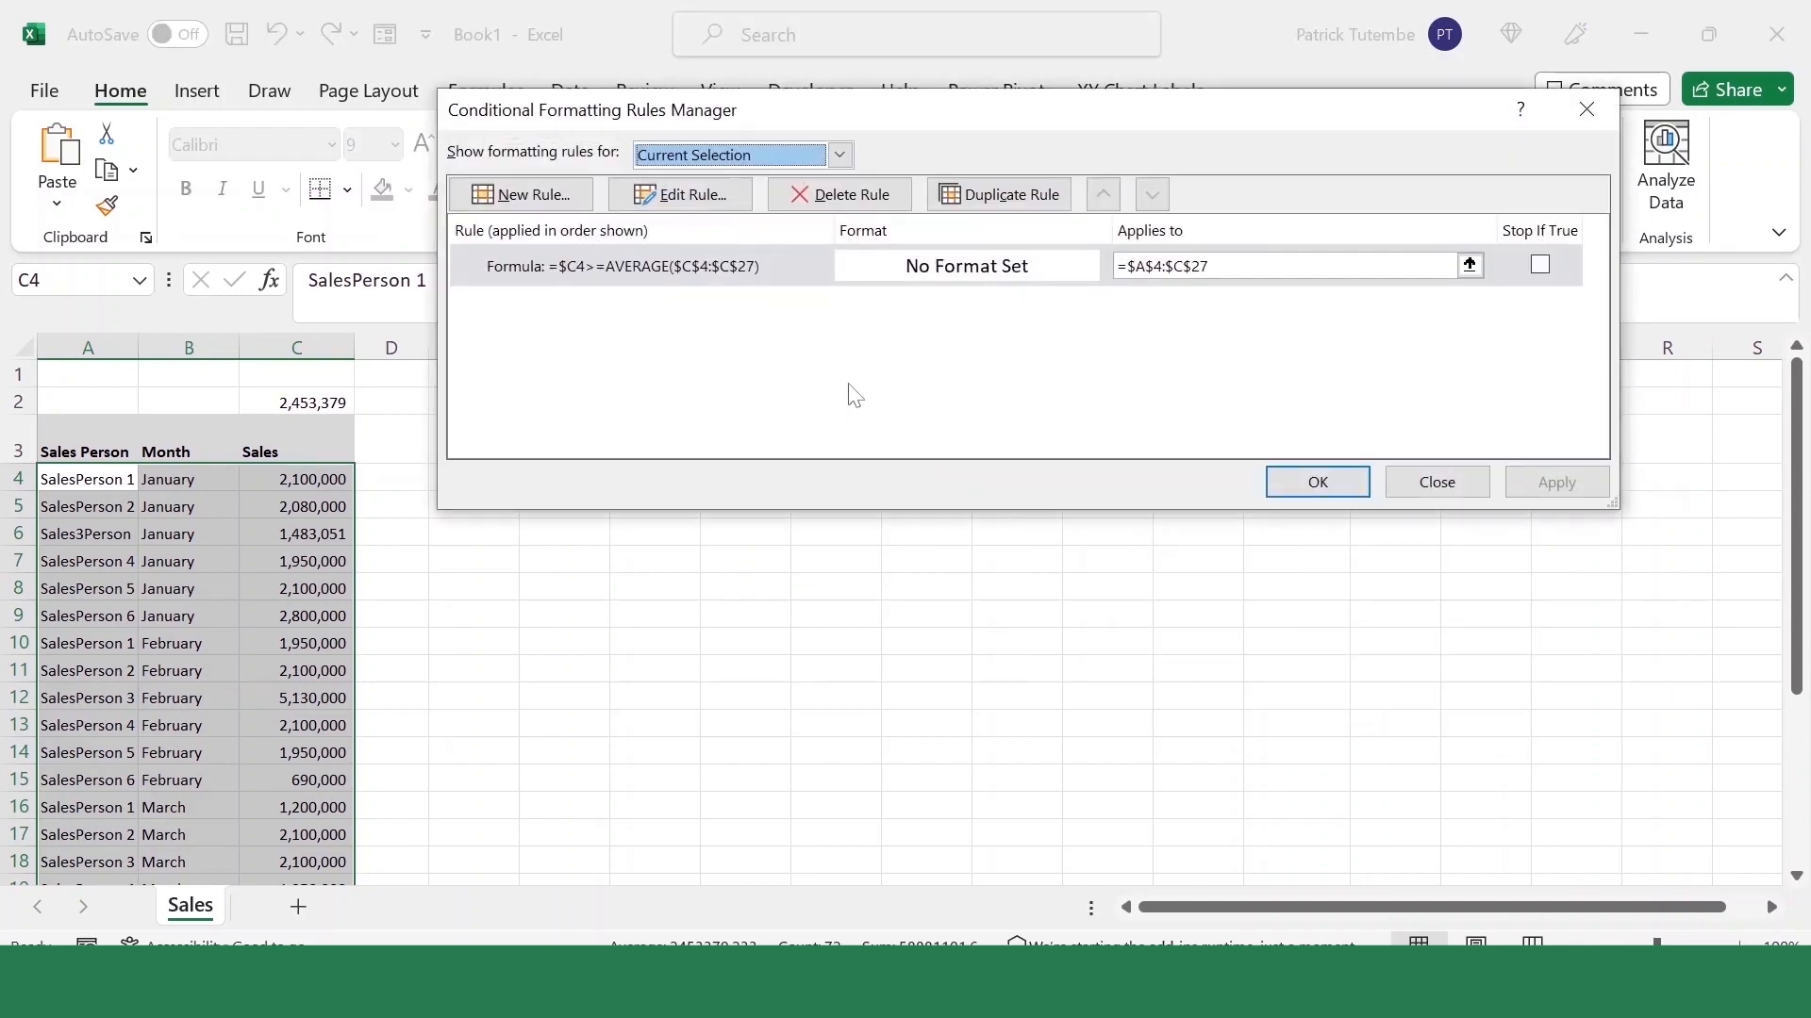
pyautogui.doubleClick(635, 273)
pyautogui.click(1335, 471)
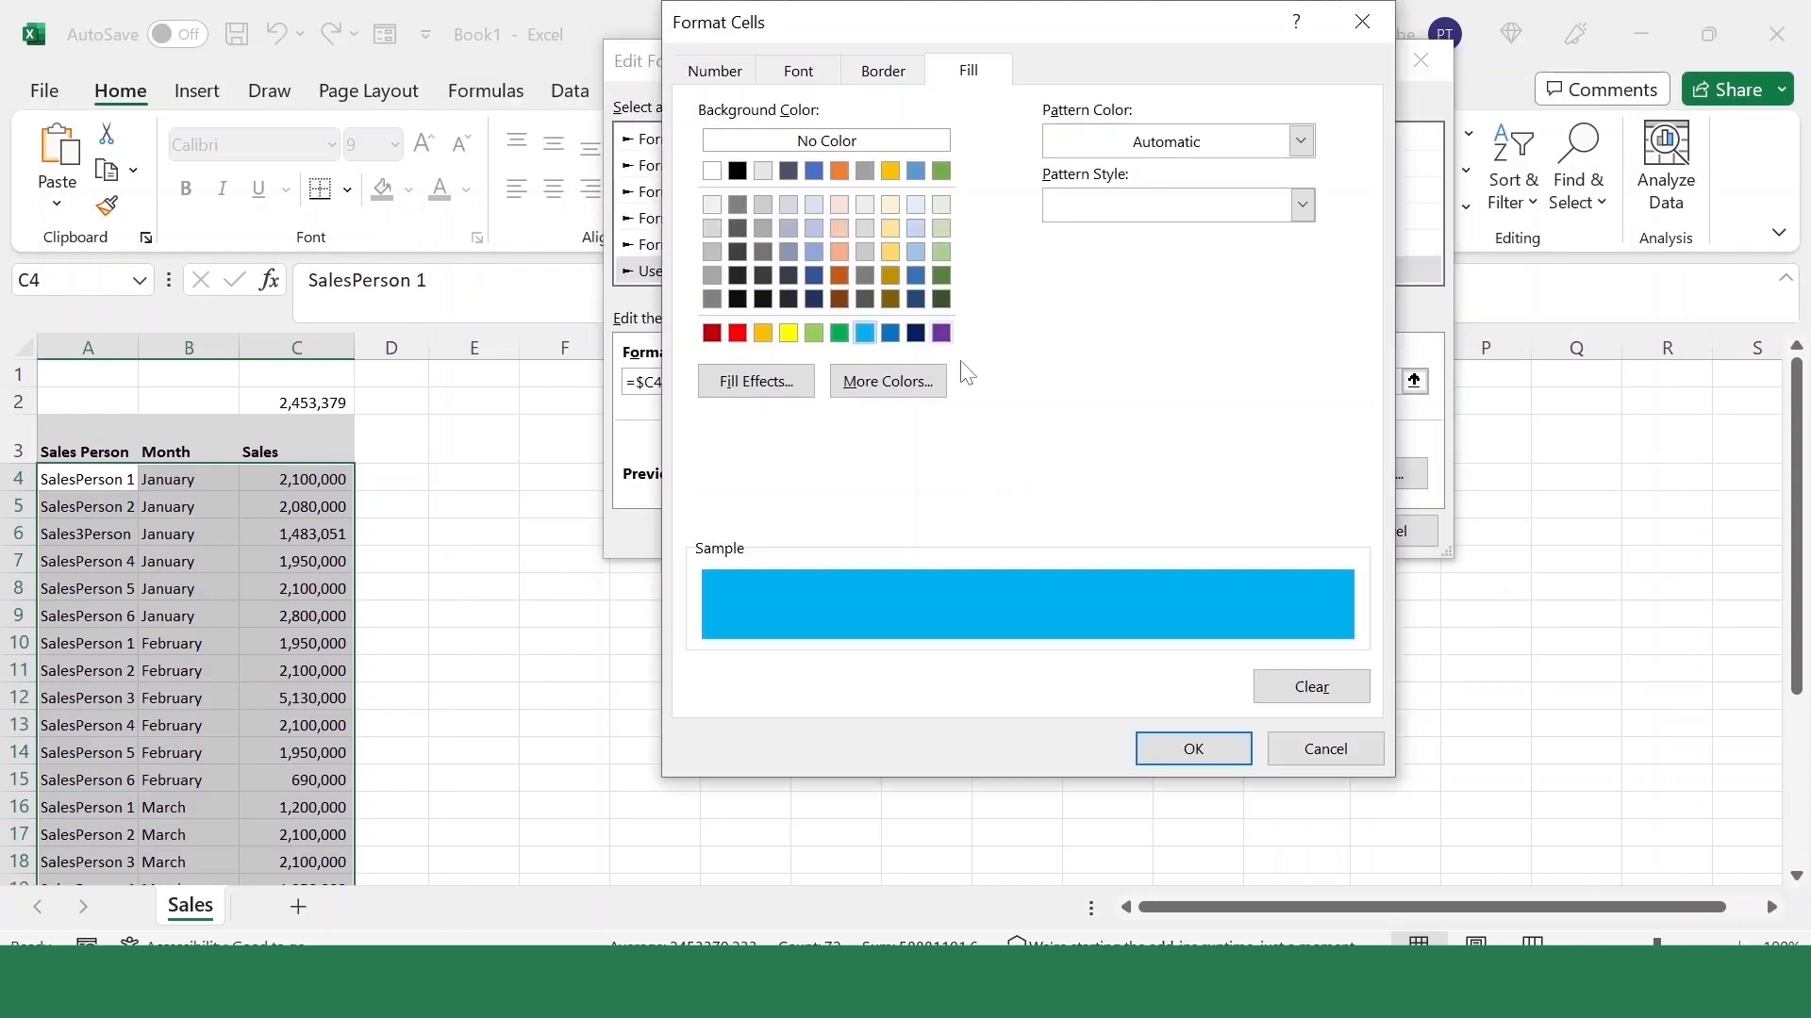
pyautogui.click(1194, 748)
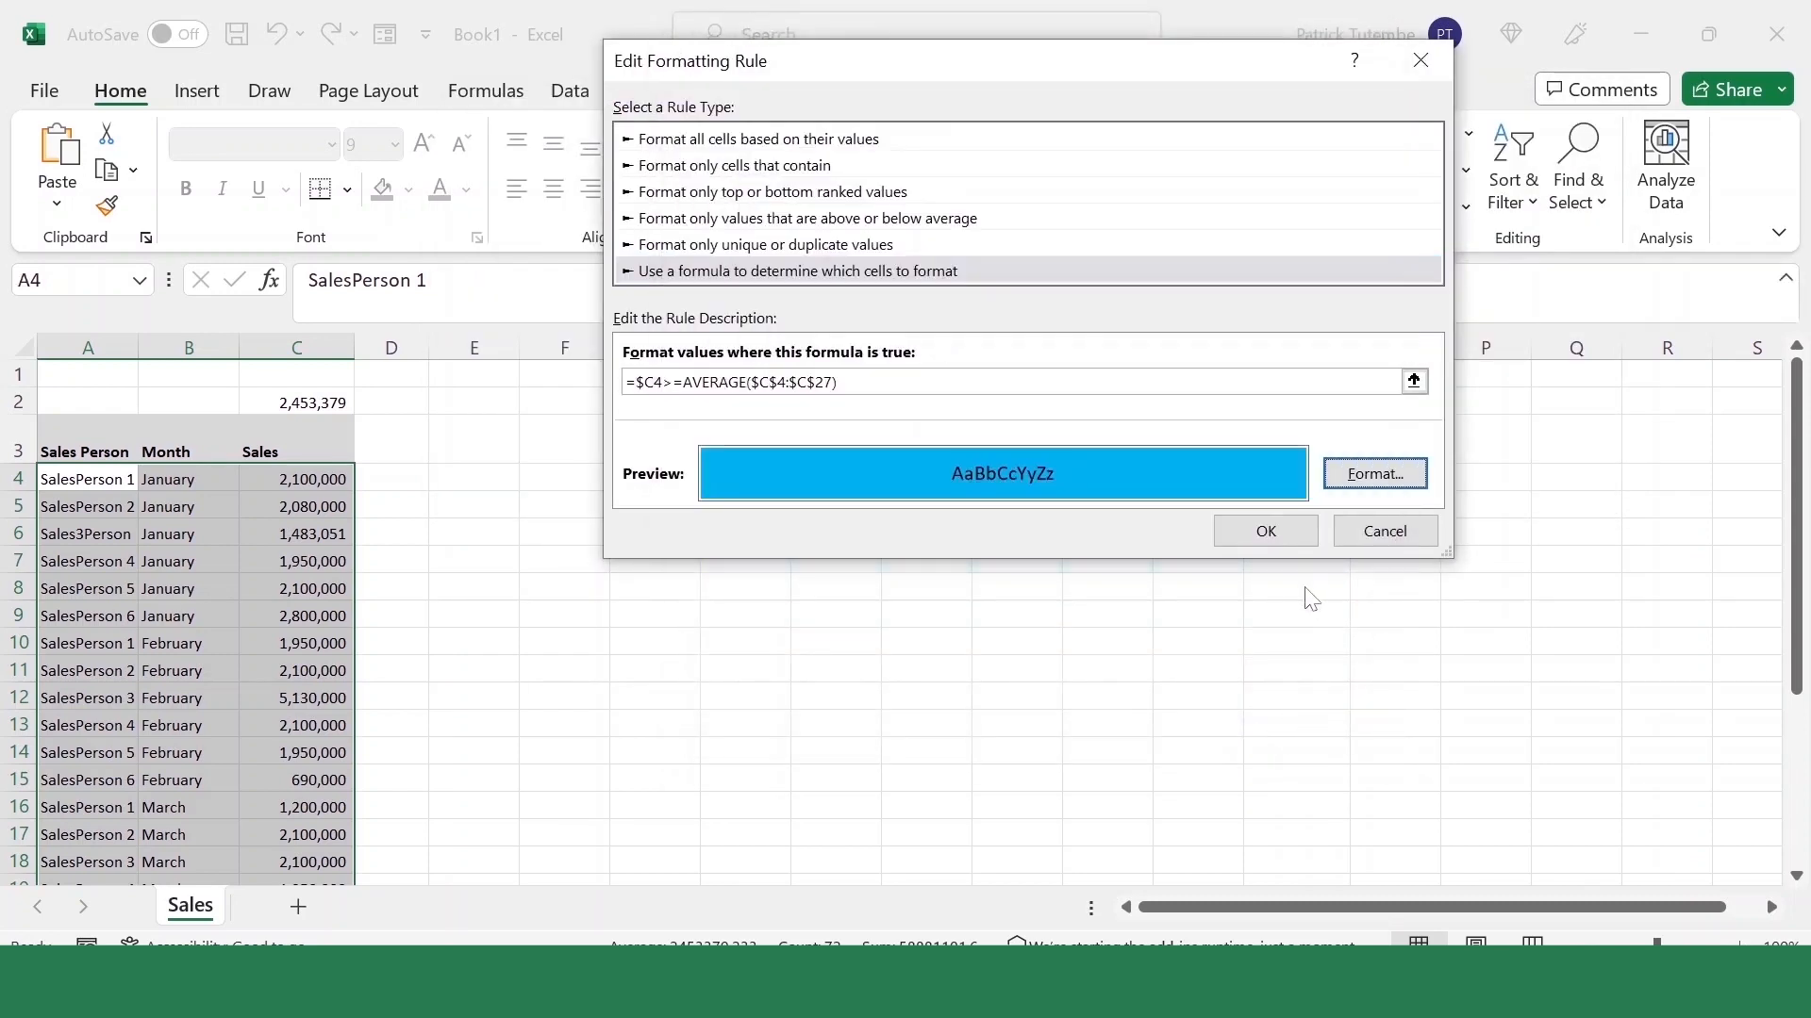
pyautogui.click(1246, 533)
pyautogui.click(1552, 482)
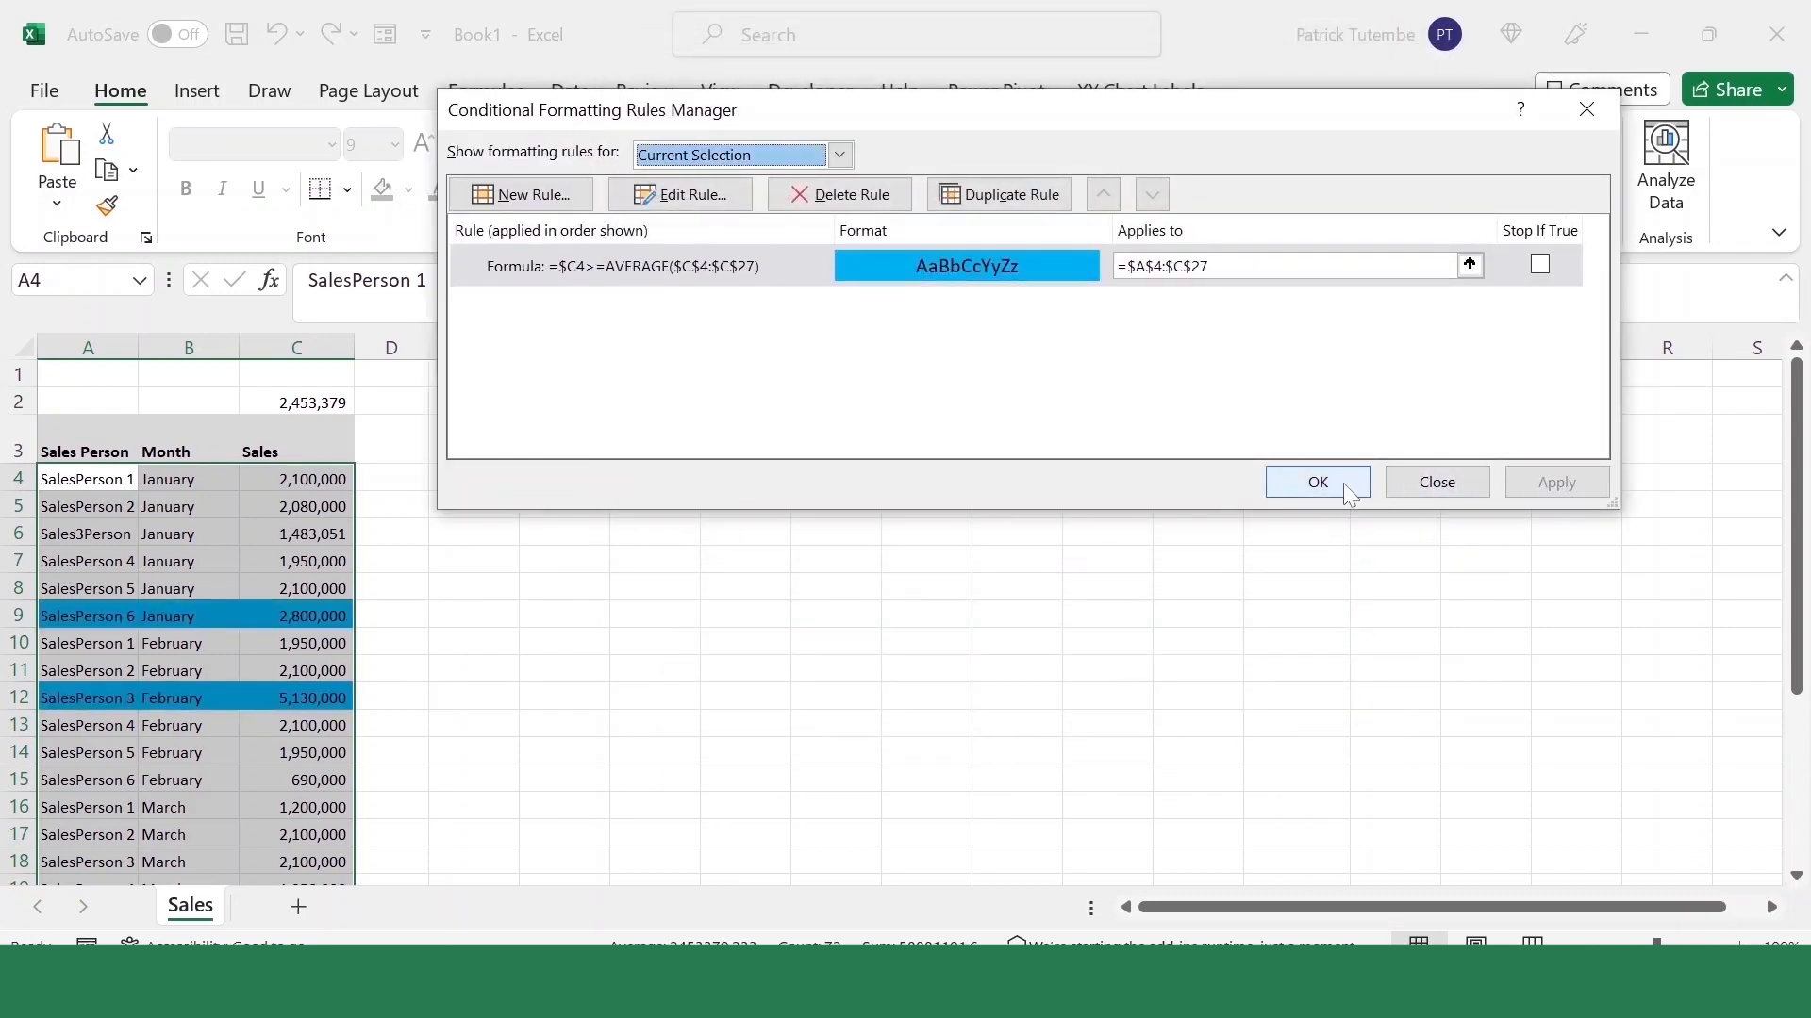
pyautogui.click(1320, 482)
# Examine which sales records are highlighted by the average-based formula rule
pyautogui.scroll(-6, 299, 748)
pyautogui.scroll(6, 331, 698)
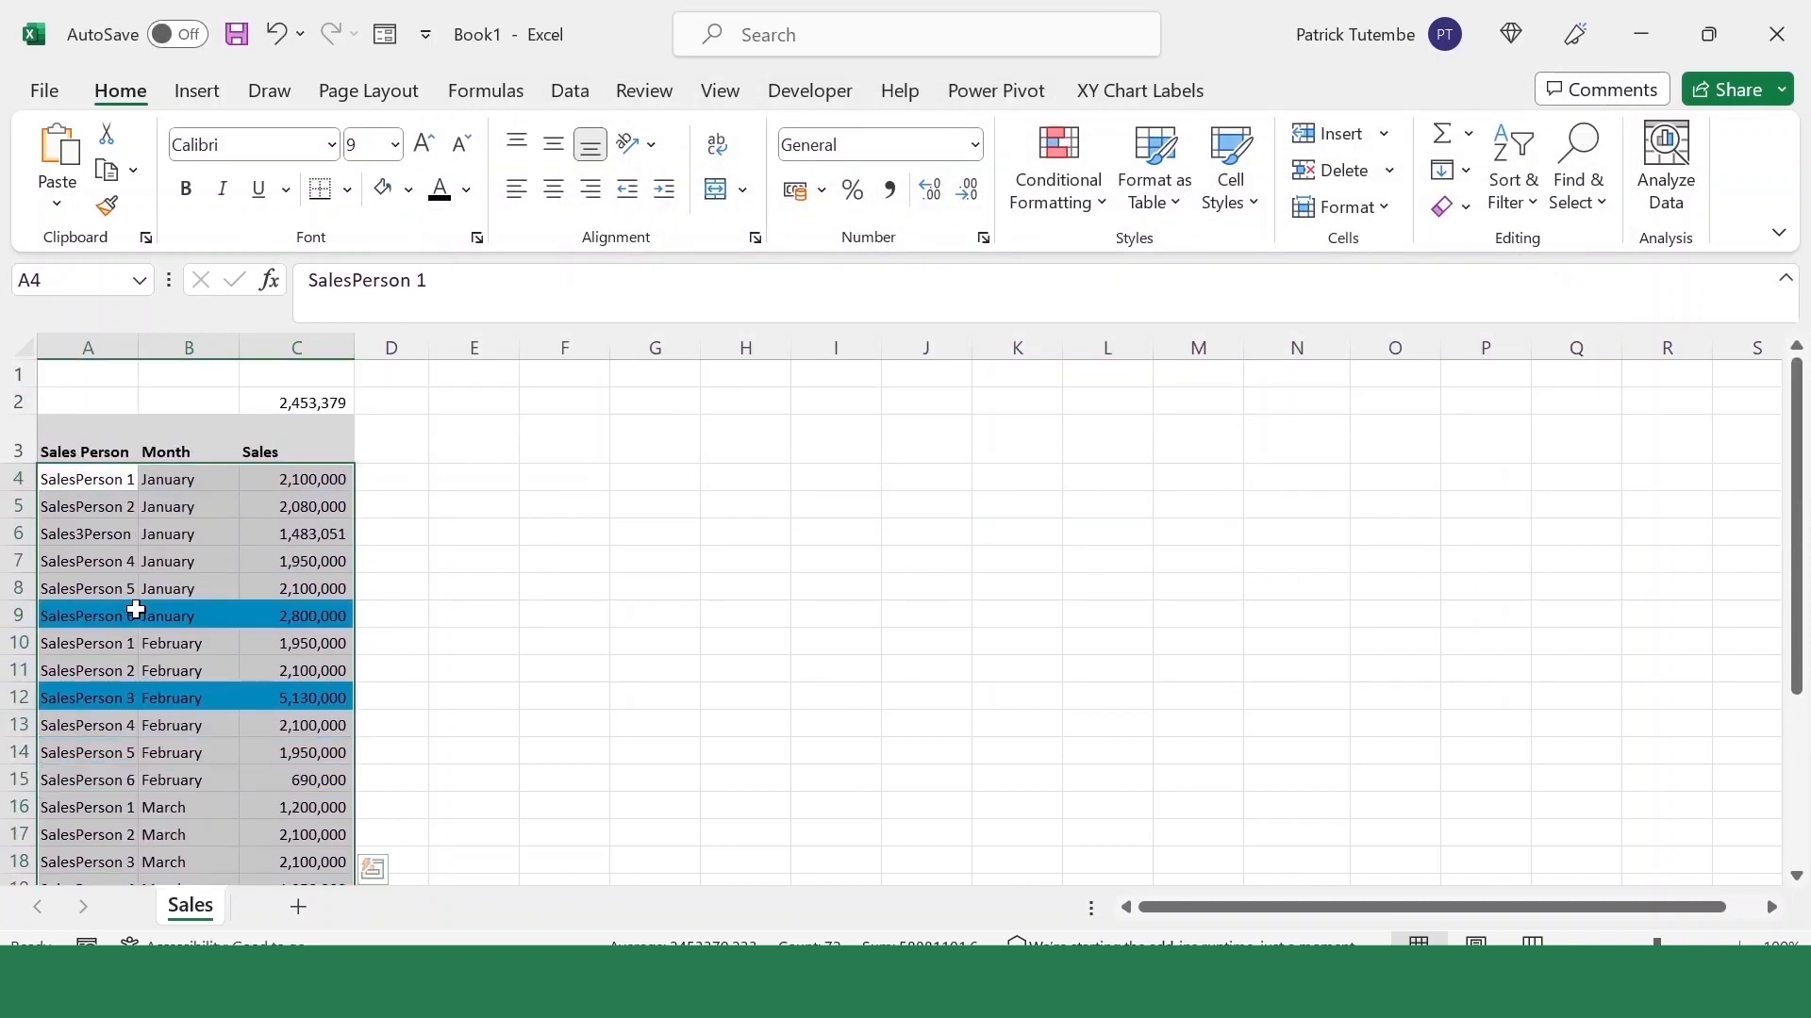
pyautogui.scroll(-1, 73, 619)
pyautogui.scroll(1, 165, 603)
pyautogui.scroll(-4, 149, 585)
pyautogui.scroll(4, 133, 626)
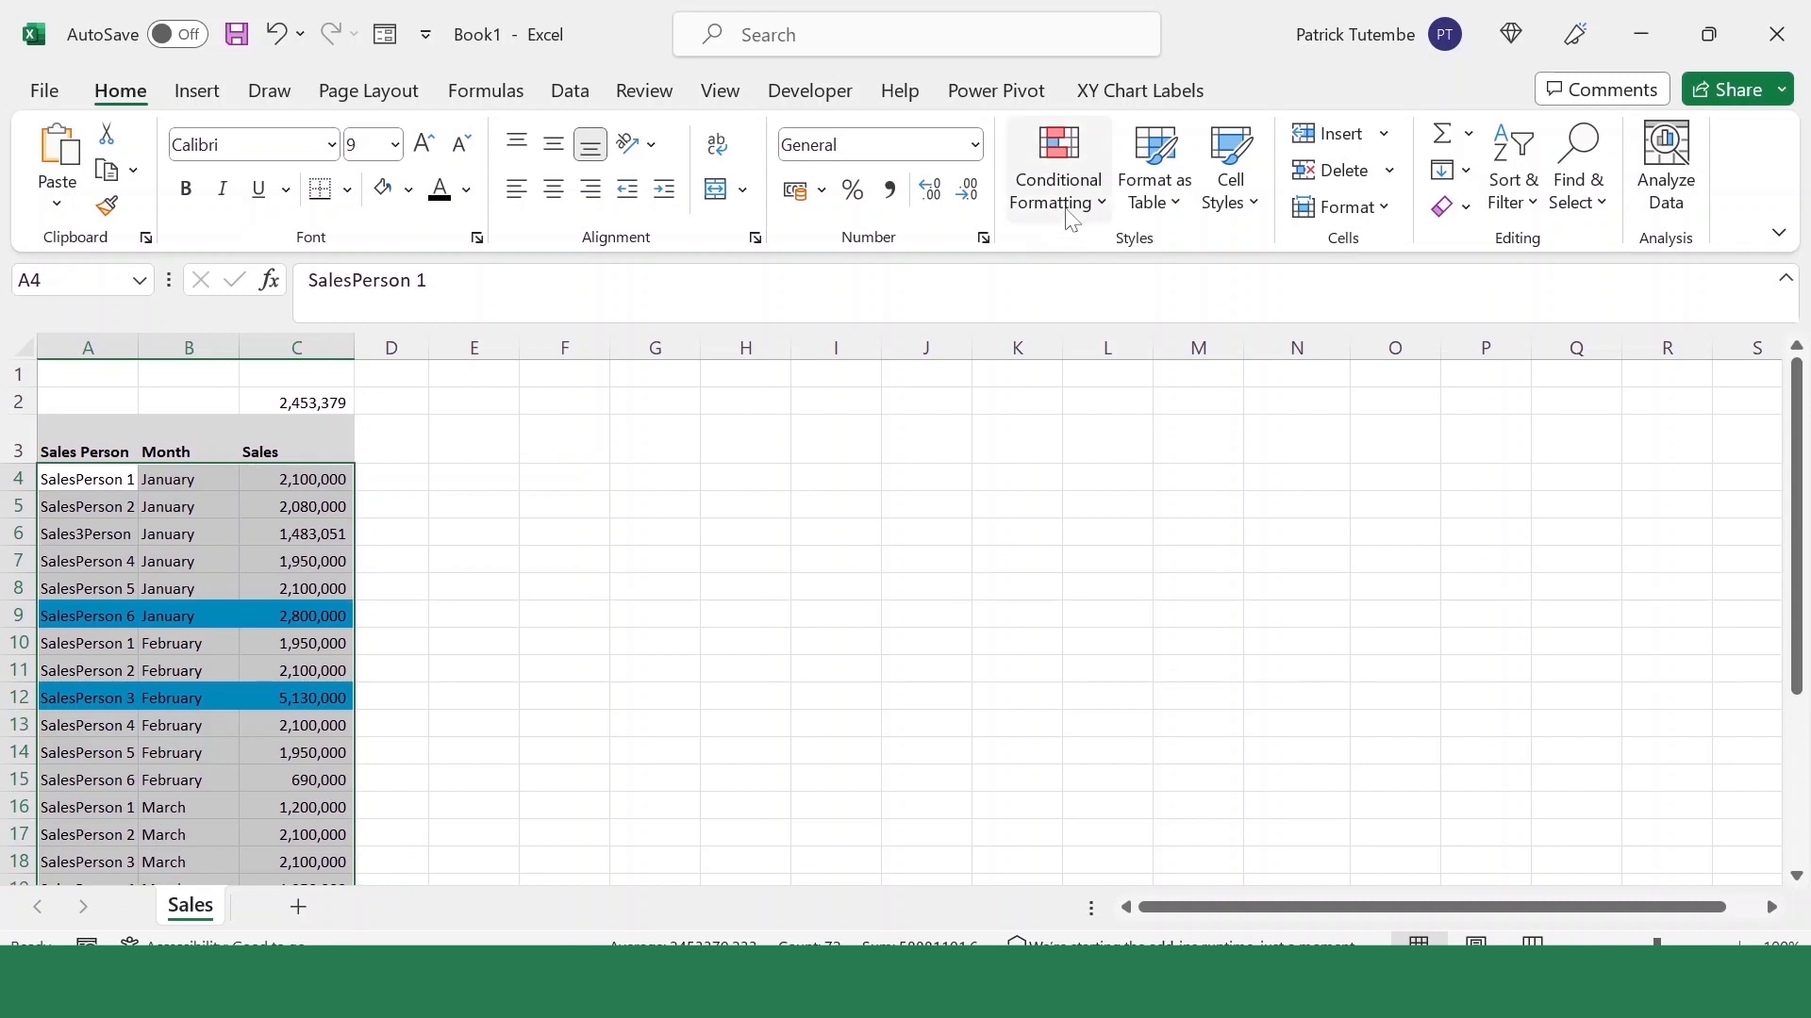
pyautogui.scroll(-1, 208, 538)
pyautogui.scroll(1, 415, 421)
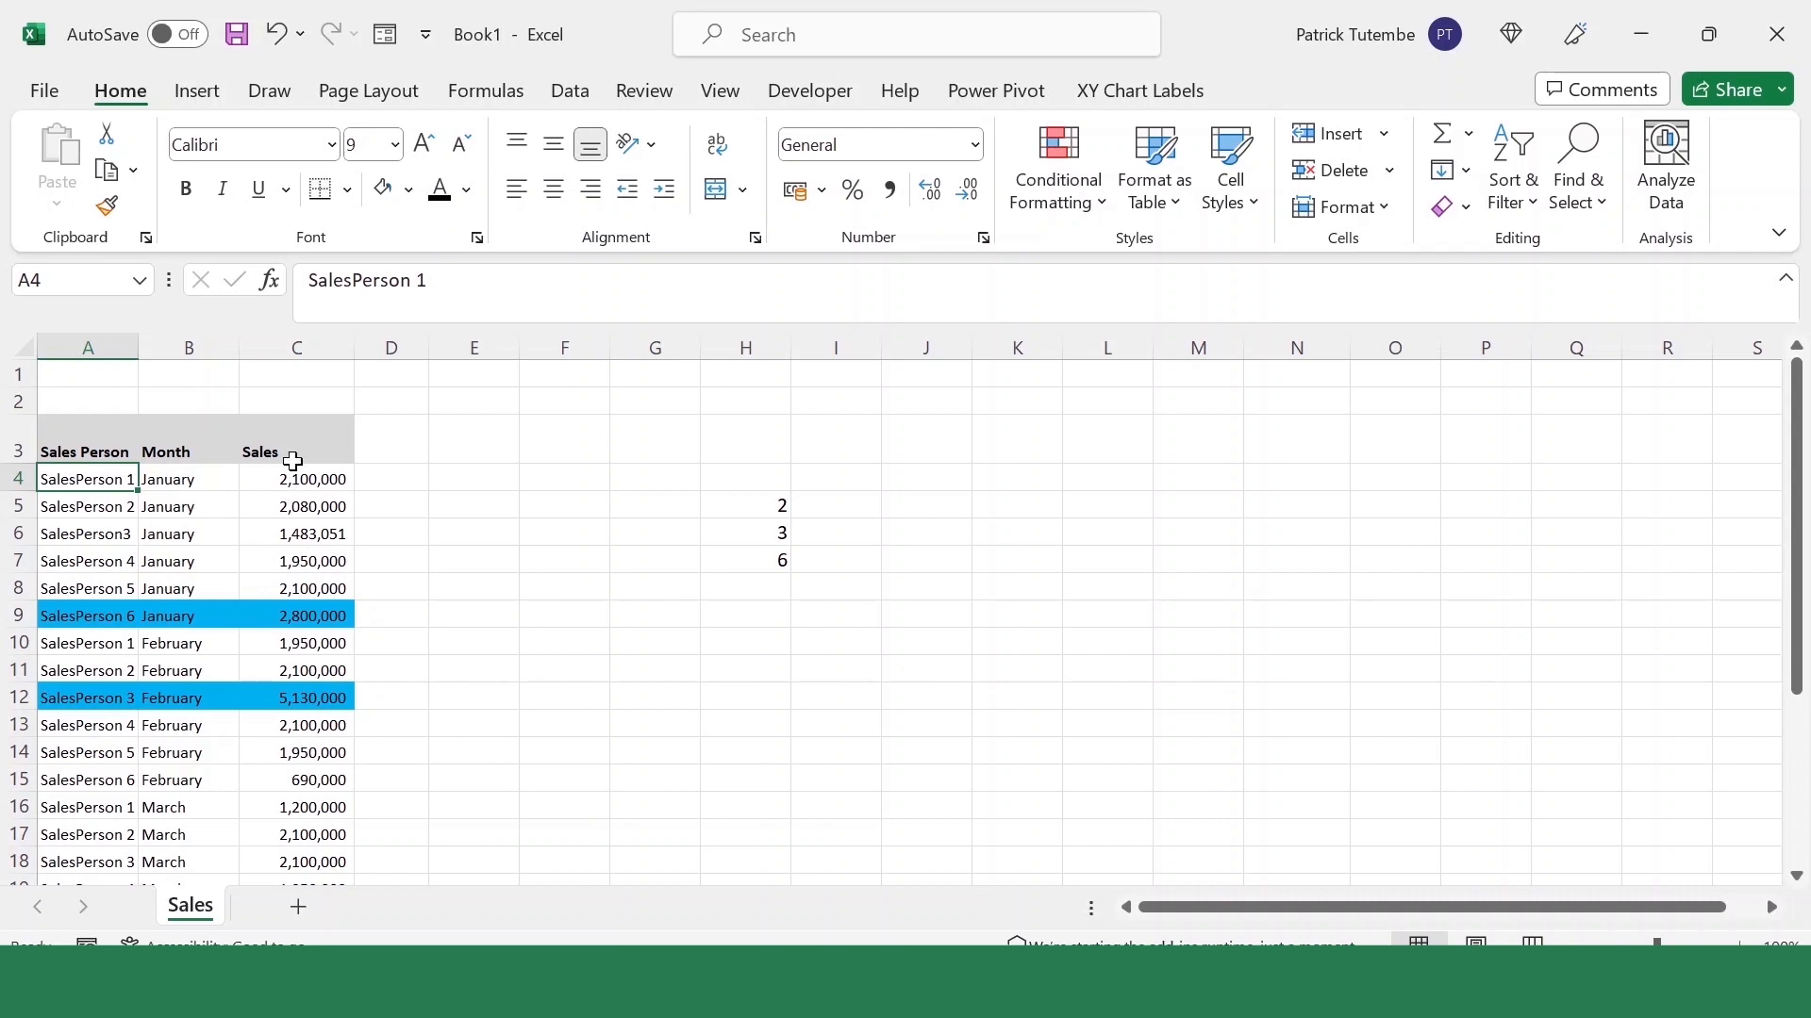
# Clear the conditional formatting rules from the entire sheet
pyautogui.press('Right')
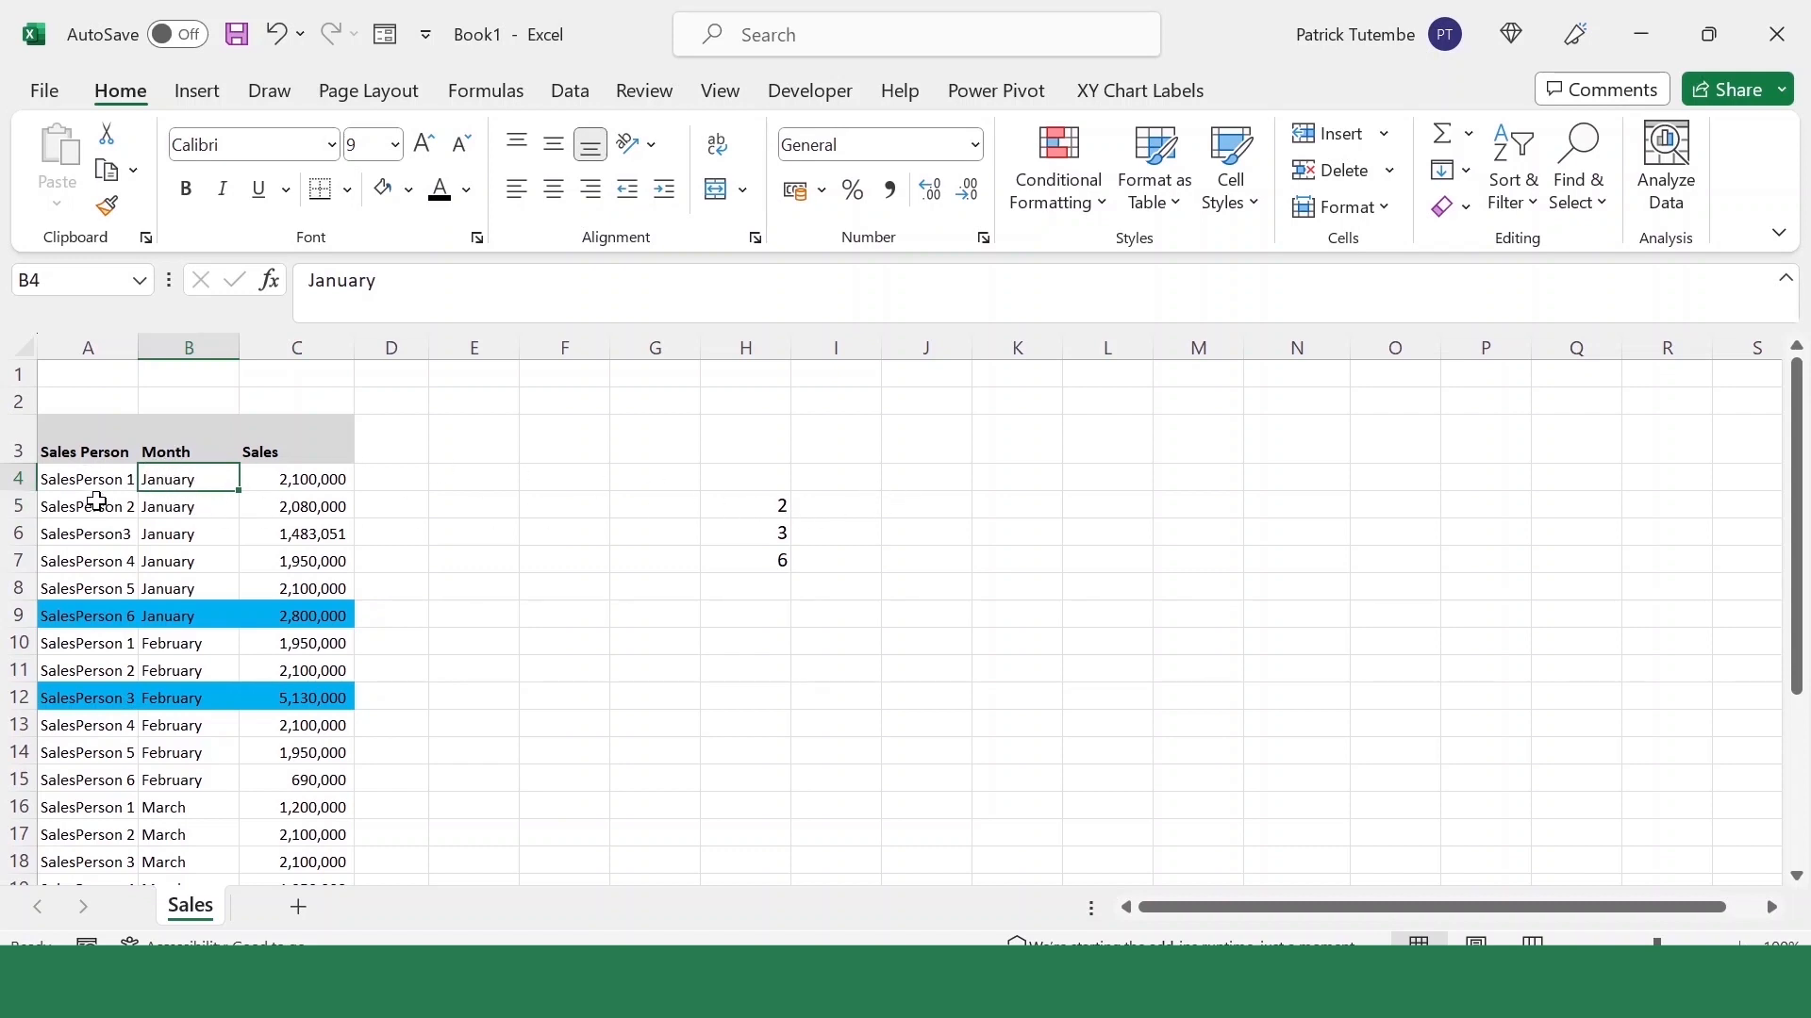
pyautogui.moveTo(74, 473); pyautogui.dragTo(312, 813)
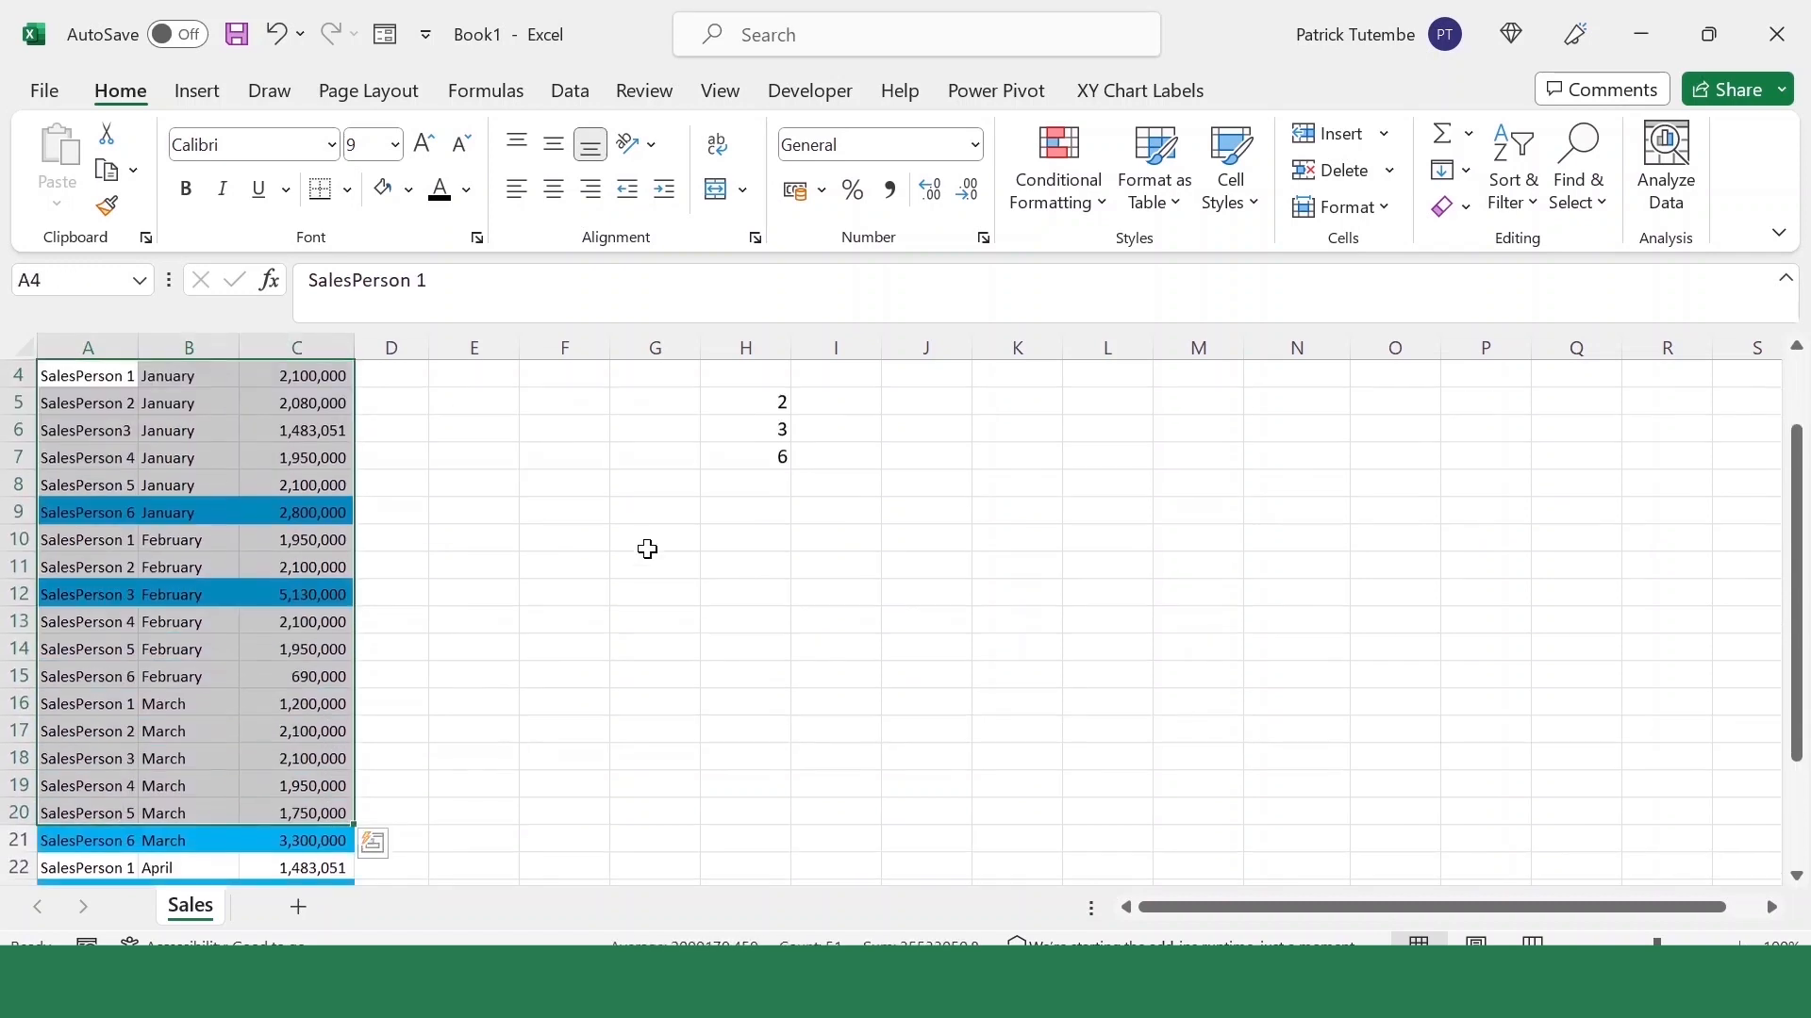
pyautogui.click(1091, 202)
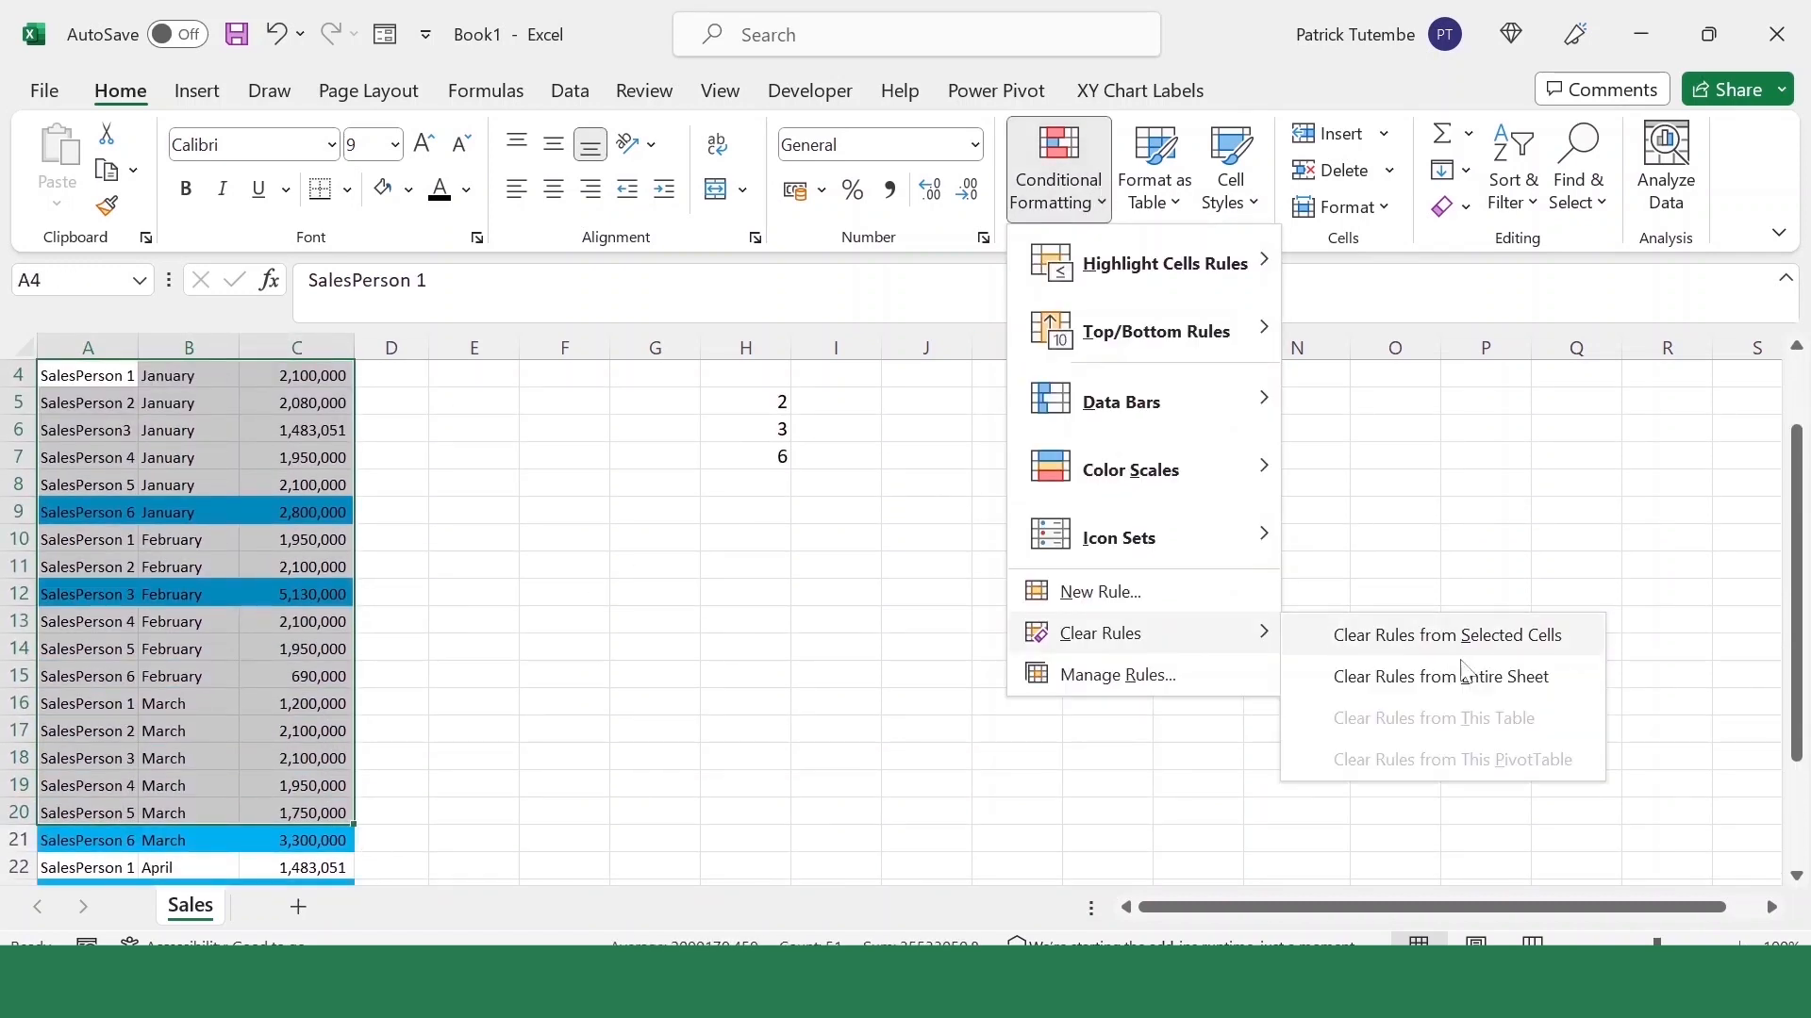
pyautogui.click(1543, 672)
pyautogui.scroll(1, 305, 567)
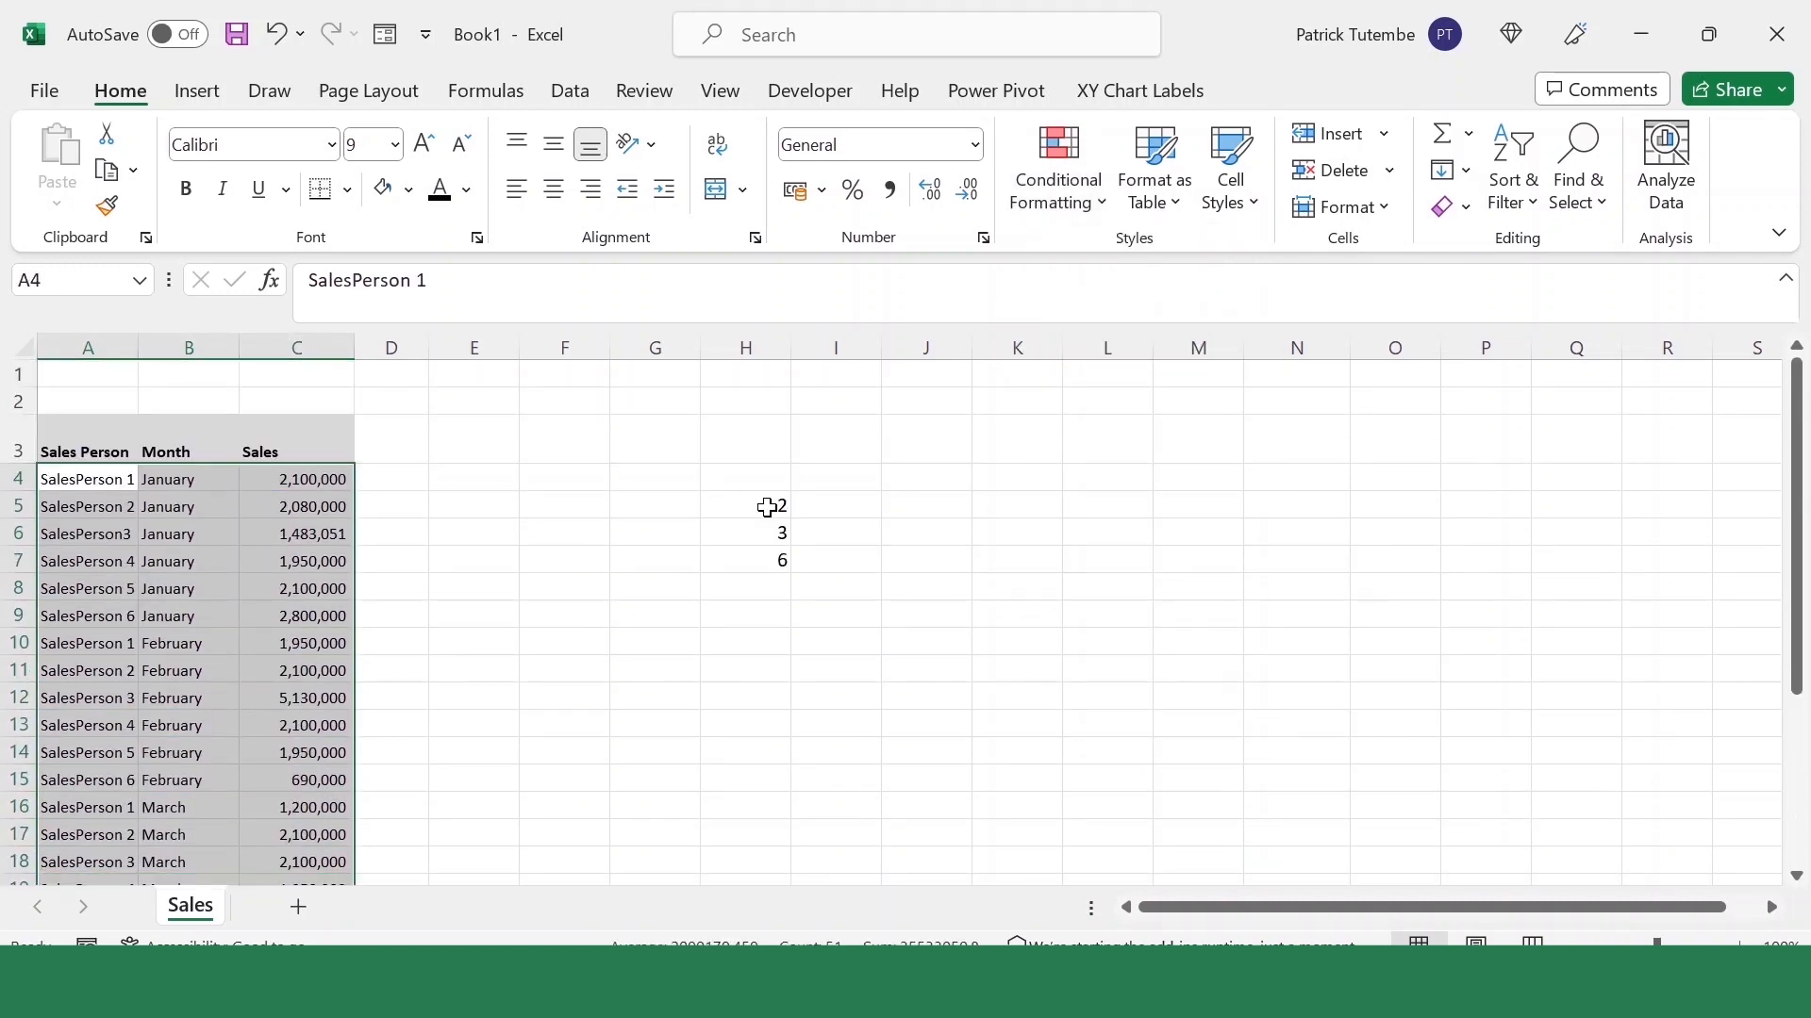
pyautogui.click(51, 480)
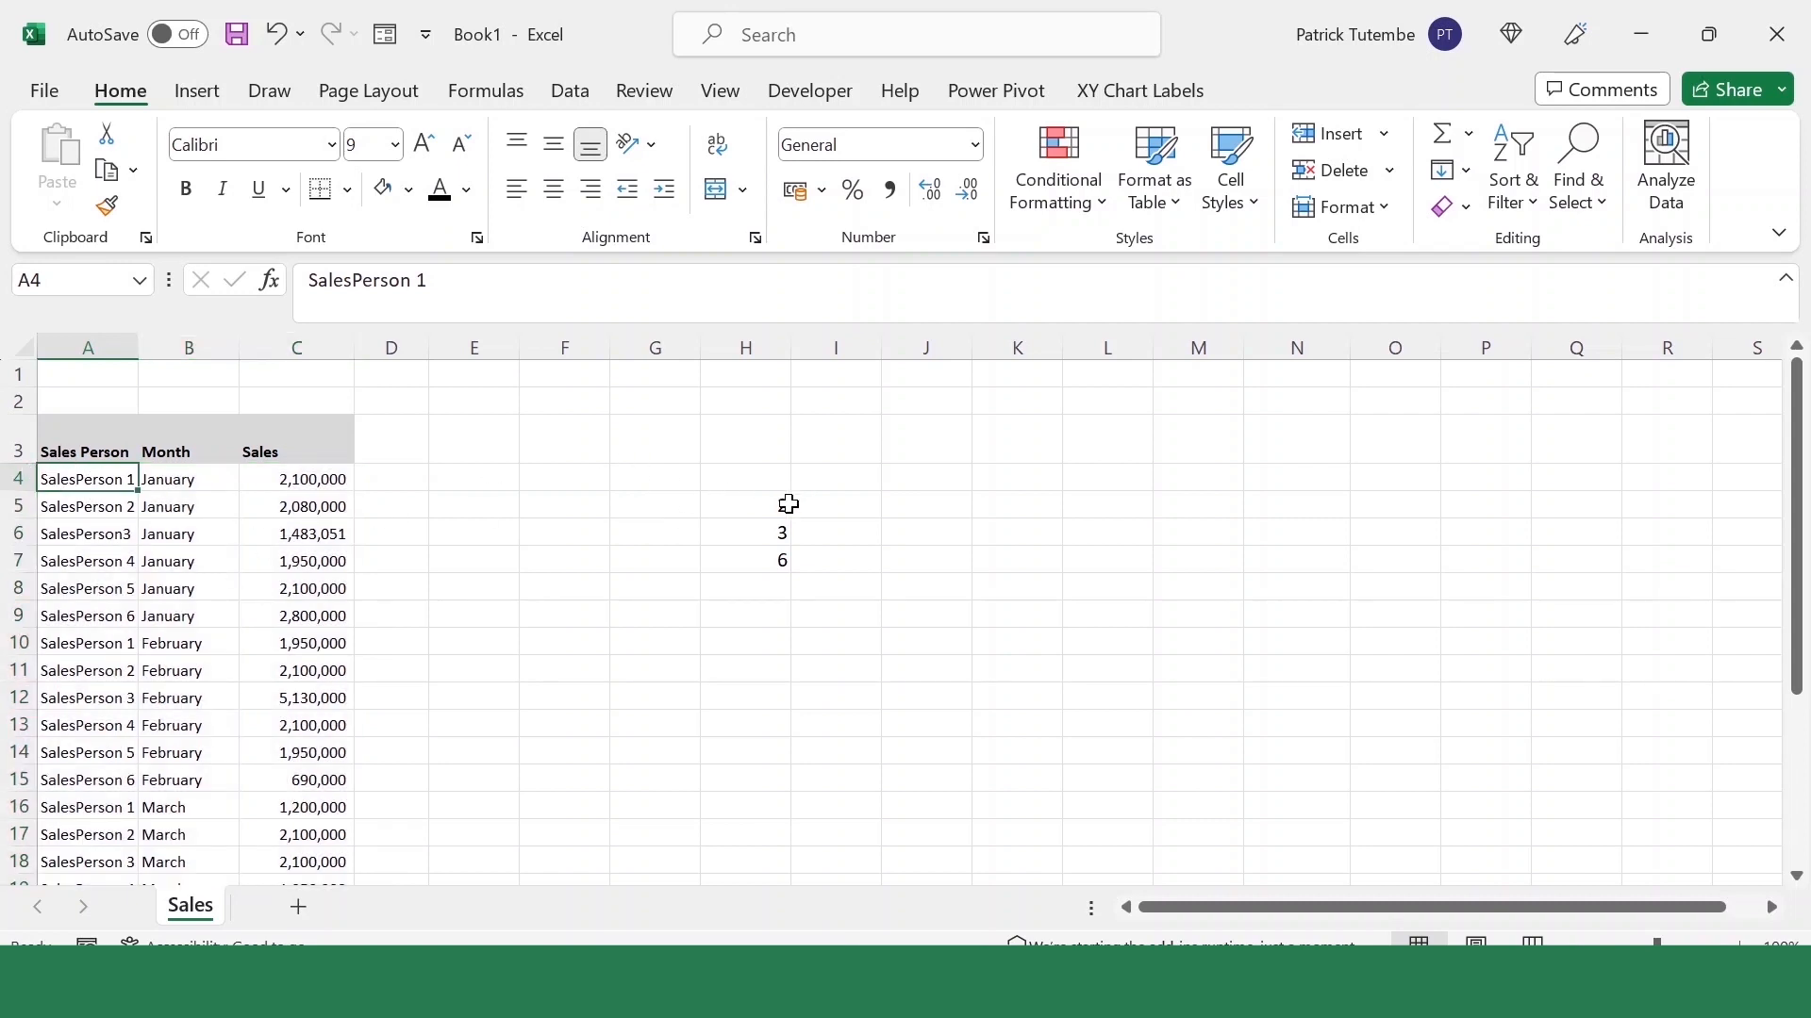
pyautogui.moveTo(781, 502); pyautogui.dragTo(775, 532)
pyautogui.click(75, 488)
pyautogui.moveTo(75, 488); pyautogui.dragTo(283, 839)
pyautogui.scroll(3, 271, 524)
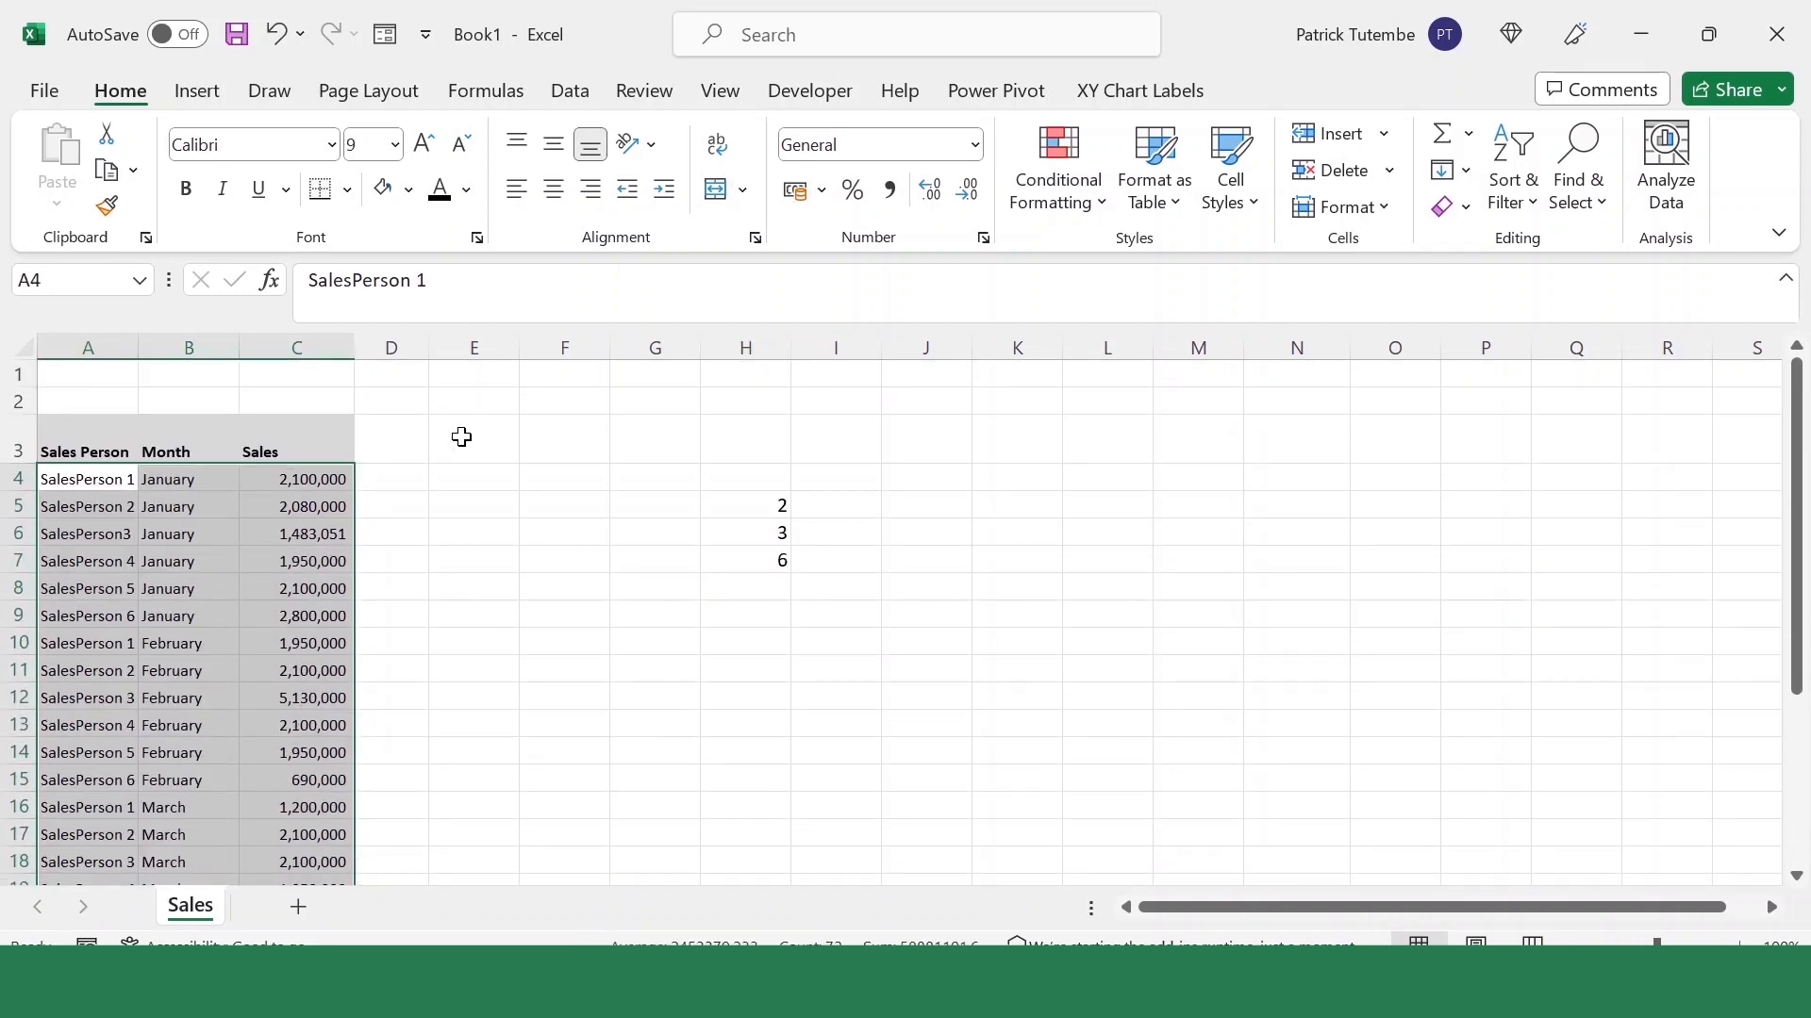
pyautogui.click(1098, 205)
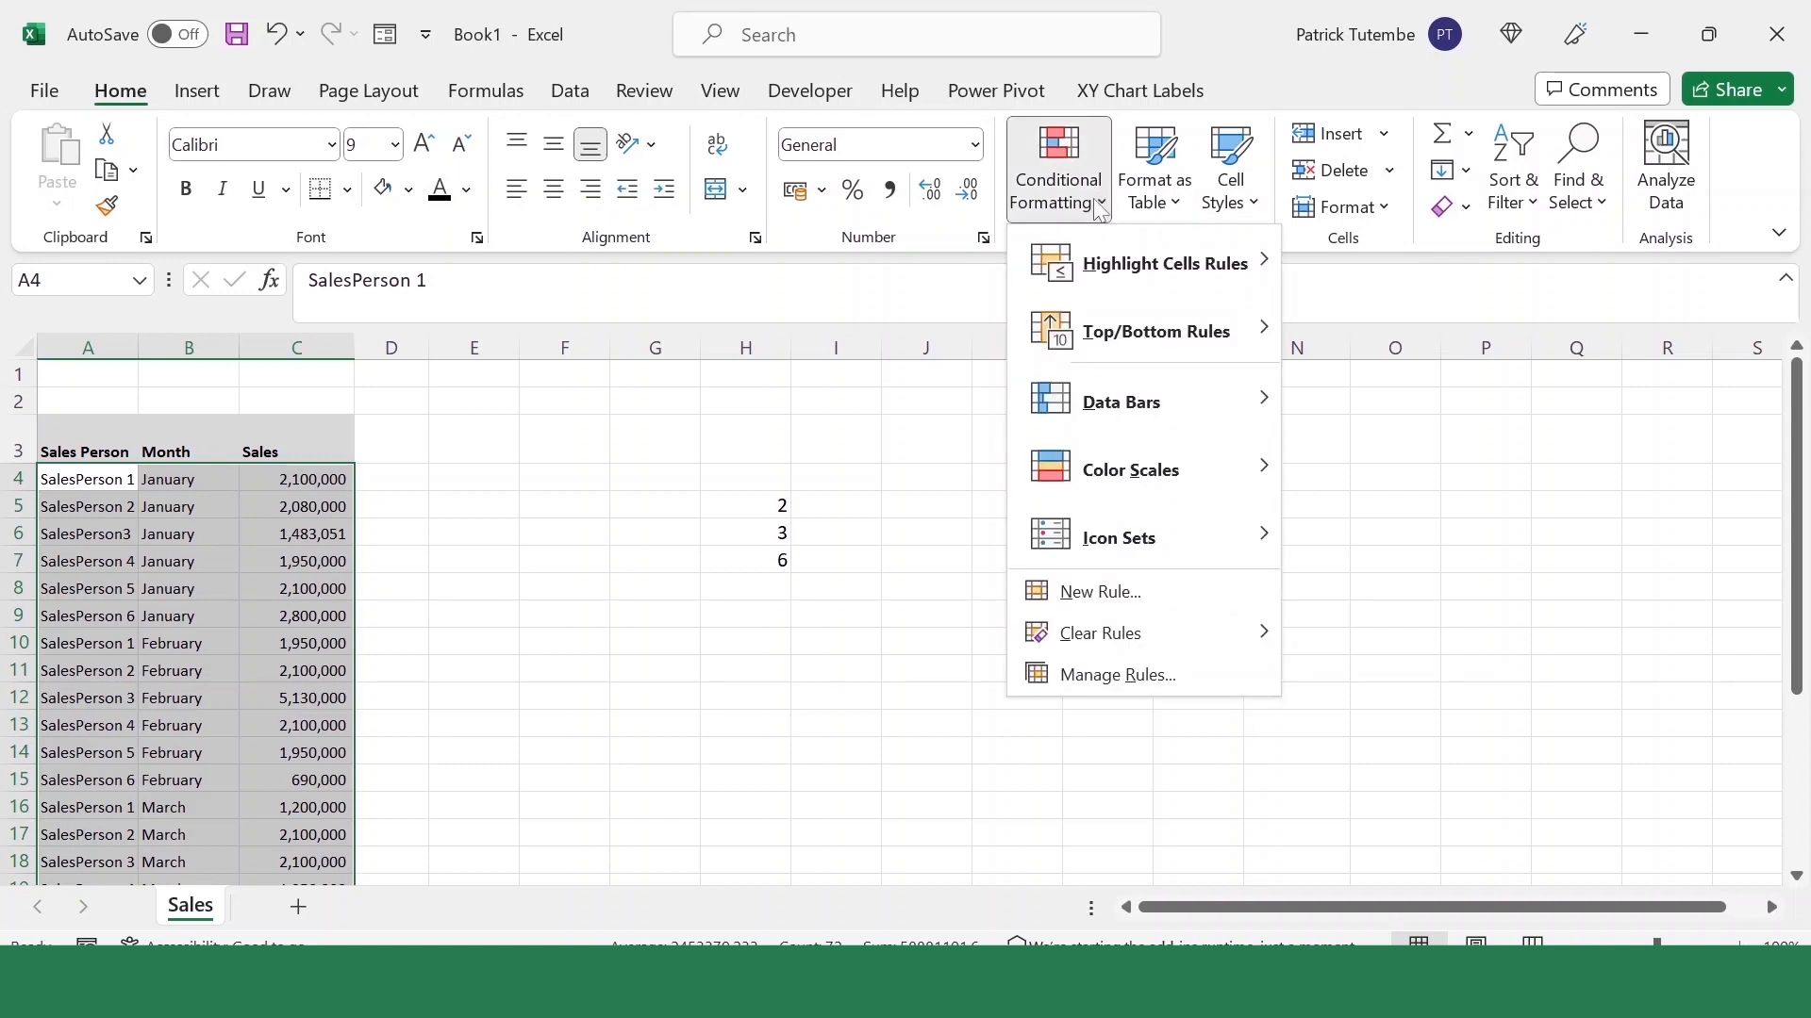
pyautogui.click(1167, 600)
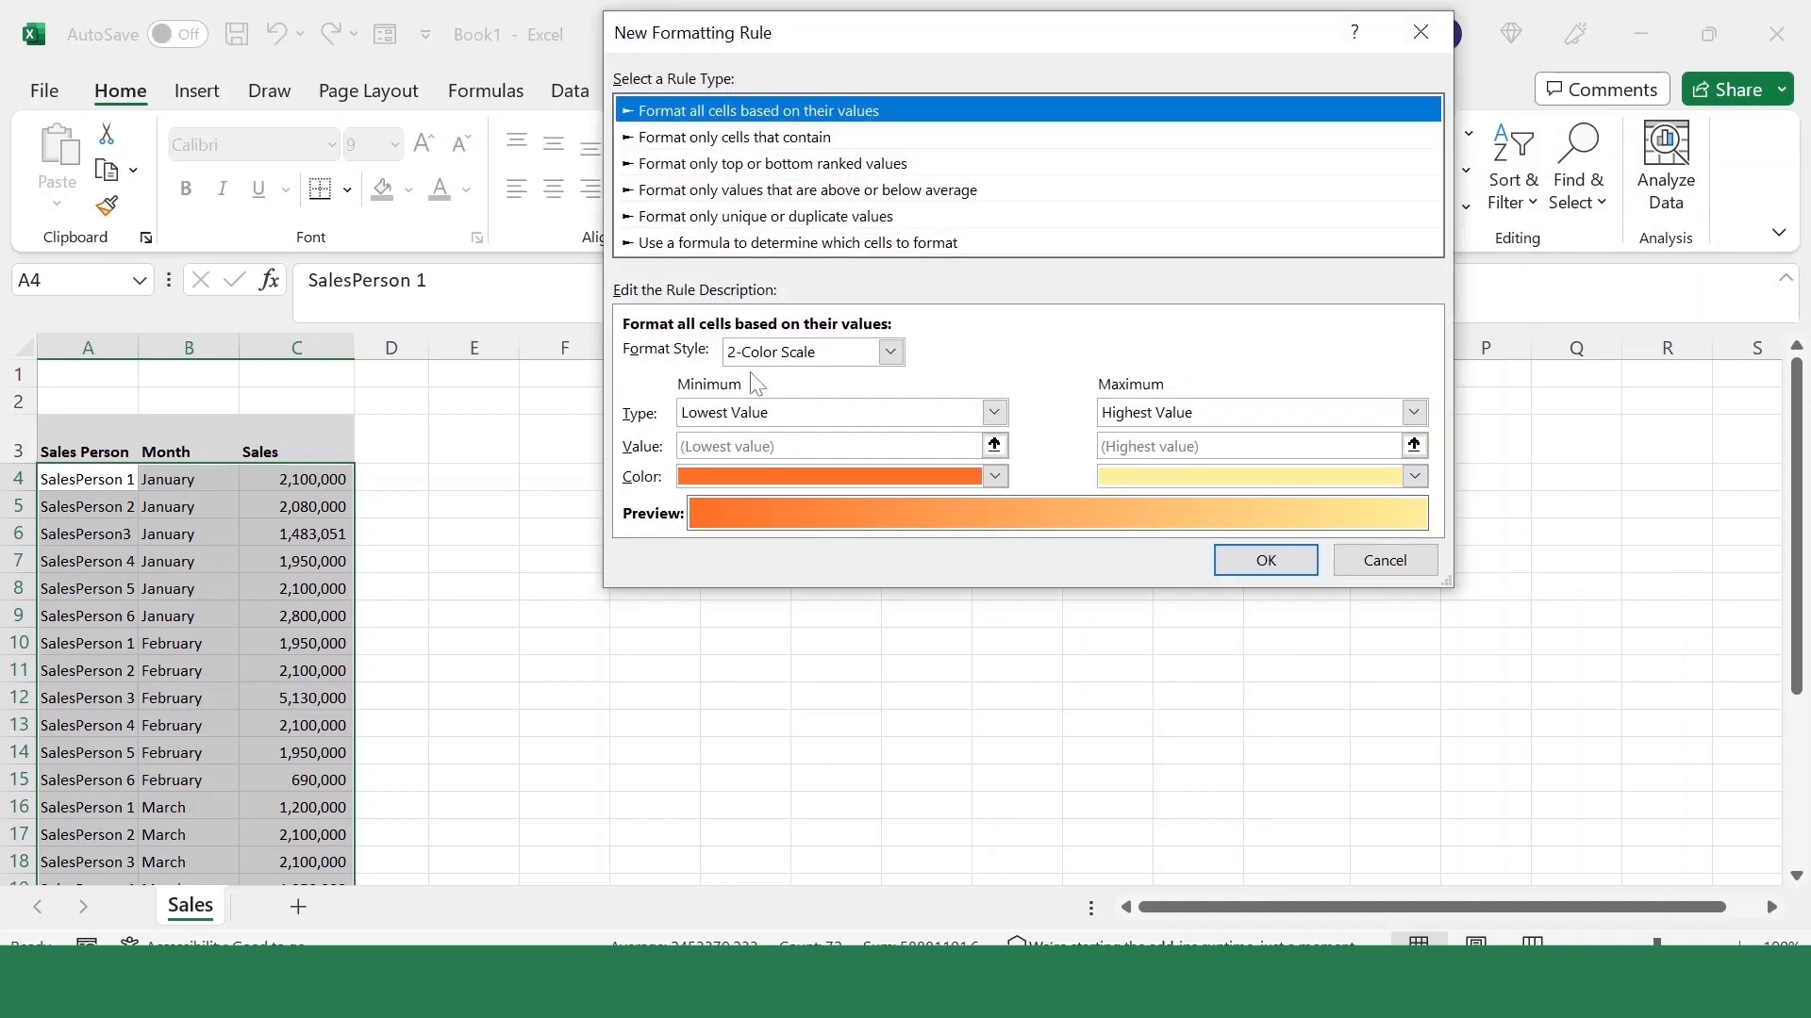
pyautogui.click(712, 245)
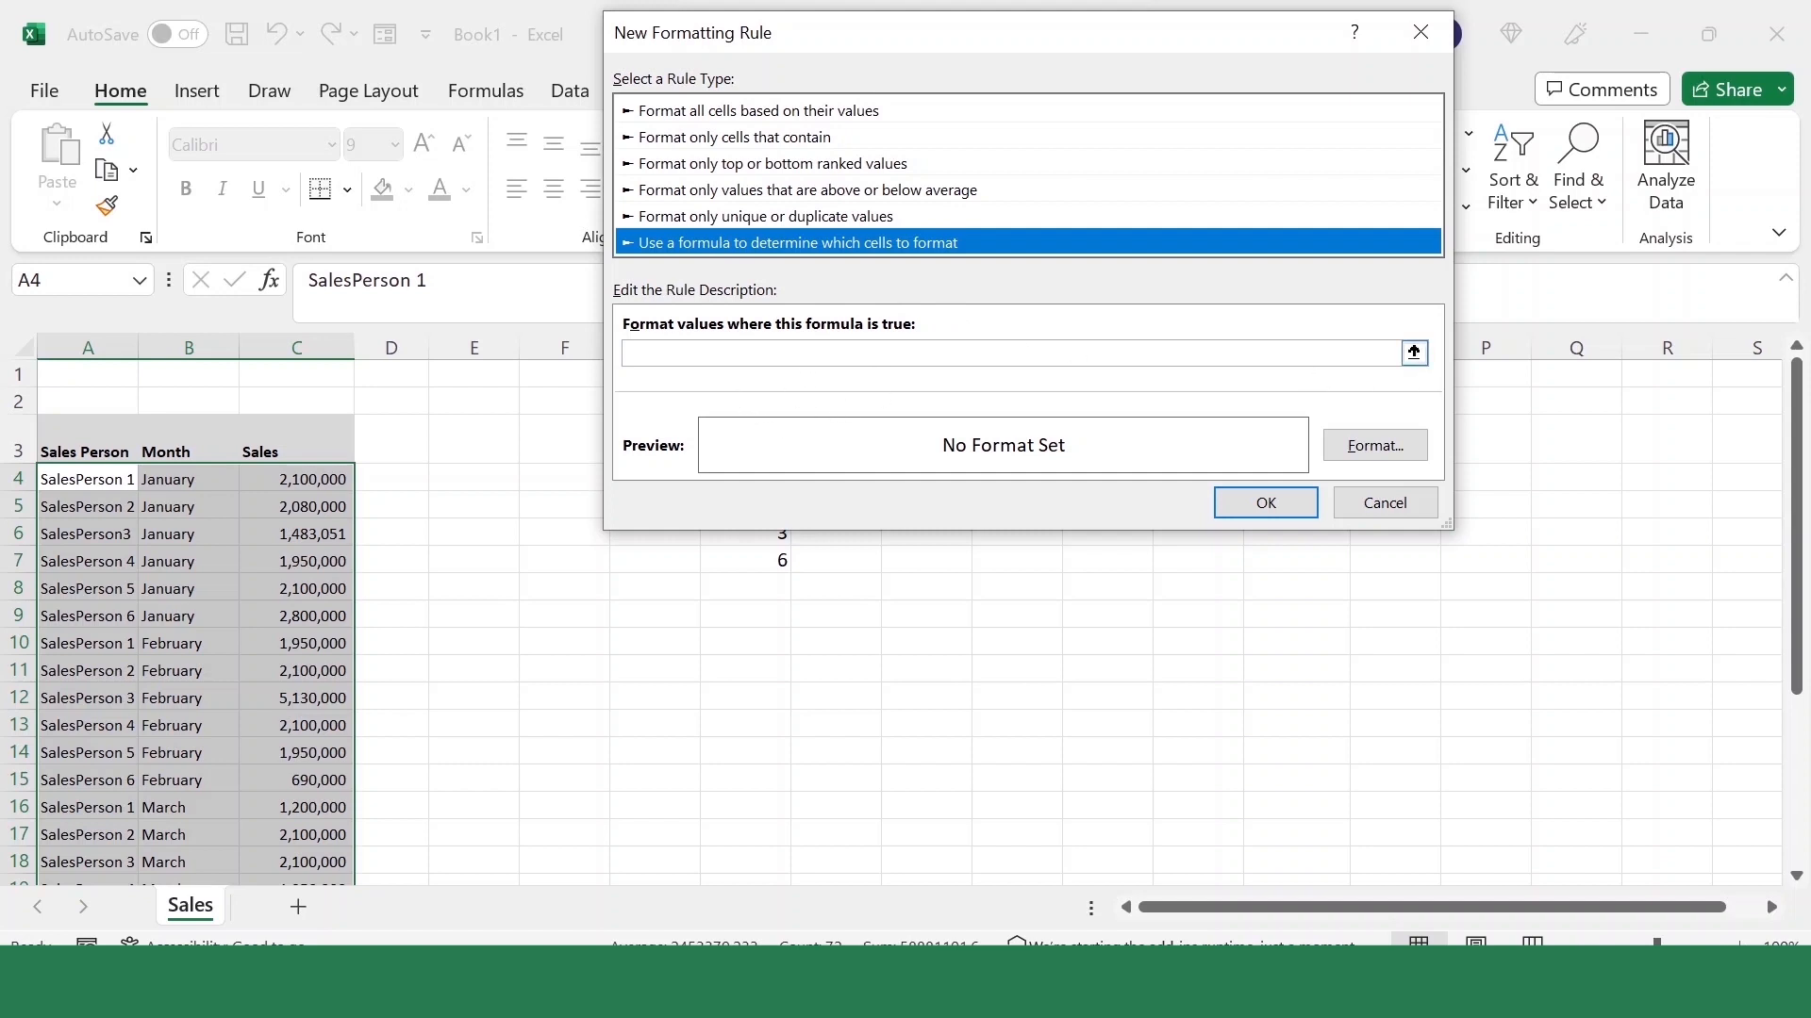
pyautogui.click(1386, 353)
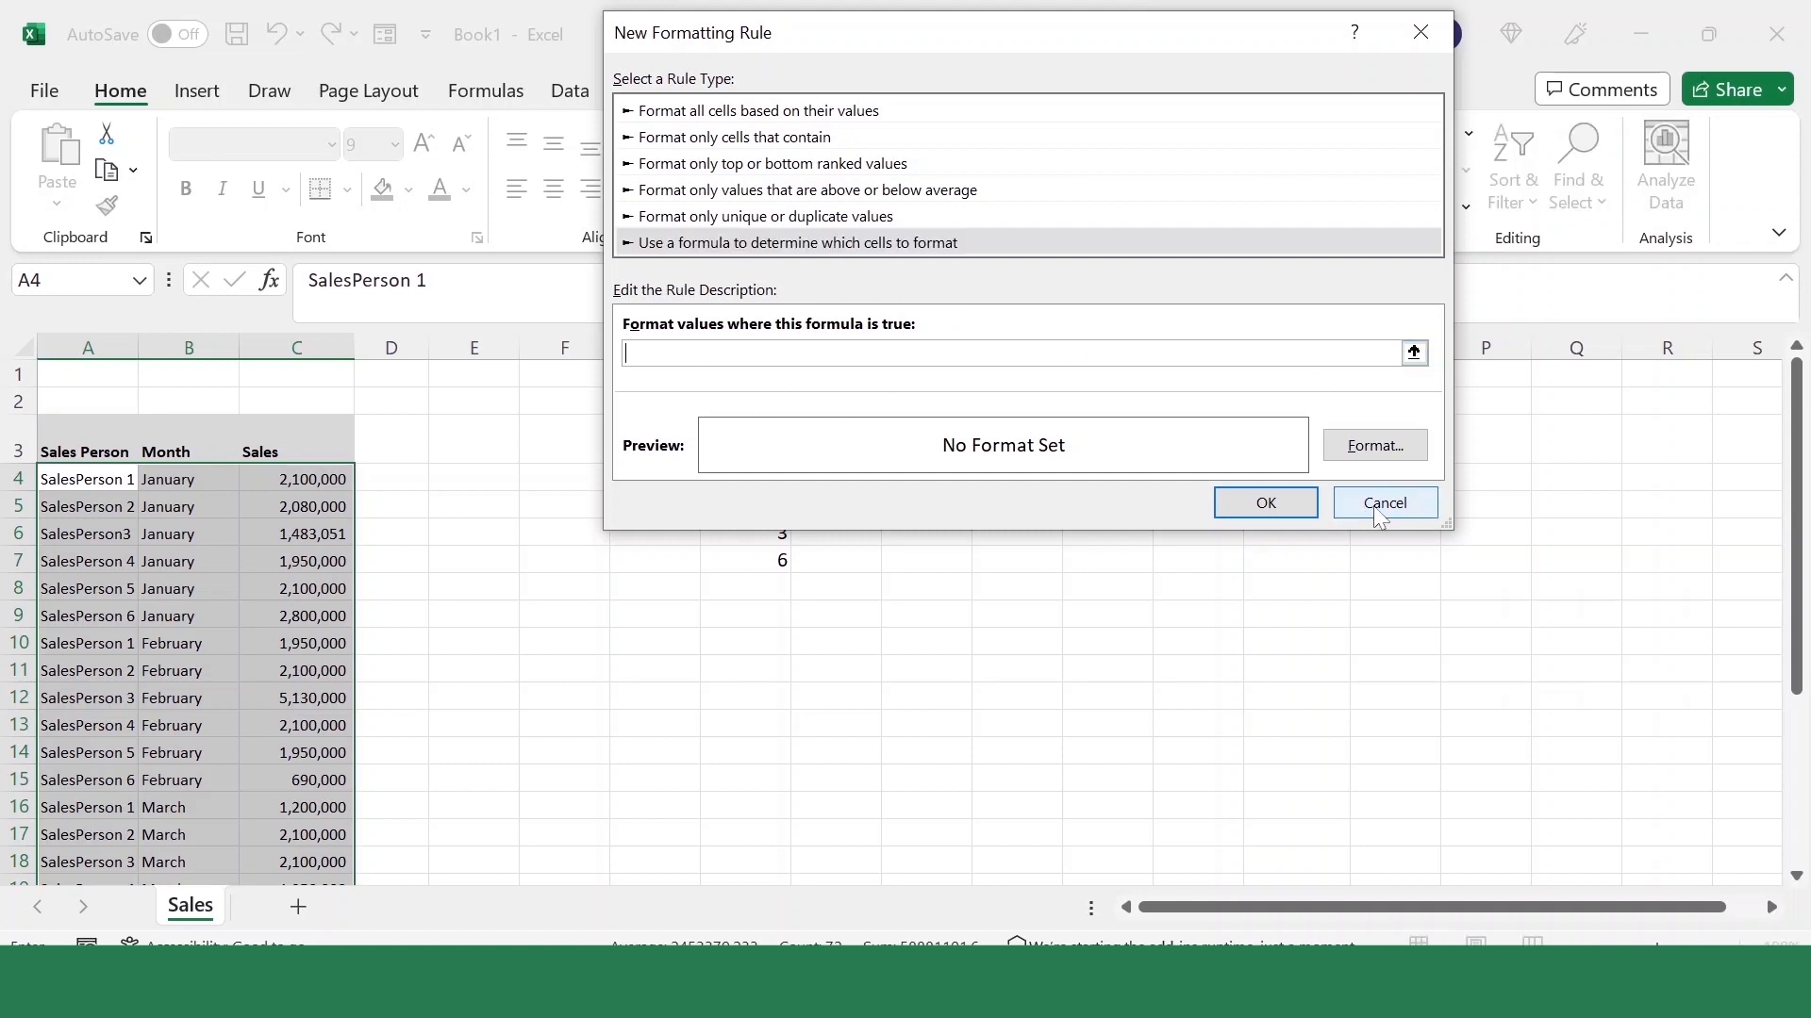
pyautogui.click(1385, 503)
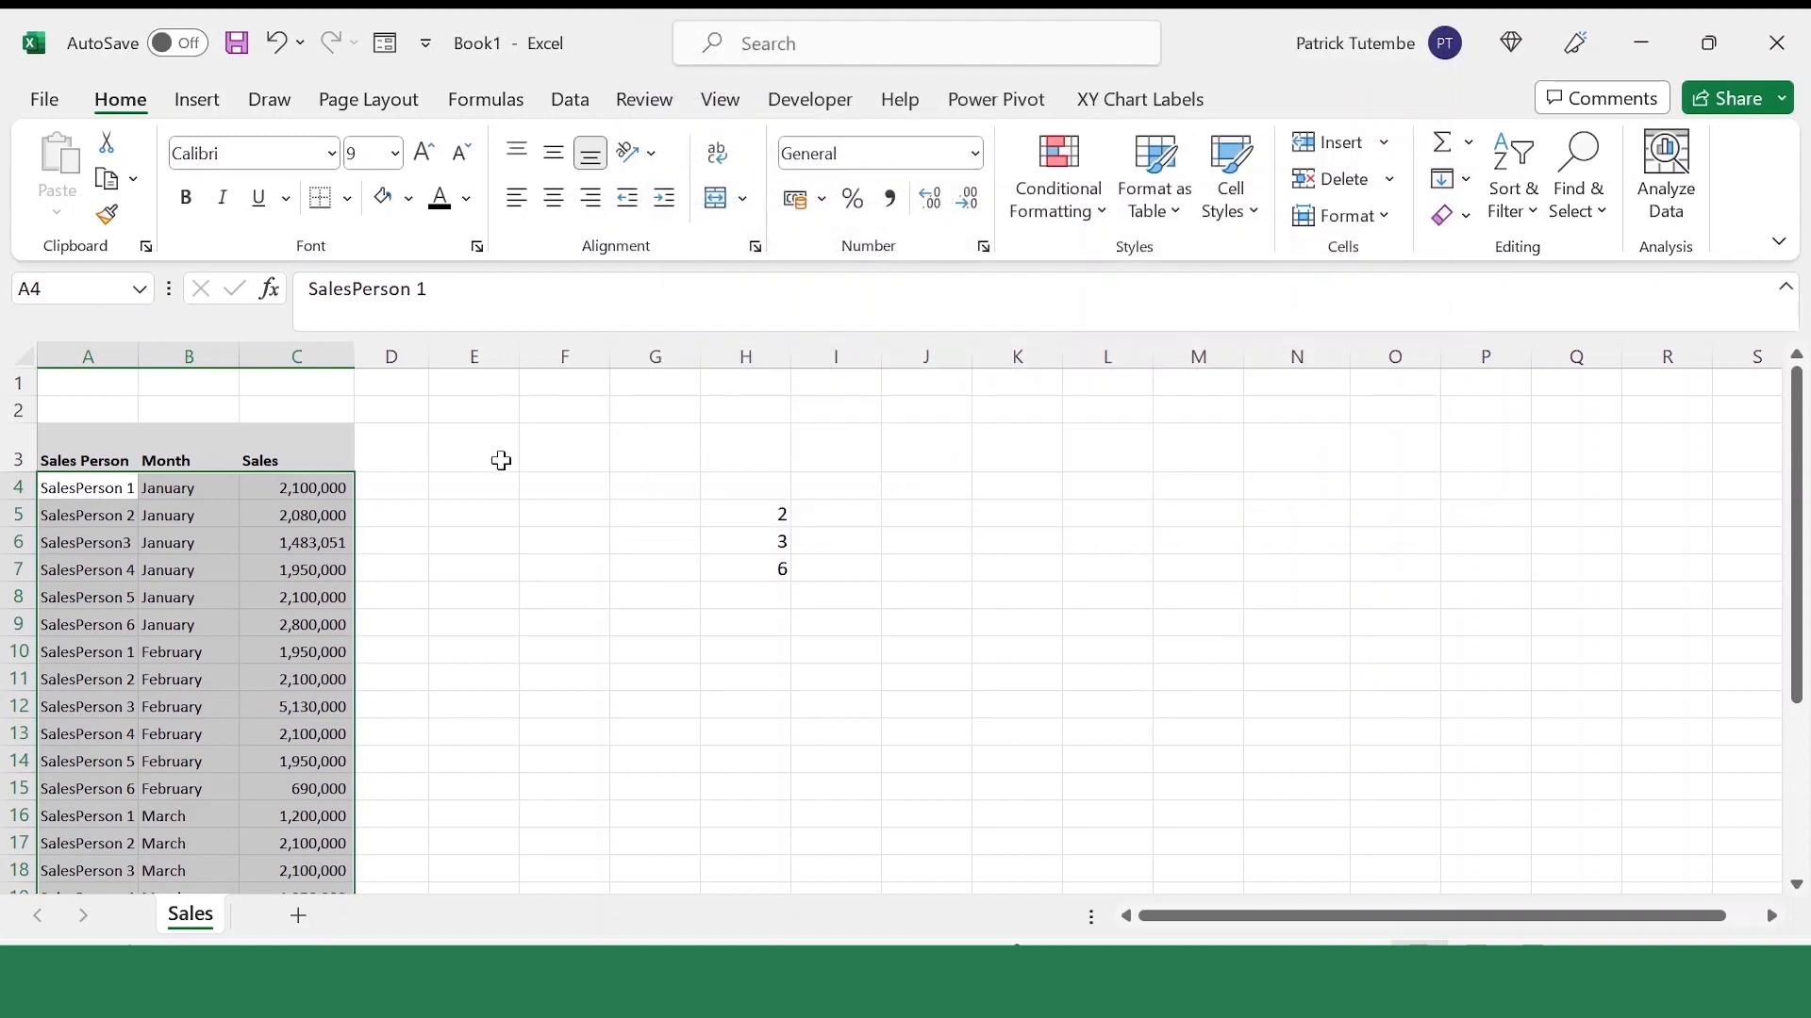
# Start a SEARCH formula in cell E4 with the absolute range $H$5:$H$7 as the text to find
pyautogui.click(504, 479)
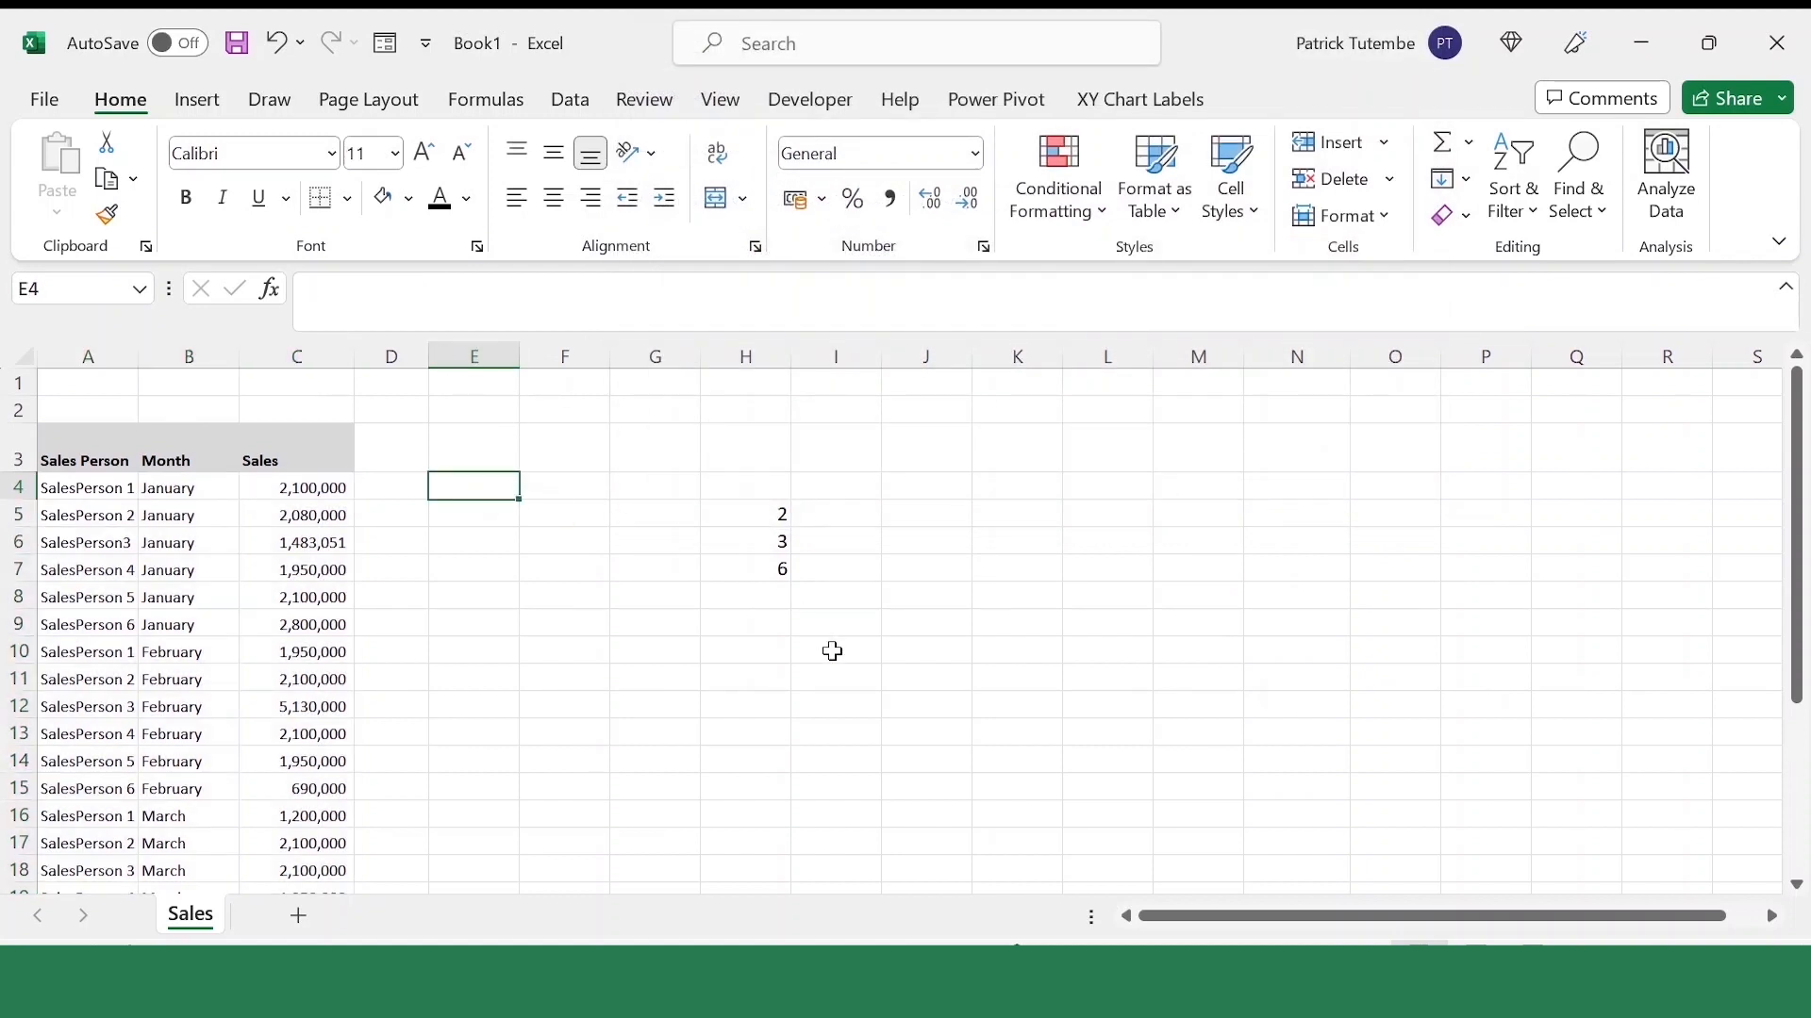
pyautogui.write('=se')
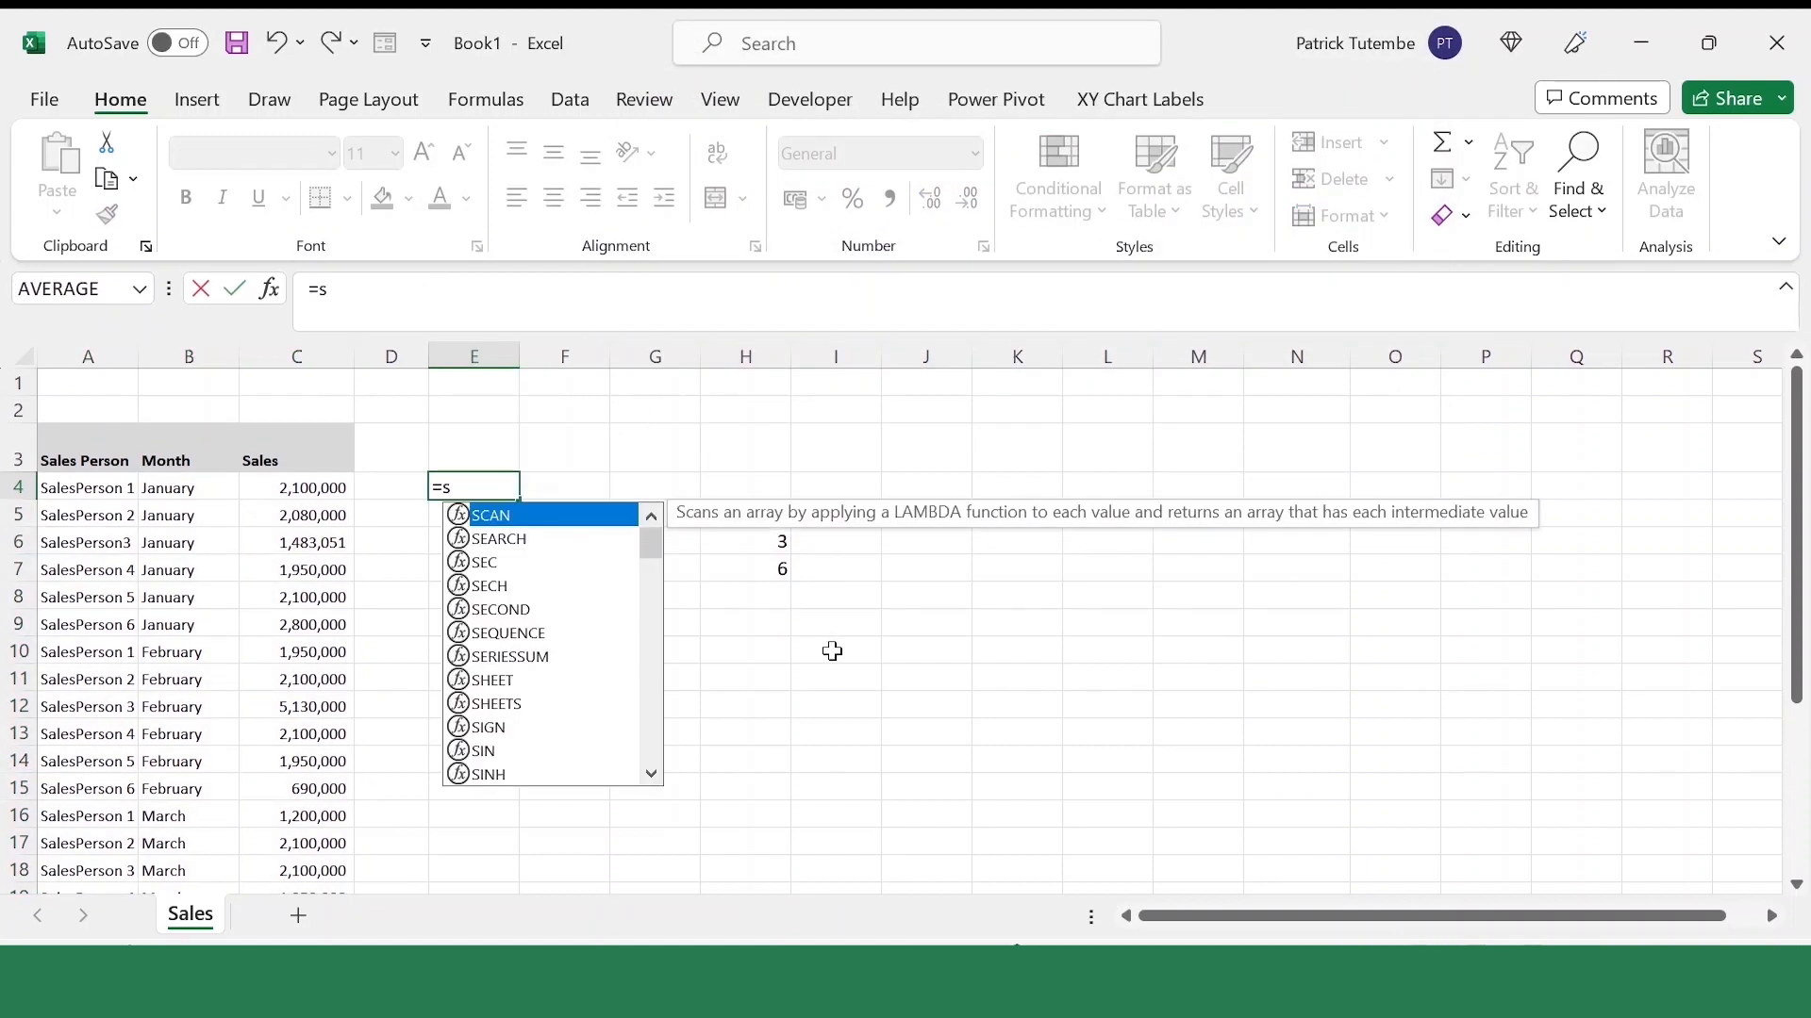
pyautogui.press('Tab')
pyautogui.moveTo(780, 514); pyautogui.dragTo(786, 564)
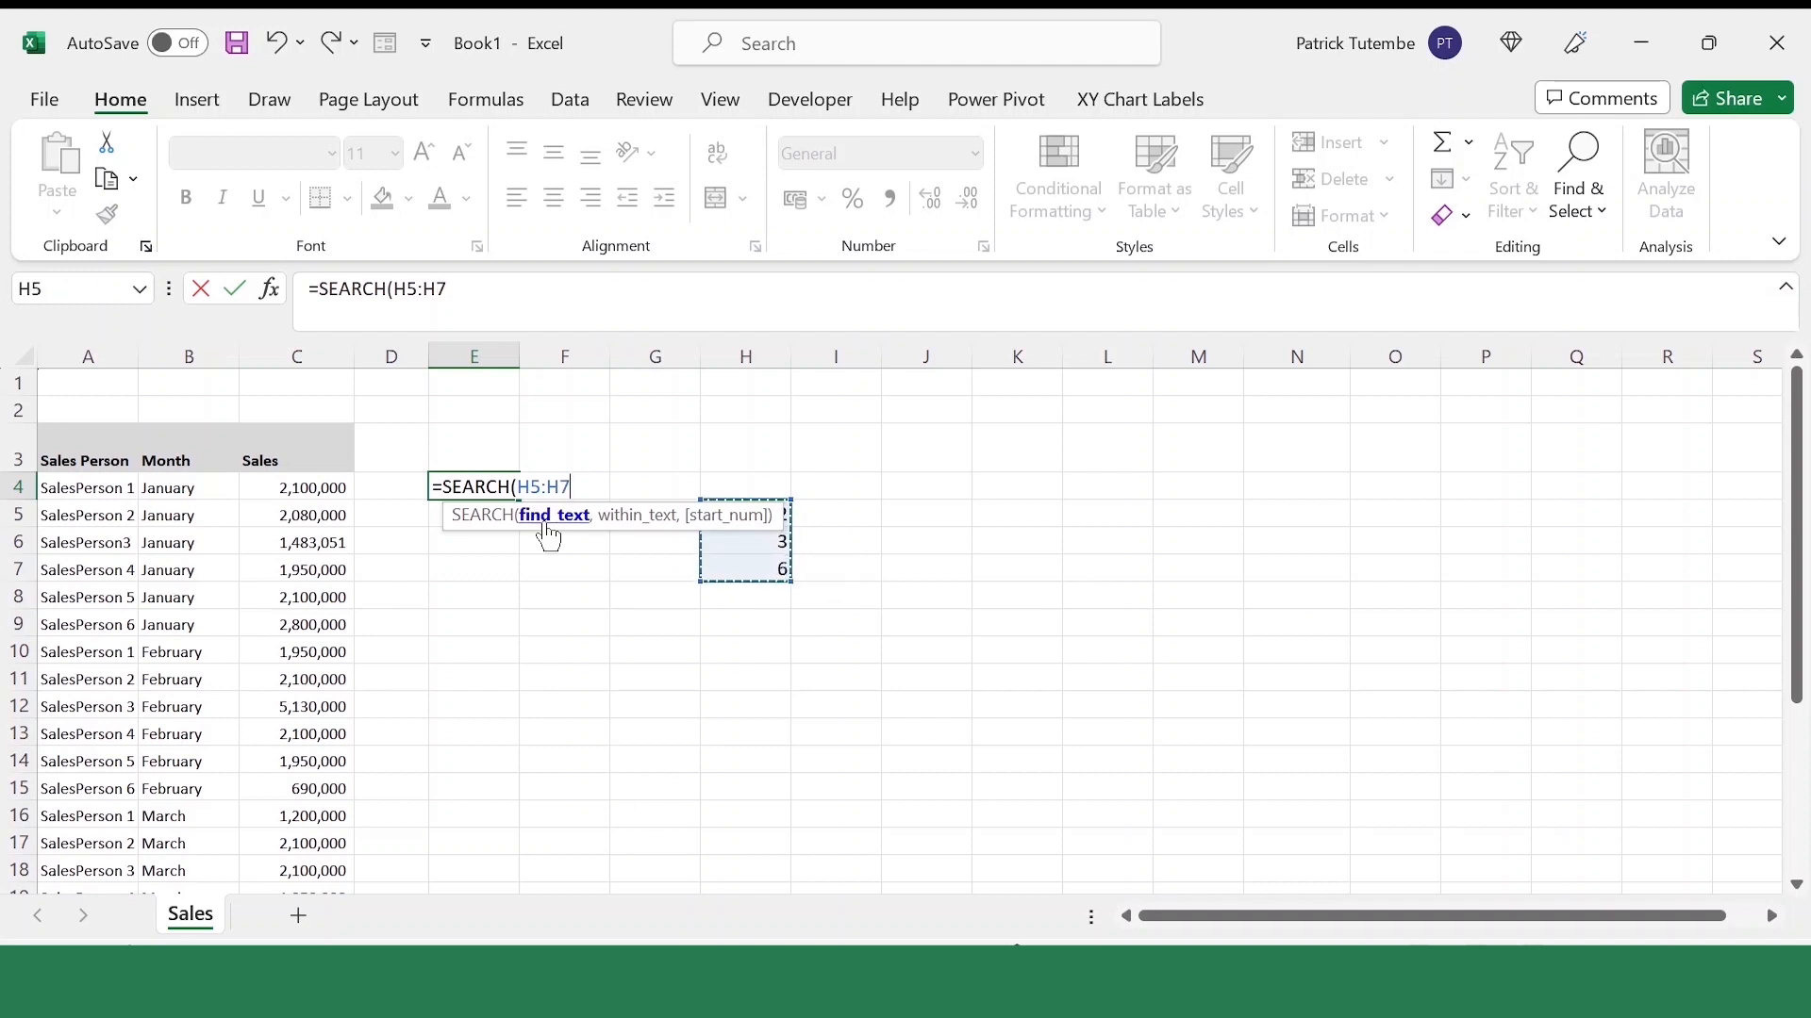
pyautogui.press('F4')
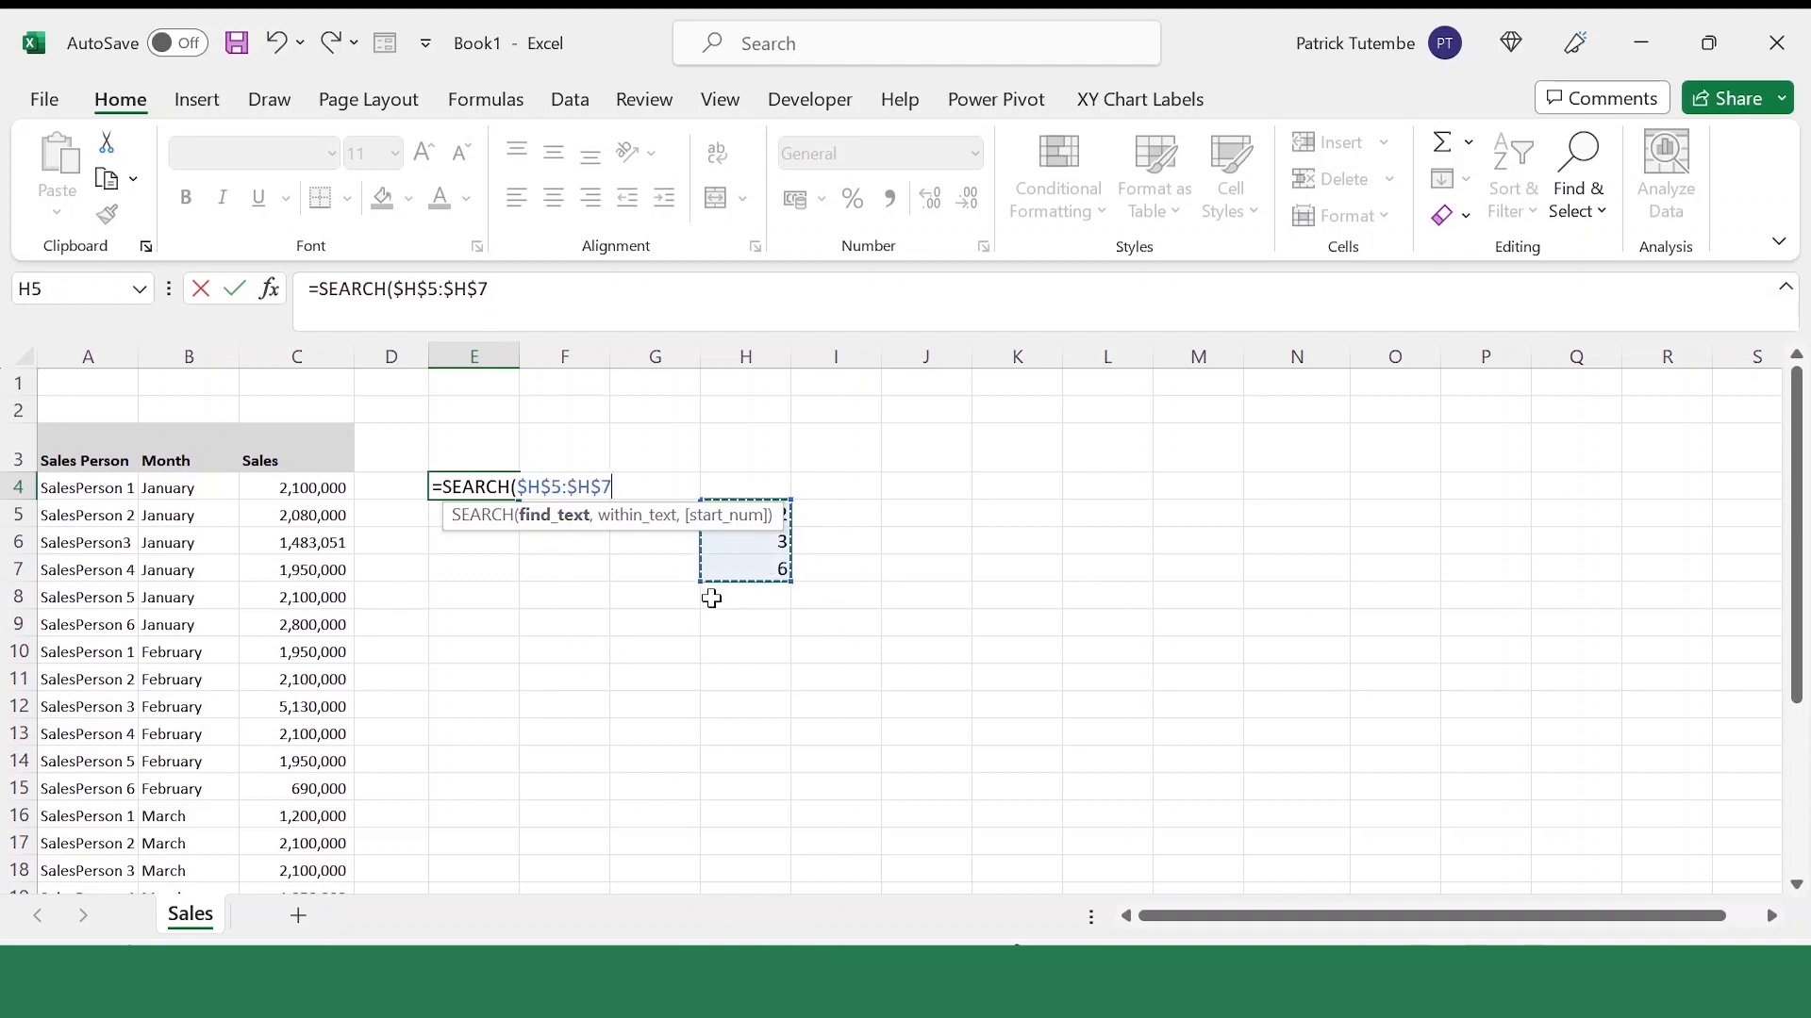
pyautogui.write(',')
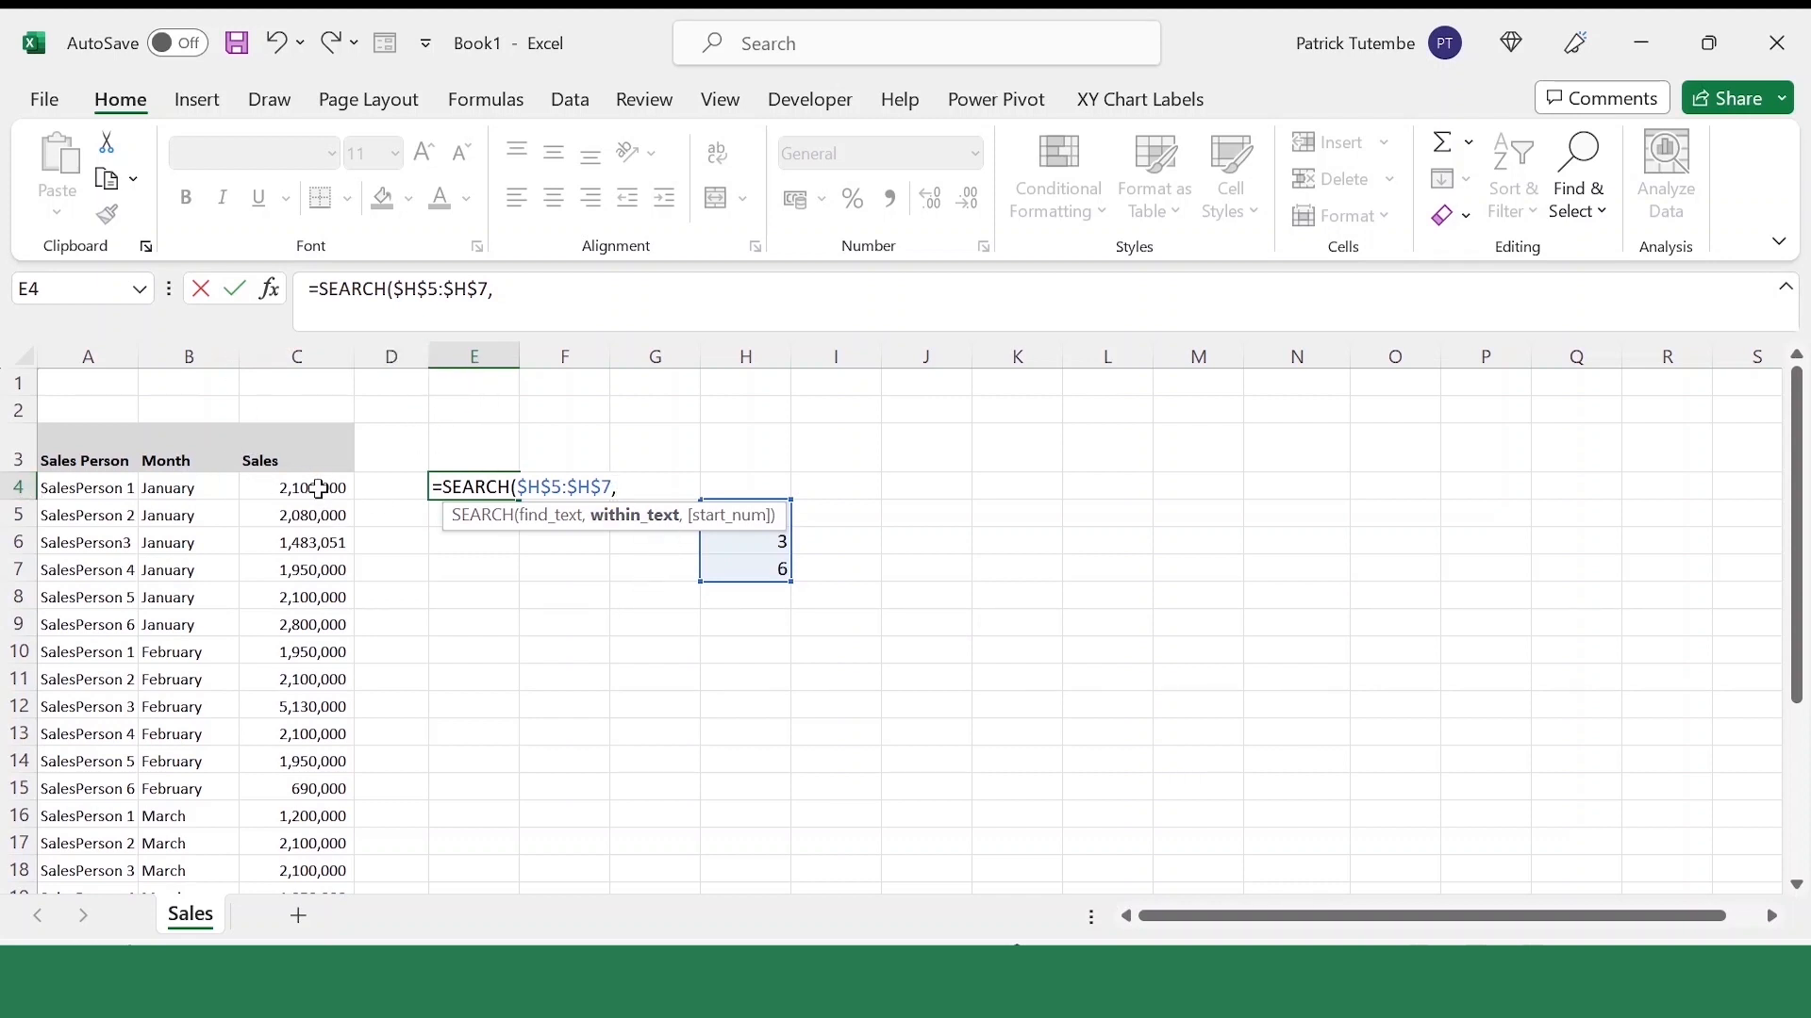
# Complete the formula as =SEARCH($H$5:$H$7,$A4), with the column of A4 locked, and enter it
pyautogui.click(79, 490)
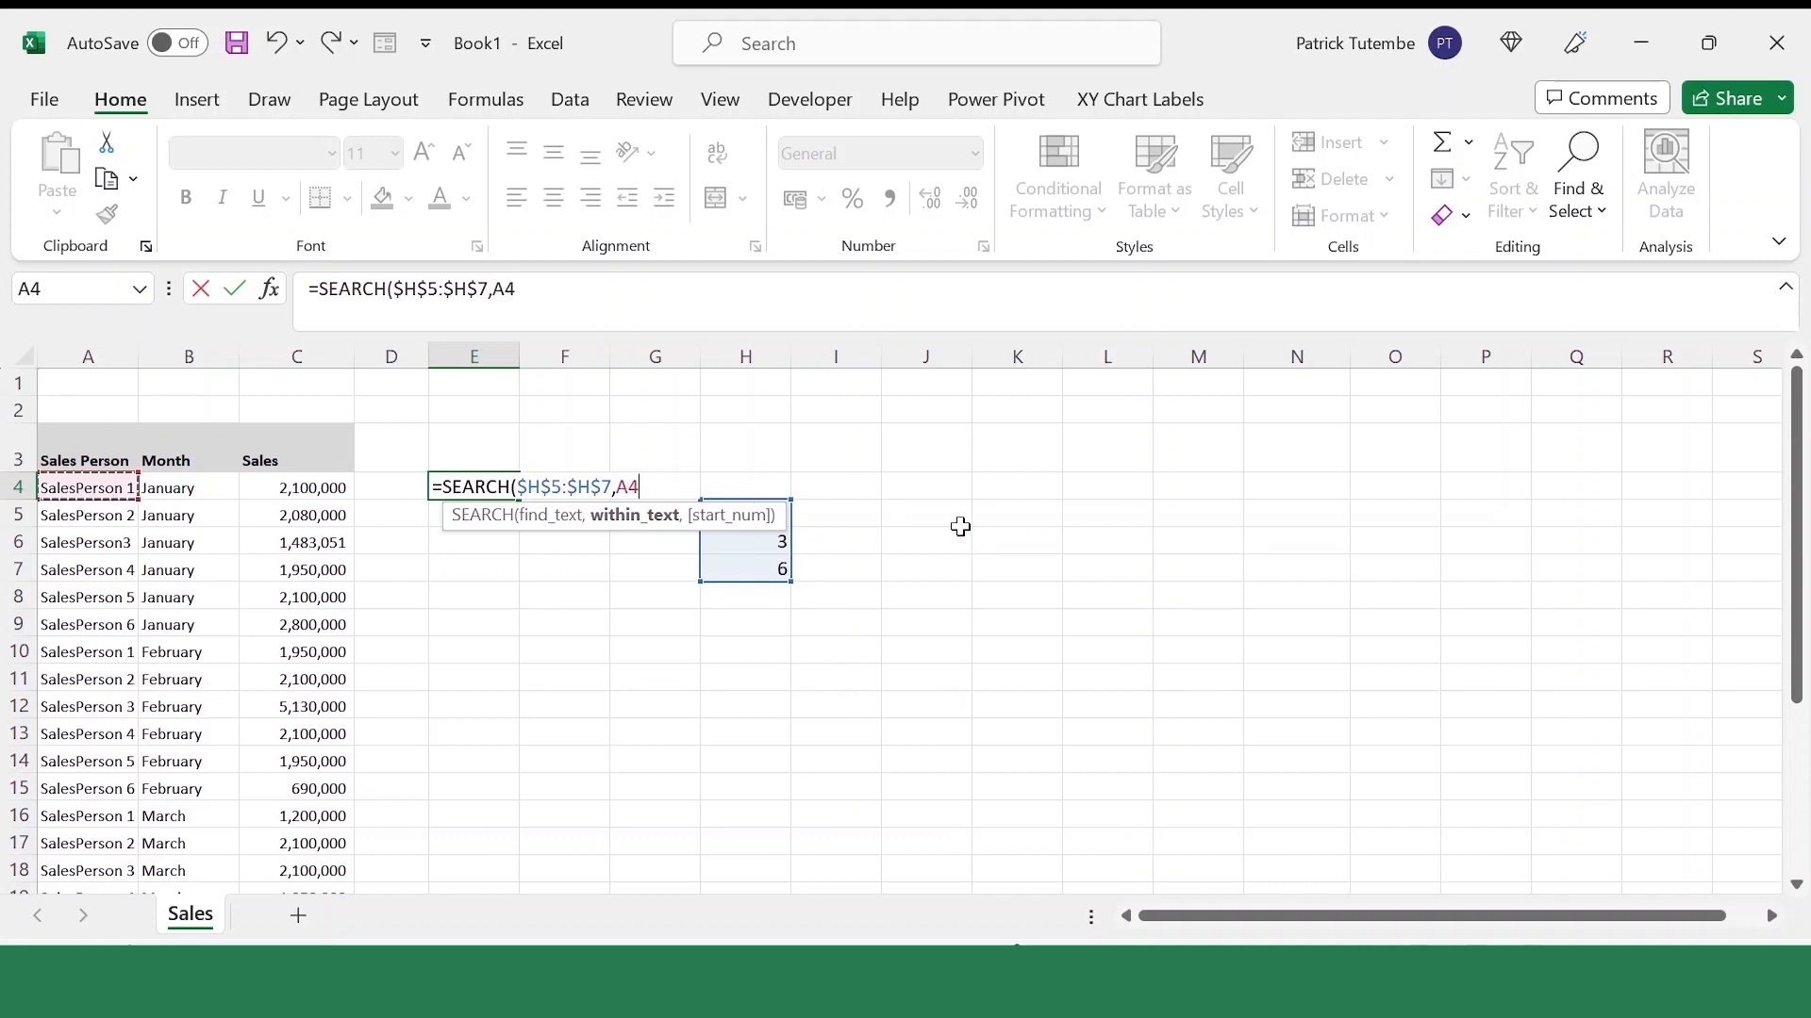
pyautogui.press('F4')
pyautogui.press('F4')
pyautogui.press('F4')
pyautogui.write(')')
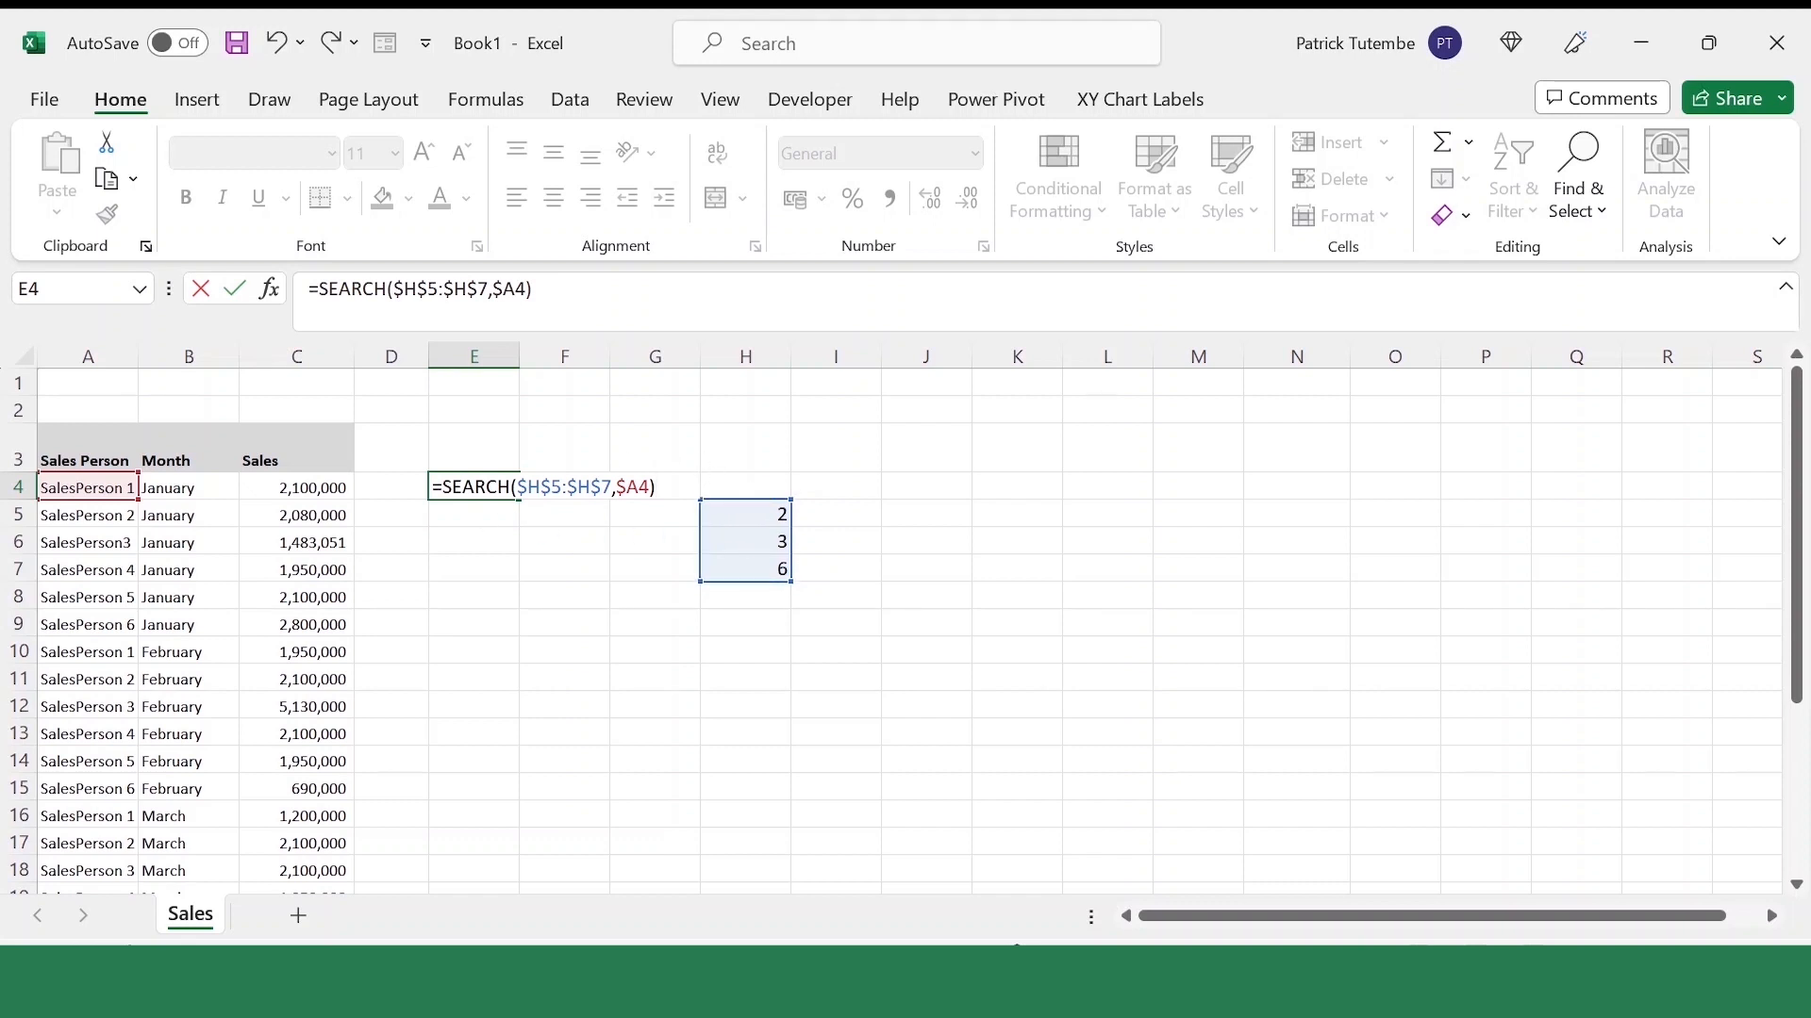
pyautogui.moveTo(656, 487); pyautogui.dragTo(442, 487)
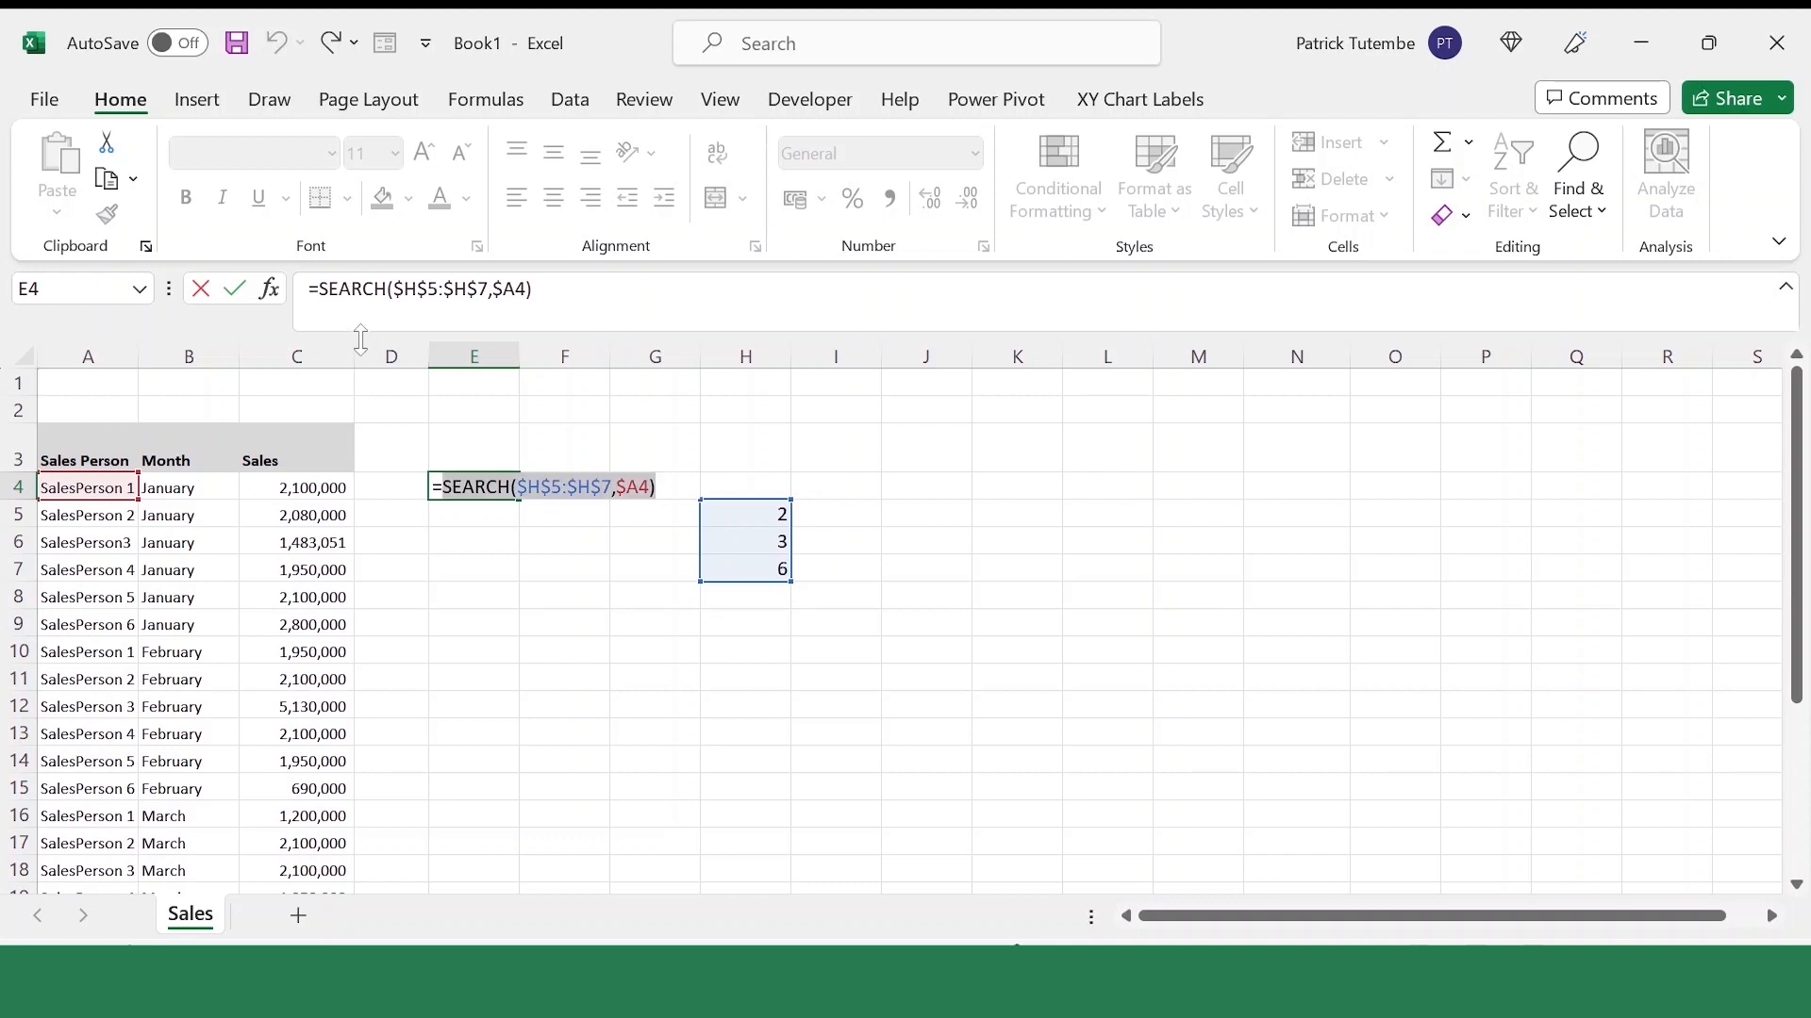
pyautogui.press('Return')
# Change the first lookup number in H5 to 1 and check the SEARCH results in E4:E6
pyautogui.click(755, 505)
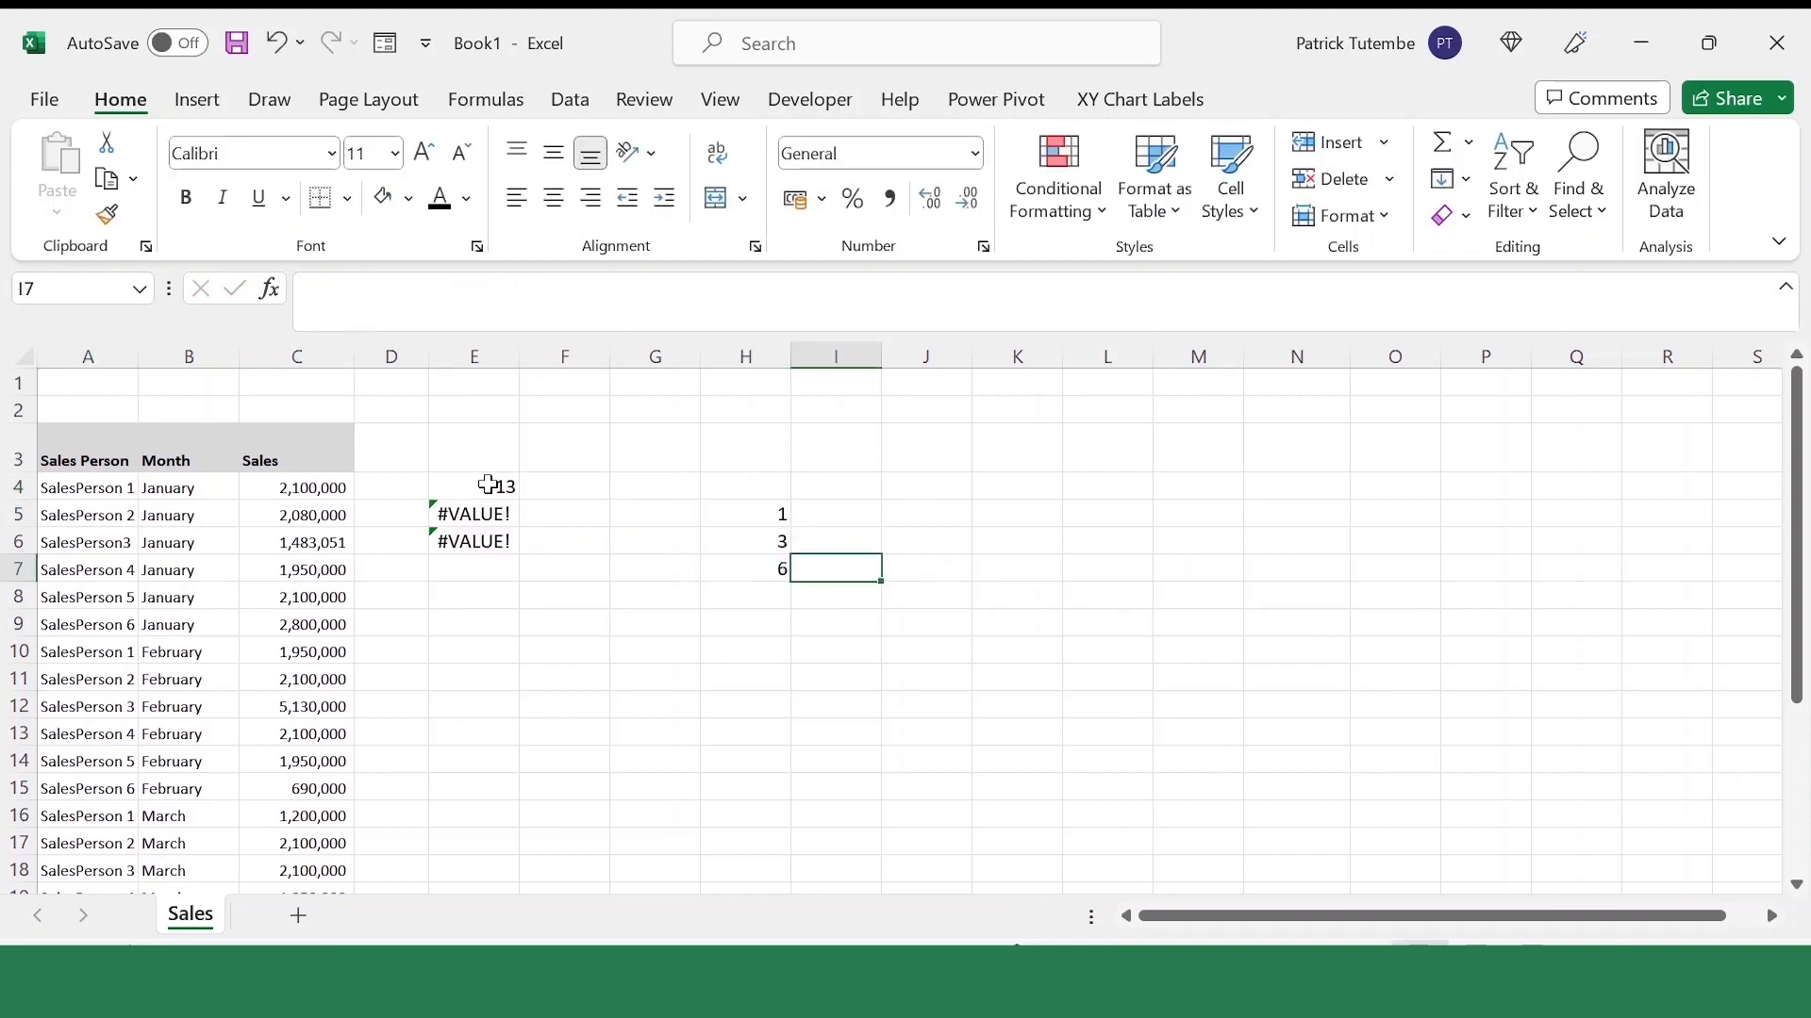
pyautogui.click(488, 486)
pyautogui.click(594, 561)
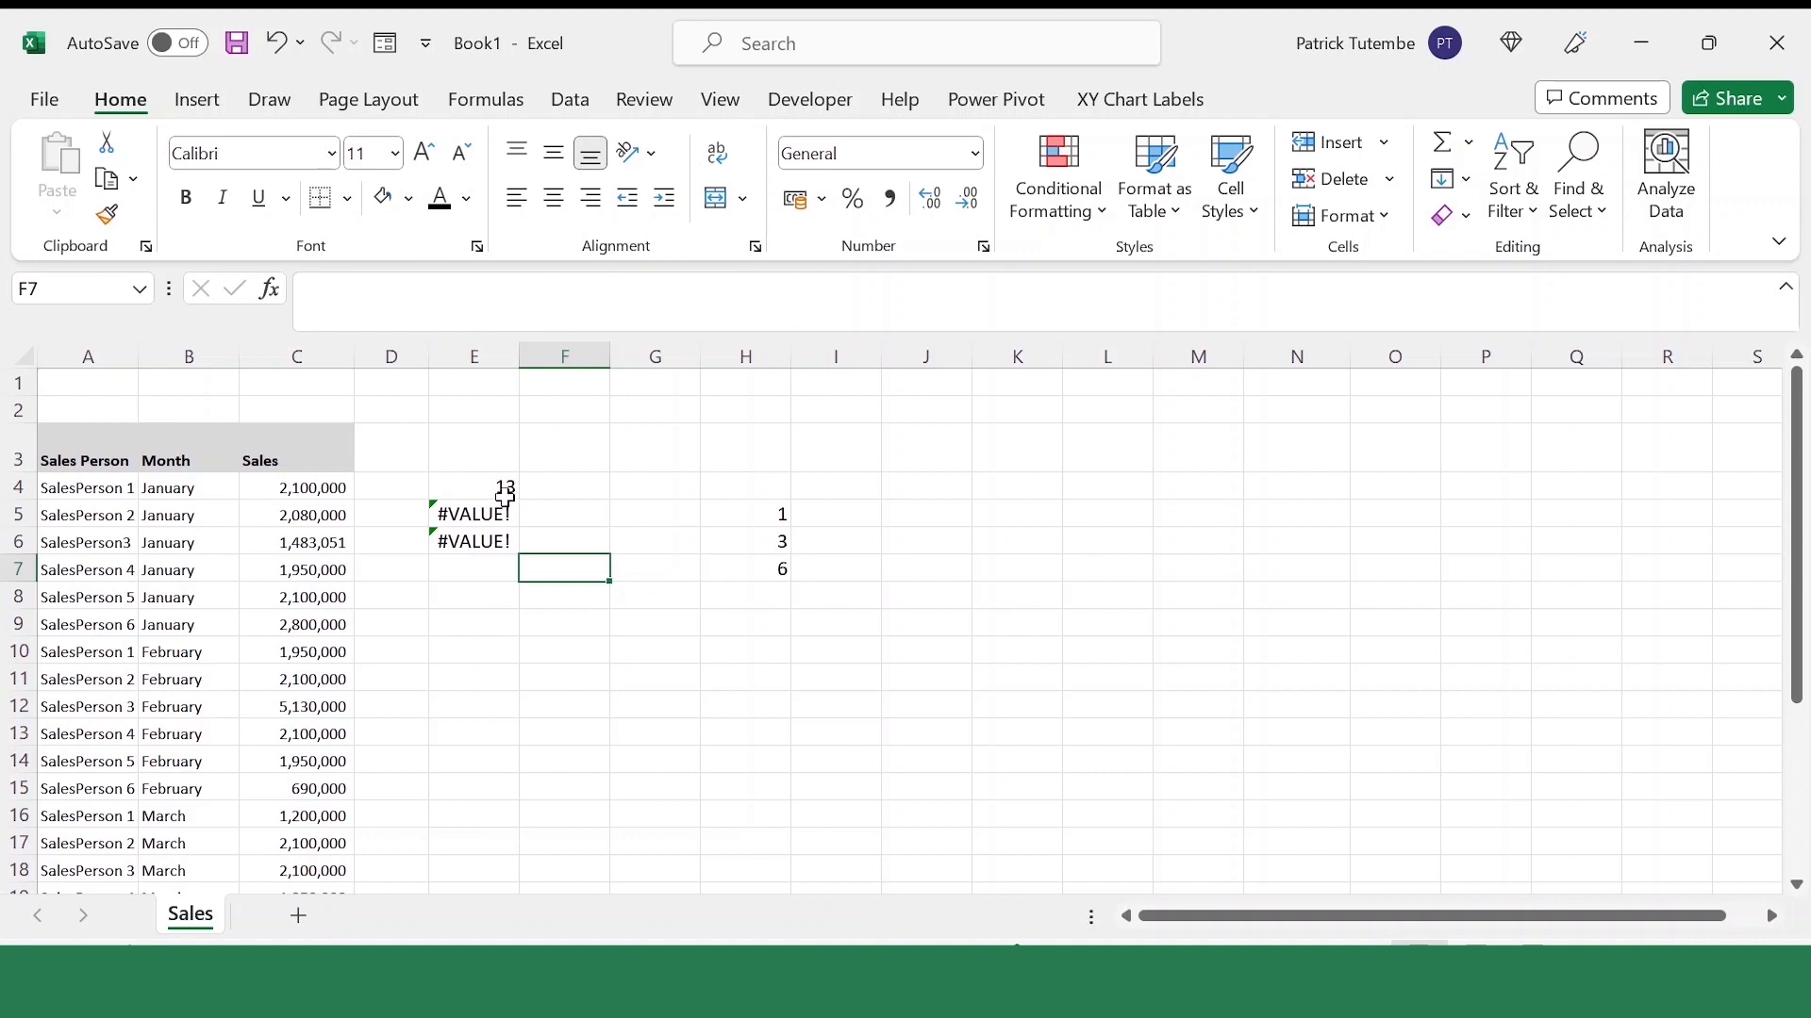
pyautogui.moveTo(481, 477); pyautogui.dragTo(479, 549)
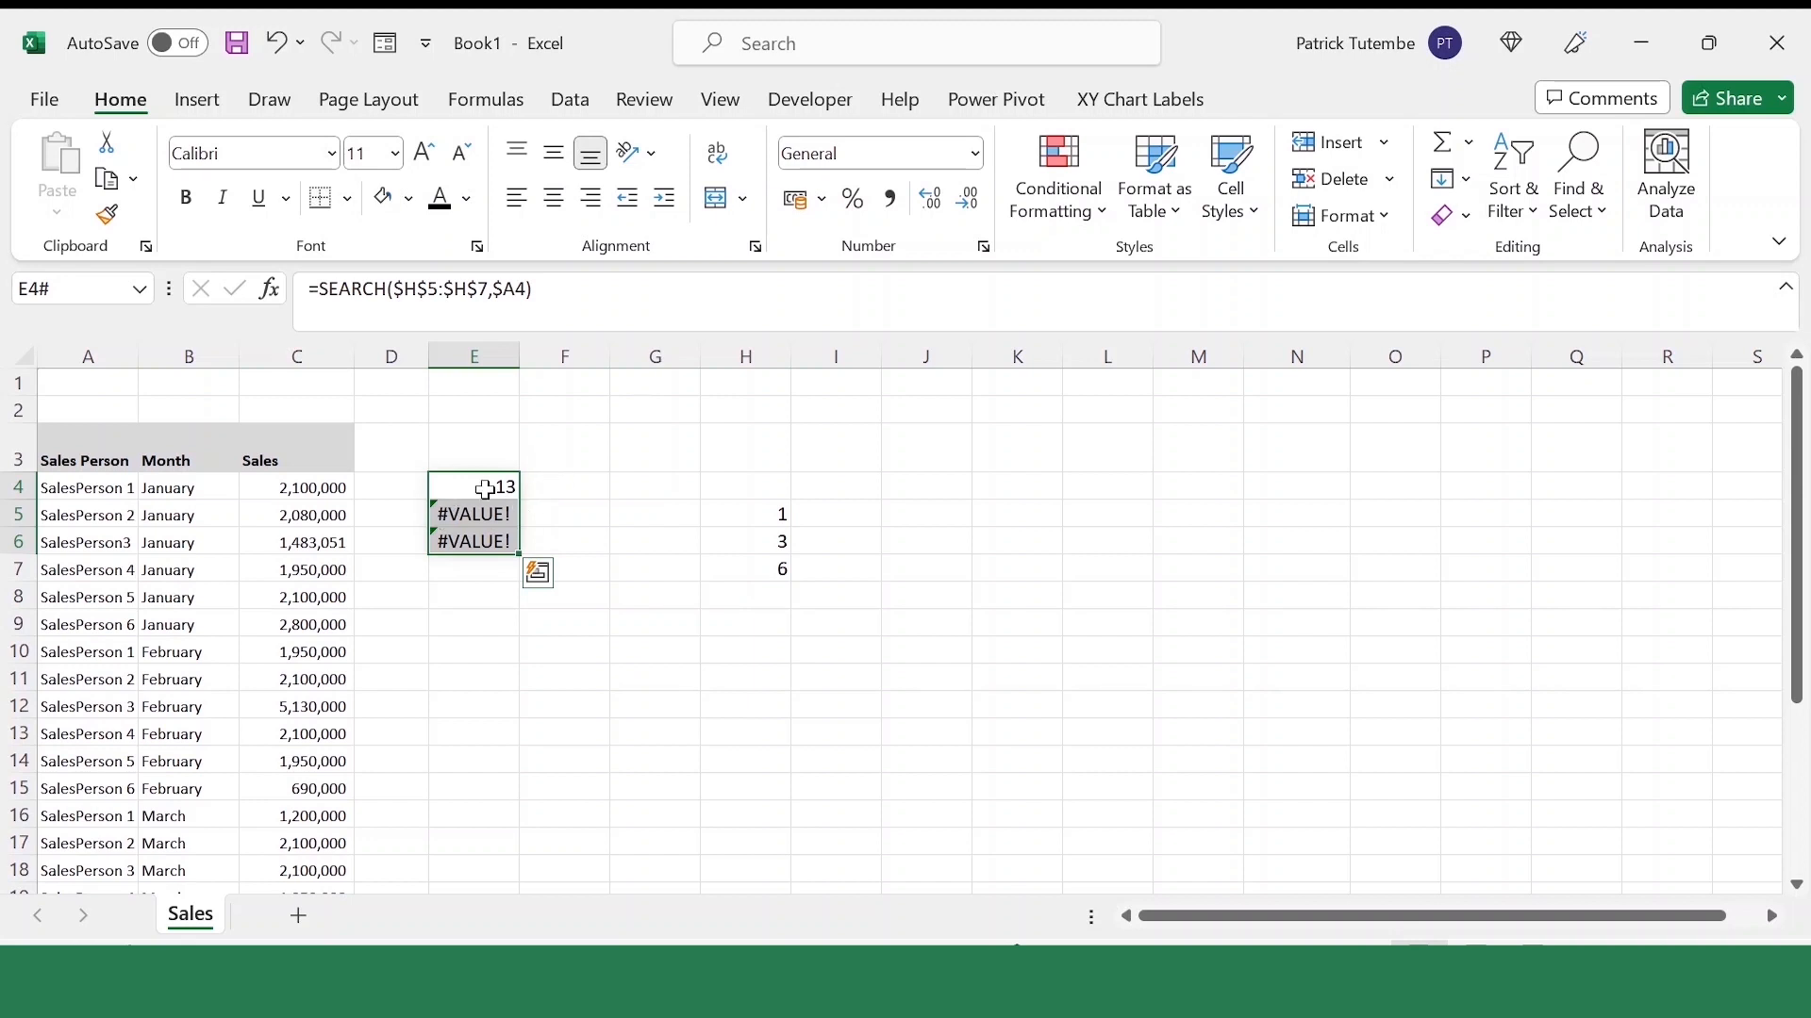
# Evaluate the SEARCH formula in E4 to inspect its result array, and restore the formula text
pyautogui.moveTo(463, 481); pyautogui.dragTo(468, 541)
pyautogui.press('F2')
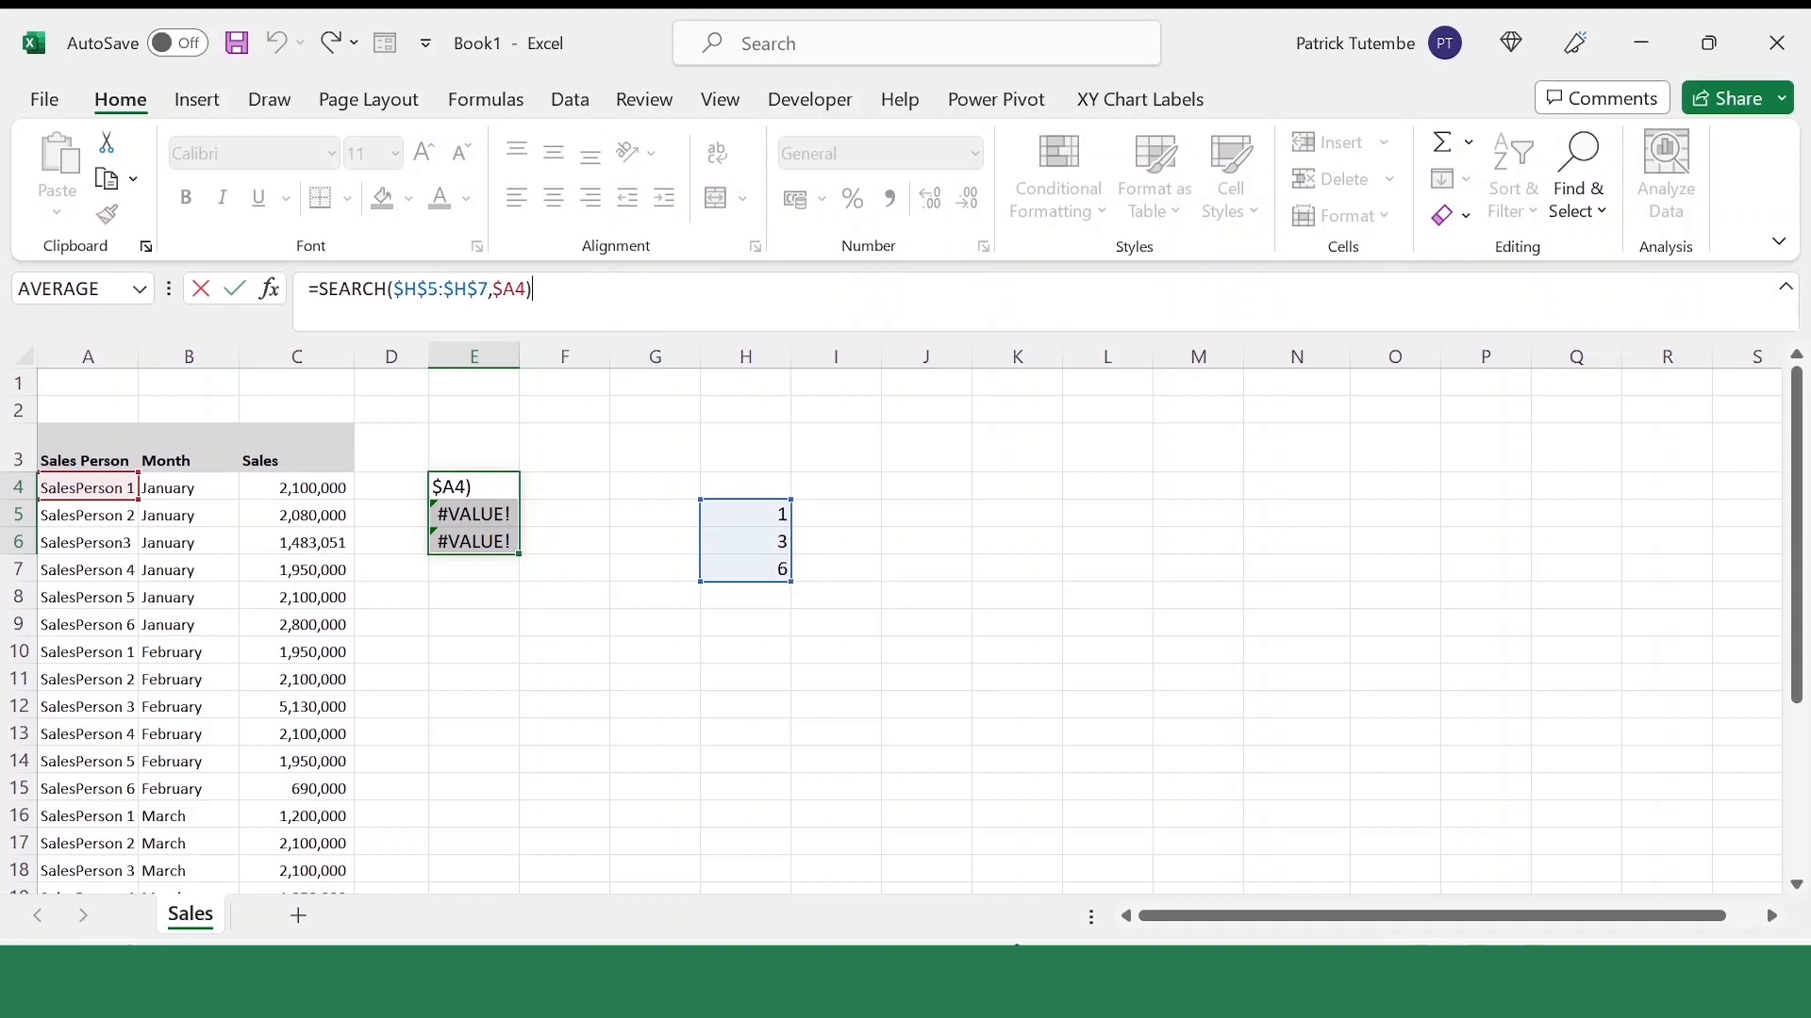
pyautogui.press('F9')
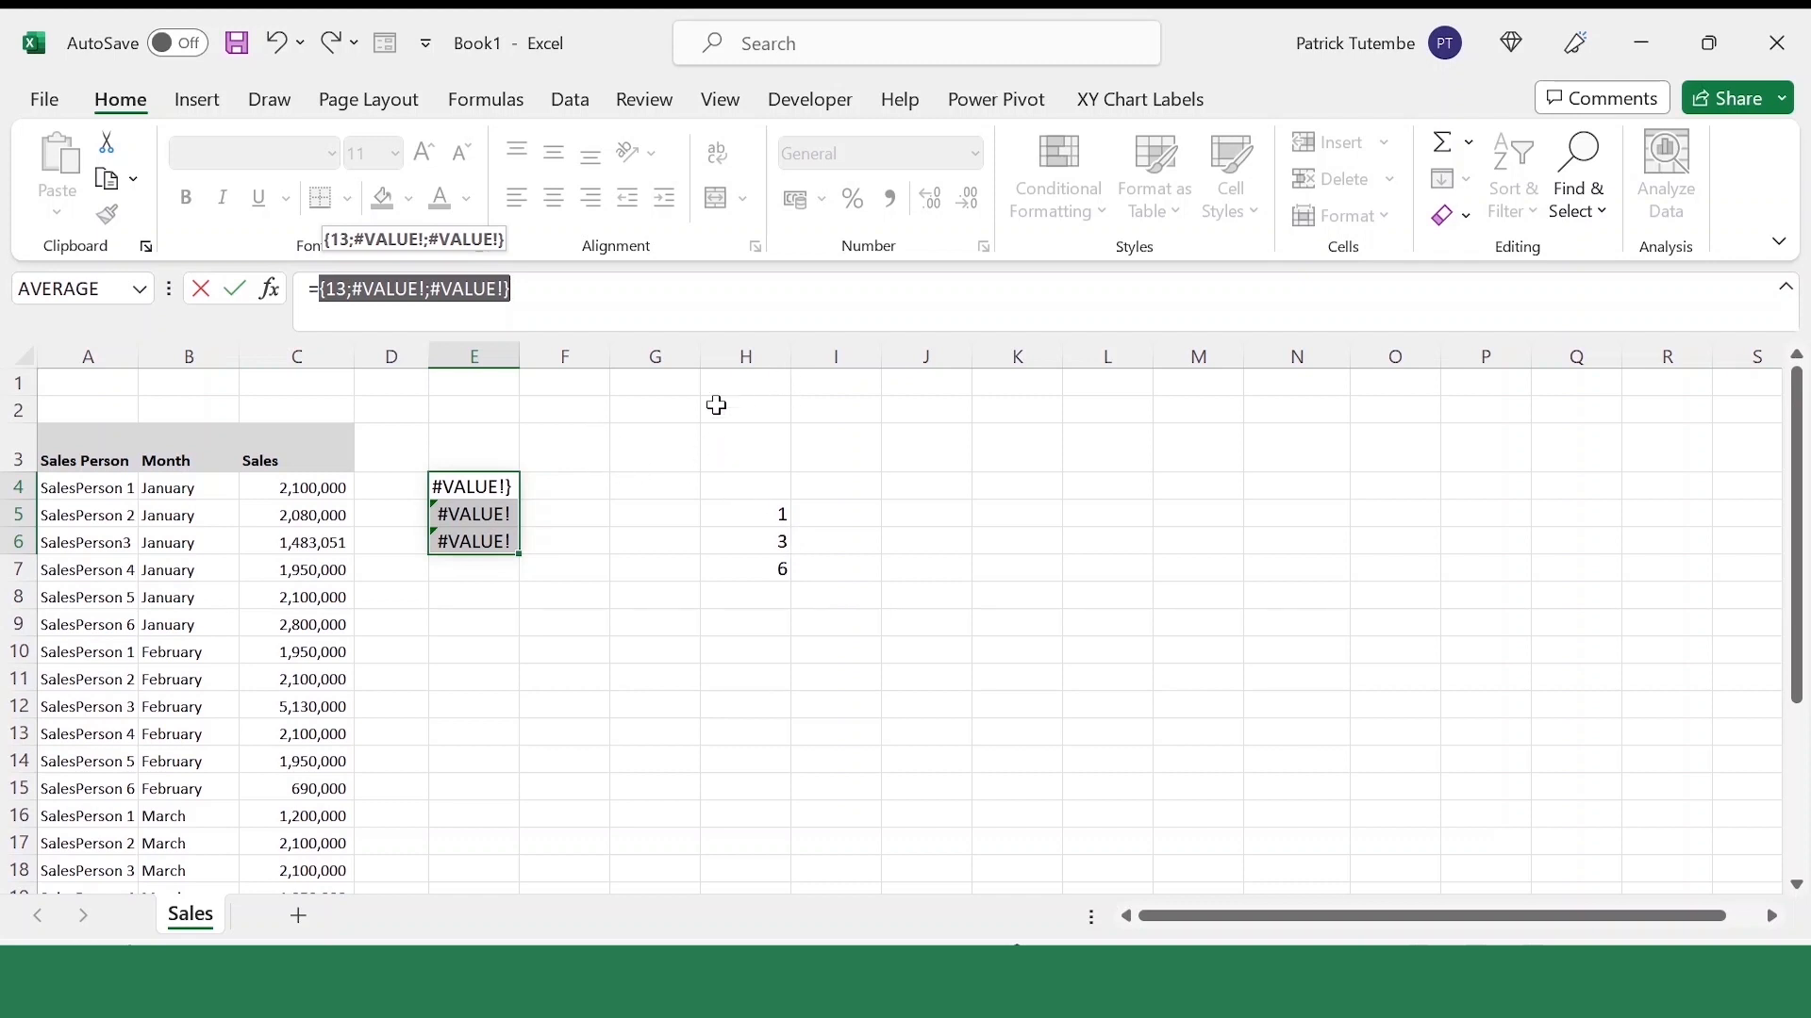
pyautogui.hotkey('ctrl', 'z')
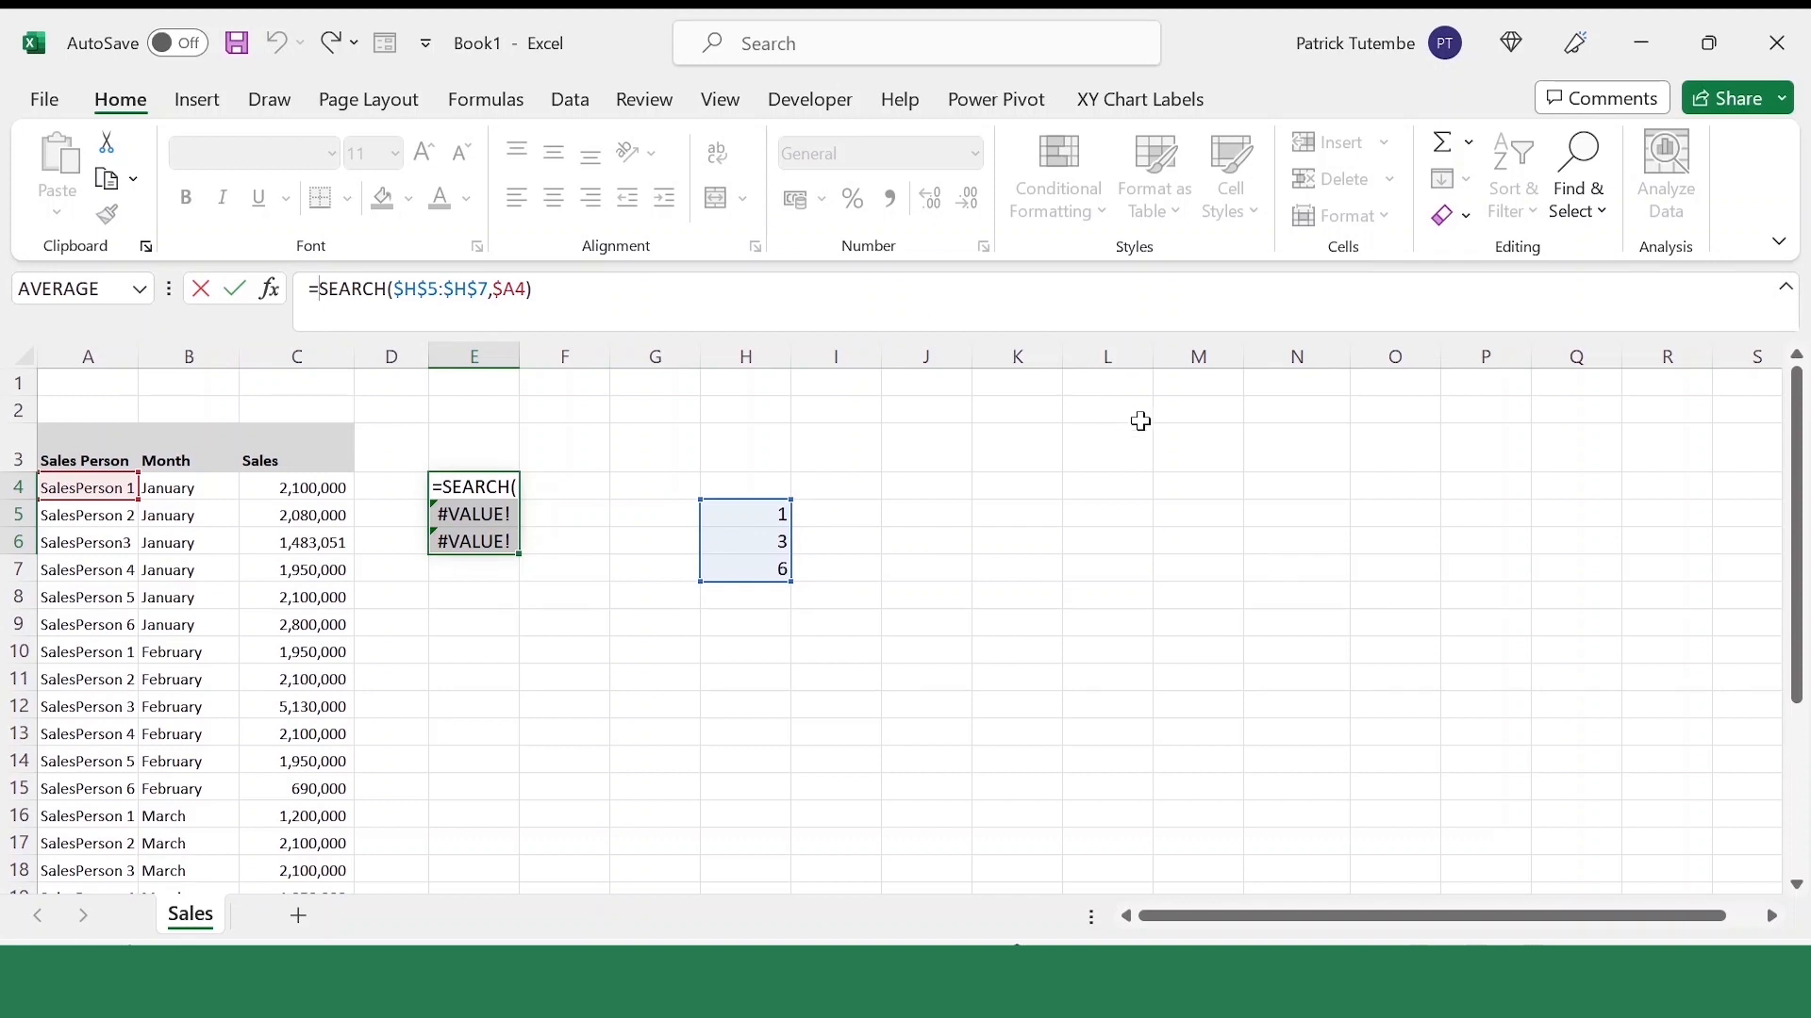
# Extend the E4 formula to =LOOKUP(2^15,SEARCH($H$5:$H$7,$A4)), copy the expression without the equals sign, and cancel the cell edit
pyautogui.write('loo')
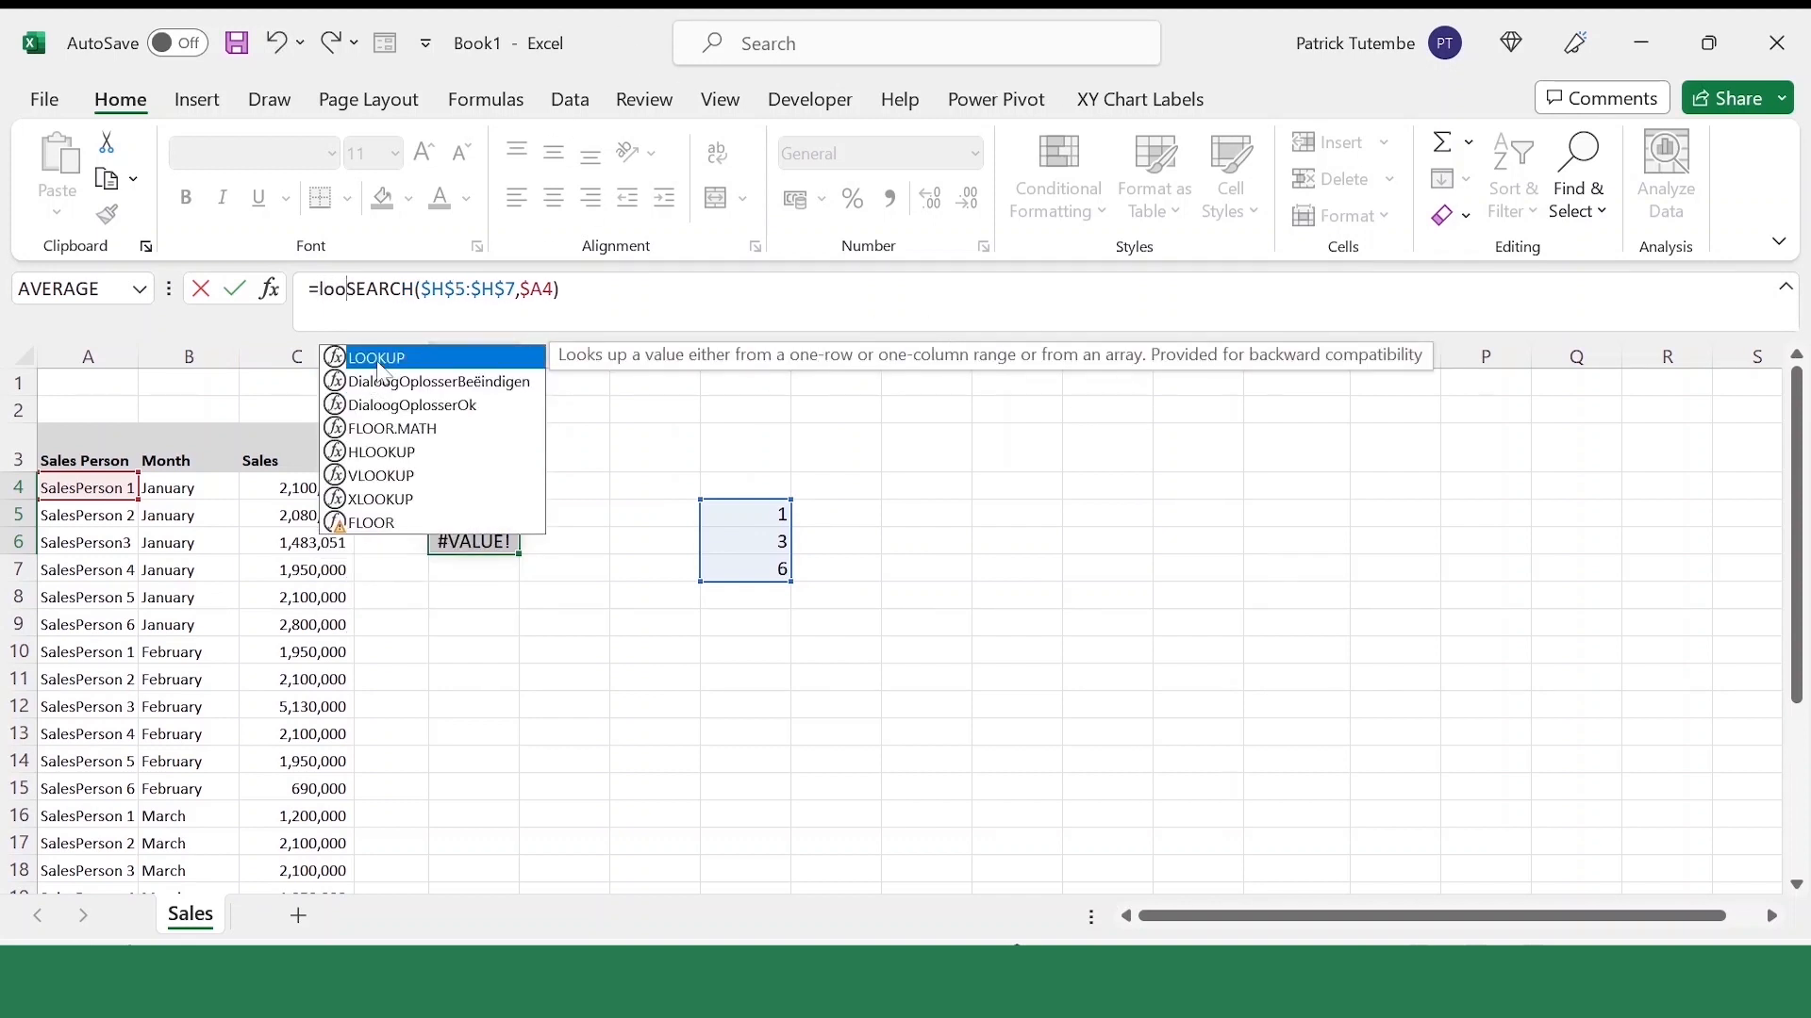
pyautogui.doubleClick(377, 359)
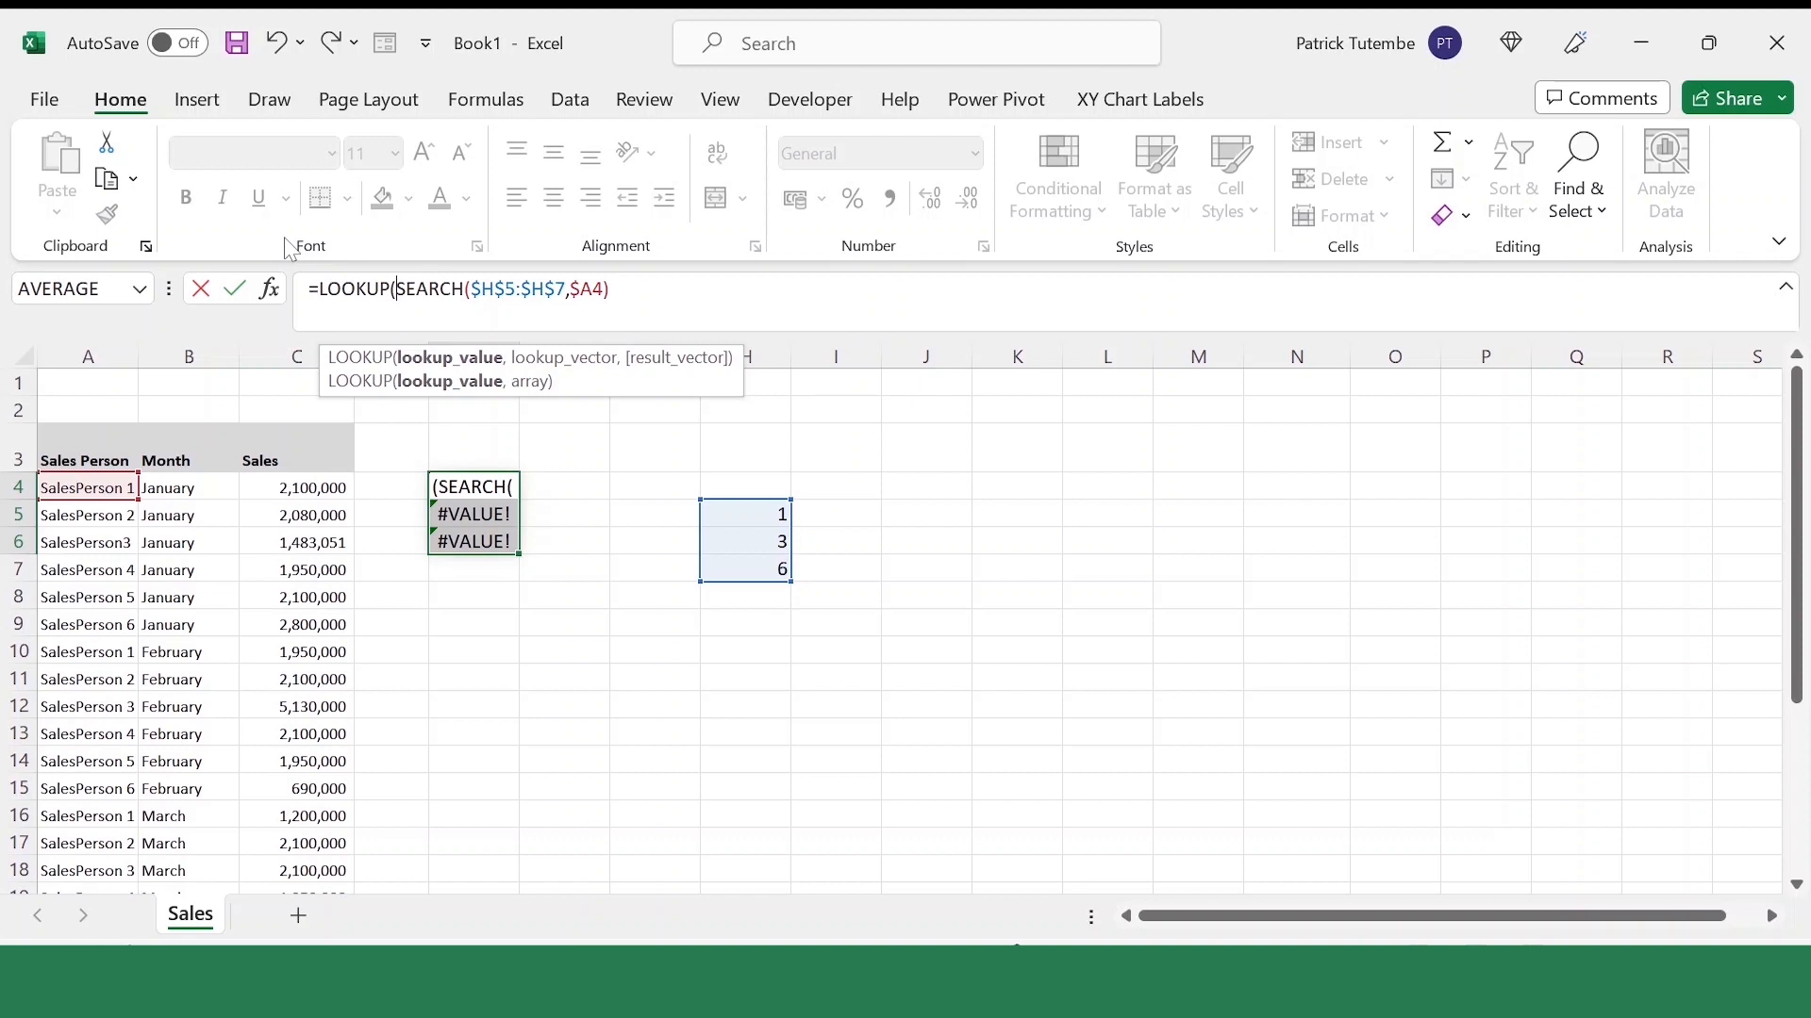
pyautogui.write('2')
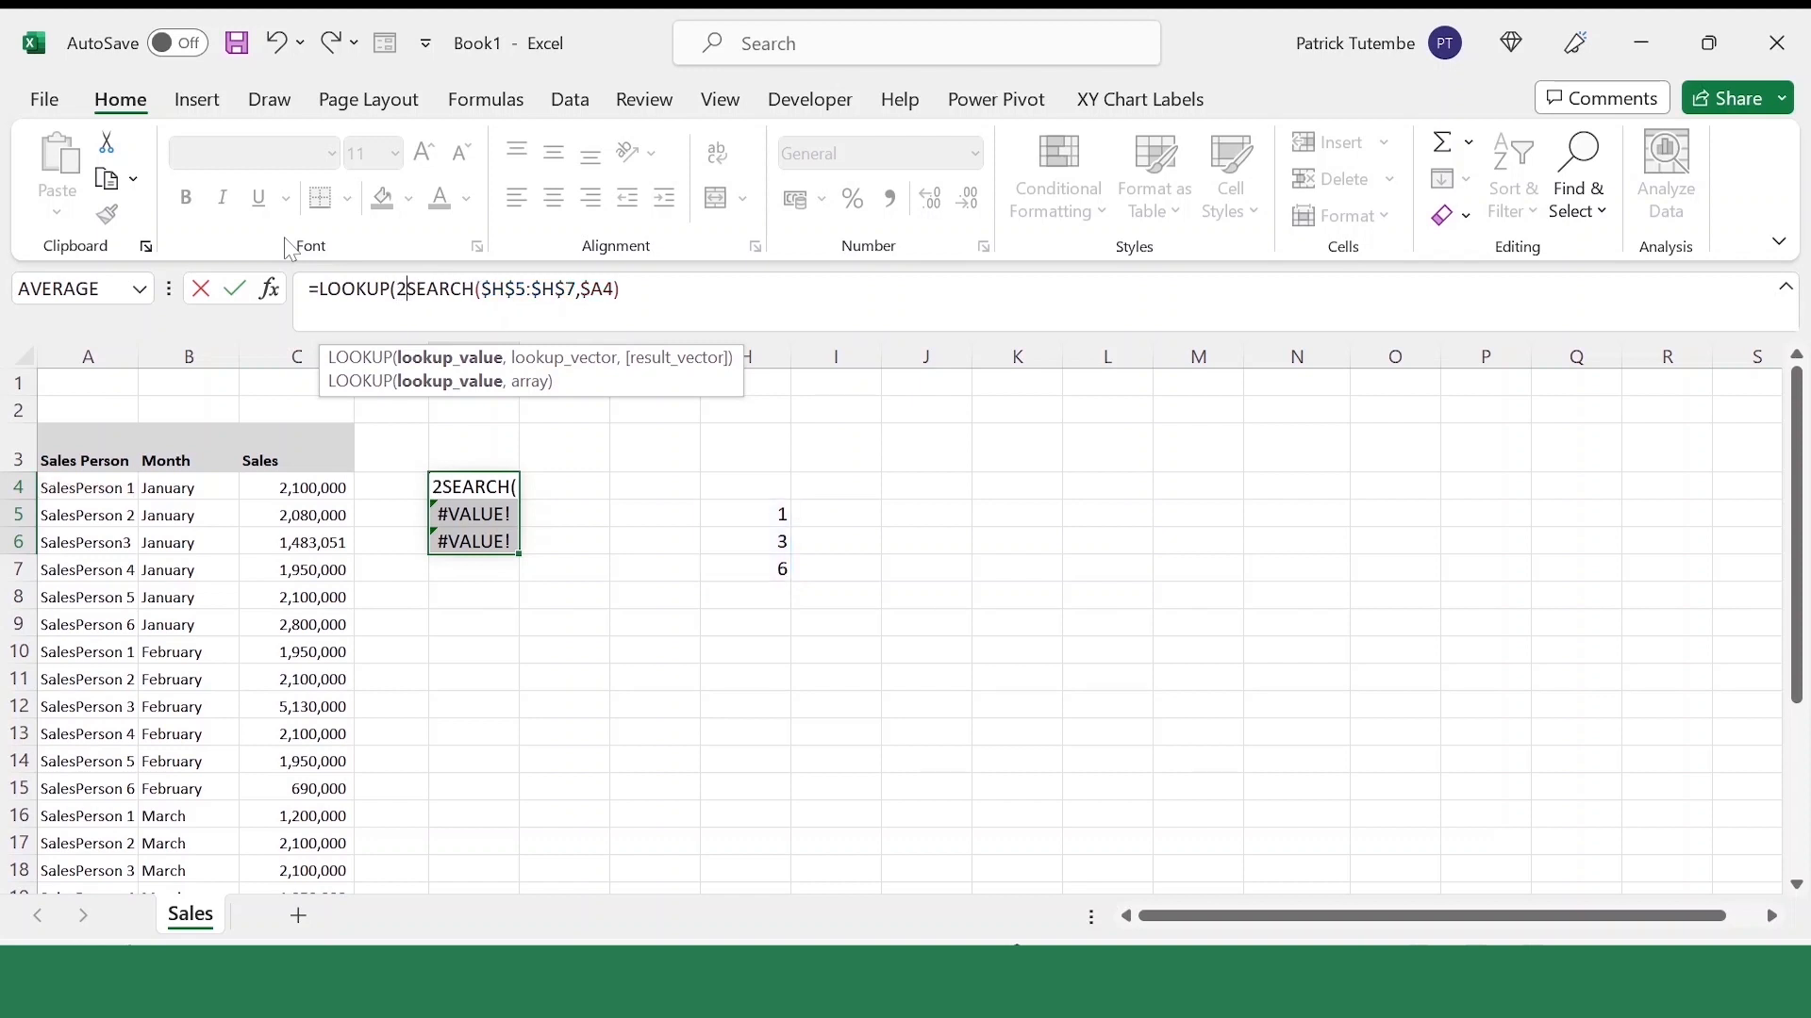
pyautogui.write('^15')
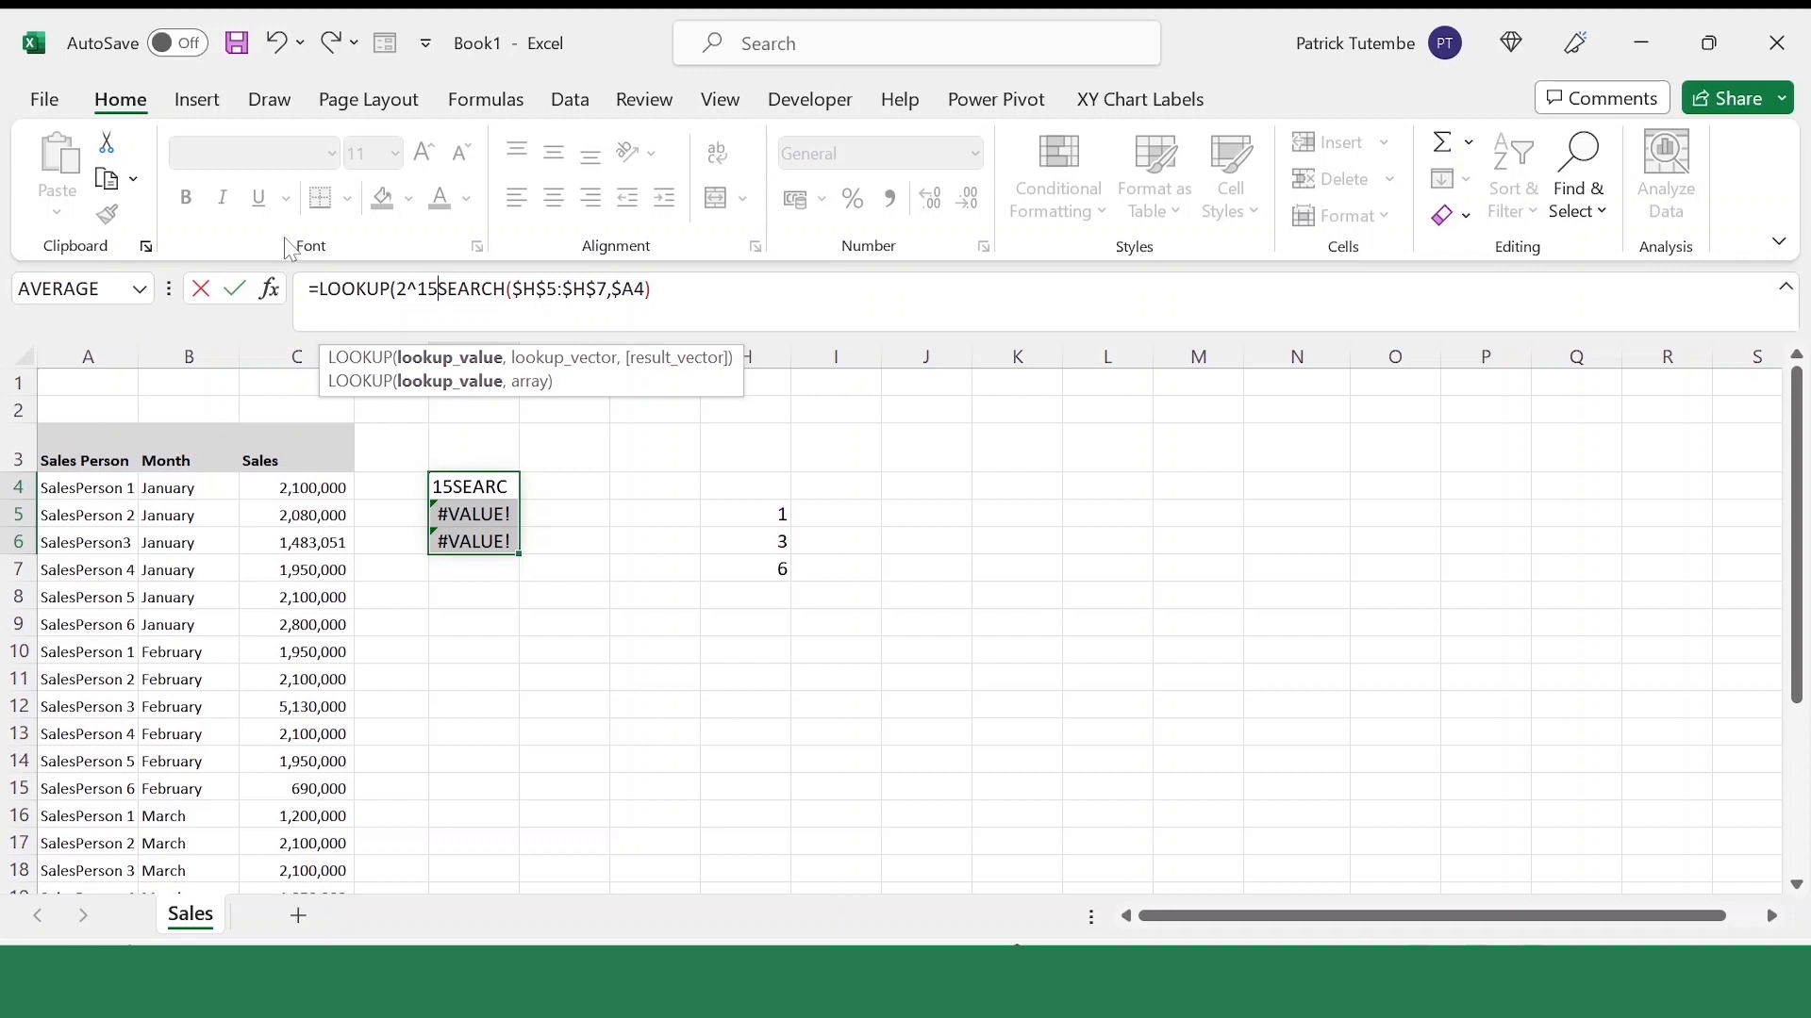
pyautogui.write(',')
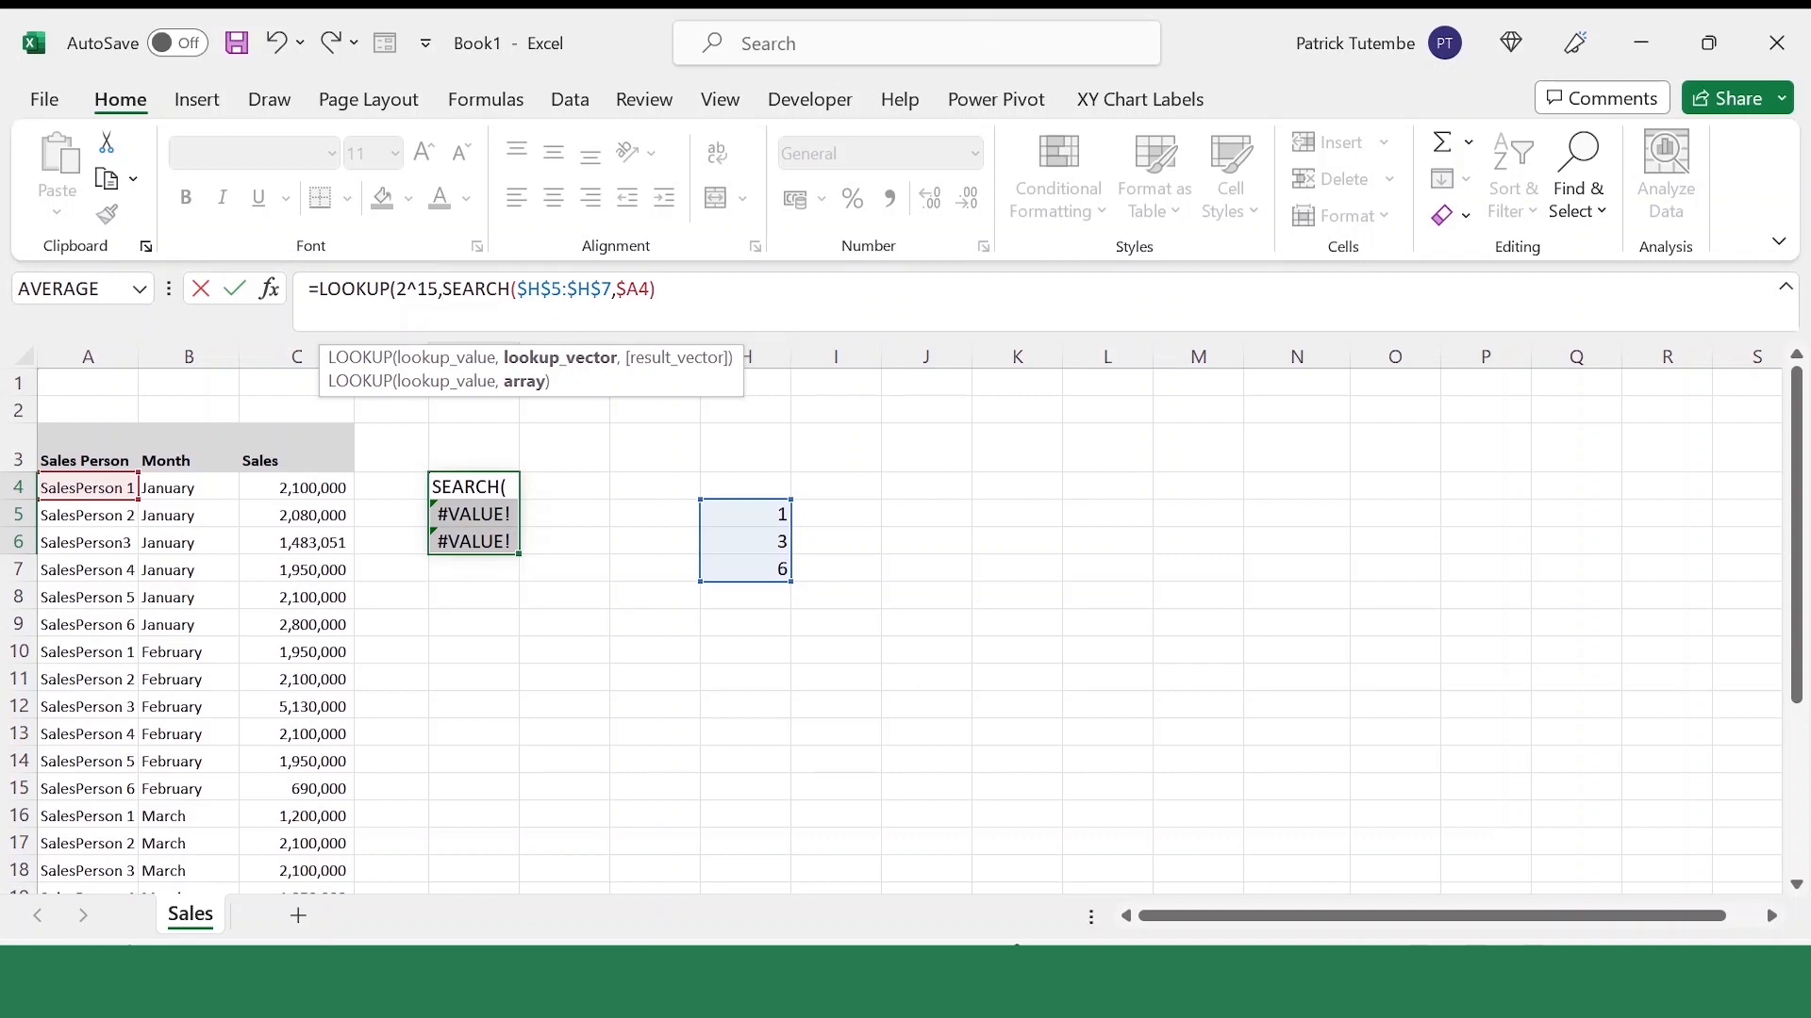
pyautogui.click(657, 288)
pyautogui.write(')')
pyautogui.hotkey('shift', 'Home')
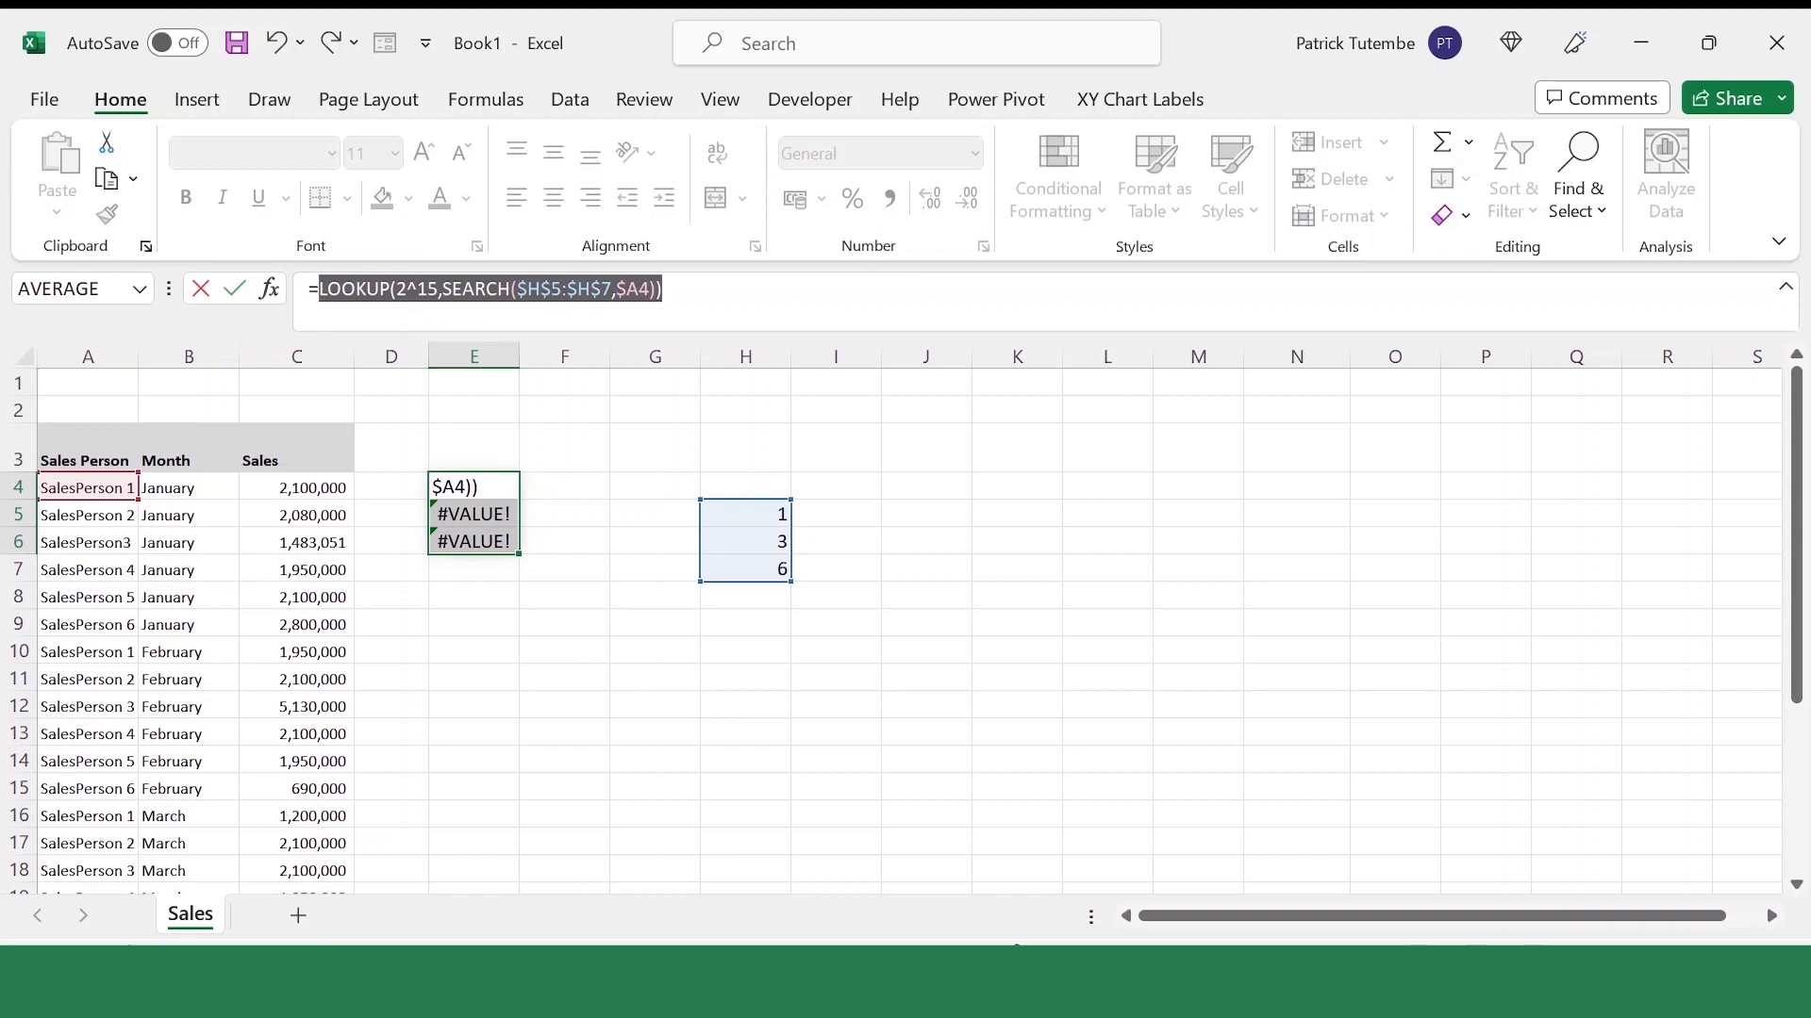
pyautogui.press('Escape')
# Create a formula-based conditional formatting rule for A4:C27 with the formula =LOOKUP(2^15,SEARCH($H$5:$H$7,$A4))
pyautogui.moveTo(88, 487); pyautogui.dragTo(312, 887)
pyautogui.scroll(3, 566, 528)
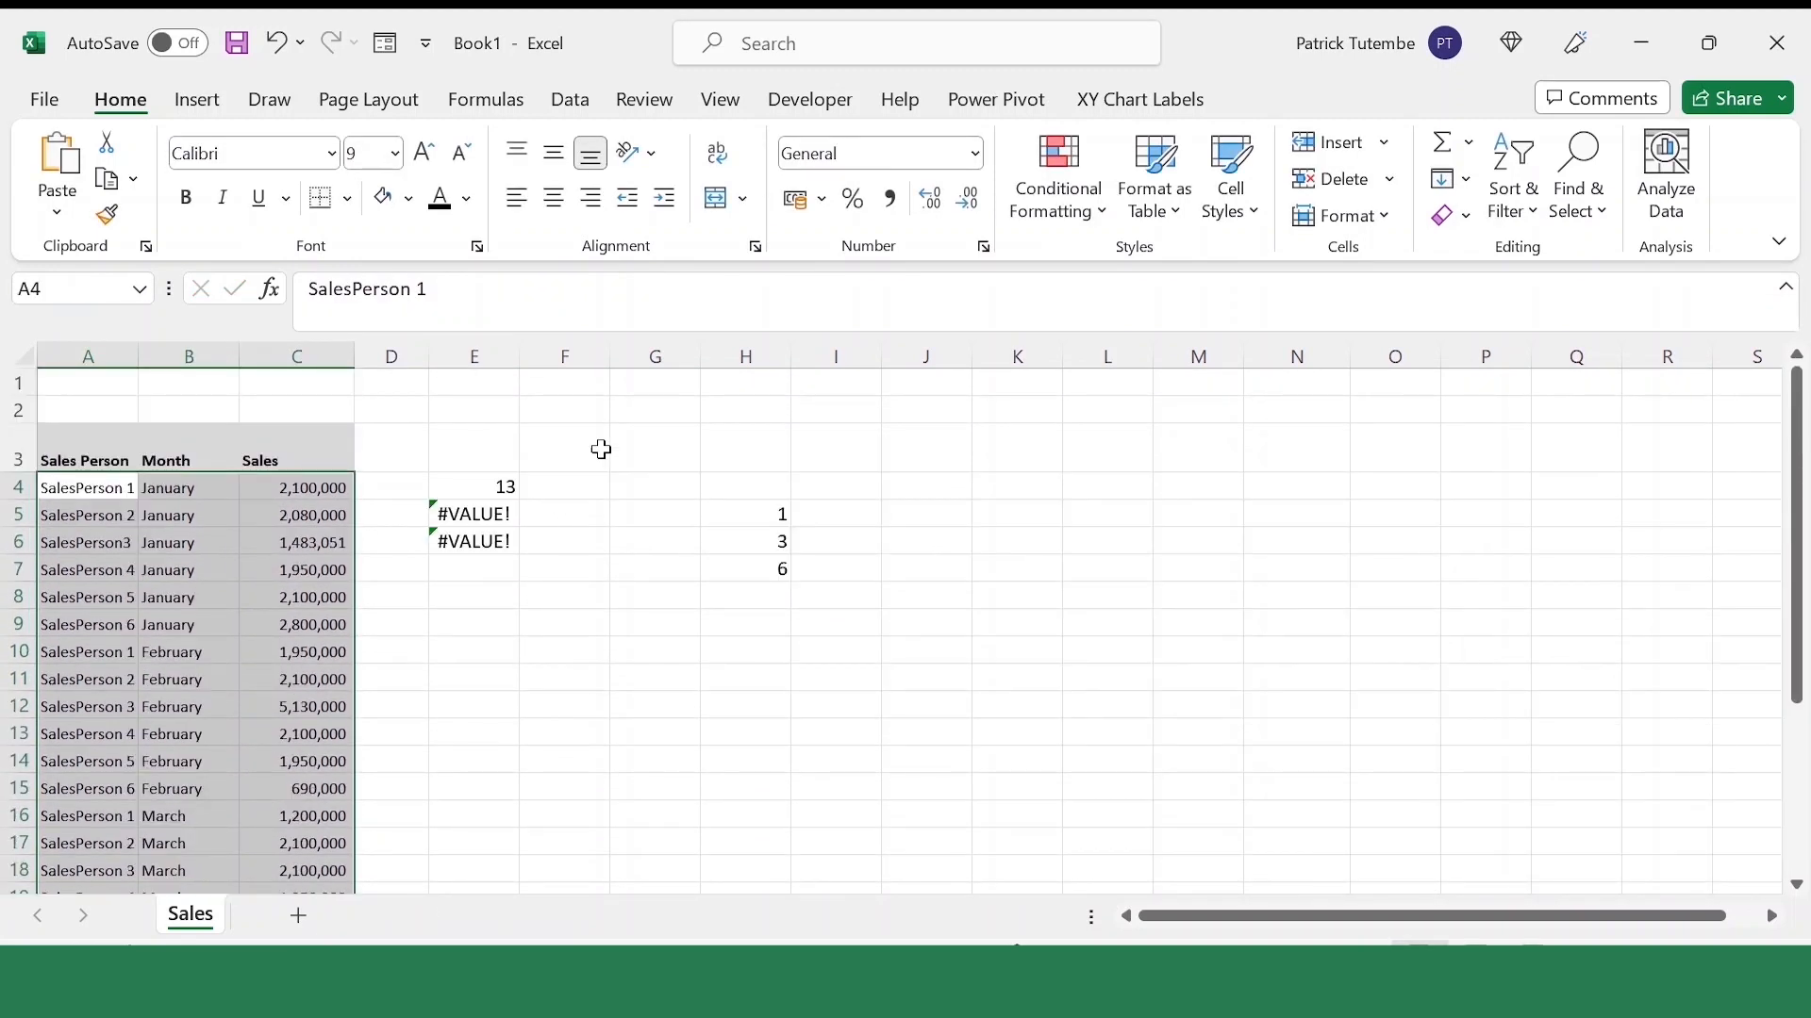
pyautogui.click(1061, 198)
pyautogui.click(1075, 679)
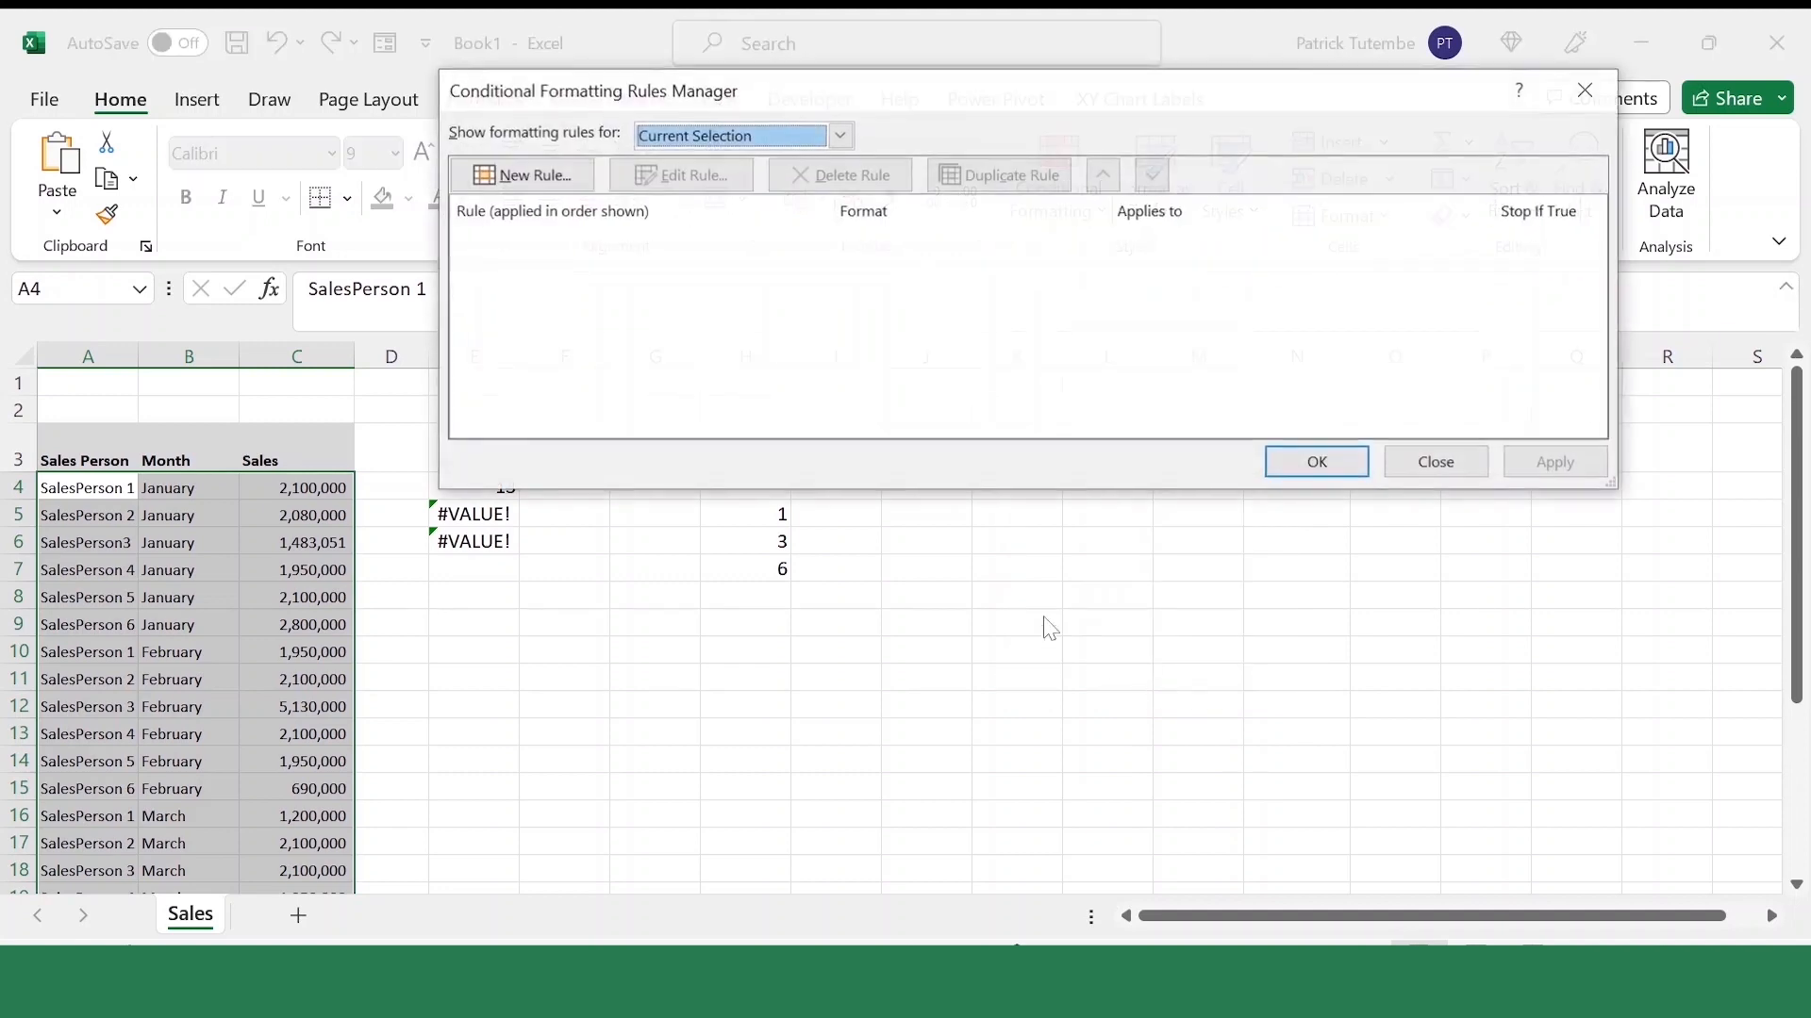
pyautogui.click(528, 175)
pyautogui.click(886, 241)
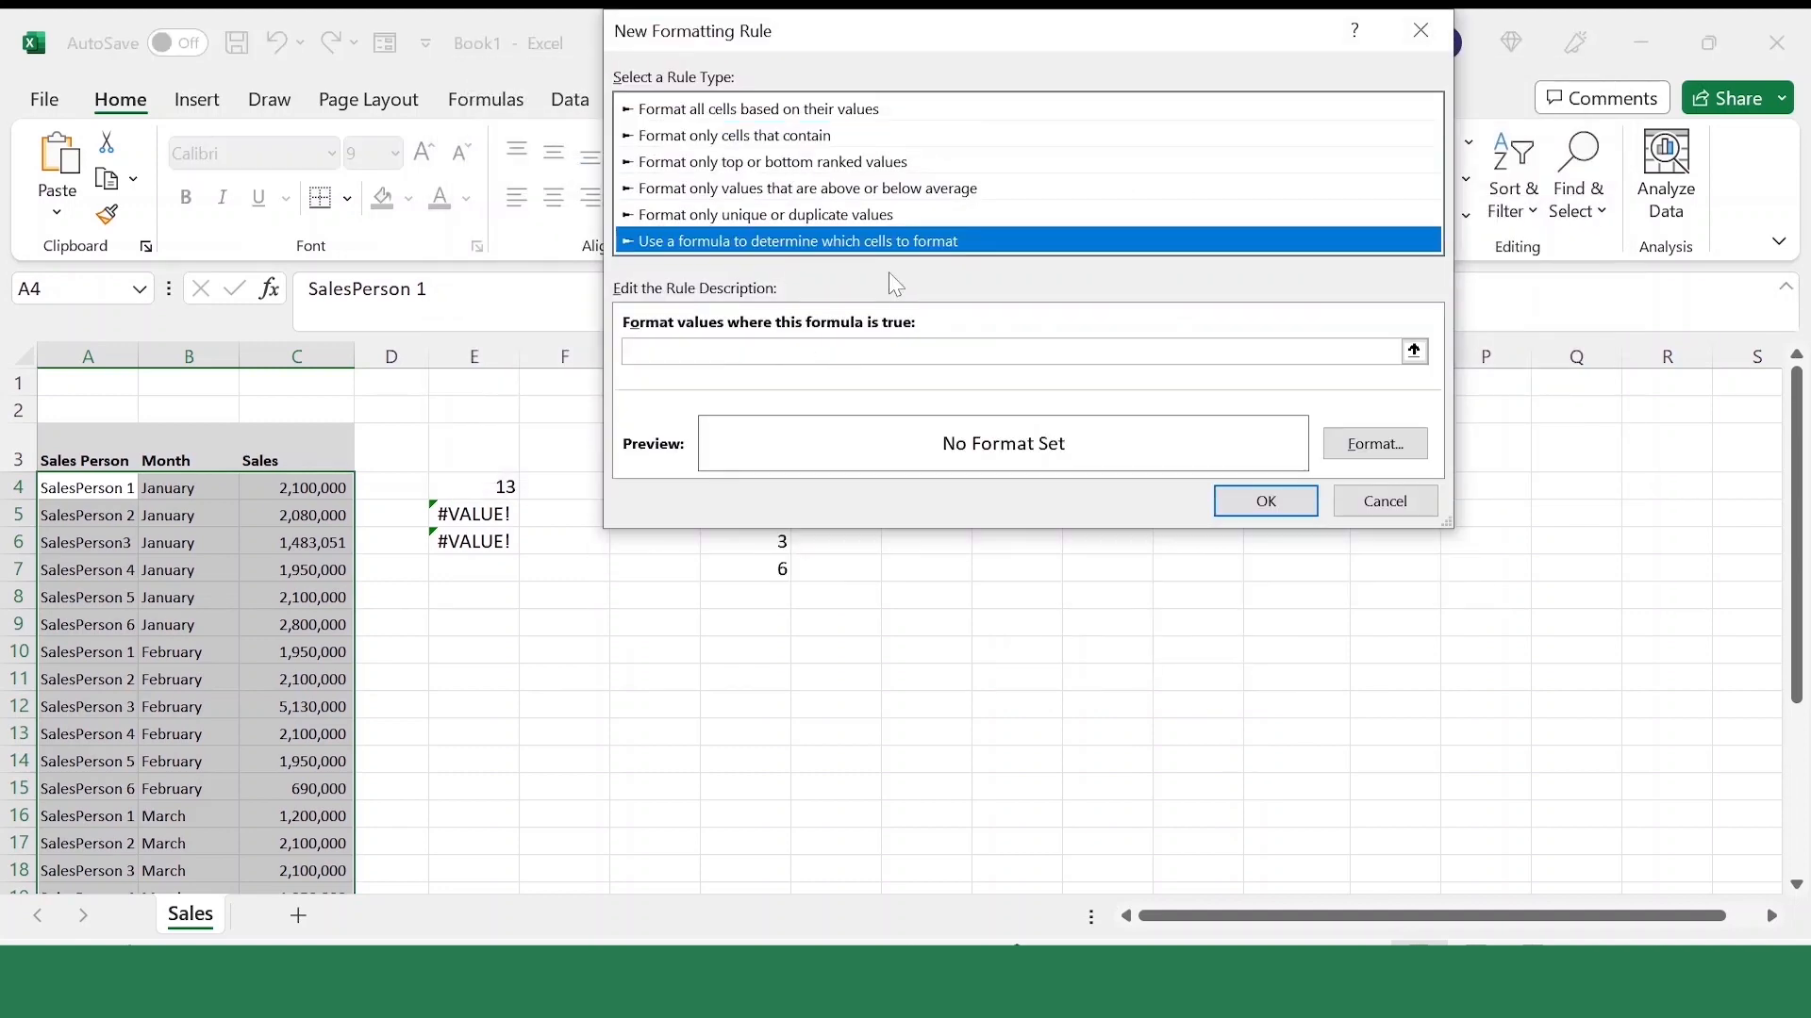
pyautogui.click(626, 352)
pyautogui.hotkey('ctrl', 'v')
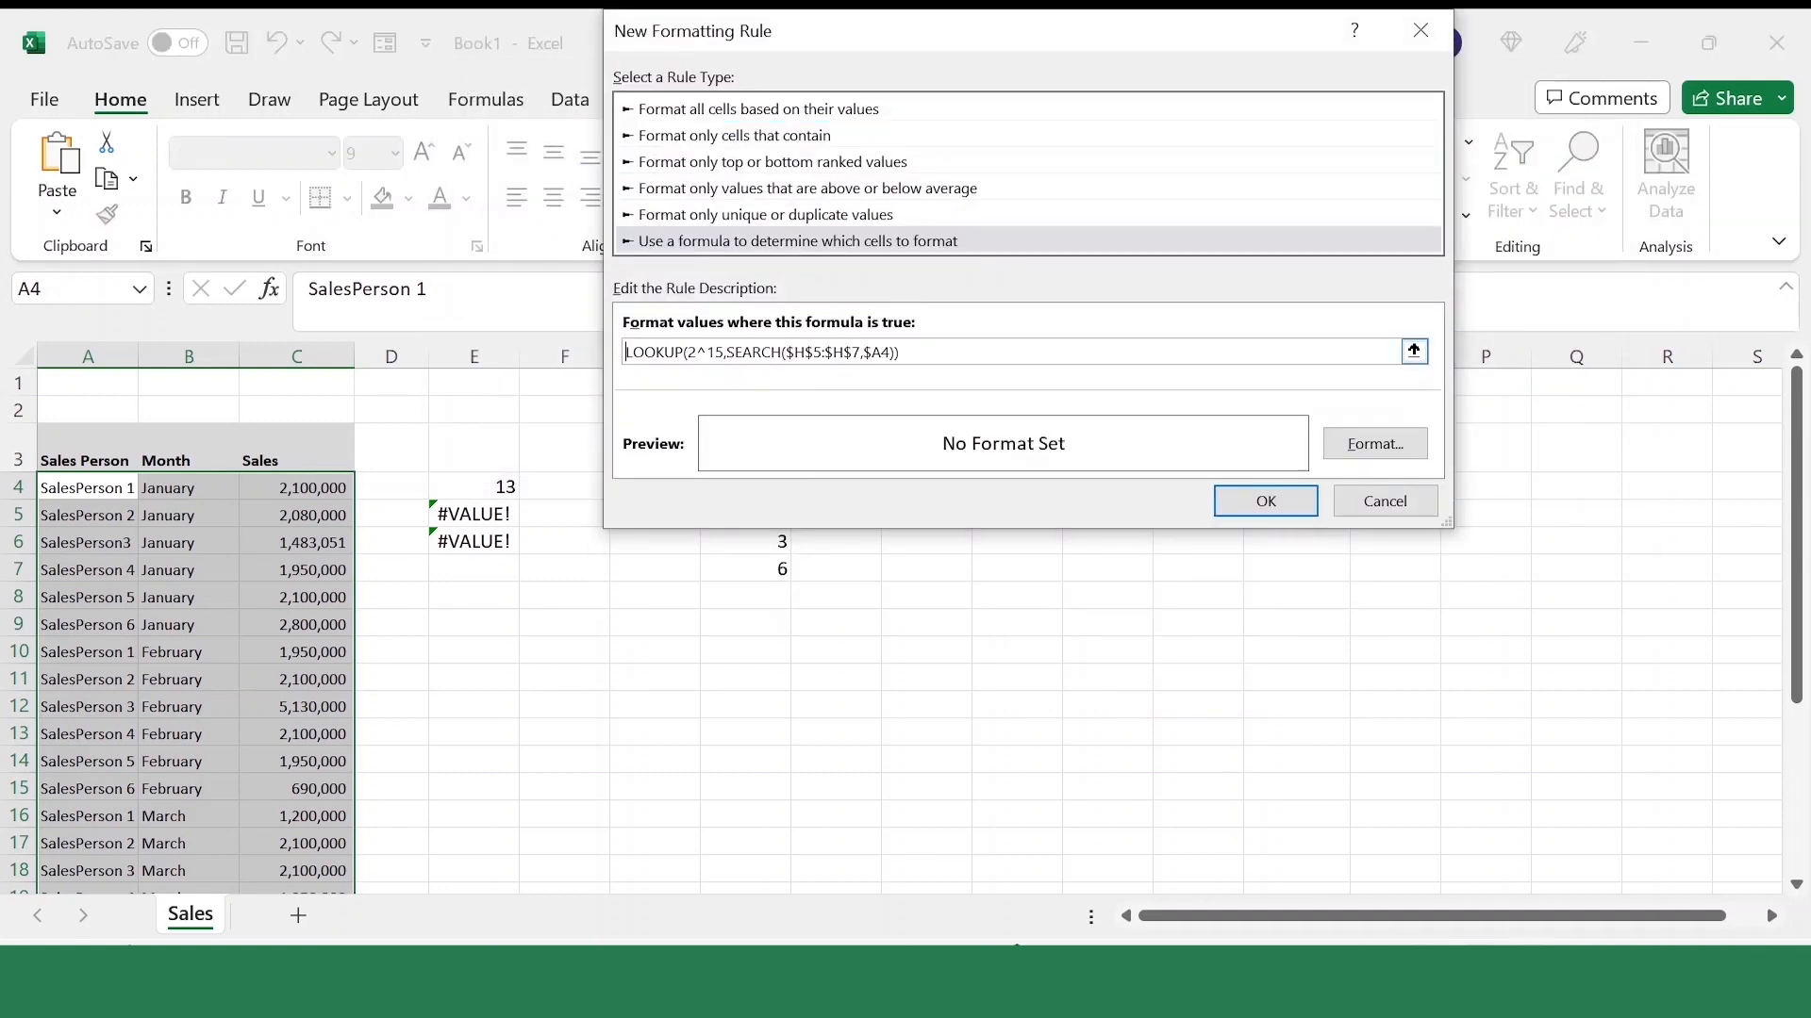
pyautogui.write('=')
# Give the LOOKUP-based rule a green fill and apply it to the selected sales records
pyautogui.click(1363, 456)
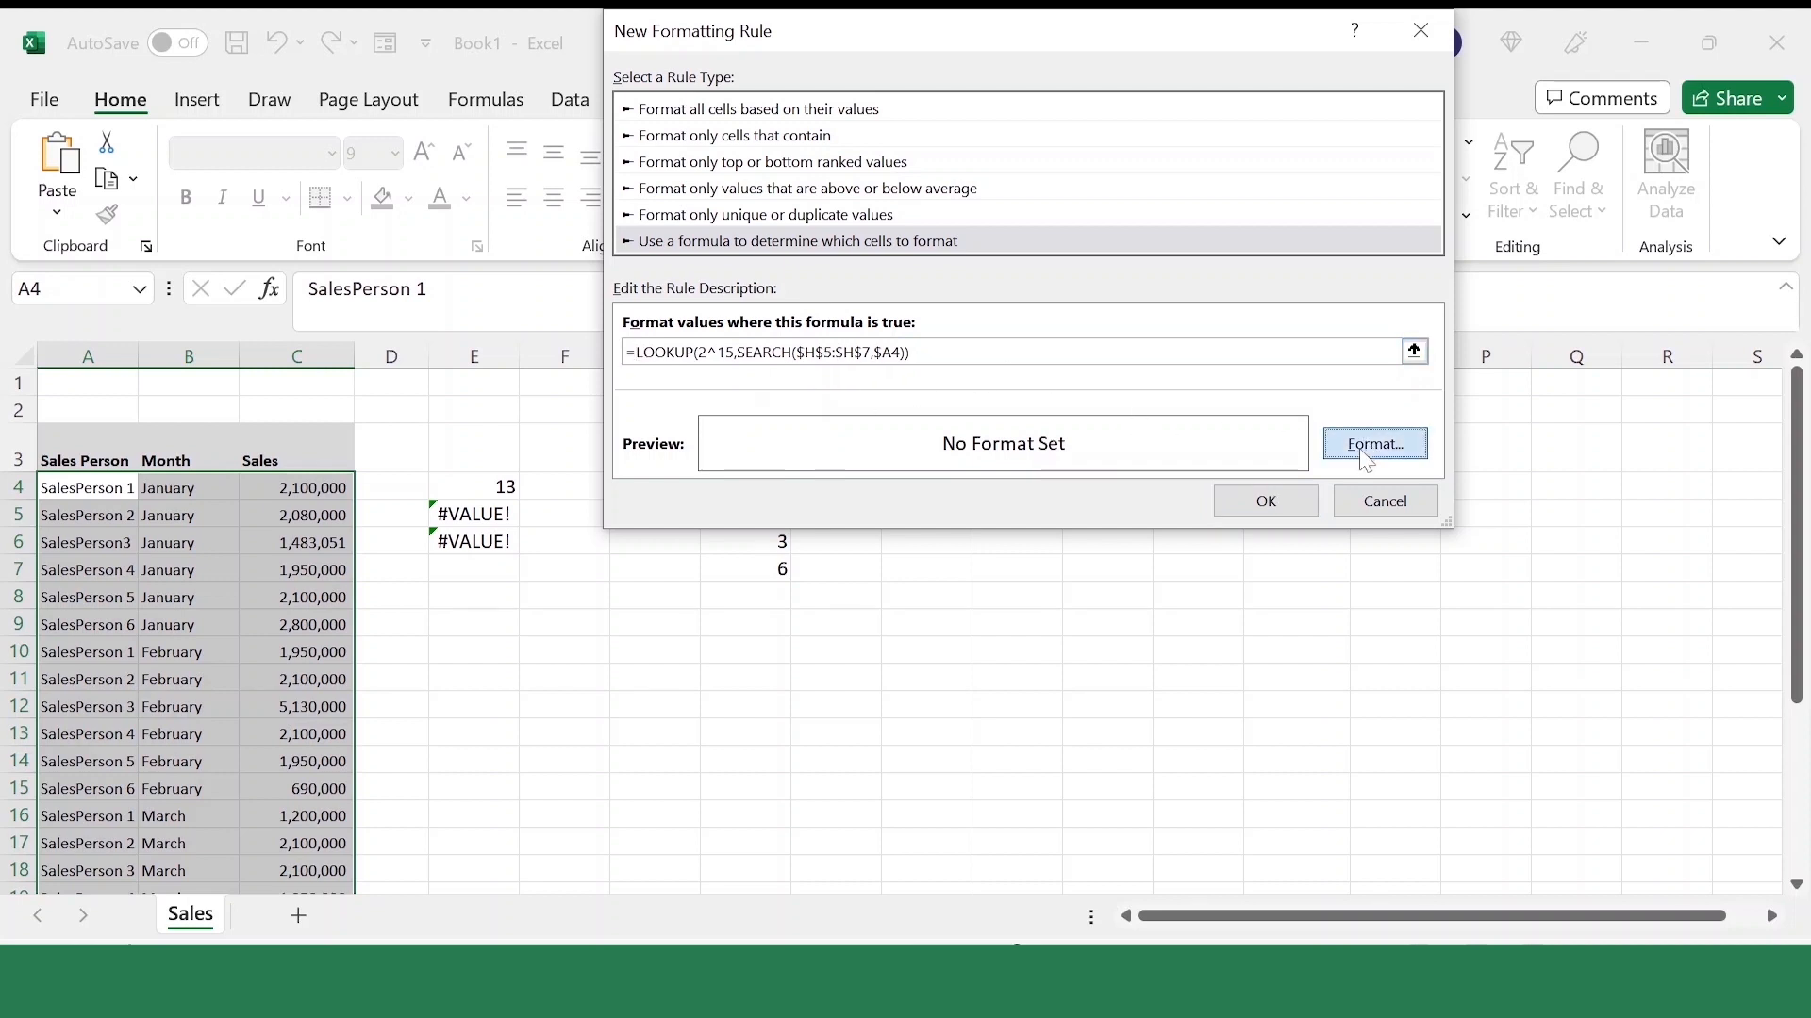
pyautogui.click(838, 341)
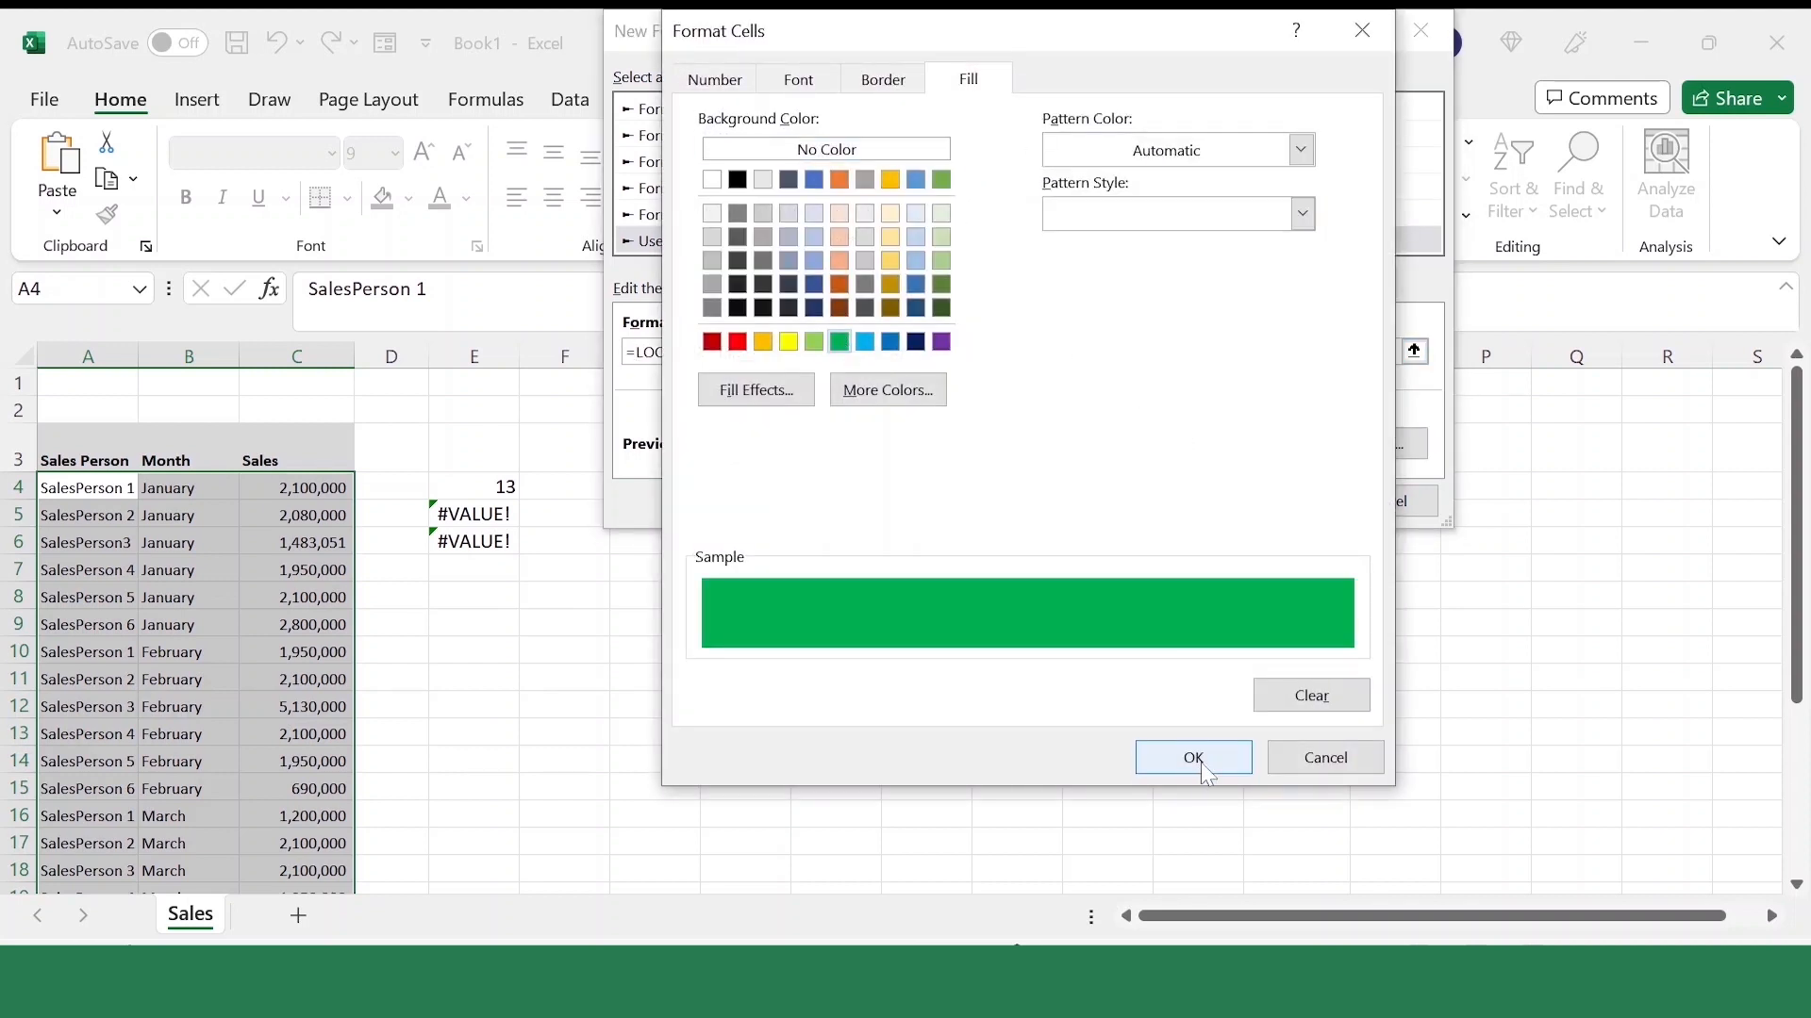
pyautogui.click(1201, 764)
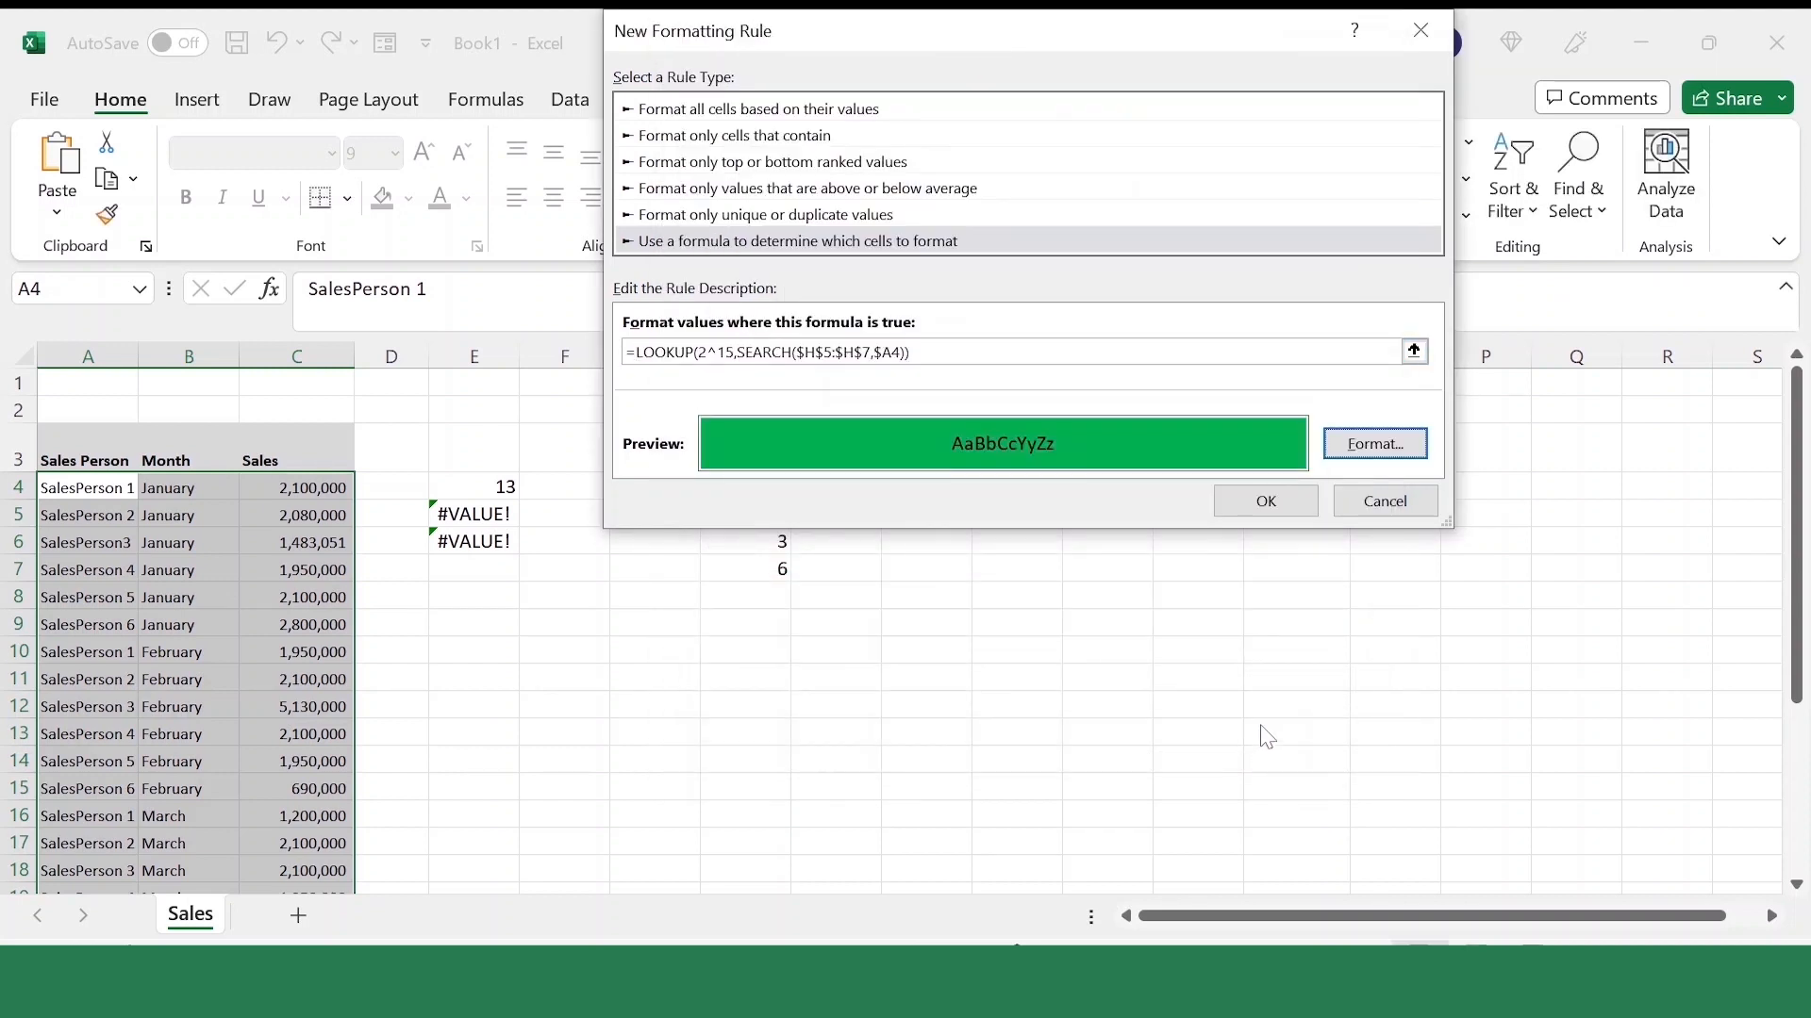
pyautogui.click(1263, 501)
pyautogui.click(1561, 467)
pyautogui.click(1316, 461)
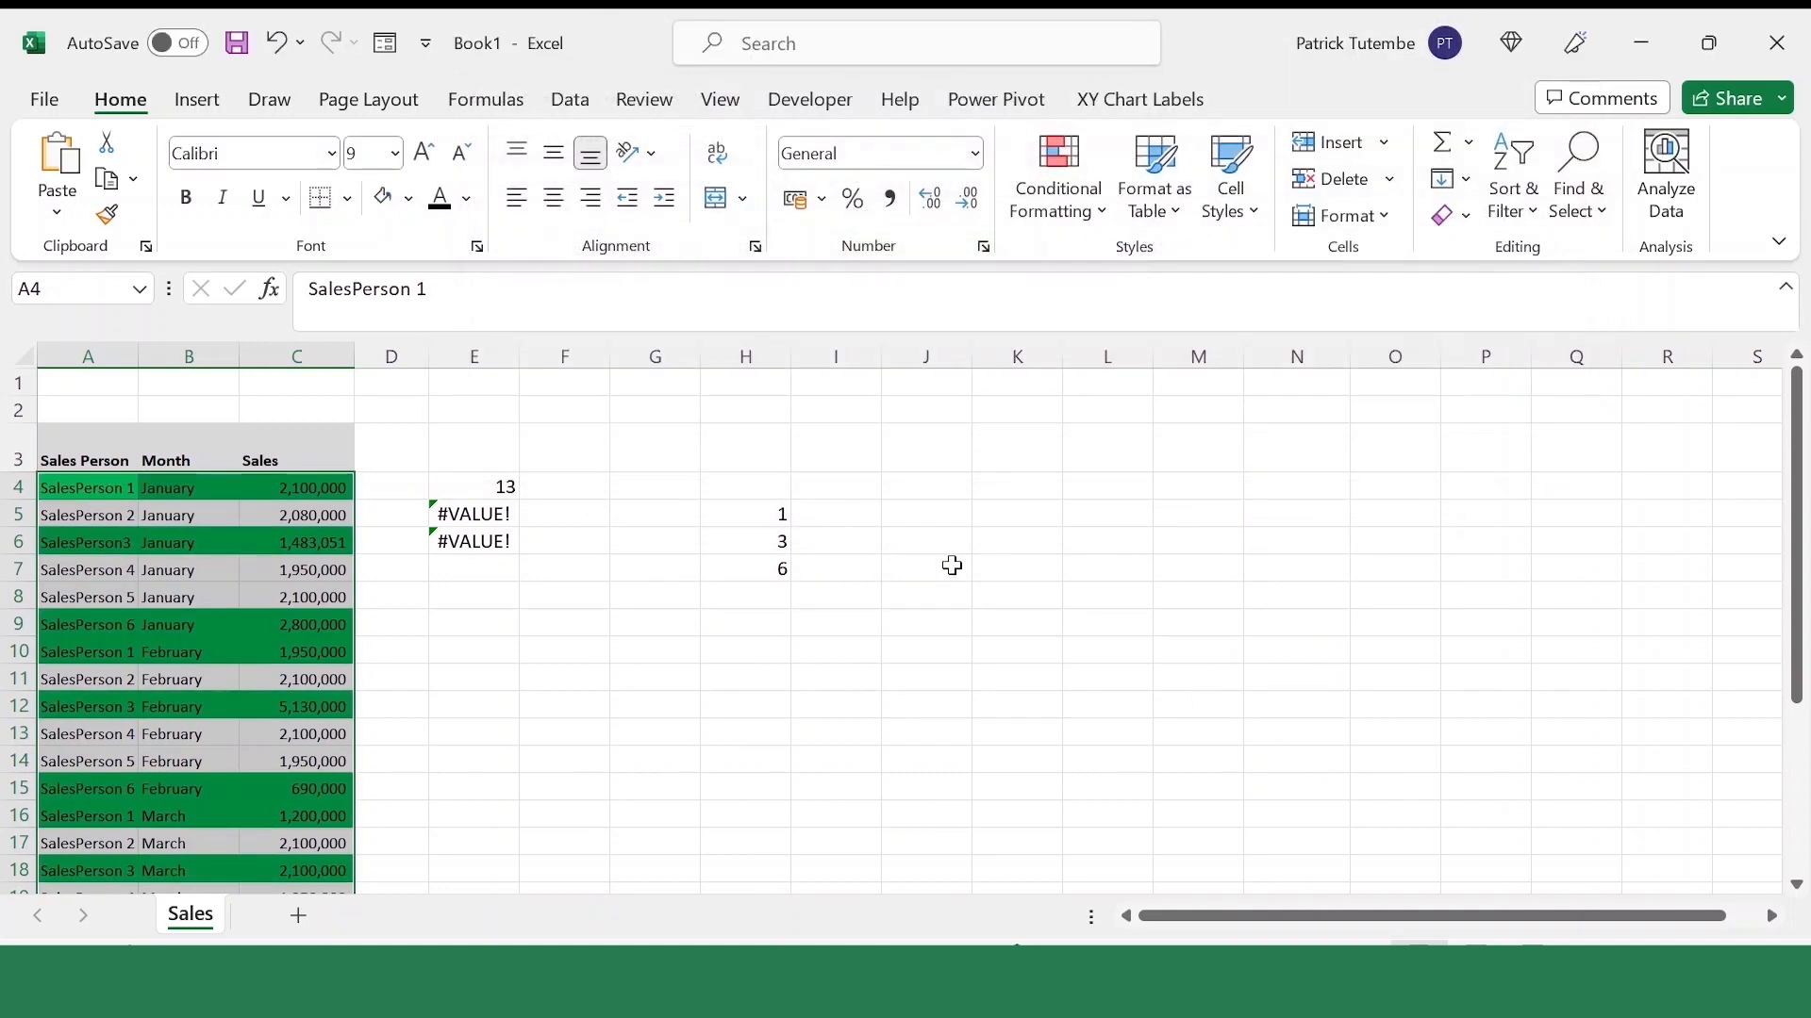
# Compare the highlighted salesperson rows with the lookup numbers in H5:H7
pyautogui.scroll(-1, 84, 453)
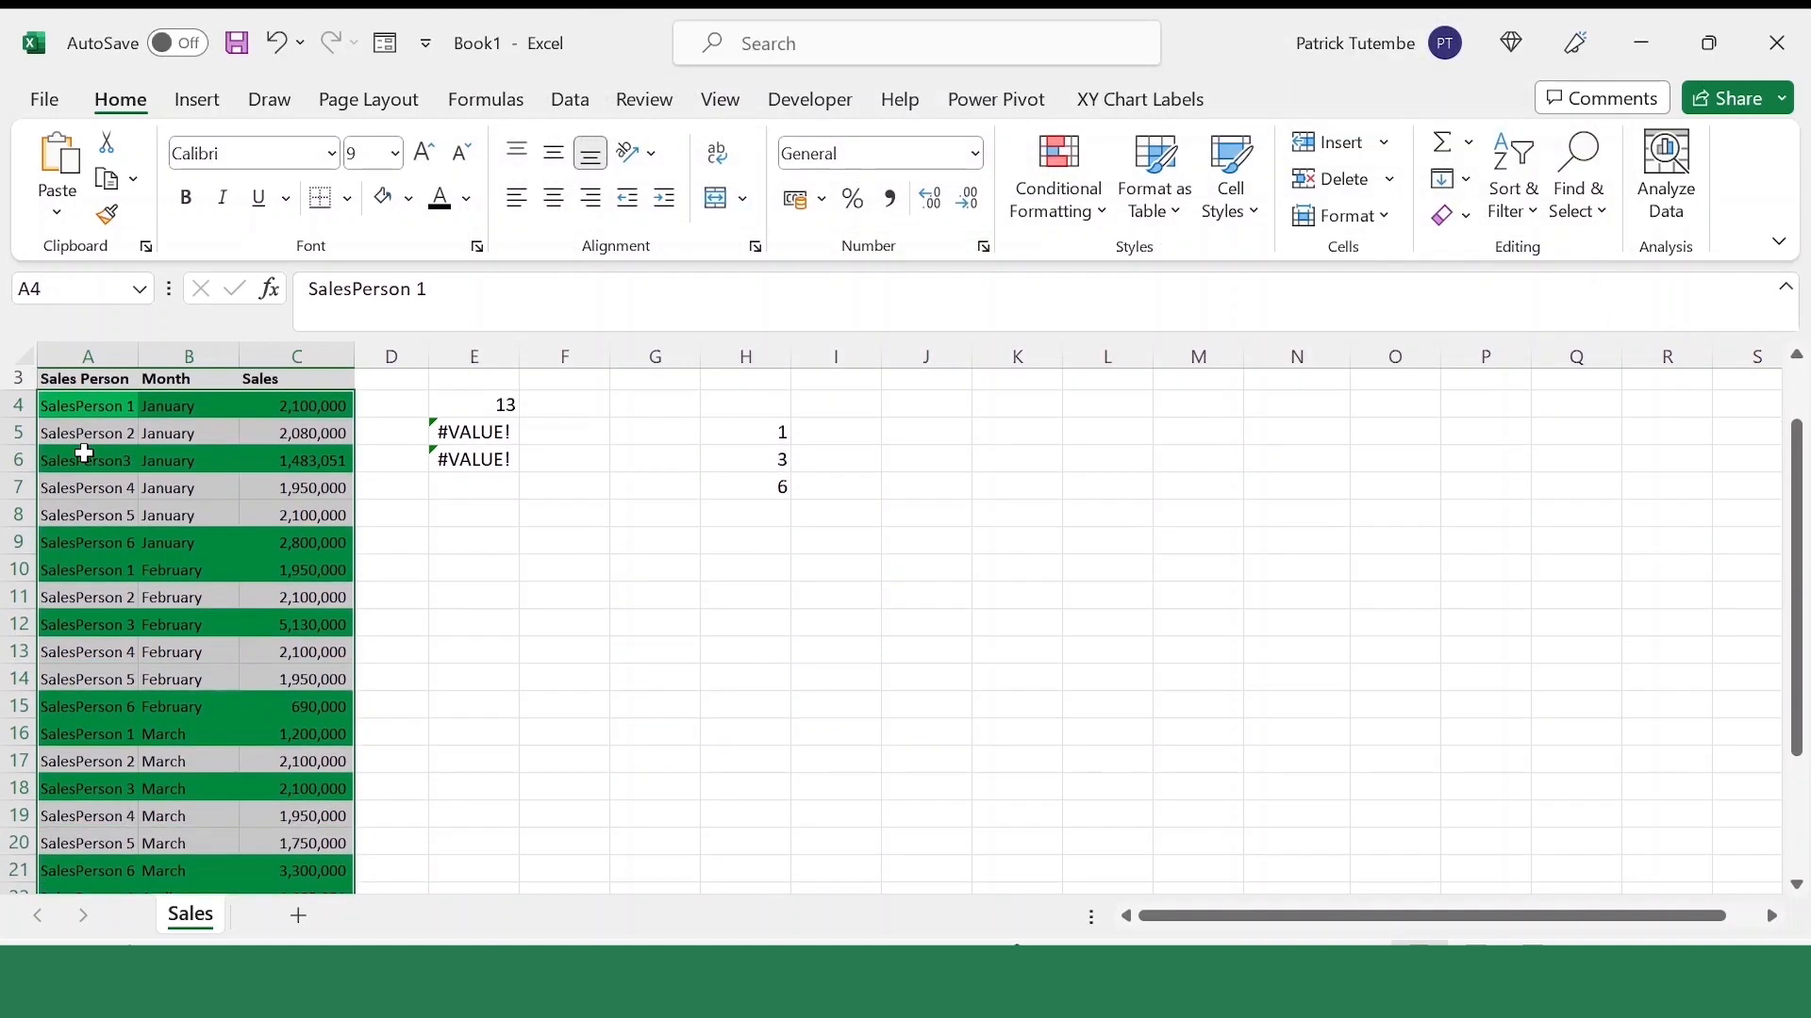
pyautogui.scroll(1, 184, 506)
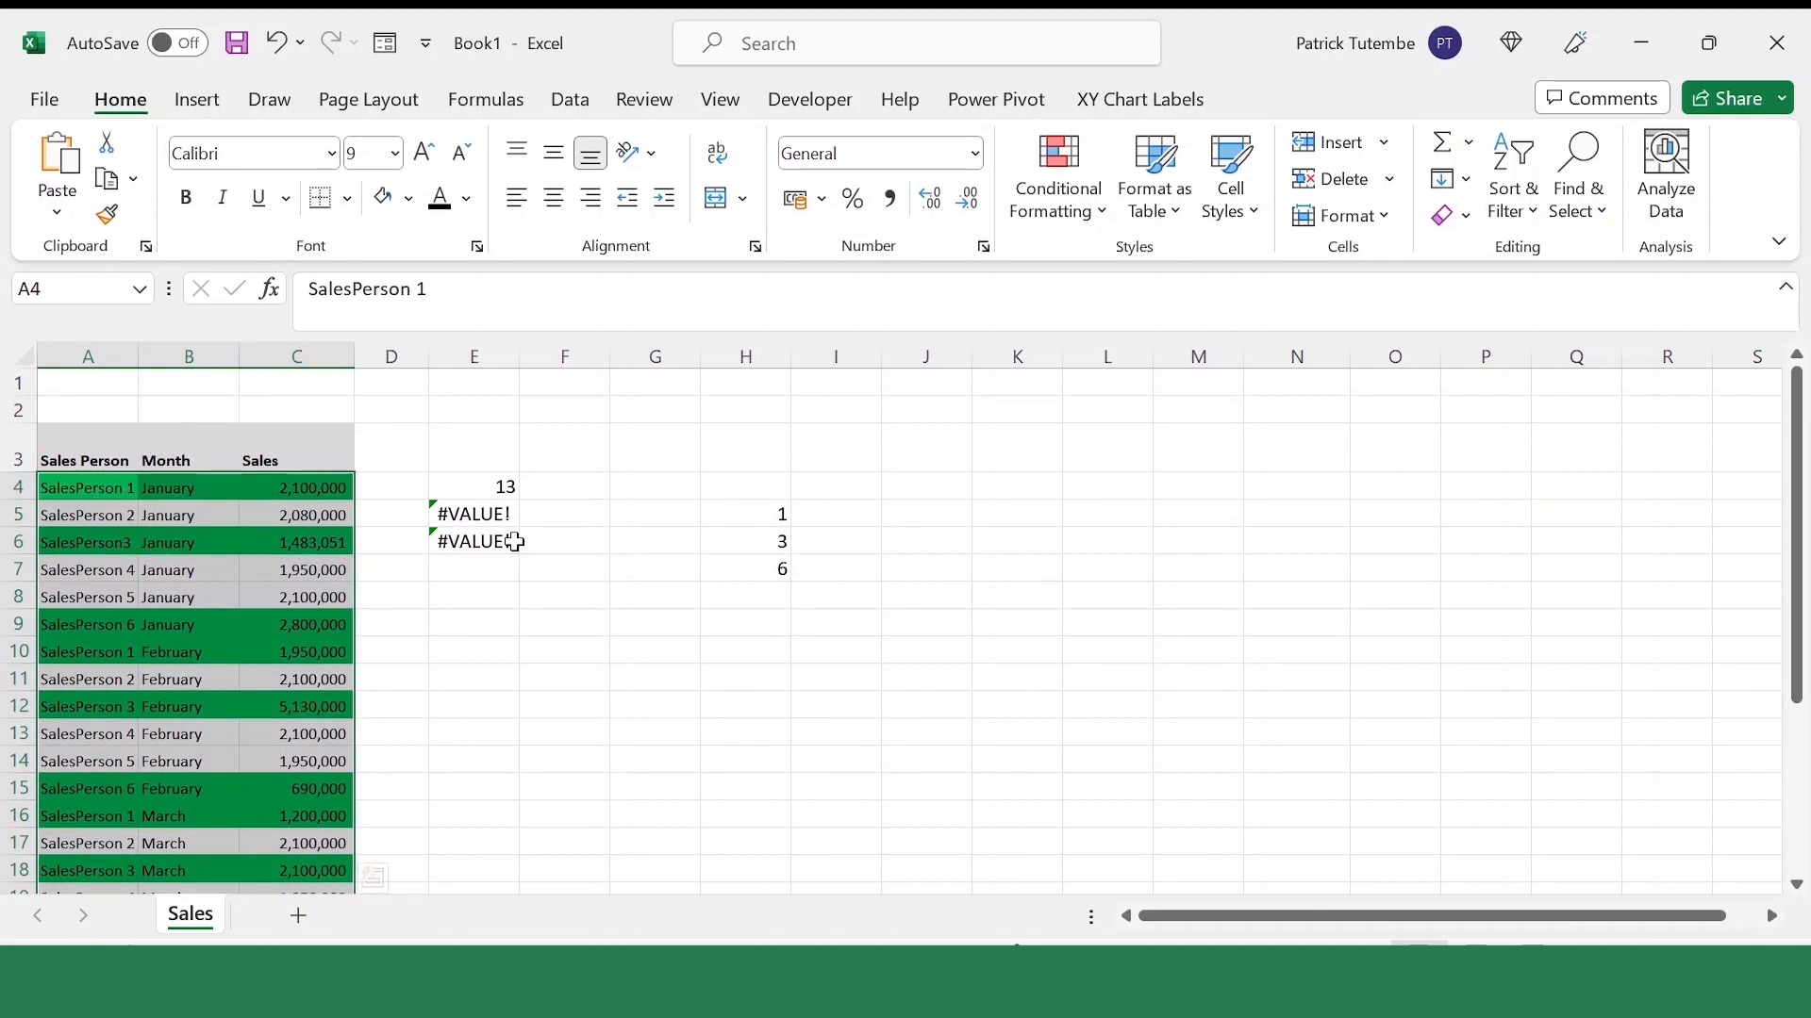
pyautogui.click(770, 518)
pyautogui.click(763, 548)
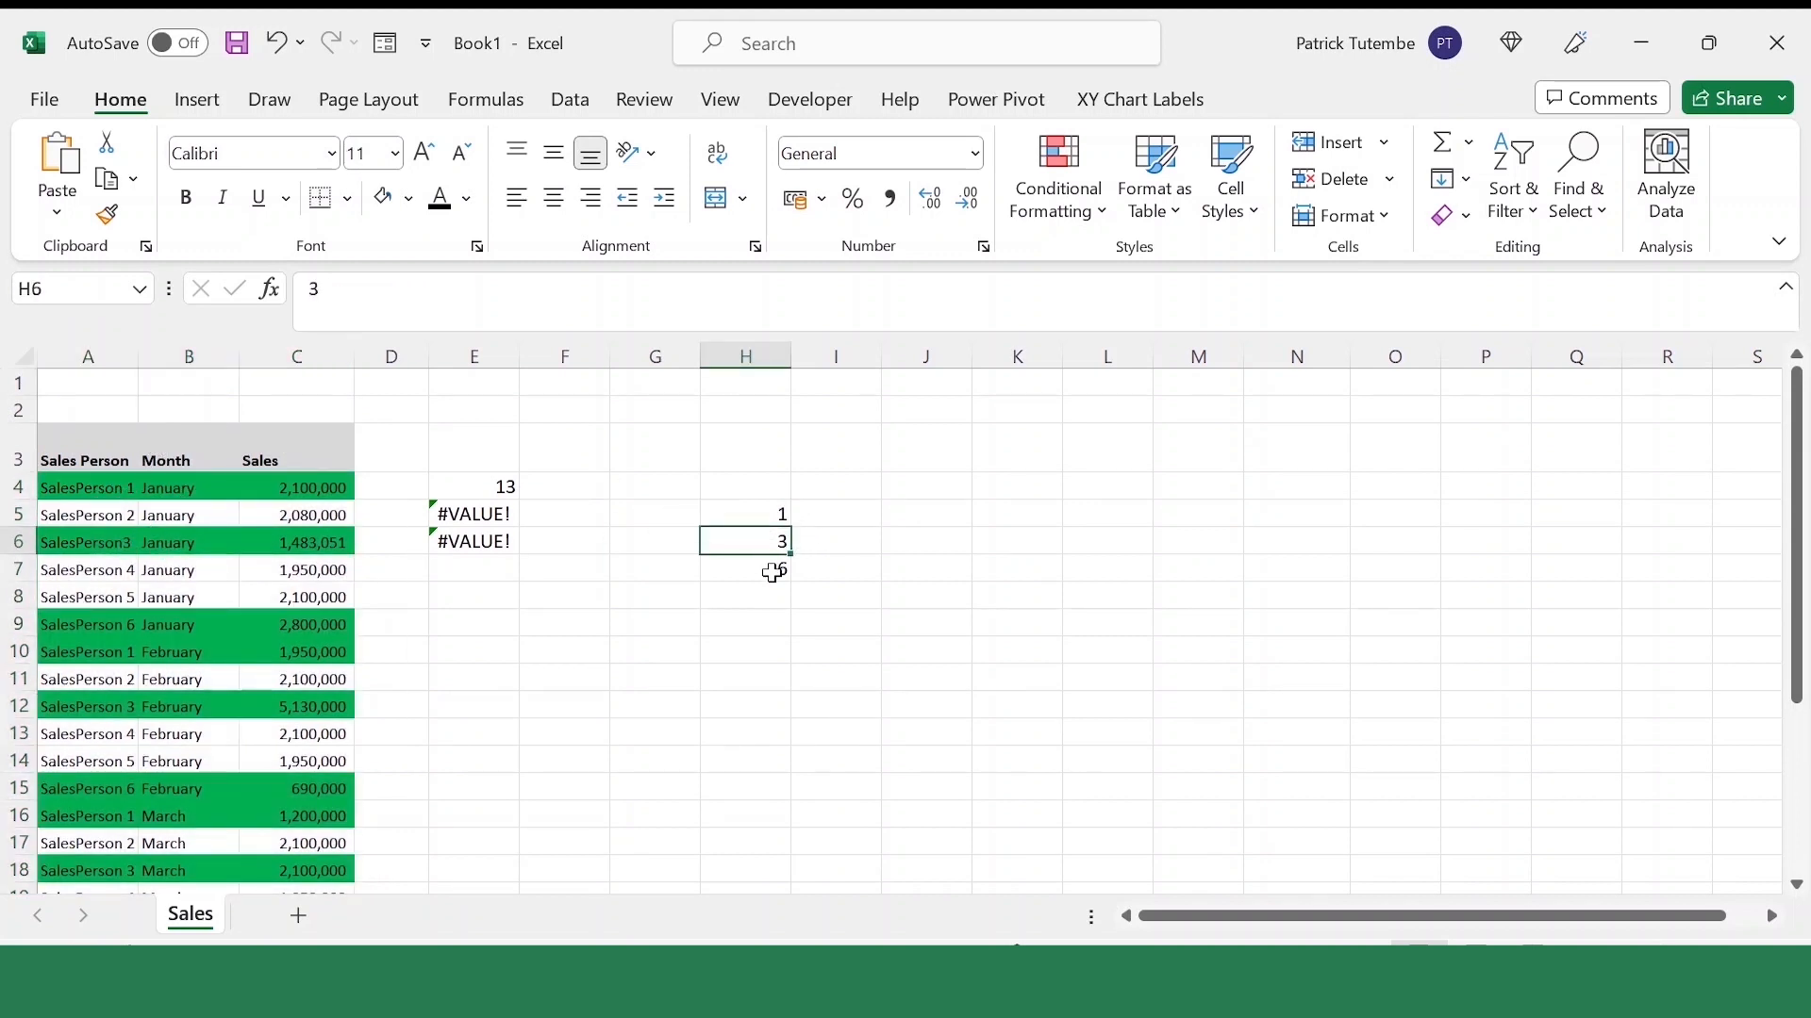
pyautogui.click(755, 569)
# Test the rule by changing cell A7 to SalesPerson 43, and undo the change
pyautogui.click(83, 573)
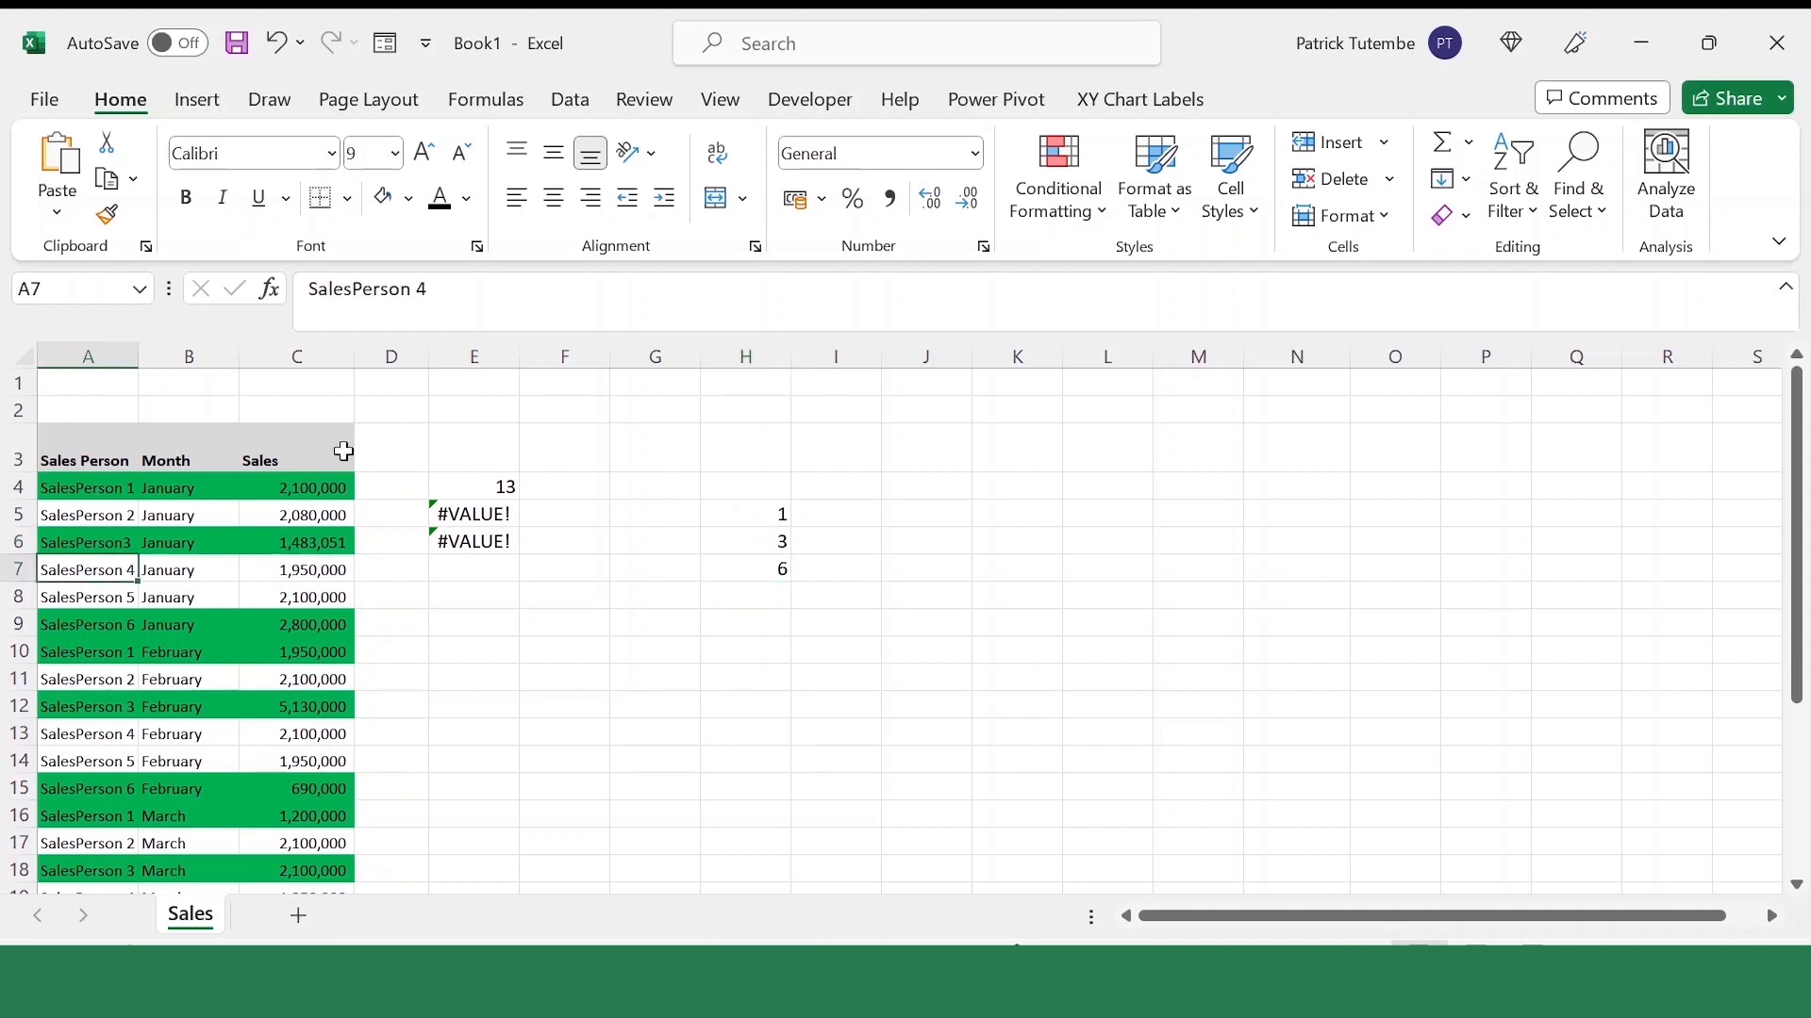
pyautogui.click(428, 288)
pyautogui.write('3')
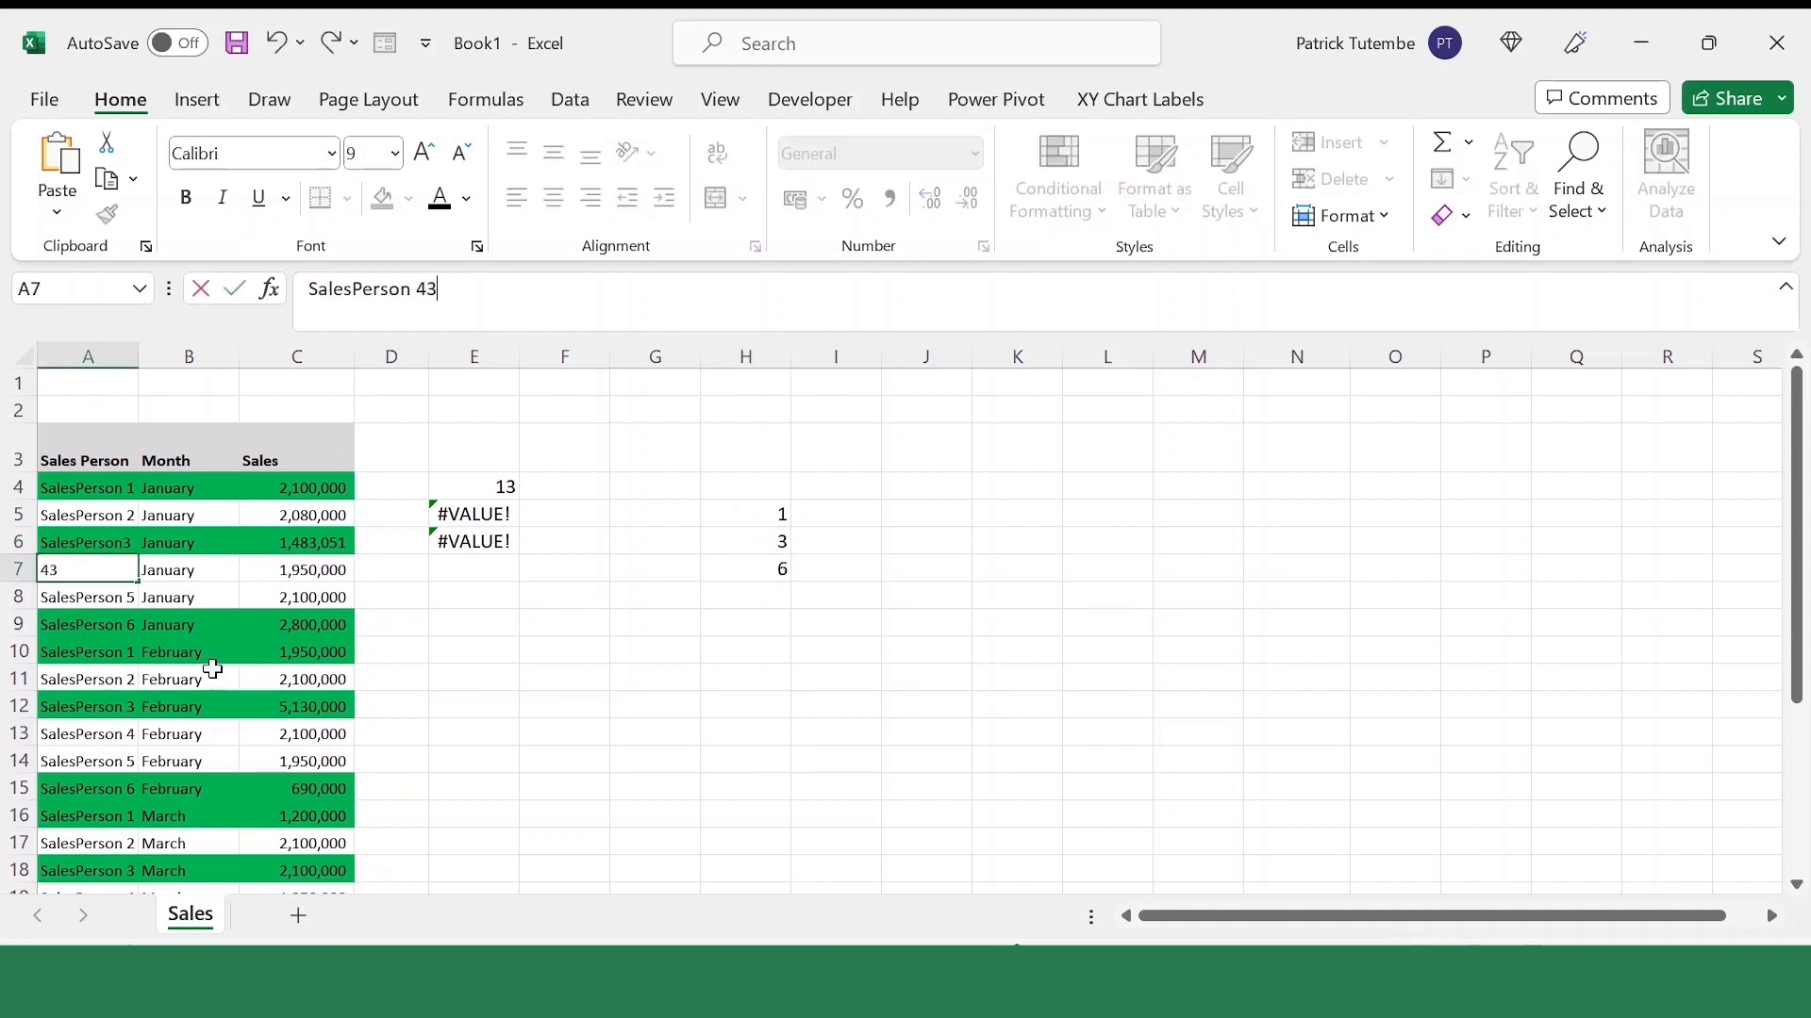
pyautogui.click(184, 649)
pyautogui.click(107, 565)
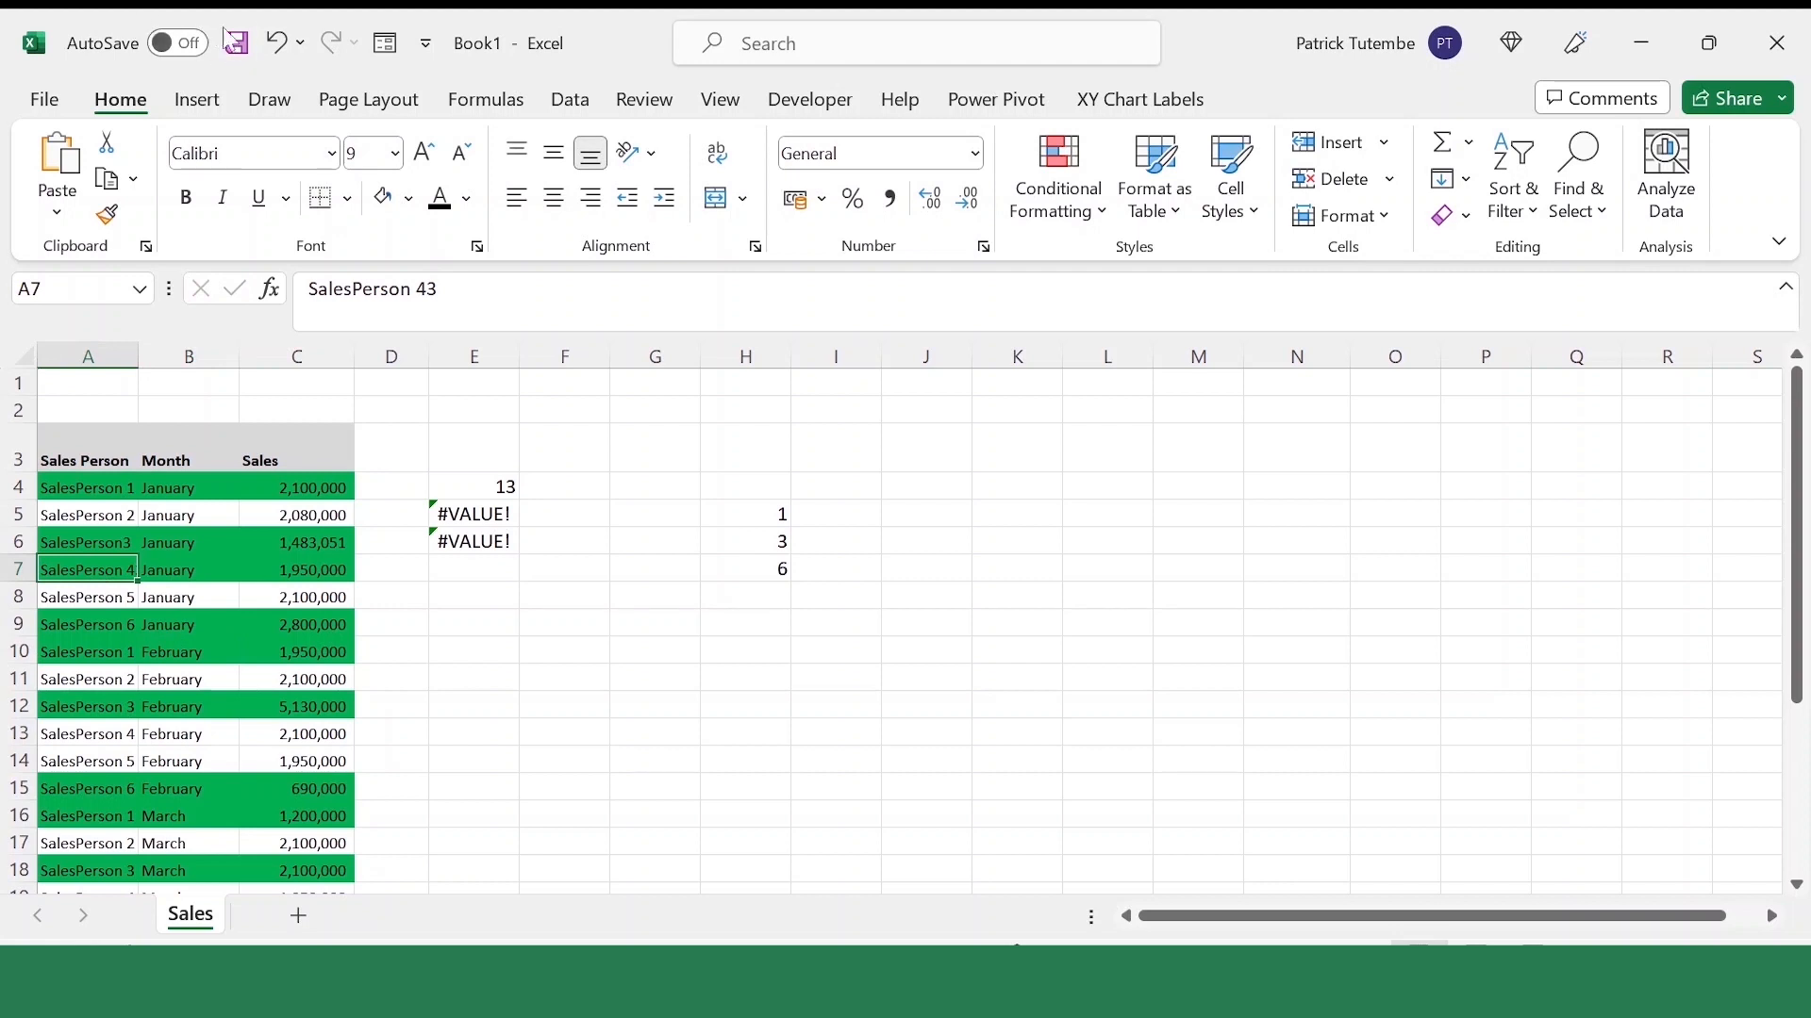
pyautogui.click(275, 42)
pyautogui.click(275, 43)
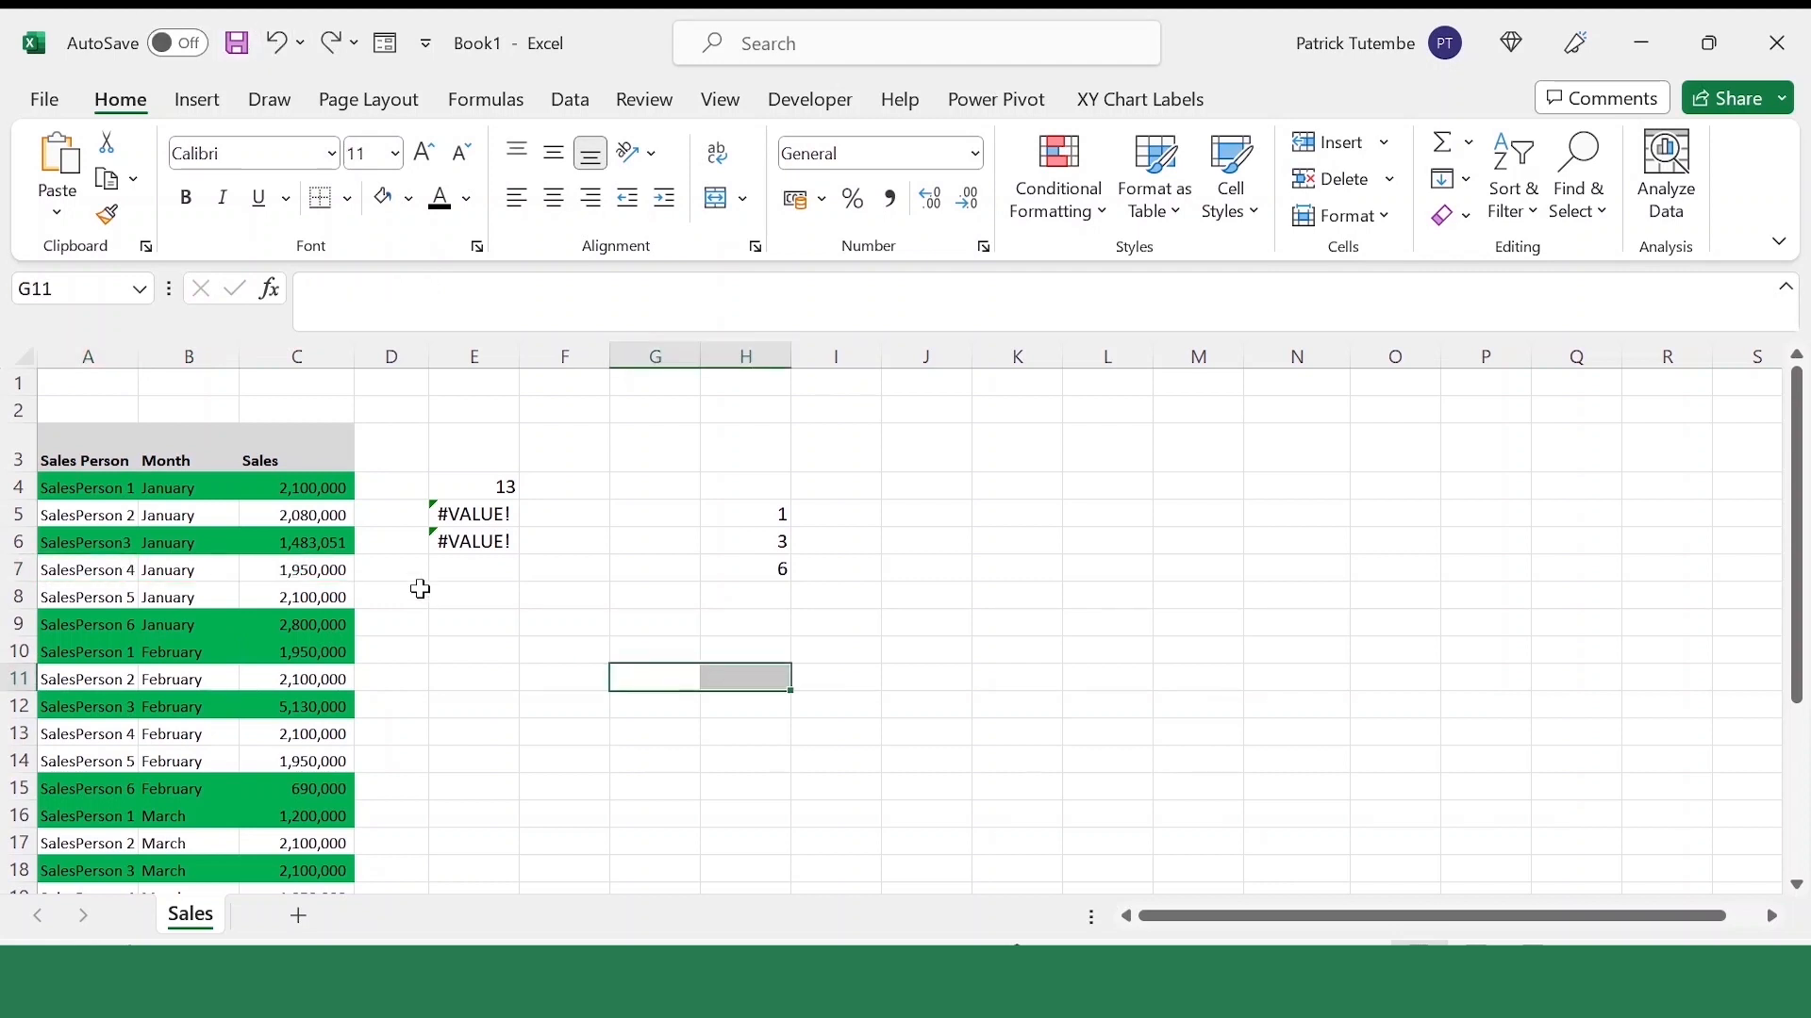
# Convert the lookup numbers in H5:H7 into a table without existing headers
pyautogui.click(740, 596)
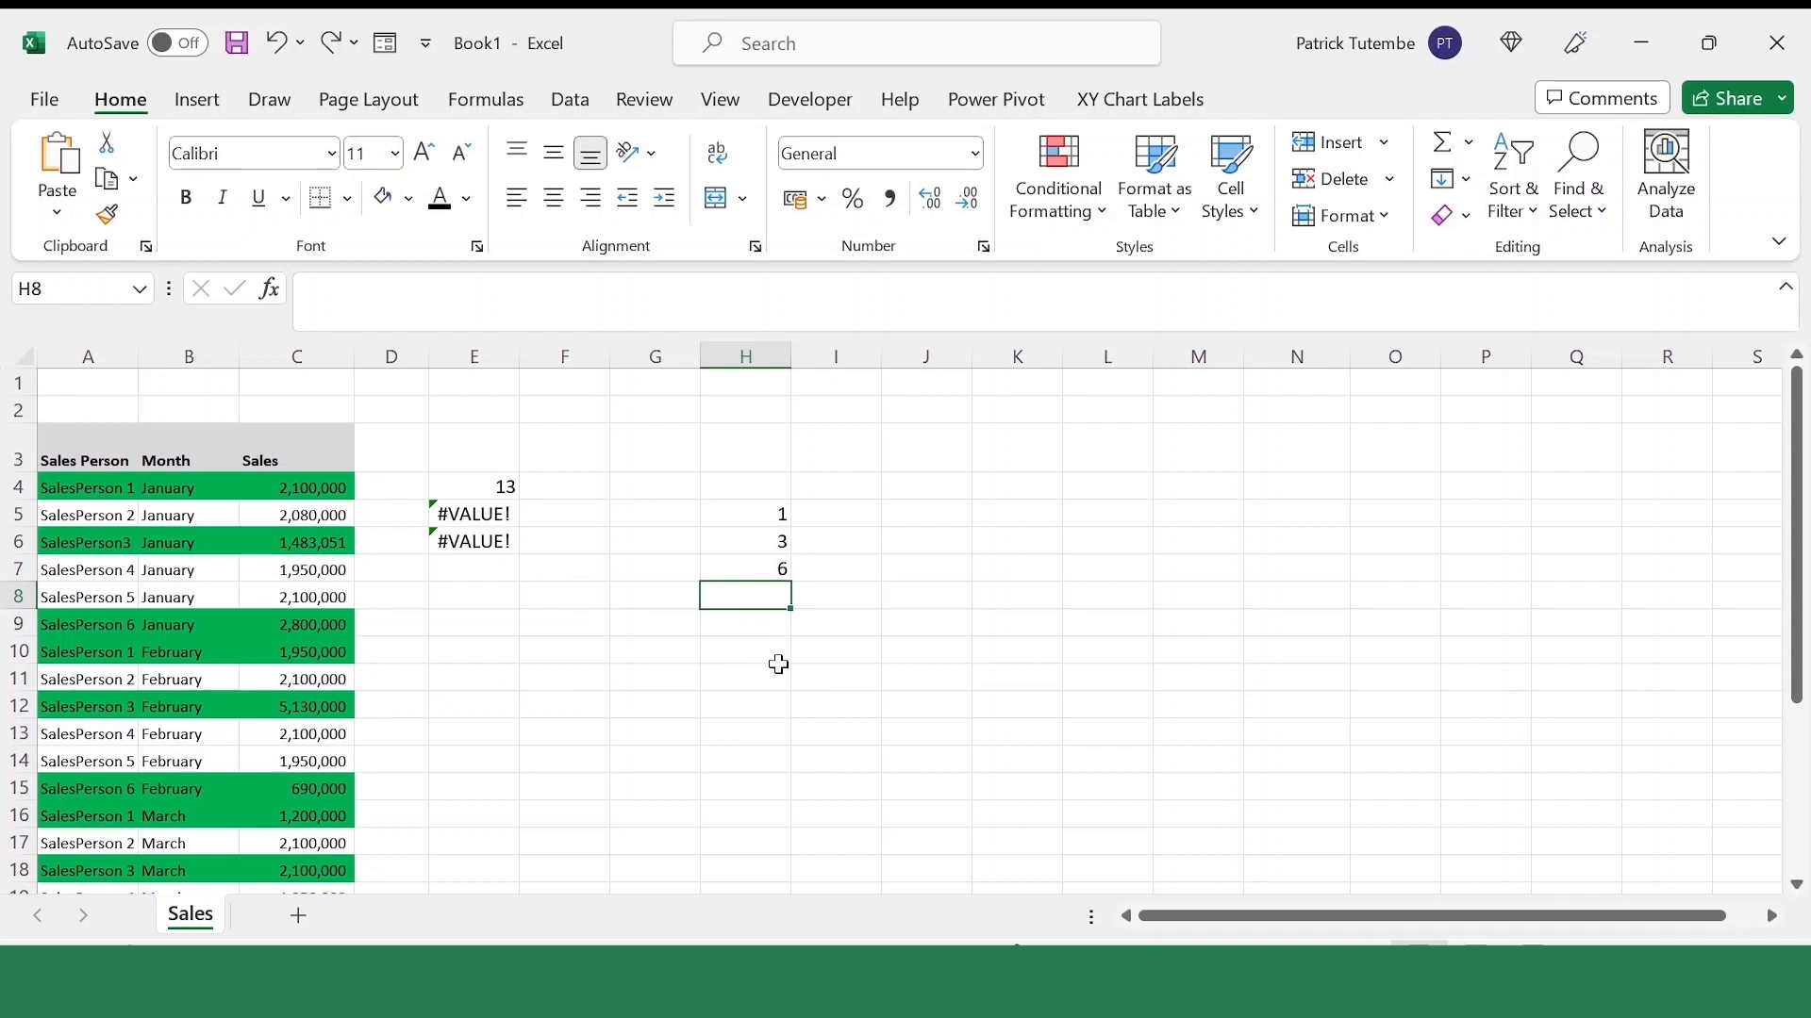
pyautogui.click(894, 539)
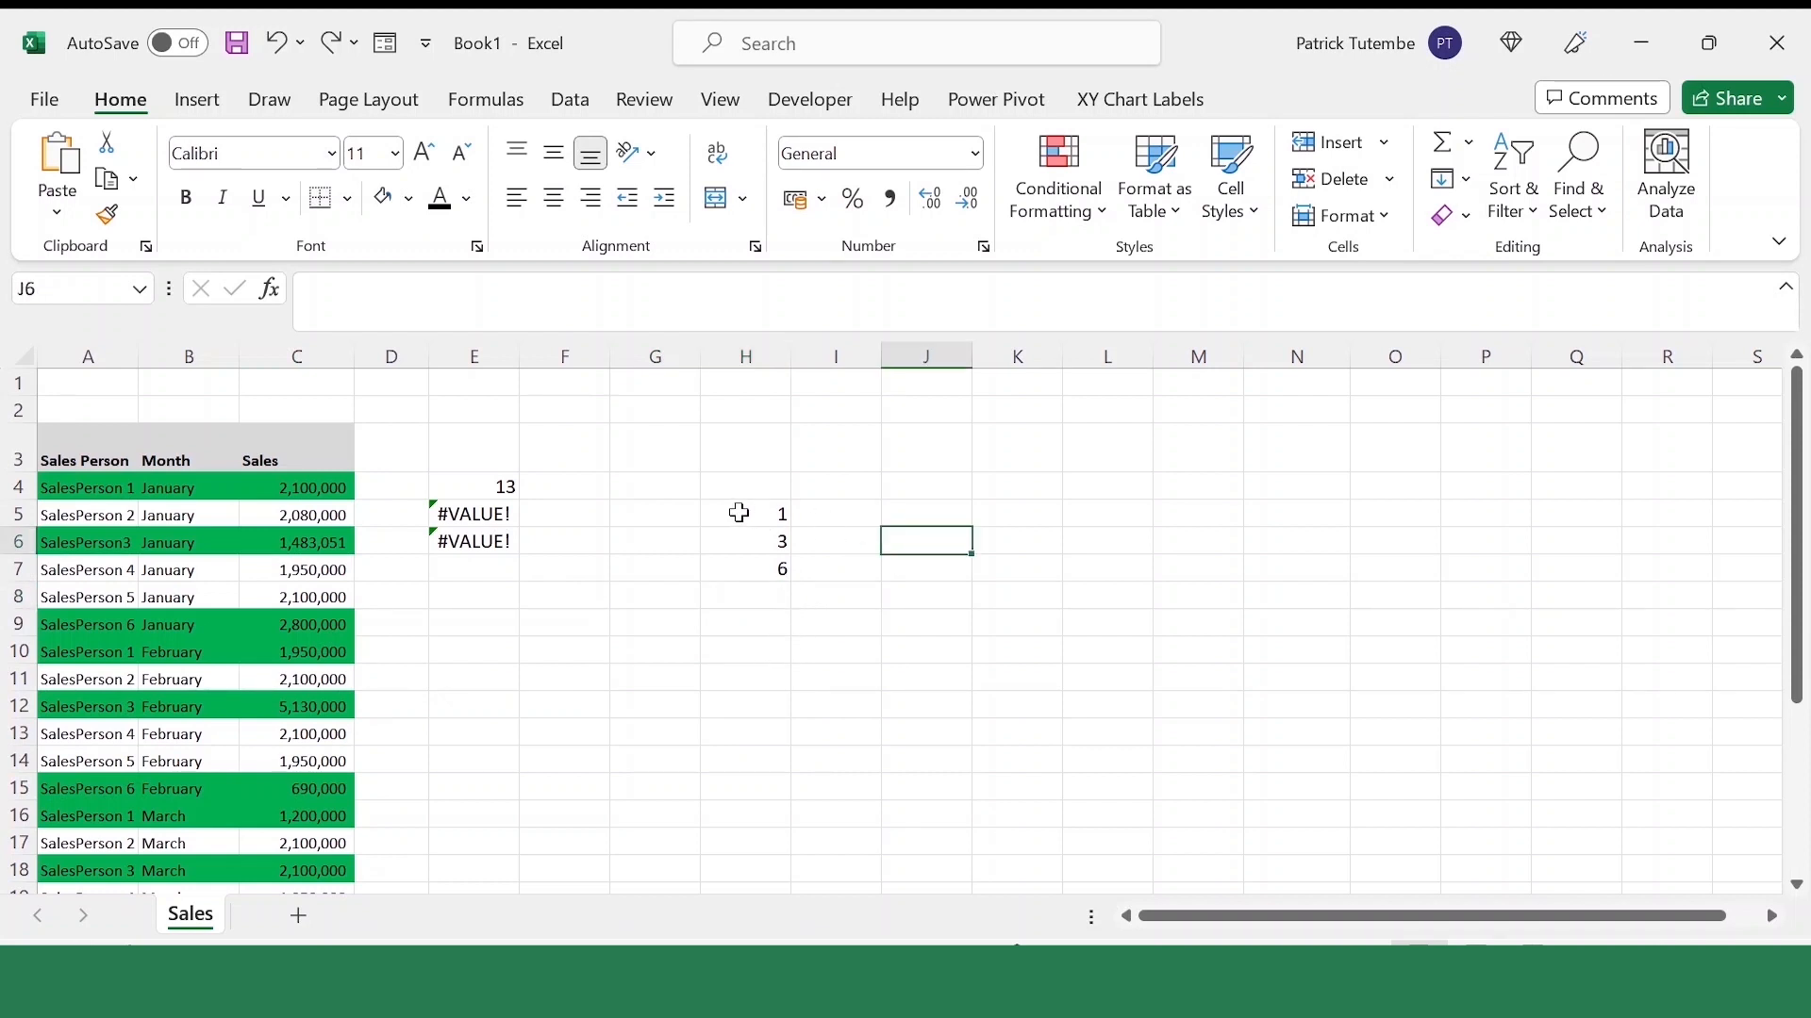
pyautogui.moveTo(739, 512); pyautogui.dragTo(755, 569)
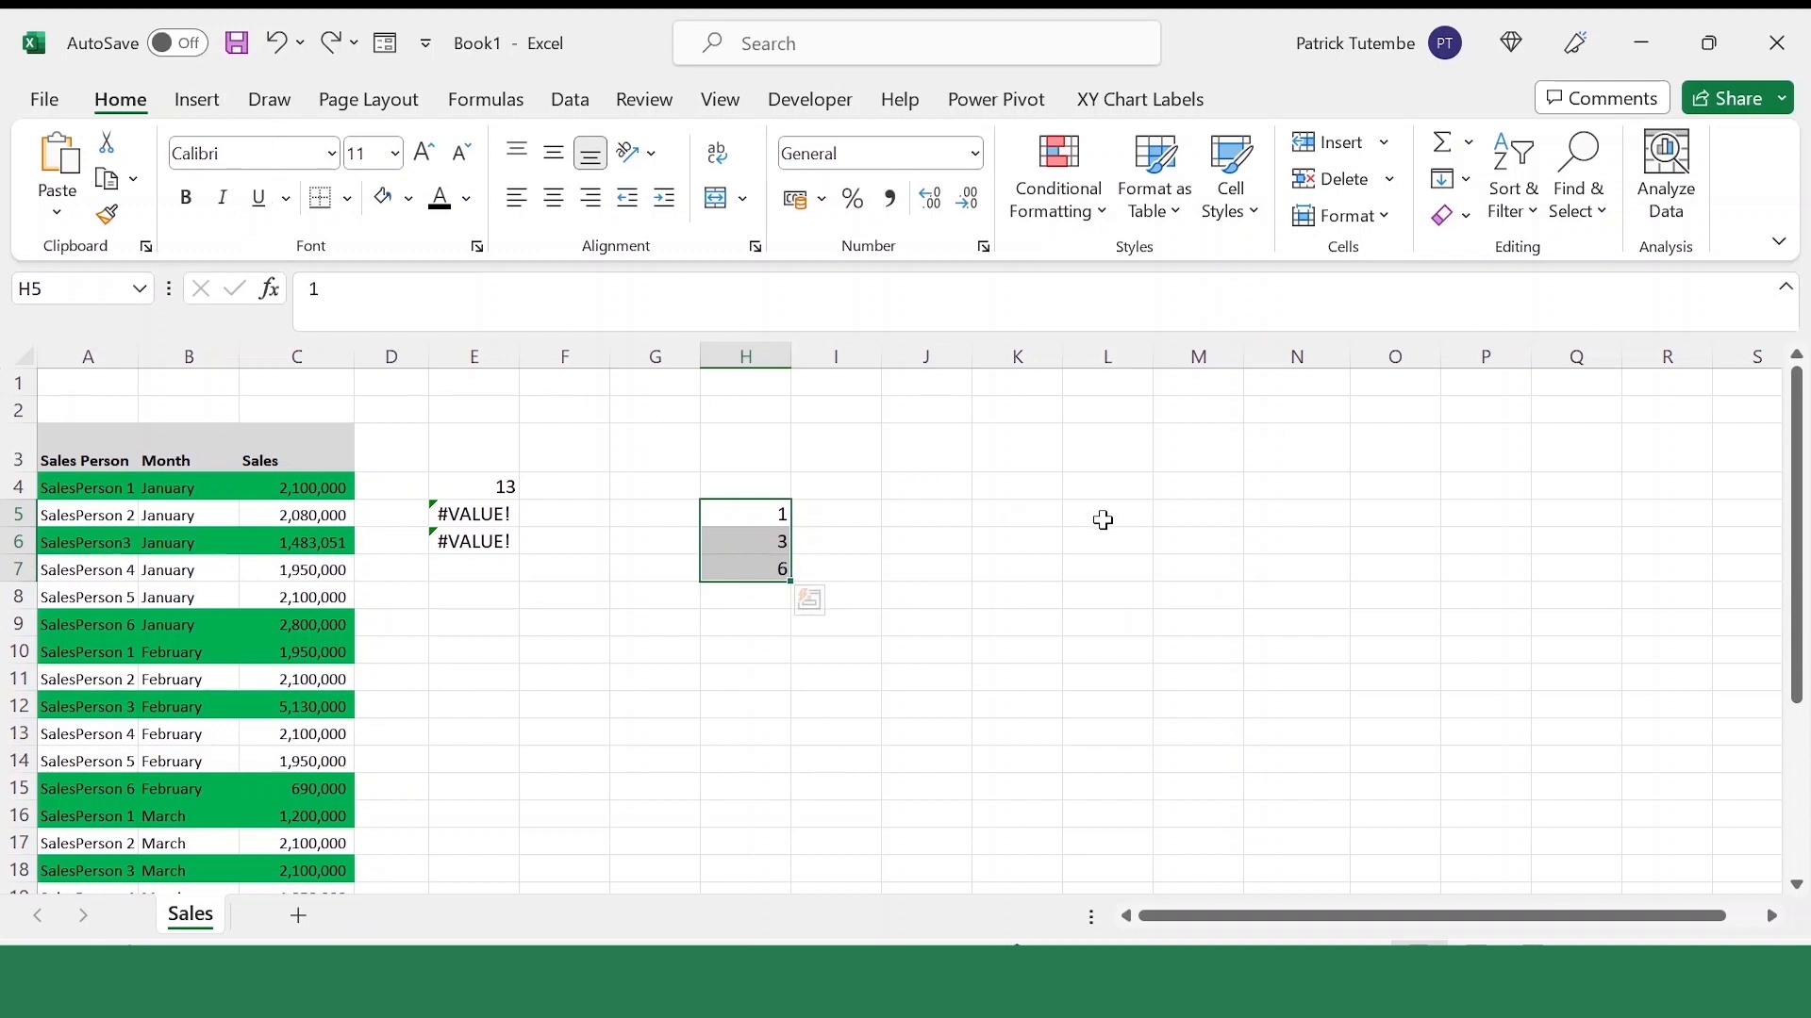
pyautogui.hotkey('ctrl', 't')
pyautogui.click(994, 344)
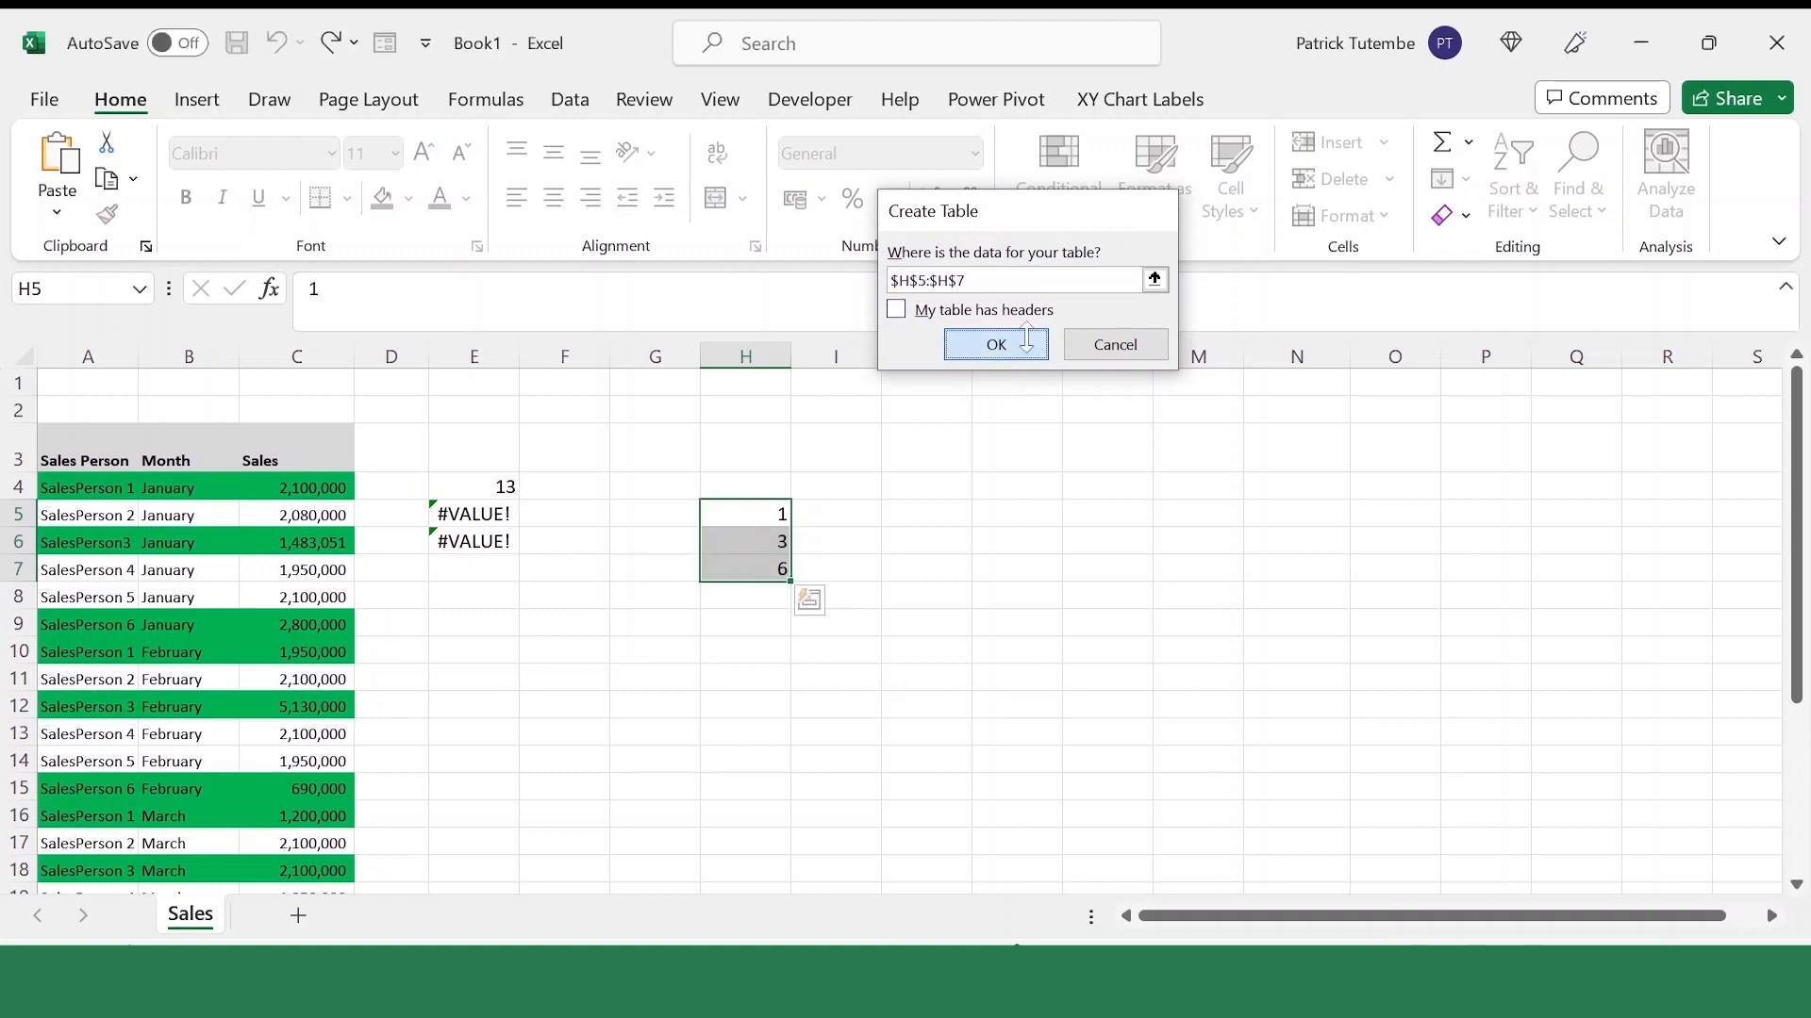
# Add 2 as a new entry below the lookup table and check the SalesPerson 2 January row
pyautogui.click(754, 622)
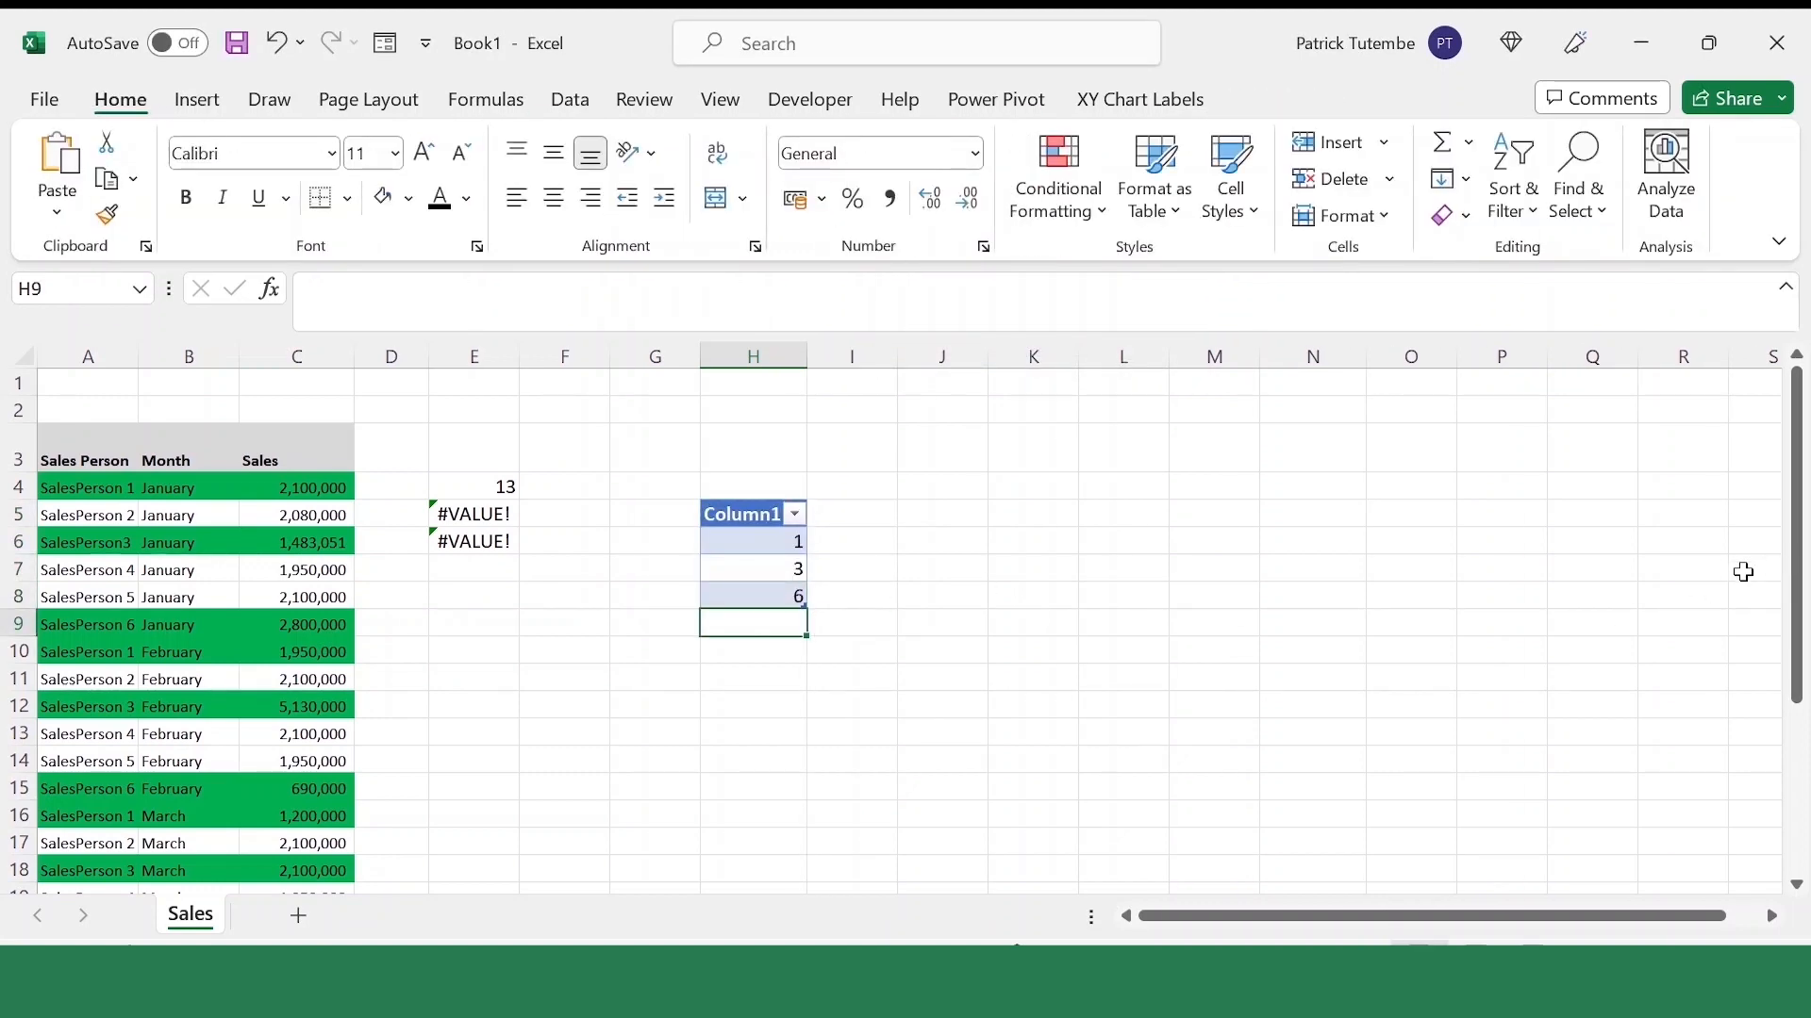
pyautogui.write('2')
pyautogui.press('Return')
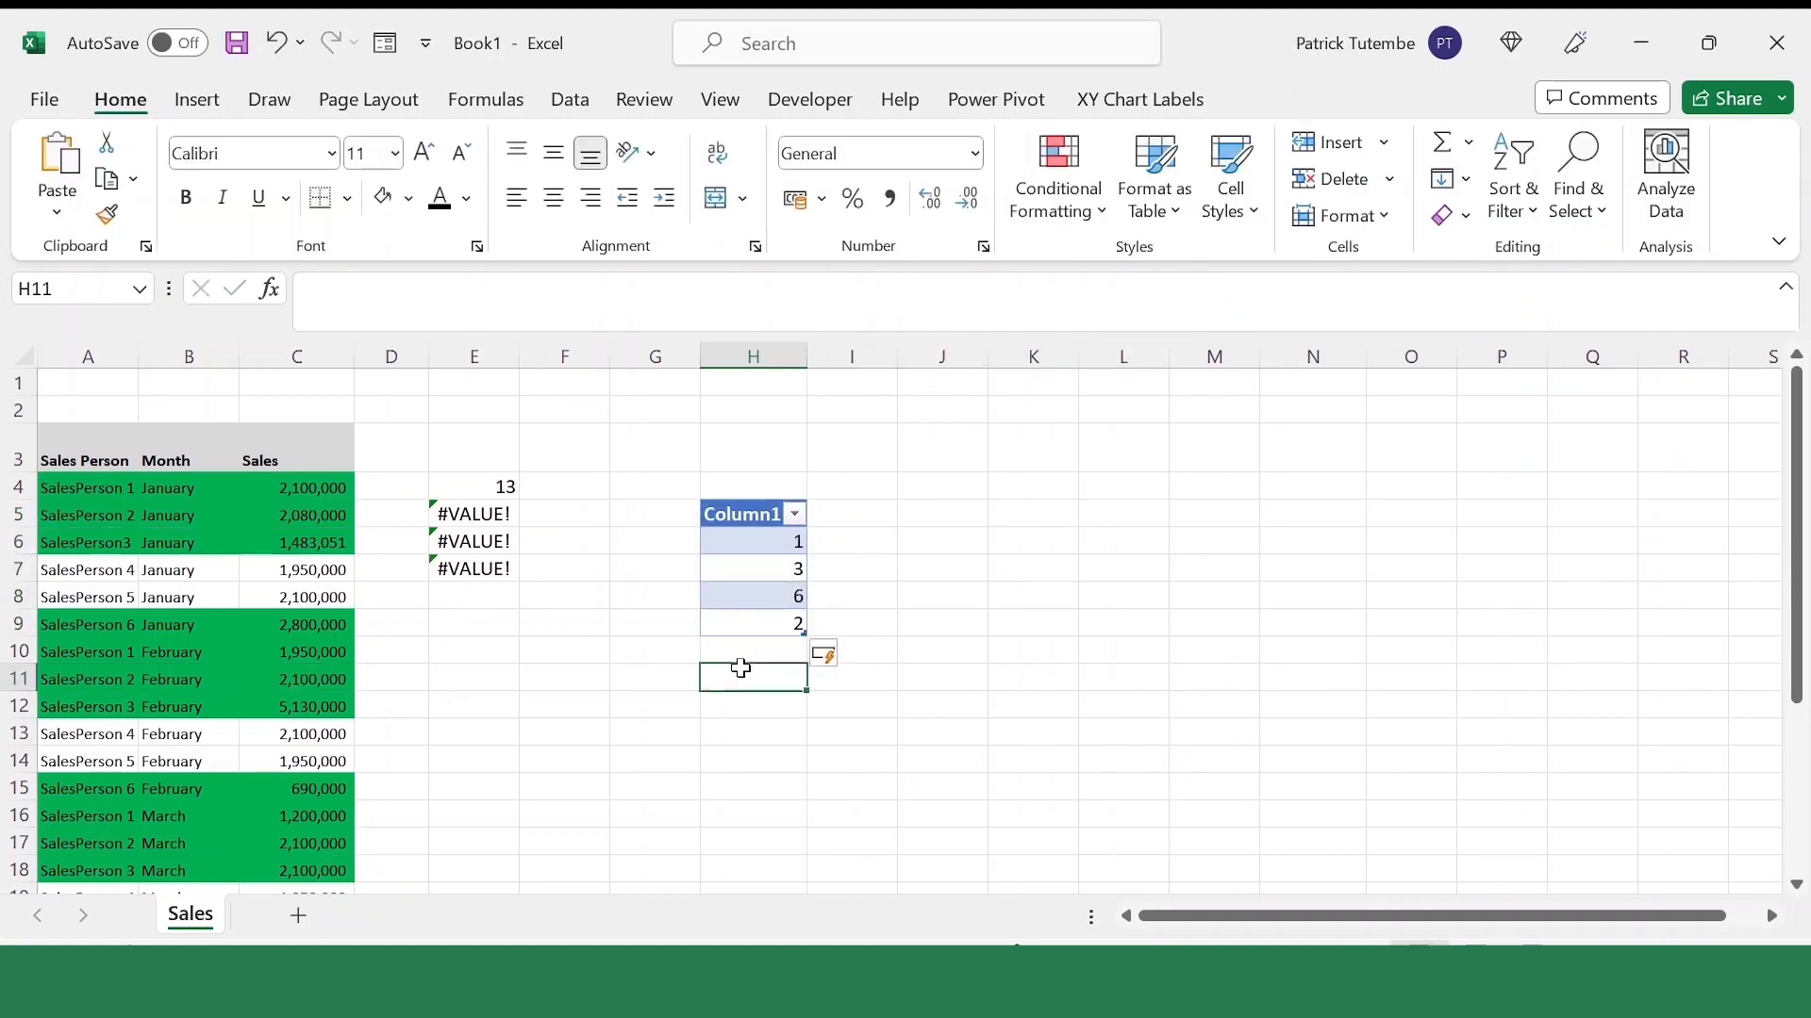
pyautogui.click(750, 625)
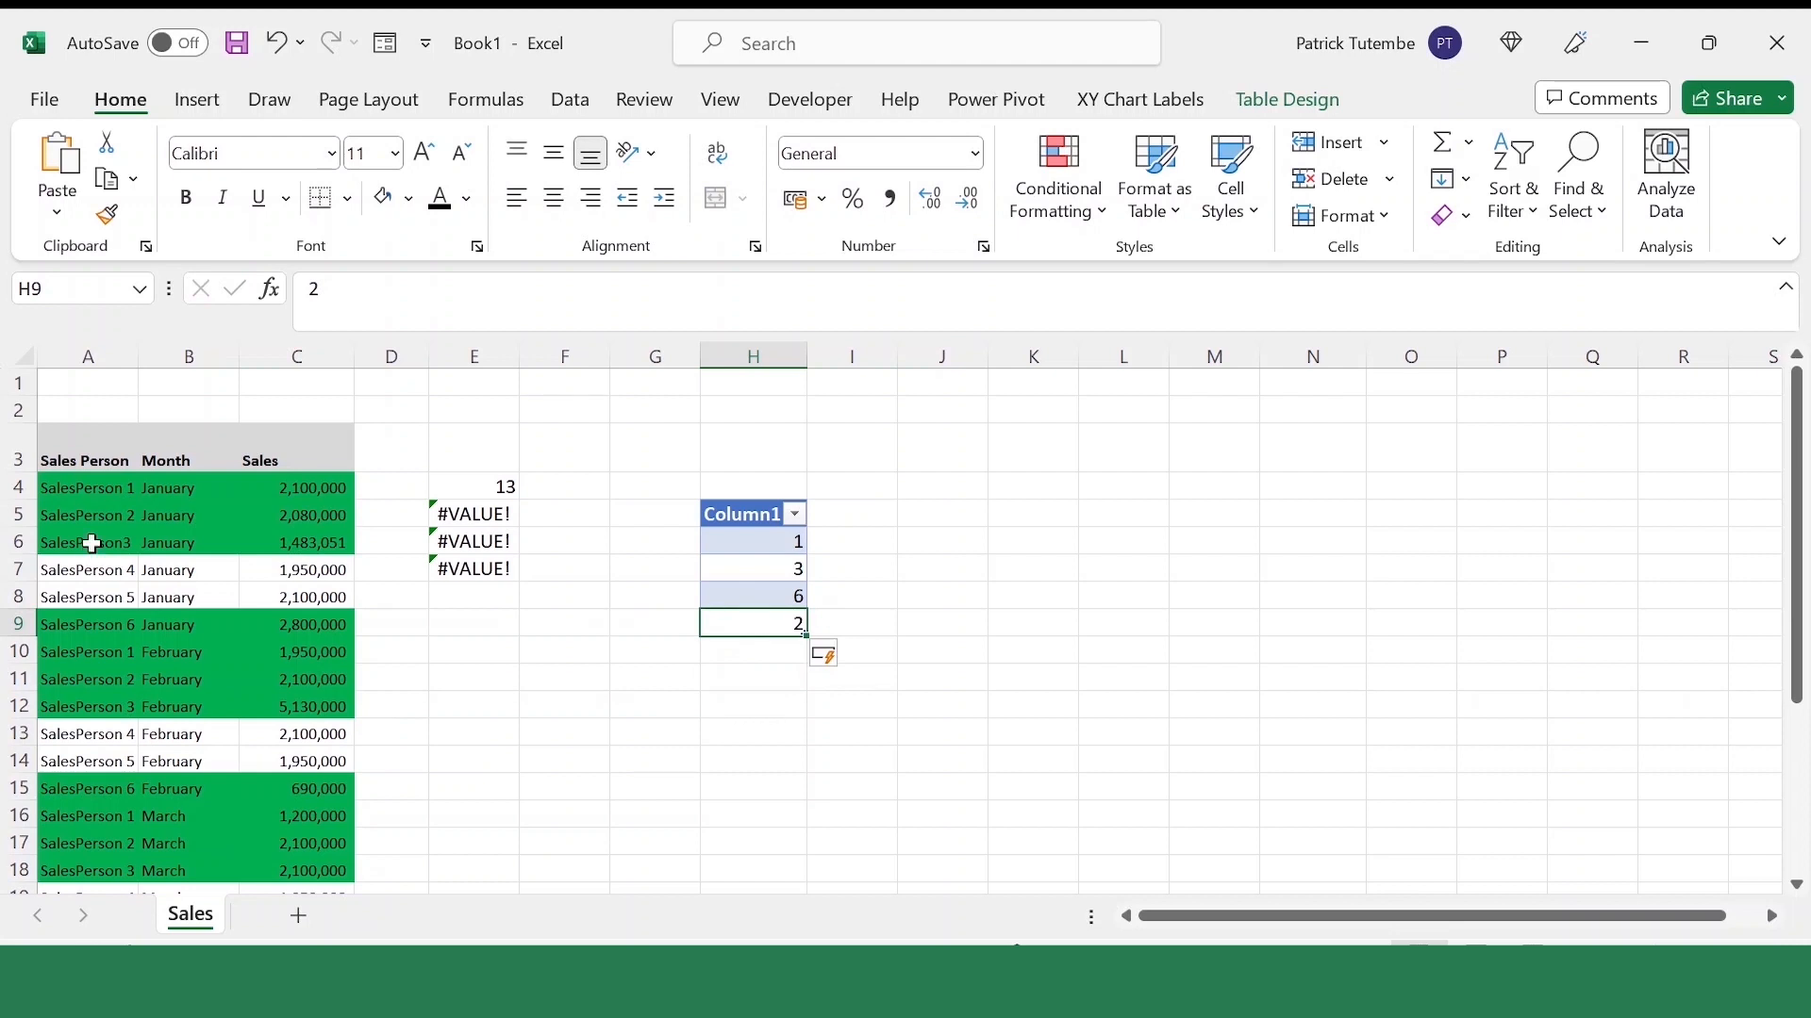
pyautogui.moveTo(52, 517); pyautogui.dragTo(292, 510)
pyautogui.click(148, 525)
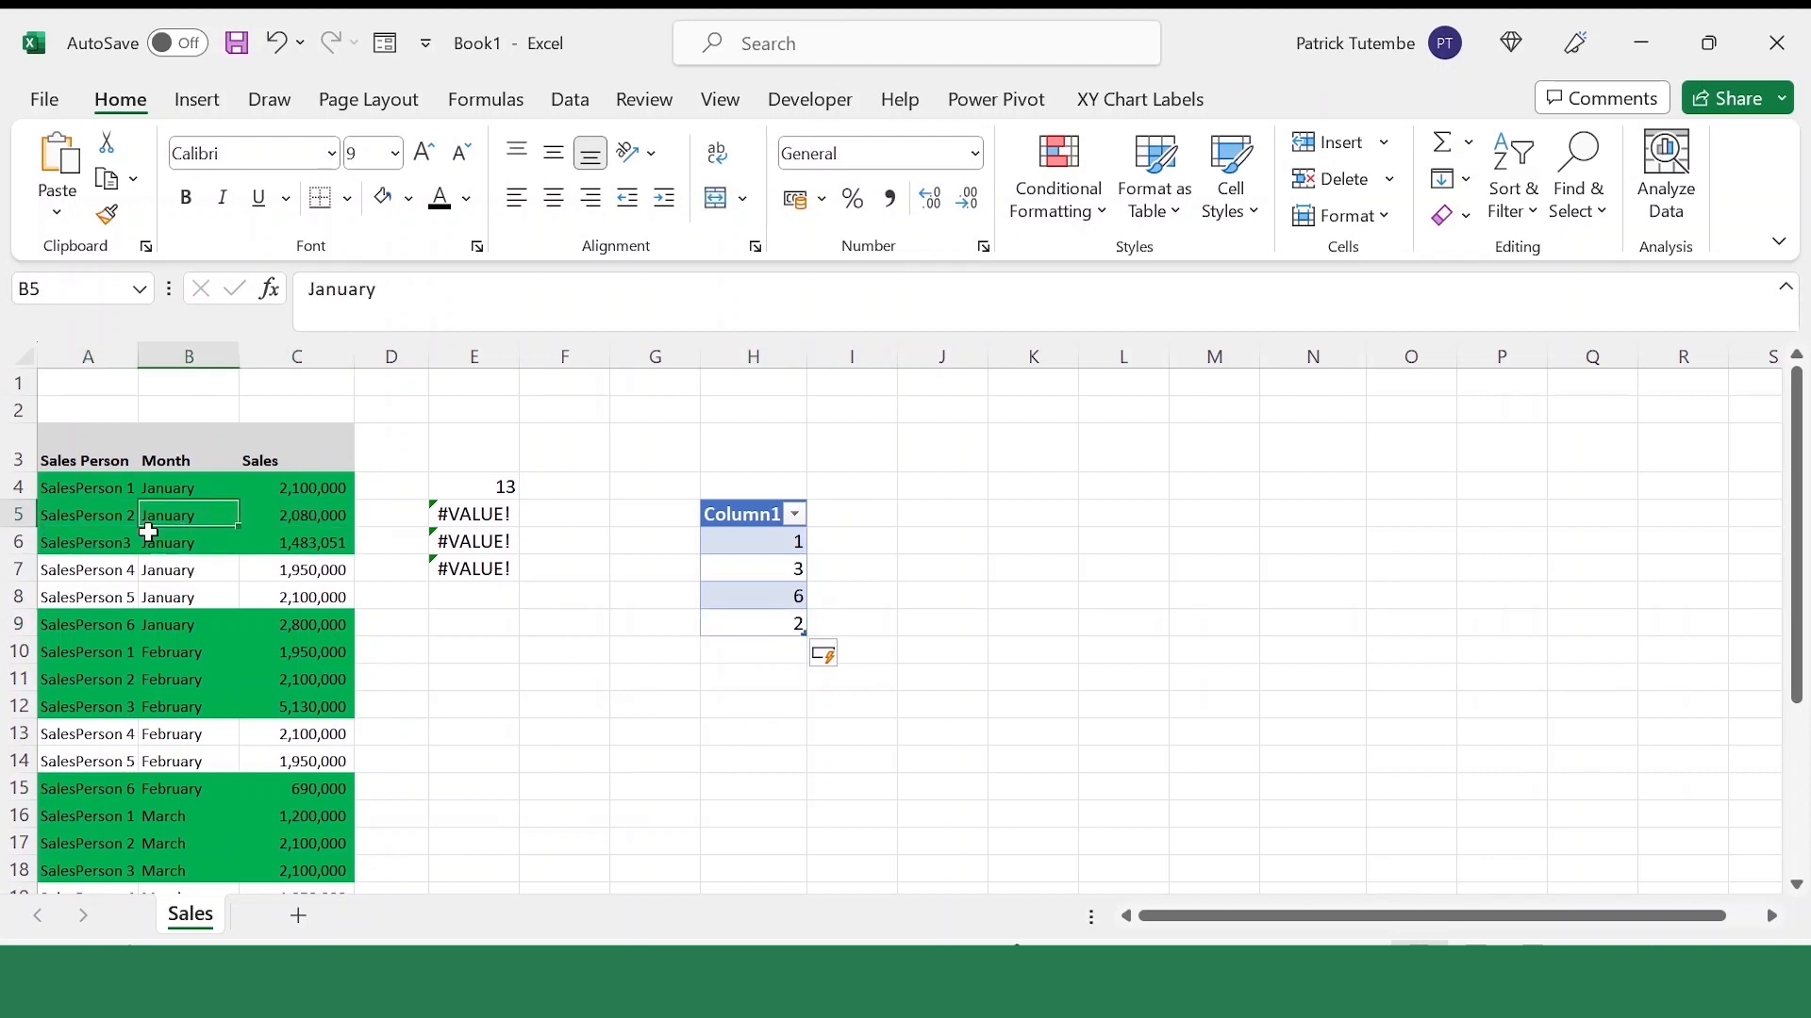
pyautogui.moveTo(66, 517); pyautogui.dragTo(287, 510)
# Extend the lookup table with the numbers 5 and 4 in H10 and H11 and check the sales rows
pyautogui.click(768, 660)
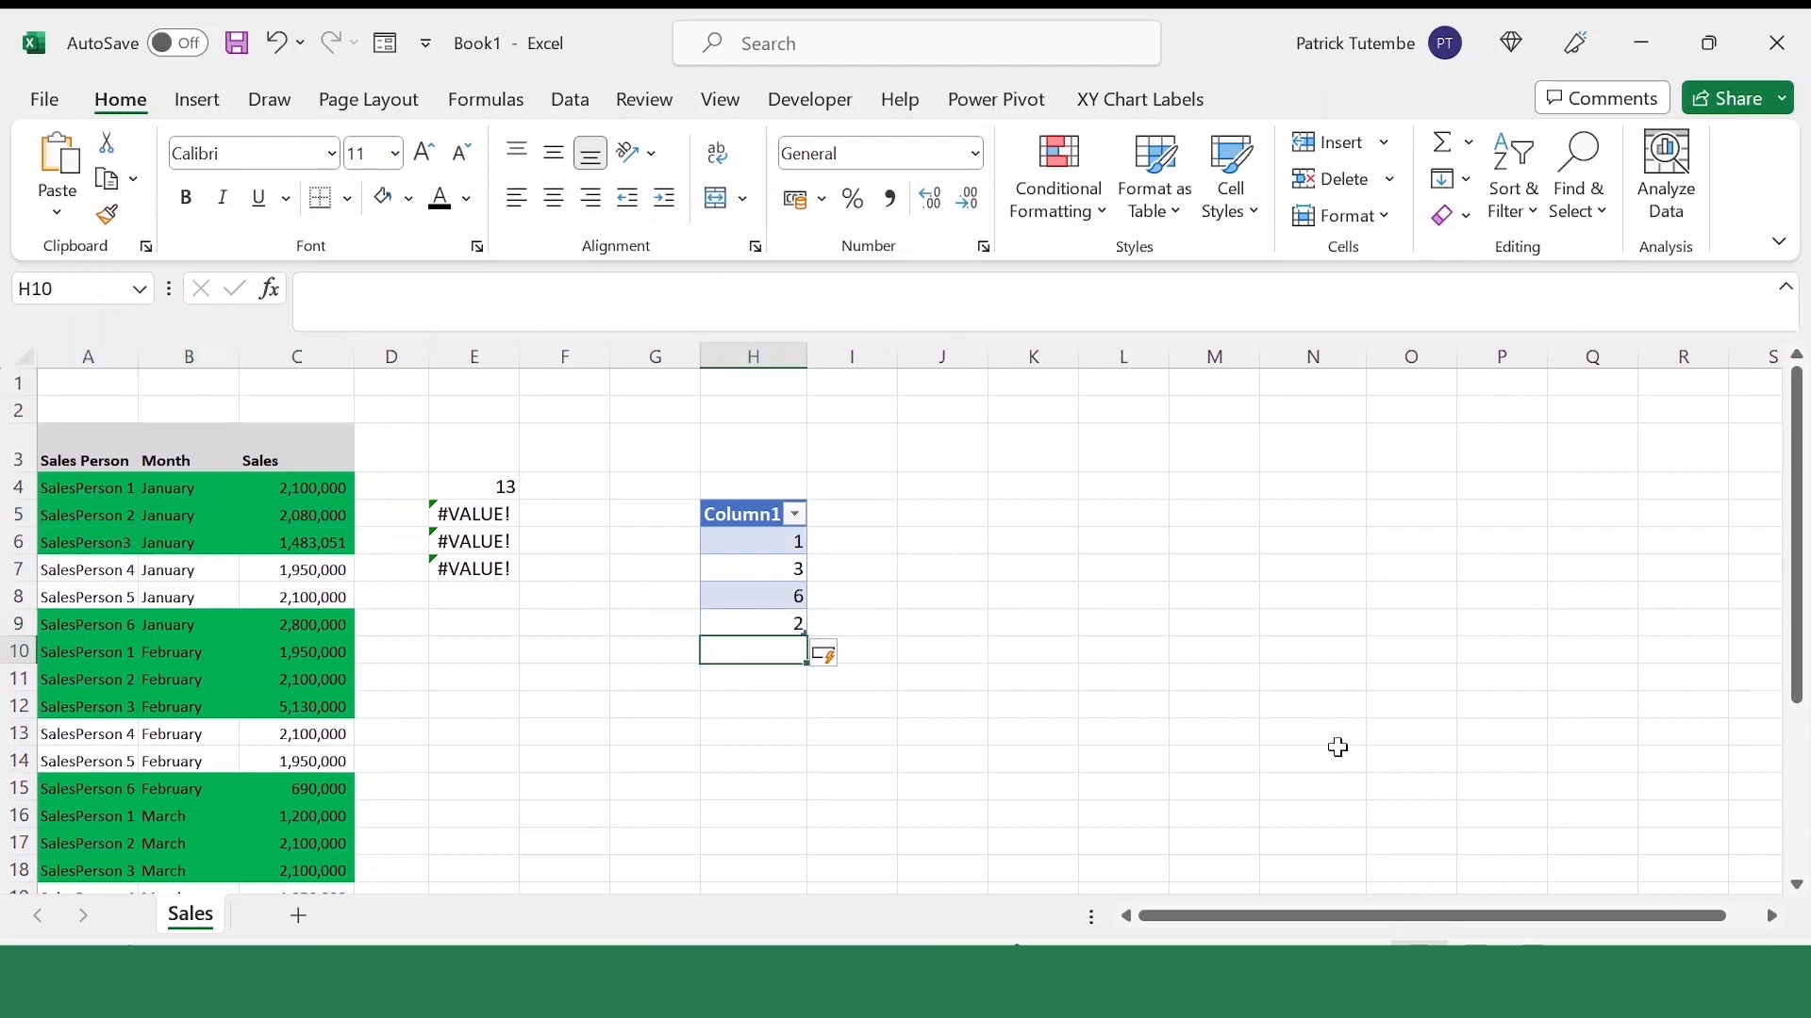
pyautogui.write('5')
pyautogui.press('Return')
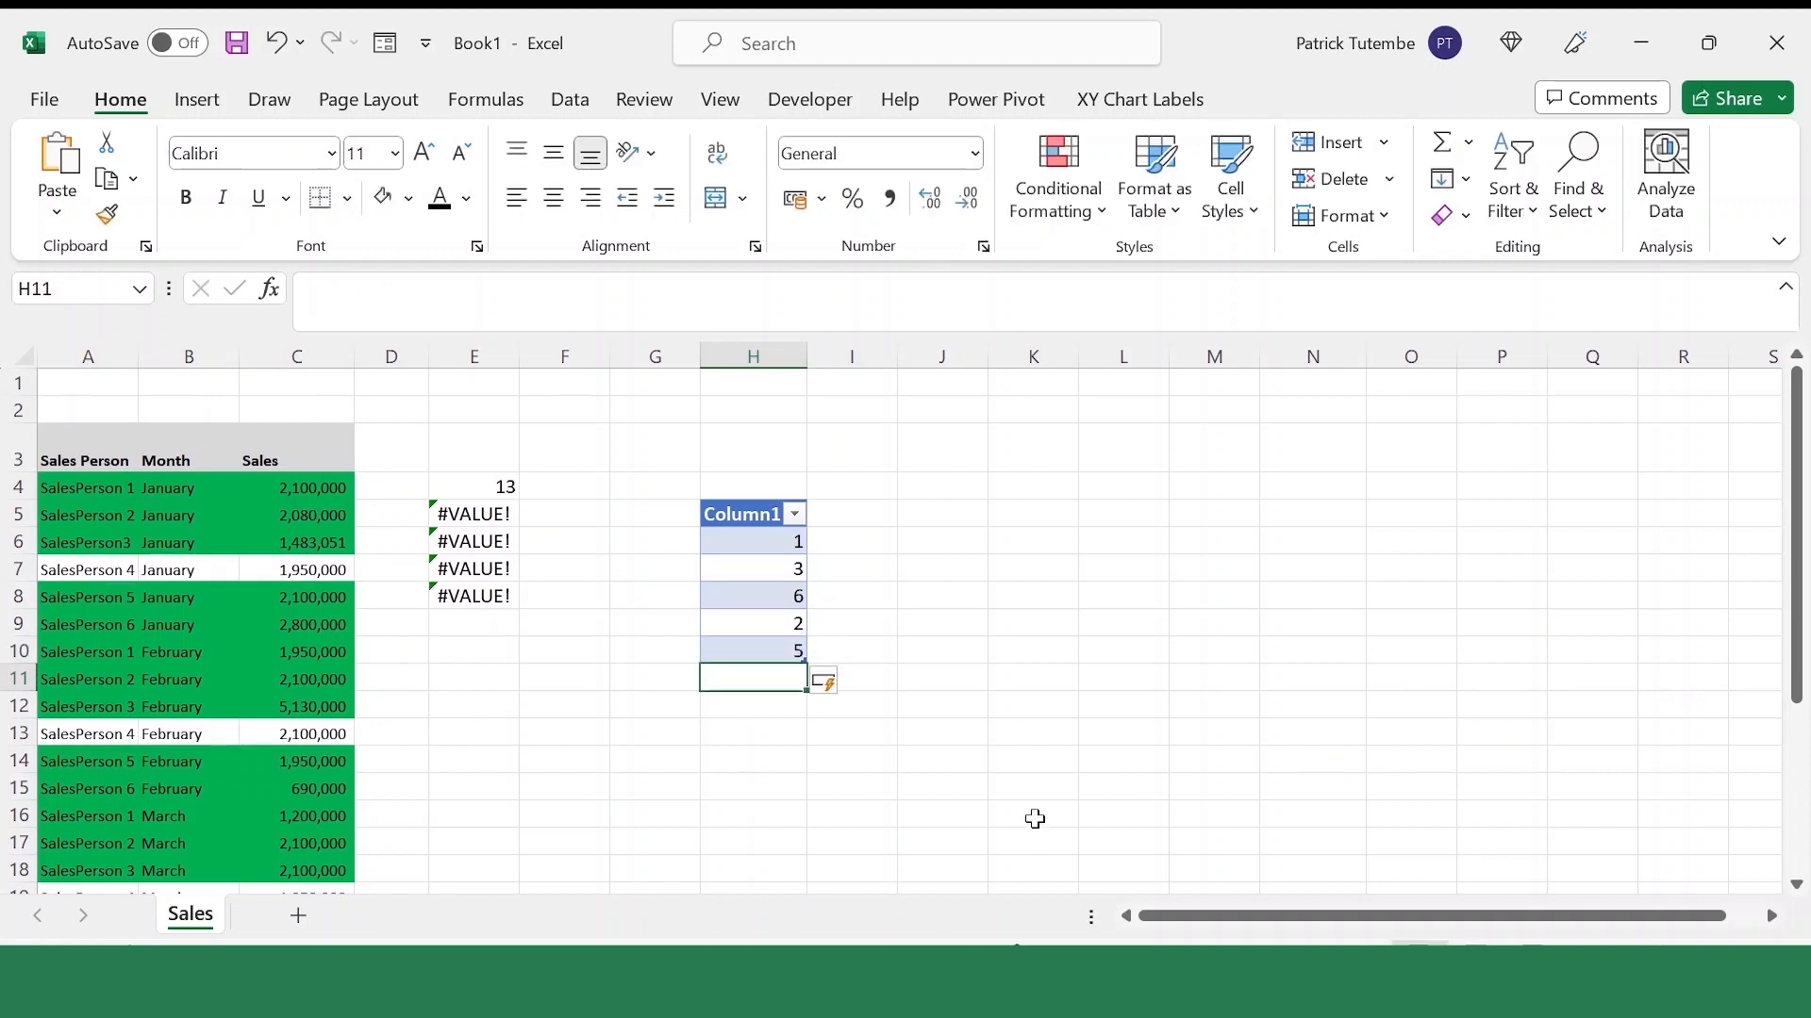
pyautogui.write('4')
pyautogui.press('Return')
pyautogui.click(773, 675)
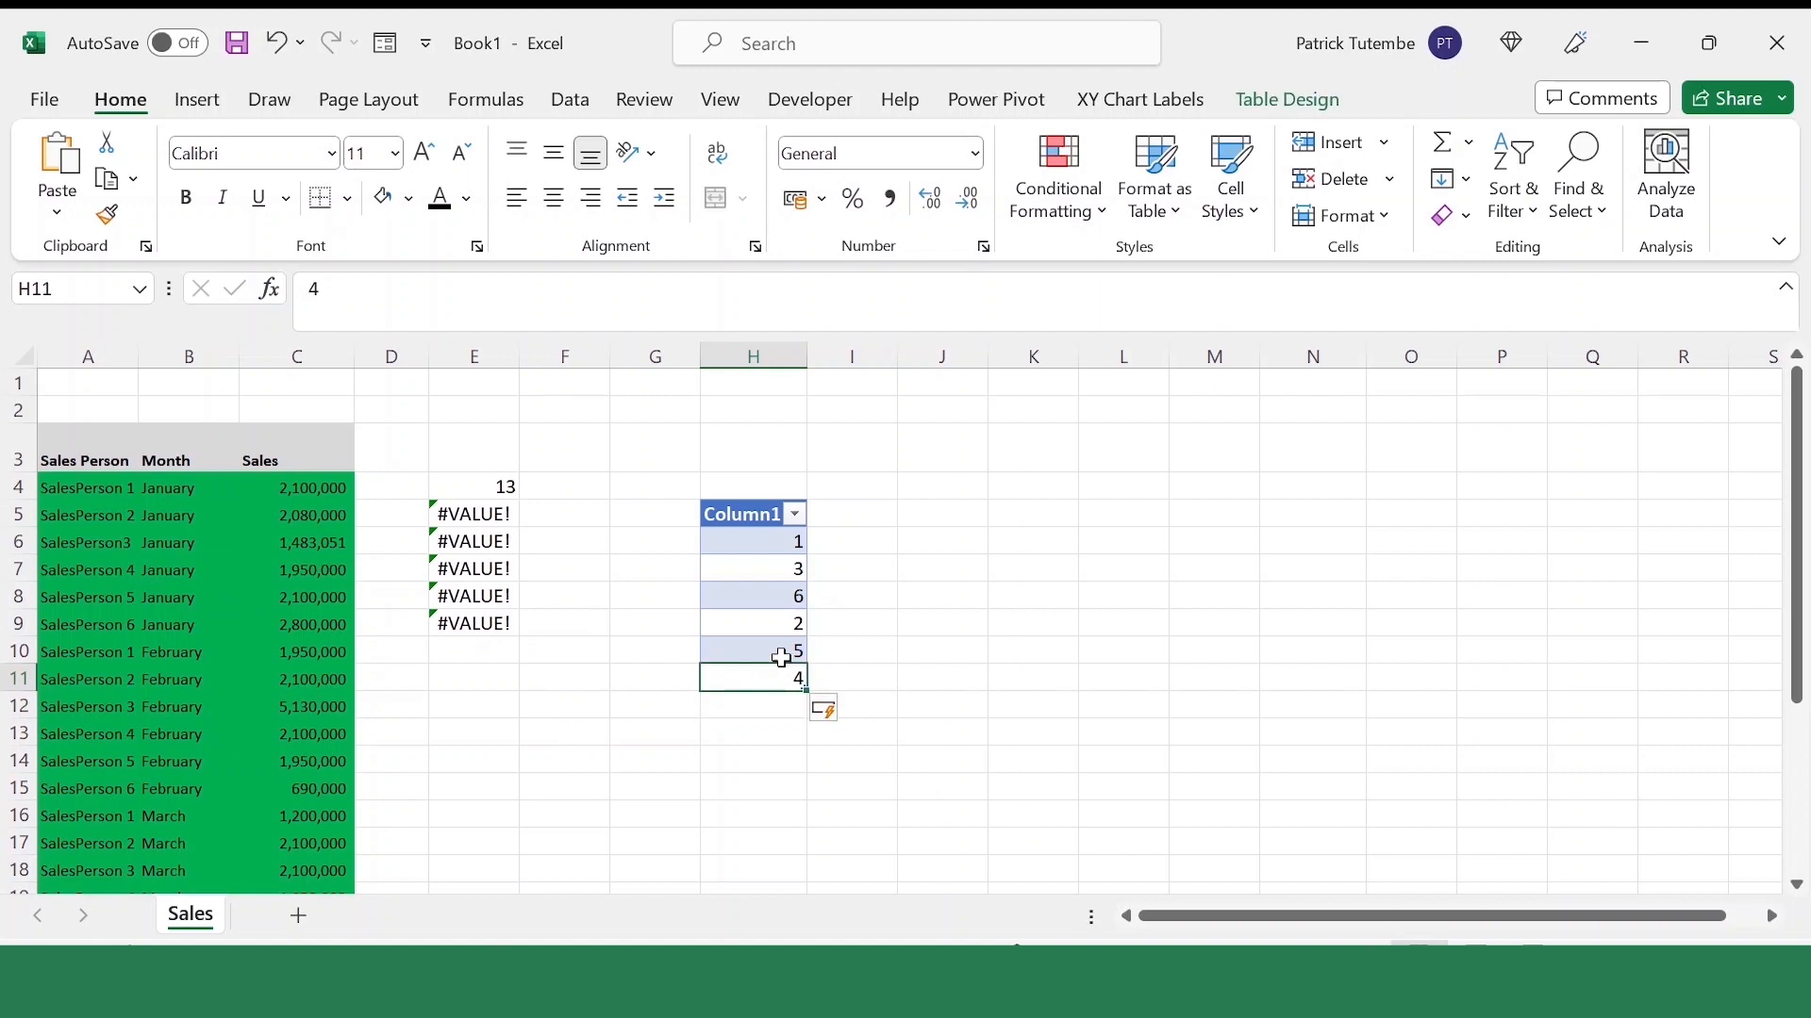
pyautogui.scroll(-1, 256, 712)
pyautogui.scroll(1, 256, 712)
# Test the rule by clearing the 6 in cell H8 of the lookup table, and undo the deletion
pyautogui.click(703, 595)
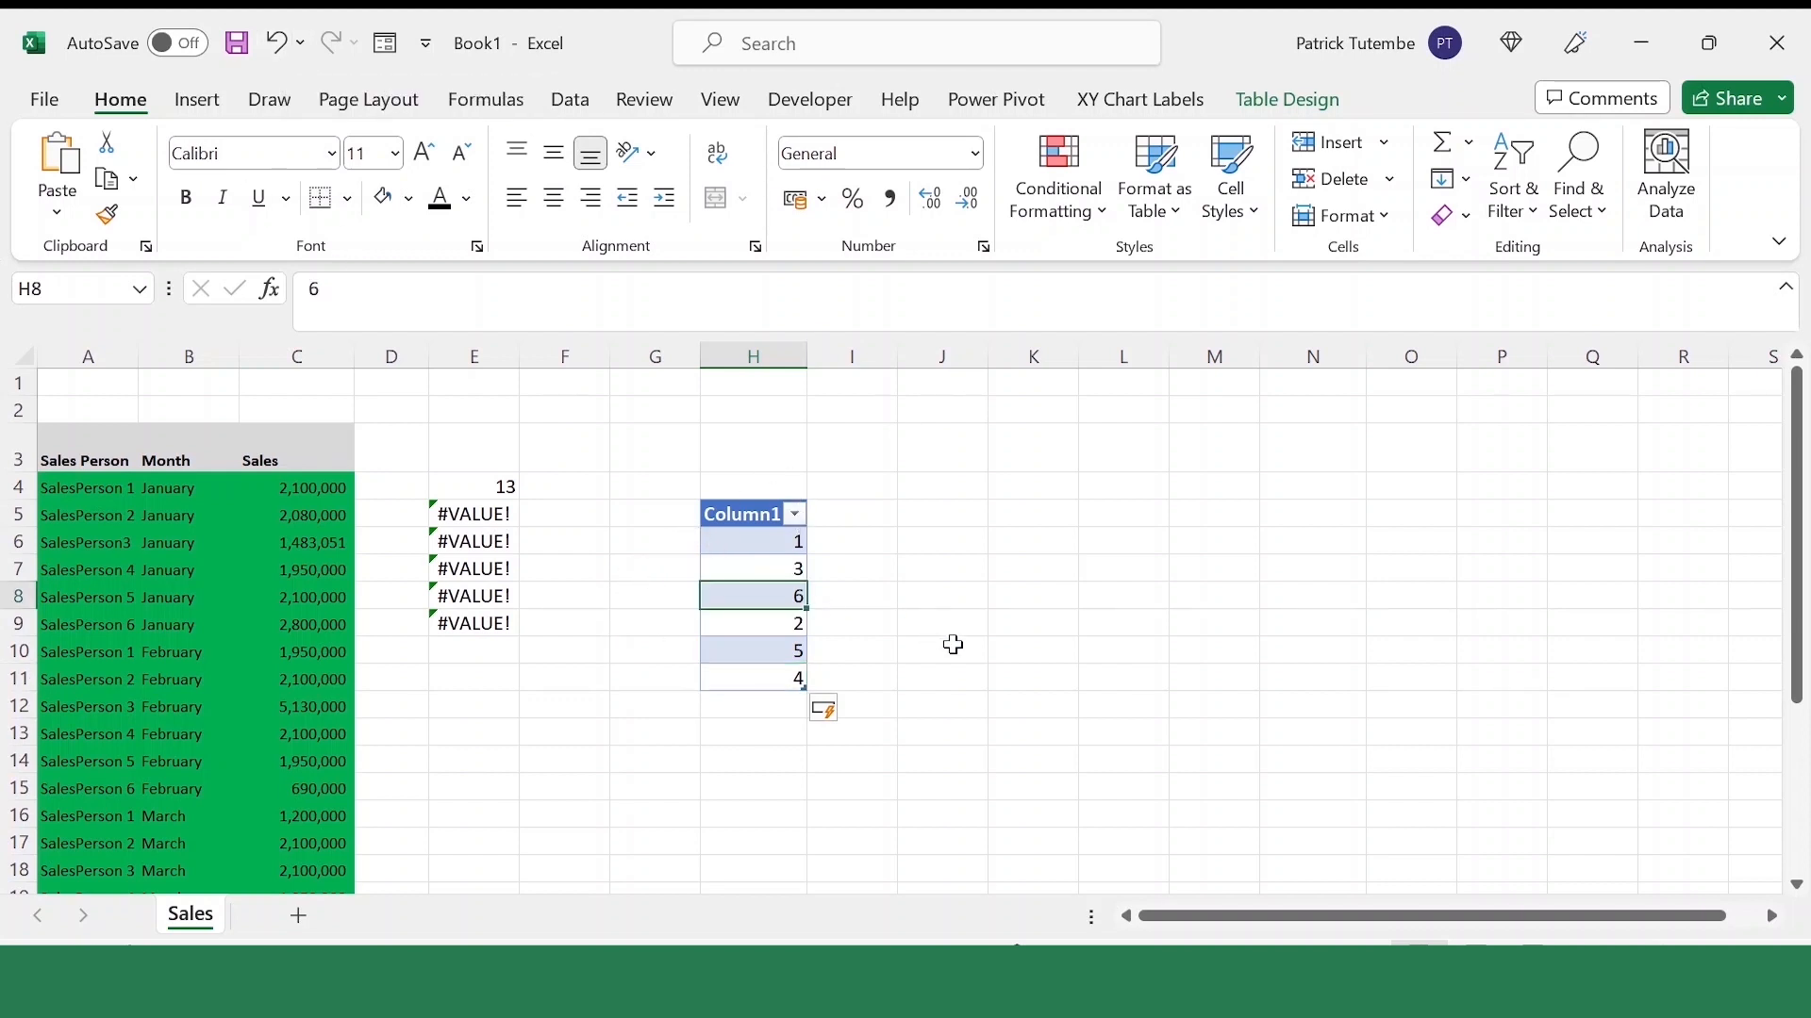
pyautogui.press('Delete')
pyautogui.press('Down')
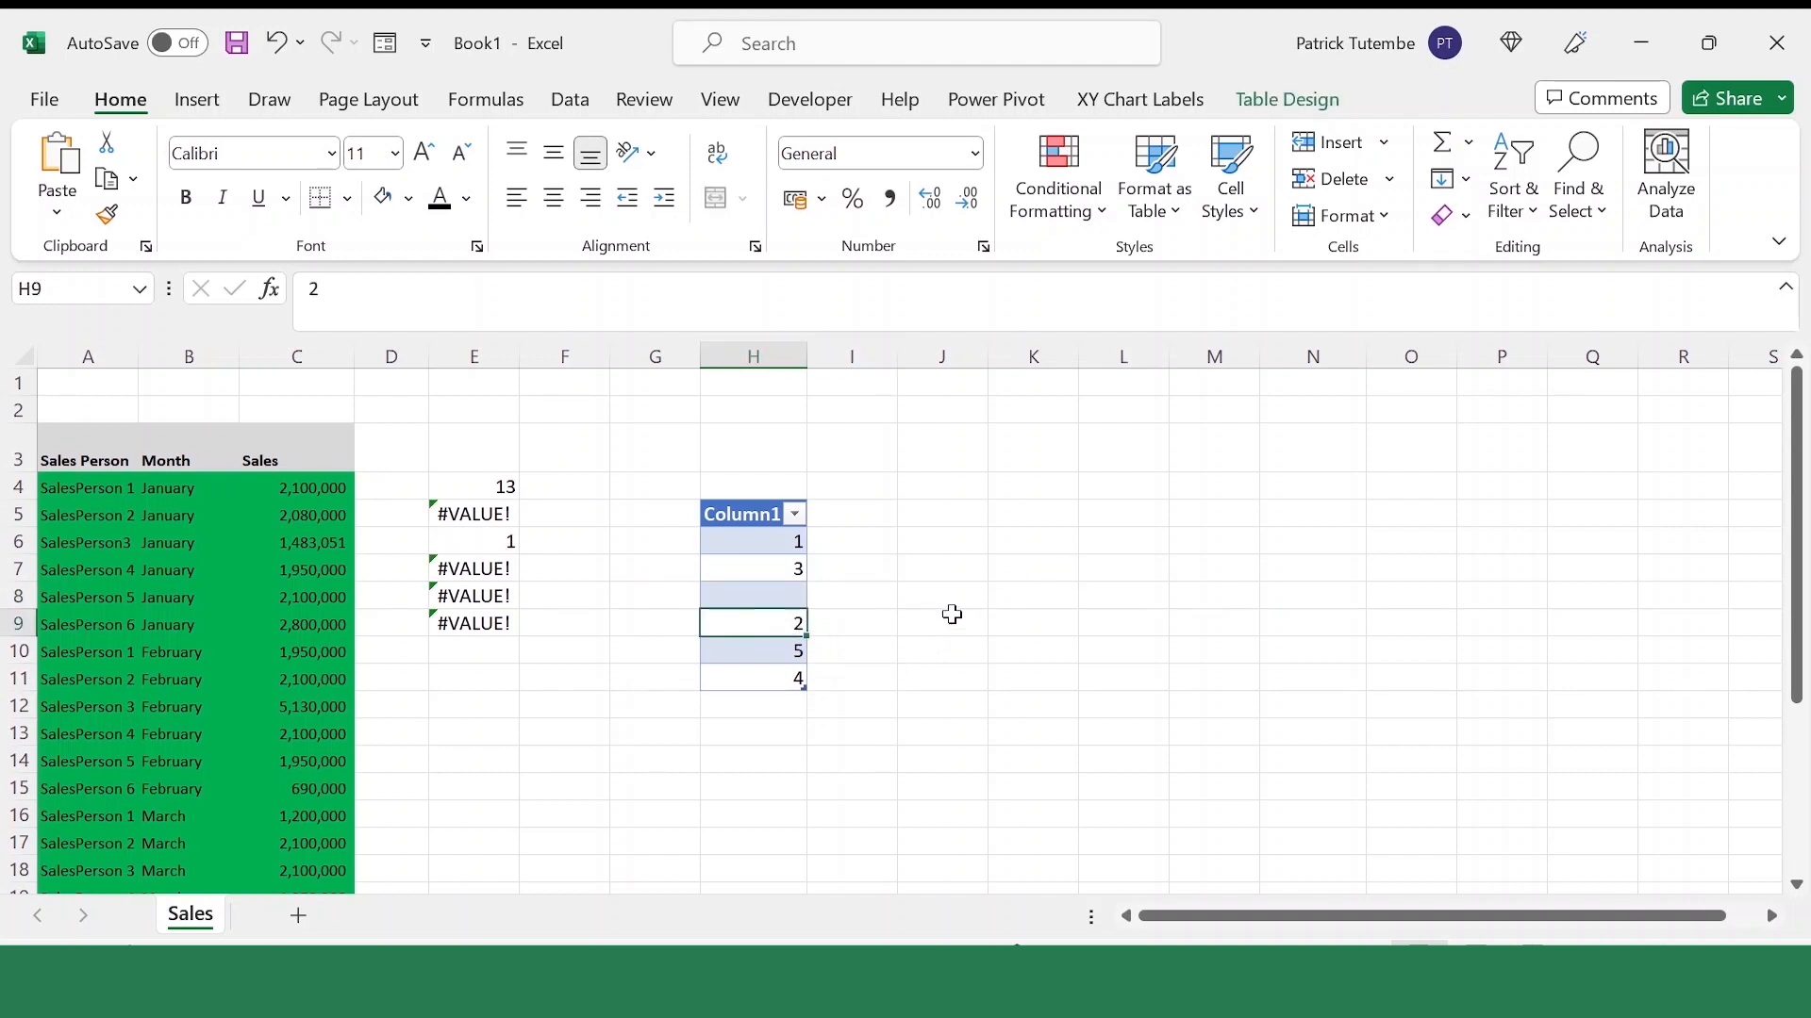
pyautogui.click(279, 45)
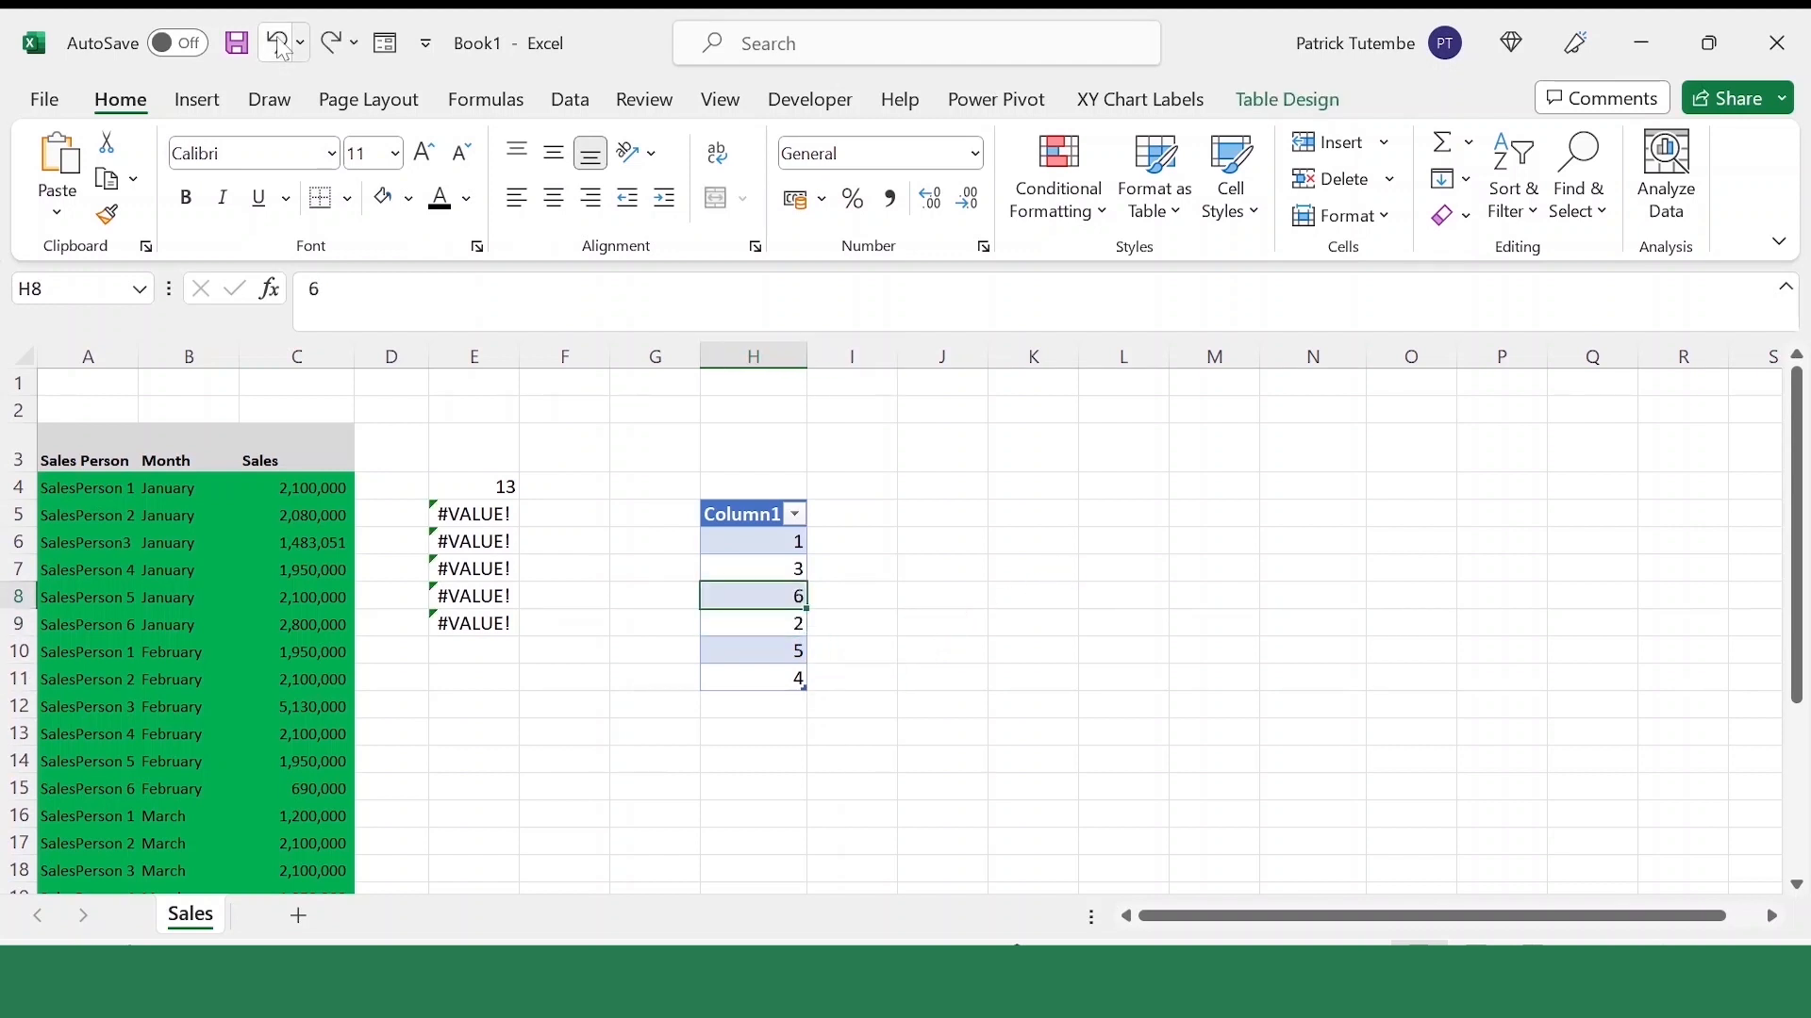
# Undo the additions of 4, 5 and 2 to the lookup table
pyautogui.click(279, 45)
pyautogui.click(280, 46)
pyautogui.click(279, 45)
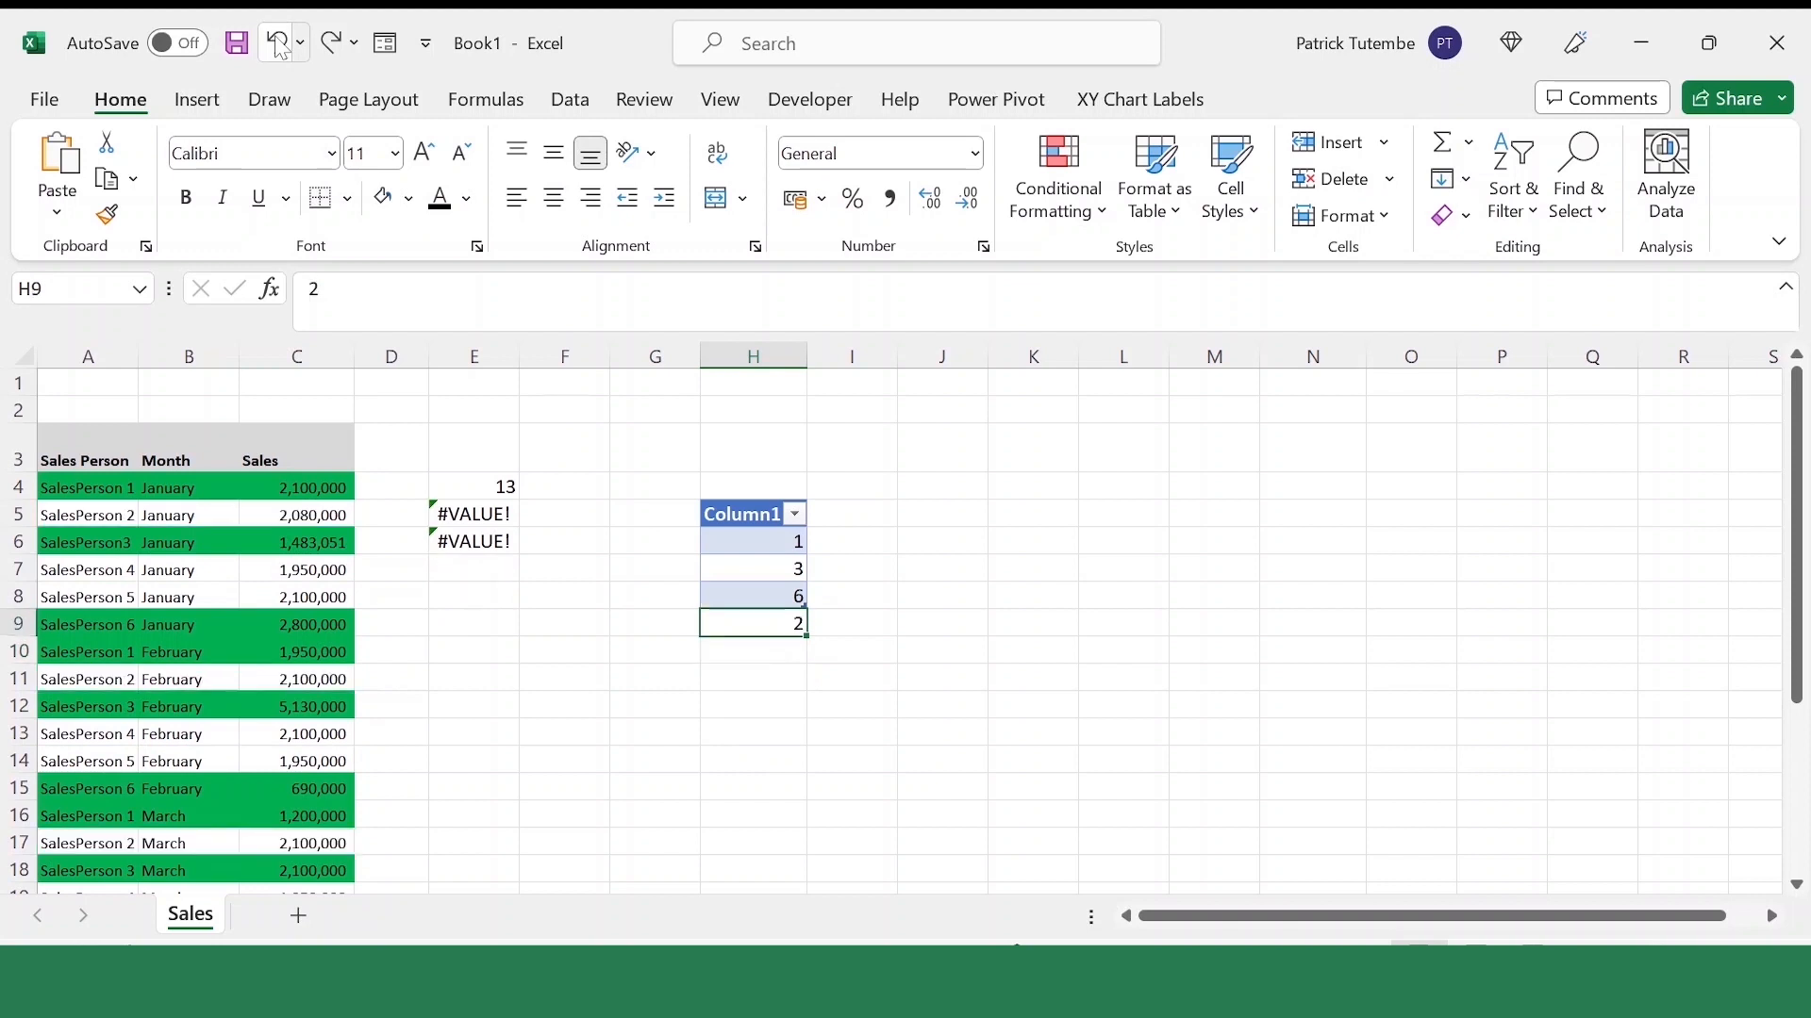
pyautogui.click(789, 545)
pyautogui.click(768, 626)
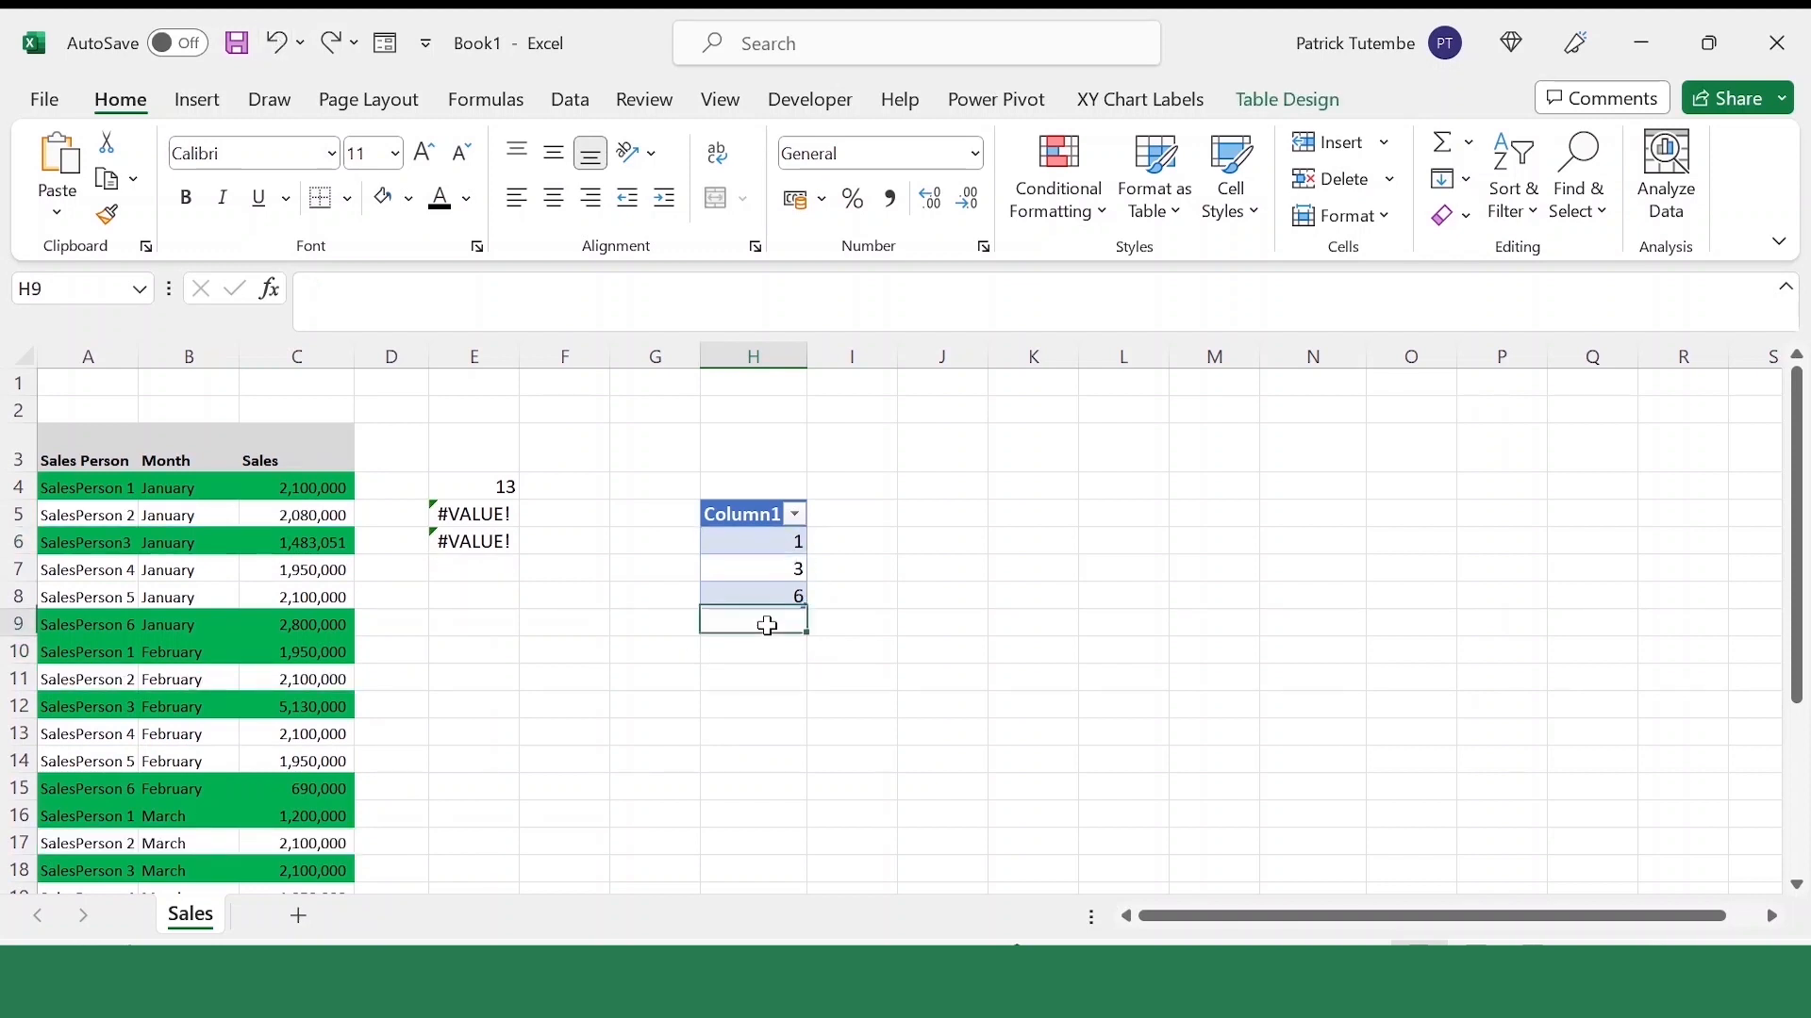
# Compare the highlighted sales records with the numbers in the lookup table, starting with the SalesPerson 1 row
pyautogui.scroll(-4, 741, 594)
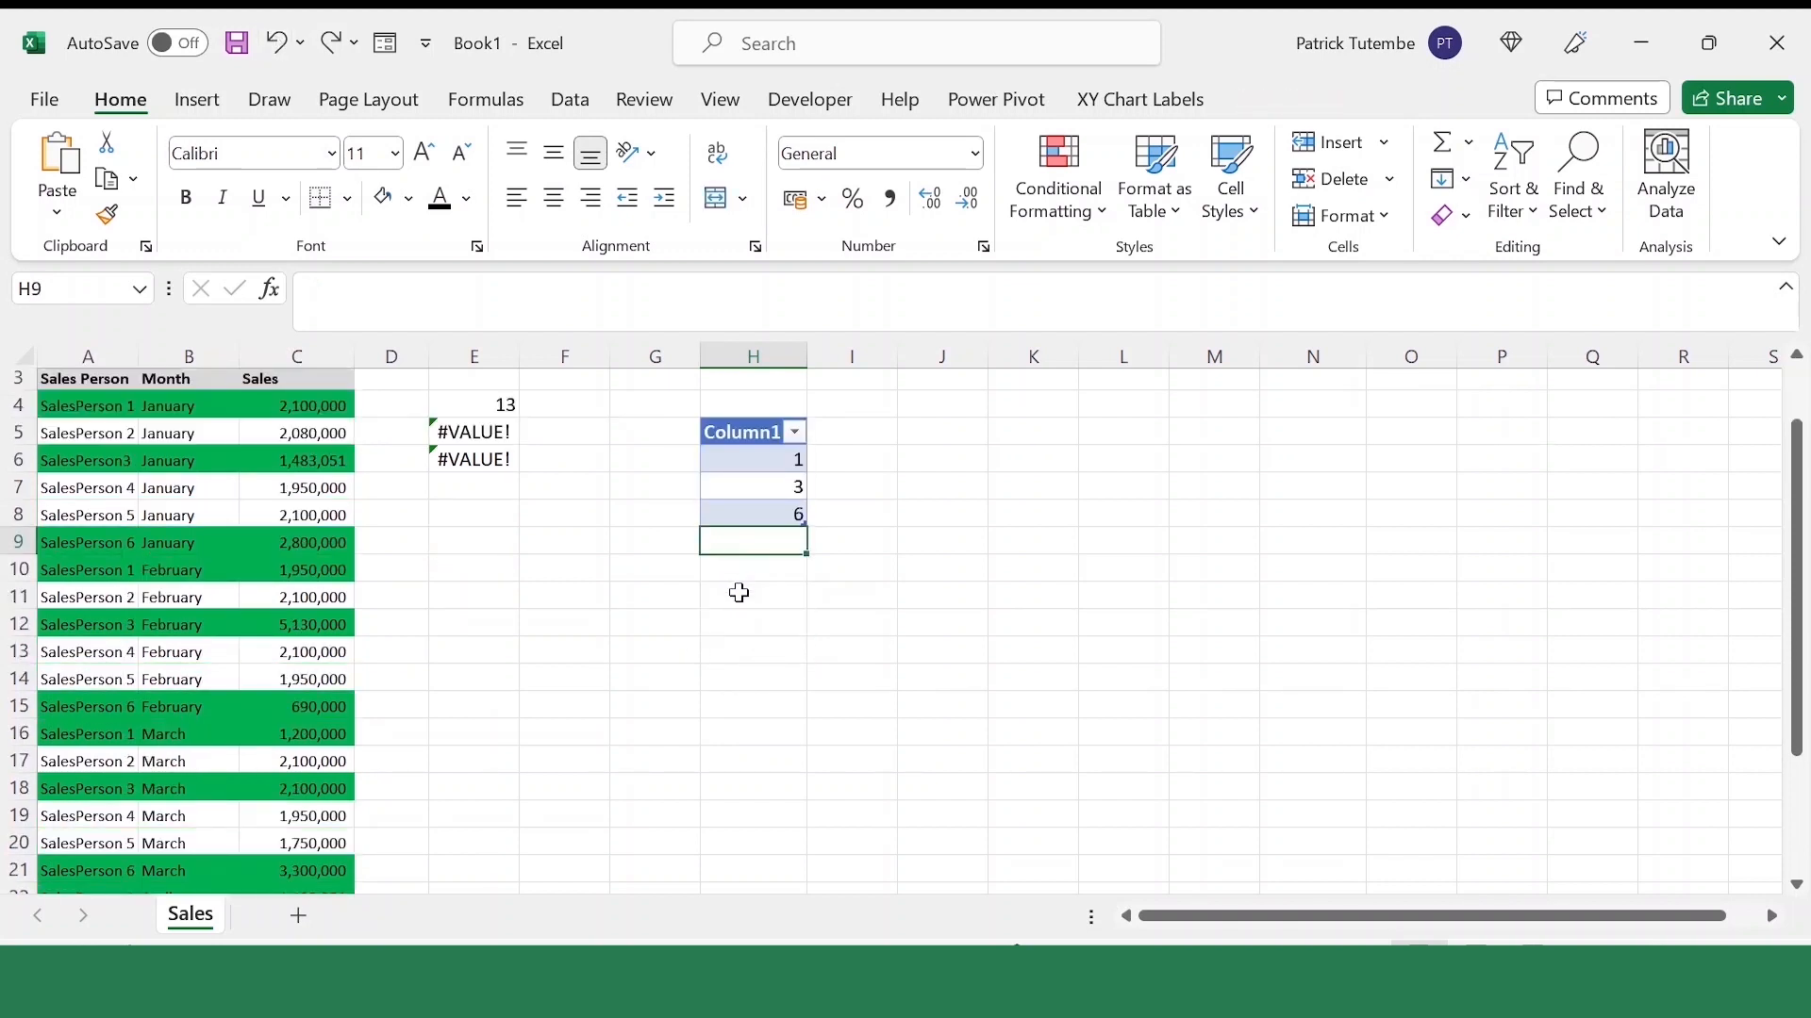
pyautogui.scroll(4, 728, 618)
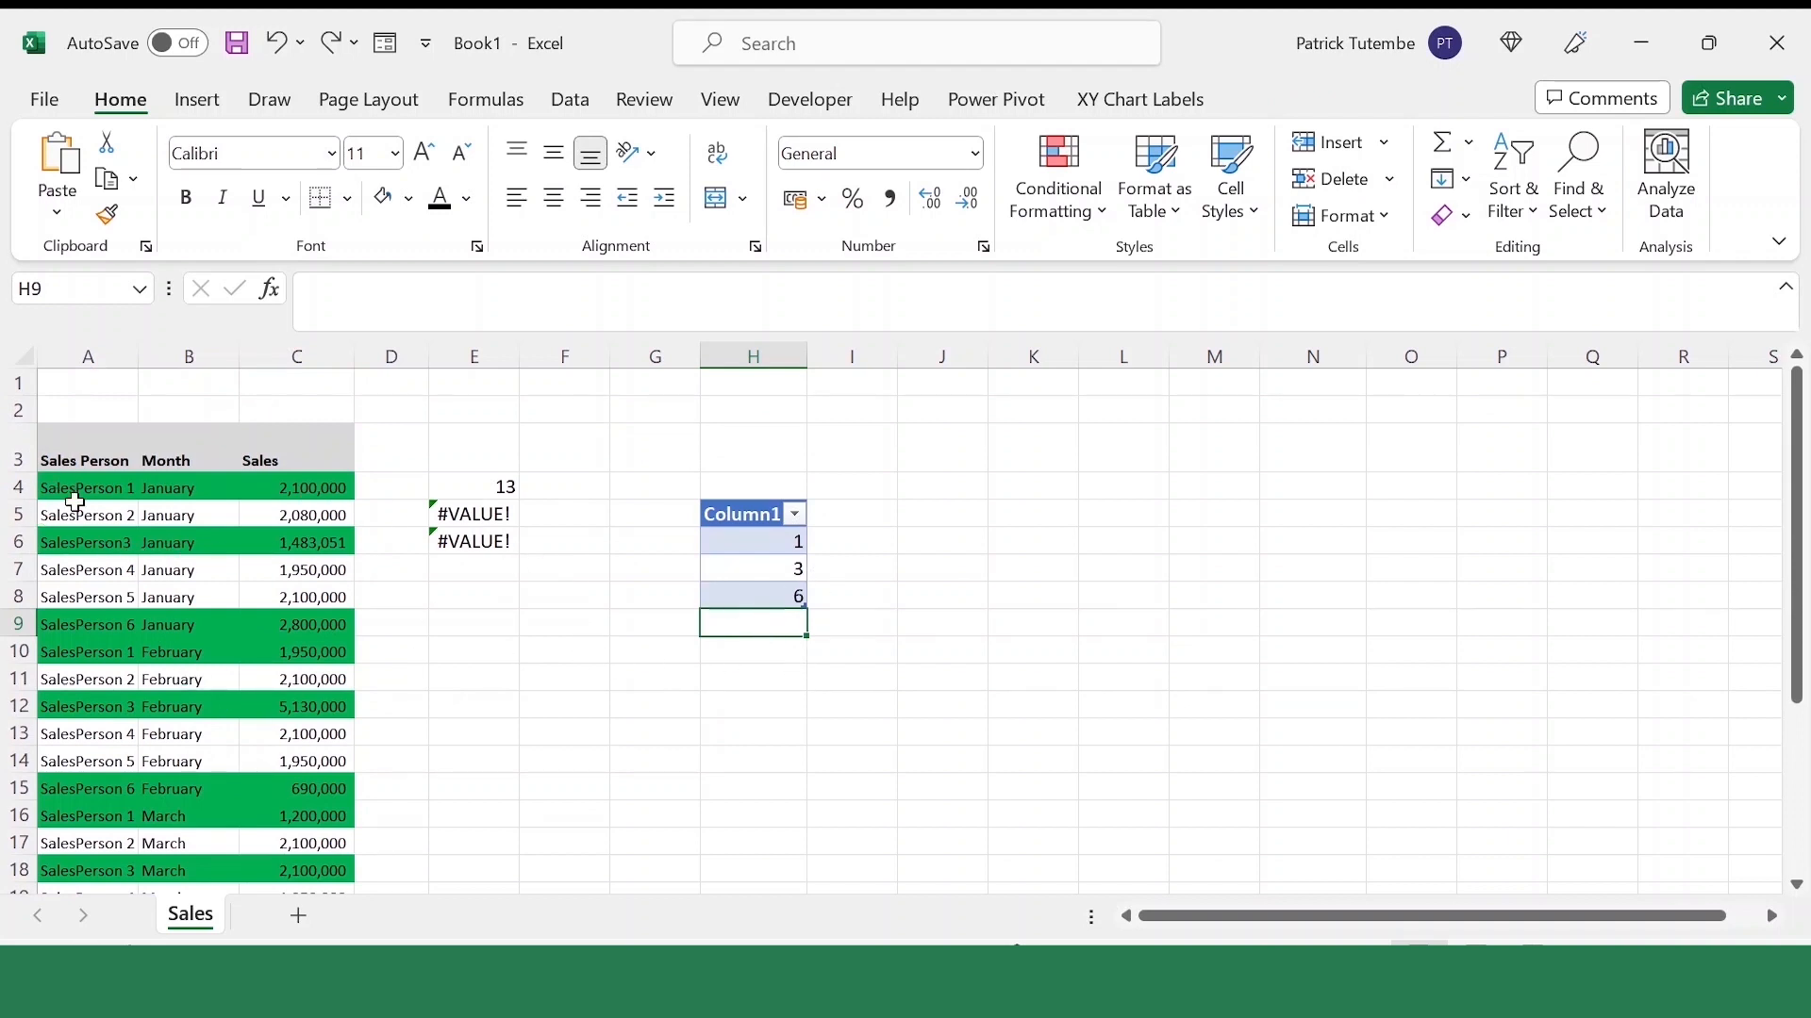
pyautogui.scroll(-1, 121, 552)
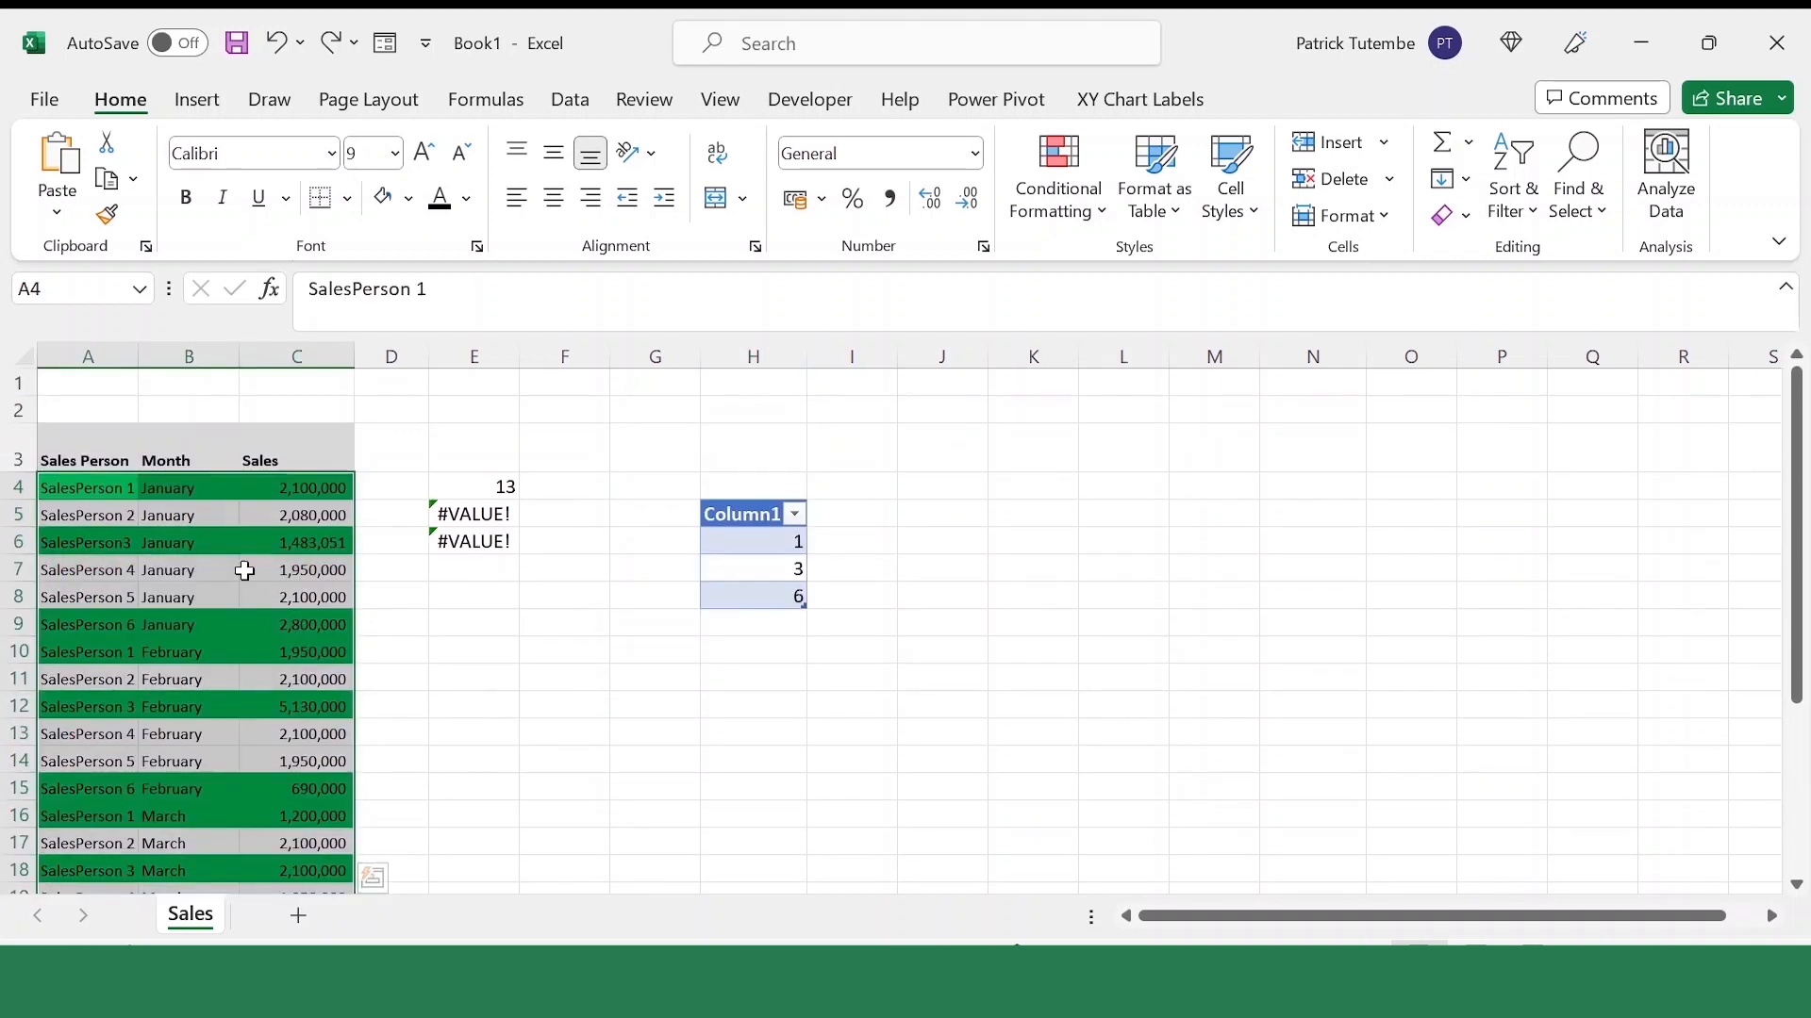
pyautogui.moveTo(62, 482); pyautogui.dragTo(291, 484)
pyautogui.click(753, 545)
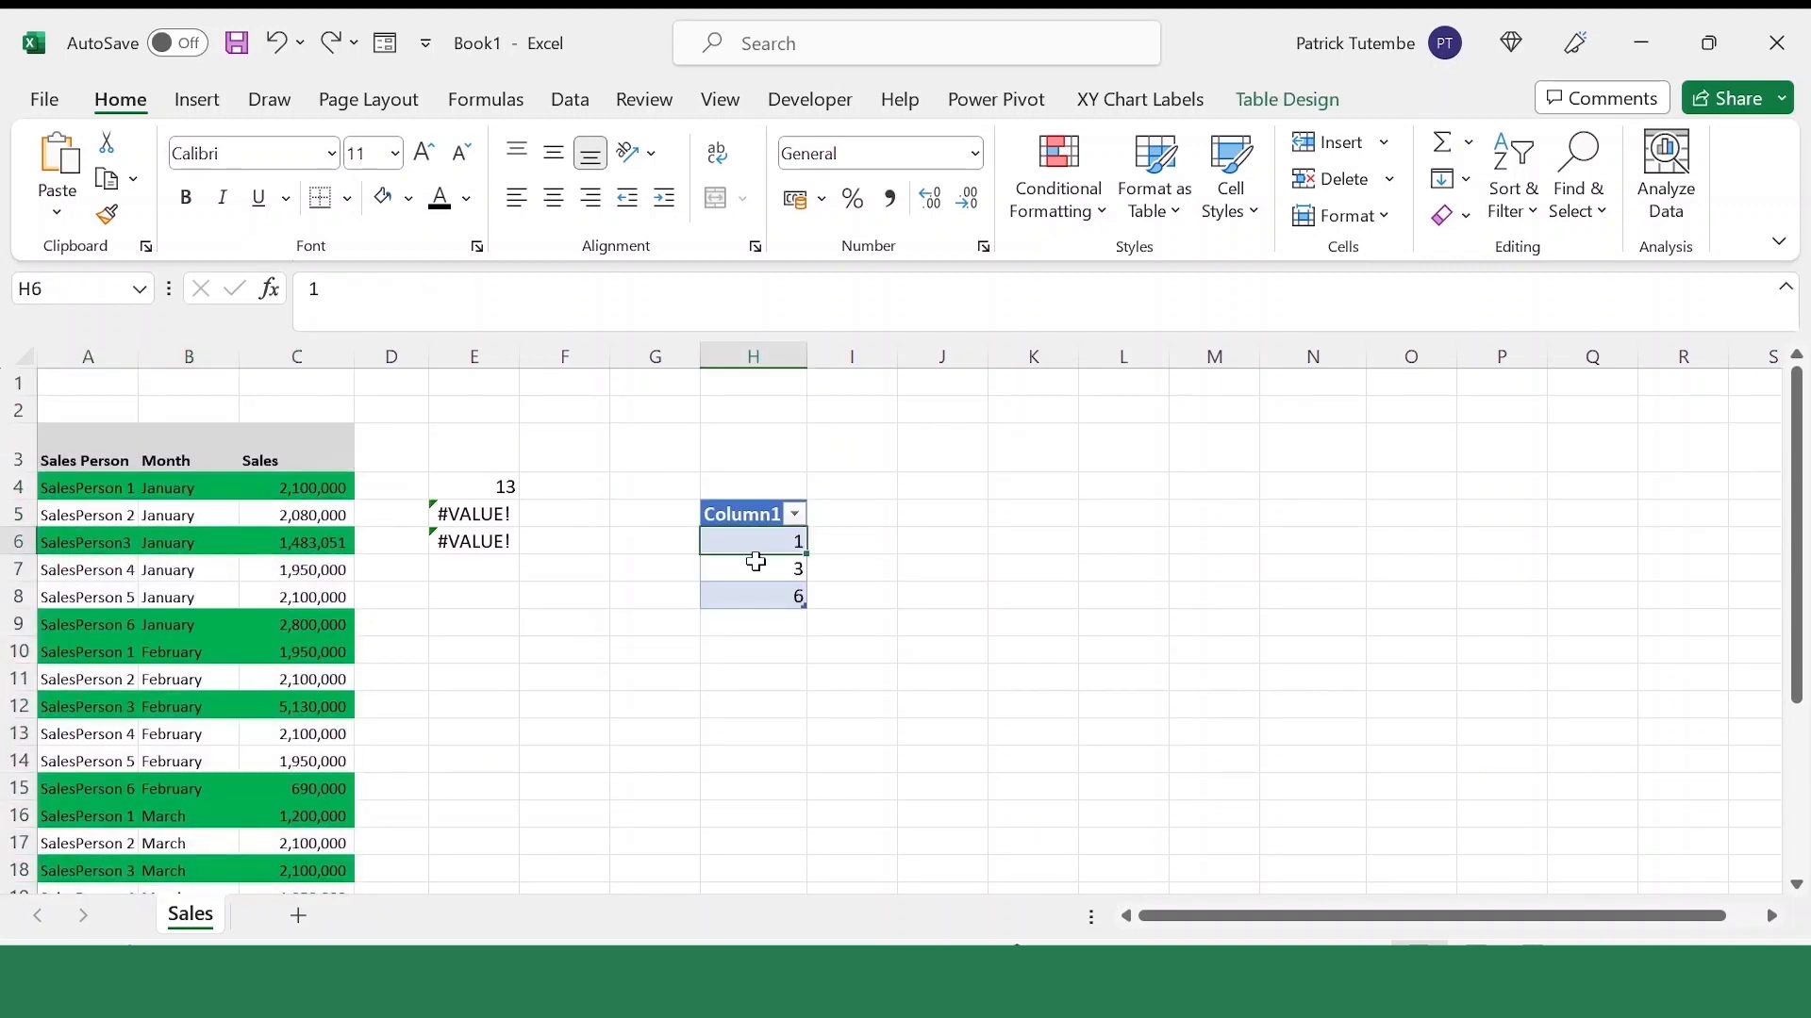
pyautogui.click(752, 569)
pyautogui.click(111, 488)
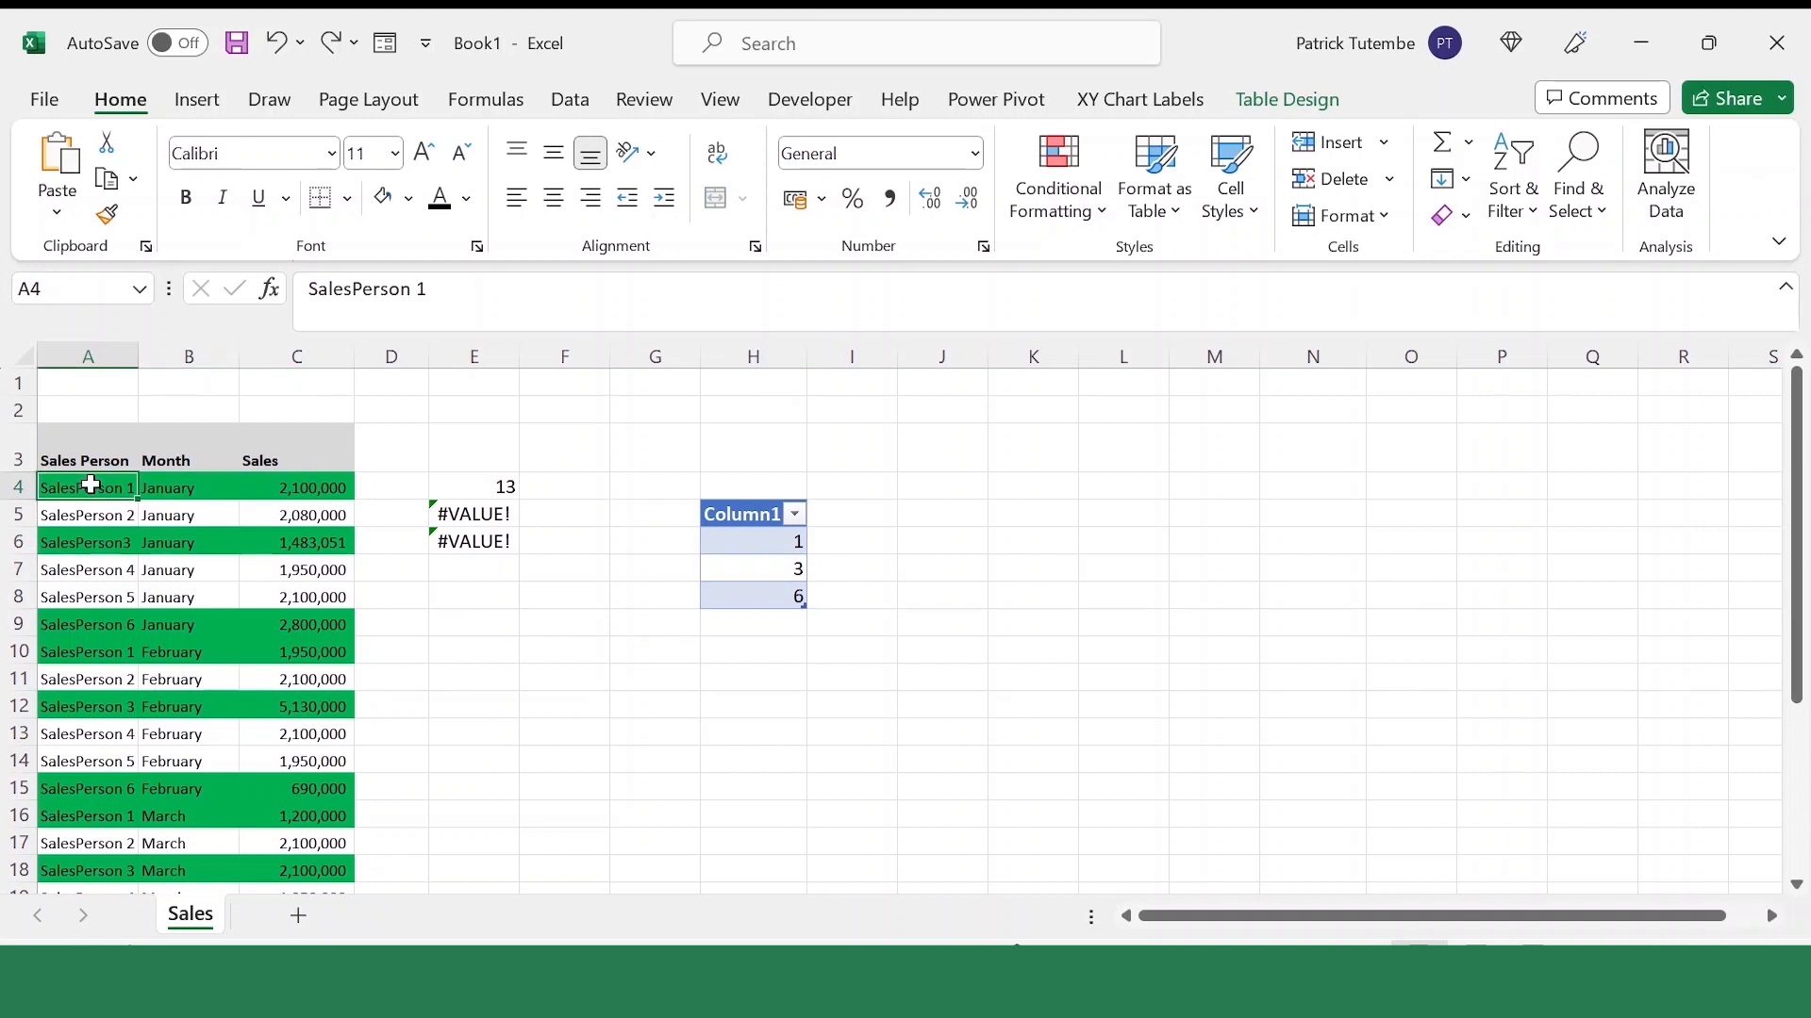